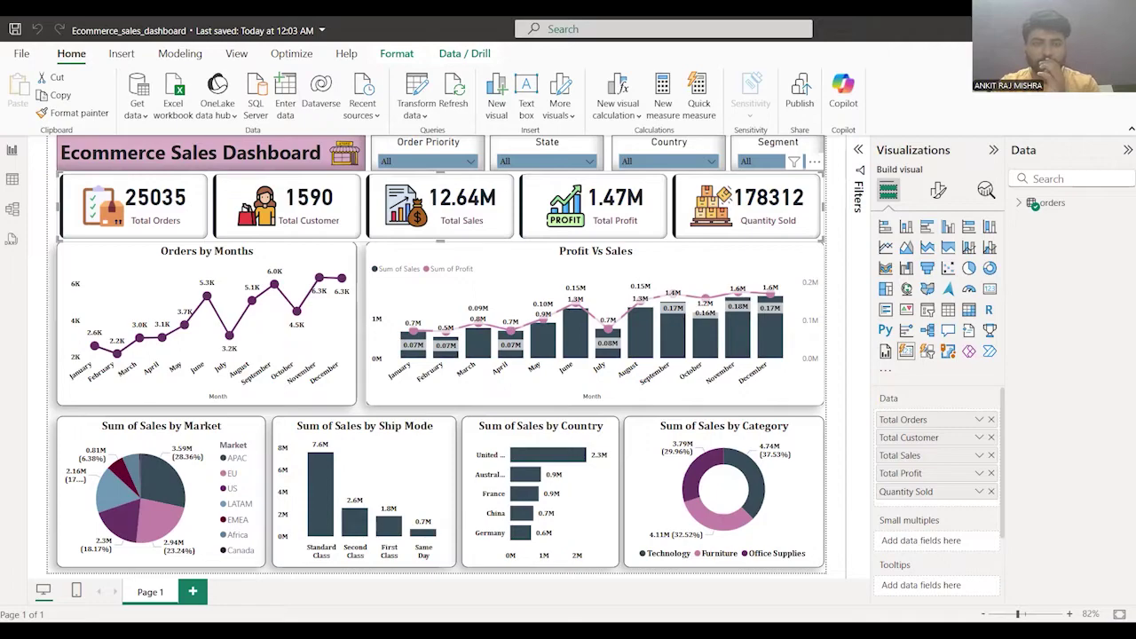
Step: Inspect the fields behind the Country, Segment and Order Priority slicers above the KPI cards
mouse_move(511, 326)
mouse_move(544, 333)
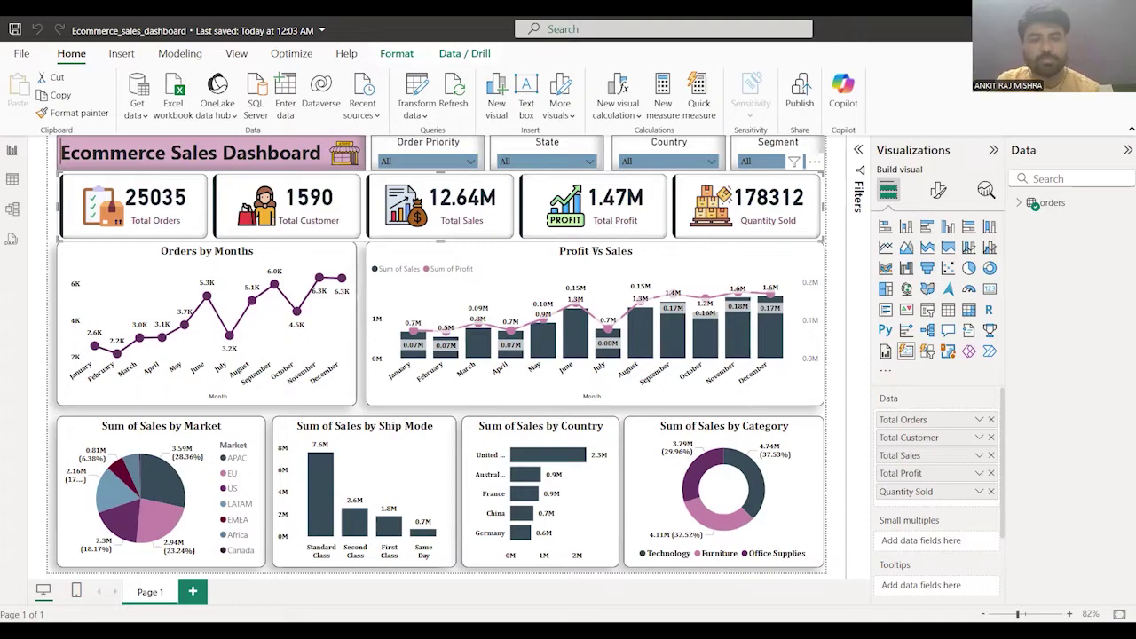
left_click(669, 149)
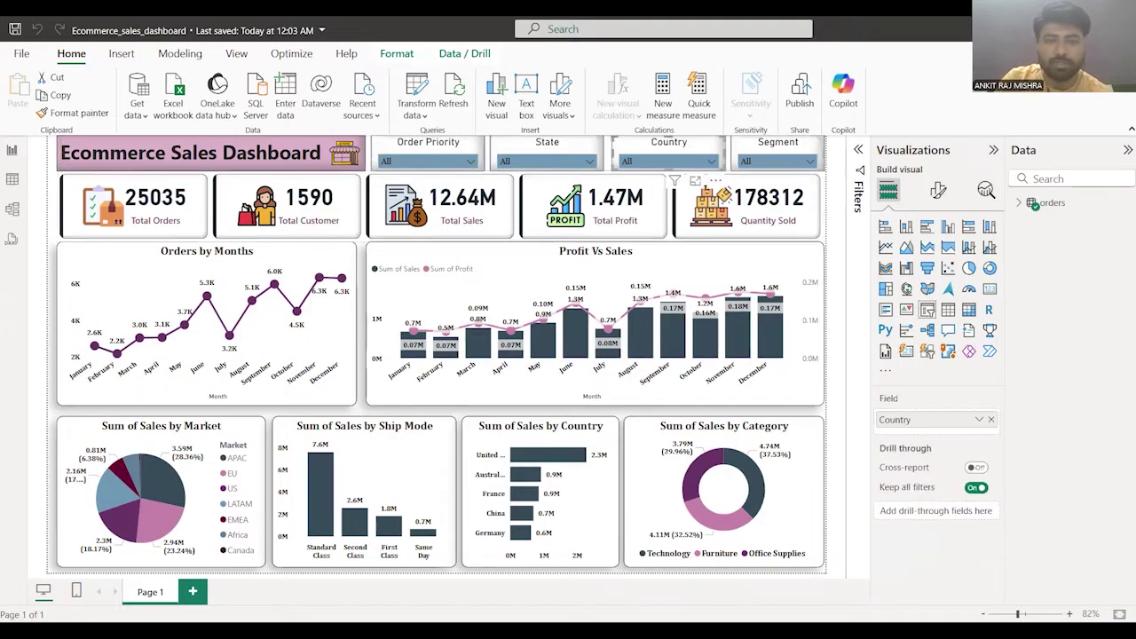
left_click(778, 149)
left_click(428, 149)
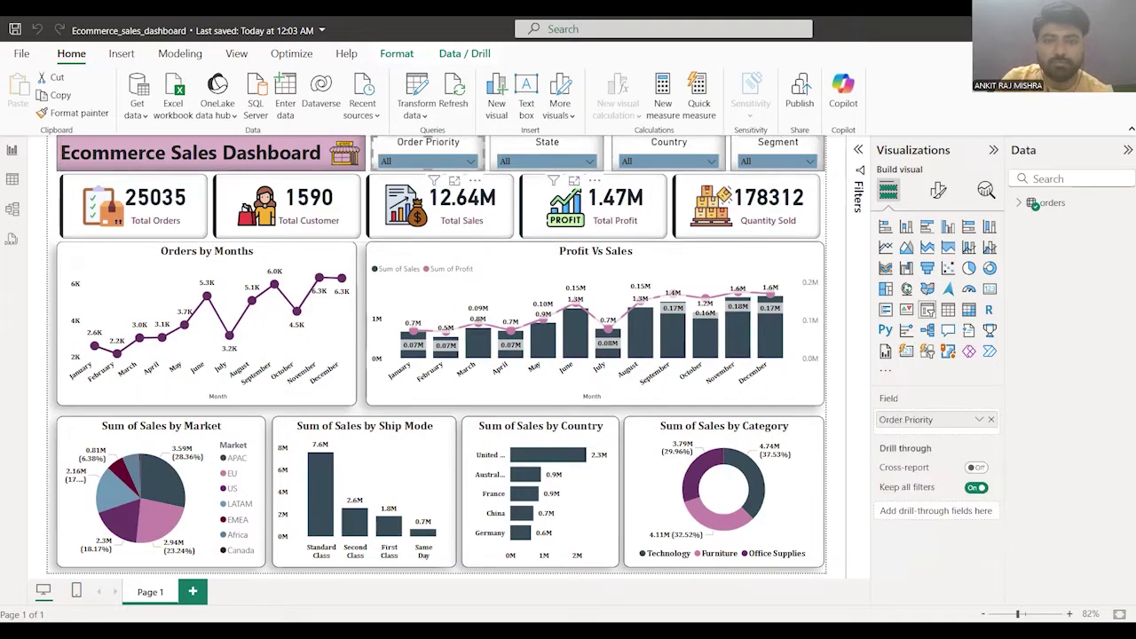
left_click(669, 149)
left_click(778, 149)
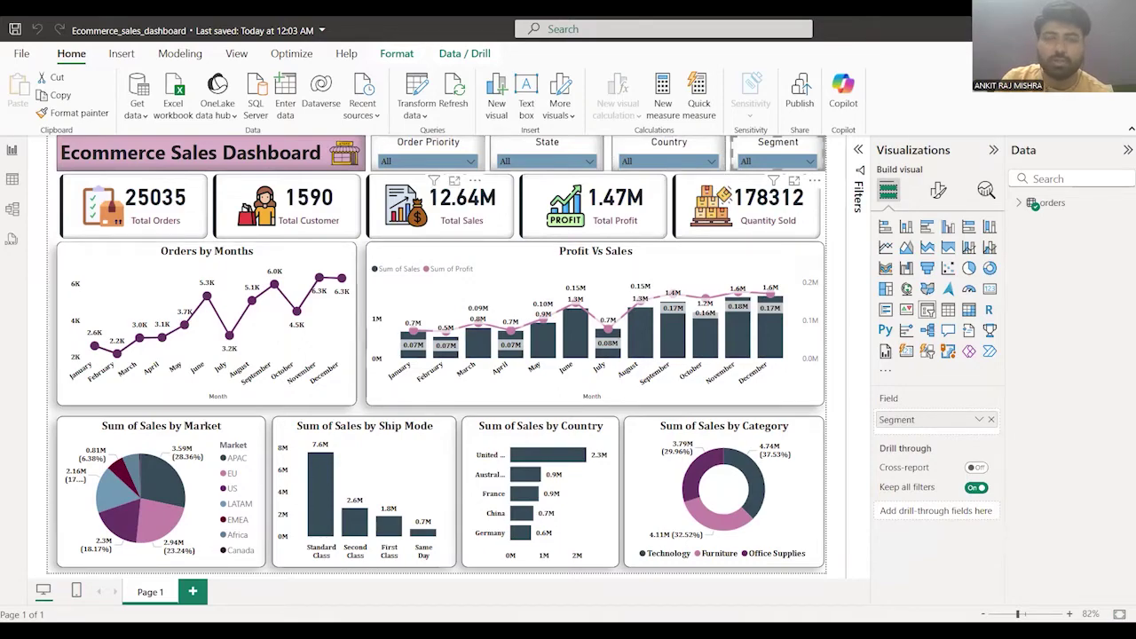
Step: Review the available filter options in the Order Priority, State, Country and Segment slicers without choosing any
left_click(470, 160)
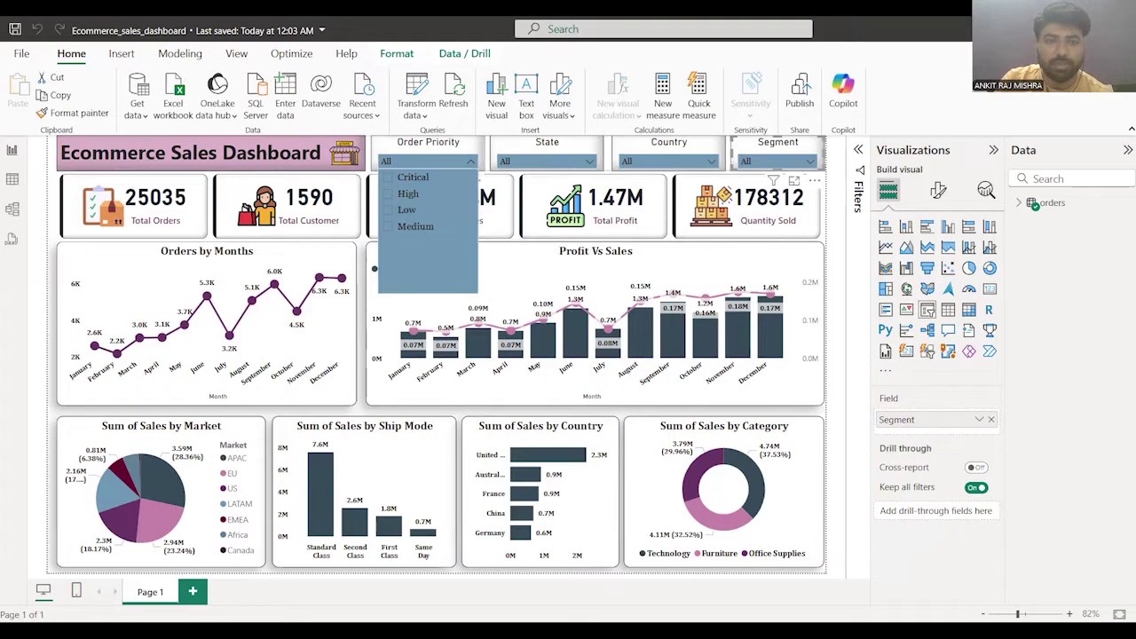
left_click(590, 160)
left_click(589, 161)
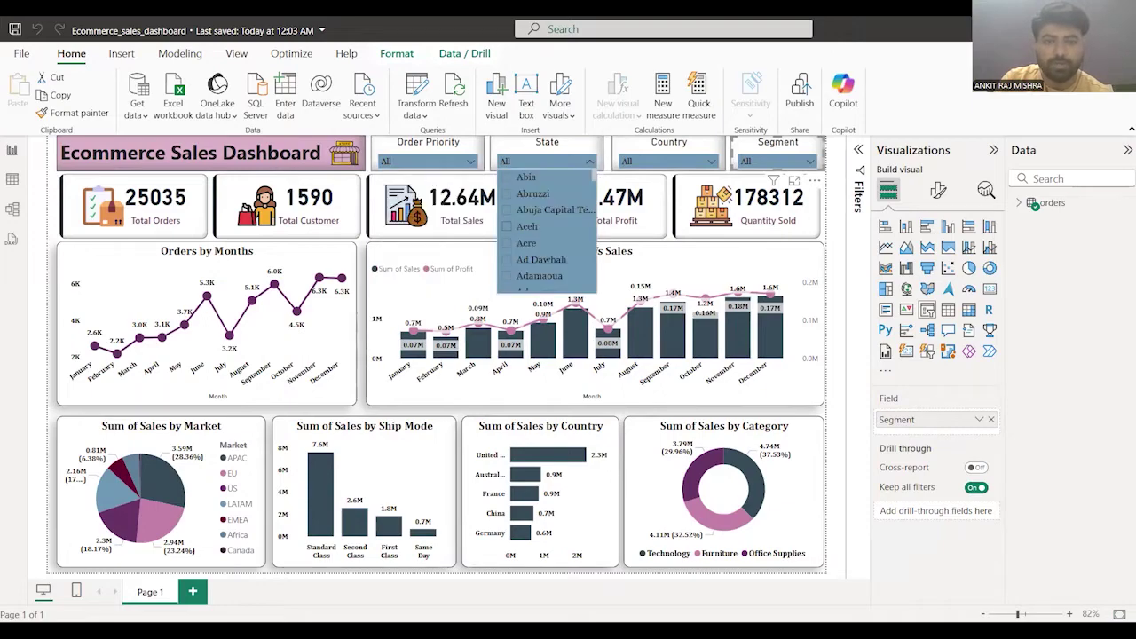
left_click(711, 161)
left_click(711, 161)
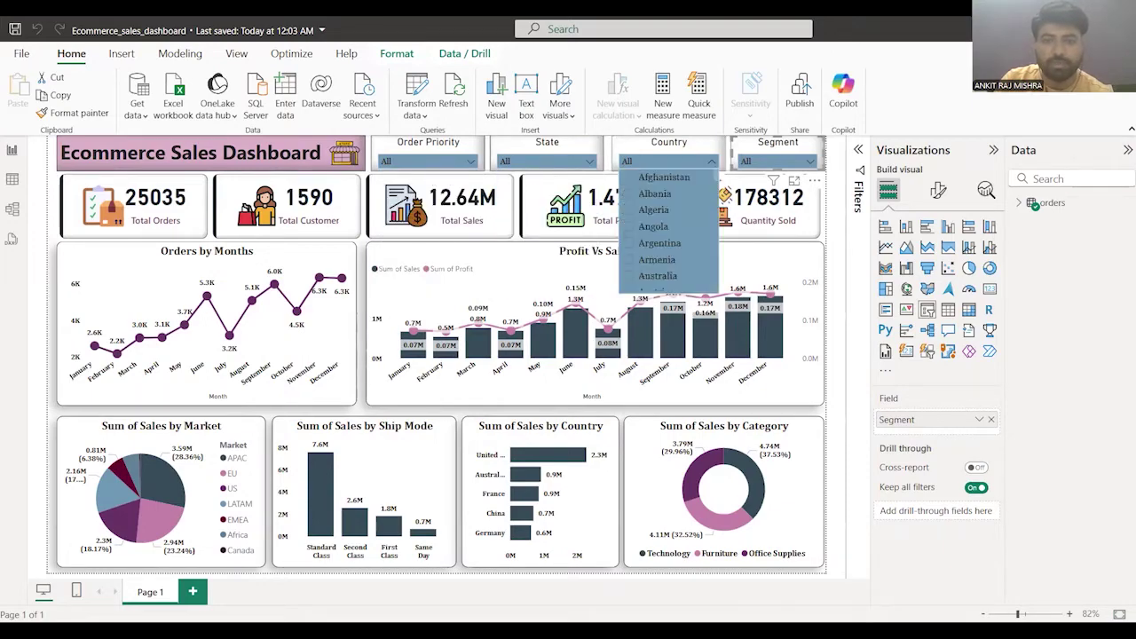
scroll(668, 231, "down", 5)
left_click(810, 160)
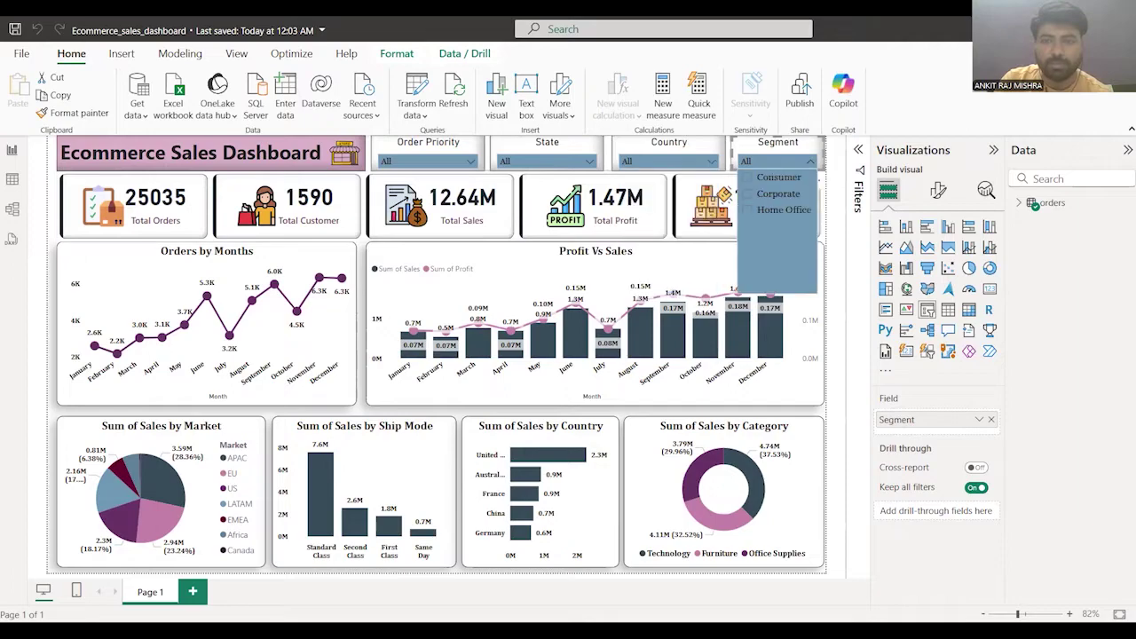
key("Escape")
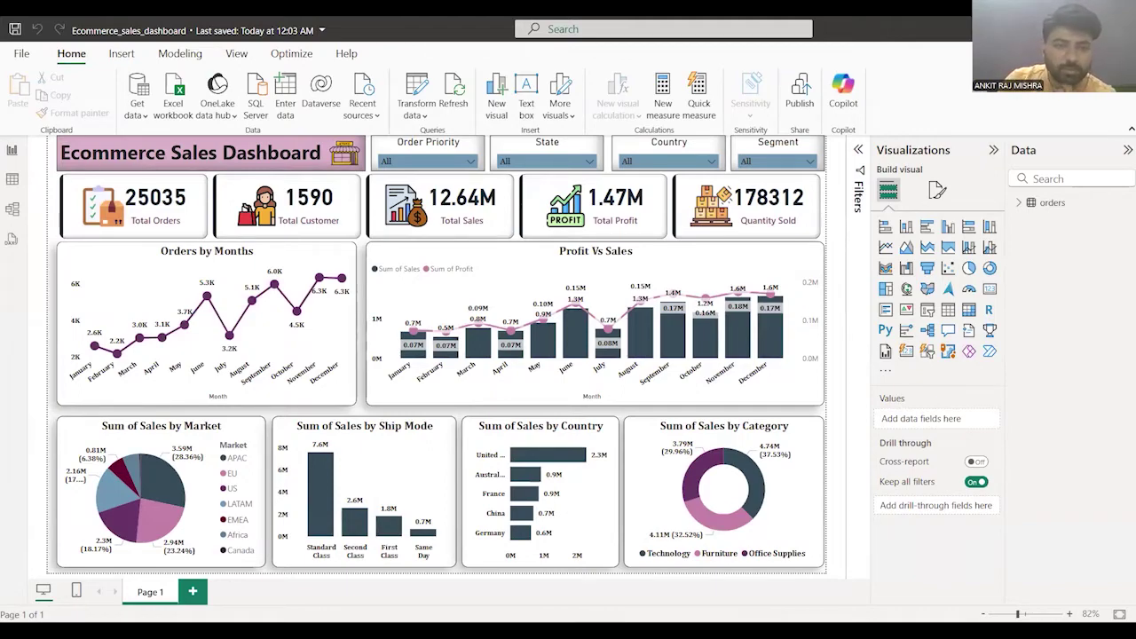
Step: Examine the monthly, profit, market, ship mode and category charts, briefly cross-highlighting the report by the United States bar
left_click(207, 329)
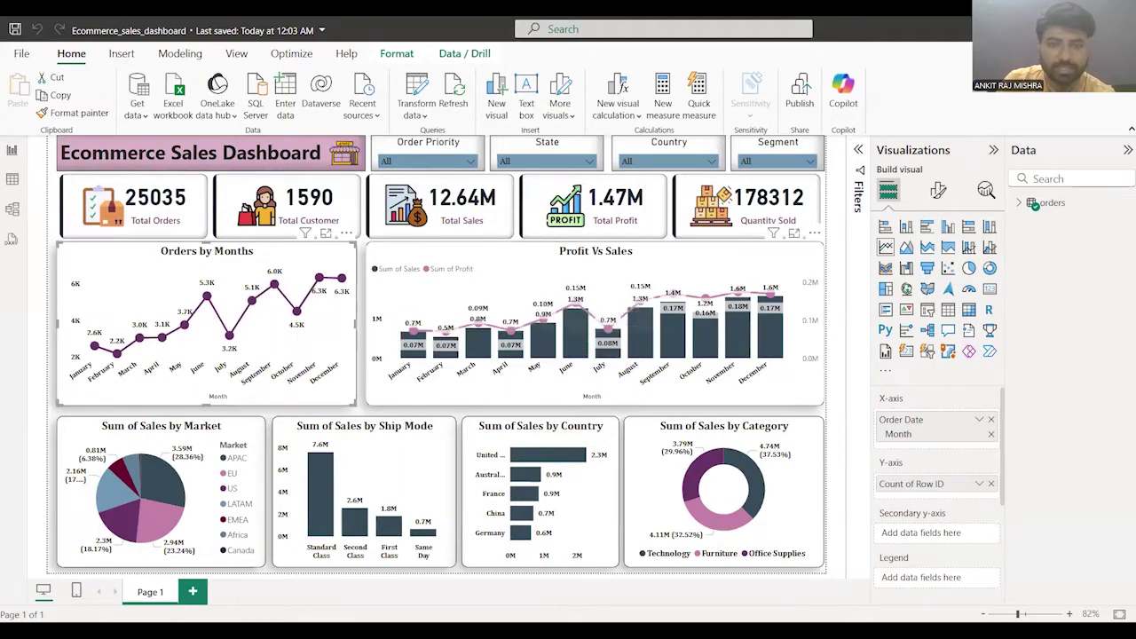
left_click(621, 267)
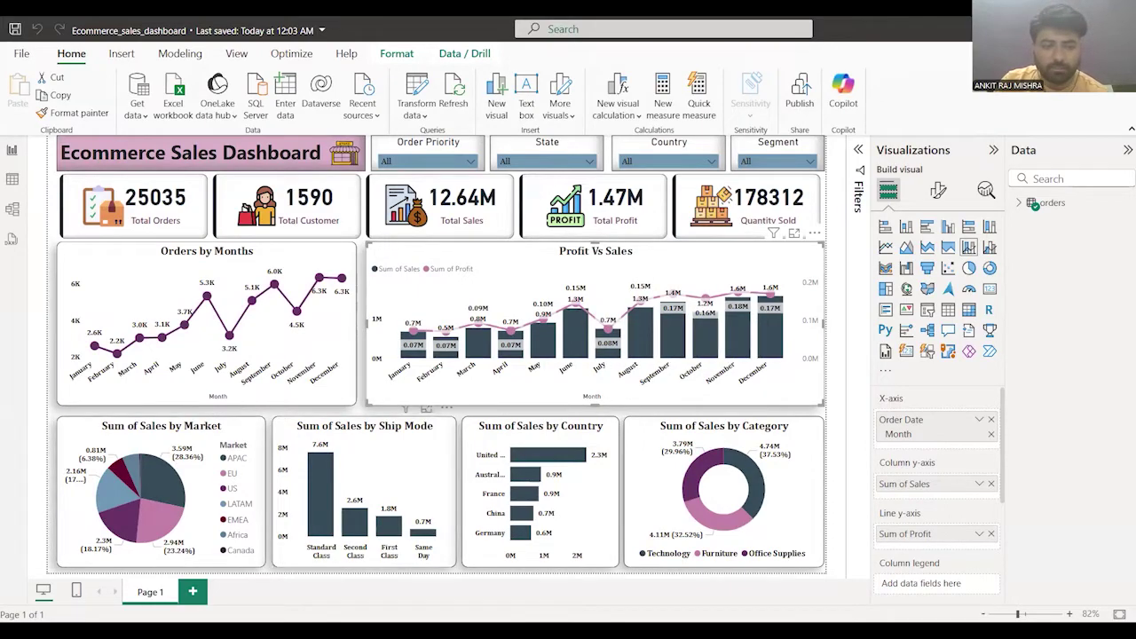
left_click(160, 489)
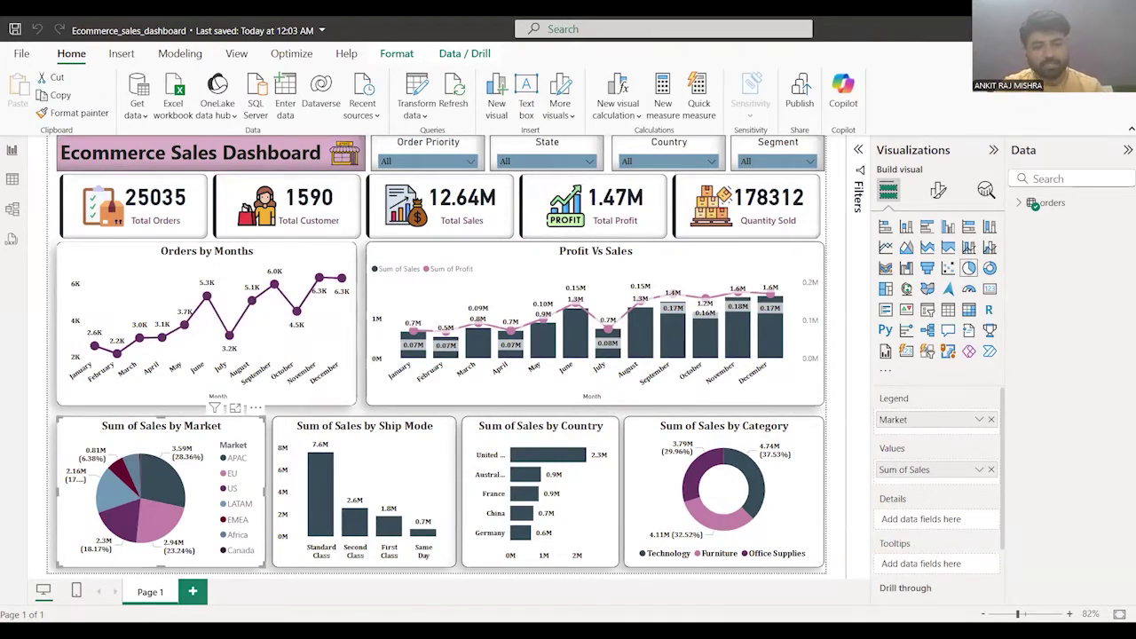
left_click(364, 493)
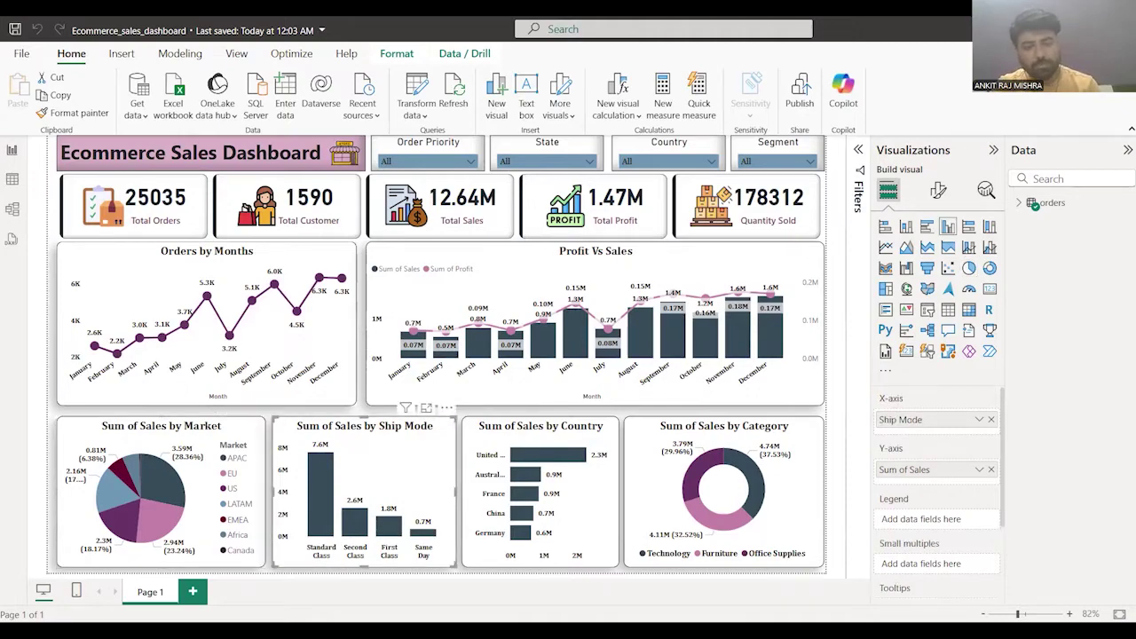
left_click(548, 455)
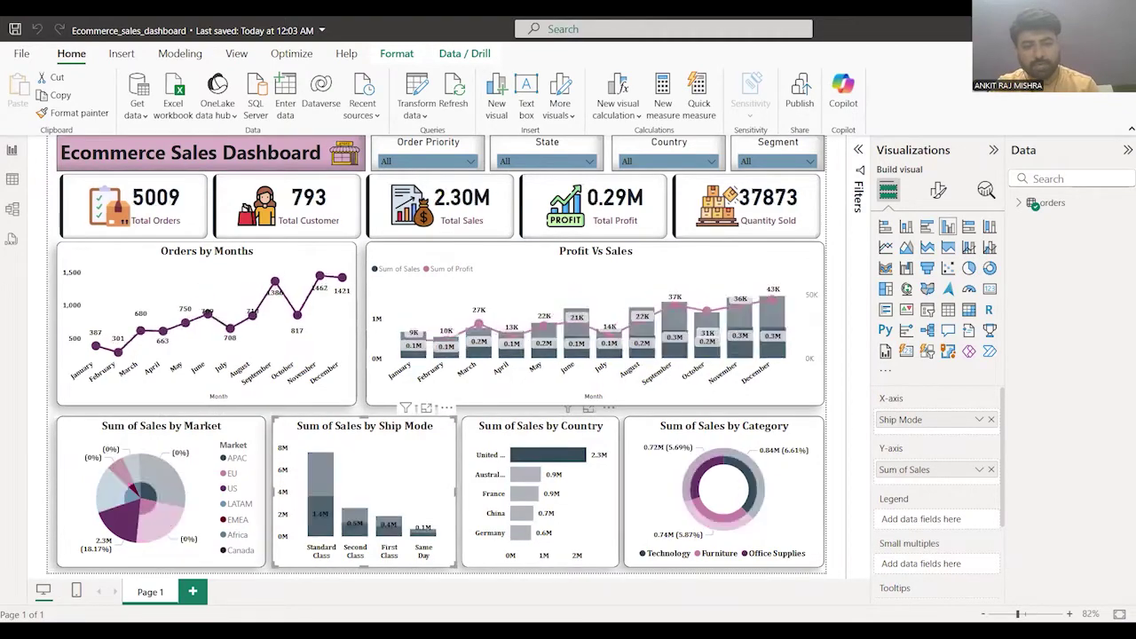
left_click(776, 498)
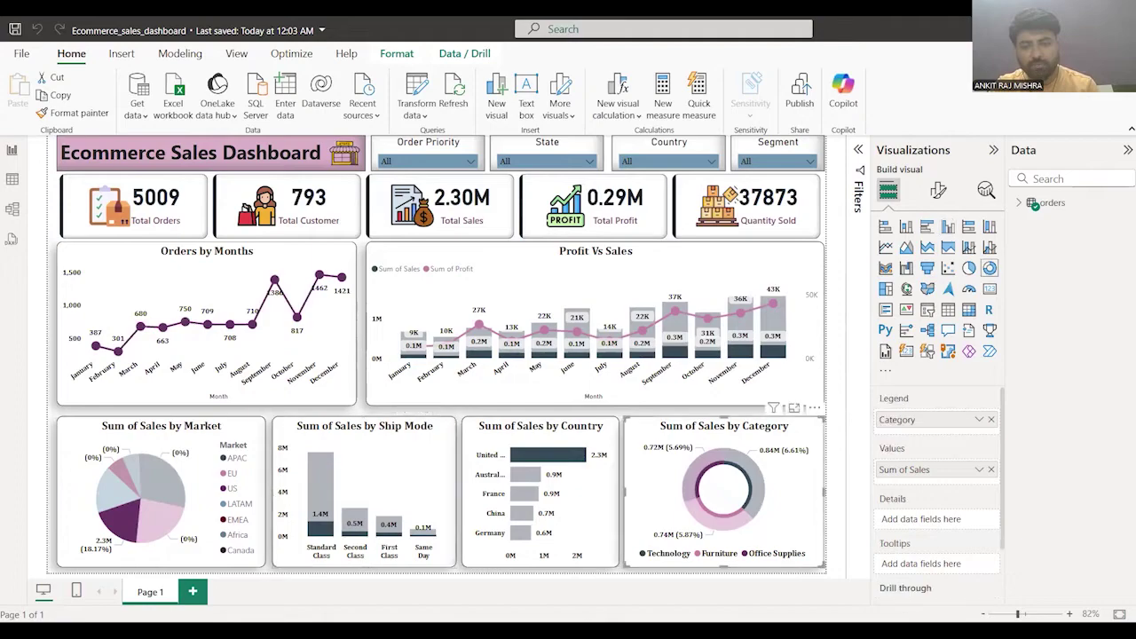
key("Escape")
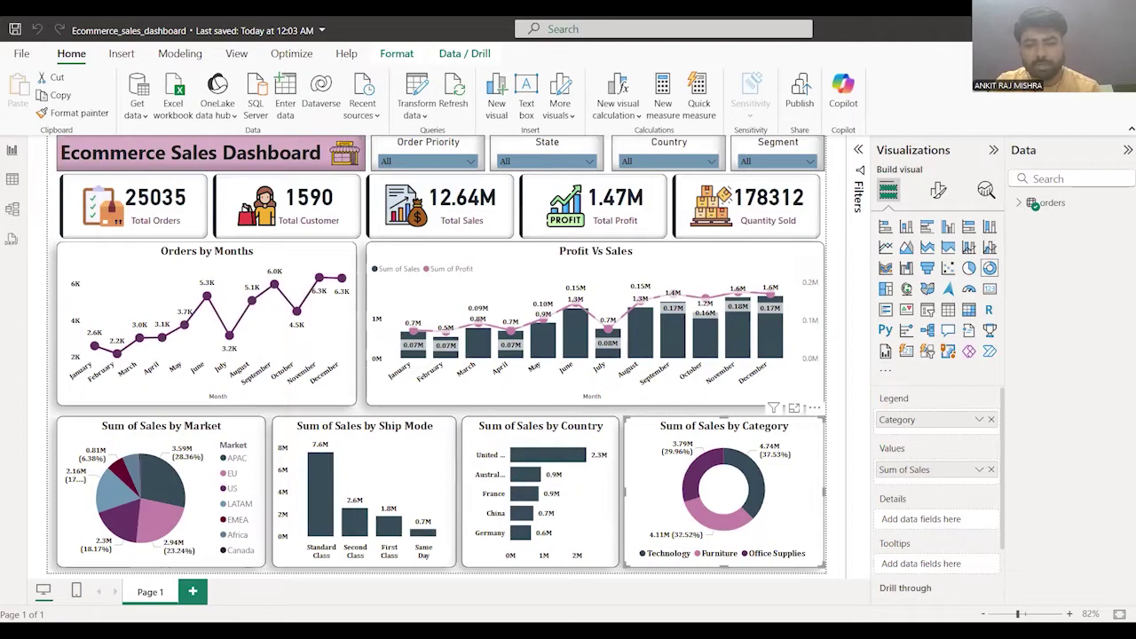
Step: Cross-highlight the dashboard by the Technology slice of the category donut twice, clearing the selection each time
left_click(753, 484)
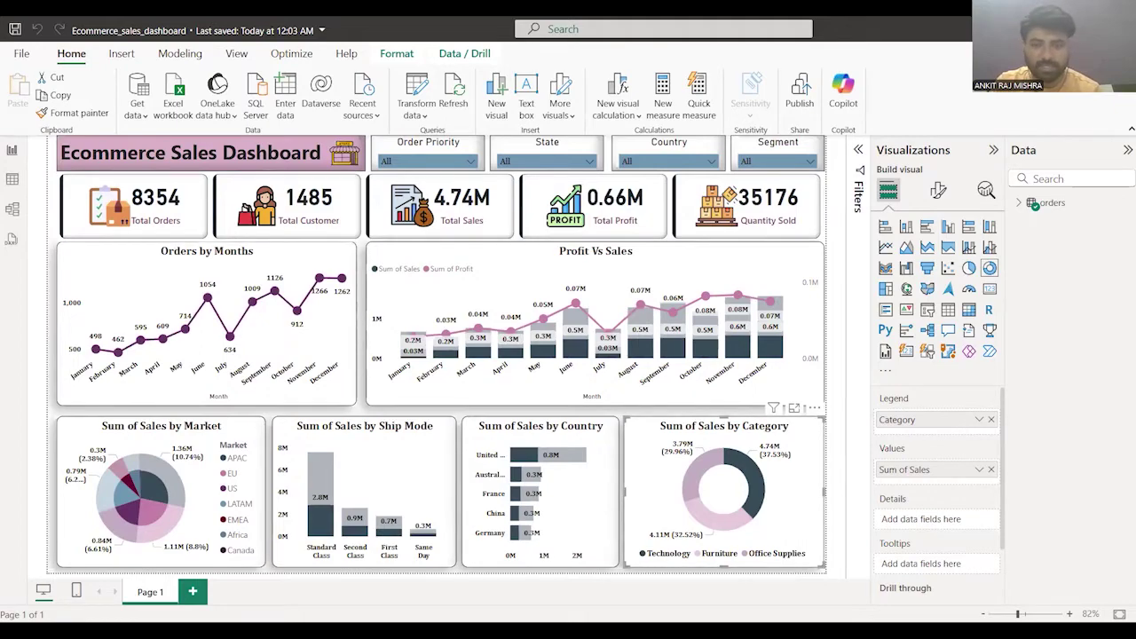
left_click(752, 484)
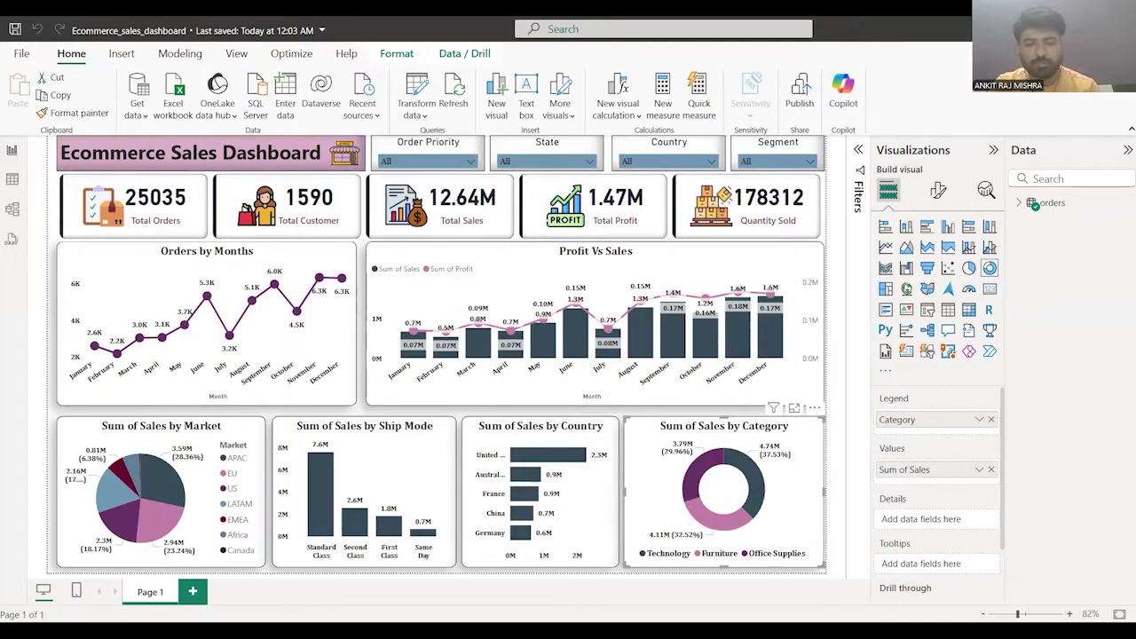
left_click(757, 486)
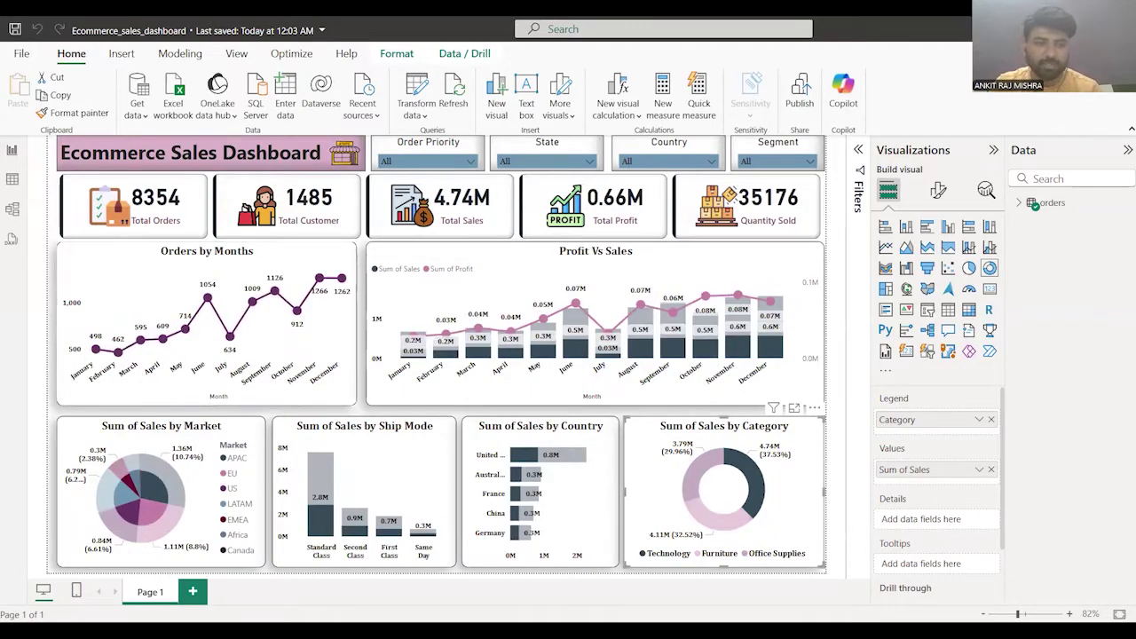
left_click(756, 487)
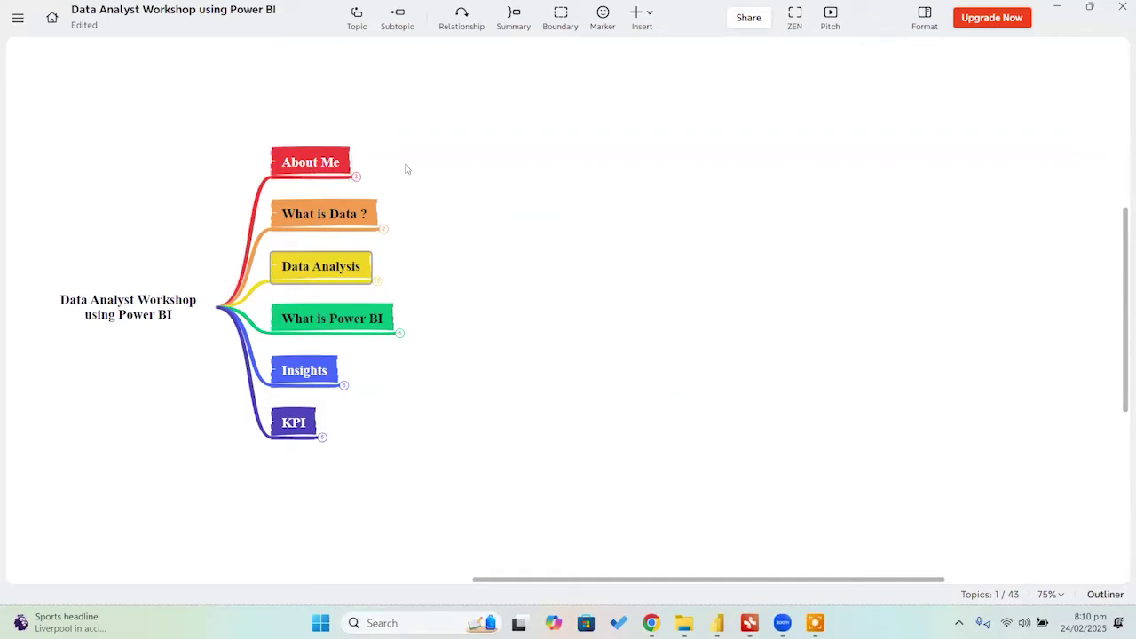
scroll(439, 175, "down", 1)
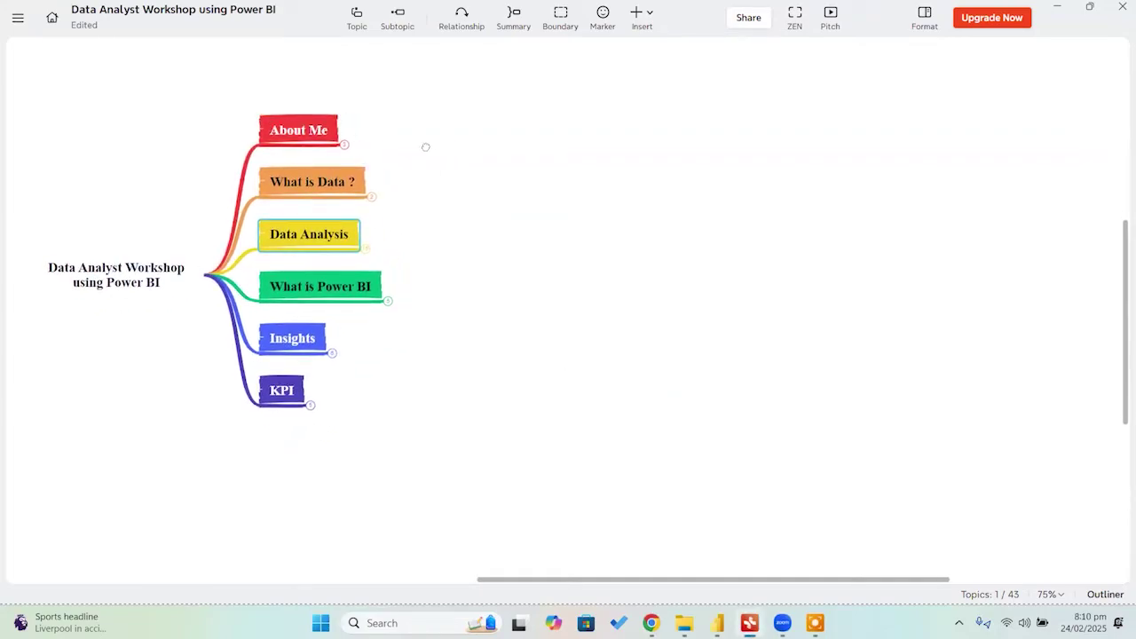
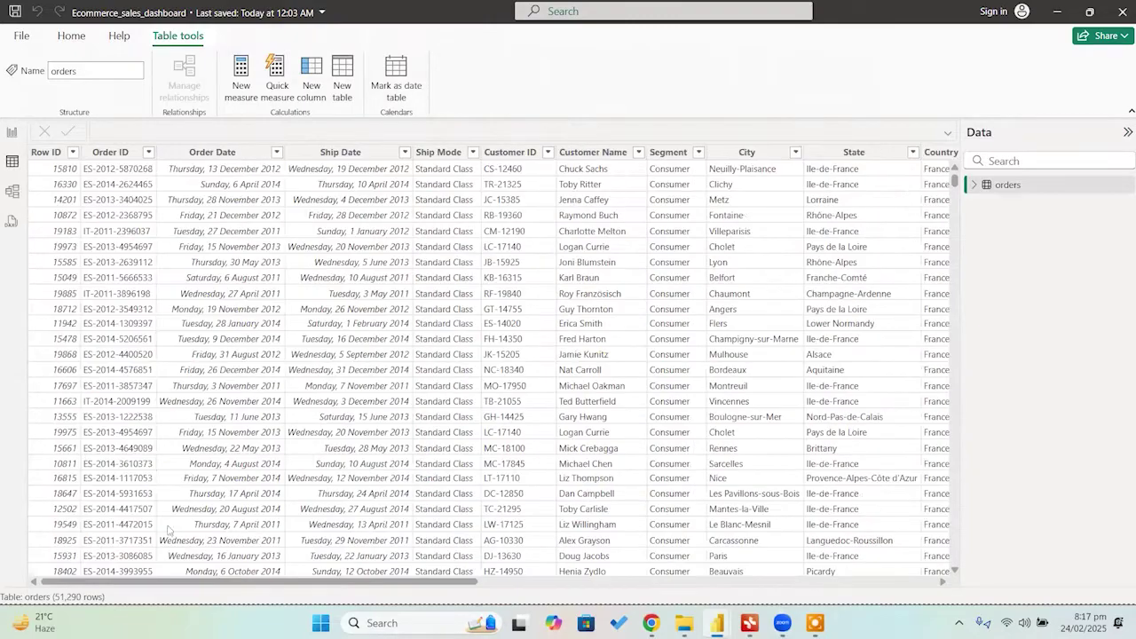
Step: Examine the orders table's data, including the Row ID and Ship Date columns and the fields through Order Priority
left_click(48, 174)
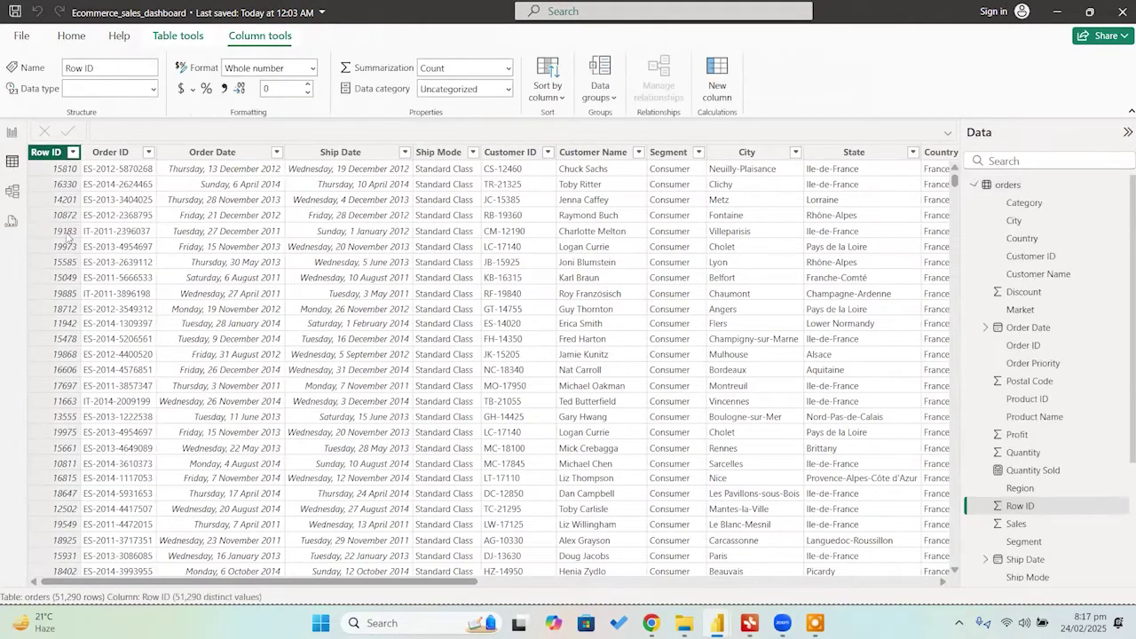
left_click(377, 386)
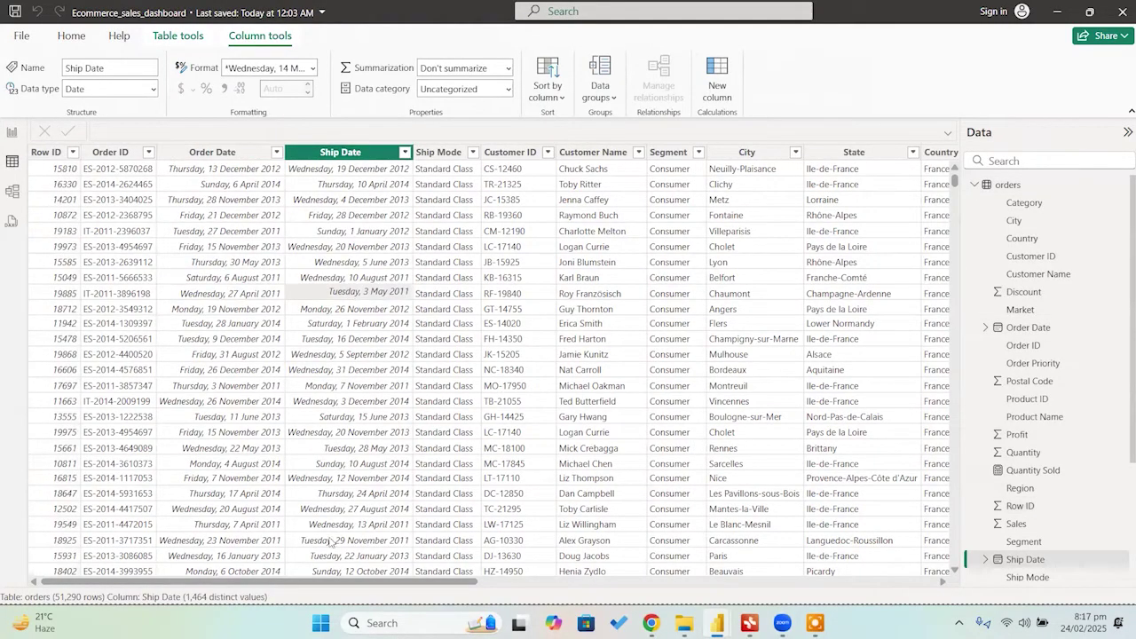
left_click_drag(307, 582, 437, 588)
scroll(363, 566, "right", 10)
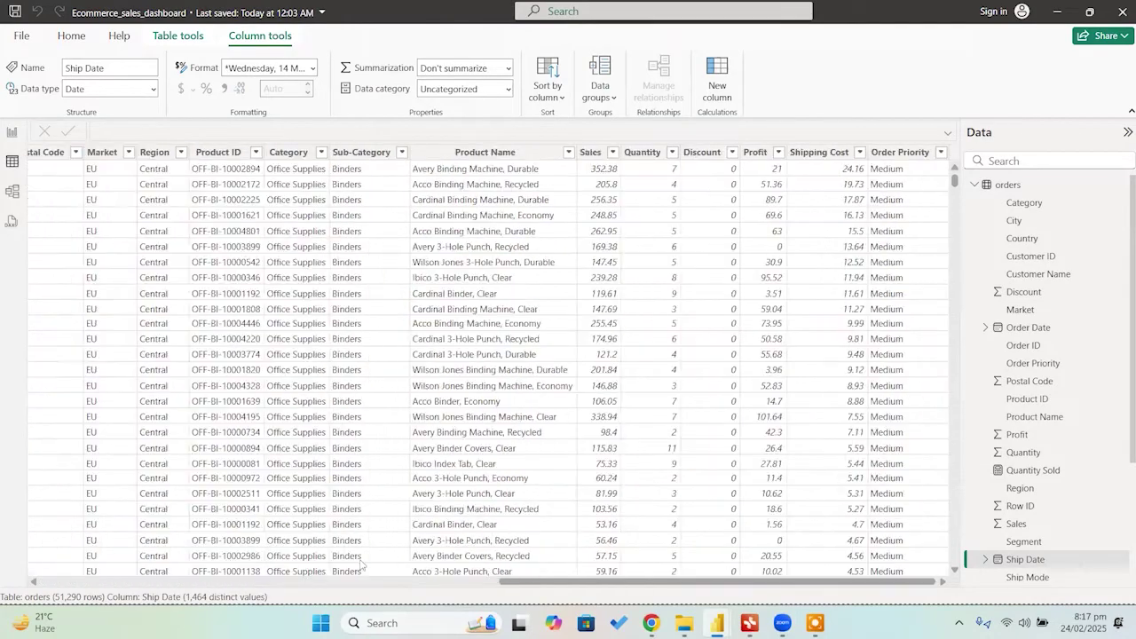
scroll(227, 554, "left", 15)
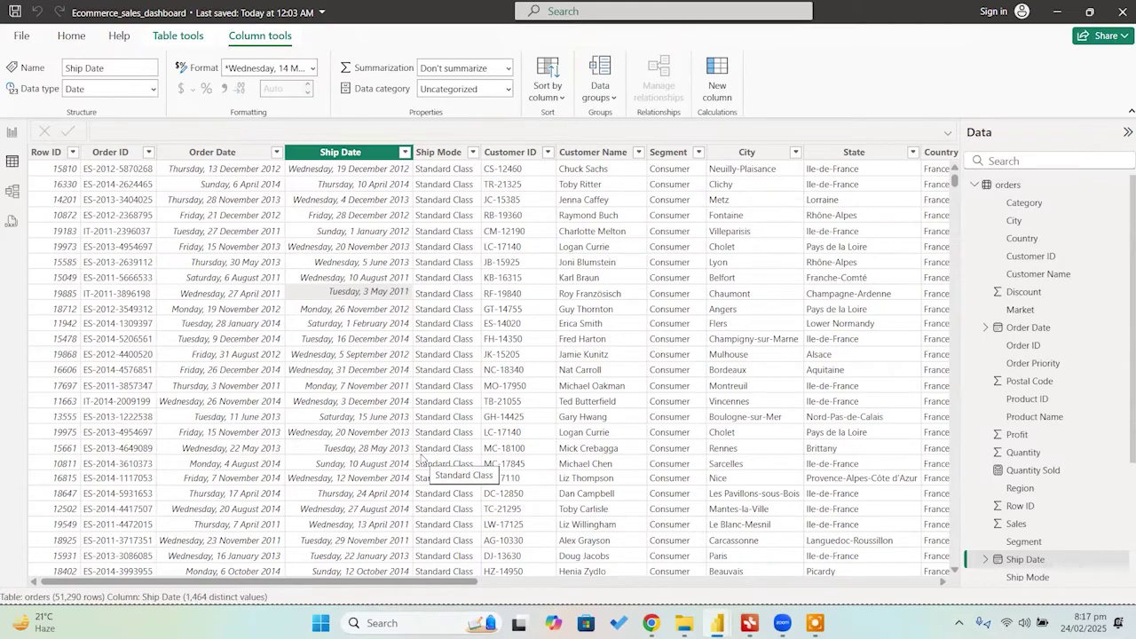
Step: Return to the report and review the KPI cards, slicers, Orders by Months, Profit Vs Sales, ship mode and category visuals
left_click(11, 133)
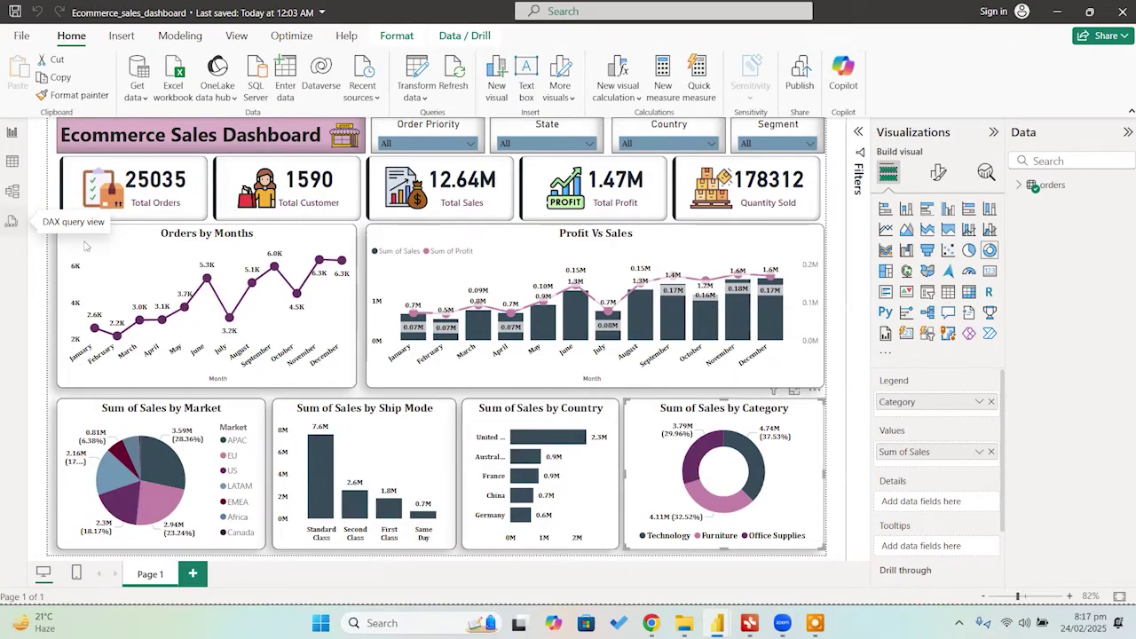
mouse_move(164, 329)
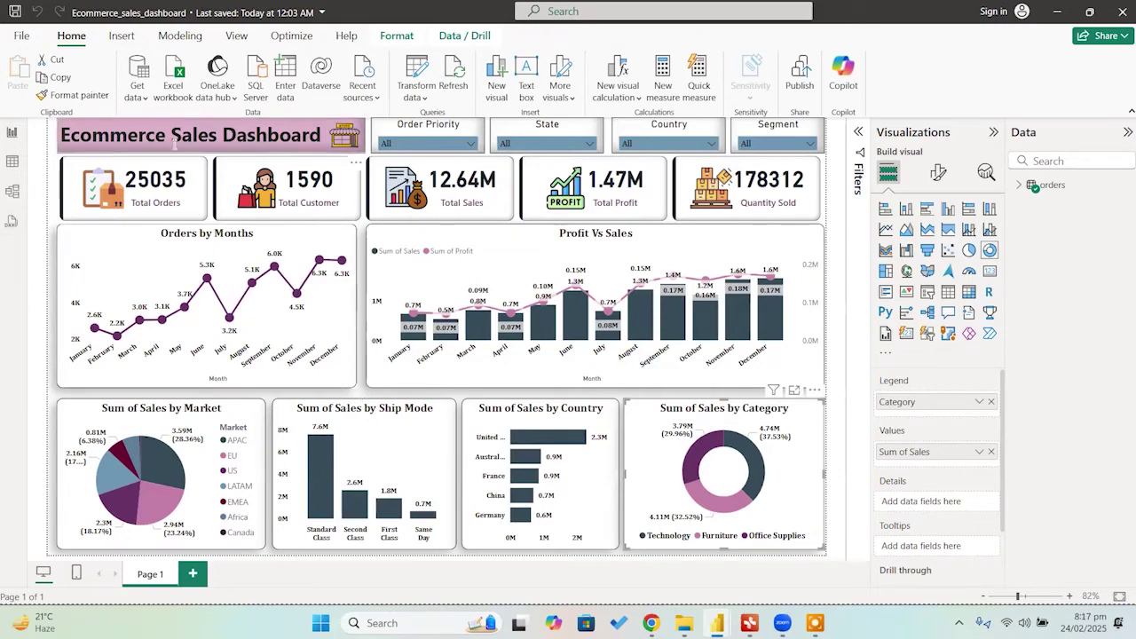
left_click(293, 204)
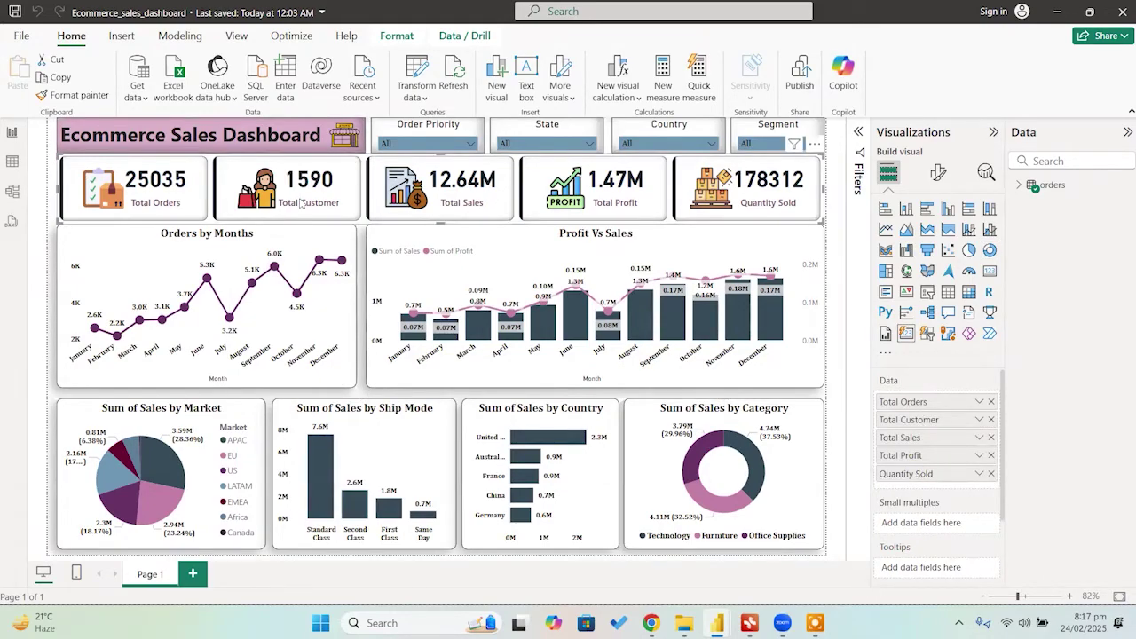
left_click(624, 135)
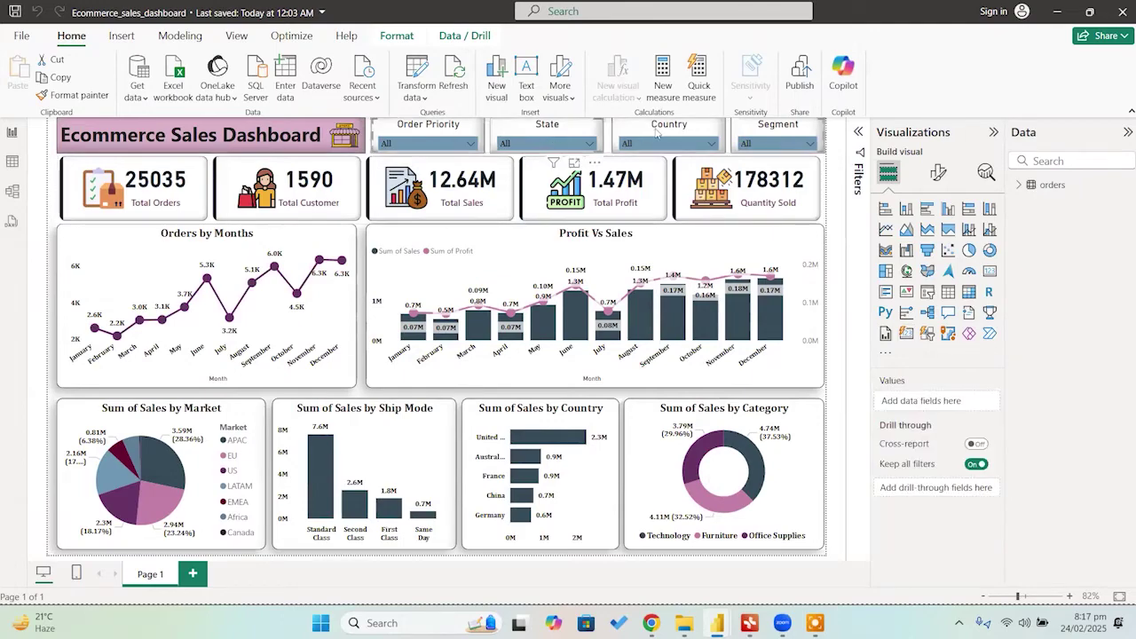
left_click(451, 250)
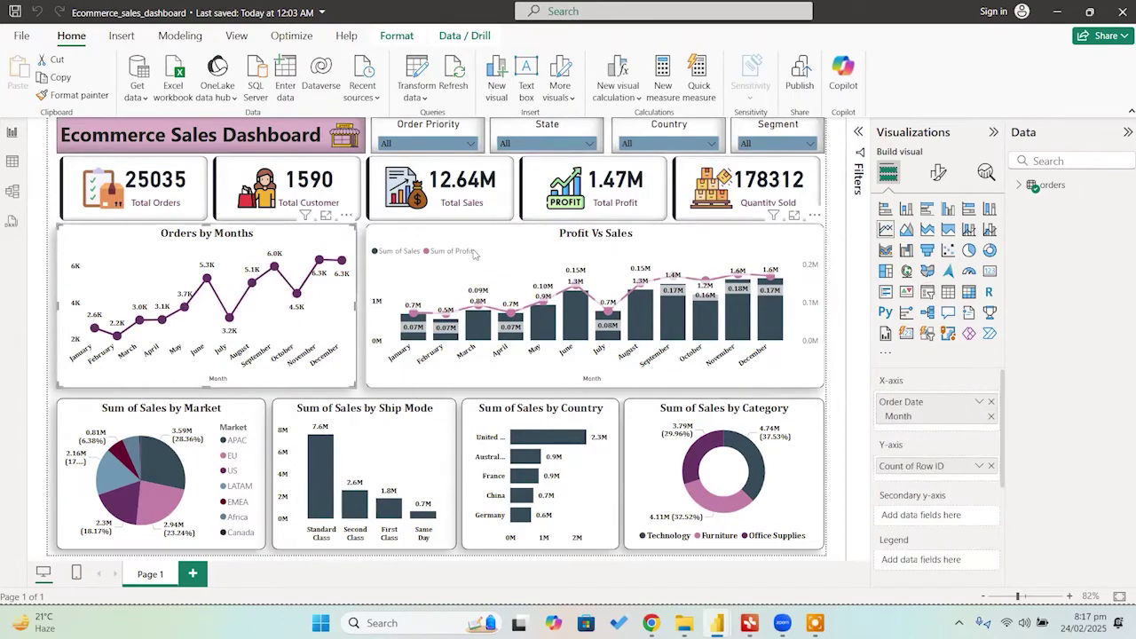
left_click(305, 254)
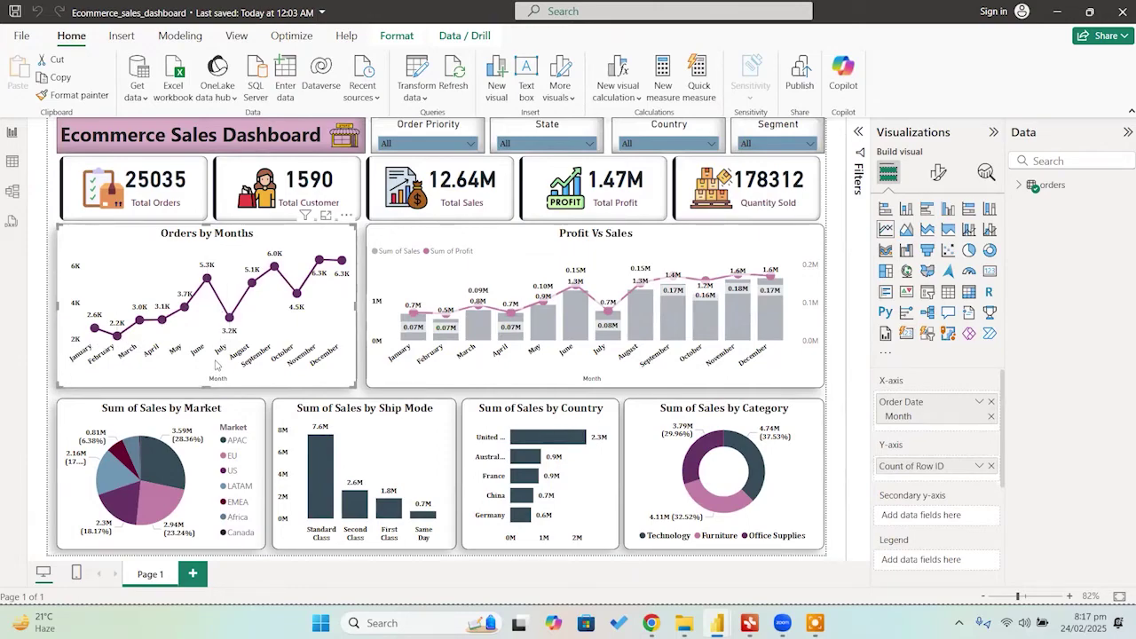
left_click(440, 304)
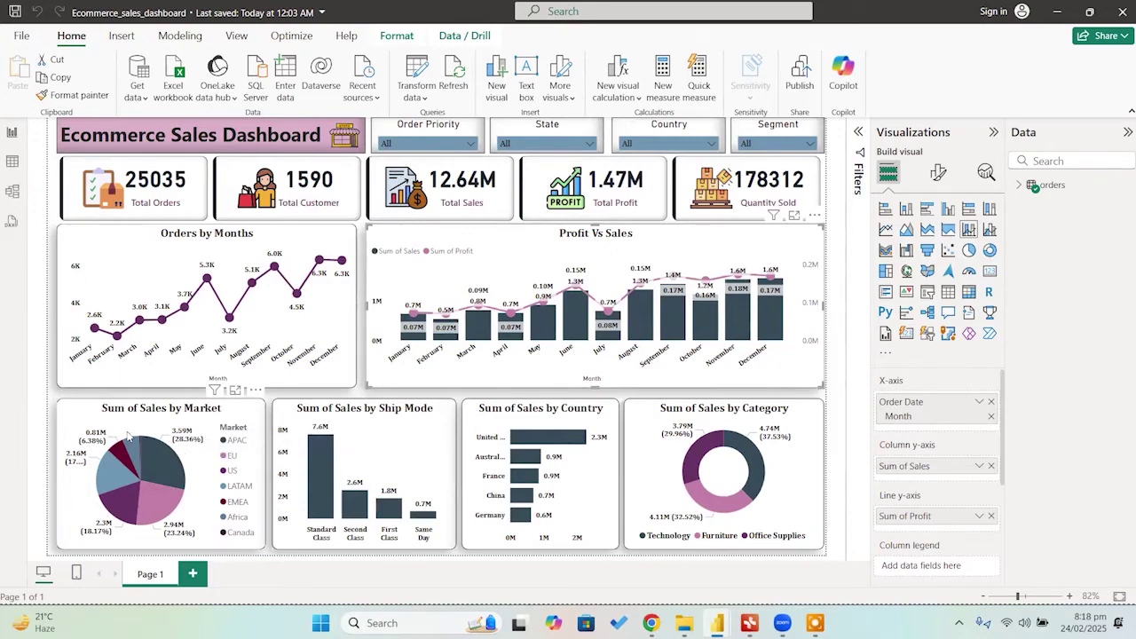
left_click(380, 439)
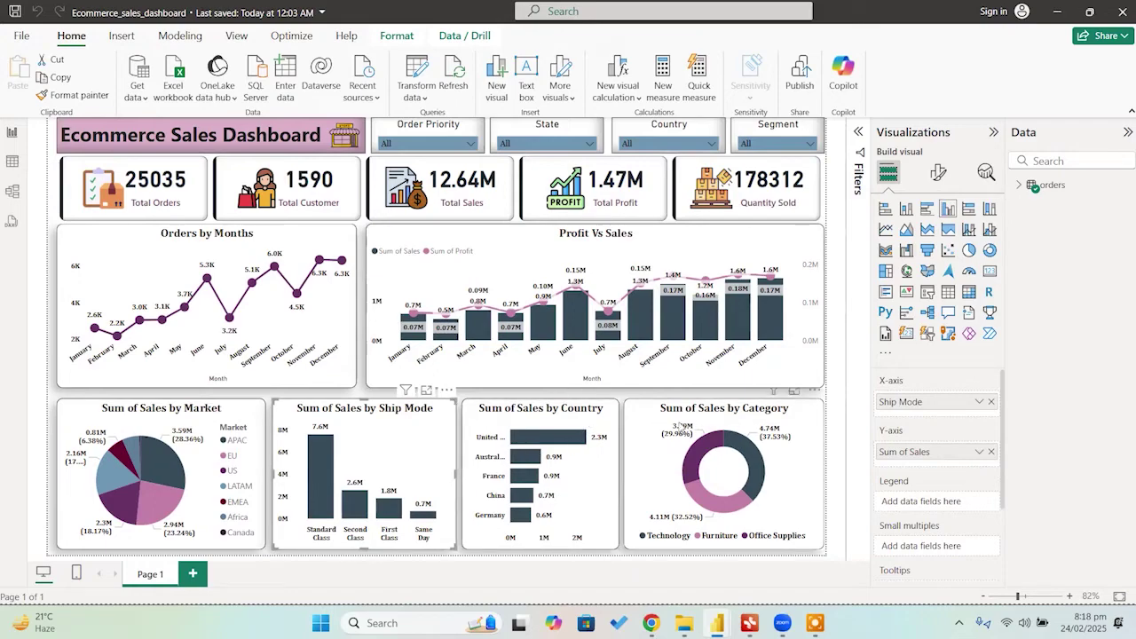
left_click(787, 445)
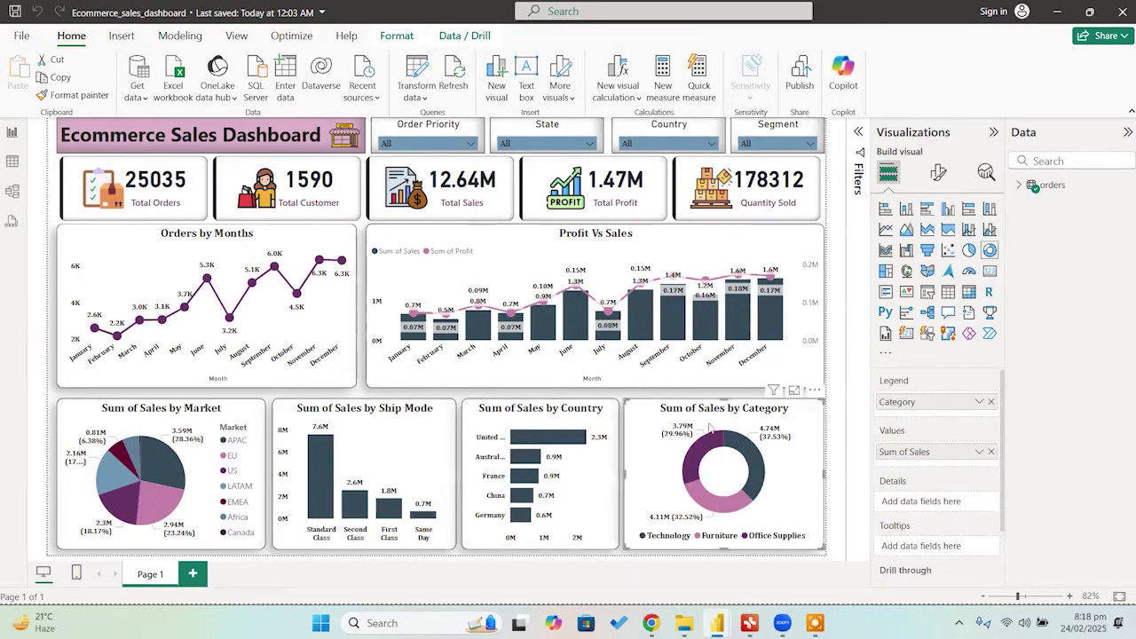
Step: Deselect the category donut and switch to the blank, untitled Power BI report, showing its window maximized
left_click(822, 513)
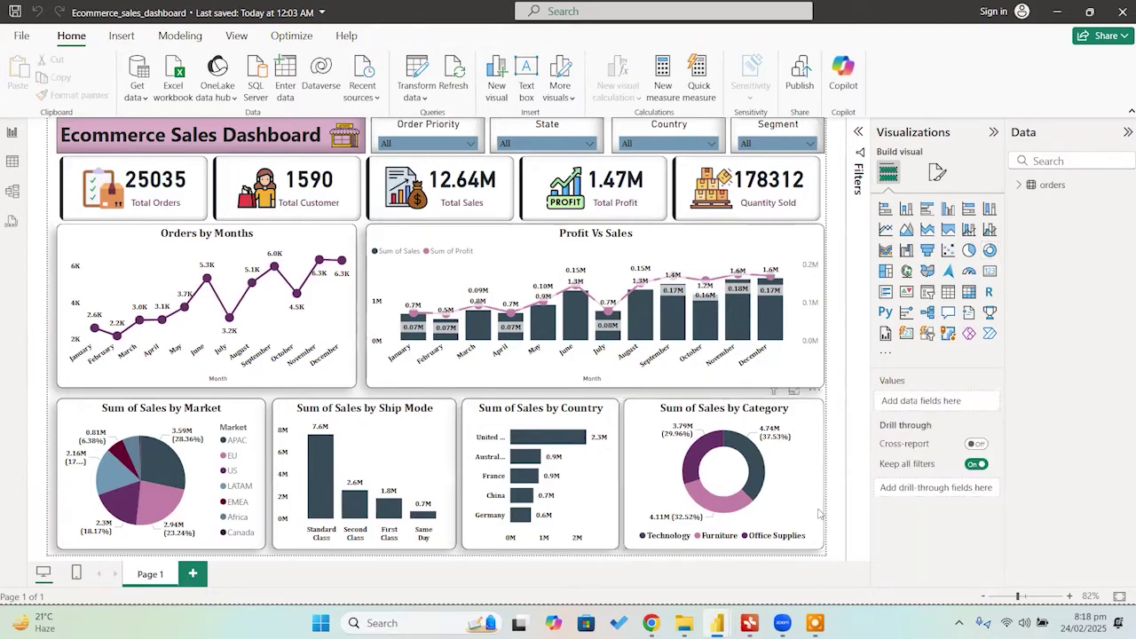
mouse_move(717, 623)
left_click(802, 552)
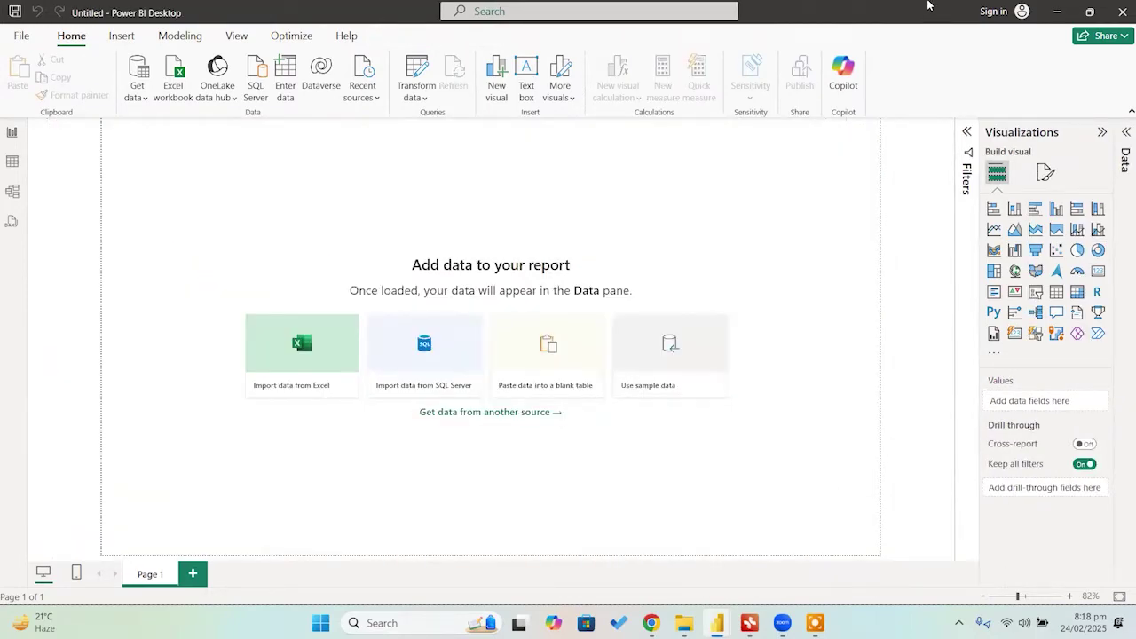
left_click(1057, 12)
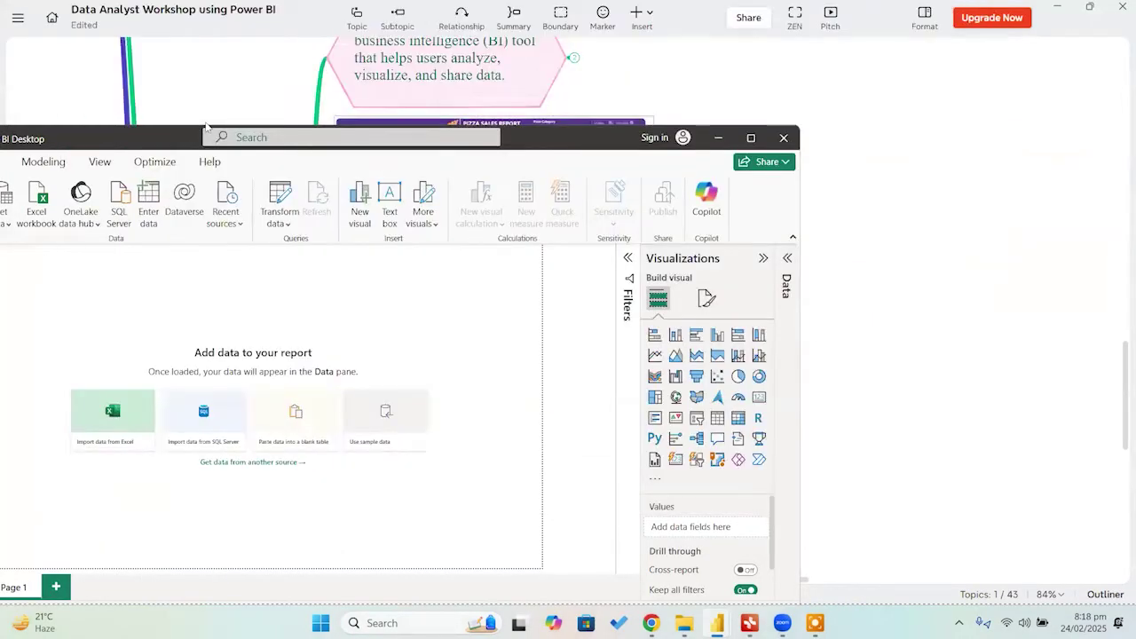
double_click(205, 128)
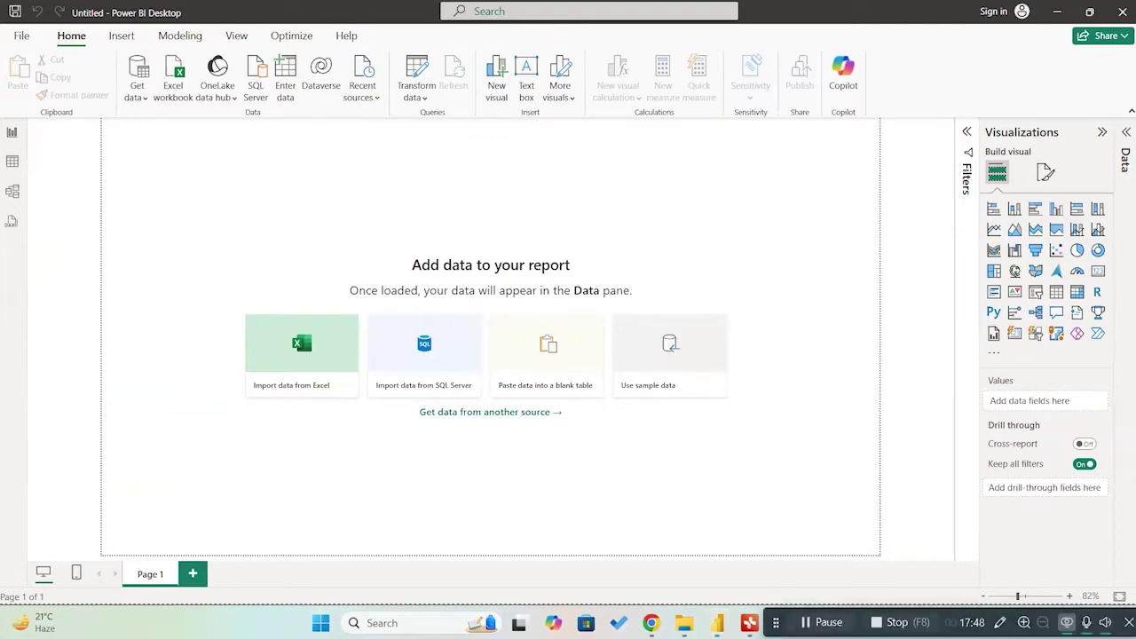
Step: Bring up the screen annotation tools over the canvas and expand the collapsed Data pane
left_click(942, 622)
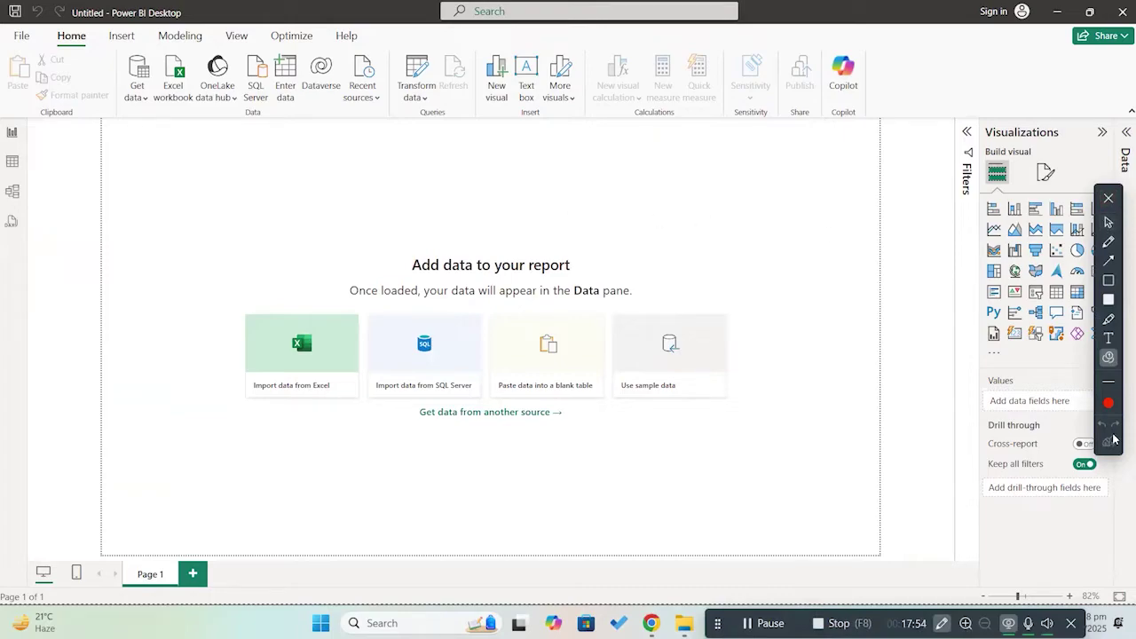
left_click_drag(1107, 442, 495, 411)
left_click(495, 251)
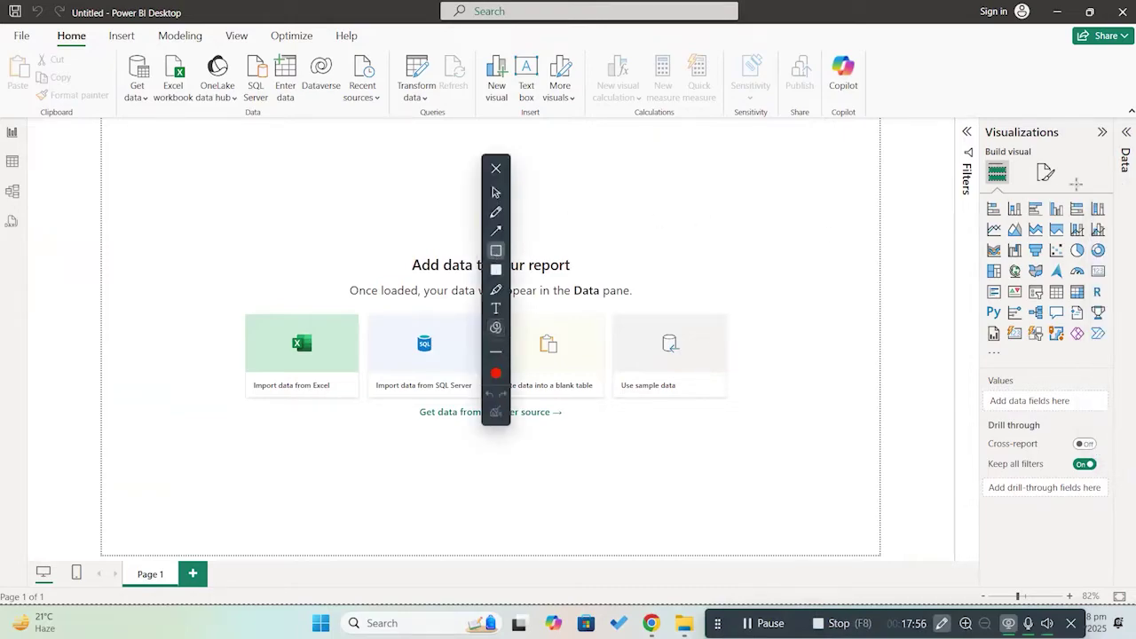
left_click(495, 192)
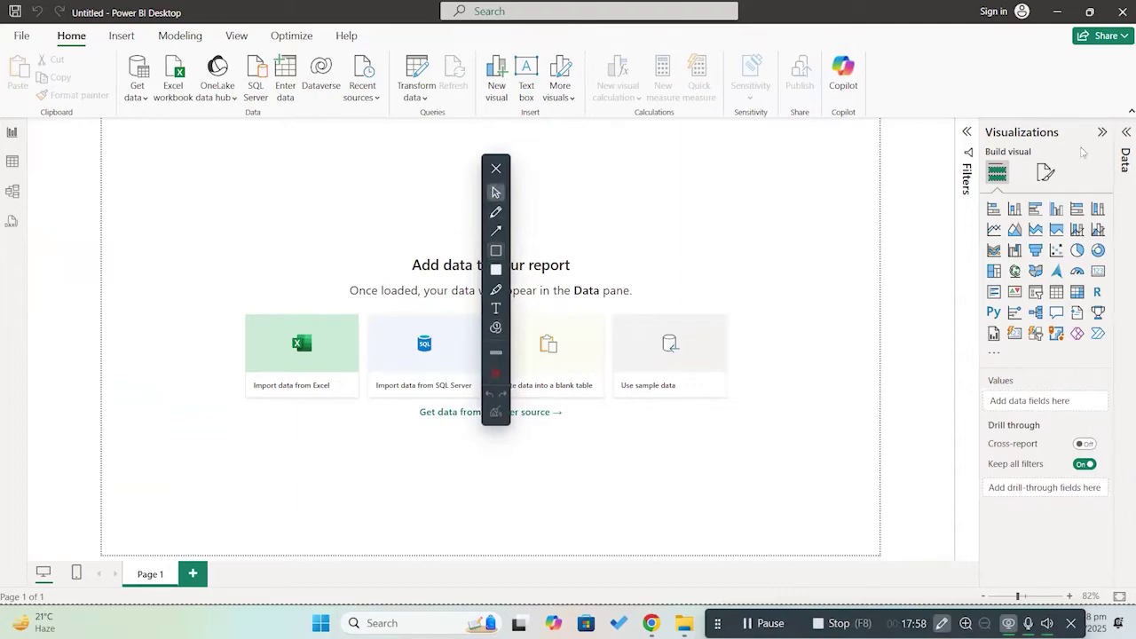
left_click(1126, 133)
Step: Mark the Data pane's heading with a red rectangle, clear the drawing and leave annotation mode
left_click(495, 250)
left_click_drag(1002, 115, 1131, 148)
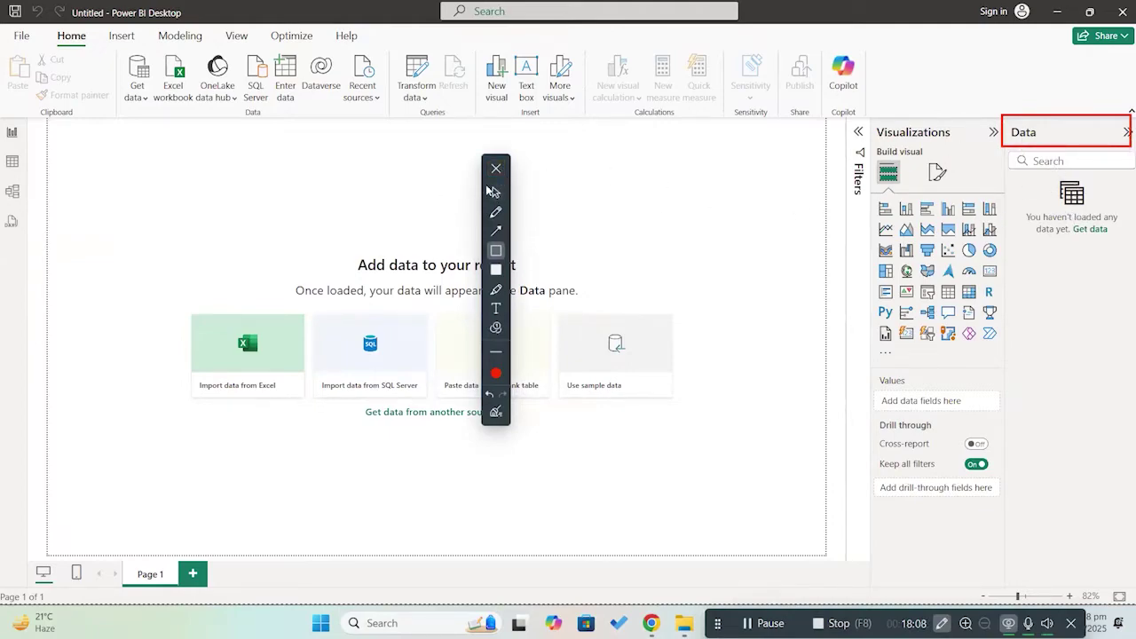
left_click(495, 411)
left_click(496, 191)
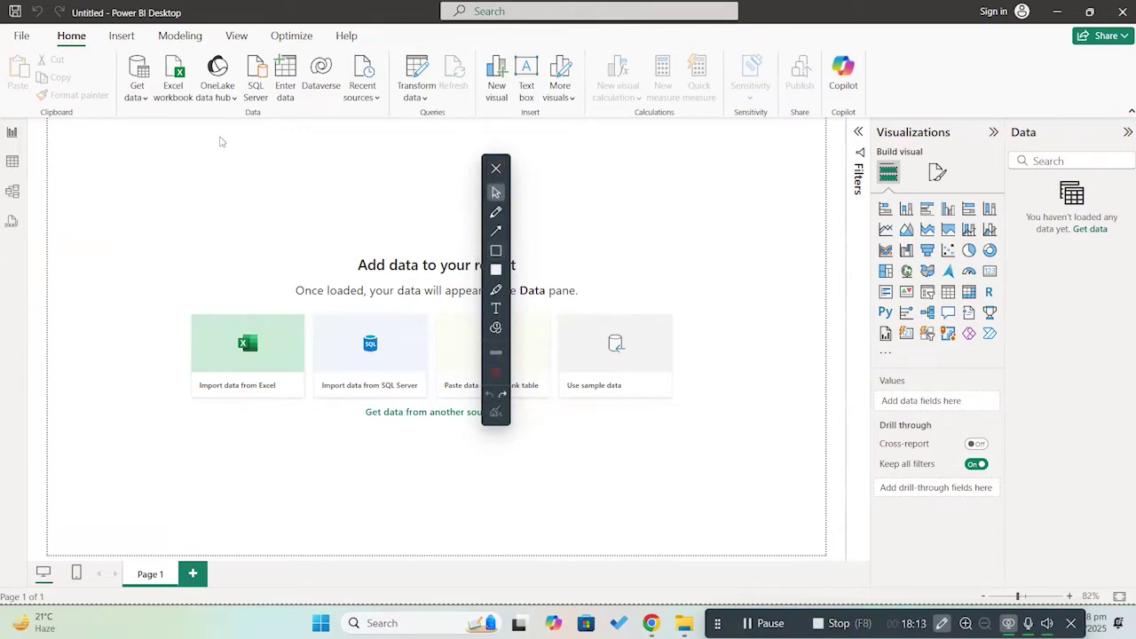
left_click(496, 167)
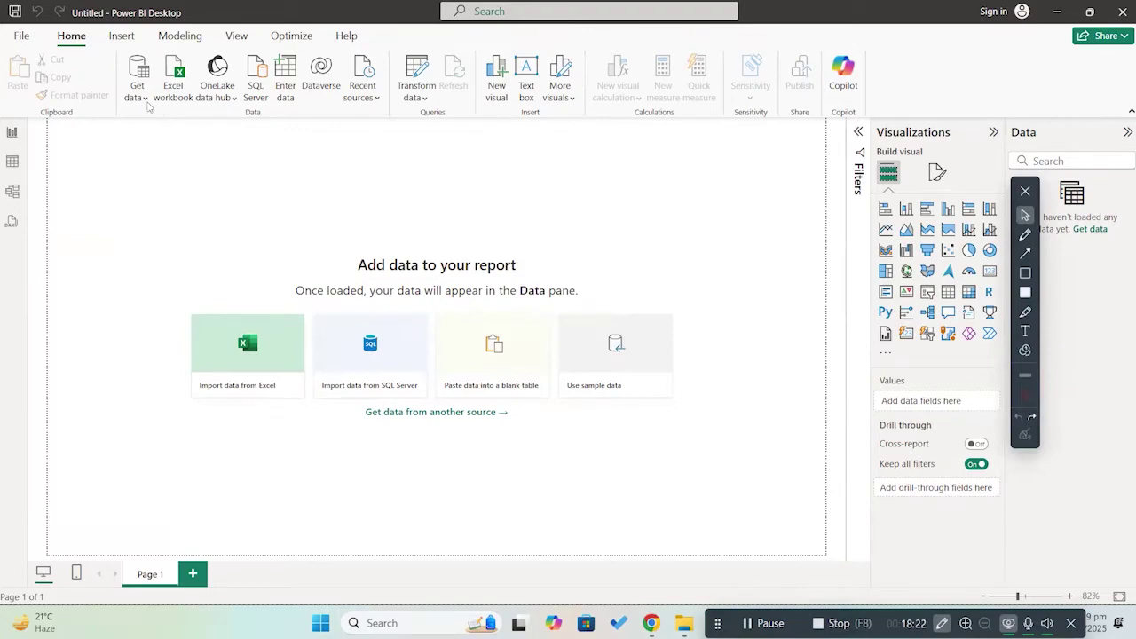
Step: Browse the full list of data connectors and connect to an Excel Workbook source
left_click(140, 96)
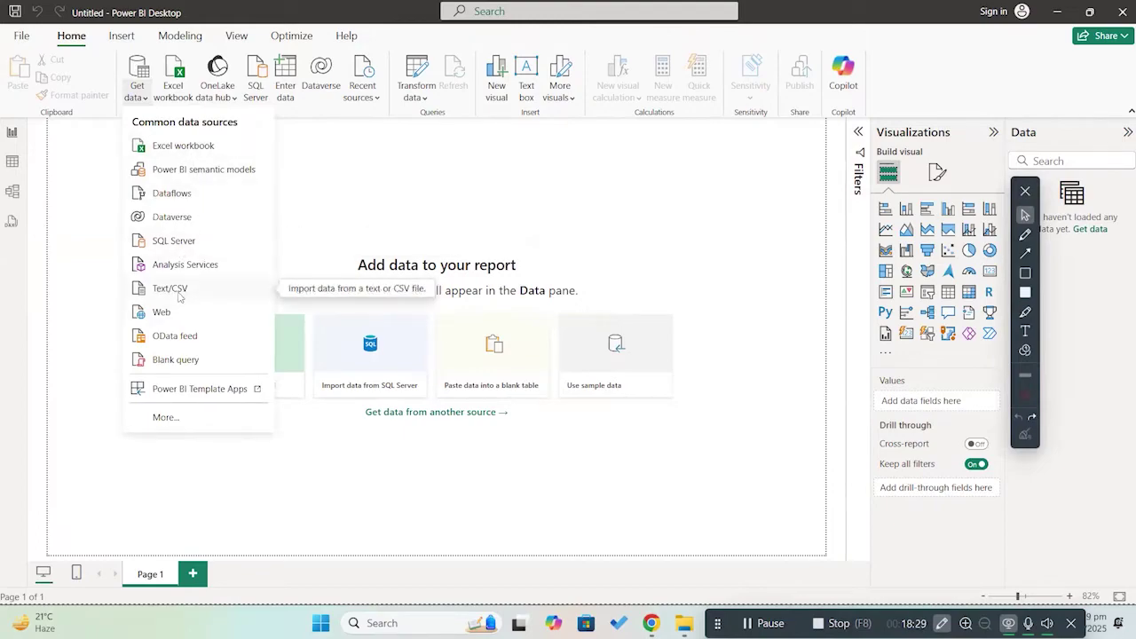
left_click(168, 419)
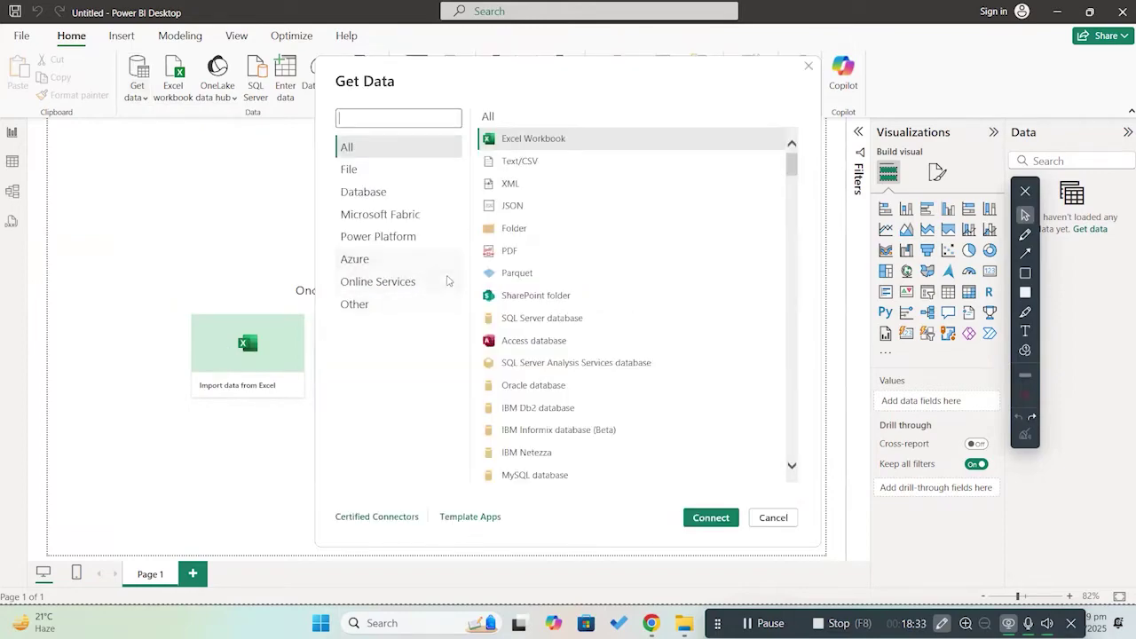
scroll(581, 271, "down", 20)
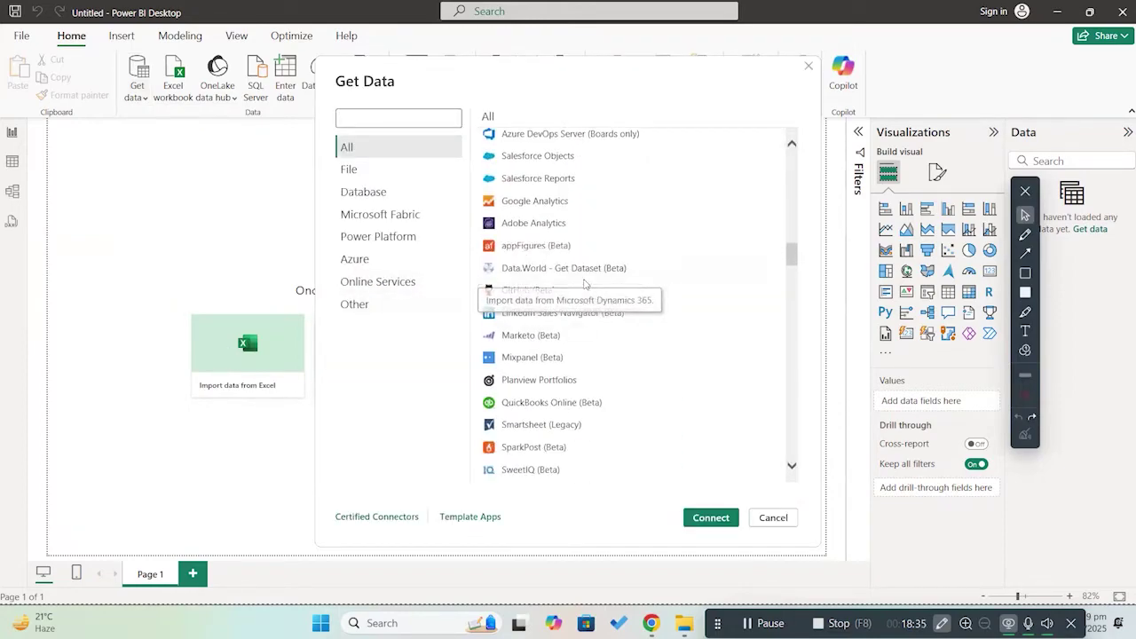
scroll(581, 289, "up", 15)
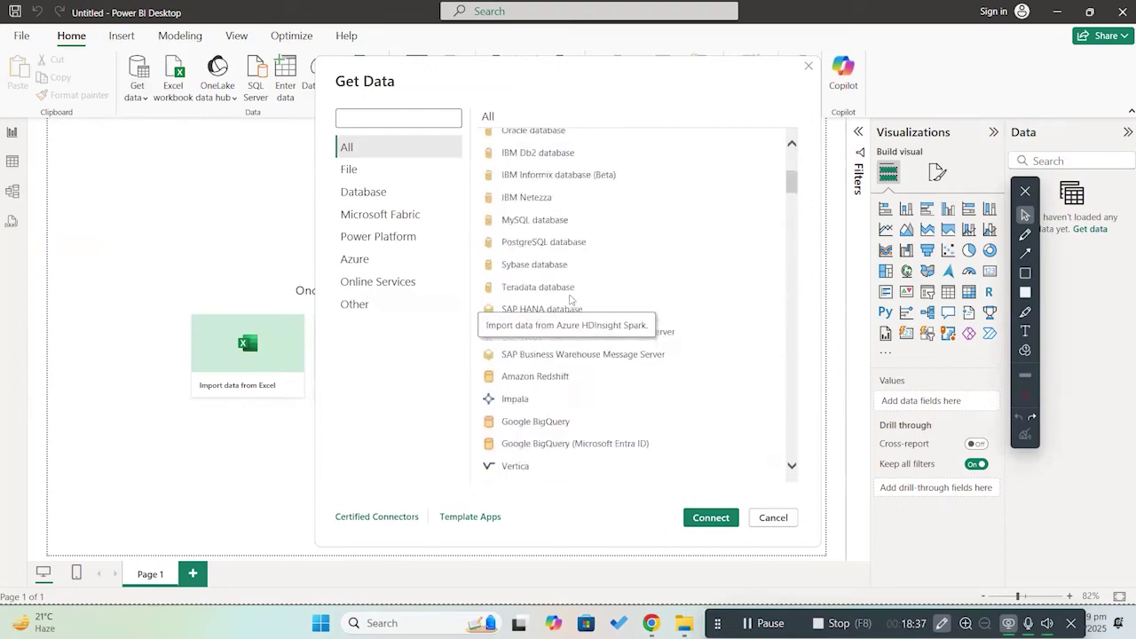
scroll(570, 299, "up", 5)
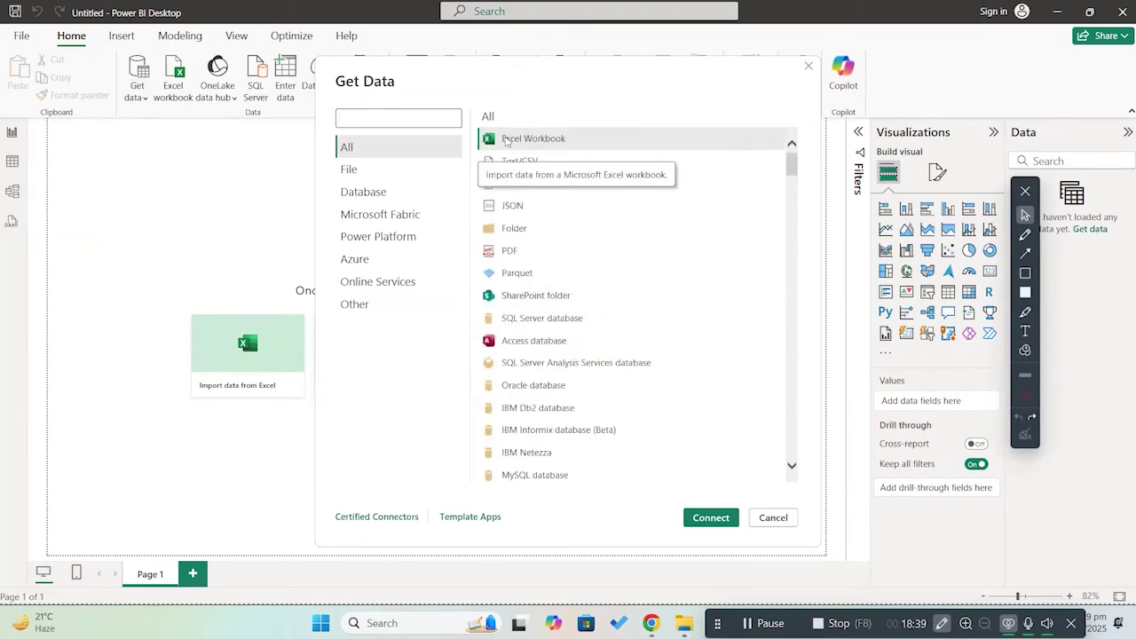
left_click(515, 141)
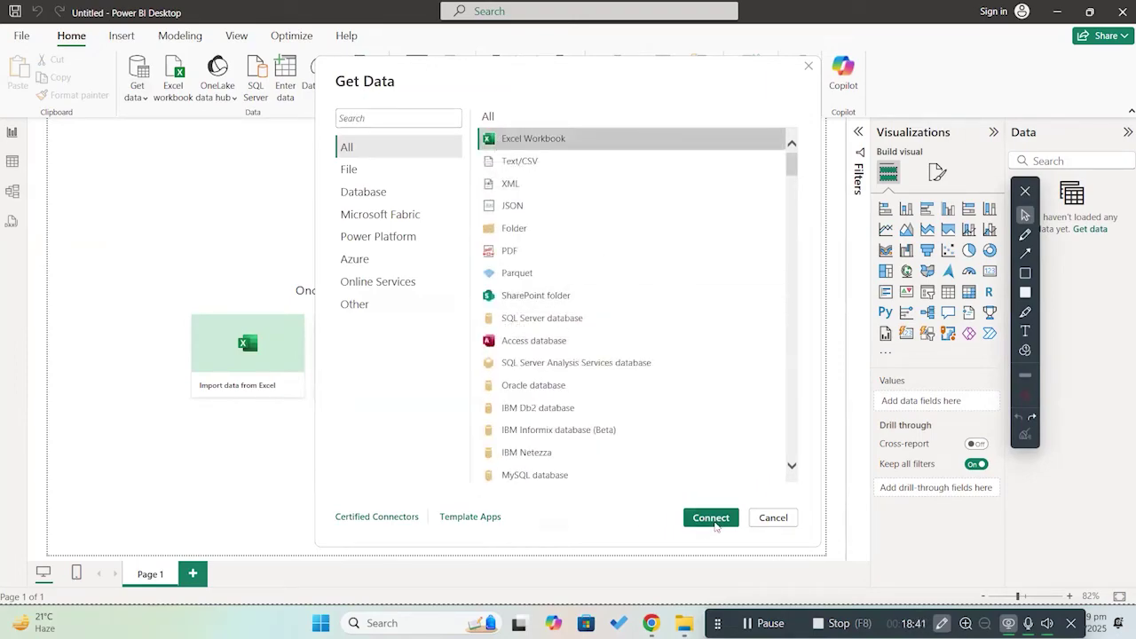
left_click(713, 518)
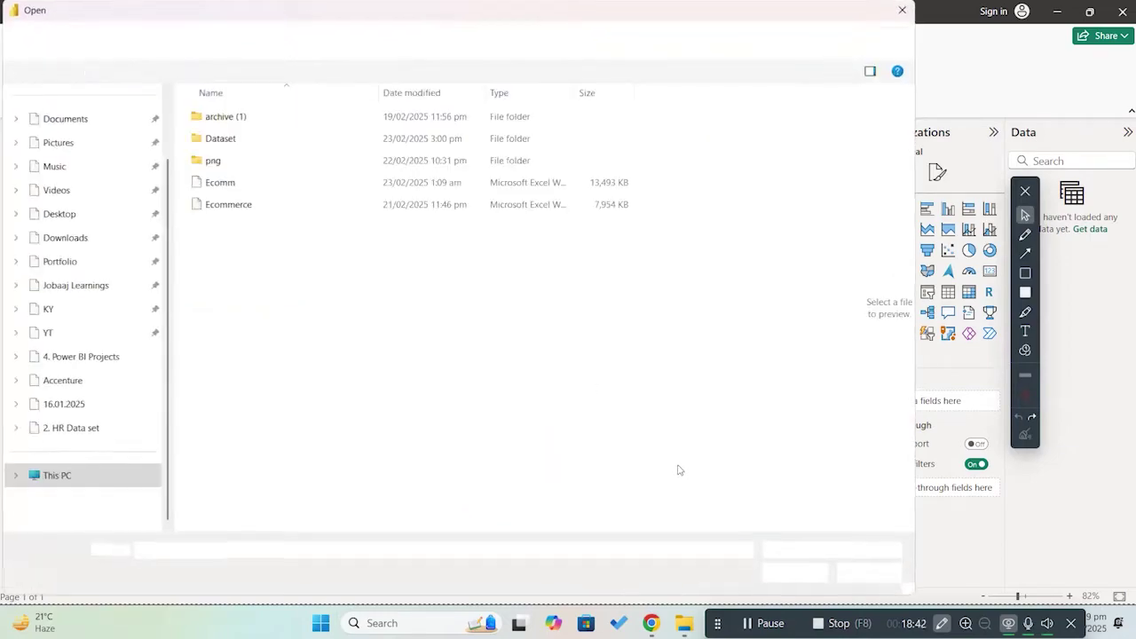
Step: Open the Ecomm workbook and bring its orders sheet into Power Query Editor for transformation
left_click(218, 184)
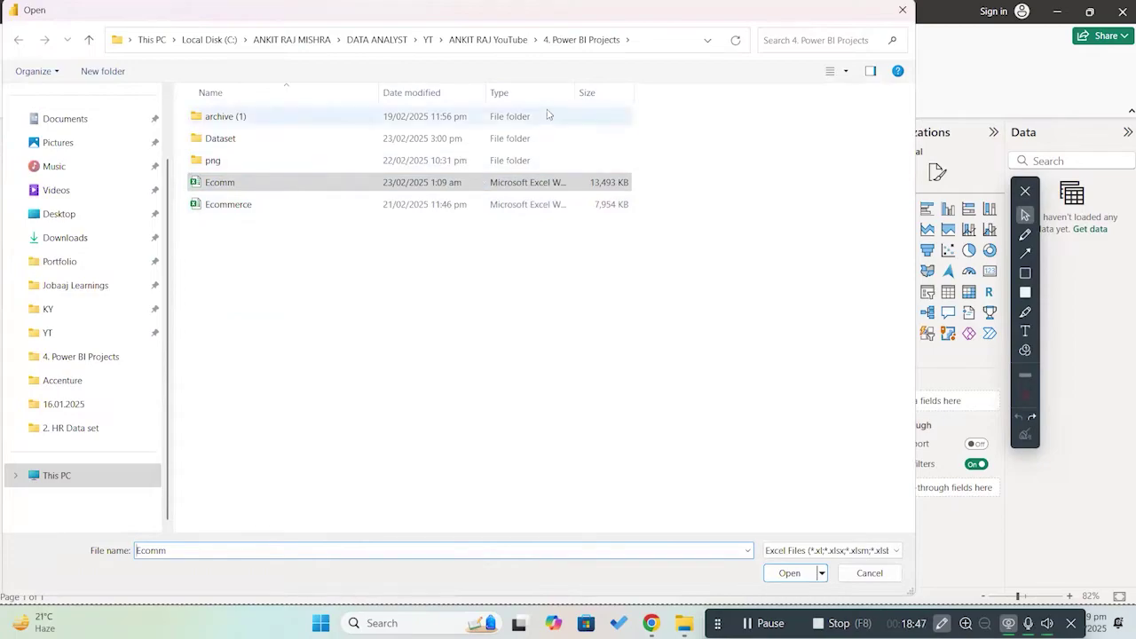
left_click_drag(589, 95, 752, 95)
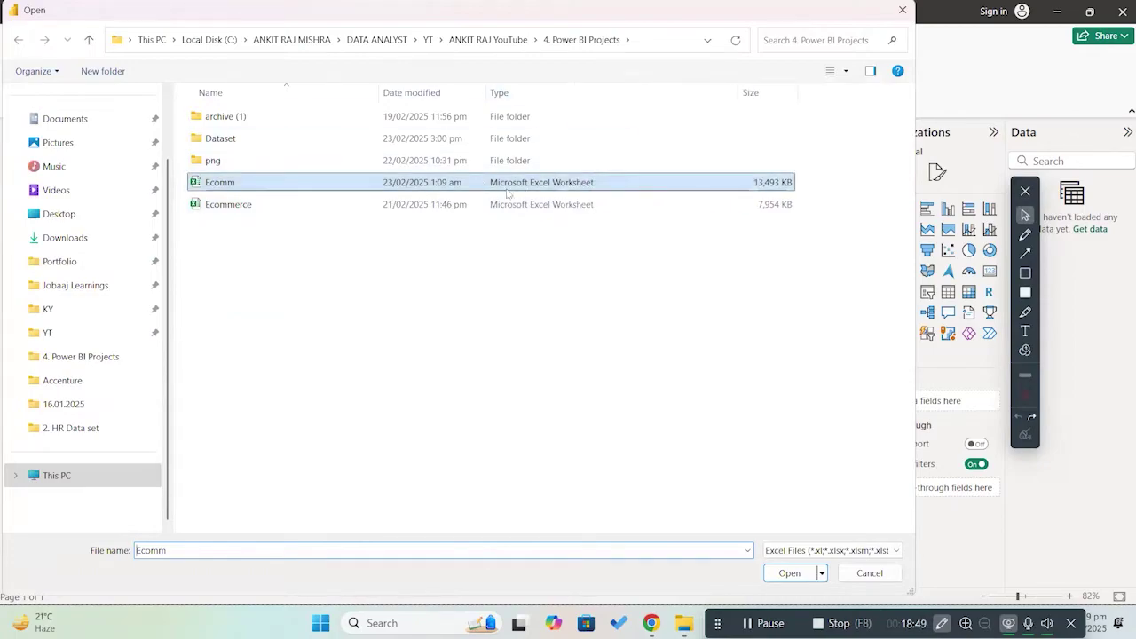
left_click(788, 573)
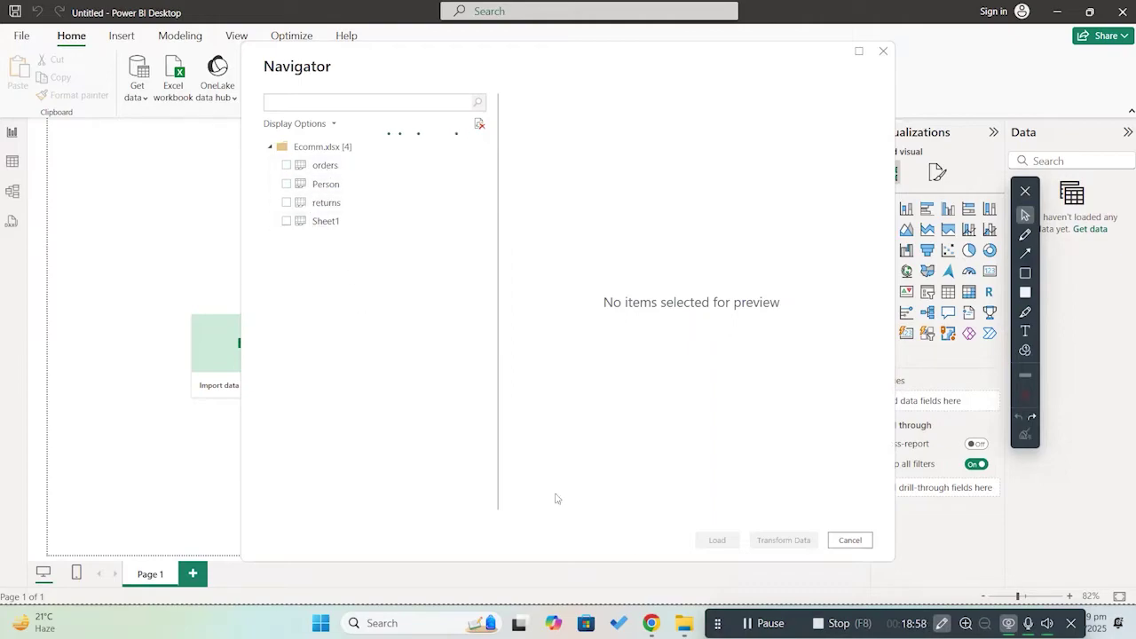
left_click(286, 165)
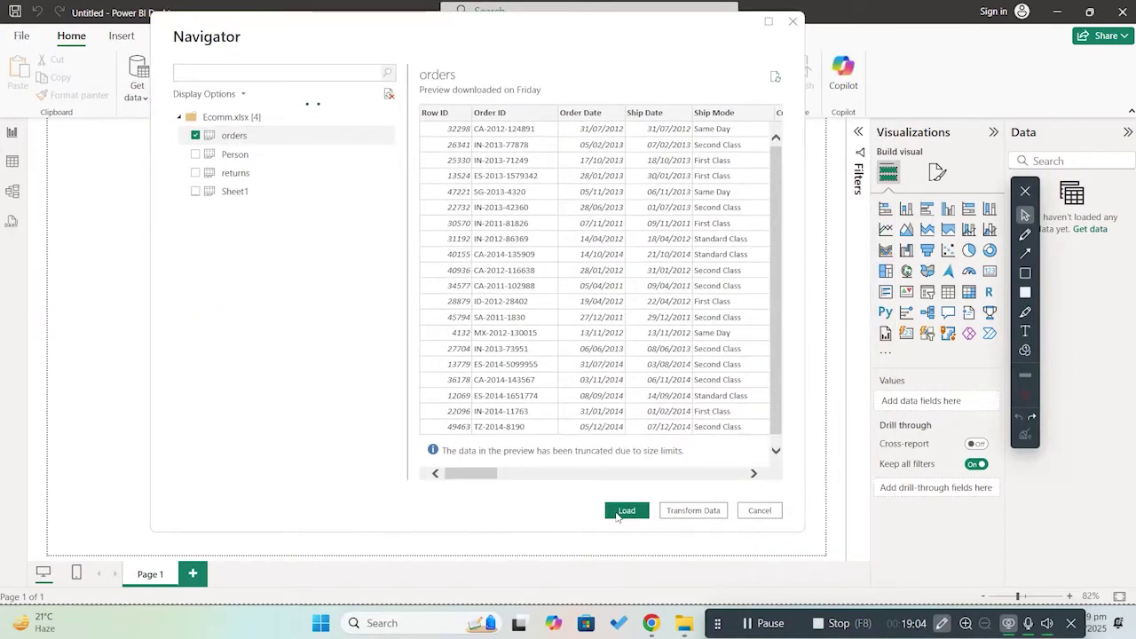
left_click(697, 512)
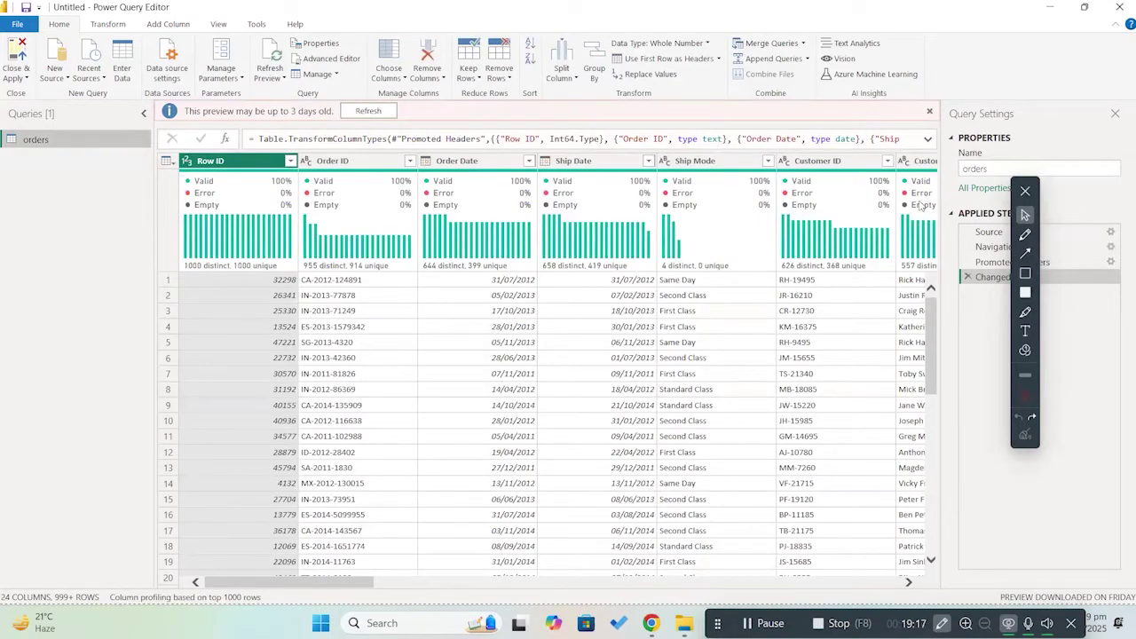
mouse_move(1093, 17)
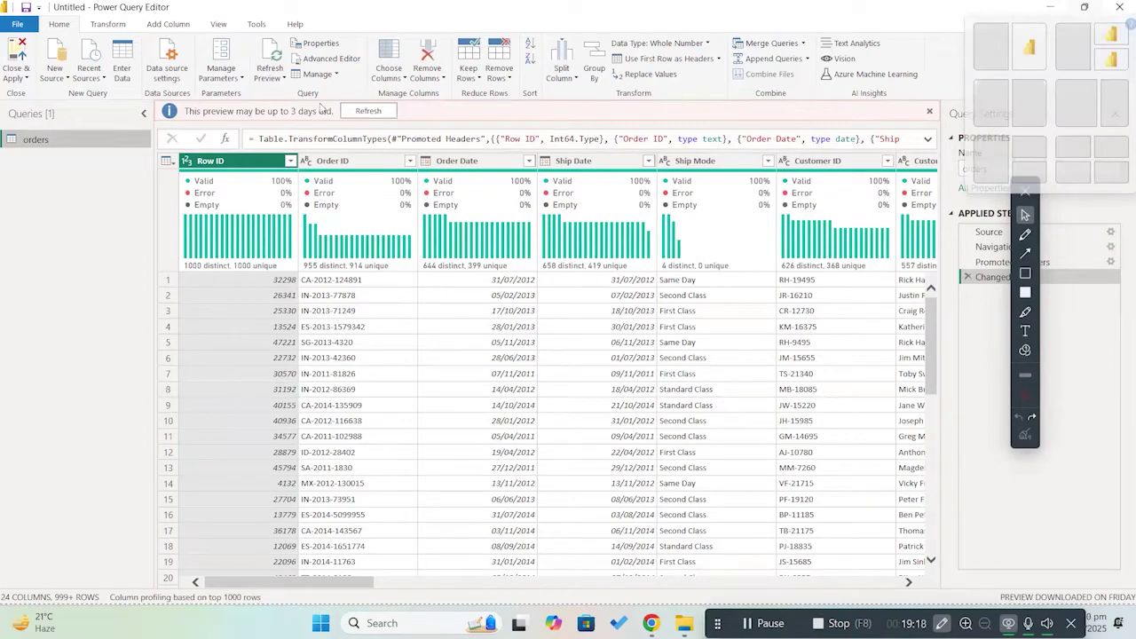
key("super+Down")
left_click_drag(458, 55, 238, 50)
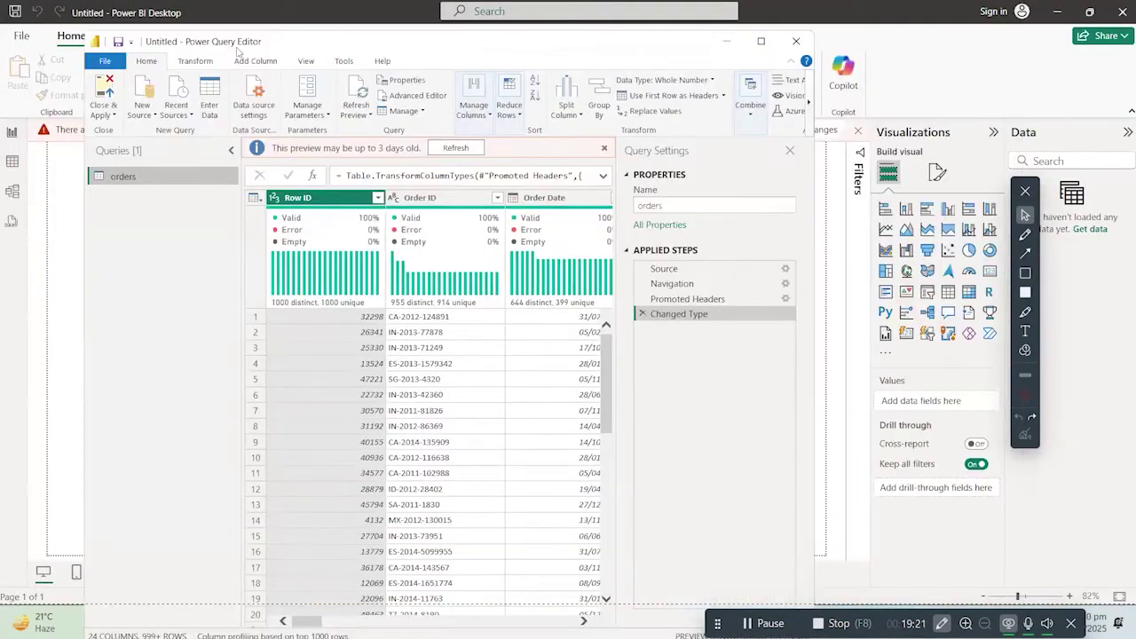
key("super+Up")
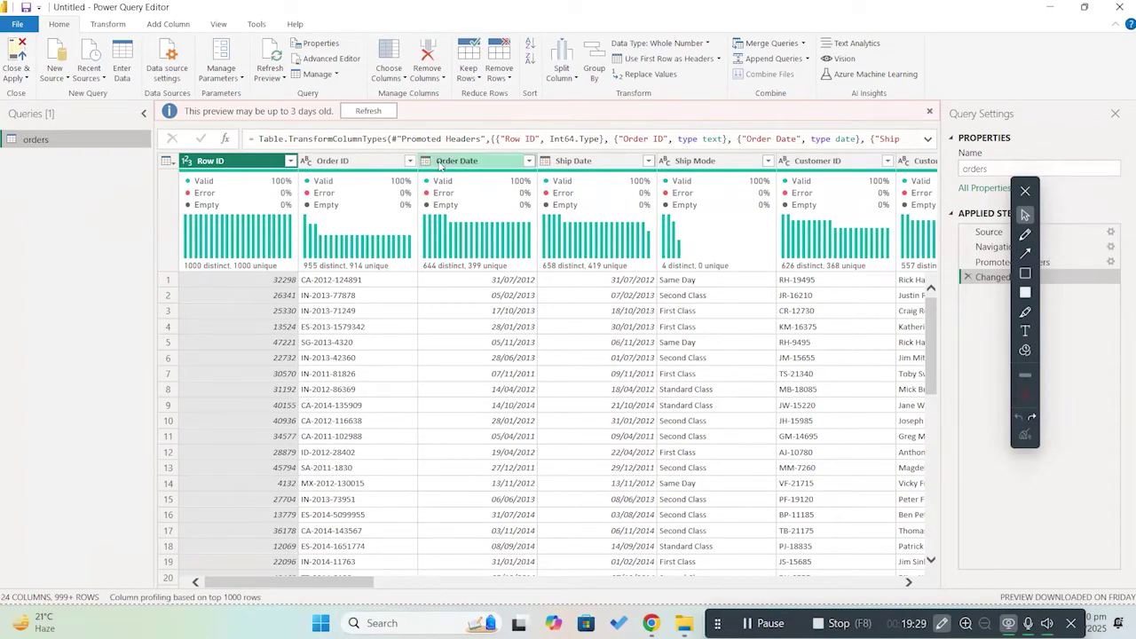
Step: Review the data types available for the Row ID column and look over the orders columns through Country
mouse_move(472, 270)
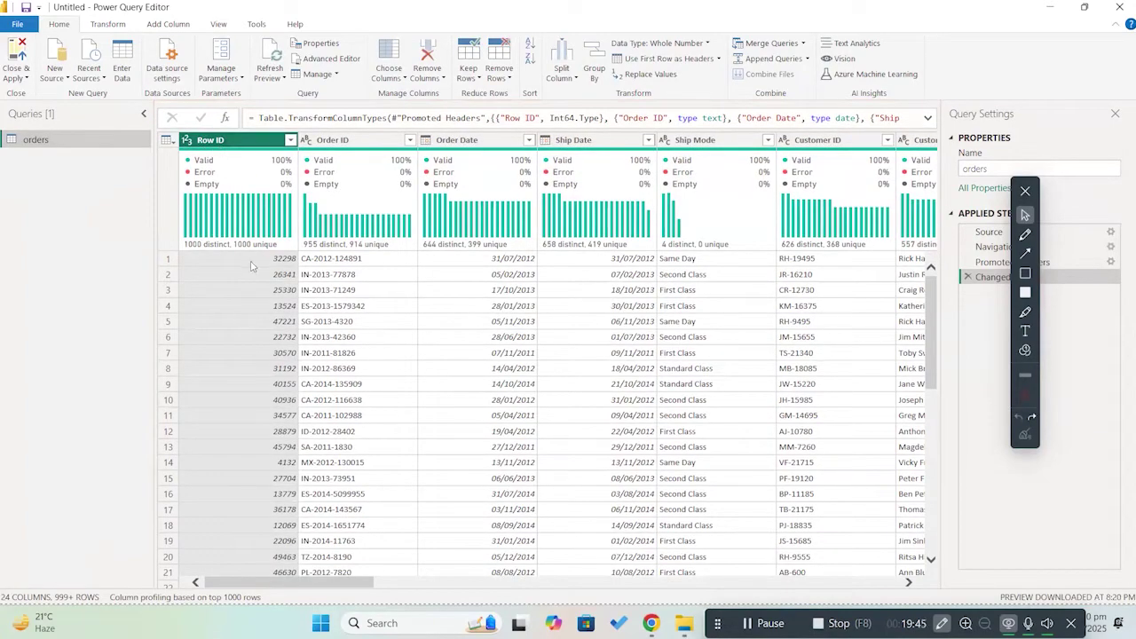
left_click(187, 142)
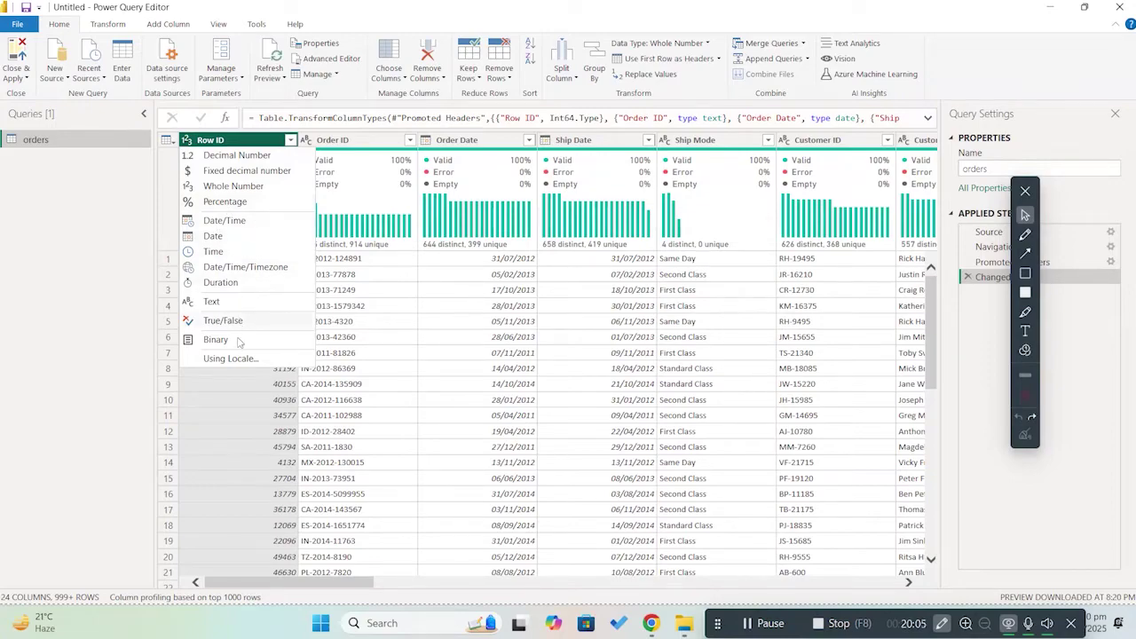
left_click(91, 347)
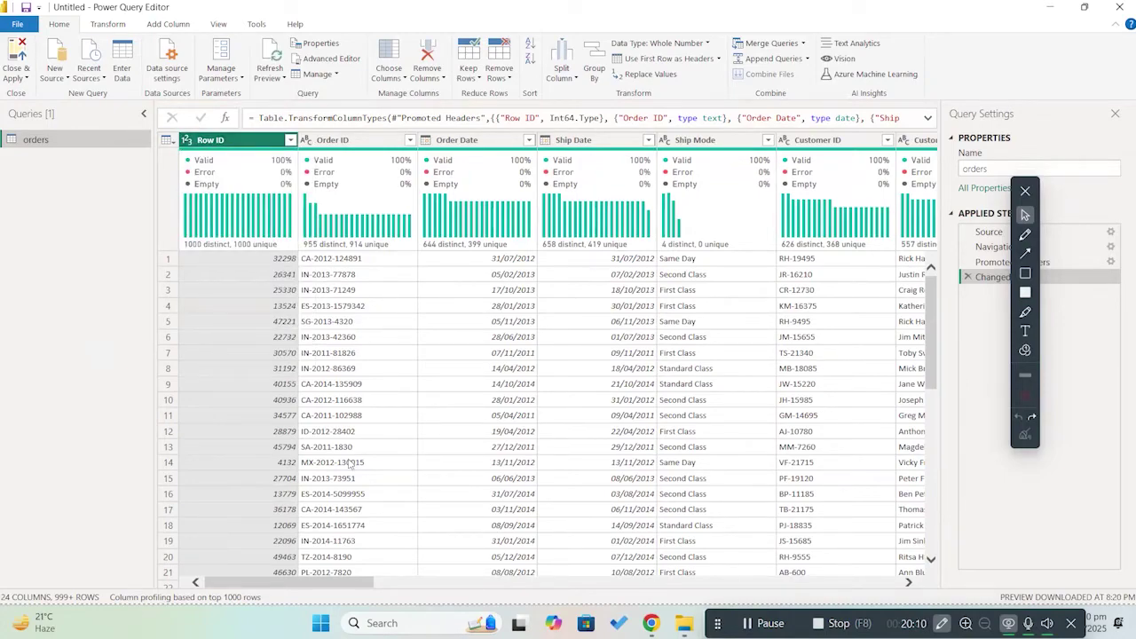
left_click_drag(302, 585, 335, 588)
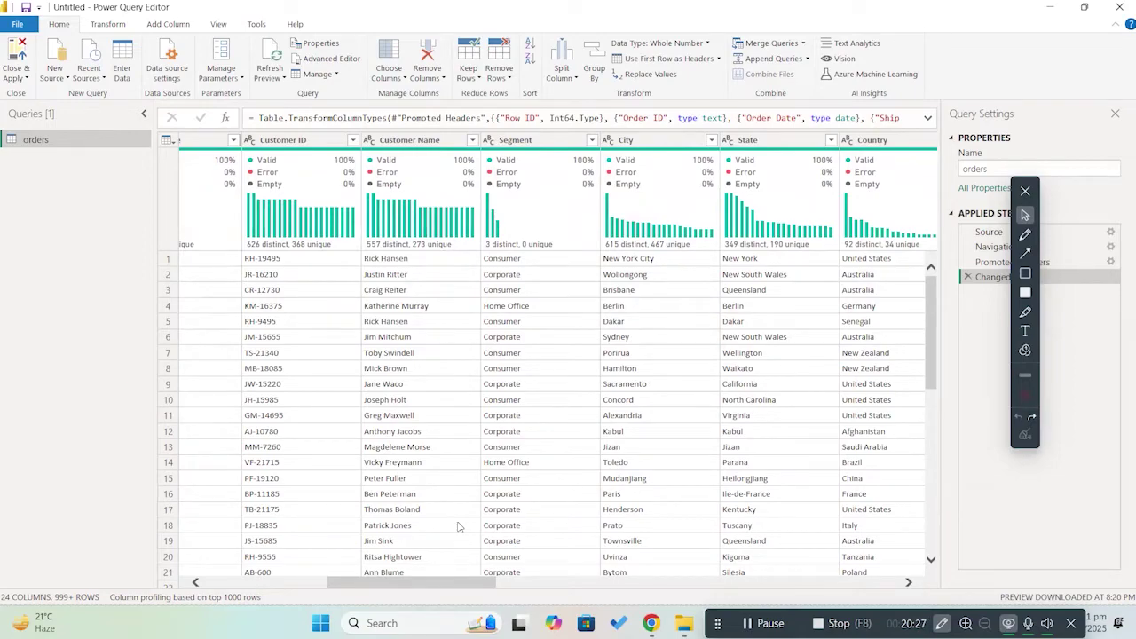
left_click_drag(400, 581, 275, 581)
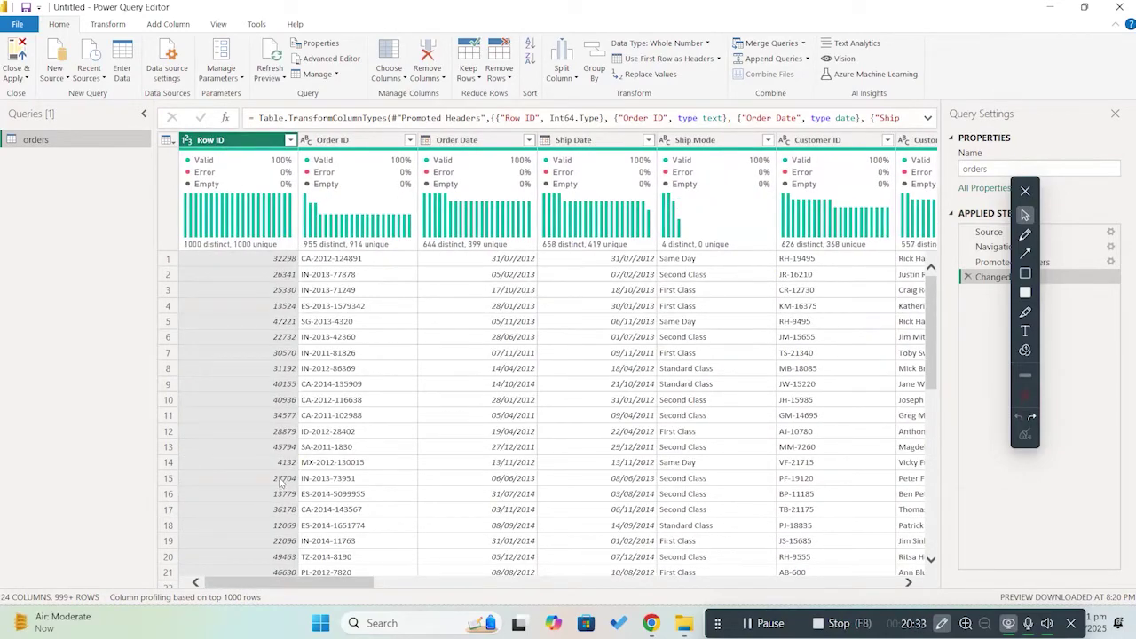
Step: Look over the orders columns from Order ID through Order Priority, and load the query into the report
left_click(344, 142)
left_click(350, 279)
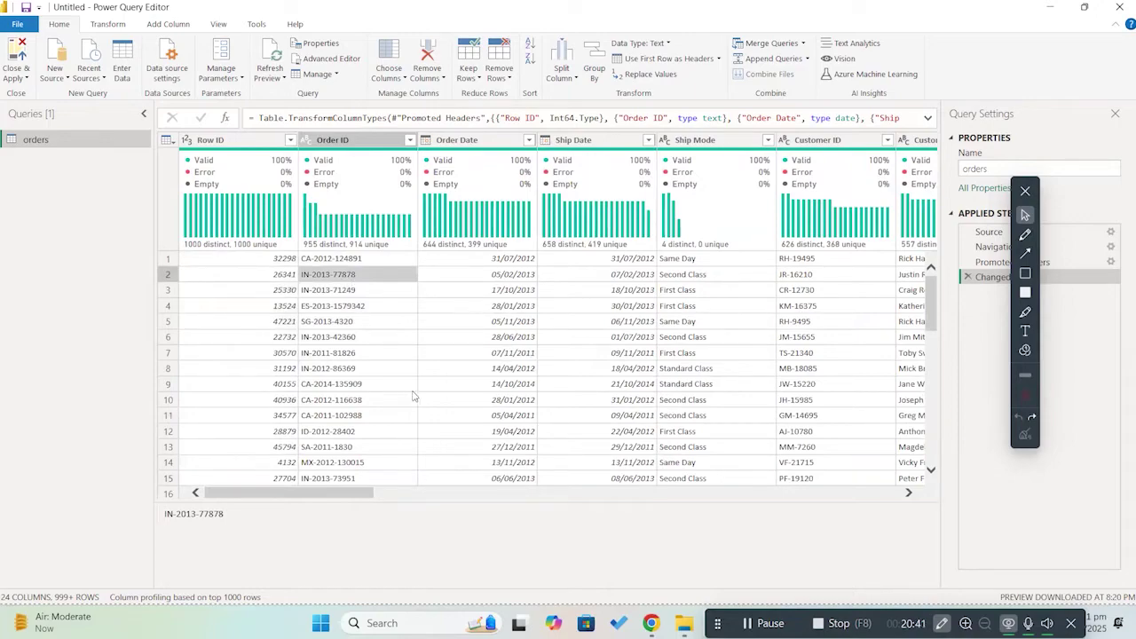
left_click_drag(290, 495, 327, 497)
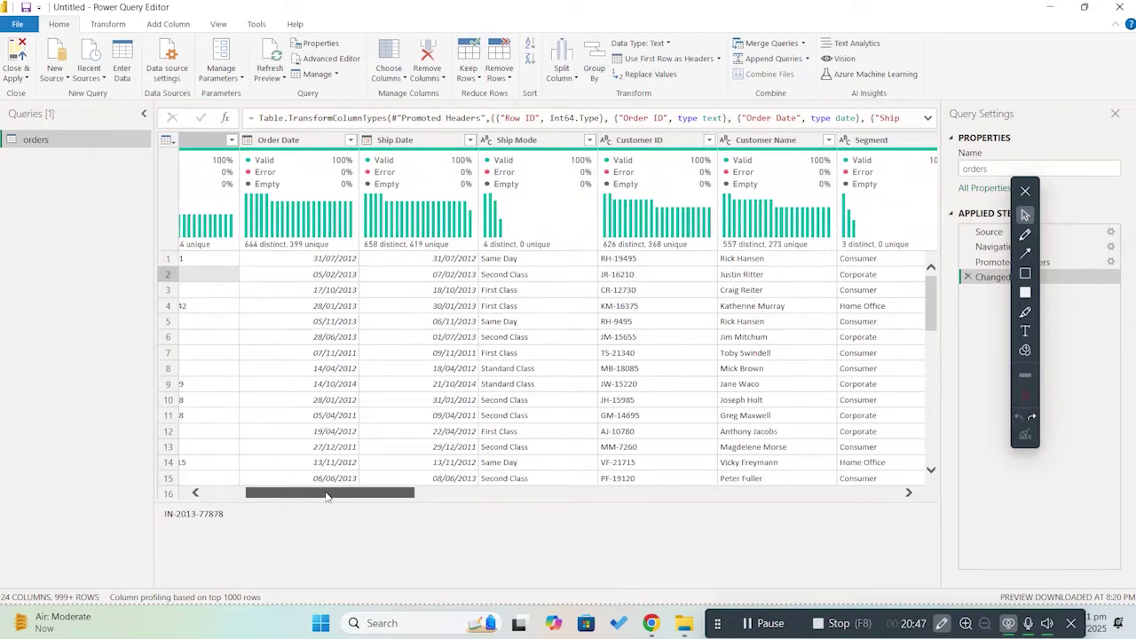
left_click_drag(326, 497, 419, 497)
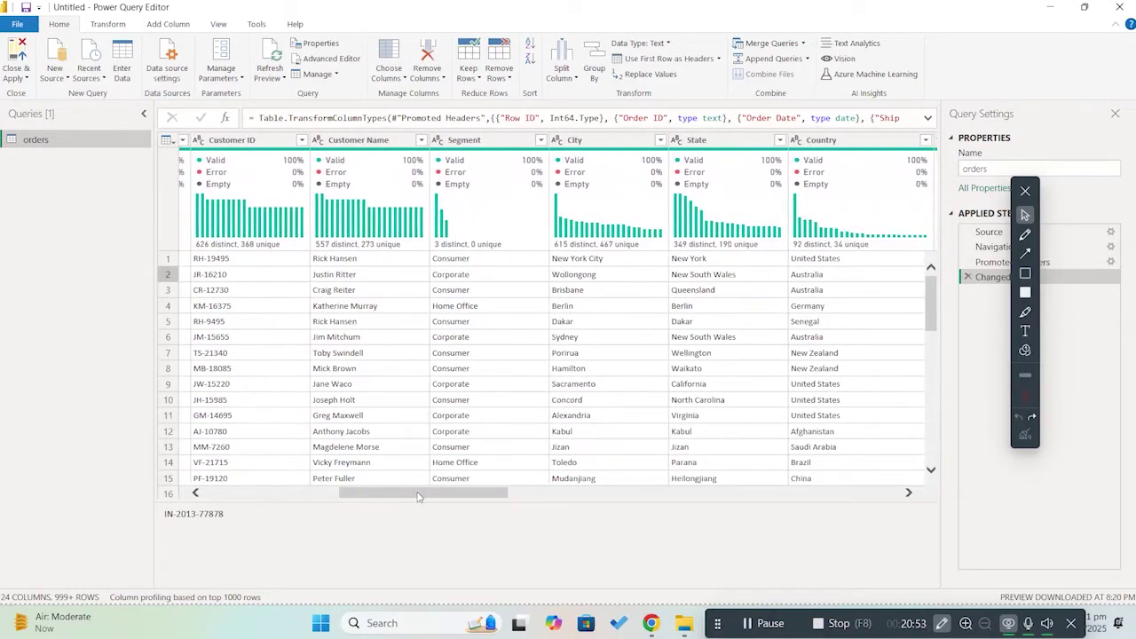
left_click_drag(414, 499, 499, 502)
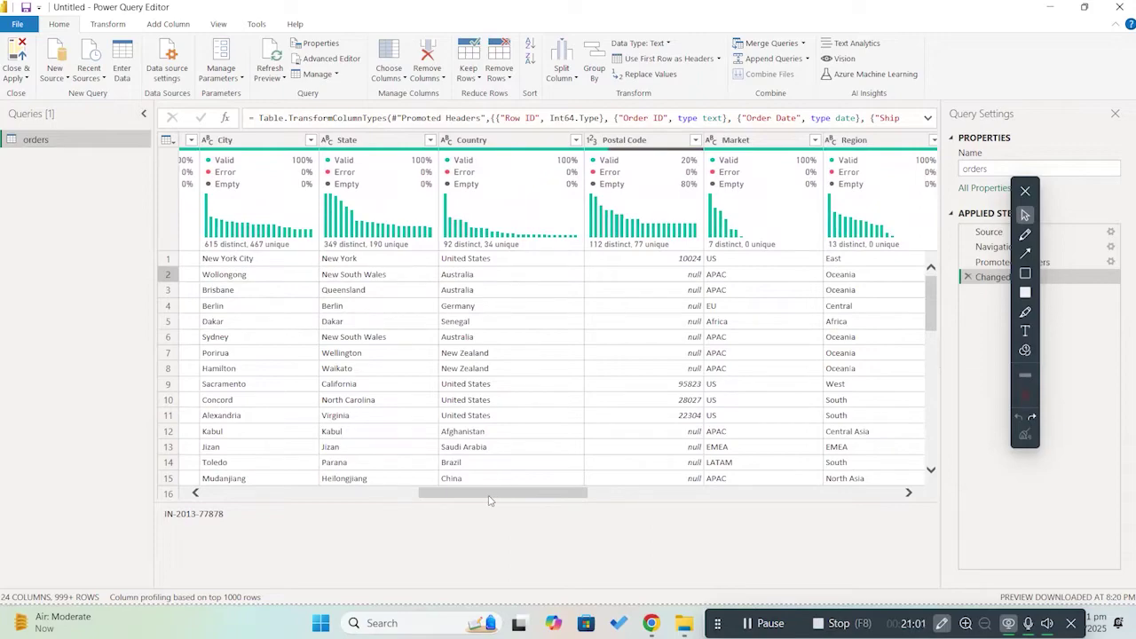
left_click_drag(478, 500, 546, 492)
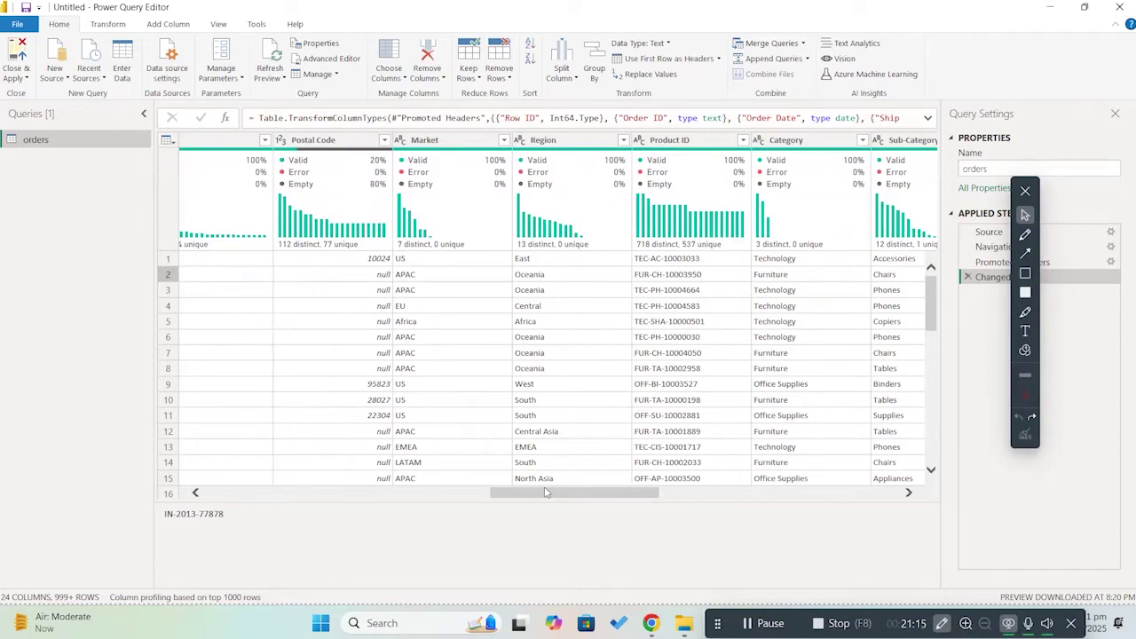
left_click_drag(534, 499, 803, 513)
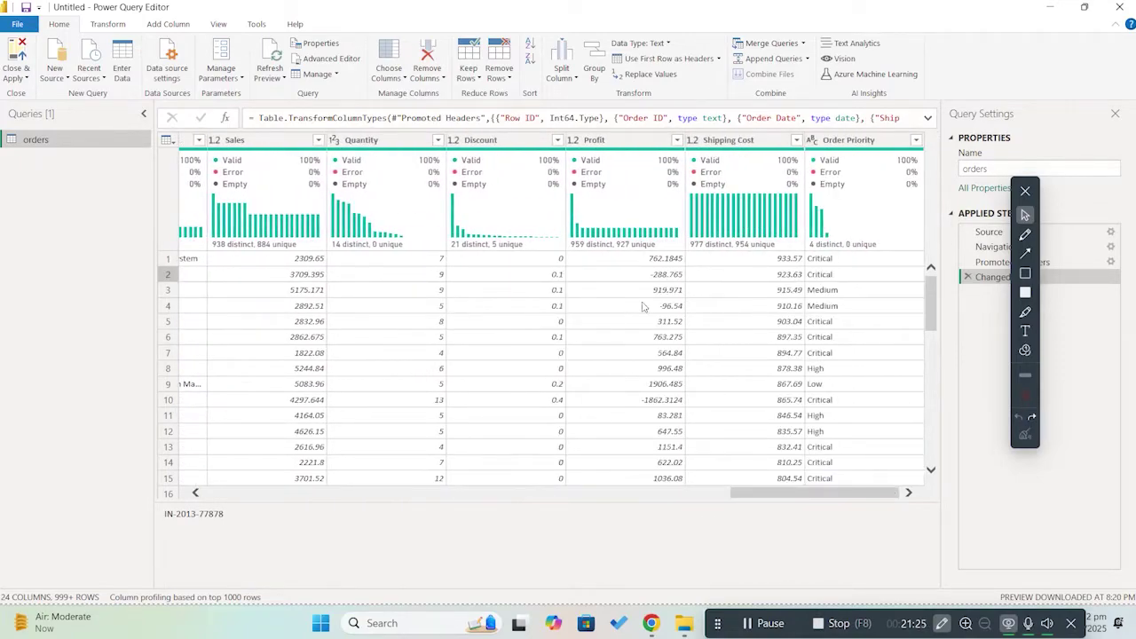
left_click_drag(793, 483, 204, 475)
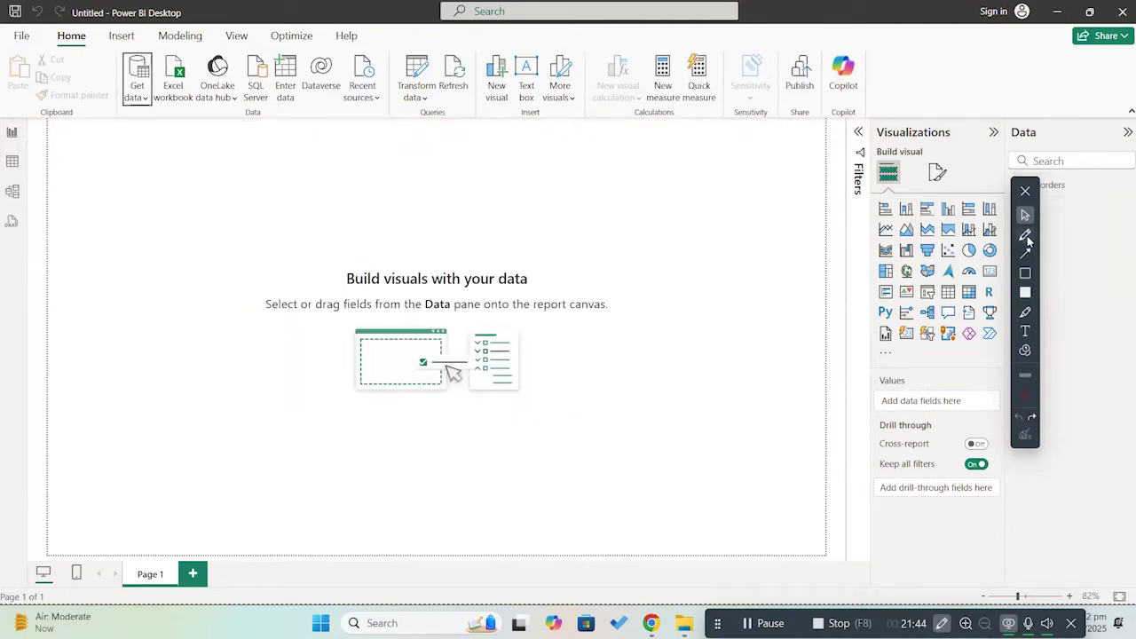
Step: Move the annotation toolbar away from the Data pane, expand the orders table and look through its fields
left_click(1028, 435)
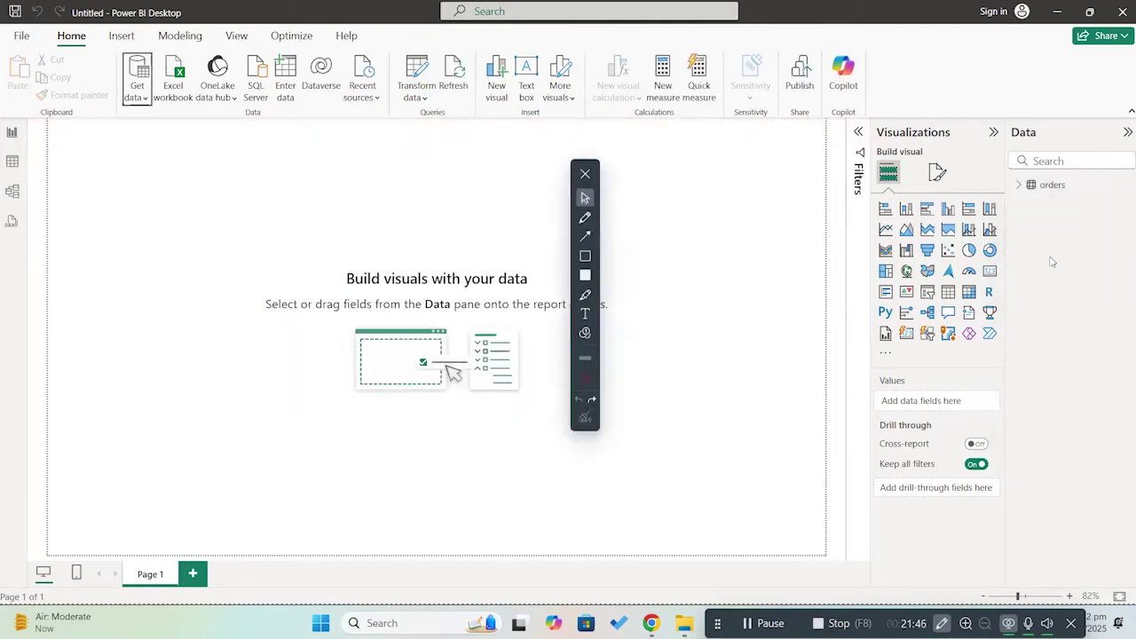
left_click(1019, 185)
left_click(1018, 186)
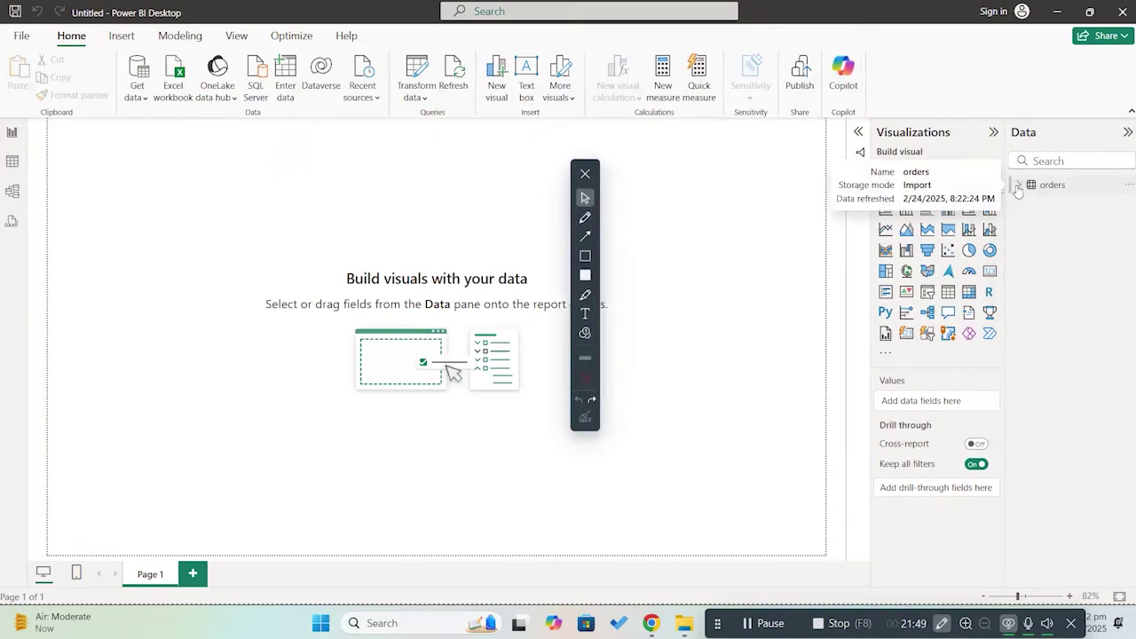
left_click(1020, 185)
scroll(1038, 240, "down", 1)
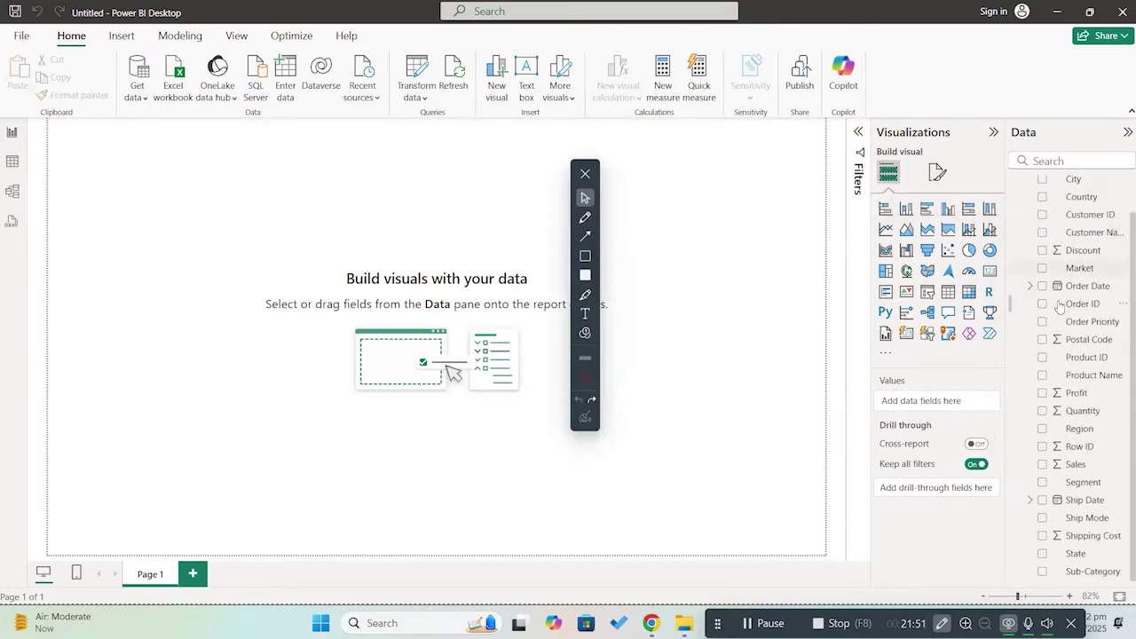
scroll(1078, 444, "up", 1)
scroll(1080, 453, "up", 1)
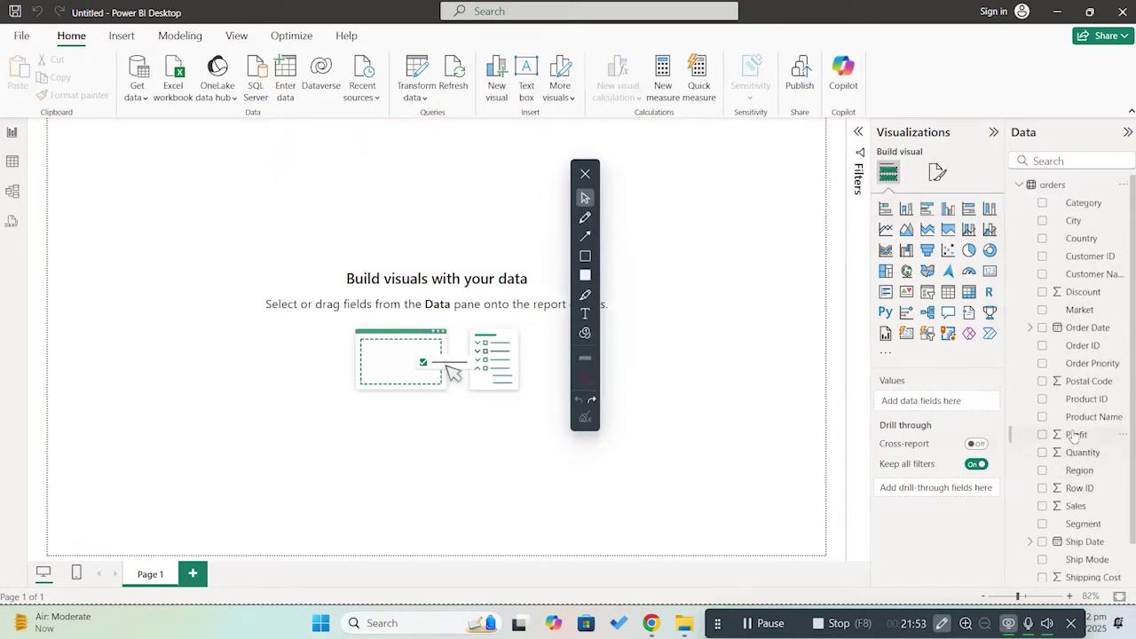
left_click(1016, 184)
left_click(1017, 184)
Step: Outline the Data pane's heading and the collapsed orders table with red rectangles
left_click(585, 256)
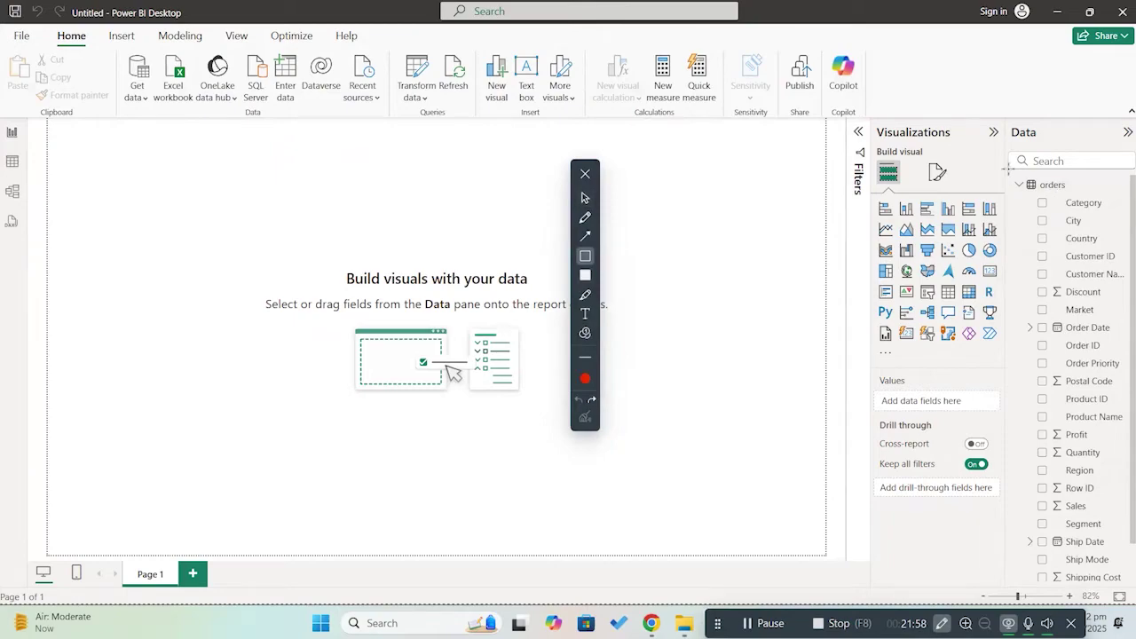
left_click_drag(1007, 124, 1098, 147)
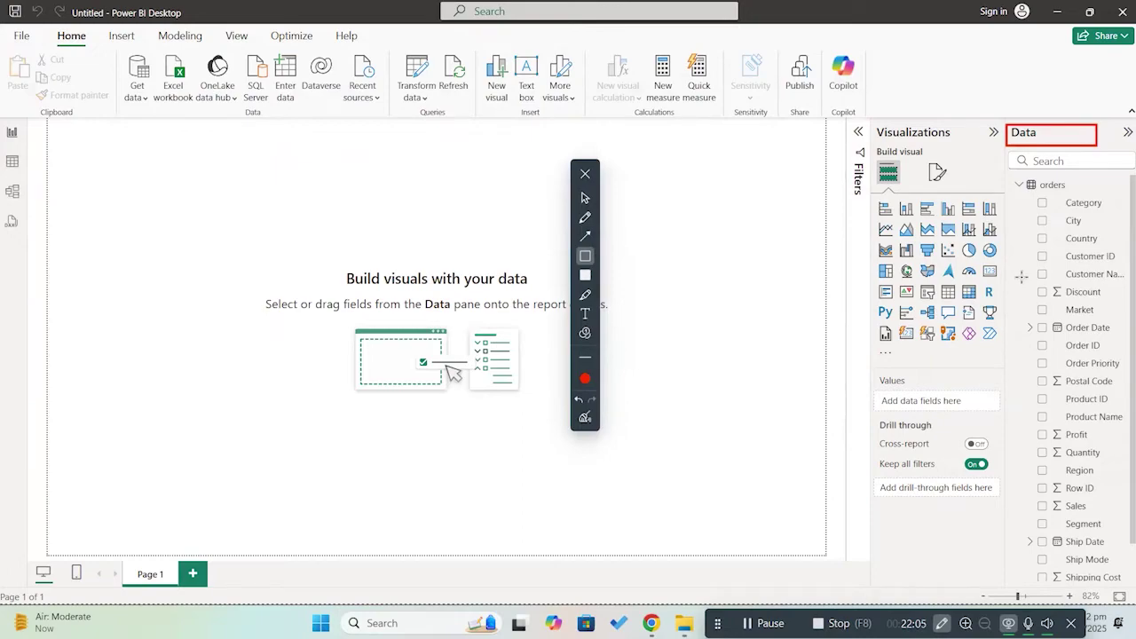
left_click(585, 197)
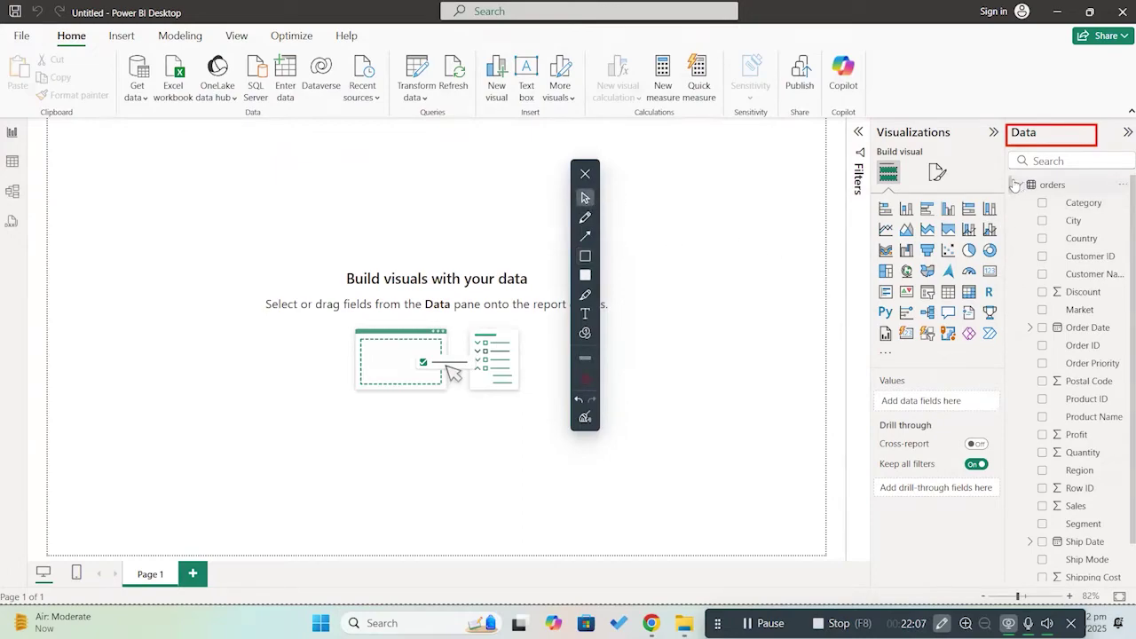
left_click(1019, 185)
left_click(585, 256)
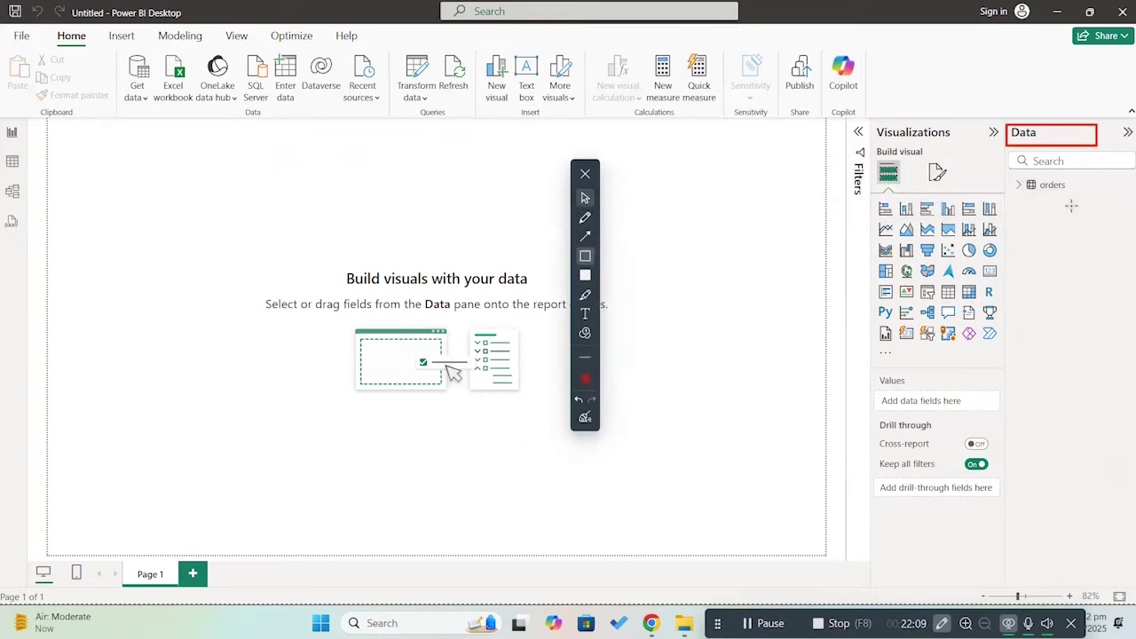
mouse_move(1009, 169)
left_mouse_down()
mouse_move(1094, 201)
mouse_move(1122, 197)
left_mouse_up()
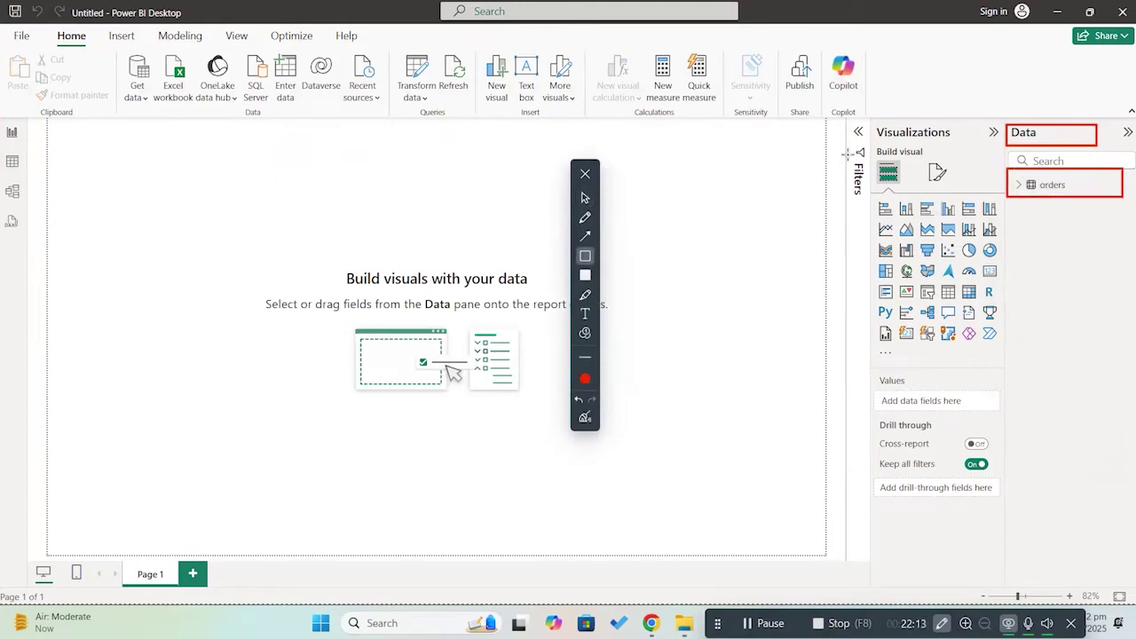
Step: Outline the Visualizations heading and its visual gallery in red, and expand the Filters pane and outline it too
mouse_move(873, 119)
left_mouse_down()
mouse_move(878, 147)
mouse_move(998, 147)
left_mouse_up()
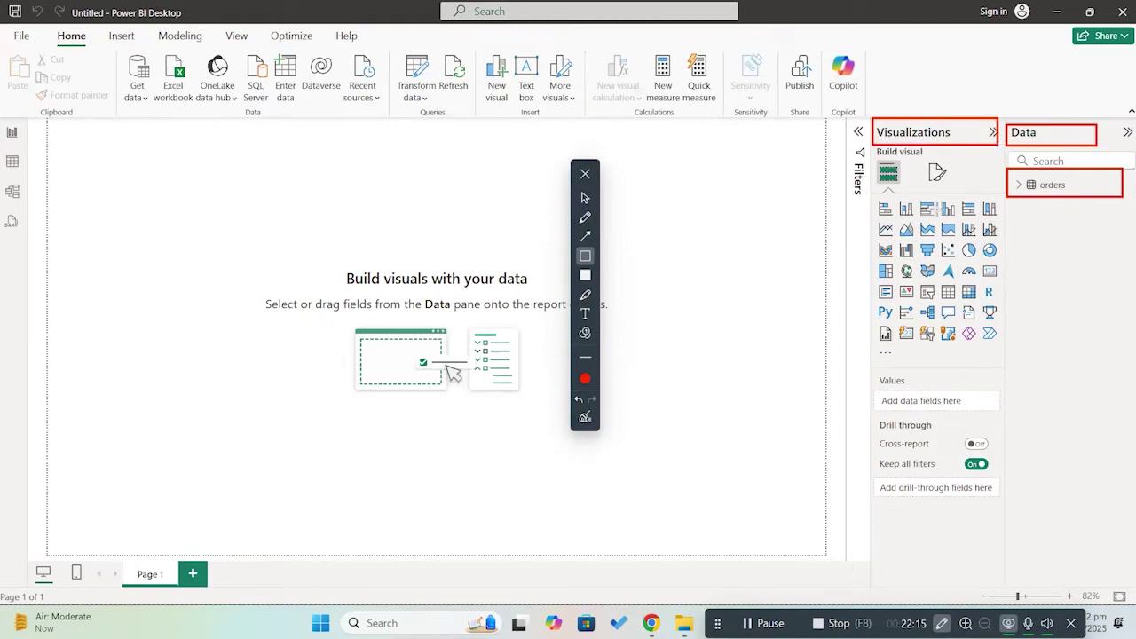
mouse_move(873, 197)
left_mouse_down()
mouse_move(874, 275)
mouse_move(964, 359)
mouse_move(1009, 357)
left_mouse_up()
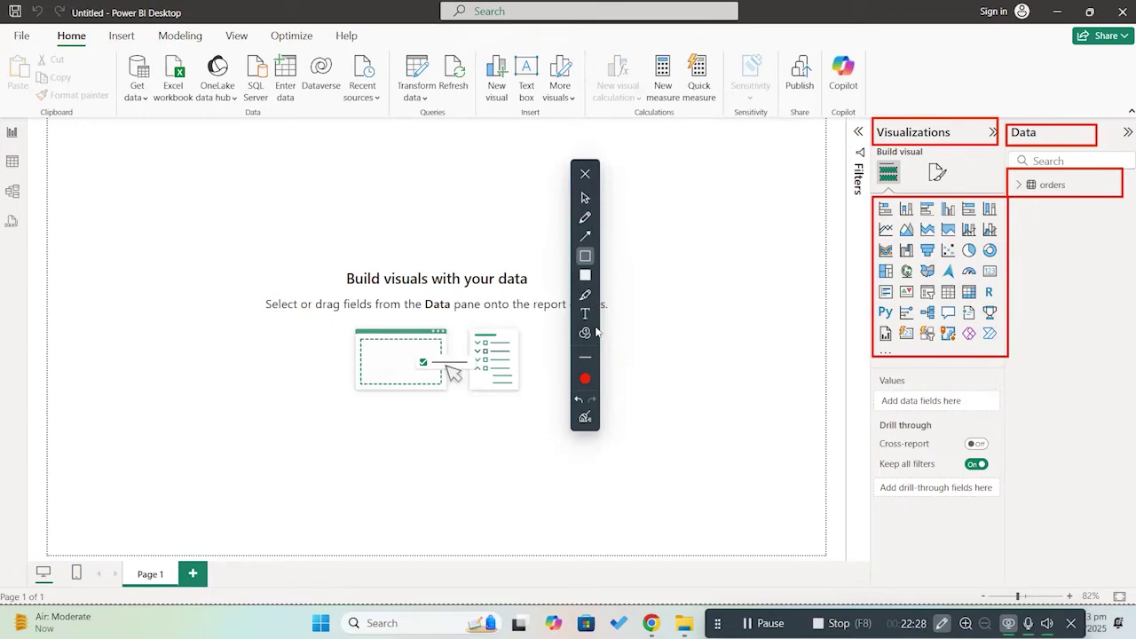
left_click(585, 198)
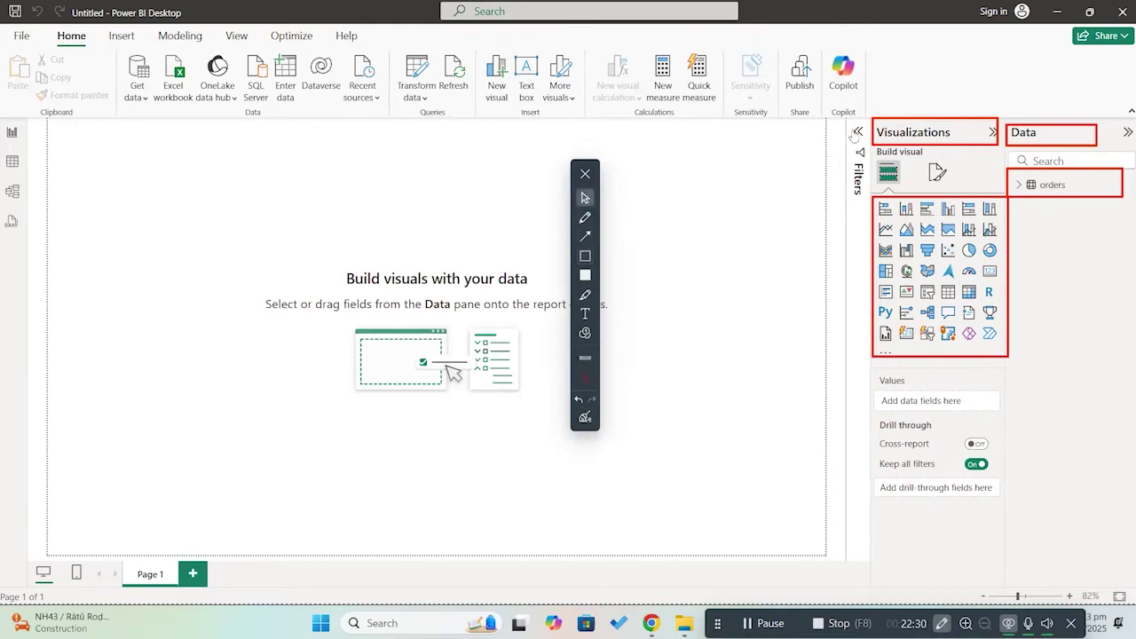
left_click(859, 131)
left_click(585, 256)
mouse_move(718, 119)
left_mouse_down()
mouse_move(799, 293)
mouse_move(870, 346)
left_mouse_up()
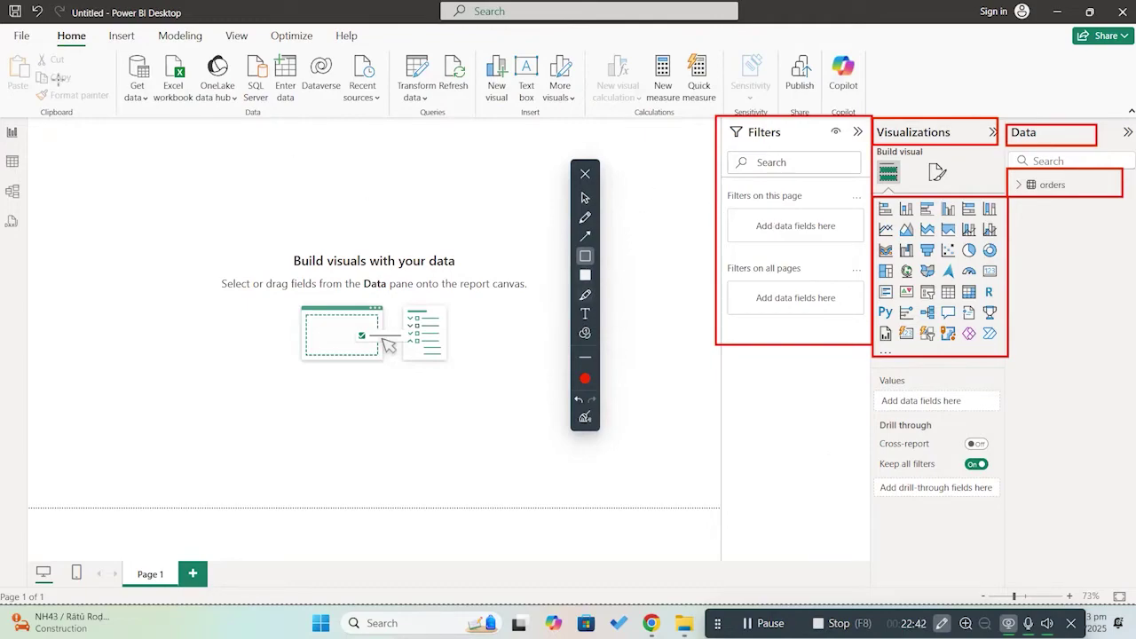
Step: Outline the ribbon's tab row and Home commands in red, and point arrows at Transform data, Refresh, Enter data, Get data and Excel workbook
mouse_move(2, 25)
left_mouse_down()
mouse_move(199, 47)
mouse_move(377, 47)
left_mouse_up()
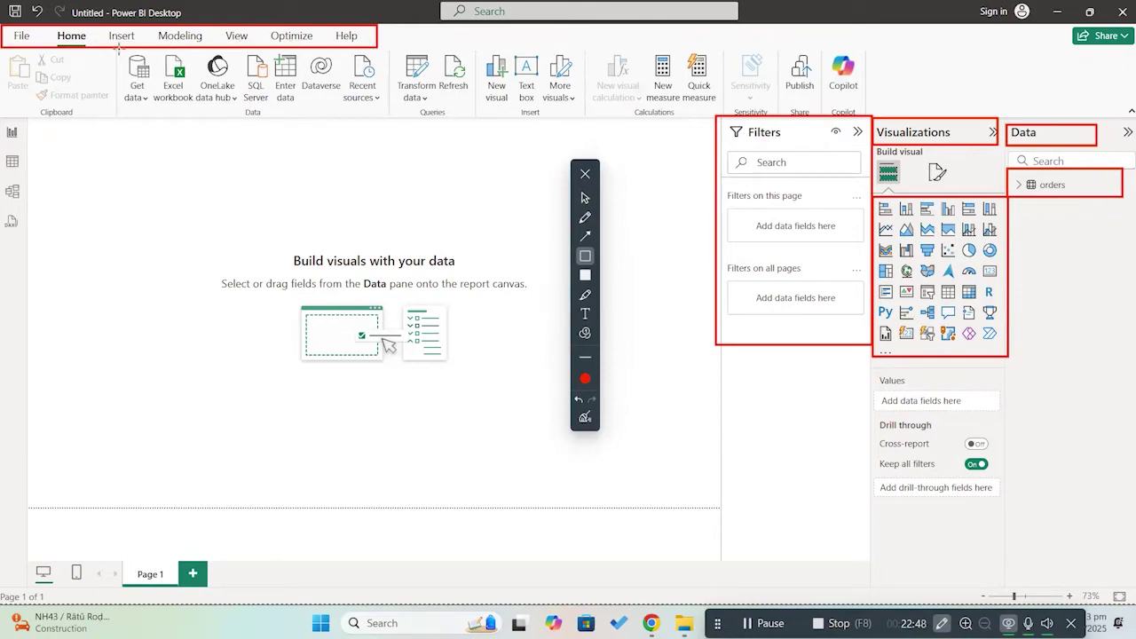
mouse_move(119, 50)
left_mouse_down()
mouse_move(547, 127)
mouse_move(764, 127)
left_mouse_up()
left_click(586, 236)
left_click_drag(441, 259, 414, 107)
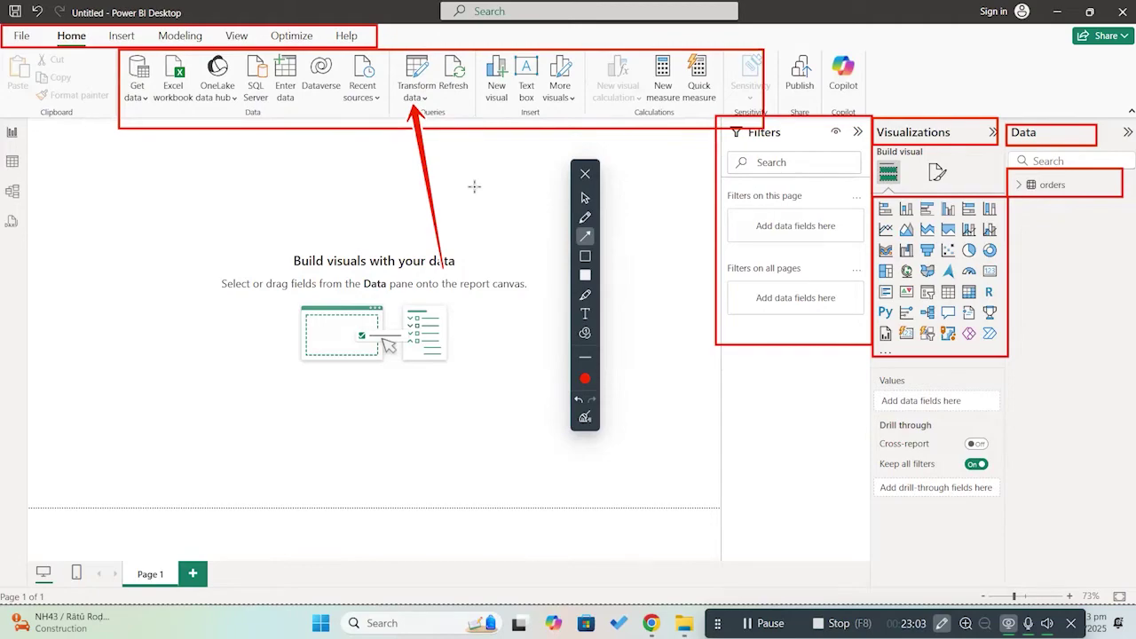
left_click_drag(479, 187, 462, 101)
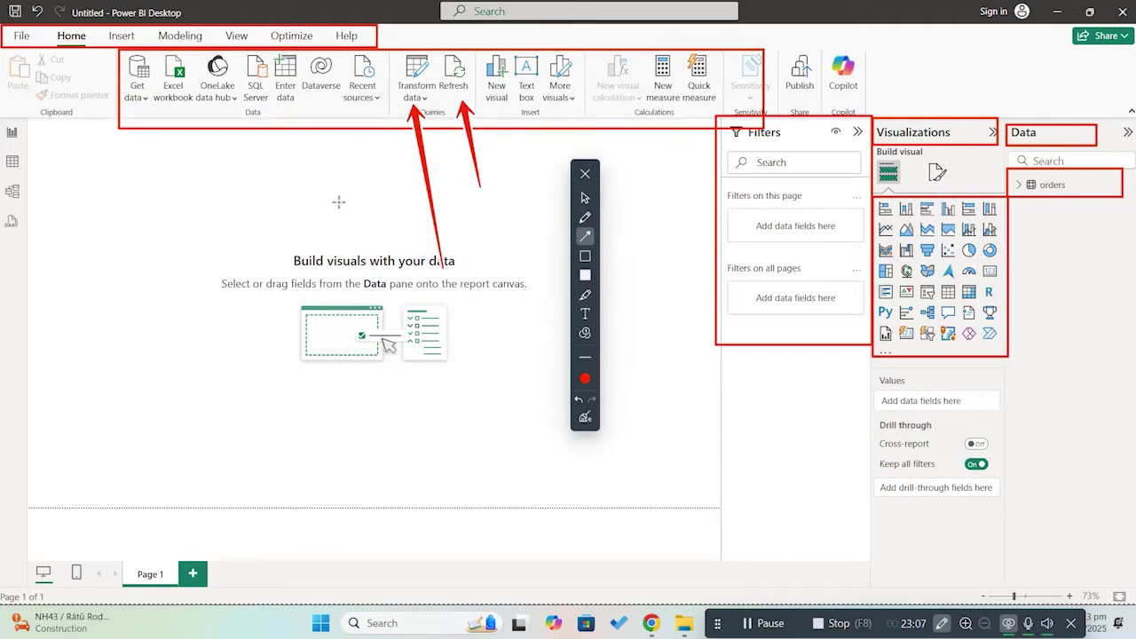
left_click_drag(329, 196, 288, 105)
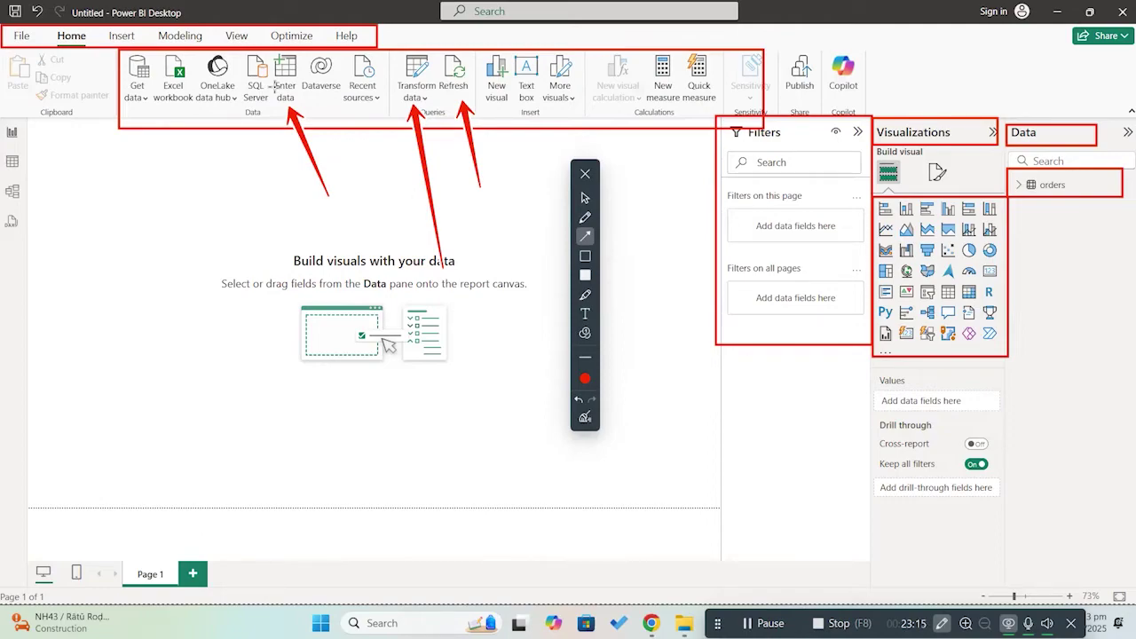
left_click_drag(135, 196, 133, 110)
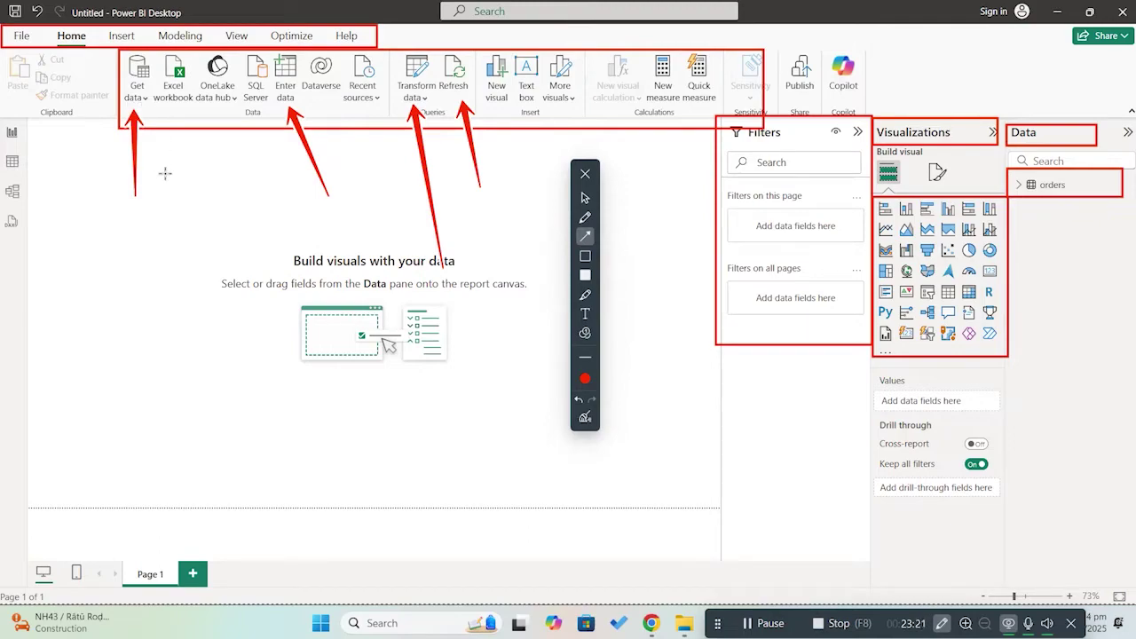
left_click_drag(160, 169, 172, 102)
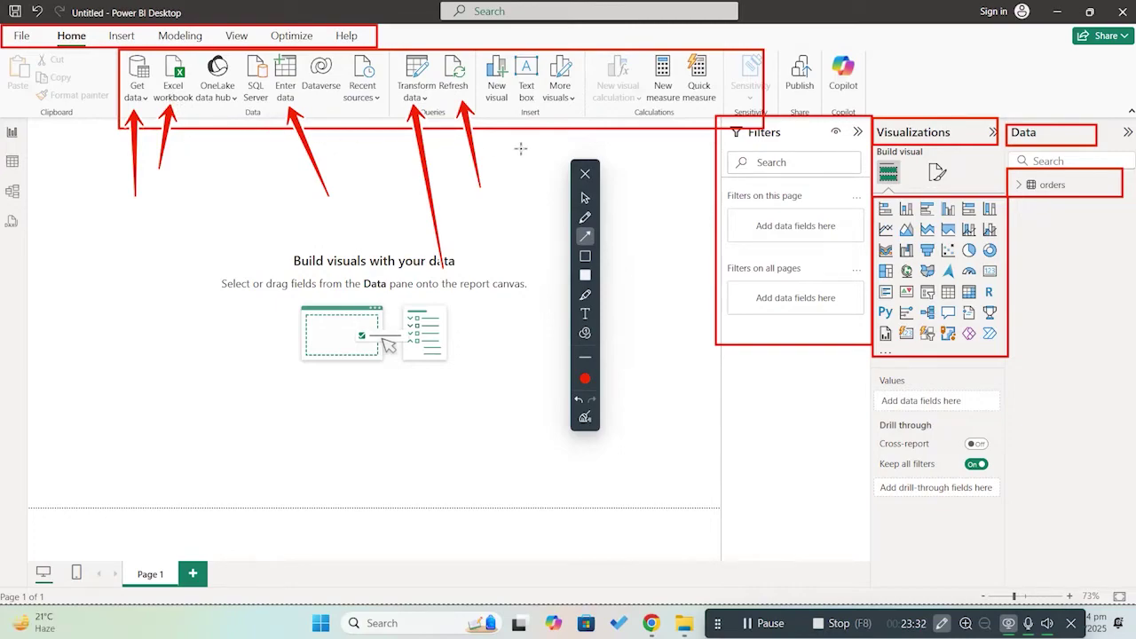
Step: Draw red arrows pointing at the New visual, Text box and More visuals commands
left_click_drag(513, 166, 495, 113)
left_click_drag(541, 178, 530, 111)
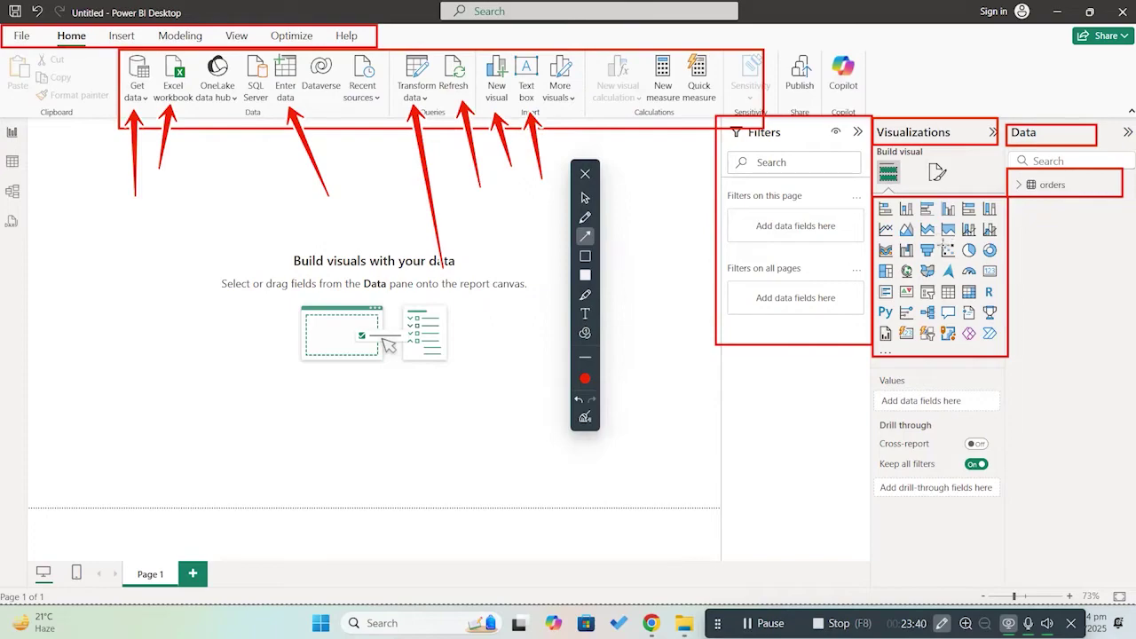
left_click_drag(634, 172, 562, 100)
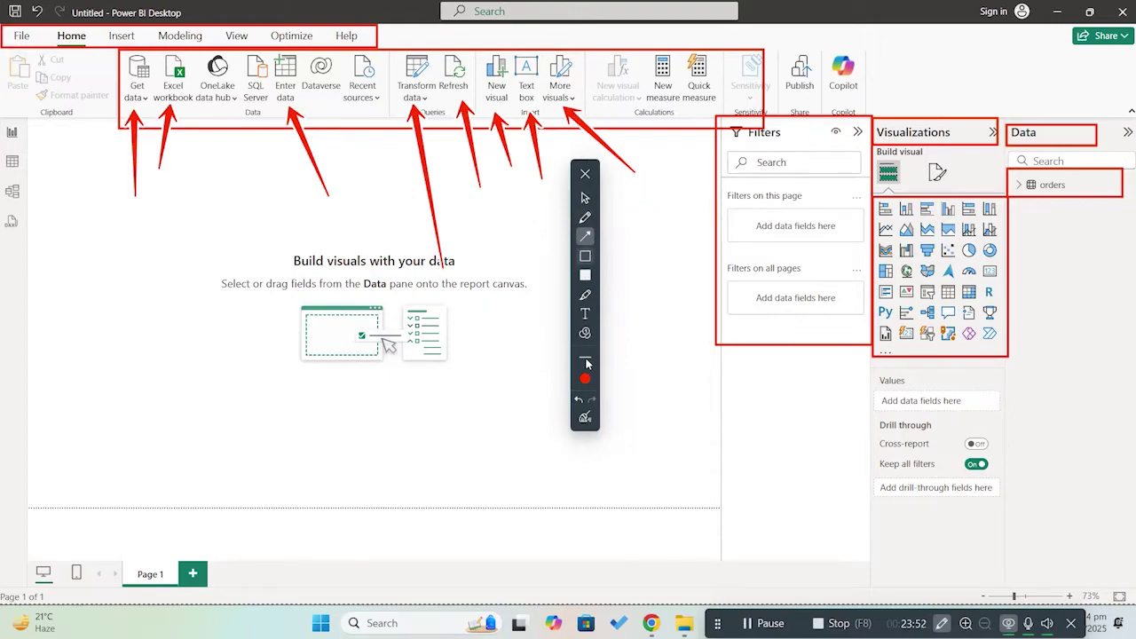
Step: Clear all annotations and outline New measure, the Report view icon and the report canvas in red
left_click(585, 418)
left_click(585, 256)
mouse_move(640, 41)
left_mouse_down()
mouse_move(726, 116)
mouse_move(683, 106)
left_mouse_up()
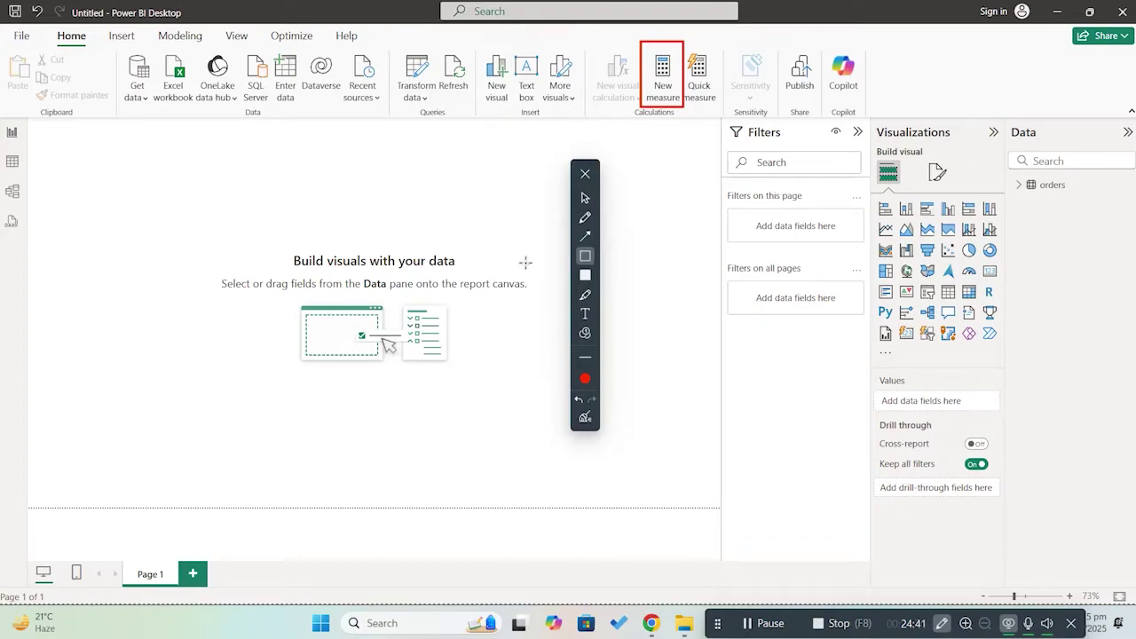
mouse_move(0, 118)
left_mouse_down()
mouse_move(12, 146)
mouse_move(29, 145)
mouse_move(489, 466)
mouse_move(715, 498)
left_mouse_up()
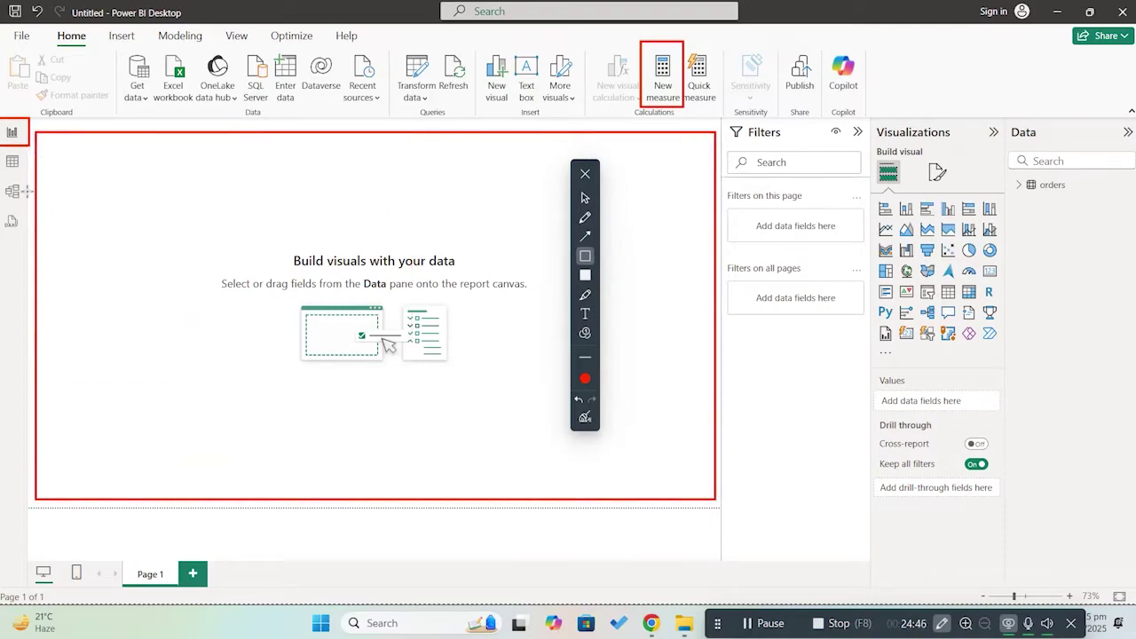
Step: Outline the Table view icon in red and open Table view to show the orders data
left_click_drag(2, 151, 26, 174)
left_click(585, 197)
left_click(12, 164)
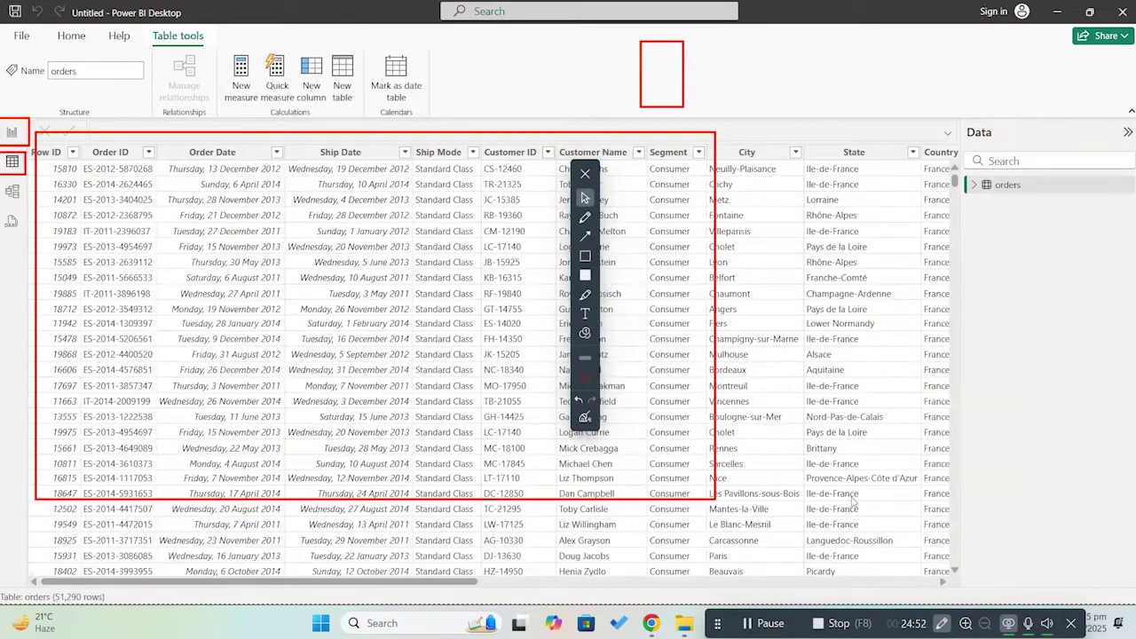
scroll(955, 332, "up", 5)
Step: Outline the Model view icon in red and open Model view to show the orders table card
left_click(585, 256)
left_click_drag(1, 179, 28, 206)
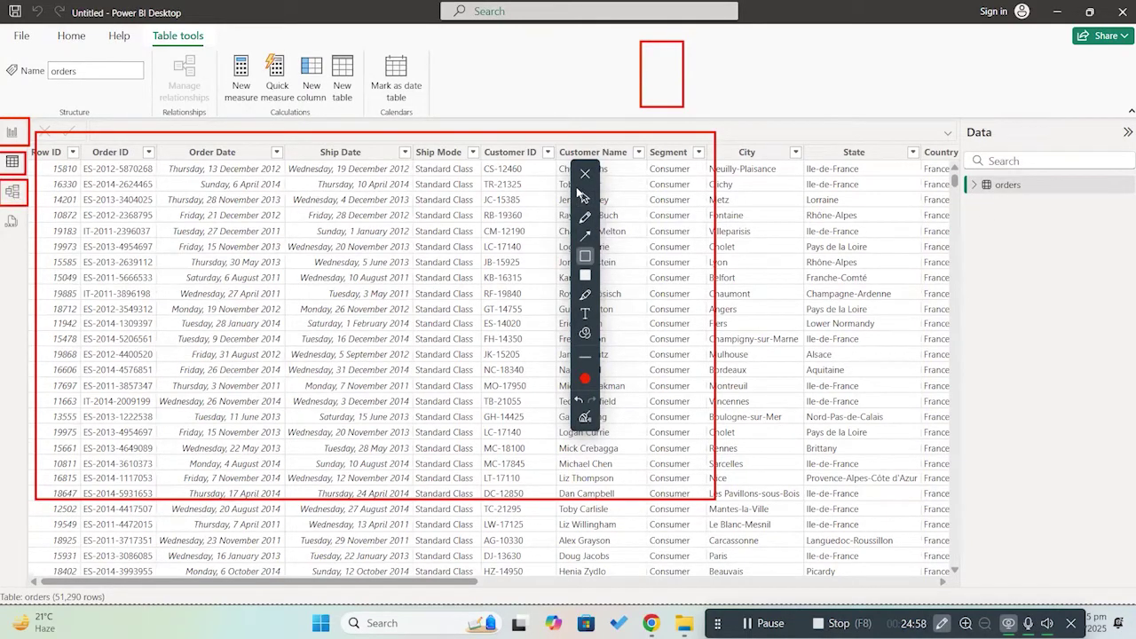
left_click(584, 197)
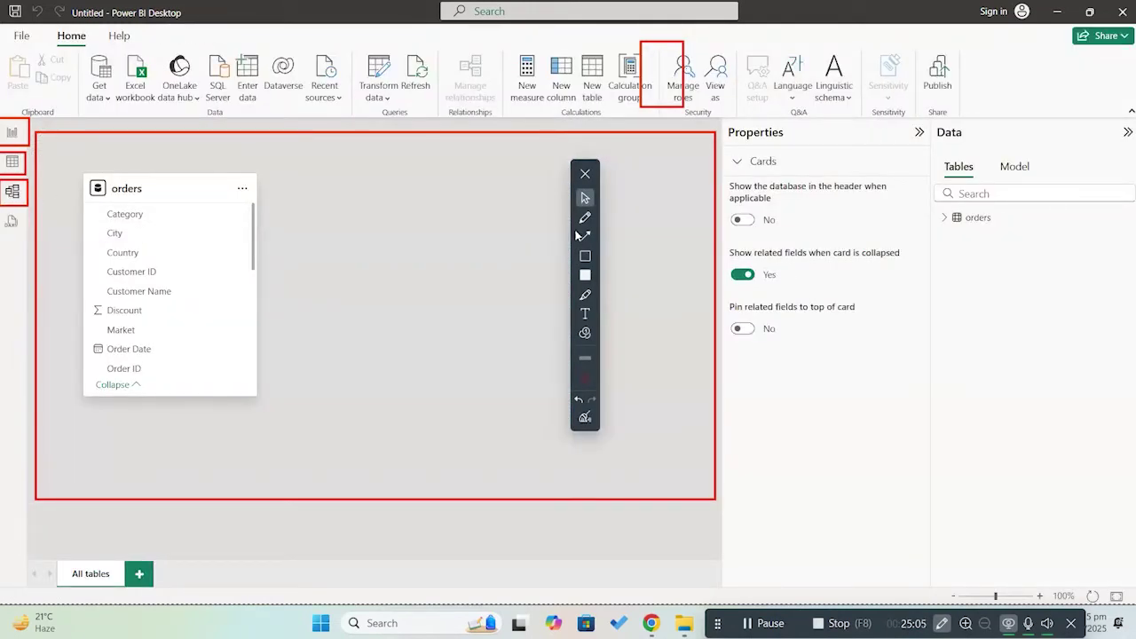
Step: Outline the DAX query view icon in red and open DAX query view
left_click(585, 256)
left_click_drag(2, 211, 23, 236)
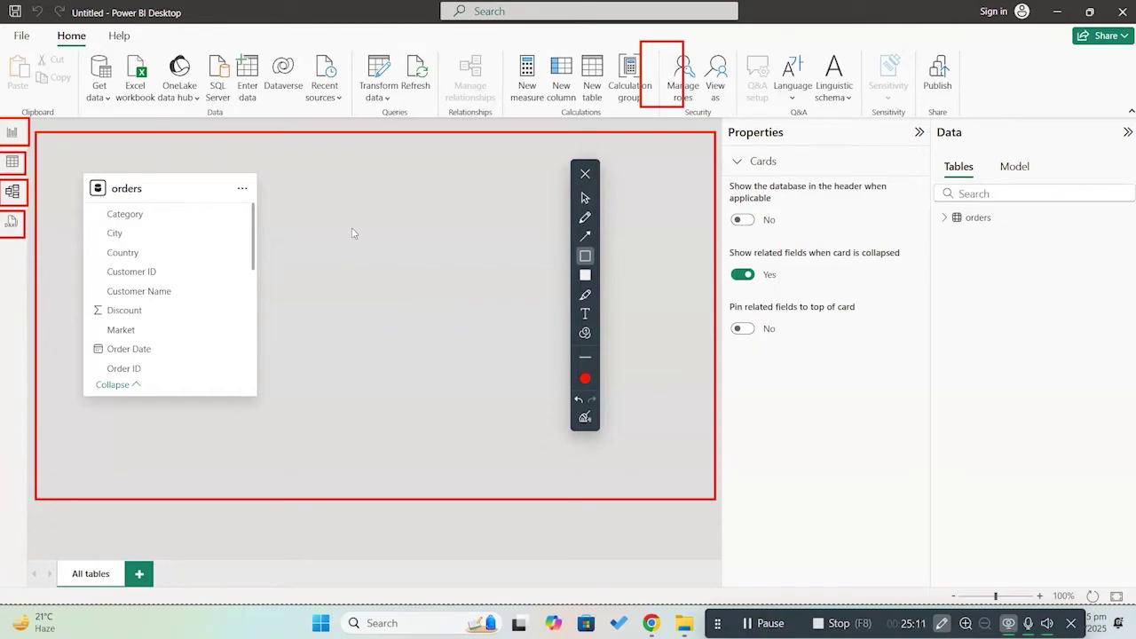
left_click(584, 198)
left_click(11, 223)
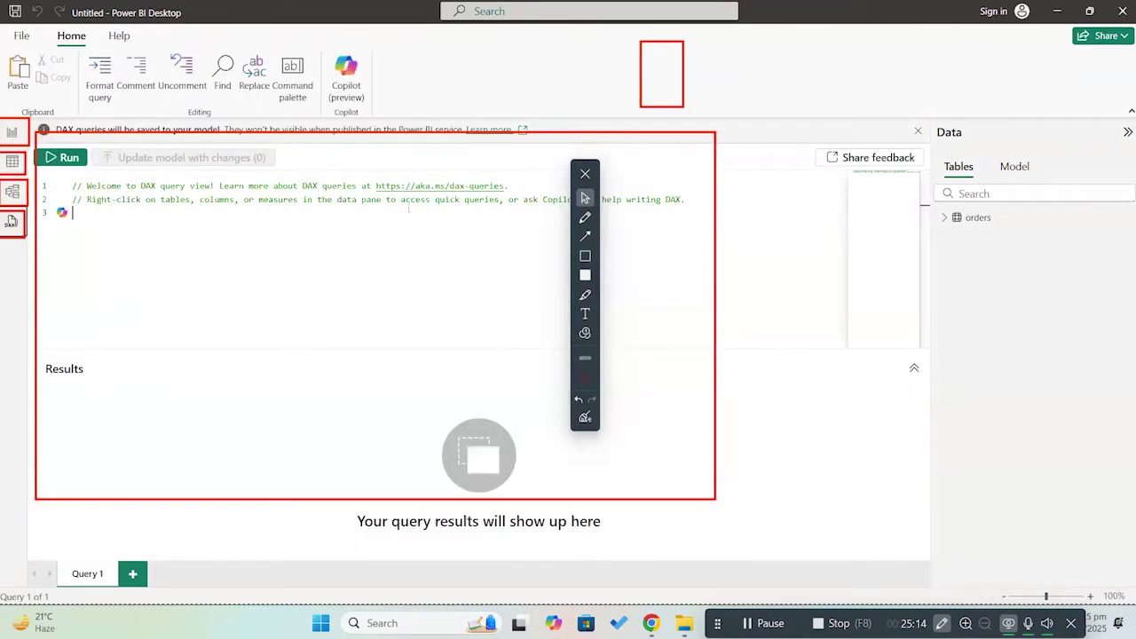
Step: Outline the Query 1 tab and the add-query button in red in DAX query view
left_click(585, 417)
left_click(578, 400)
left_click(585, 256)
mouse_move(47, 557)
left_mouse_down()
mouse_move(77, 592)
mouse_move(142, 597)
mouse_move(121, 591)
left_mouse_up()
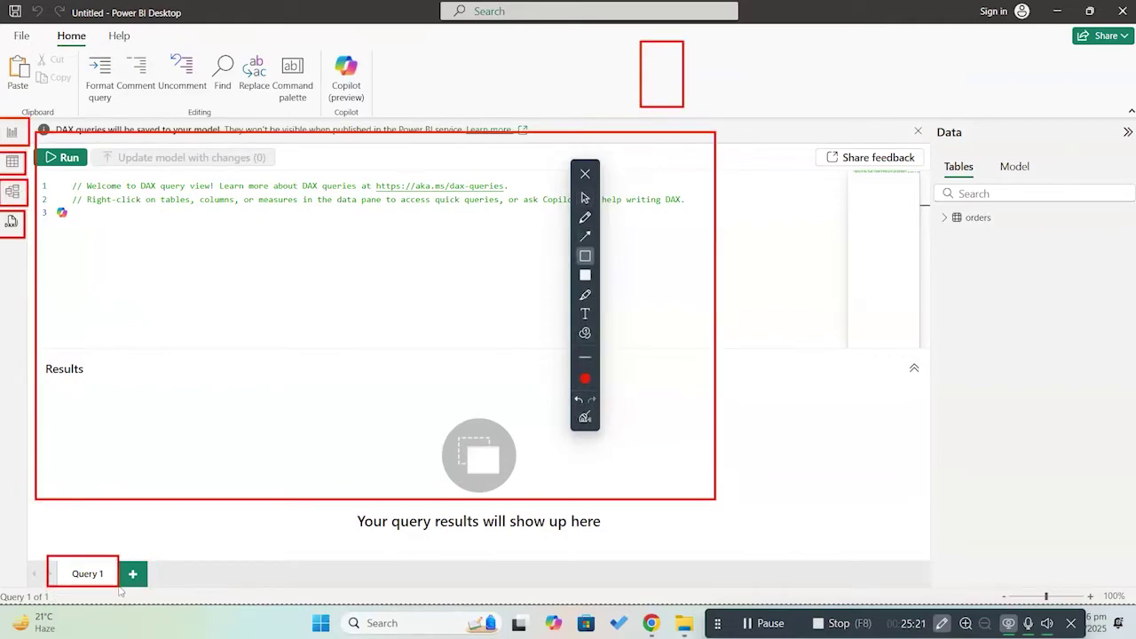
left_click_drag(120, 562, 149, 585)
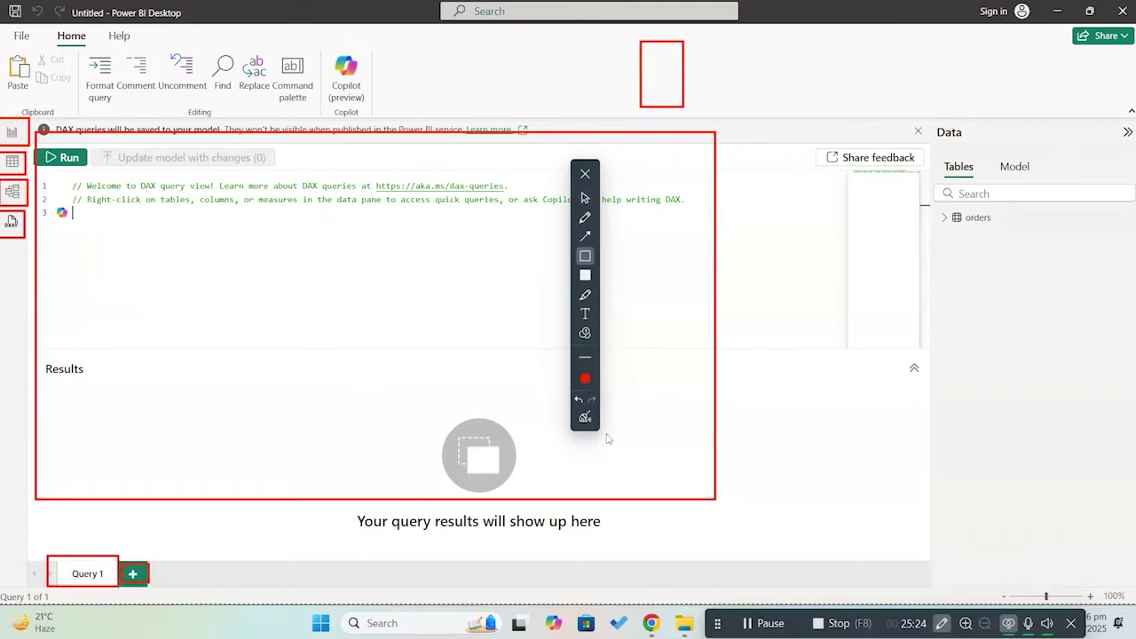
Step: Return to Report view, clear all red annotations and close the drawing toolbar
left_click(585, 197)
left_click(12, 131)
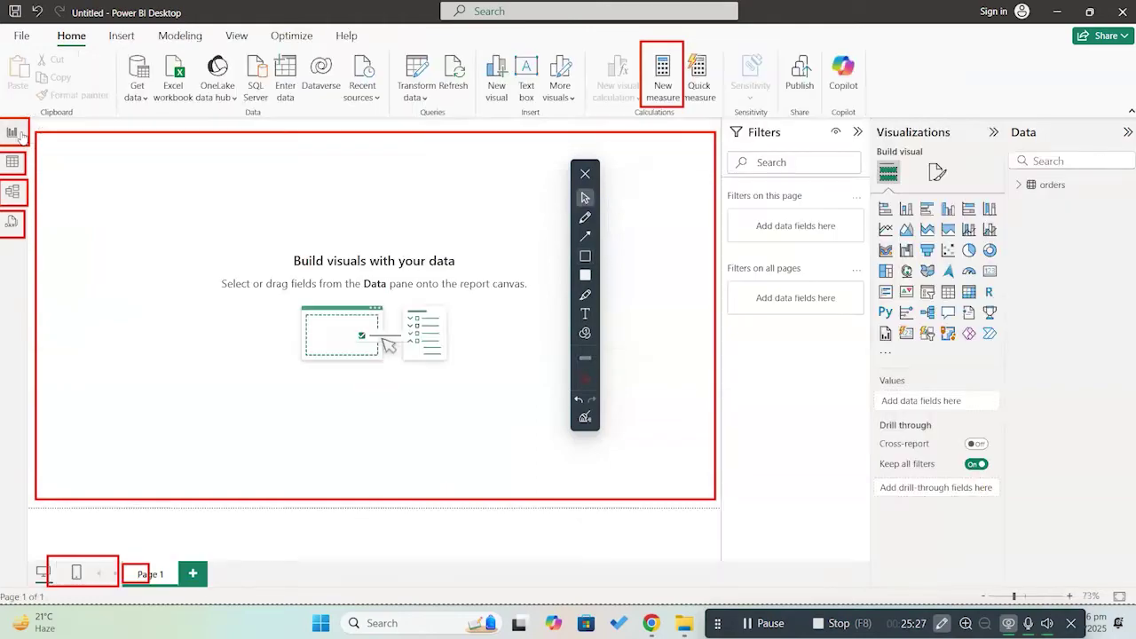
left_click(585, 421)
left_click(585, 175)
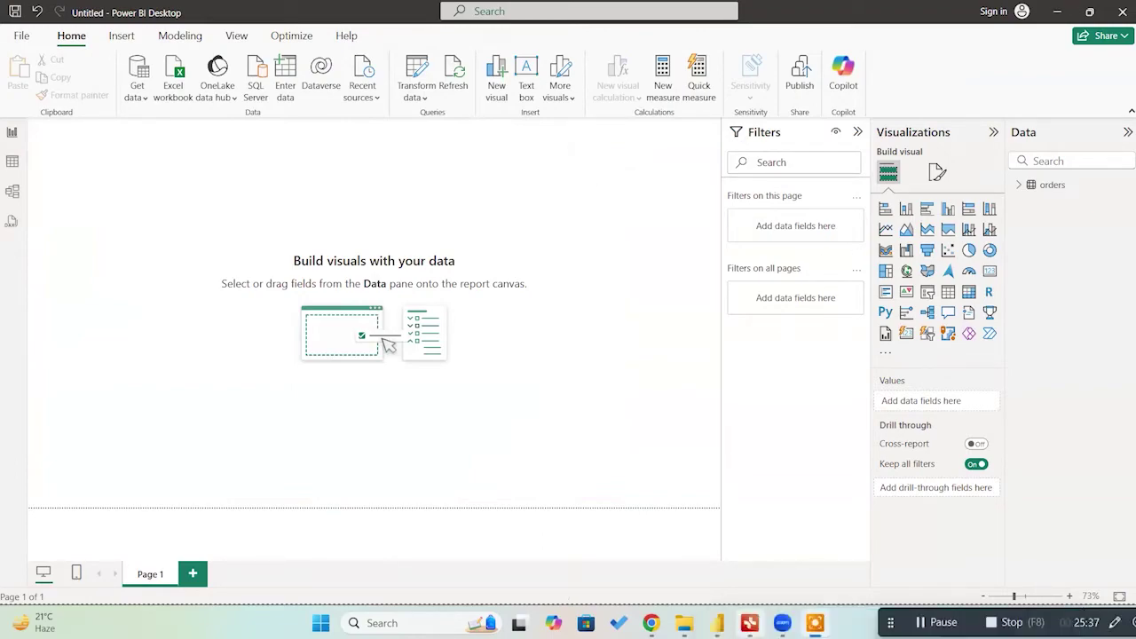
Step: Switch to the Data Analyst Workshop mind map in Xmind and expand the Insights topic
left_click(750, 624)
scroll(720, 380, "down", 5)
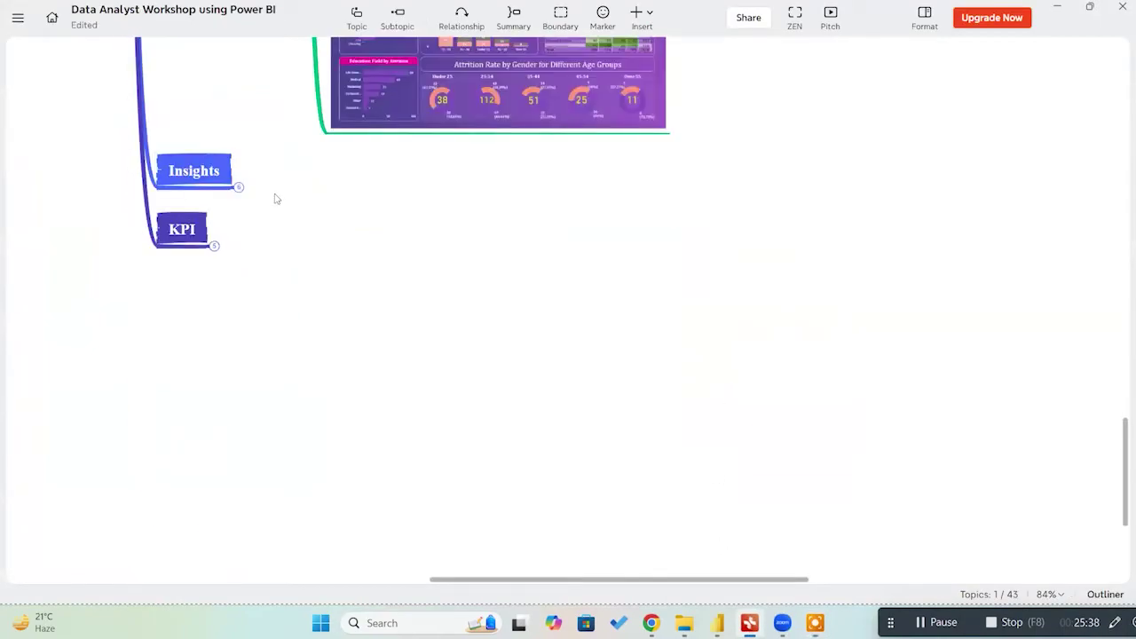
left_click(238, 186)
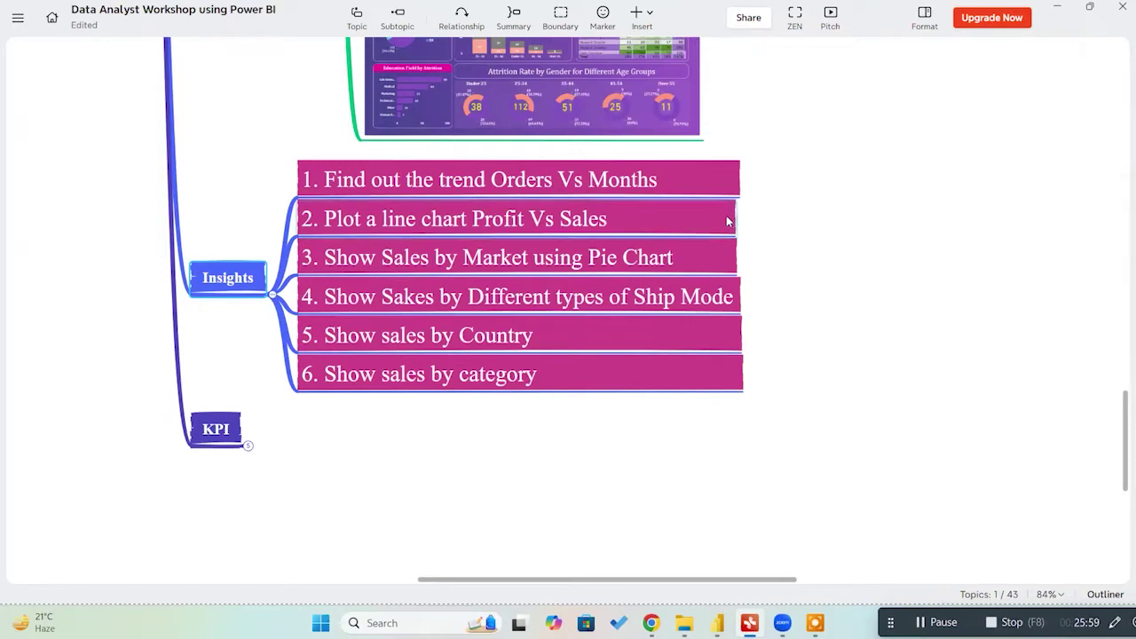
Step: Correct the misspelled second word of insight 4, about ship modes, to "Sales"
left_click(419, 297)
left_click(414, 296)
key("BackSpace")
type("l")
left_click(971, 340)
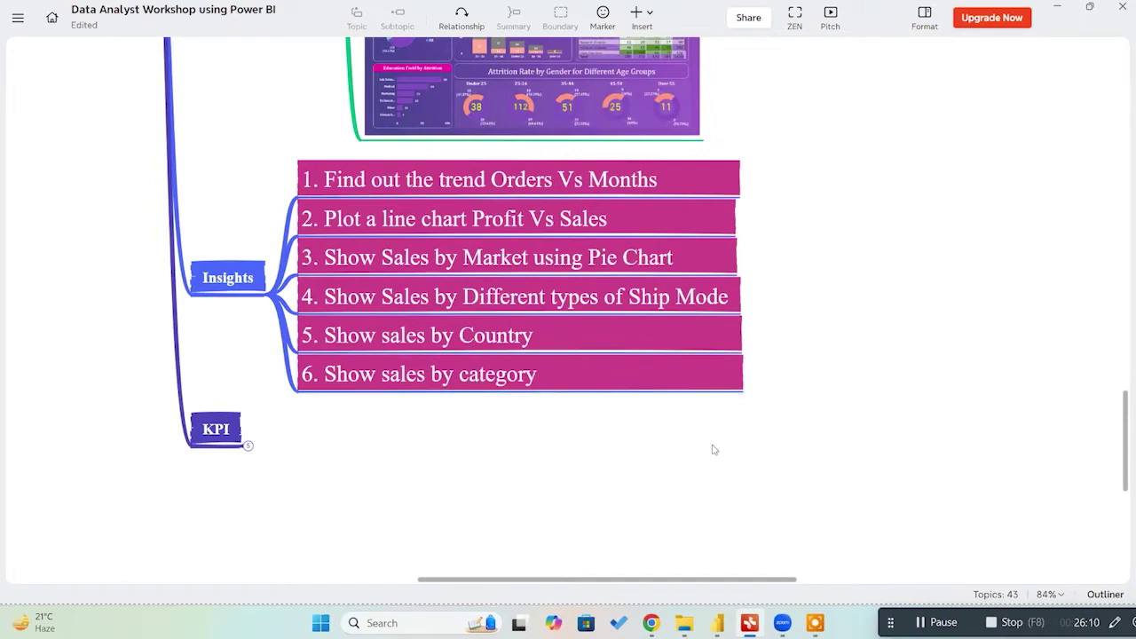
Step: Expand the KPI topic below Insights and review its list of subtopics
scroll(713, 325, "down", 2)
left_click(252, 327)
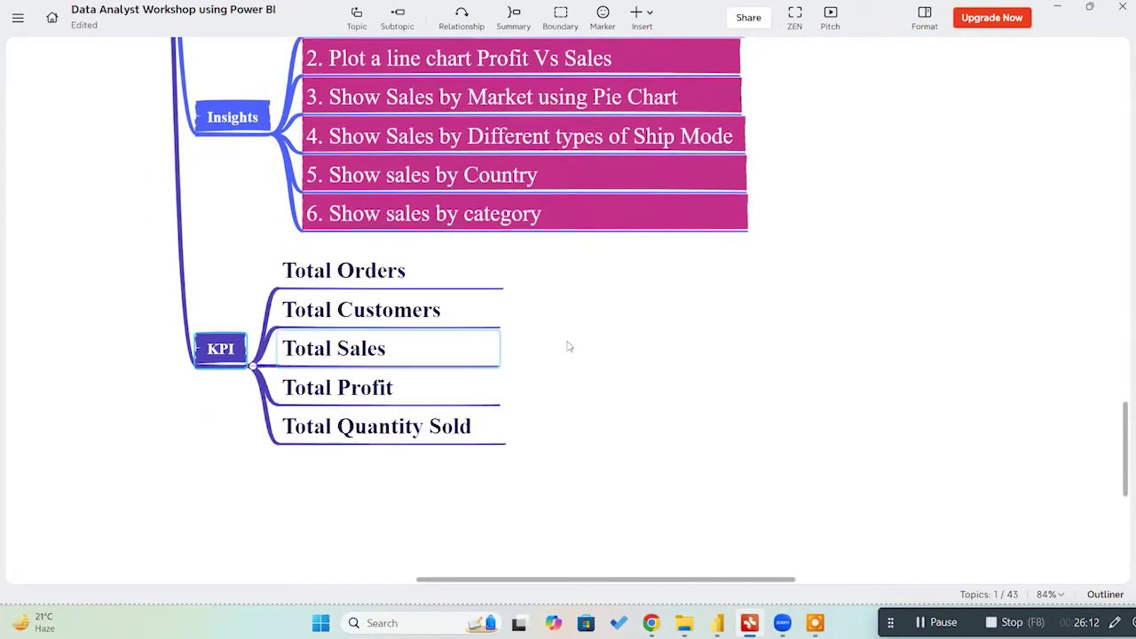
left_click_drag(622, 487, 502, 310)
left_click(647, 350)
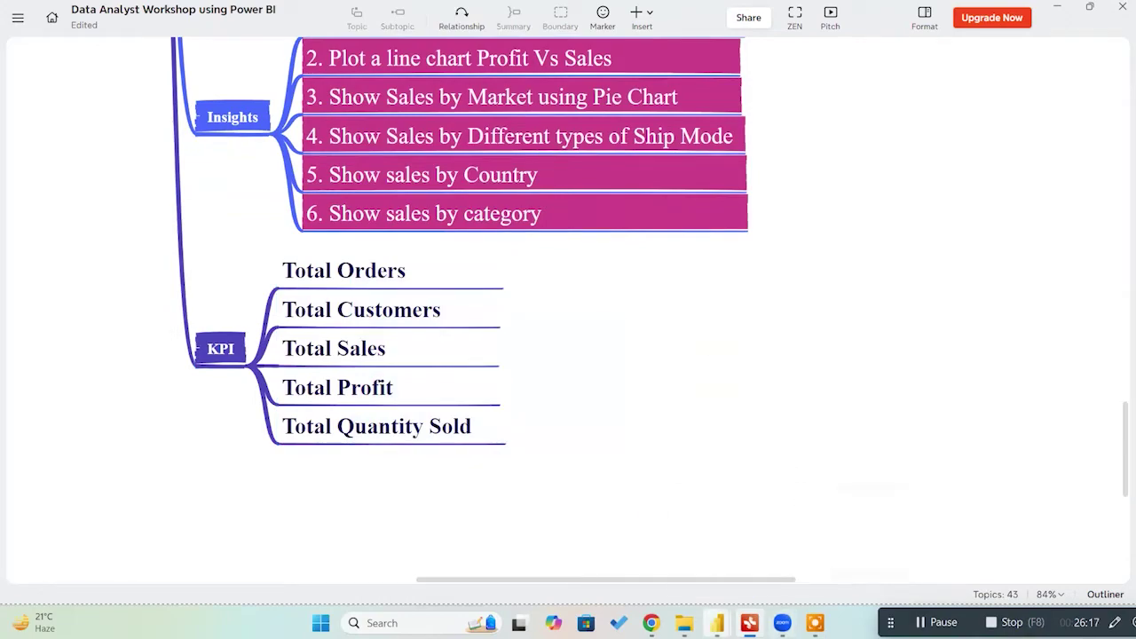
Step: Switch back to Power BI Desktop and open Table view to look across the orders data
left_click(799, 545)
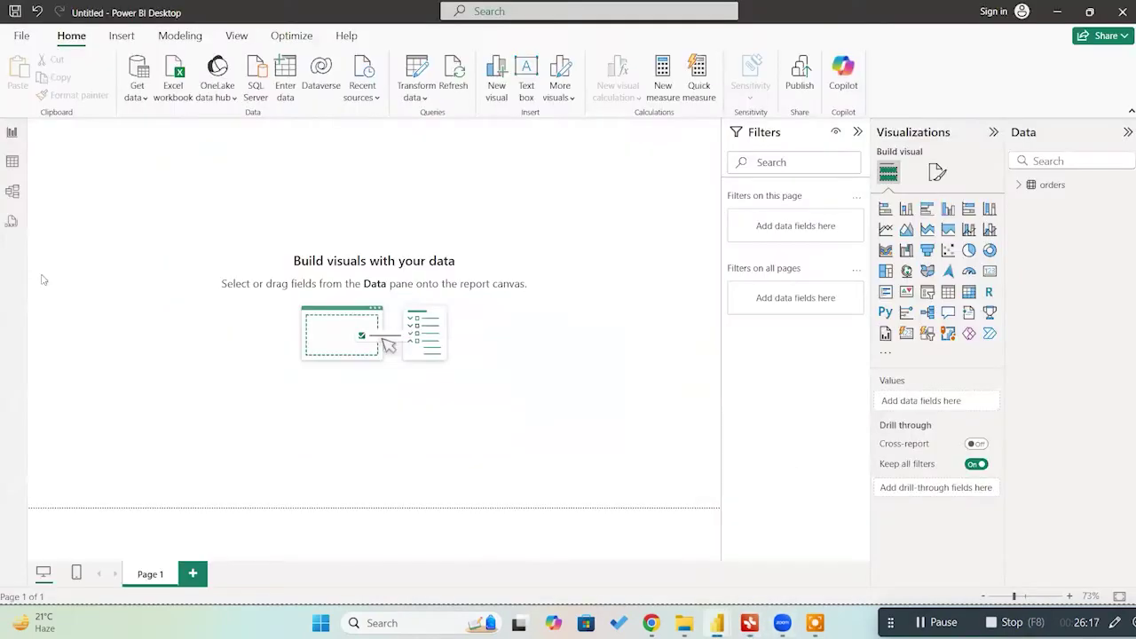
left_click(12, 161)
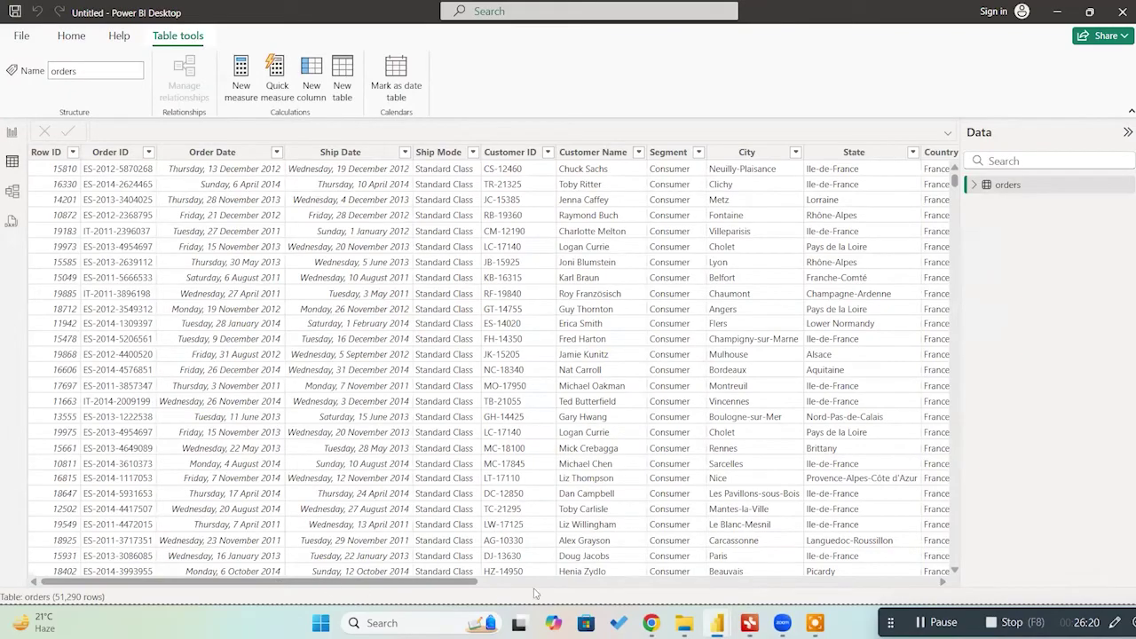
scroll(293, 560, "right", 10)
scroll(74, 389, "left", 5)
Step: Examine the orders columns one by one from Row ID through the order, shipping and customer fields to Customer Name
left_click(46, 152)
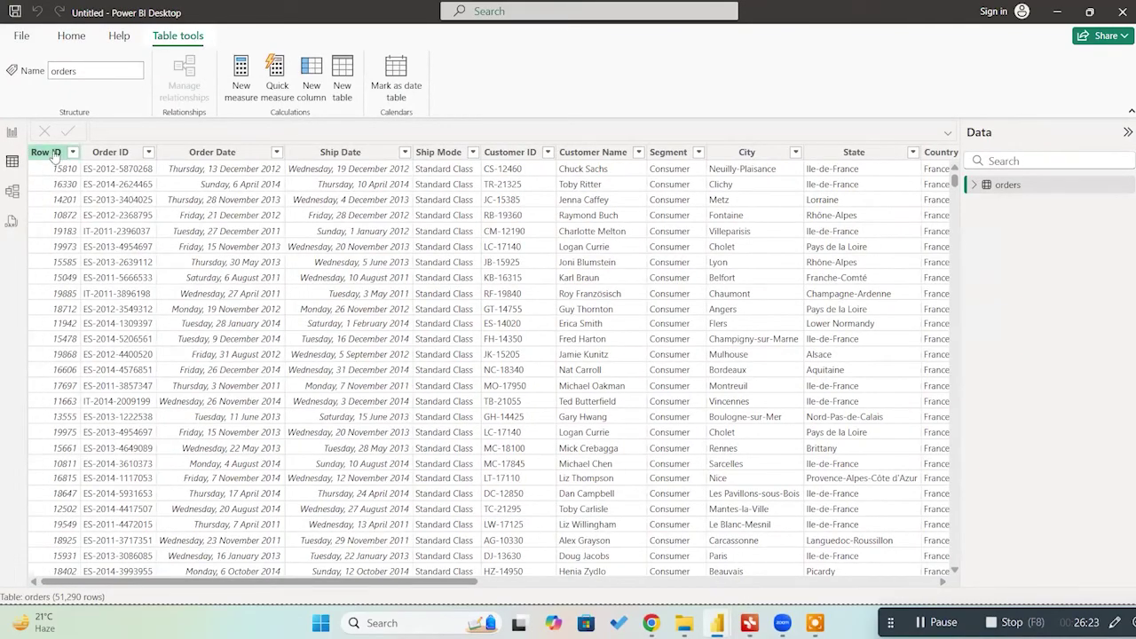
left_click(113, 153)
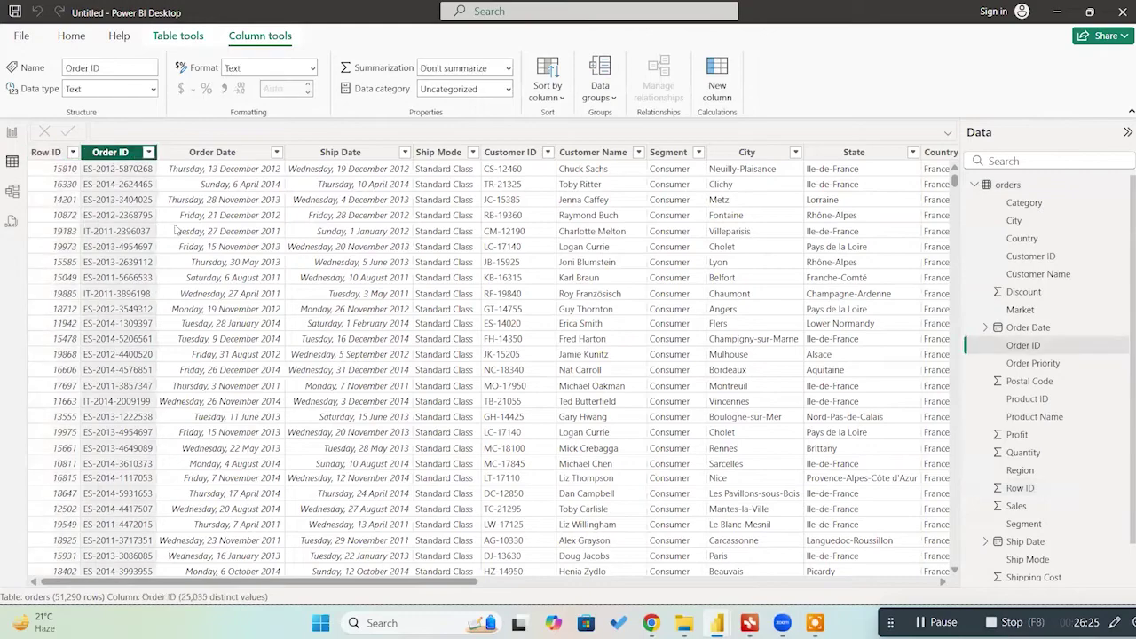
left_click(229, 154)
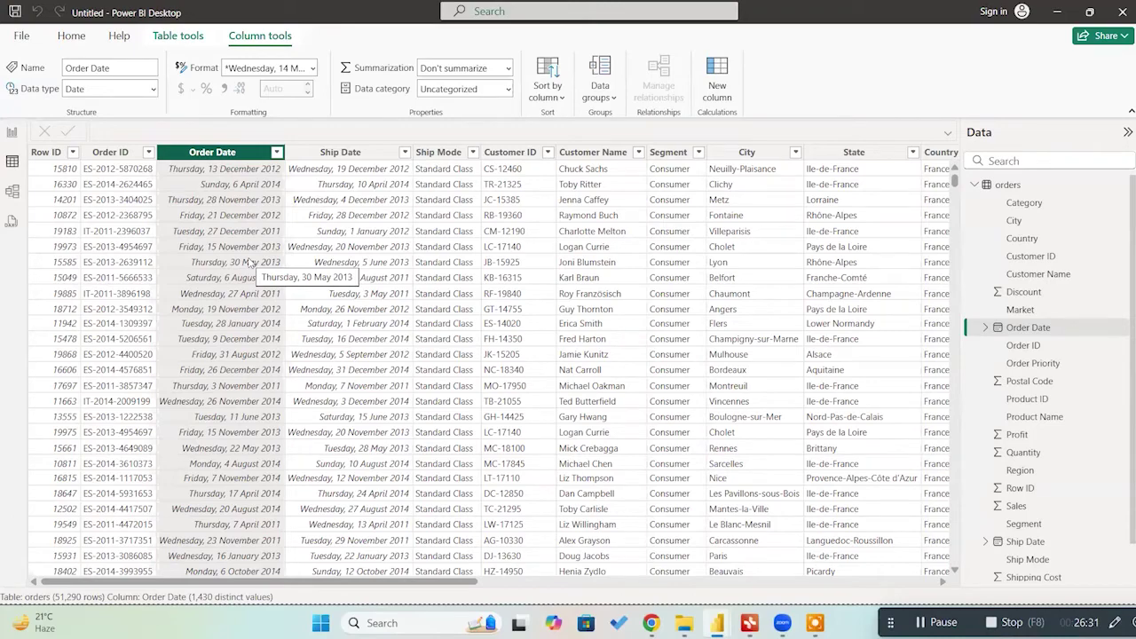
left_click(350, 156)
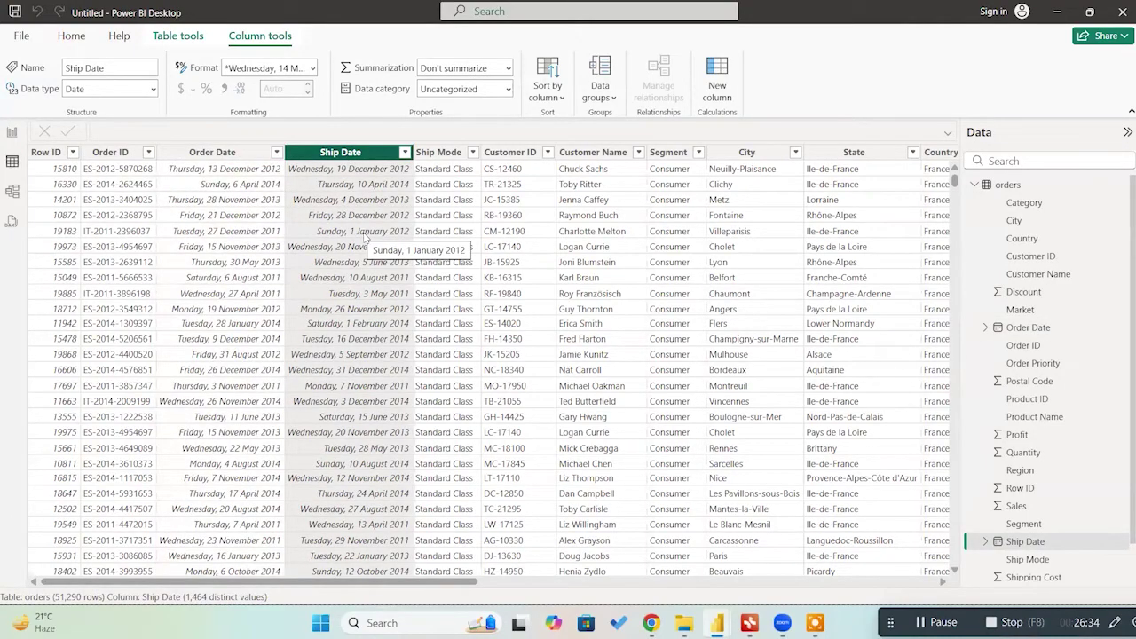
left_click(448, 155)
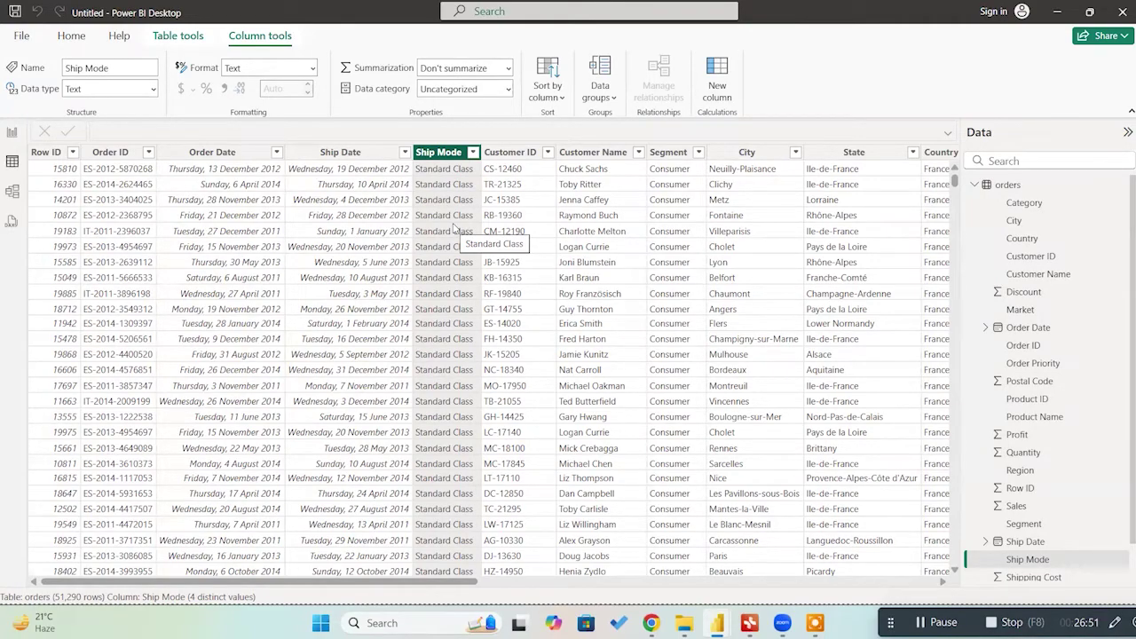
left_click(529, 152)
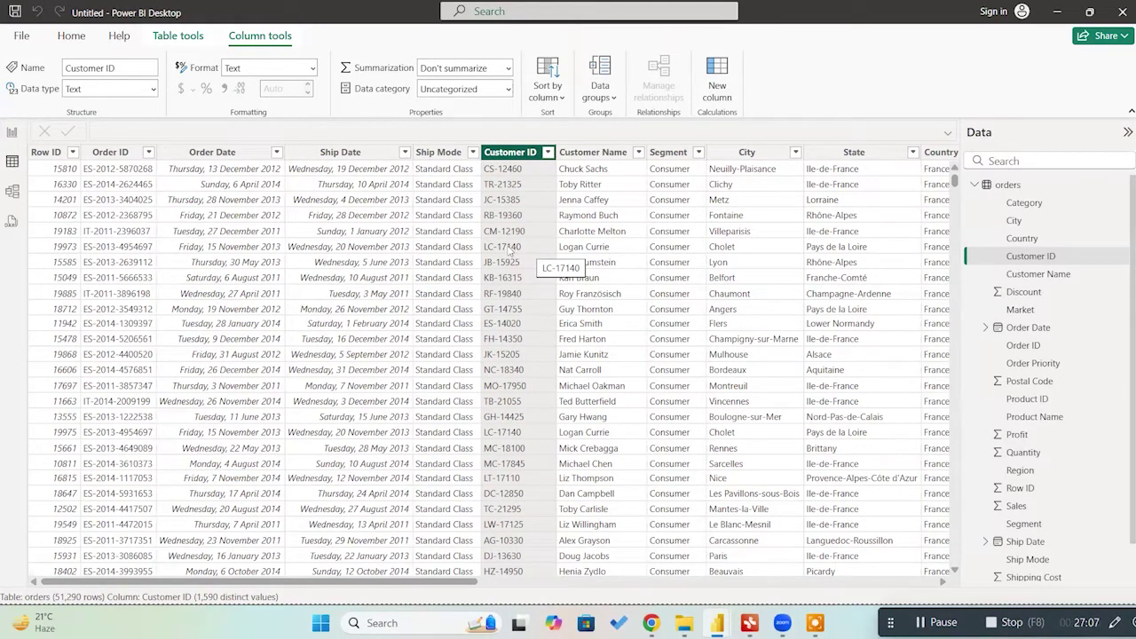
left_click(611, 154)
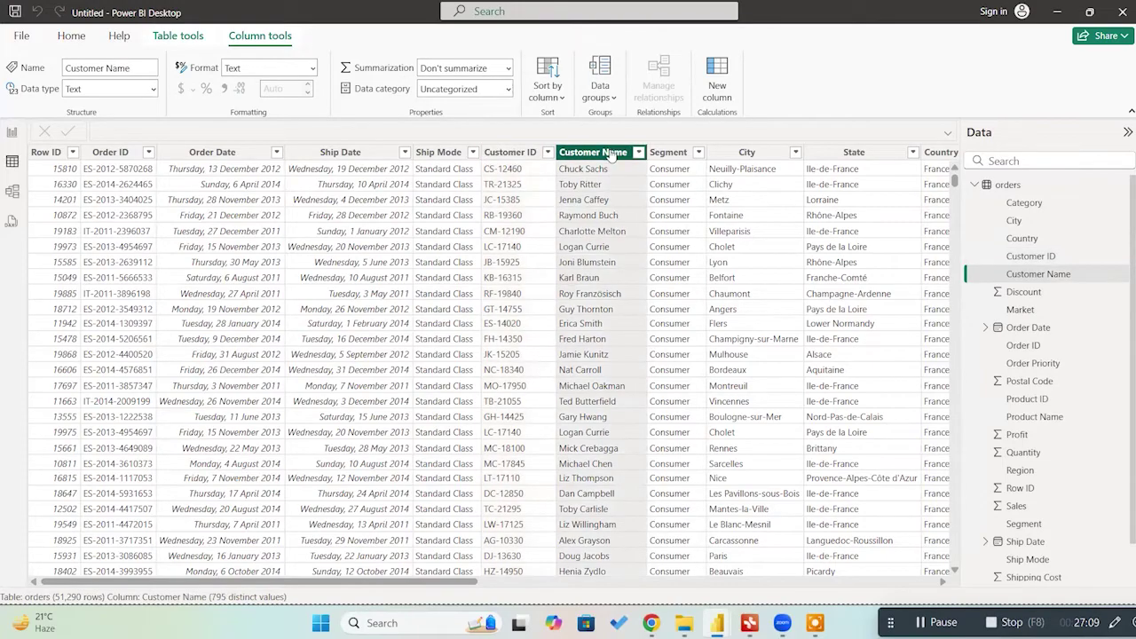
Step: Inspect the Segment column's filter values and leave the filter unapplied
left_click(679, 156)
left_click(700, 154)
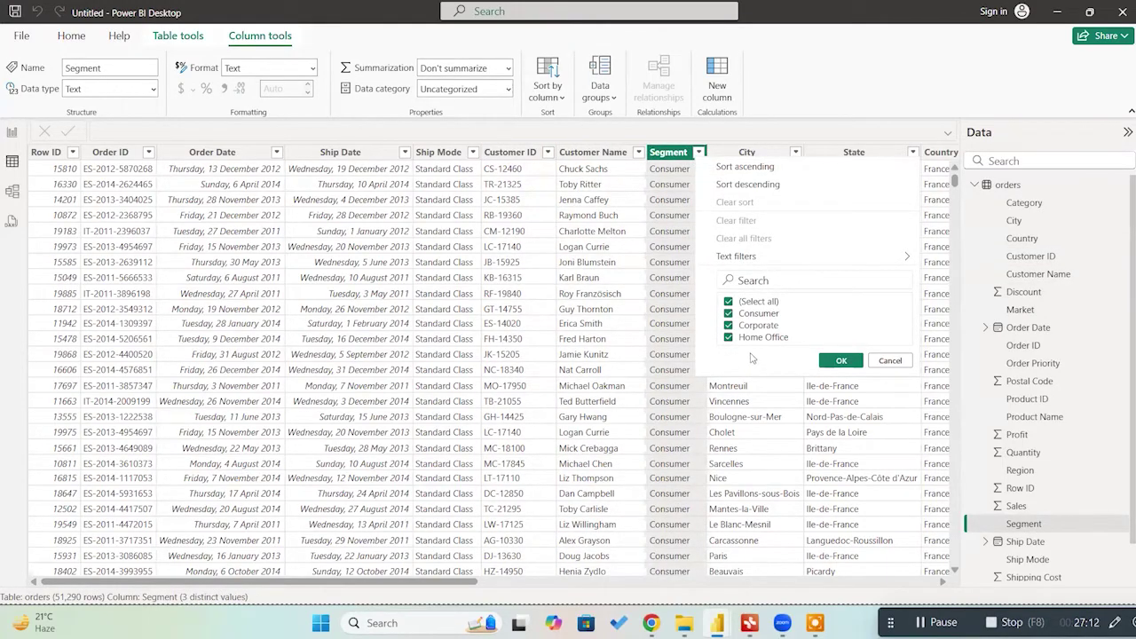
left_click(886, 366)
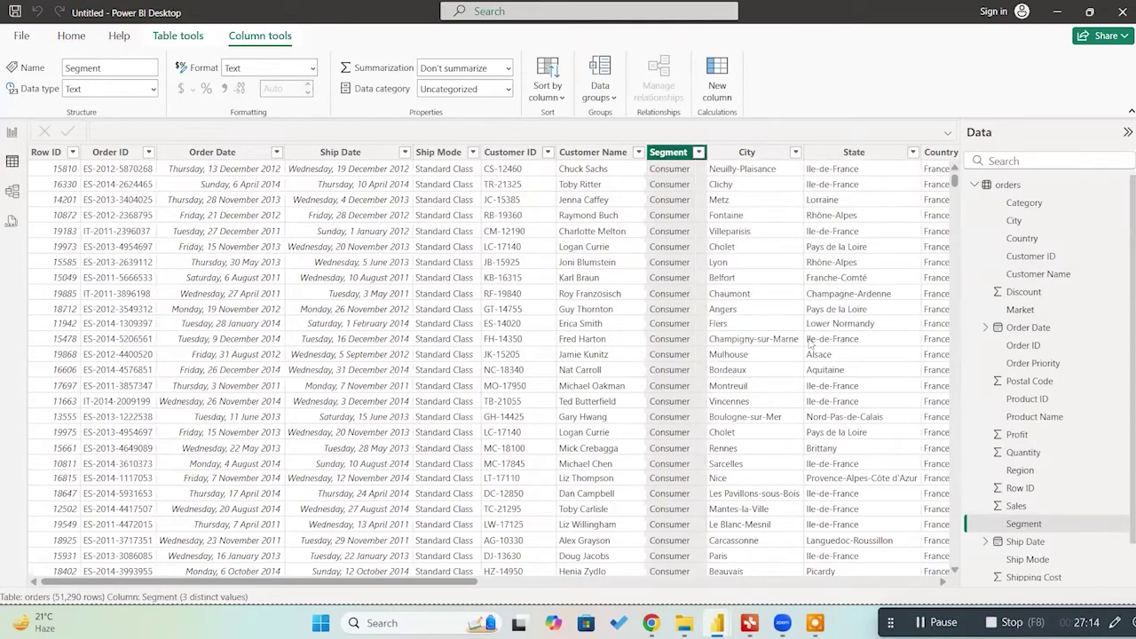
Step: Examine the location columns City, State, Country and Postal Code in the orders table
left_click(763, 156)
scroll(400, 583, "right", 10)
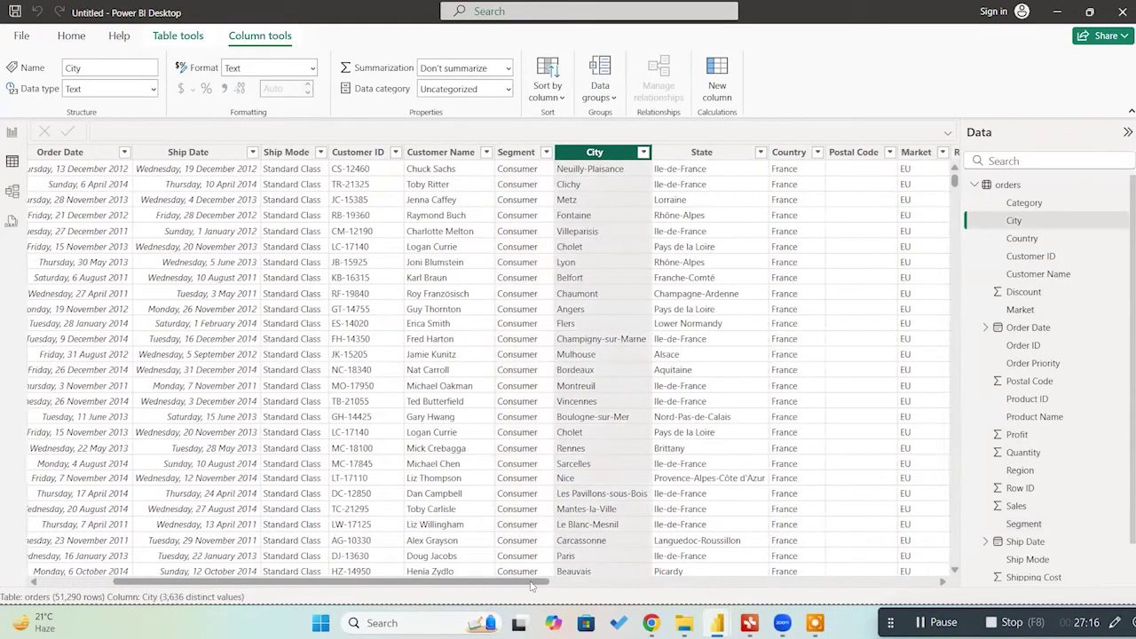
left_click(420, 165)
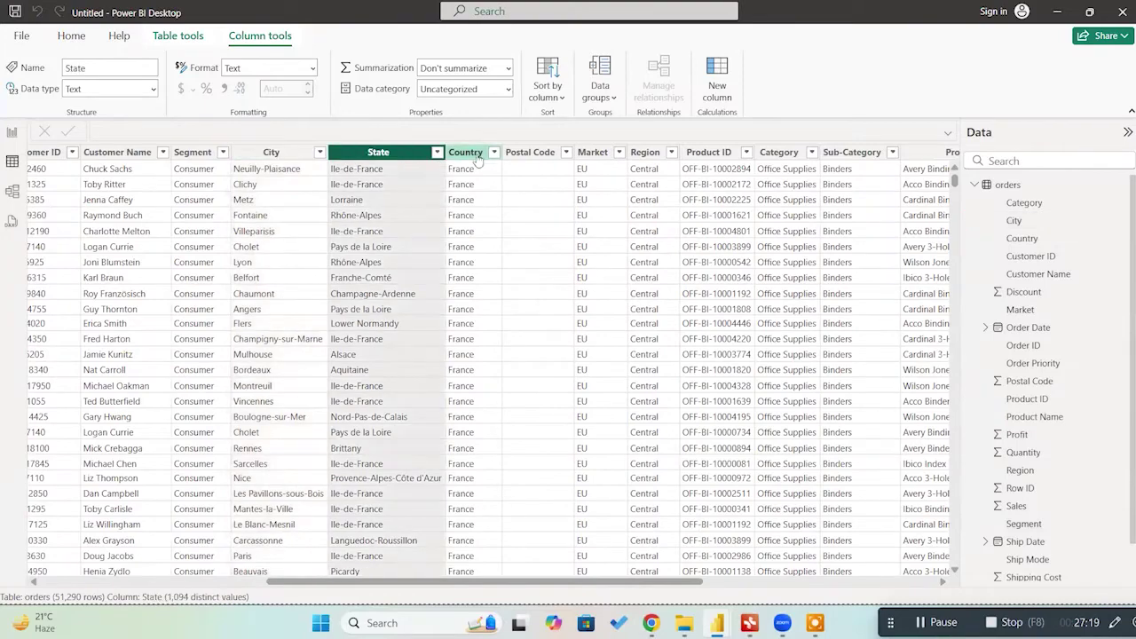
left_click(466, 162)
left_click(530, 164)
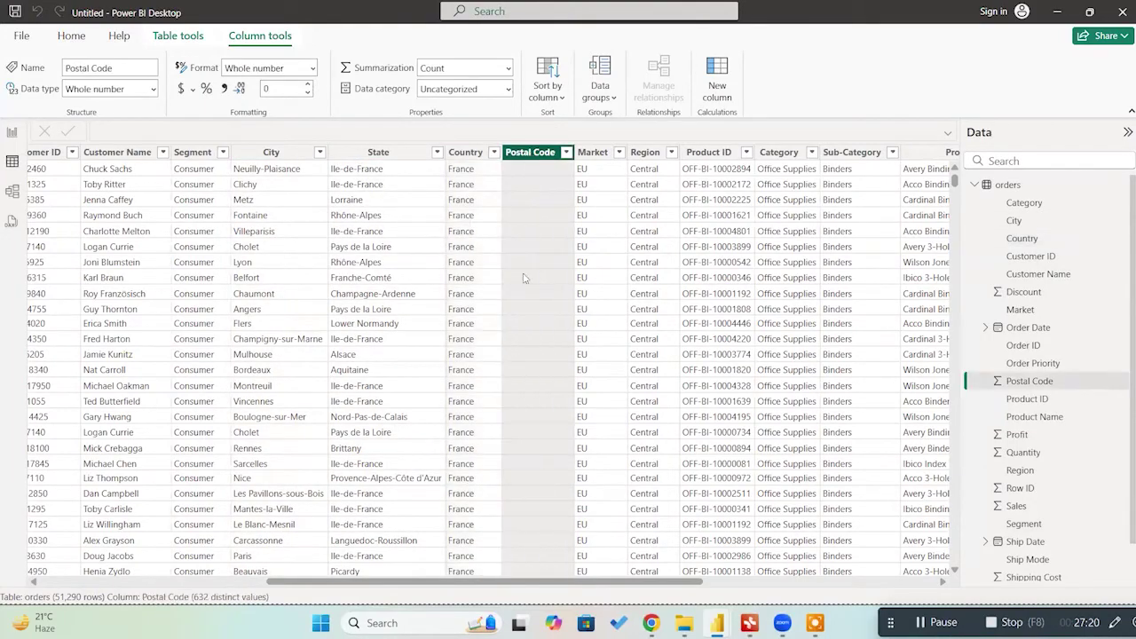
Step: Inspect the filter values of the Market and Region columns, closing each list without filtering
scroll(466, 583, "right", 3)
scroll(359, 146, "right", 5)
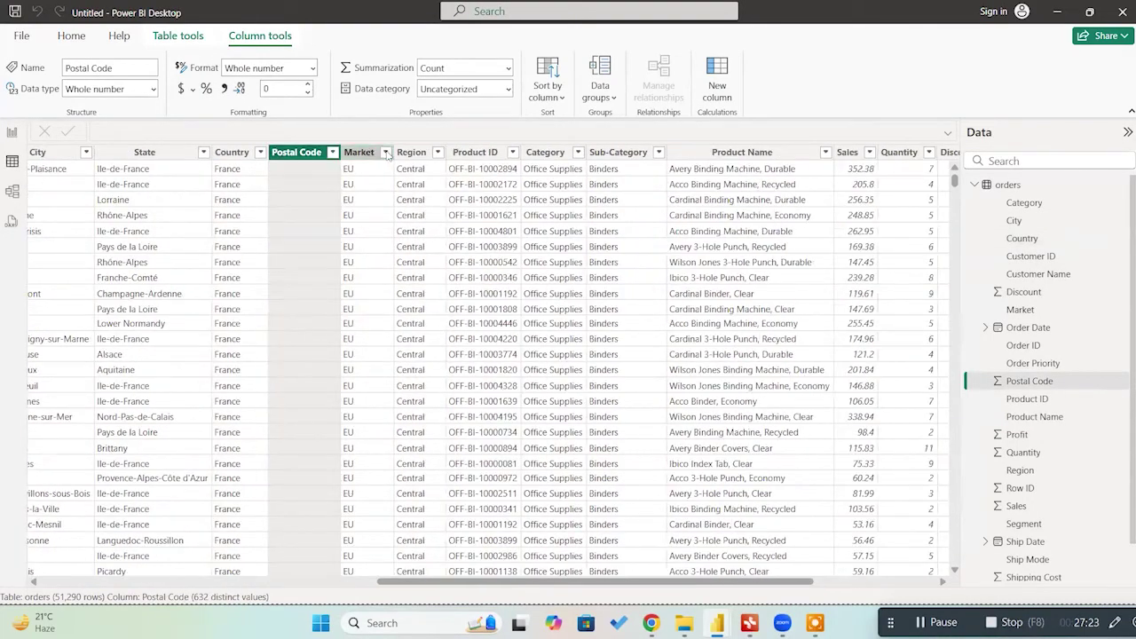
left_click(358, 152)
left_click(386, 152)
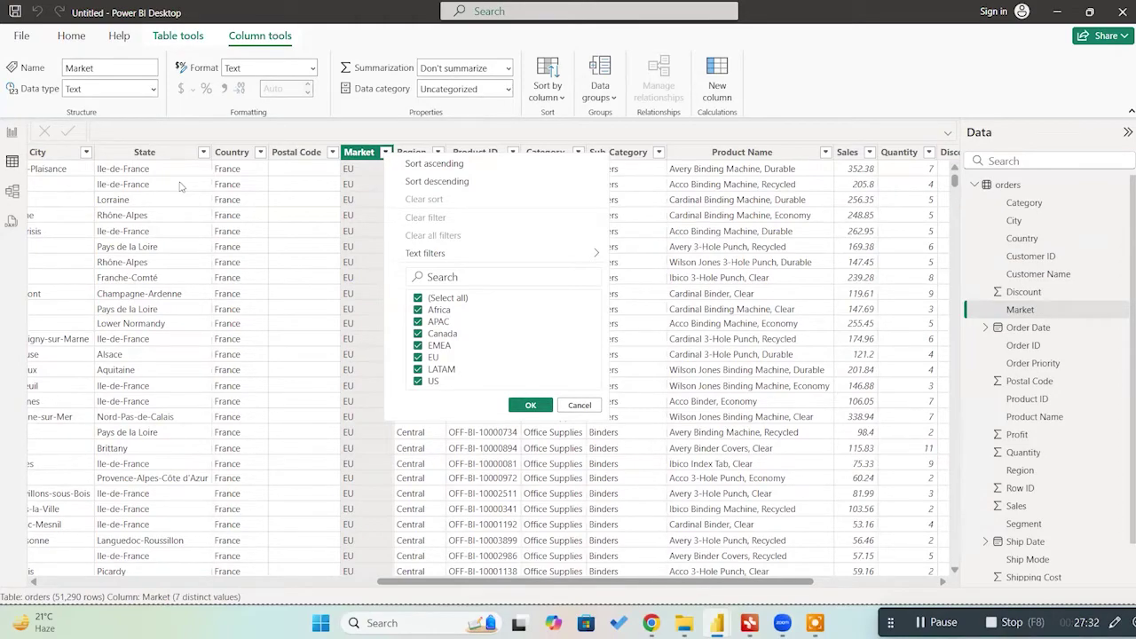
left_click(347, 197)
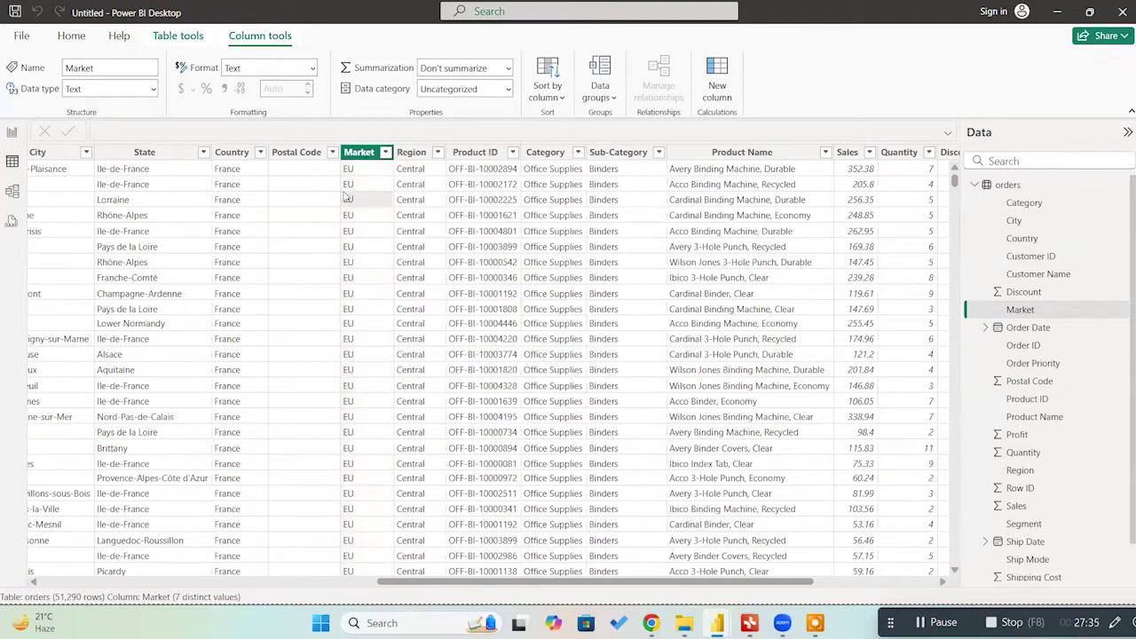
left_click(422, 158)
left_click(437, 155)
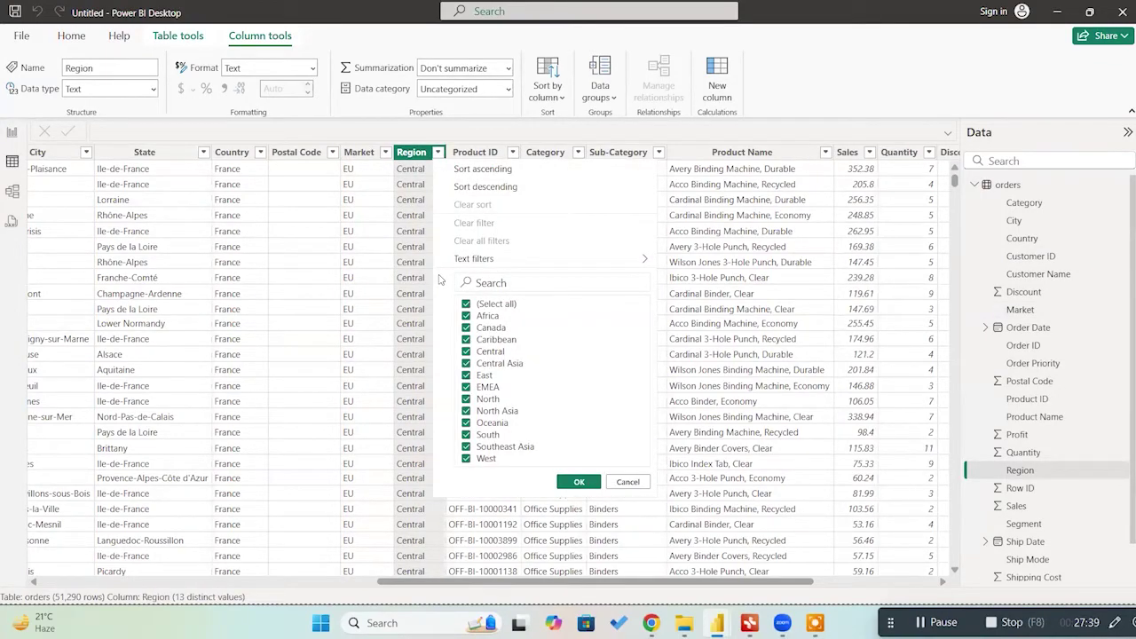
left_click(411, 260)
Step: Examine the Product ID column and review the Category column's filter values, keeping all of them selected
left_click(487, 152)
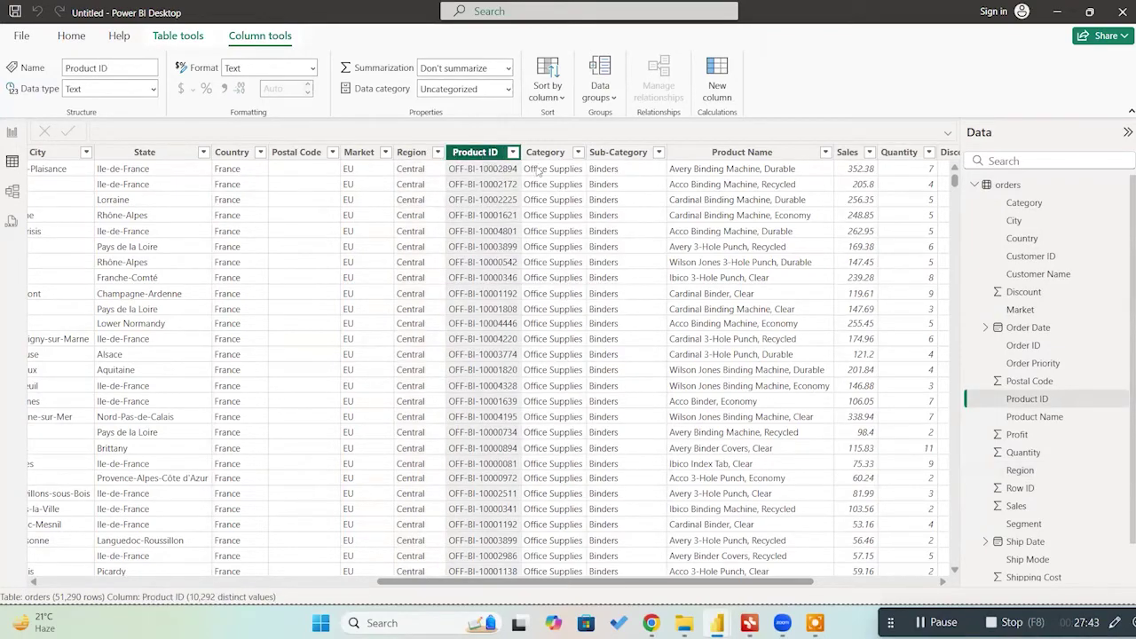
left_click(572, 152)
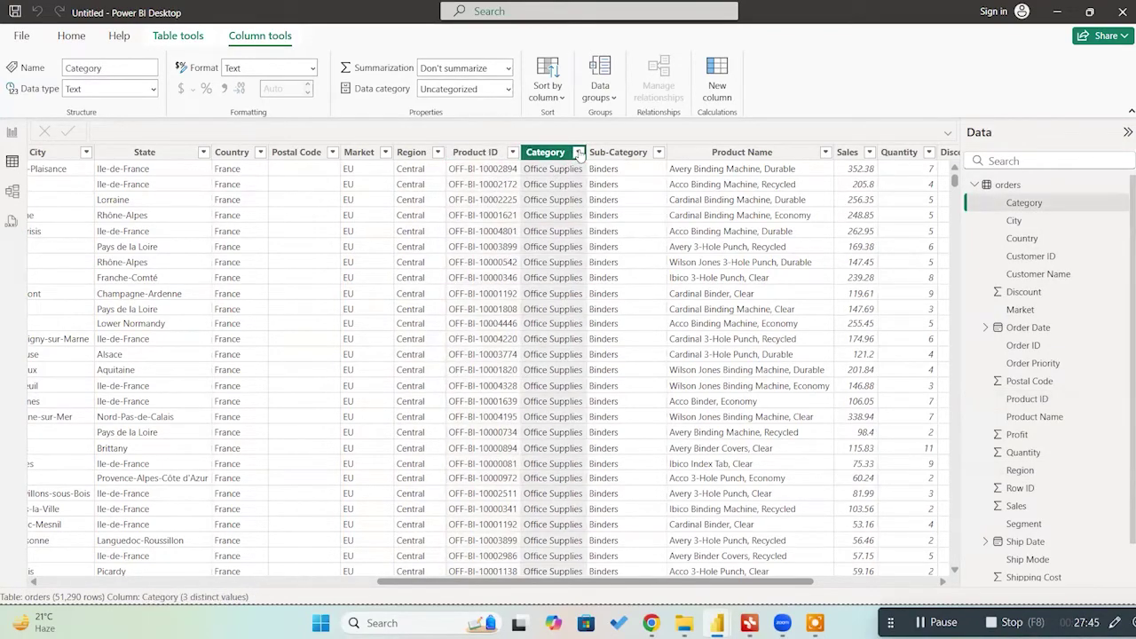
left_click(578, 152)
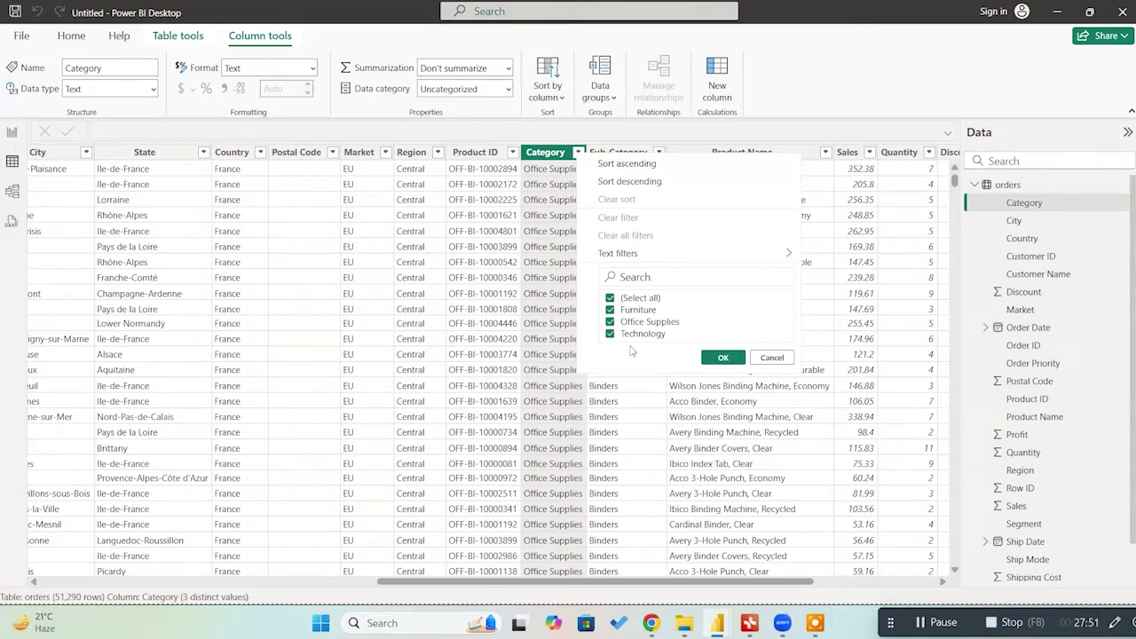
left_click(722, 353)
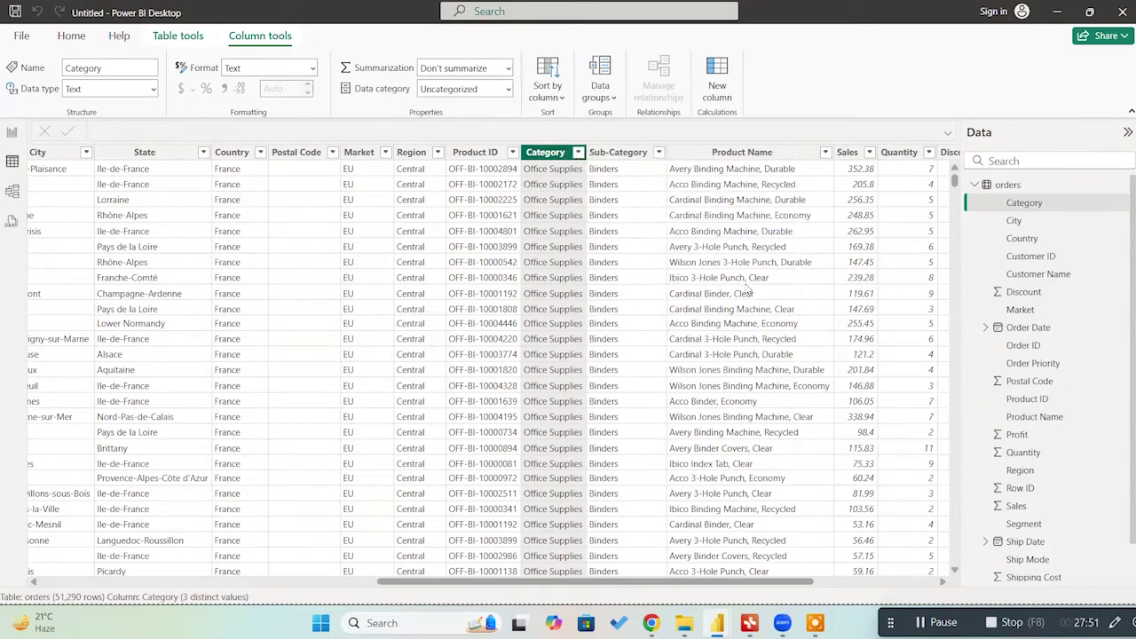
Step: Examine the Sub-Category, Product Name, Sales, Quantity and Discount columns of the orders table
left_click(657, 153)
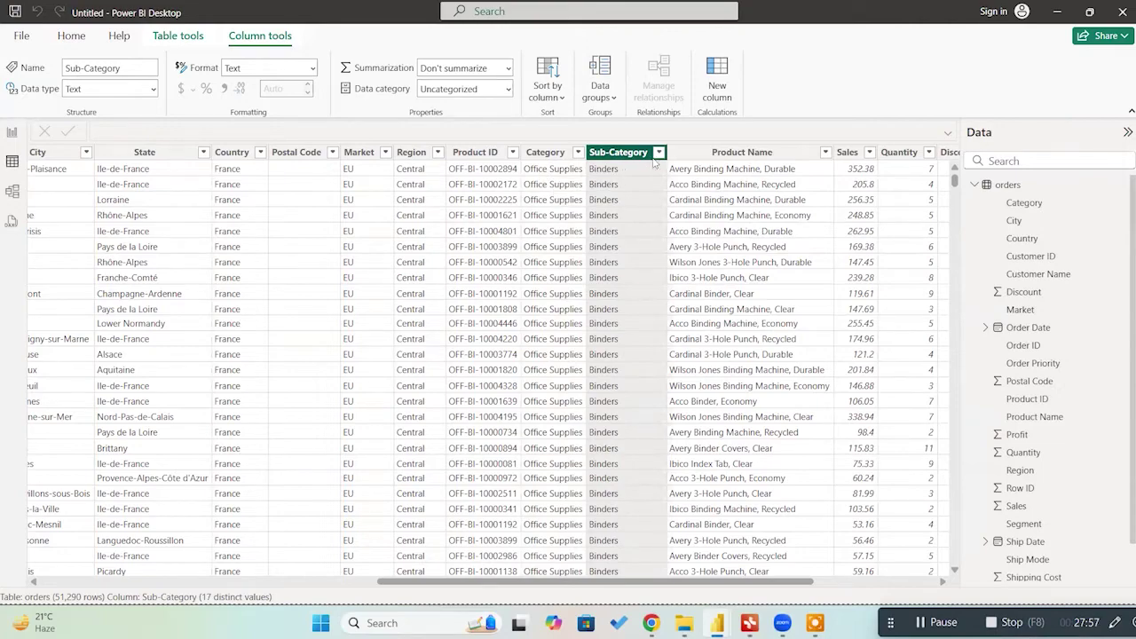
left_click(742, 154)
scroll(610, 209, "right", 3)
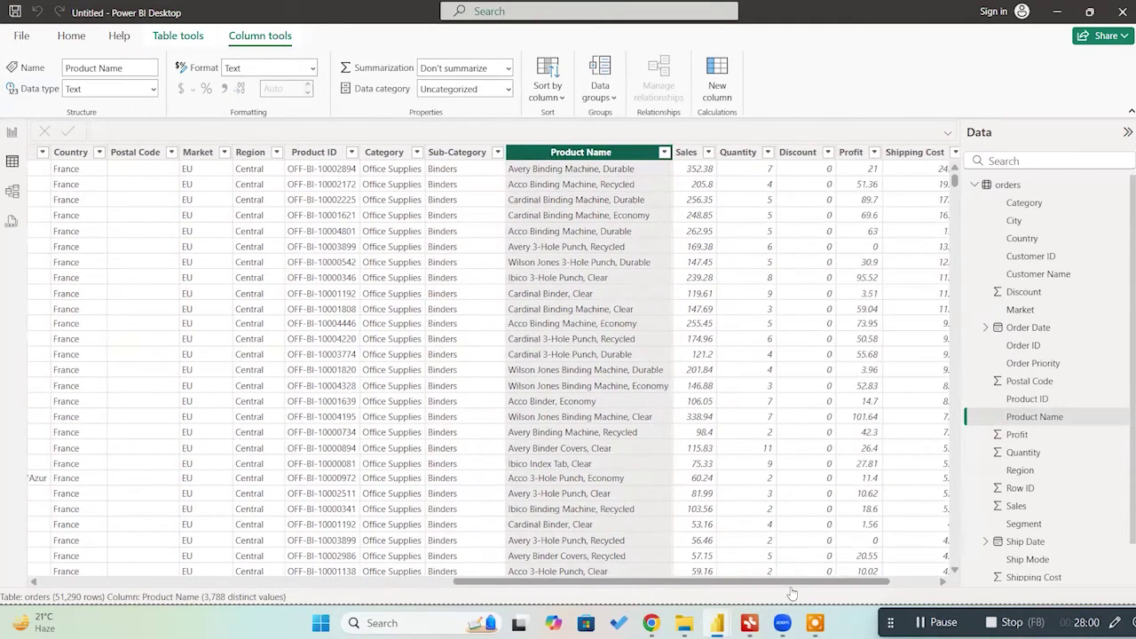
left_click(591, 153)
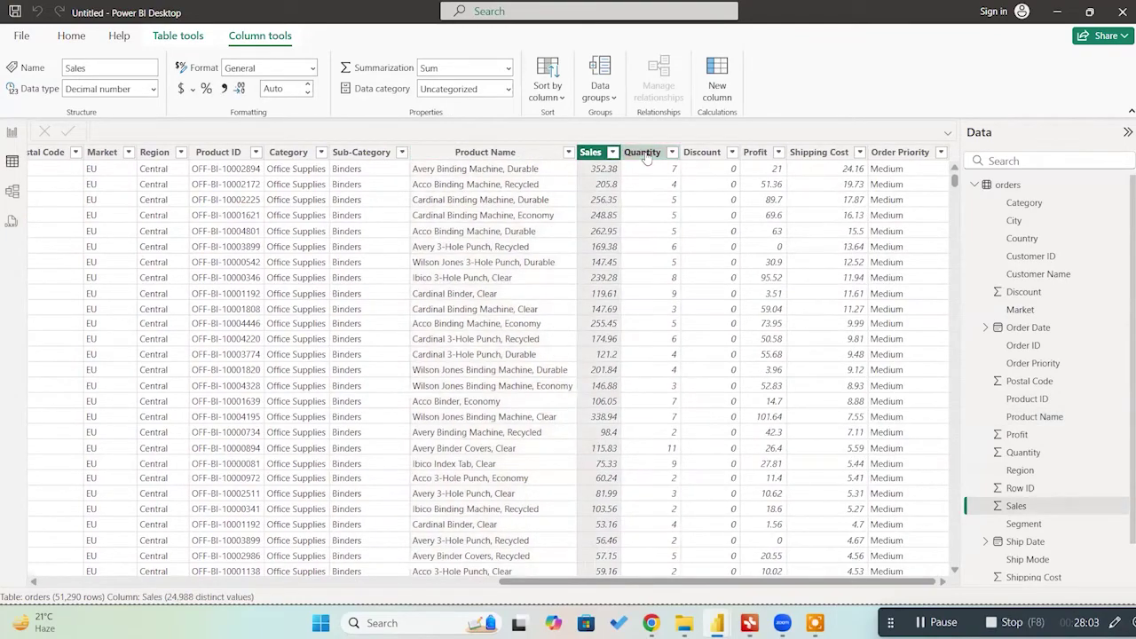
left_click(644, 153)
left_click(706, 155)
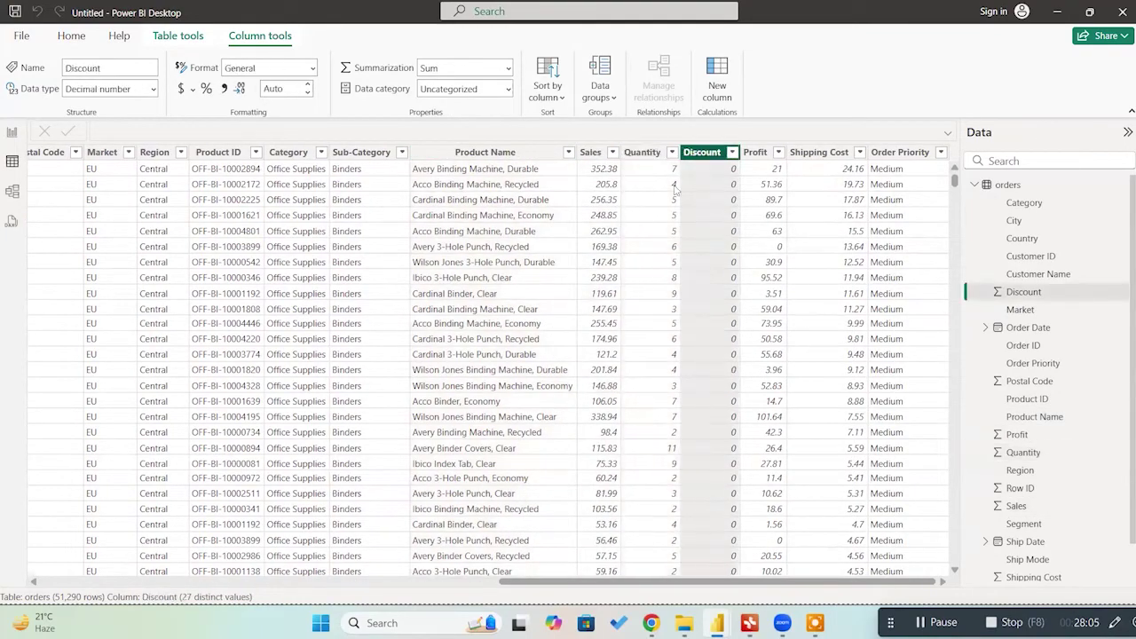
Step: Examine the Profit, Sales, Shipping Cost and Order Priority columns and return to the first columns of the orders table
left_click(760, 156)
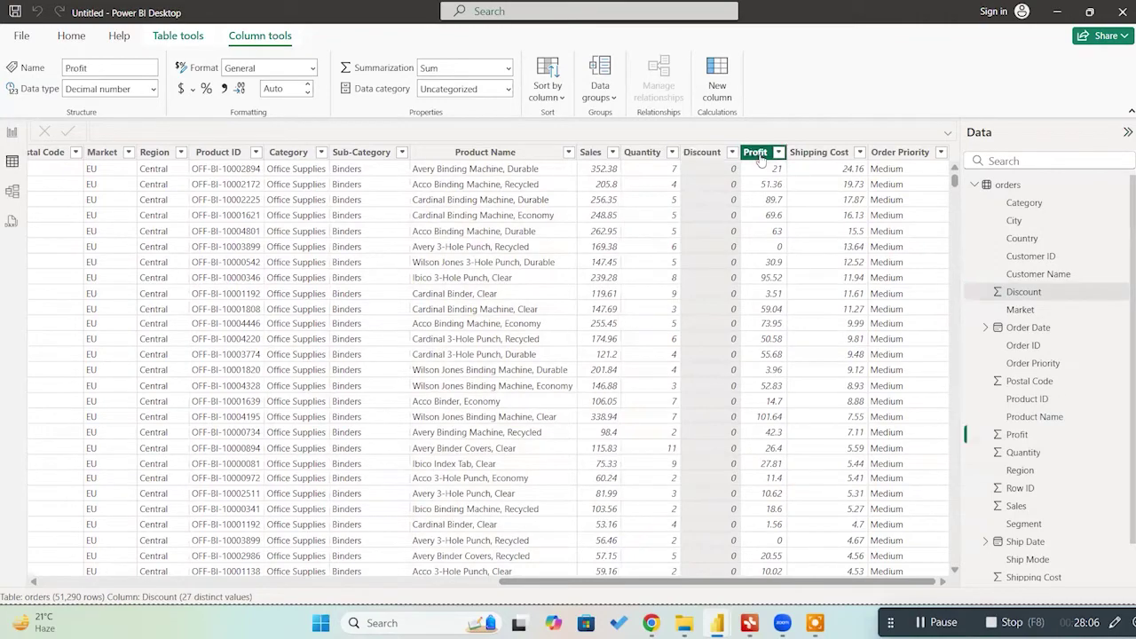
left_click(590, 177)
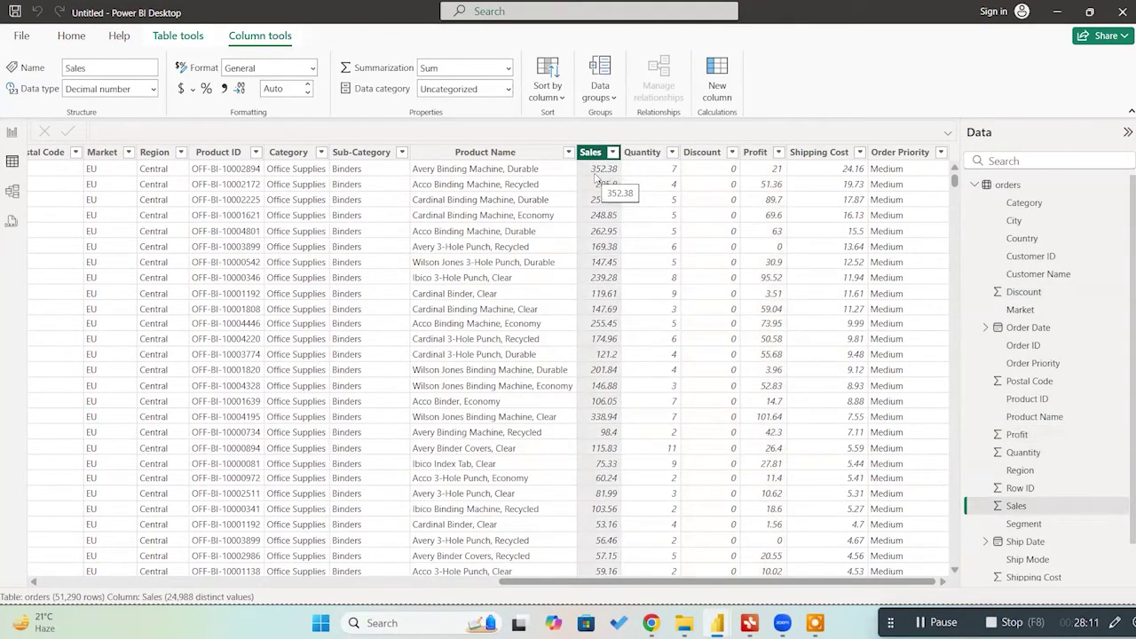
left_click(756, 157)
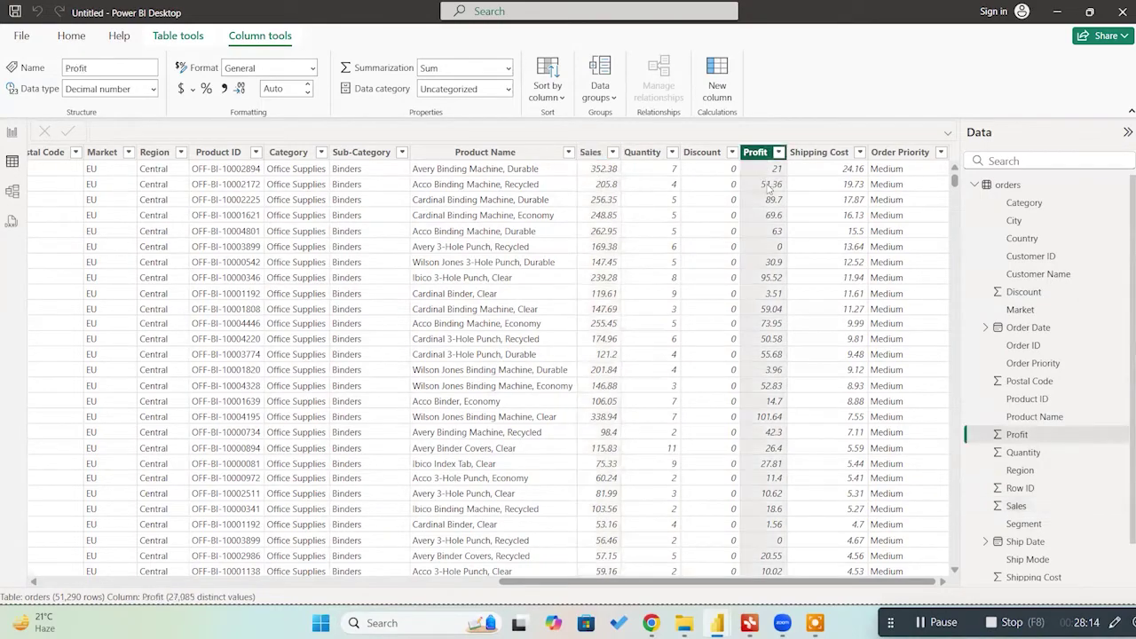
left_click(830, 157)
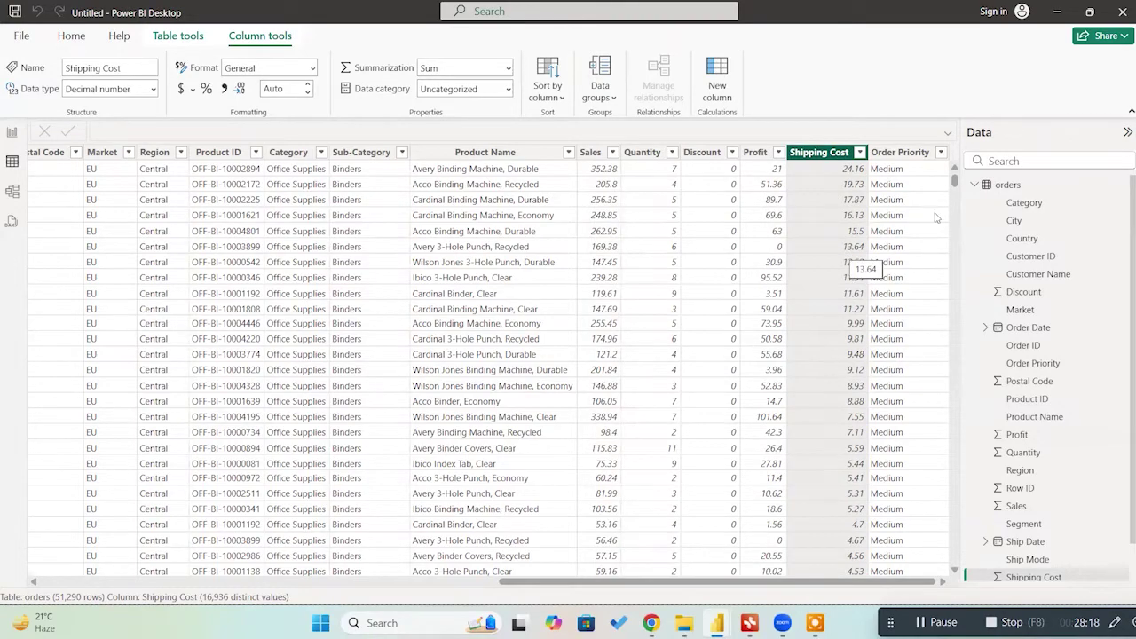
left_click(914, 160)
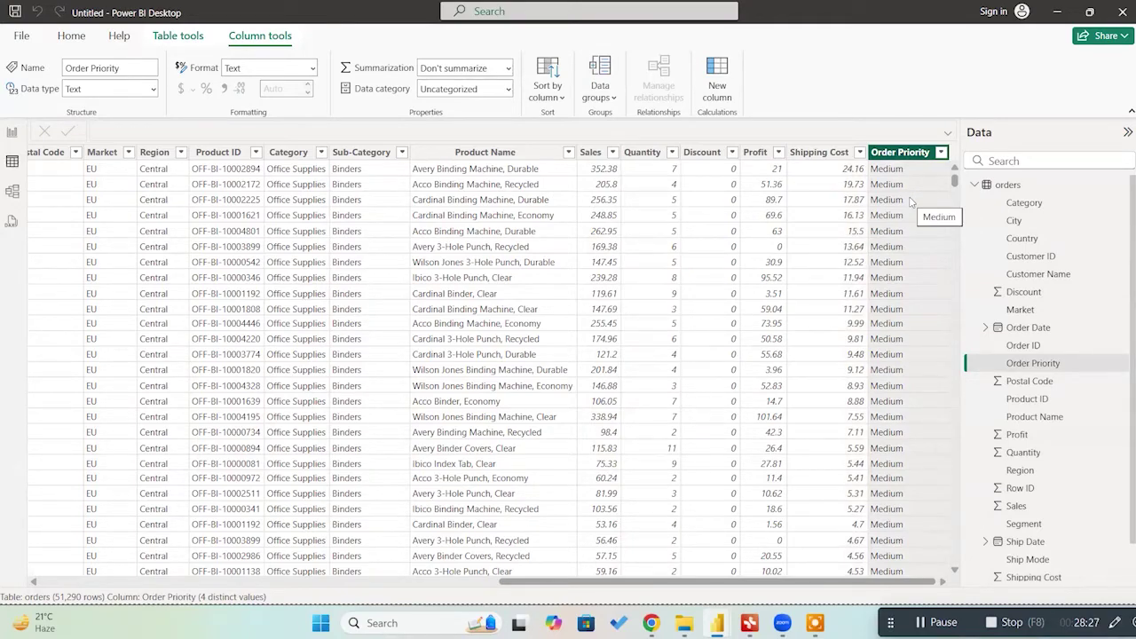
left_click_drag(707, 587, 31, 213)
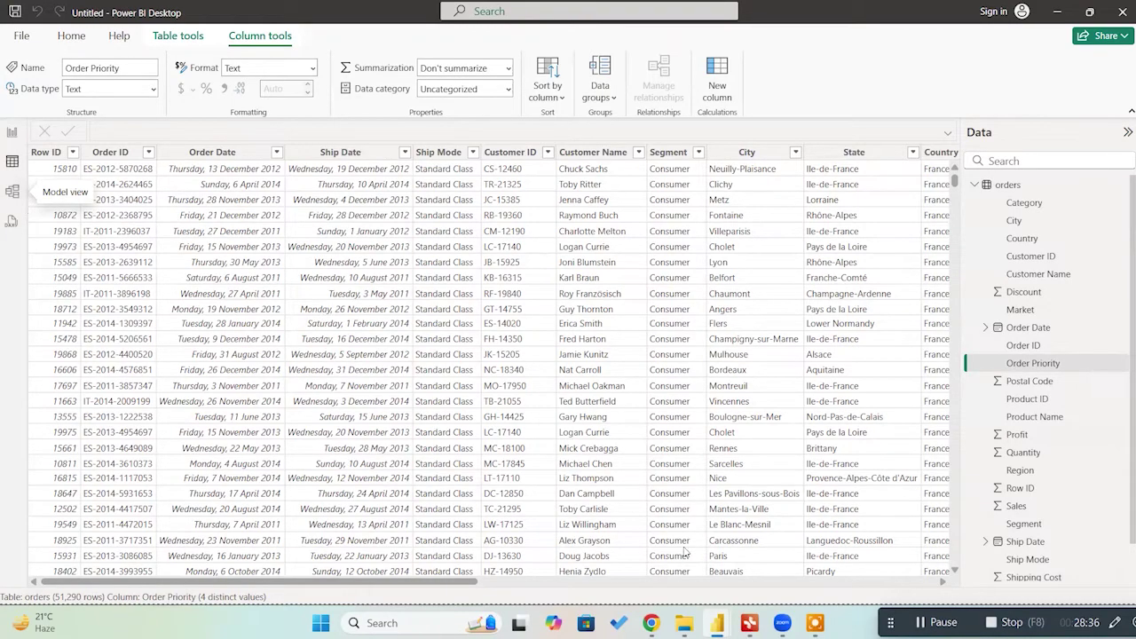
Step: Go back to the blank report page and check the required insights listed in the workshop mind map
left_click(14, 137)
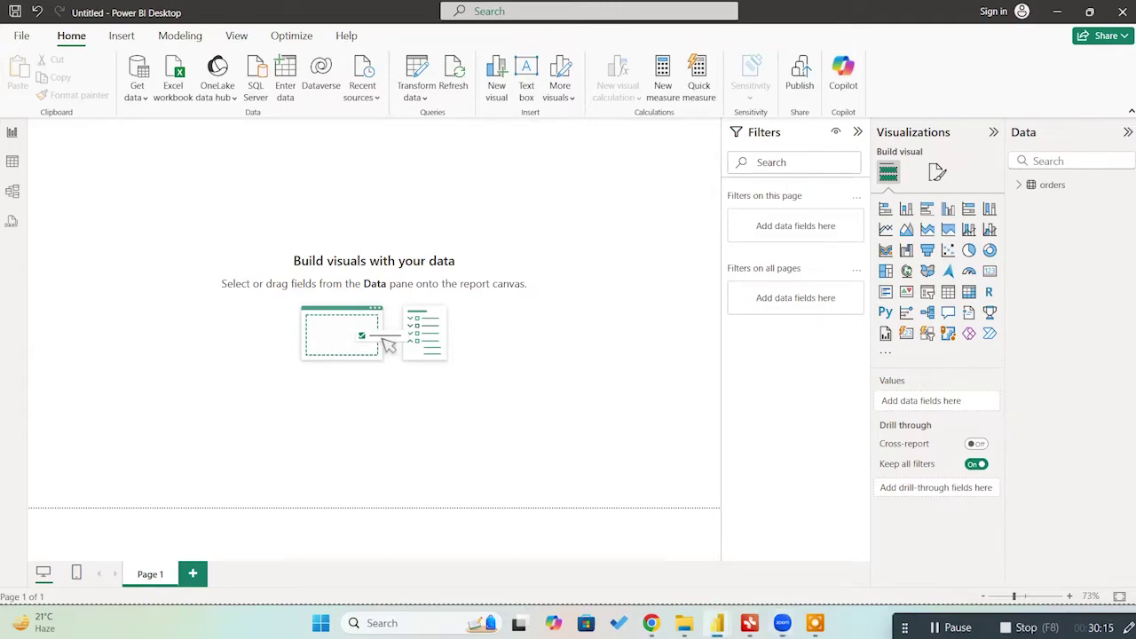
left_click(749, 623)
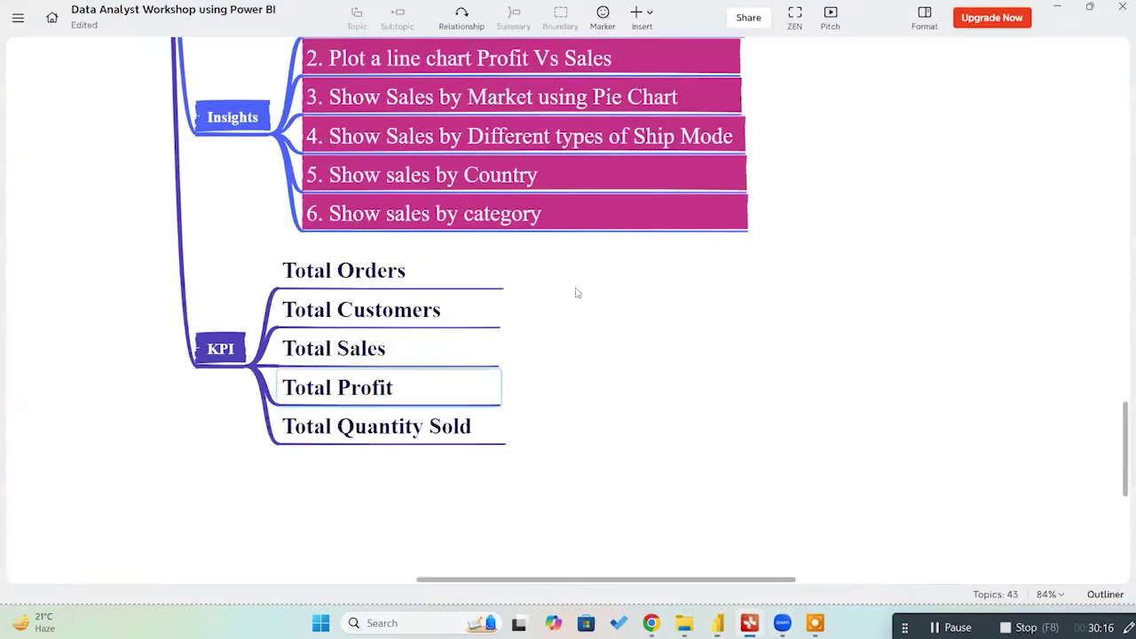
scroll(852, 368, "up", 2)
scroll(852, 368, "up", 1)
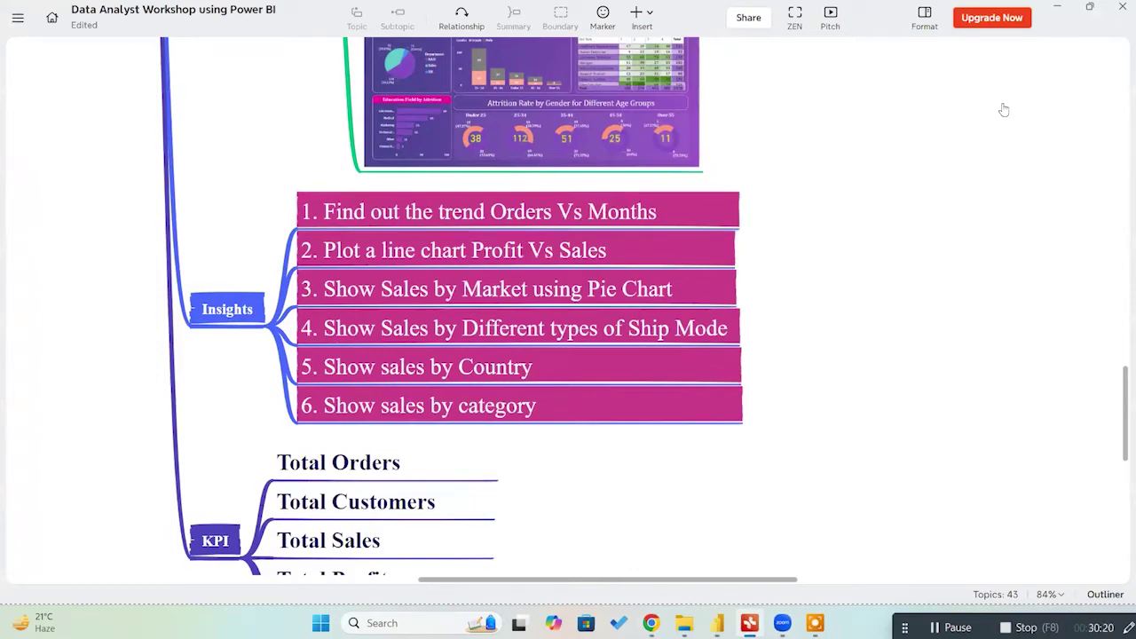
left_click(1052, 9)
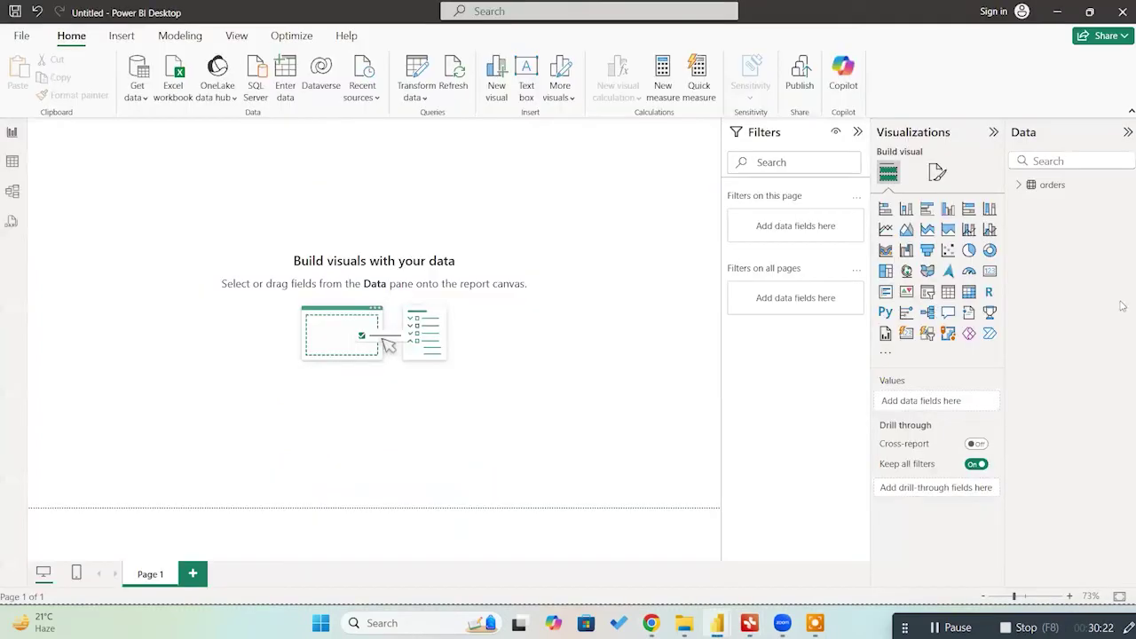
Step: Add an empty line chart to the report page, then reposition and enlarge it on the canvas
left_click(889, 233)
left_click_drag(173, 223, 306, 293)
left_click_drag(313, 334, 507, 357)
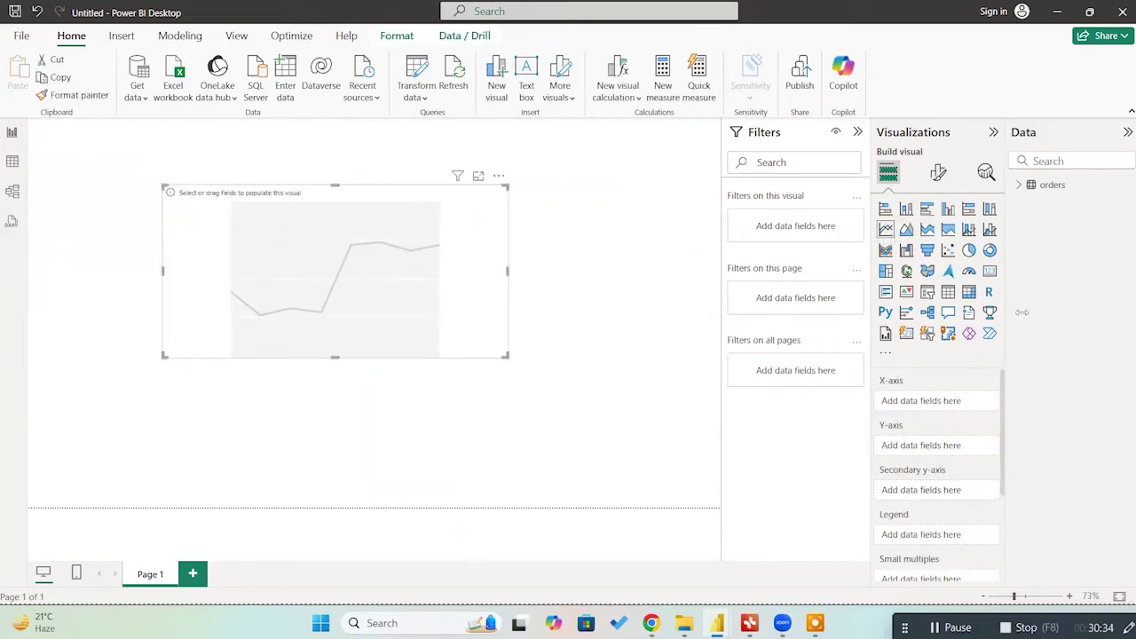
Step: Assign Order Date to the line chart's X-axis and remove the Day, Quarter and Year levels, keeping only Month
left_click(1021, 187)
left_click_drag(1006, 278, 944, 282)
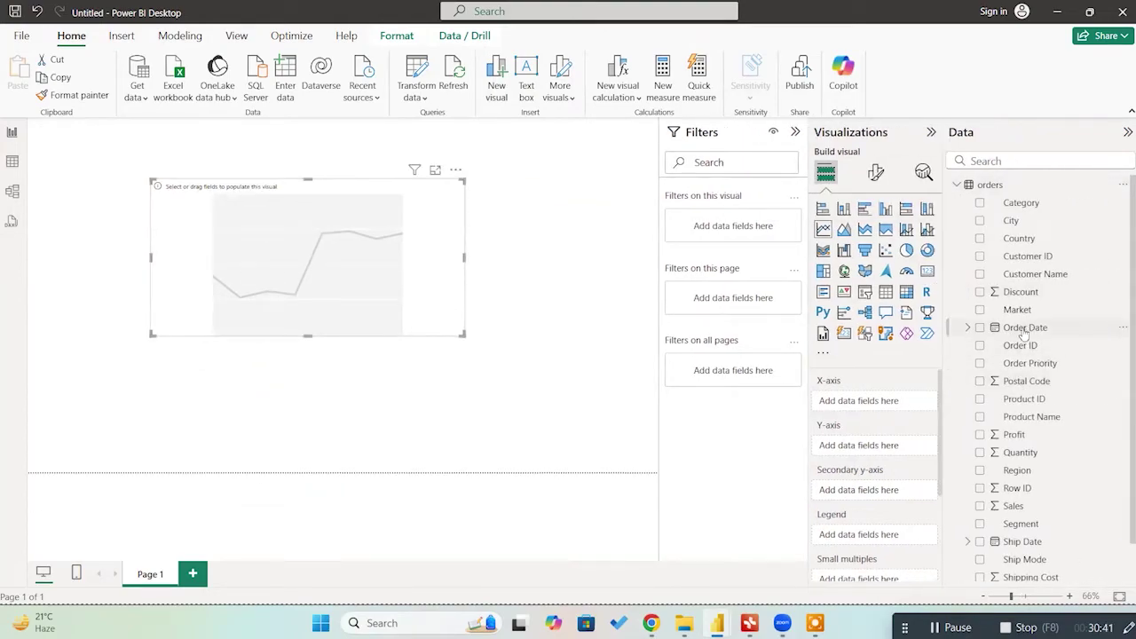
left_click_drag(1027, 330, 891, 402)
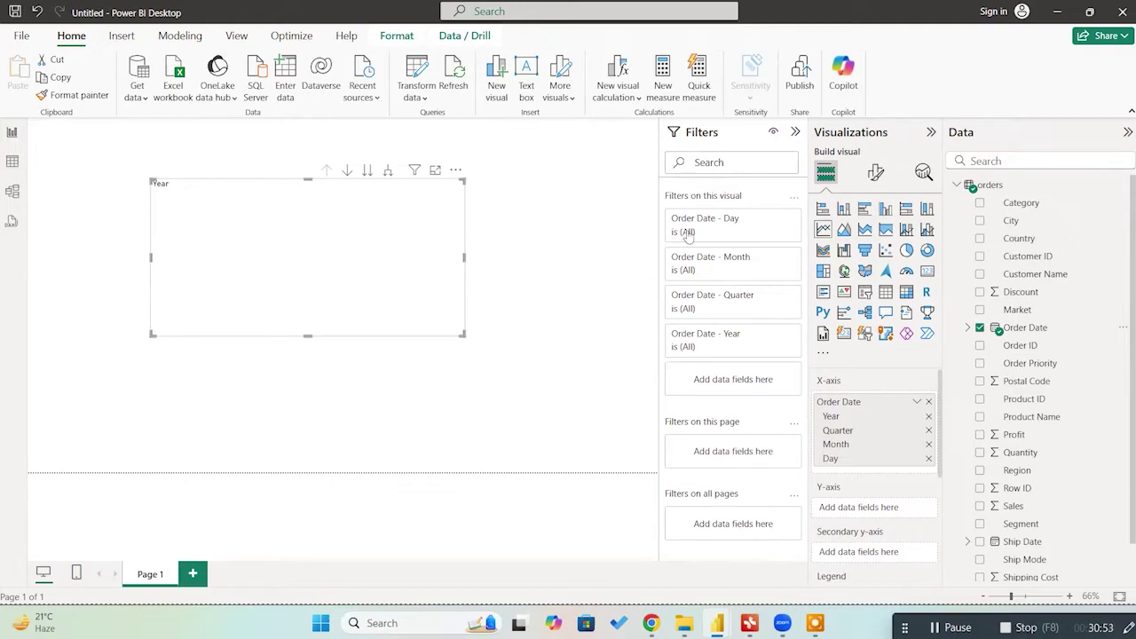
left_click(929, 459)
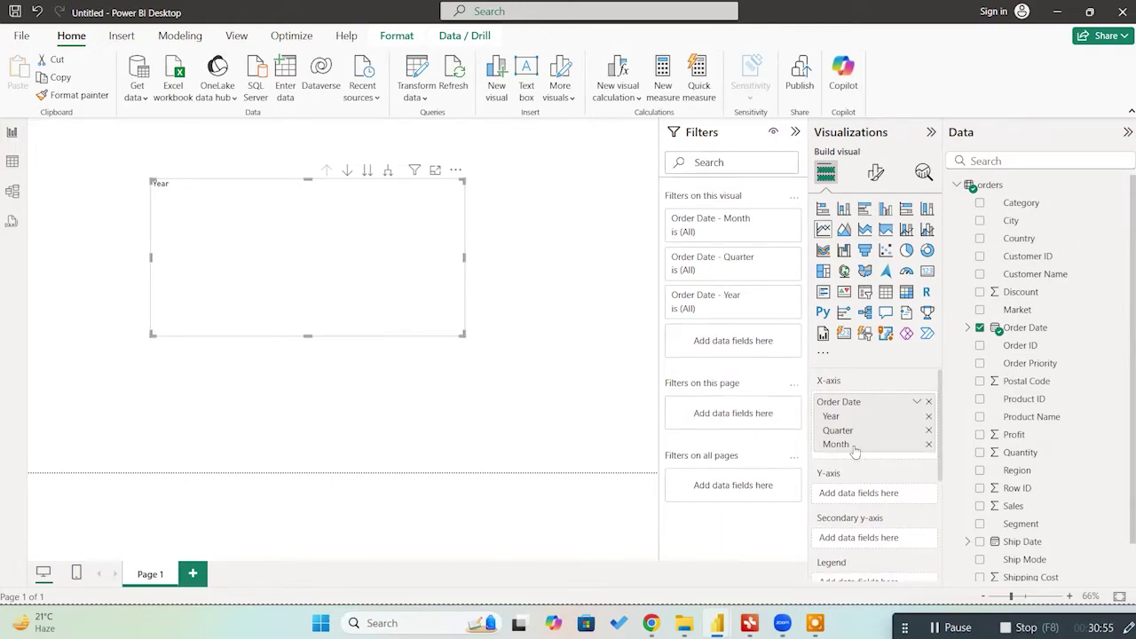
left_click(929, 430)
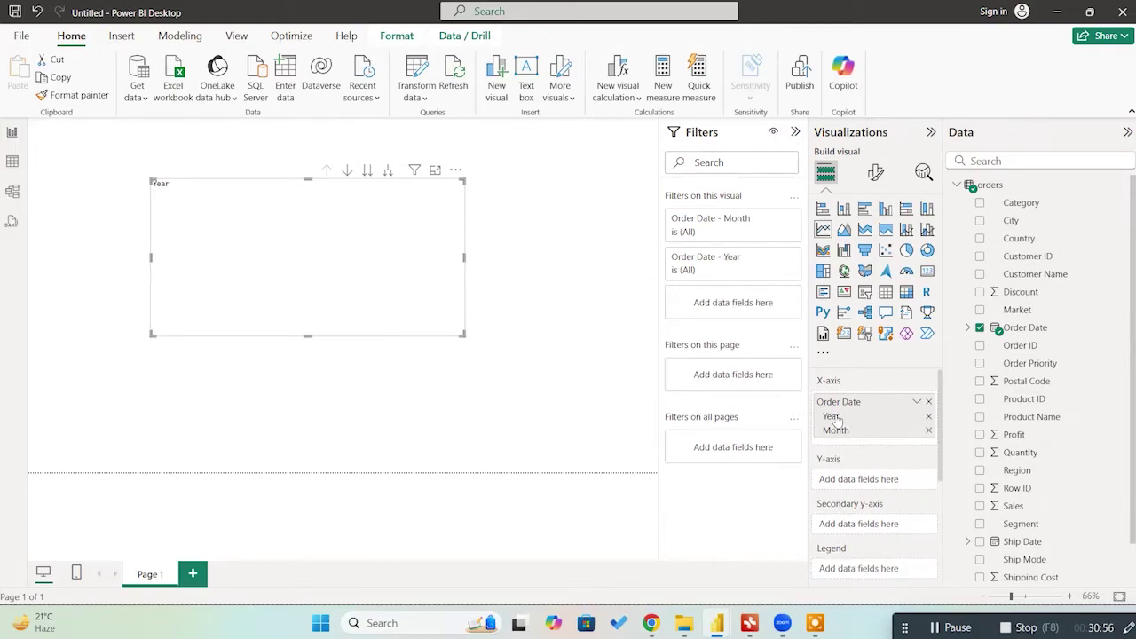
left_click(928, 416)
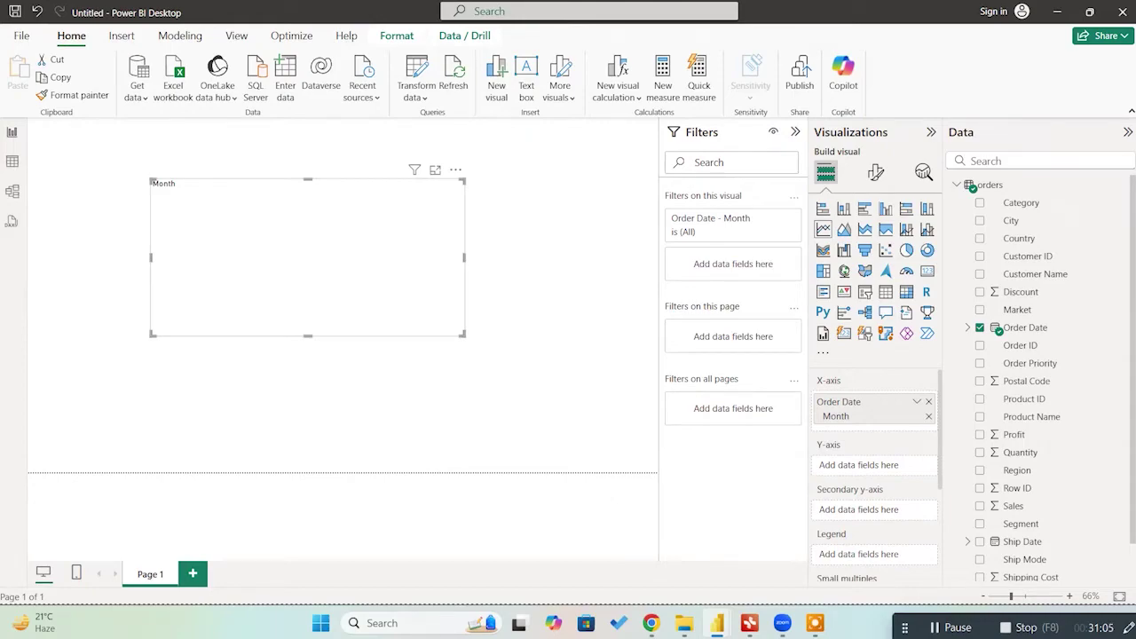
Step: Plot the count of Row ID on the line chart's Y-axis and move the chart towards the page's left edge
scroll(1085, 320, "down", 1)
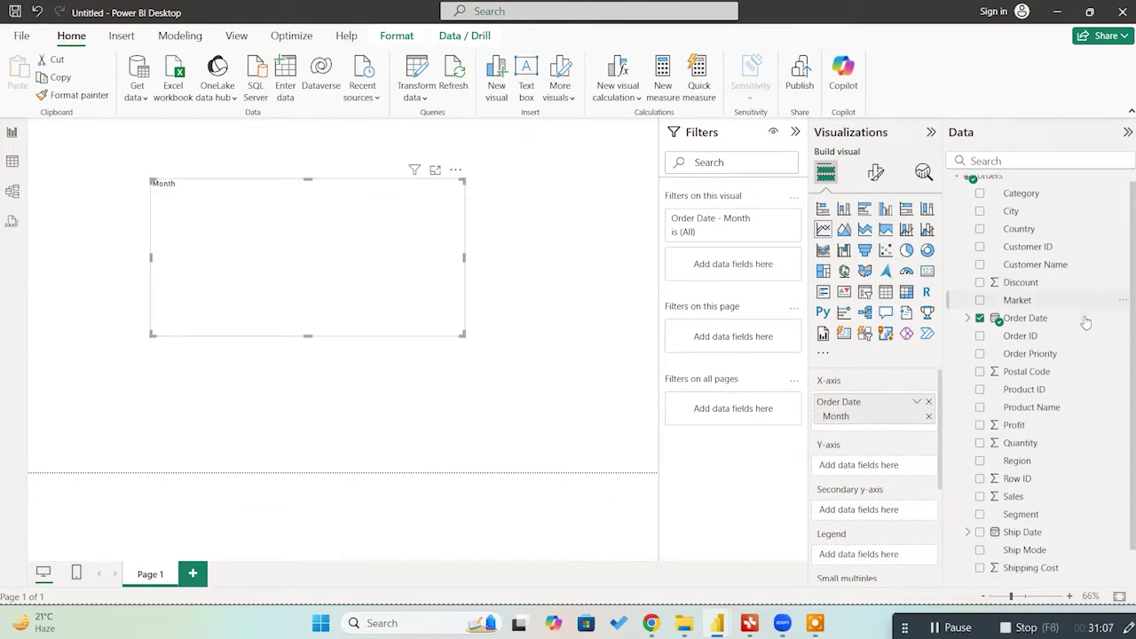
mouse_move(1018, 447)
left_mouse_down()
mouse_move(939, 464)
mouse_move(892, 504)
mouse_move(874, 465)
left_mouse_up()
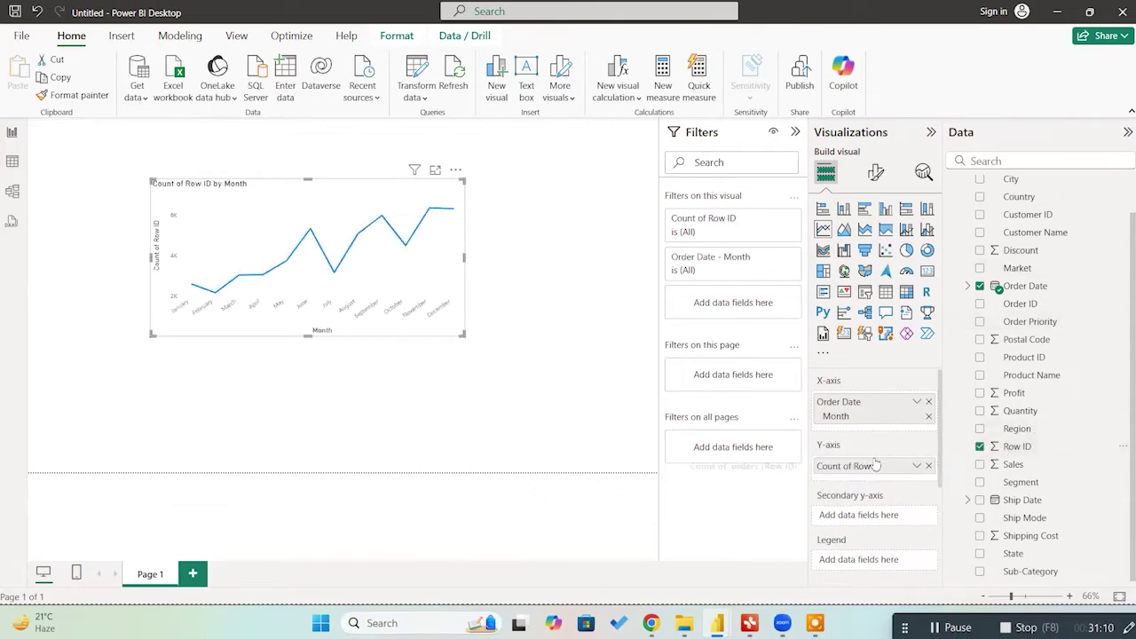
left_click_drag(377, 206, 298, 216)
left_click(454, 275)
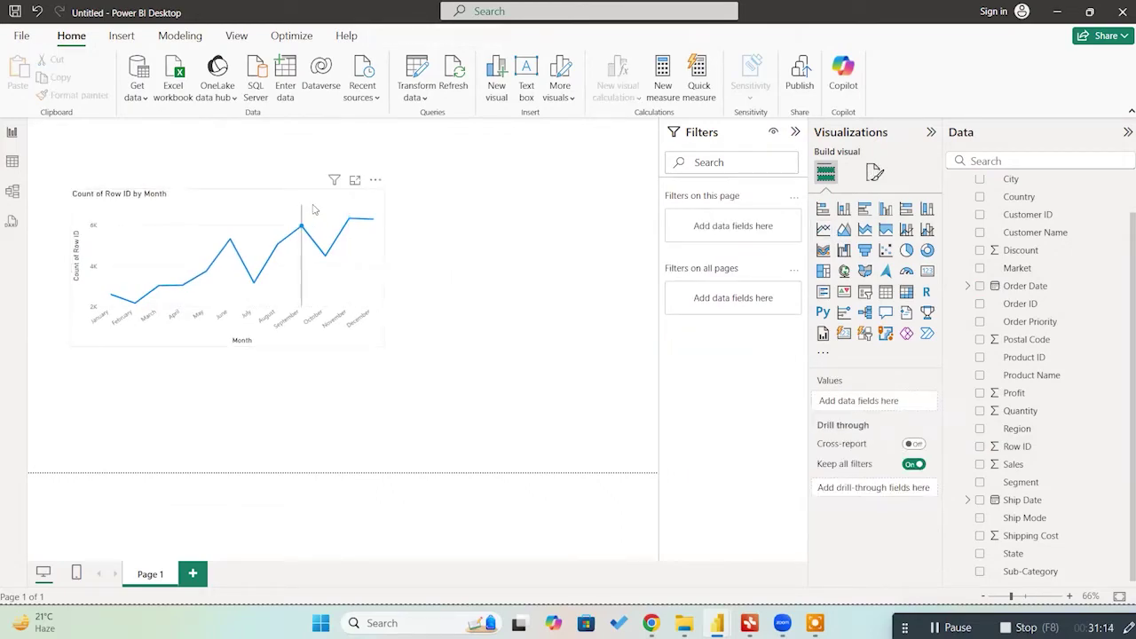
Step: Examine the line chart's data points, its field assignments and the available build and format options
left_click(314, 209)
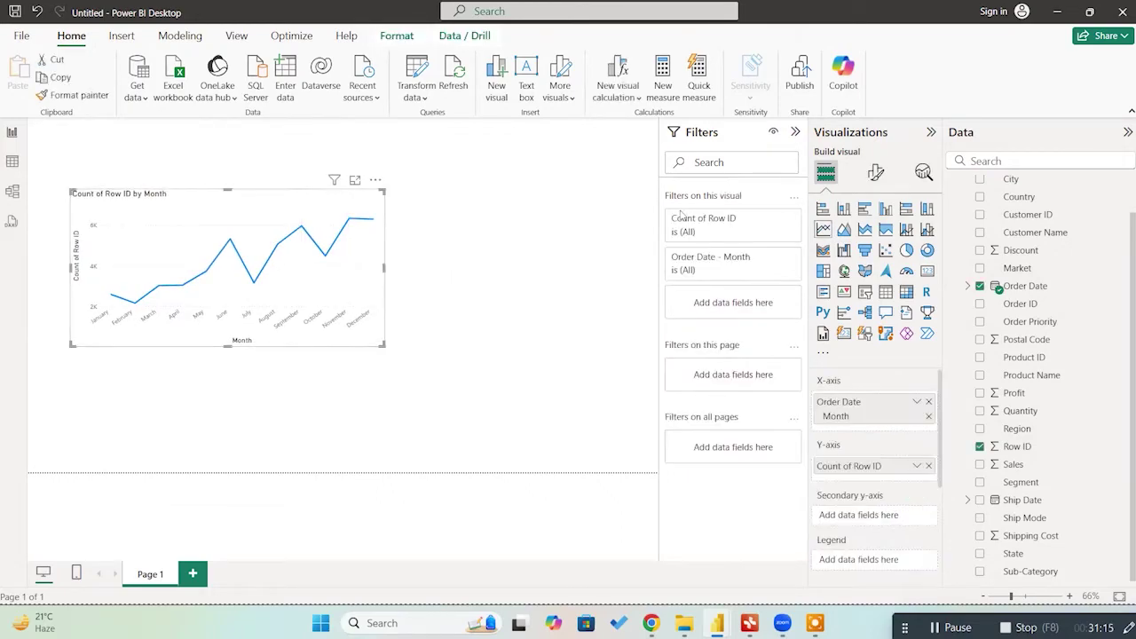
left_click(882, 174)
left_click(879, 175)
left_click(497, 290)
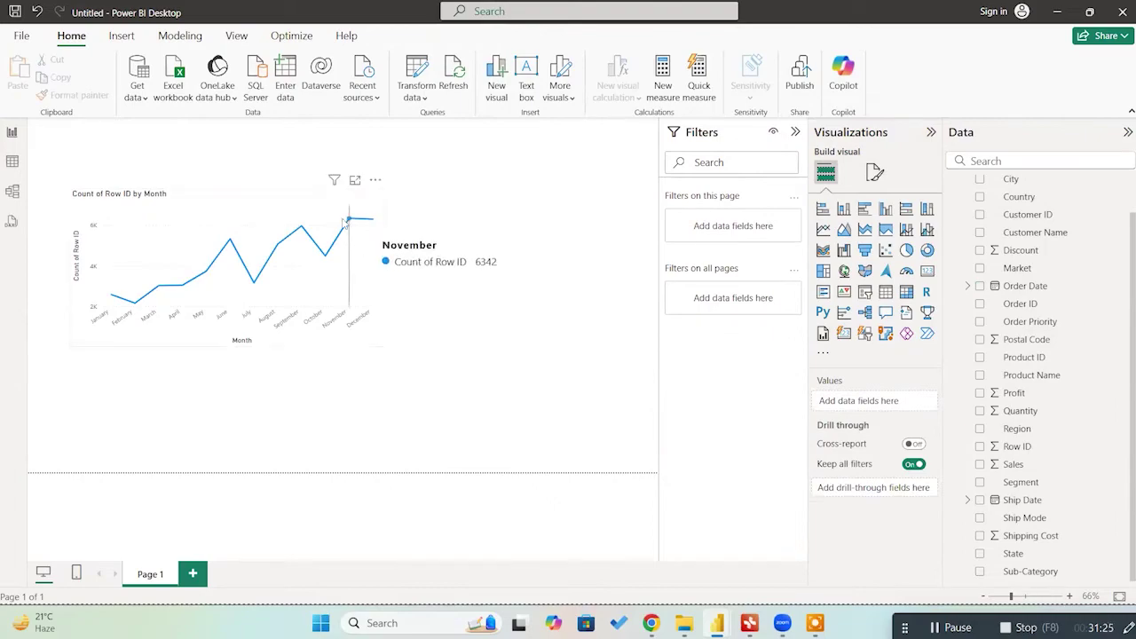
left_click(378, 253)
scroll(937, 441, "down", 2)
scroll(938, 441, "down", 1)
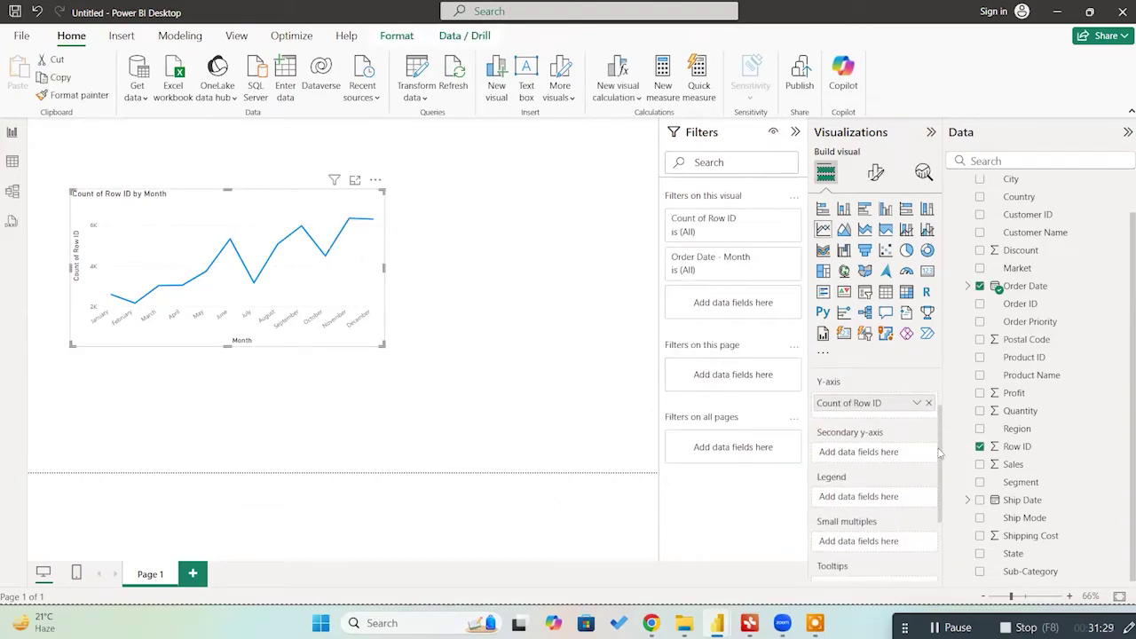
scroll(939, 453, "up", 3)
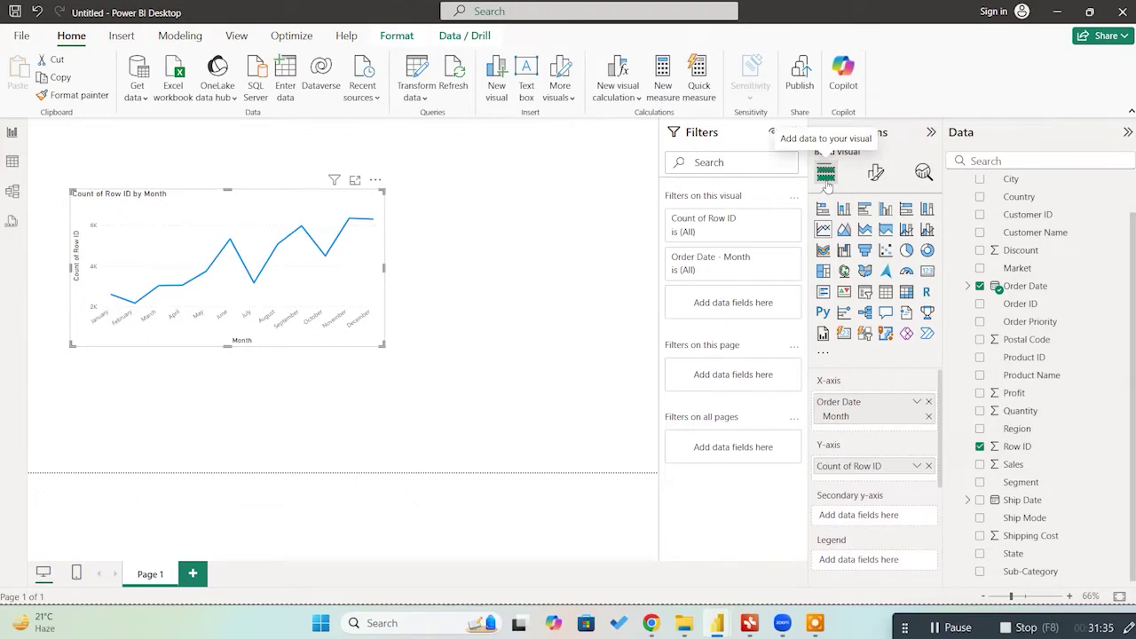
left_click(875, 173)
left_click_drag(426, 151, 139, 371)
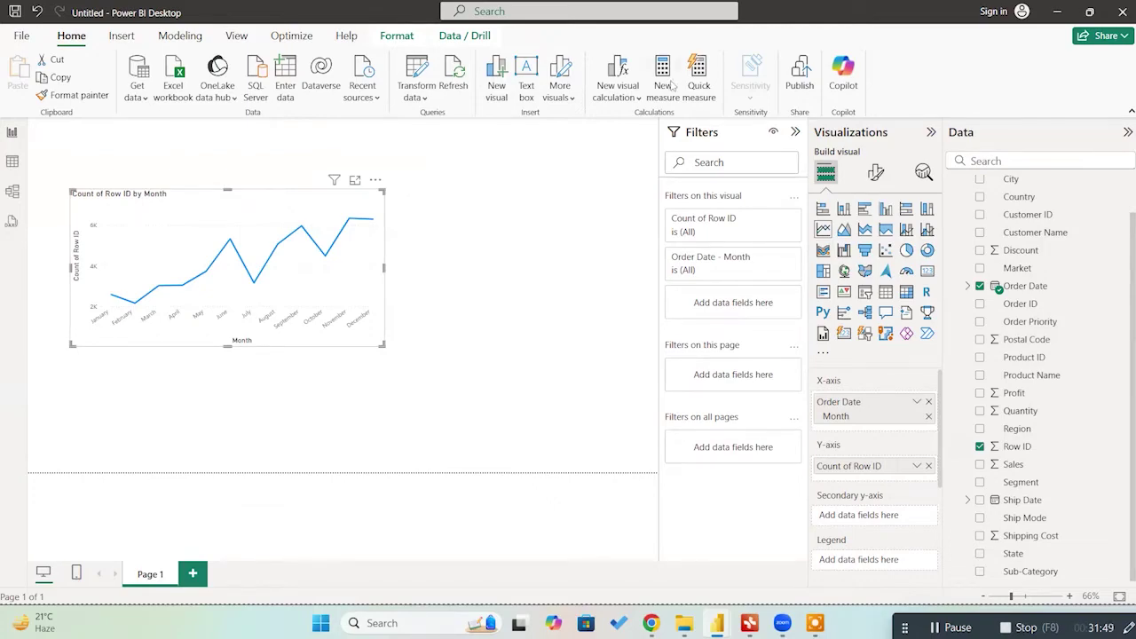
Step: Widen the line chart until the month labels fit horizontally and turn on its data labels
left_click(877, 175)
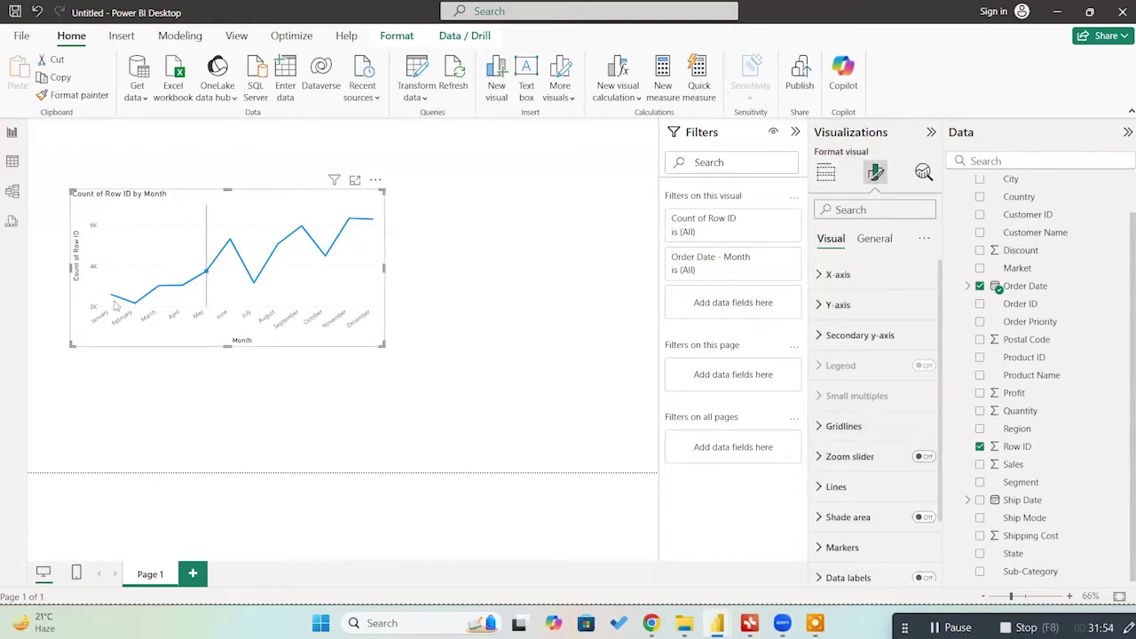
left_click_drag(384, 345, 522, 355)
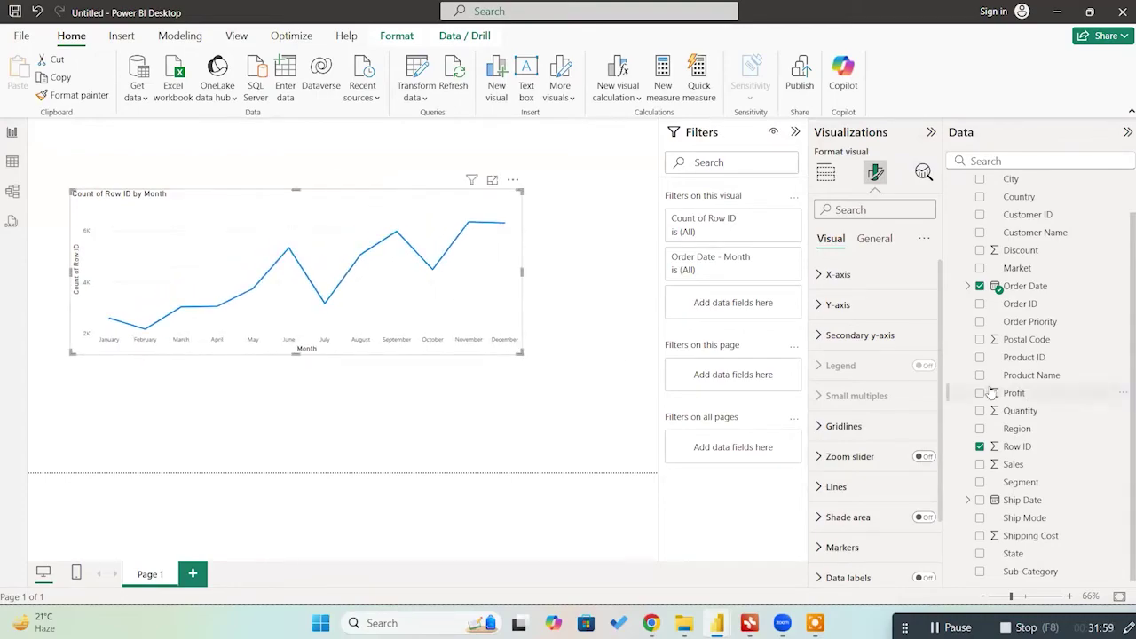
scroll(883, 408, "down", 2)
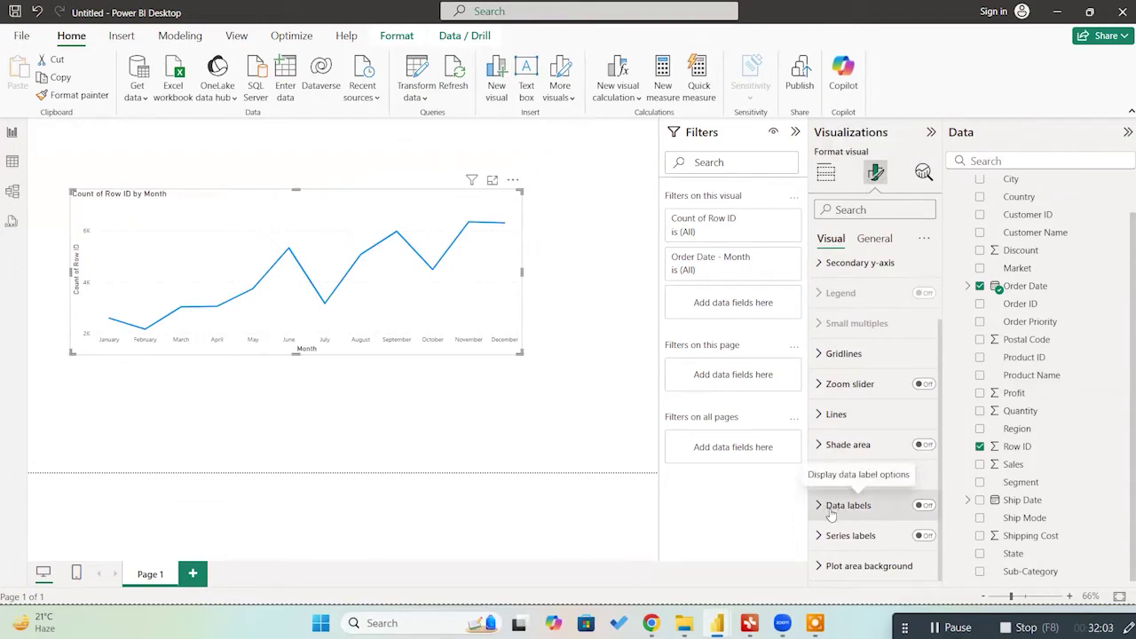
left_click(925, 505)
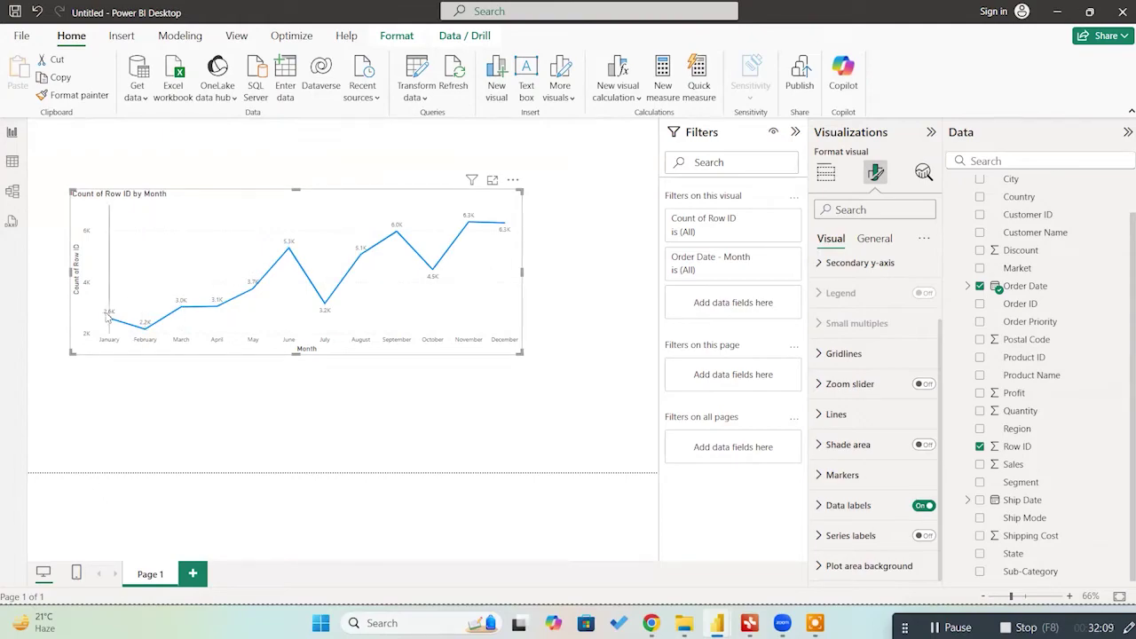
mouse_move(106, 317)
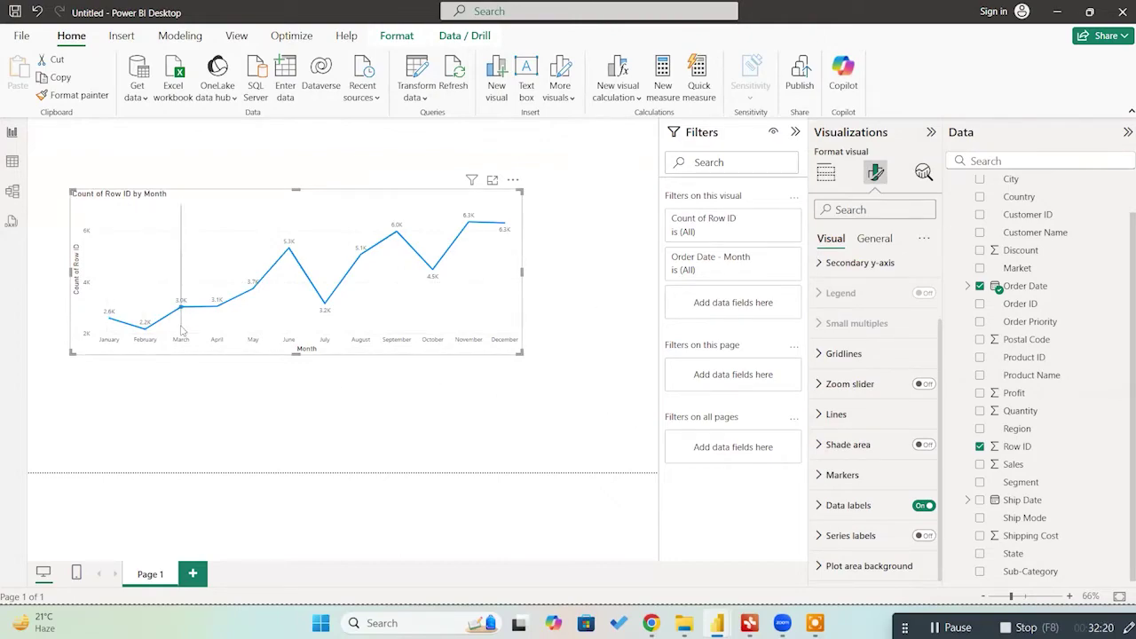
mouse_move(144, 331)
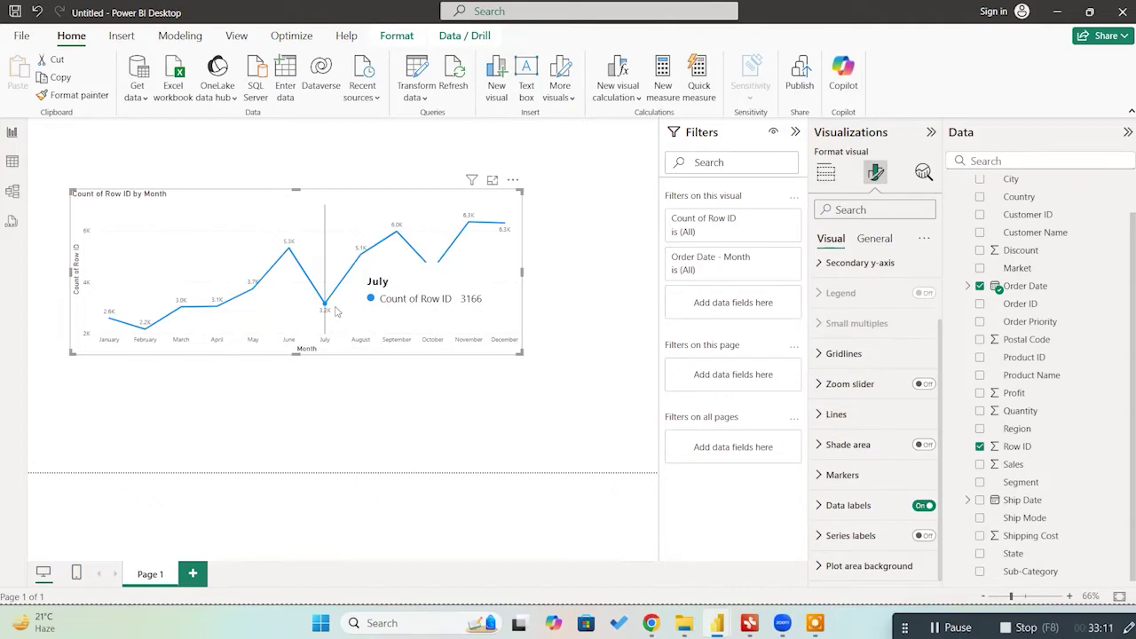
left_click(605, 246)
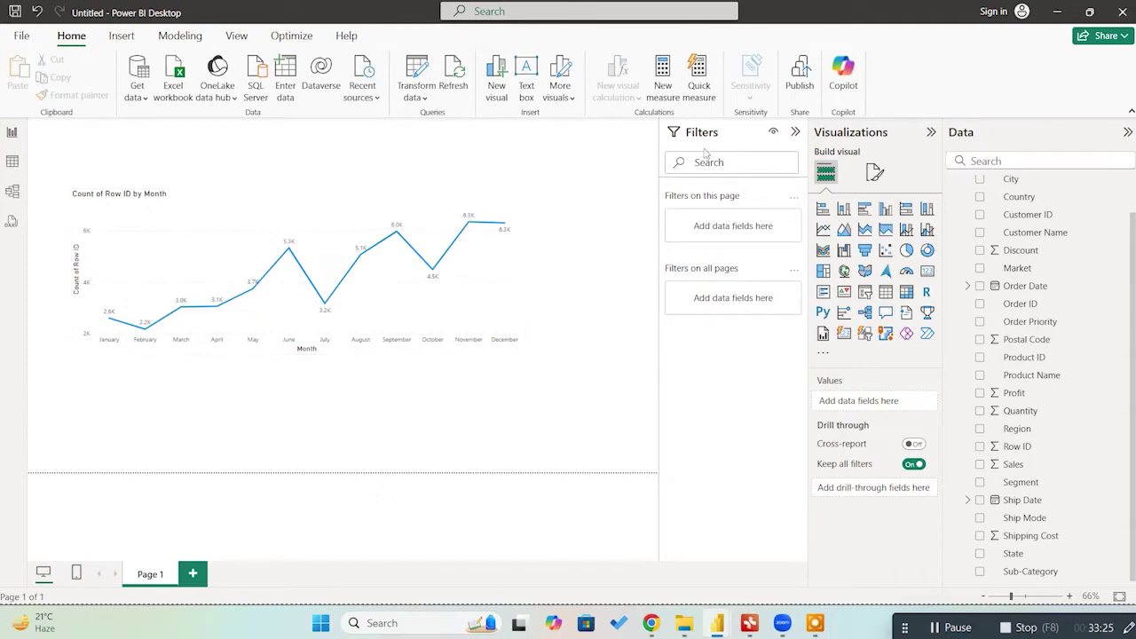
Step: Collapse the report filters and the orders table's field list to give the canvas more room
left_click(796, 135)
left_click(796, 138)
left_click(796, 133)
left_click(797, 133)
left_click(797, 133)
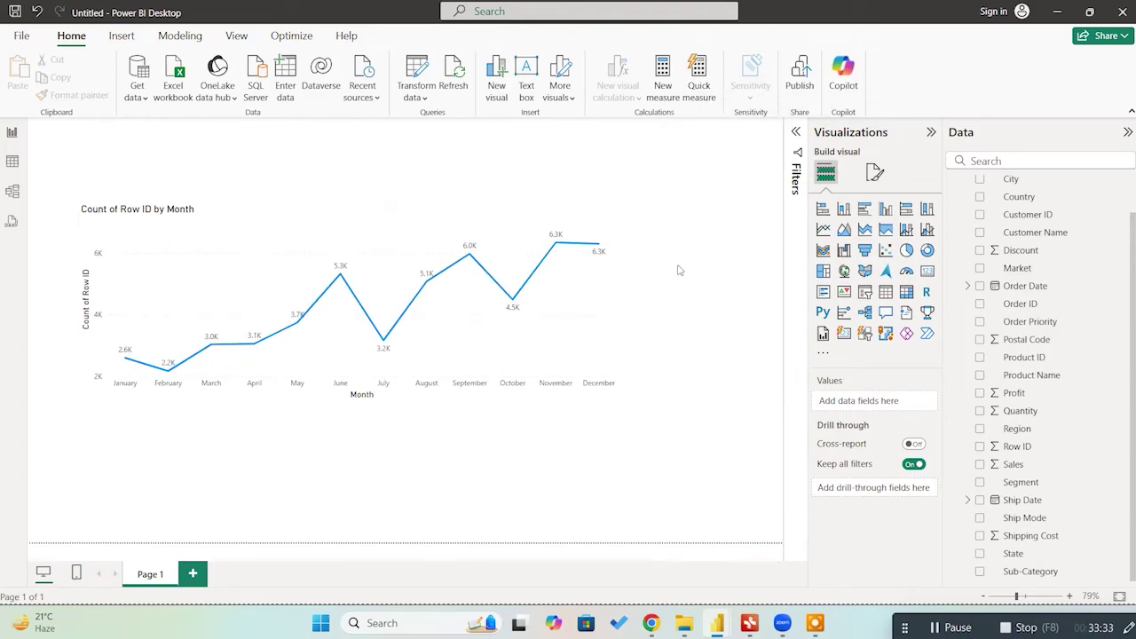
scroll(1002, 299, "up", 3)
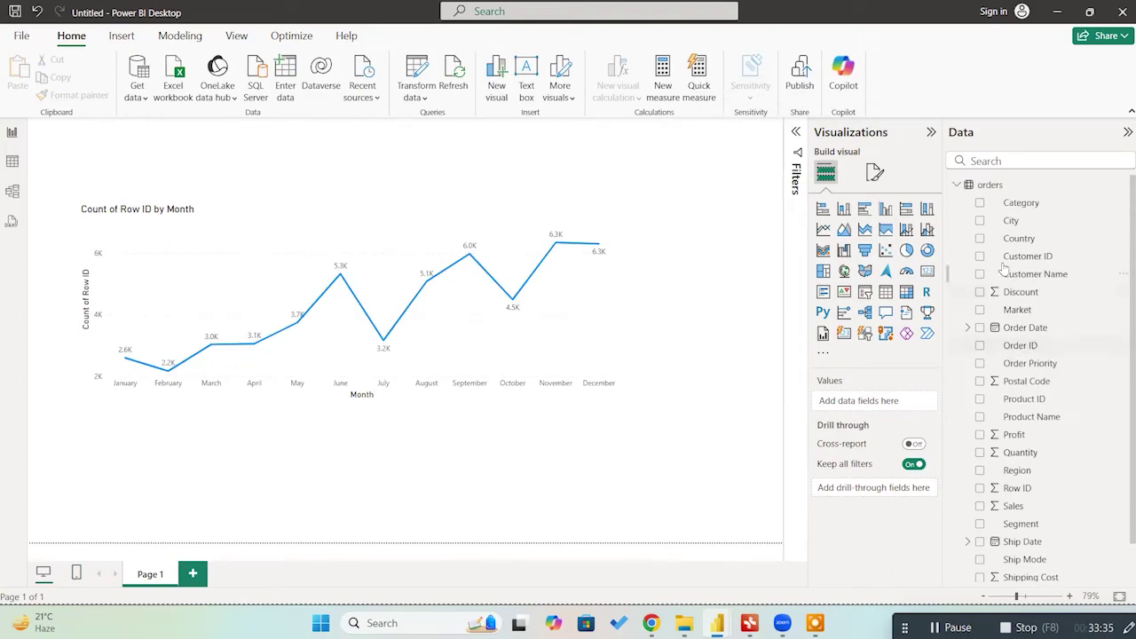
left_click(955, 184)
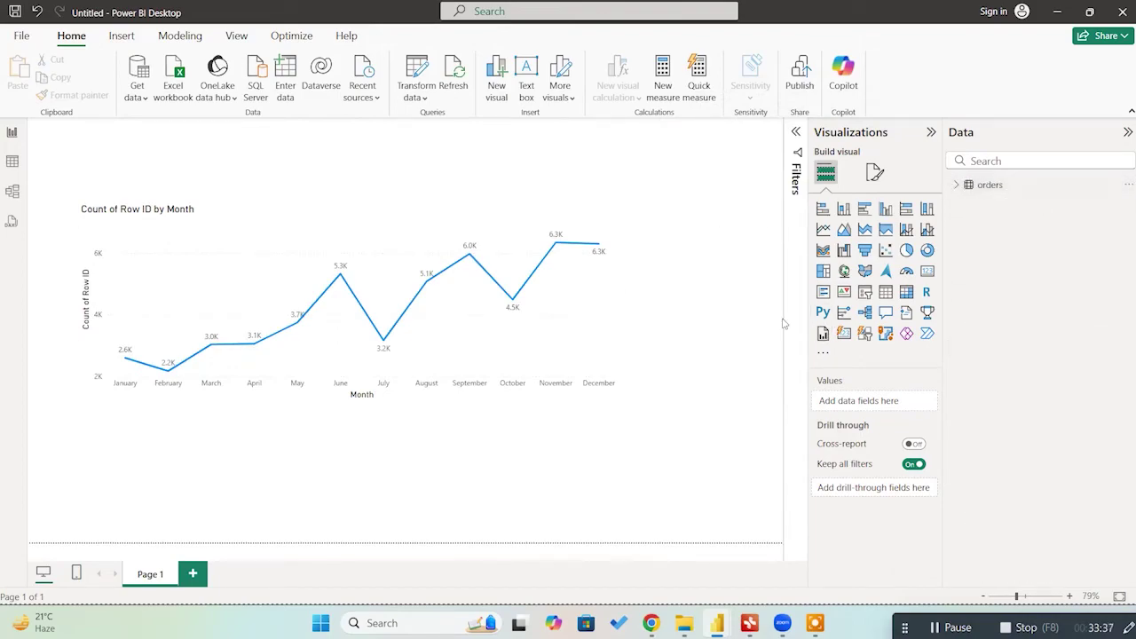
Step: Check the required insights list in the mind map and move the monthly line chart to the report page's upper edge
left_click(281, 223)
left_click(750, 624)
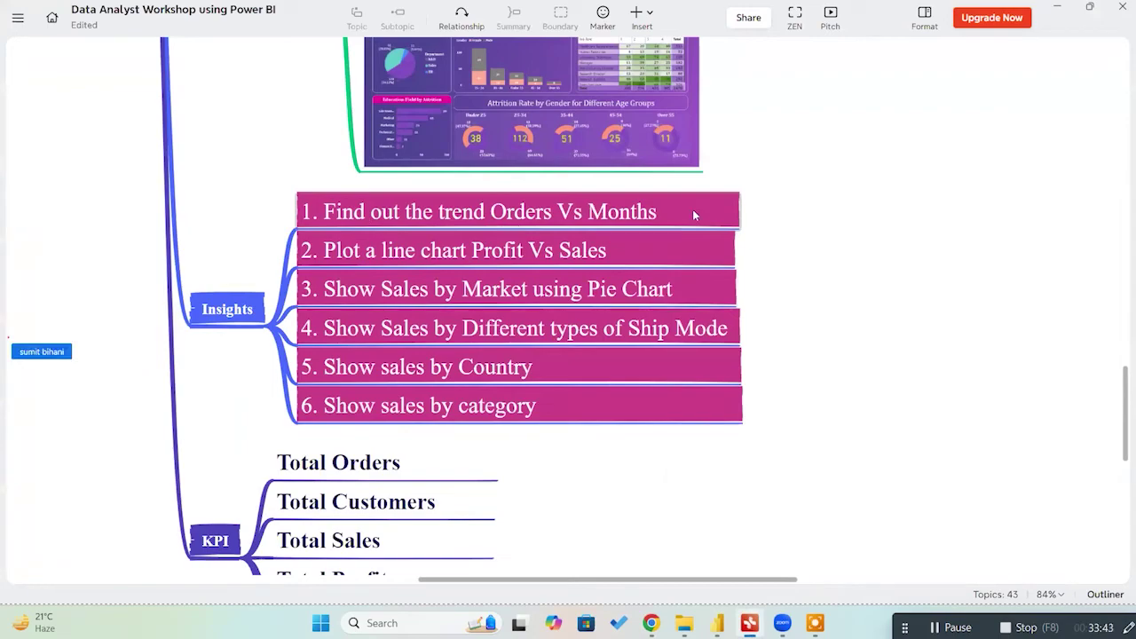
left_click(734, 213)
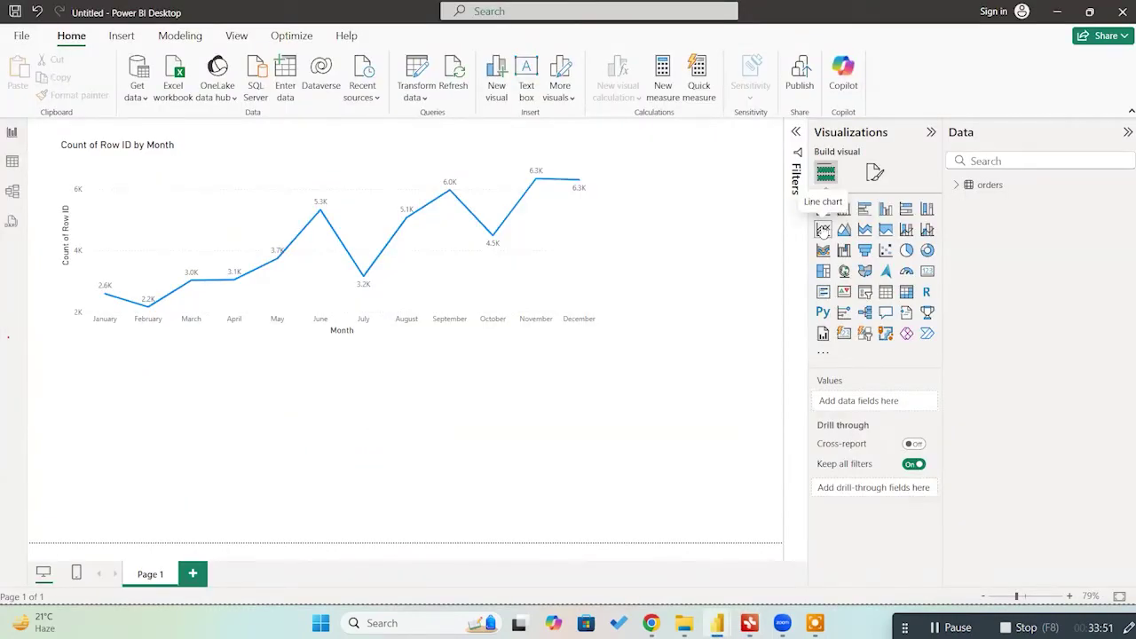
Step: Add a second line chart below the first, with Order Date on the X-axis and the count of Row ID on the Y-axis
left_click(823, 229)
mouse_move(354, 415)
left_mouse_down()
mouse_move(380, 417)
mouse_move(328, 415)
mouse_move(356, 413)
left_mouse_up()
left_click(956, 184)
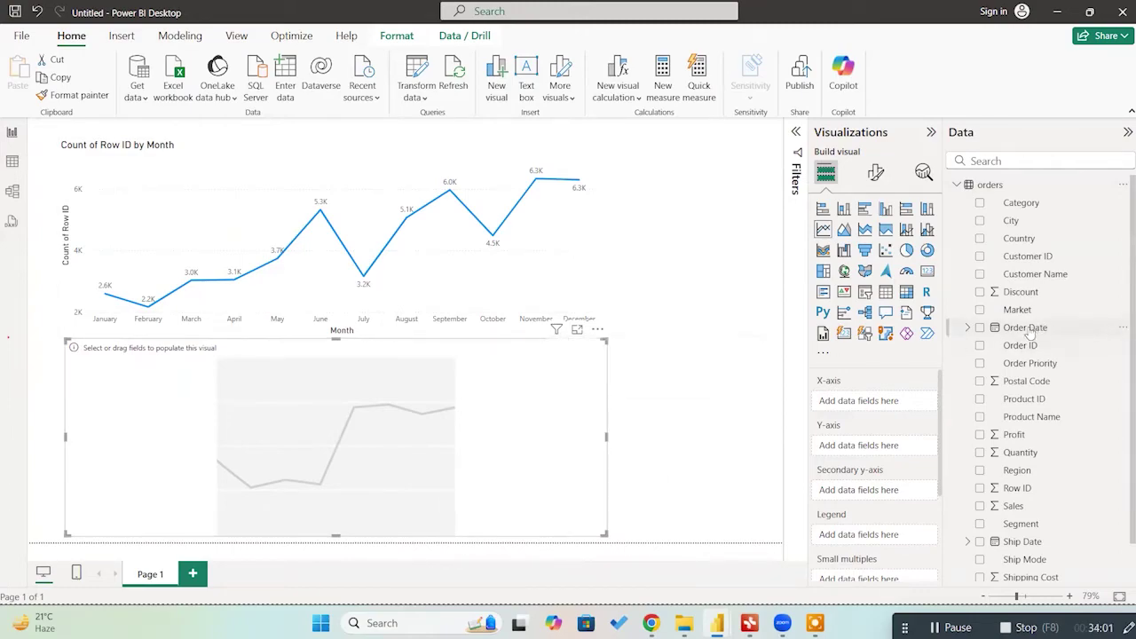
left_click_drag(1032, 330, 325, 417)
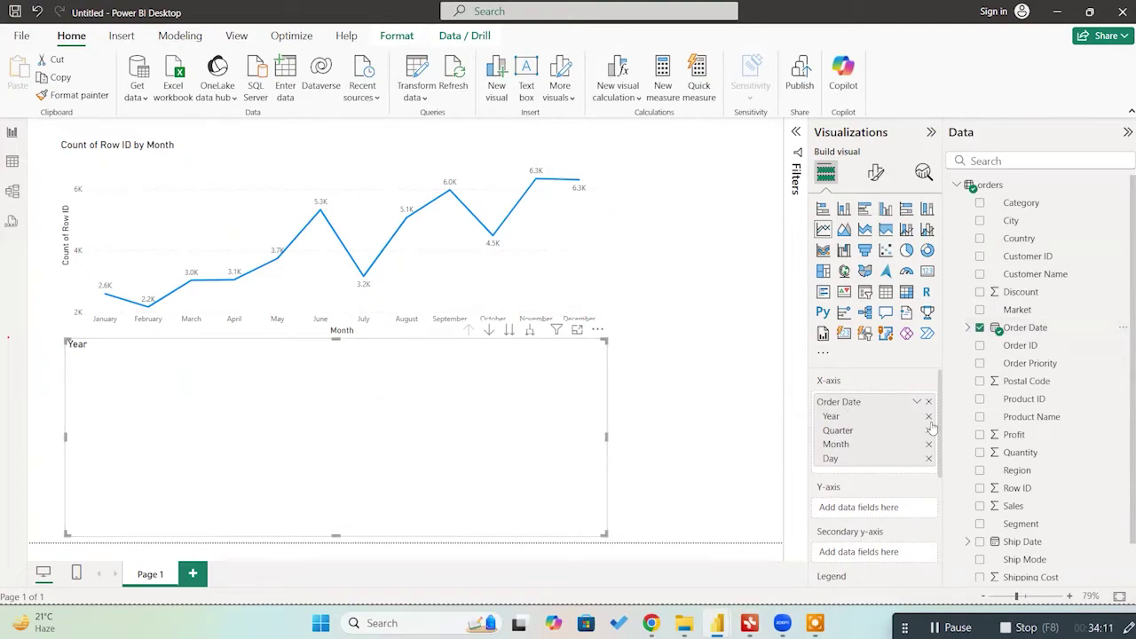
scroll(923, 414, "down", 2)
scroll(1085, 453, "down", 1)
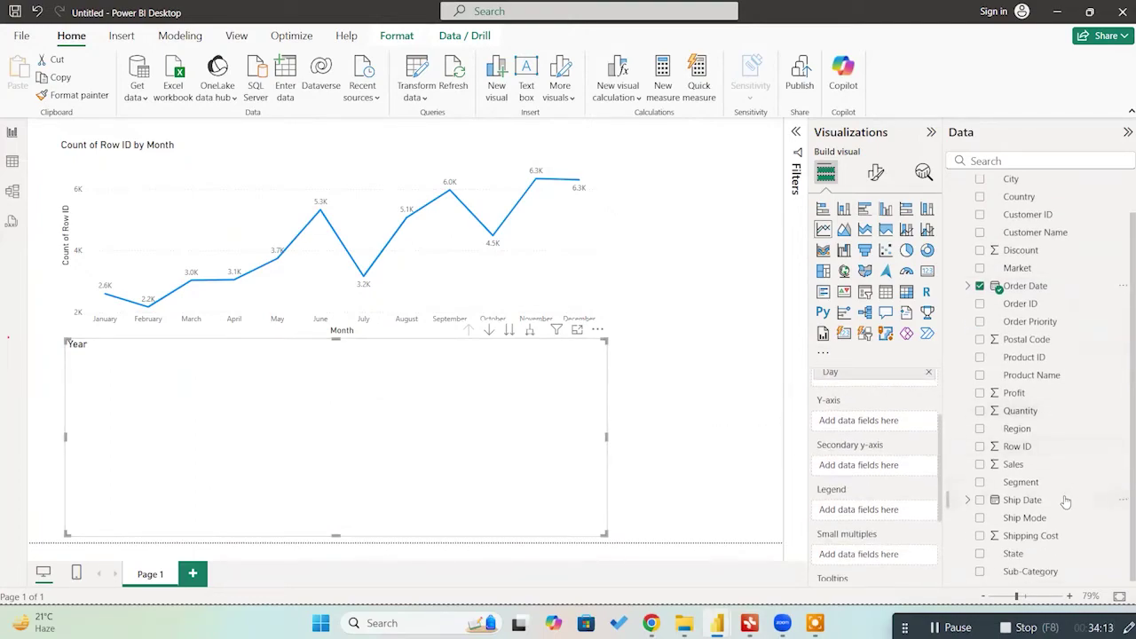
left_click_drag(1019, 448, 381, 468)
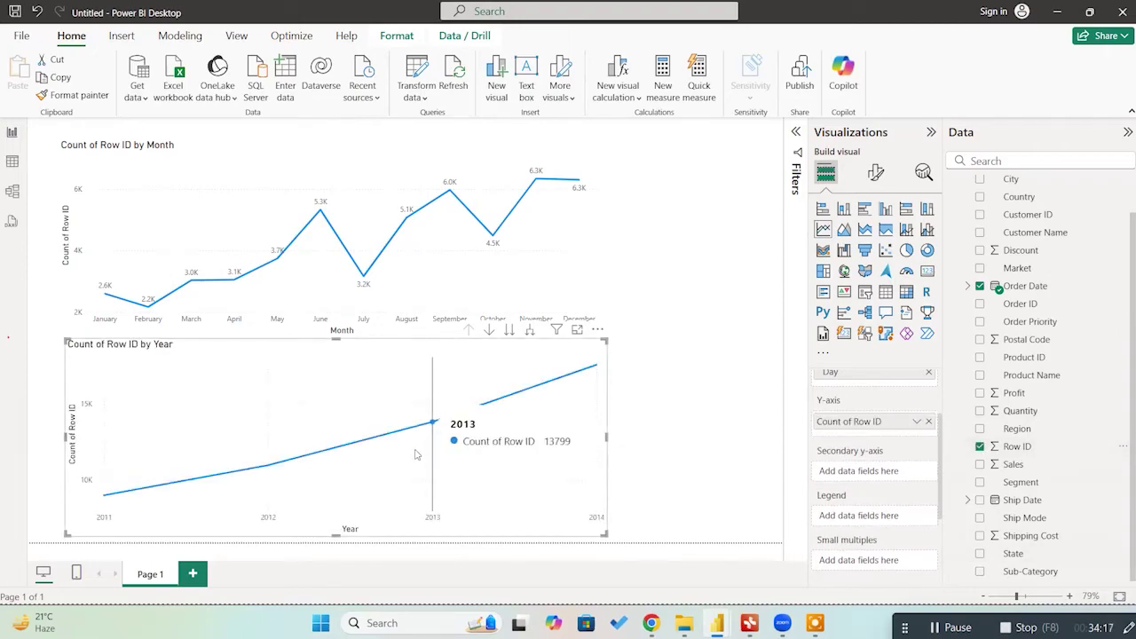
Step: Compare both charts' axis fields and remove Day, Quarter and Year from the second chart's X-axis, keeping only Month
scroll(870, 482, "up", 1)
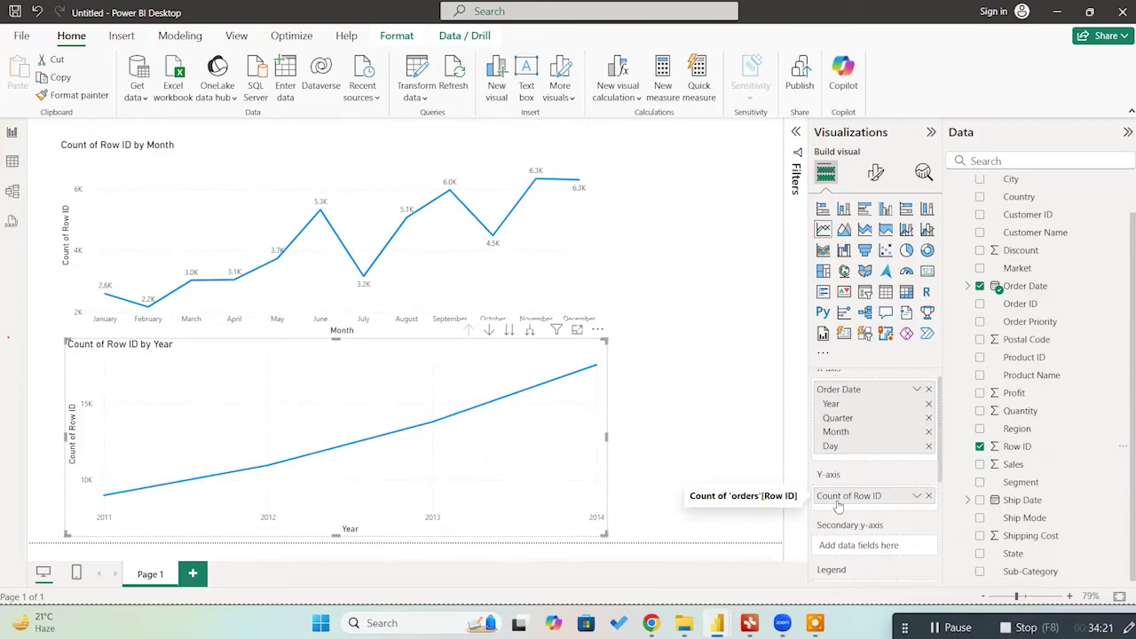
scroll(850, 501, "up", 1)
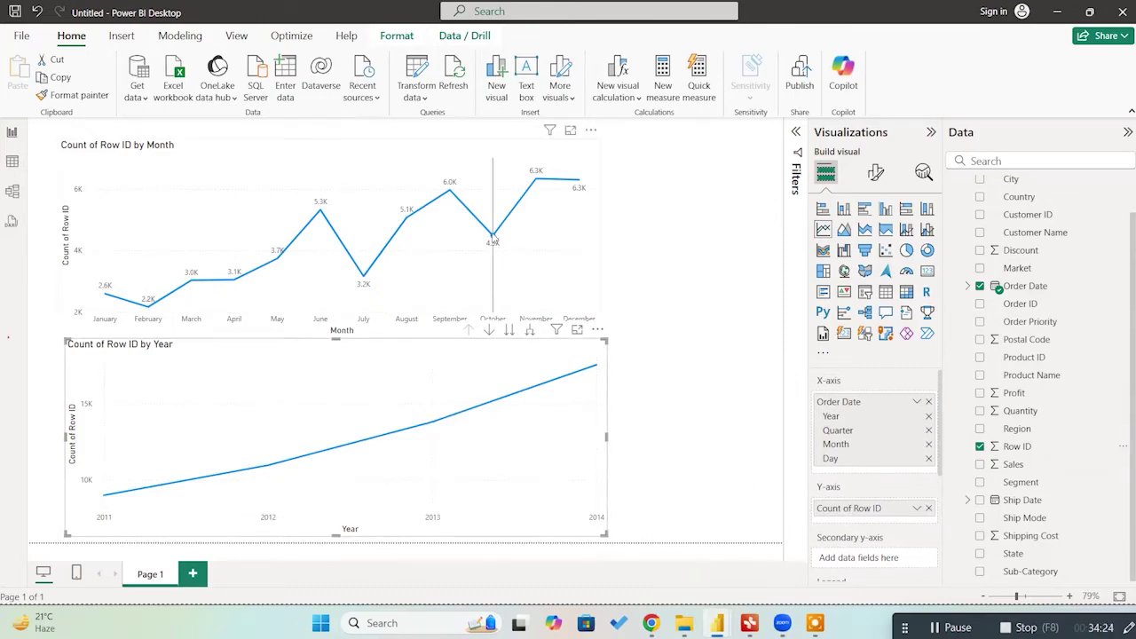
left_click(511, 161)
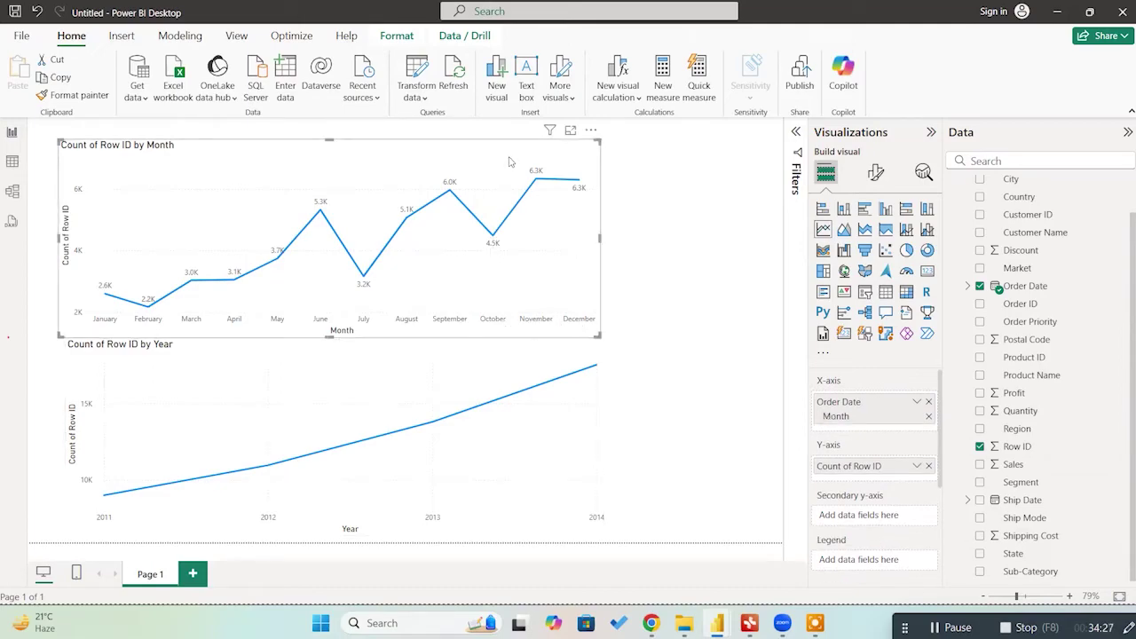
left_click(584, 448)
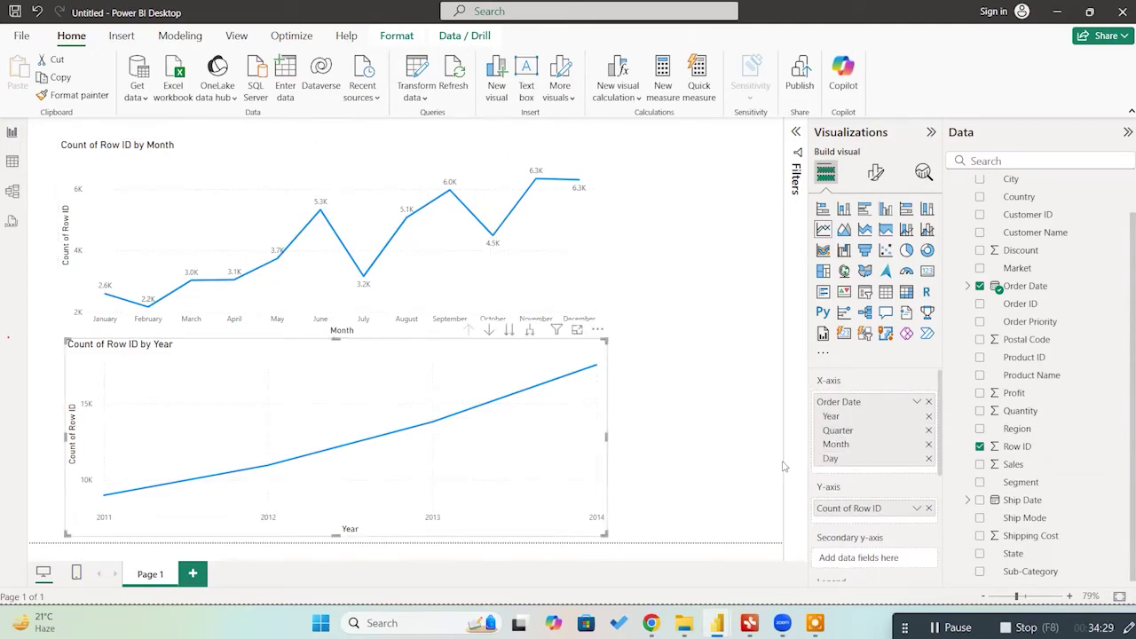
left_click(930, 459)
left_click(928, 430)
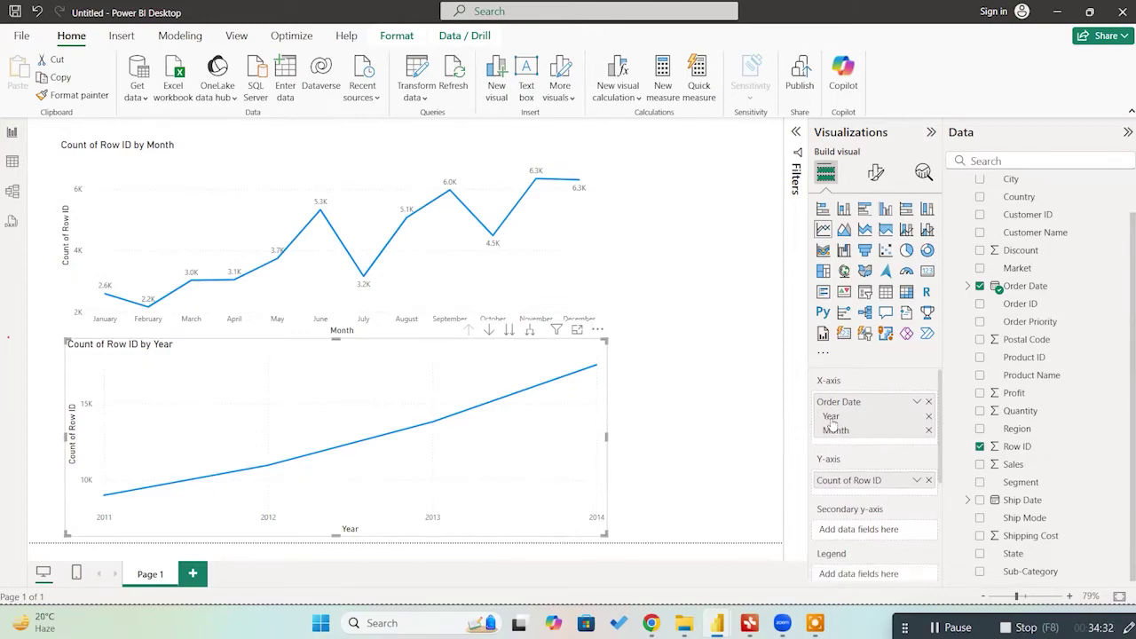
left_click(929, 417)
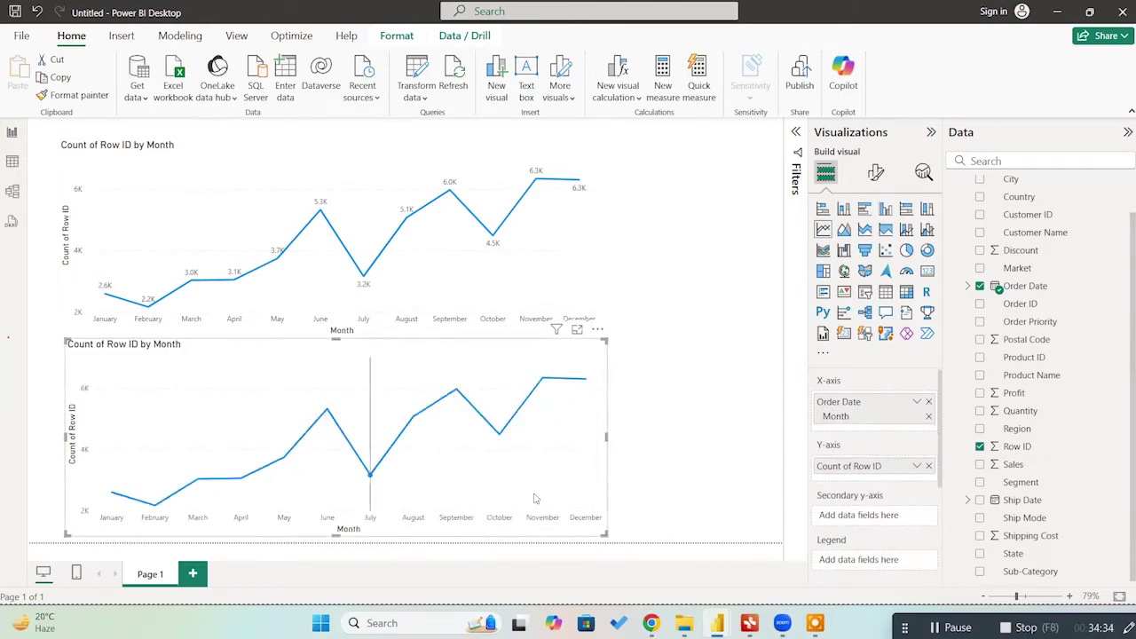
Step: Delete the second line chart from the page
left_click(701, 423)
left_click(595, 364)
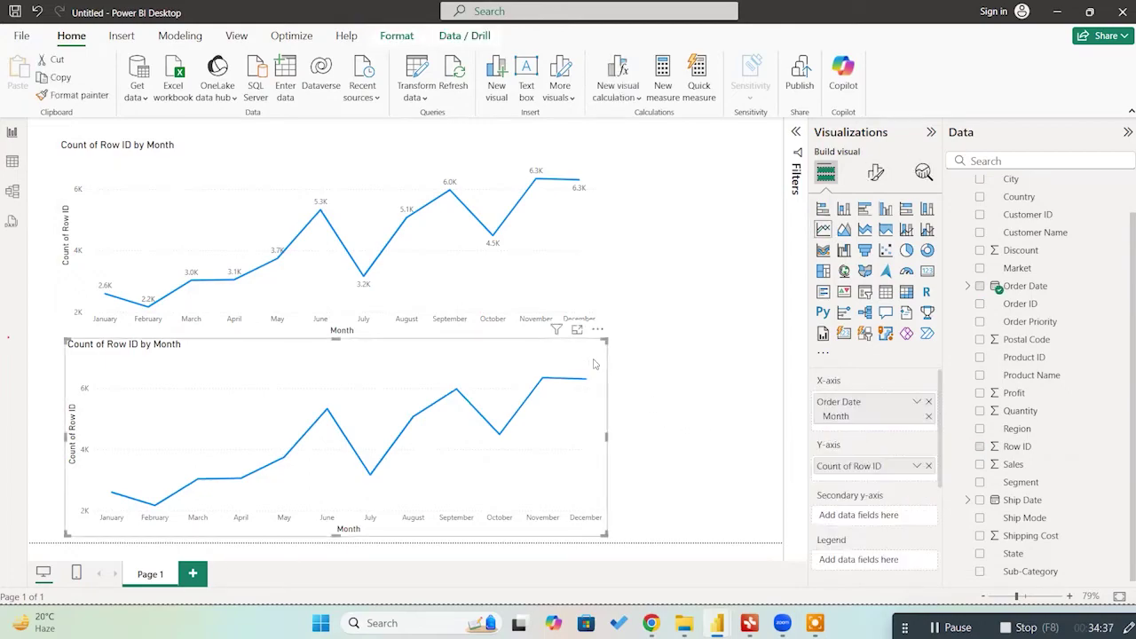
key("Delete")
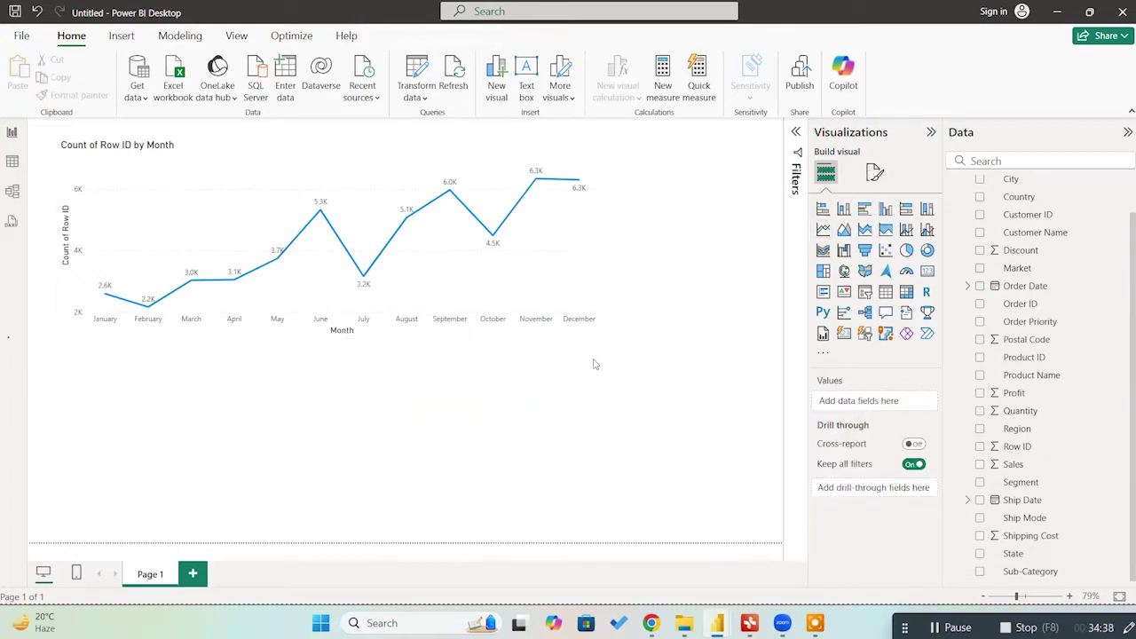
Step: Move the remaining line chart down towards the page's middle and turn off its horizontal gridlines
left_click(558, 229)
left_click_drag(550, 223, 542, 307)
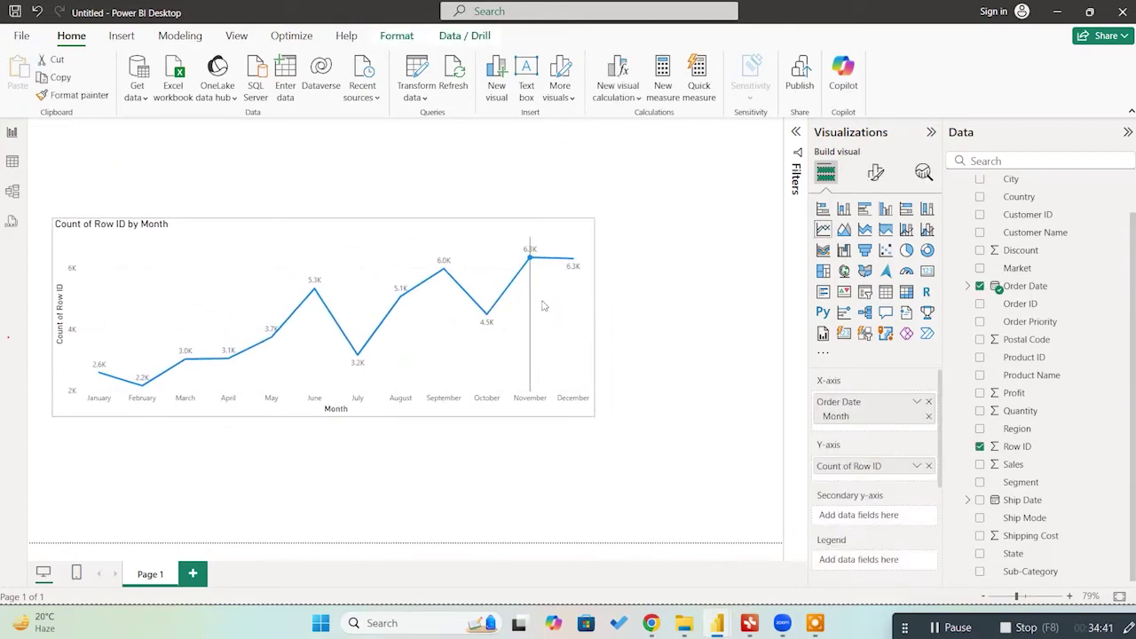
left_click(877, 172)
scroll(884, 427, "down", 2)
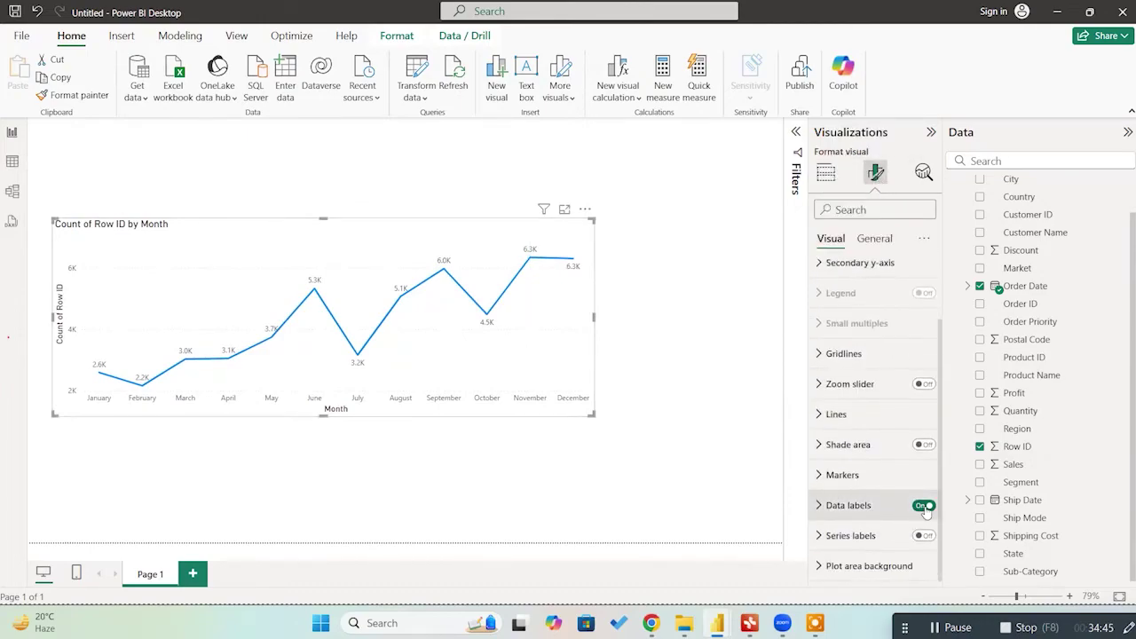
scroll(894, 520, "up", 2)
left_click(874, 427)
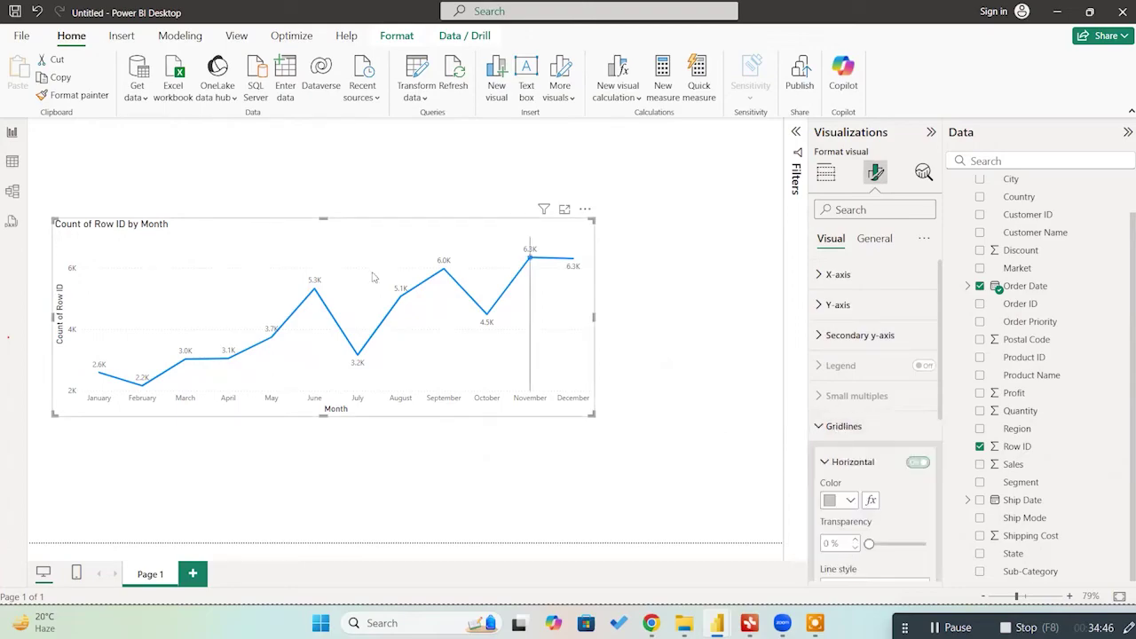
left_click(920, 462)
Step: Change the chart's line color to orange
scroll(910, 466, "down", 4)
left_click(855, 438)
scroll(854, 440, "down", 2)
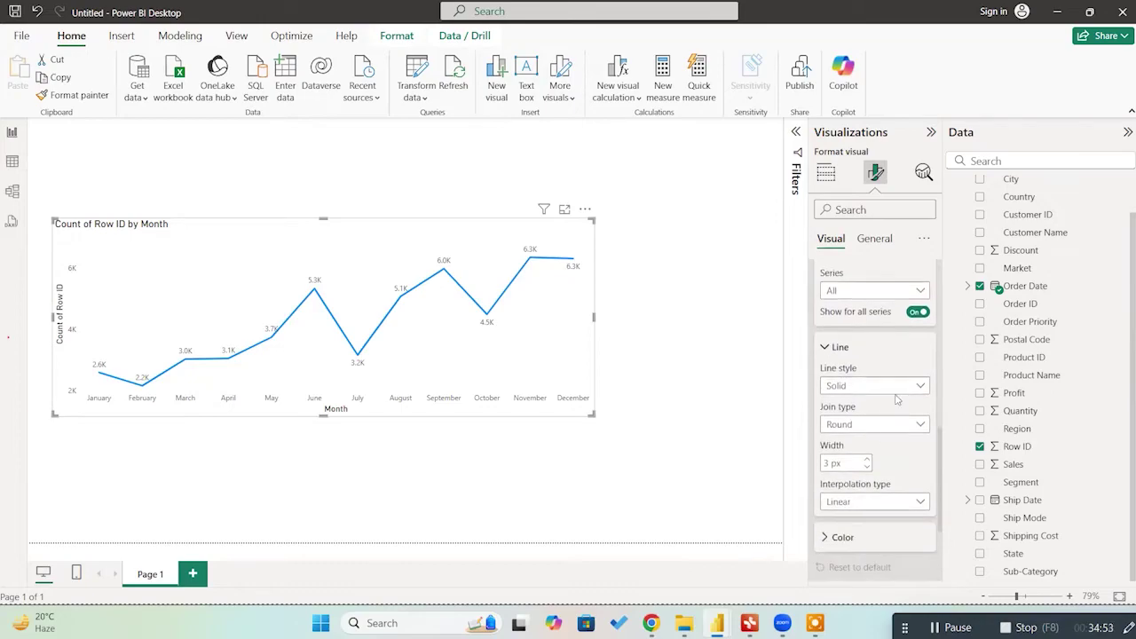
scroll(894, 413, "down", 2)
scroll(894, 413, "down", 2)
left_click(836, 395)
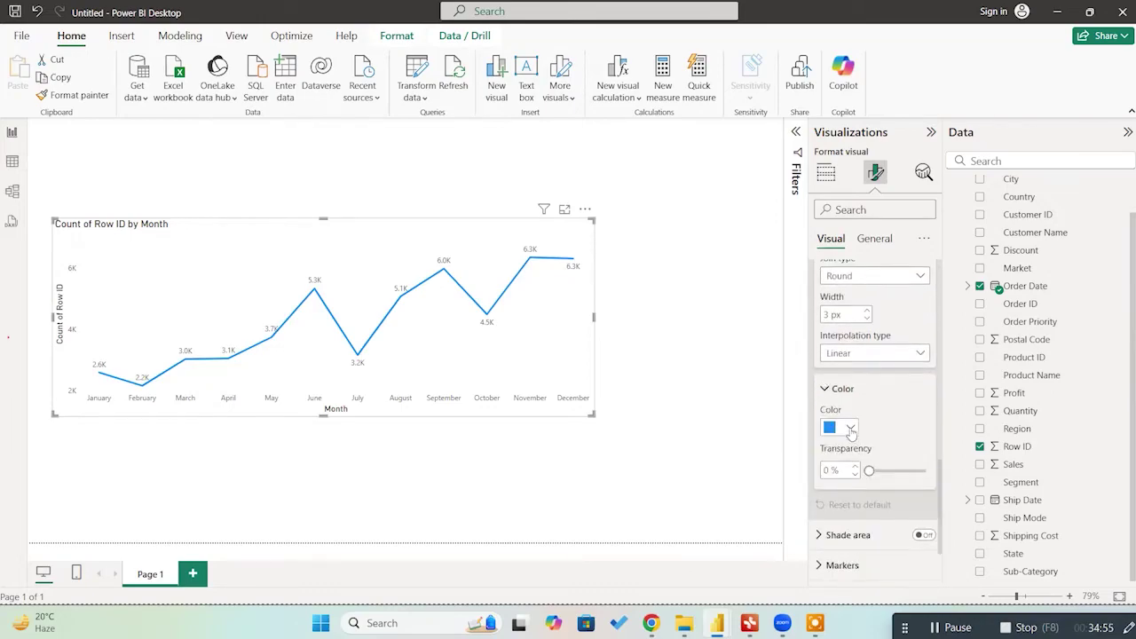
left_click(849, 430)
left_click(925, 191)
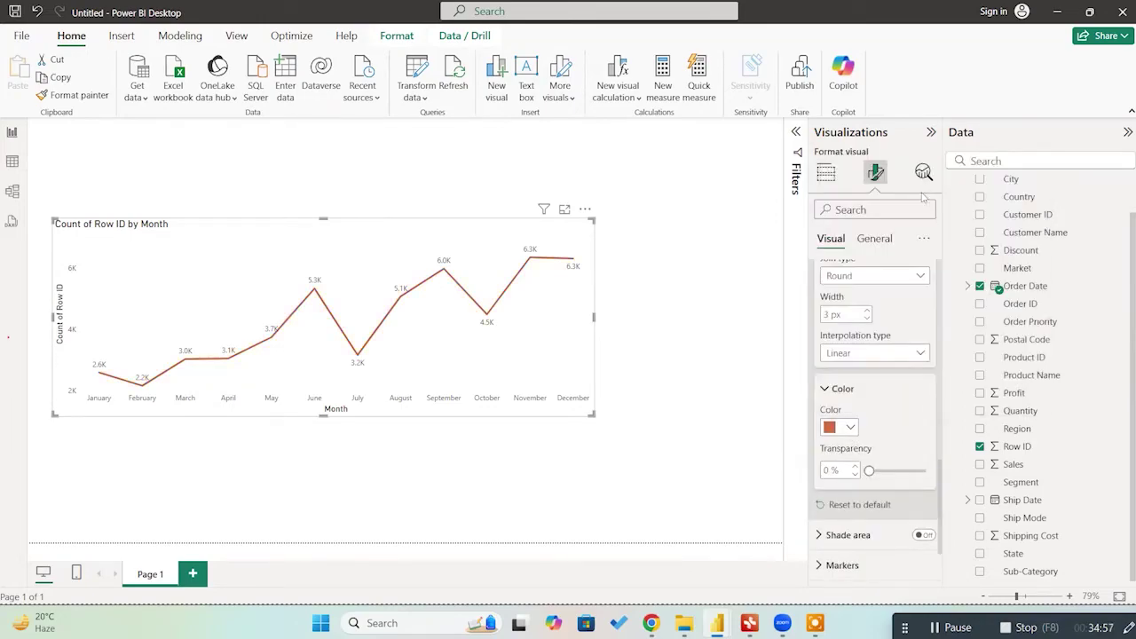
Step: Show markers for all categories on the line and set their size to 8 px
scroll(893, 435, "down", 1)
left_click(848, 473)
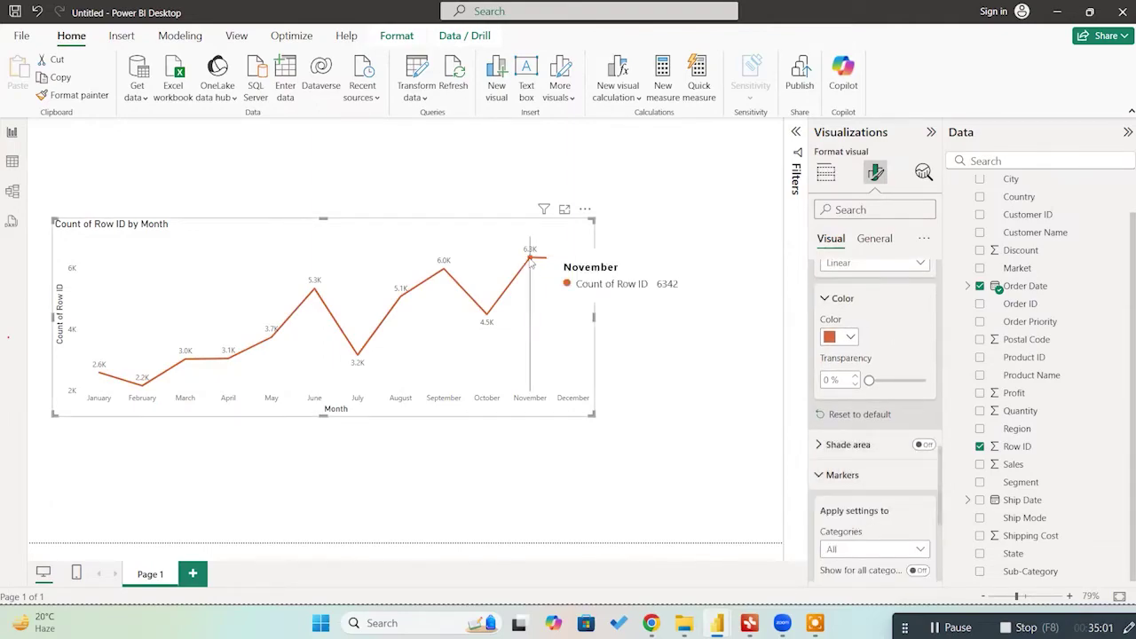
scroll(833, 434, "down", 2)
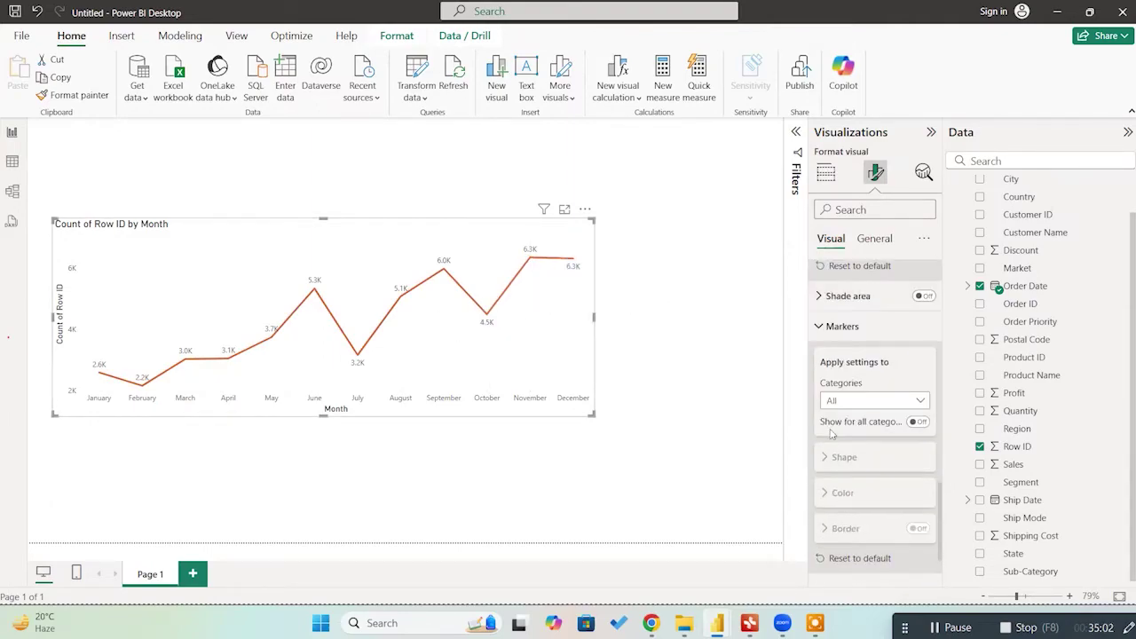
left_click(841, 326)
left_click(854, 471)
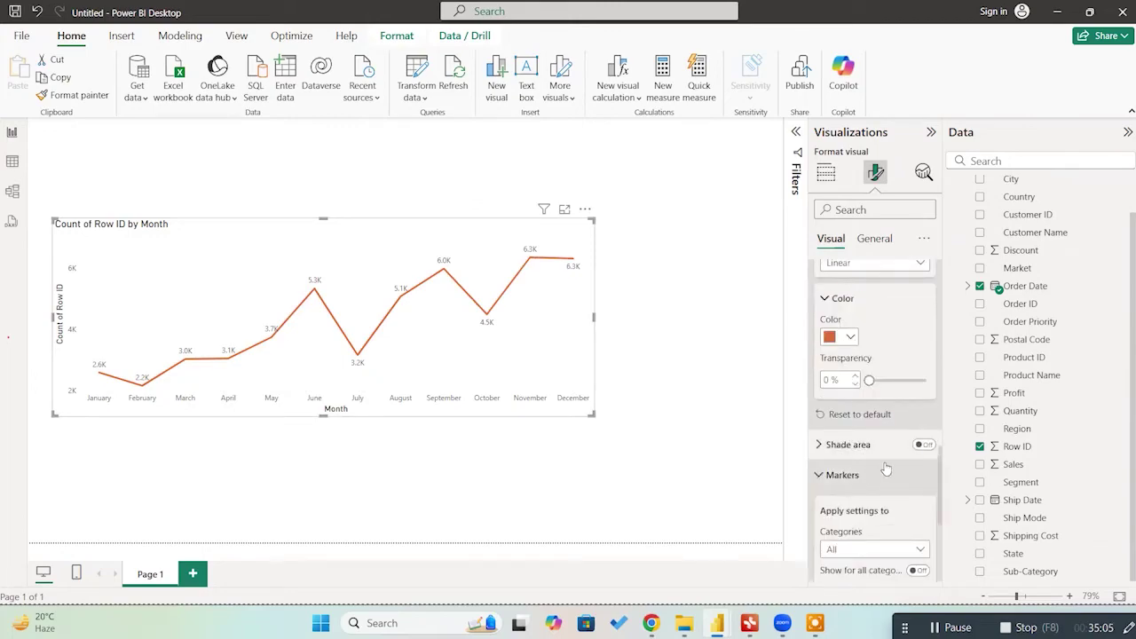
scroll(910, 435, "down", 2)
scroll(920, 430, "down", 1)
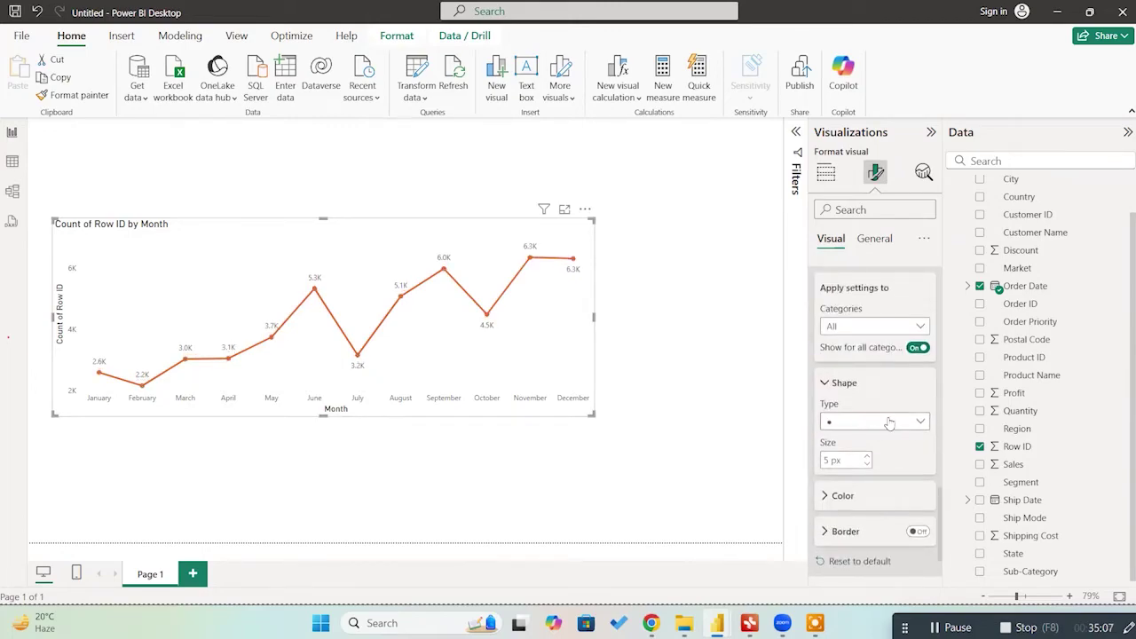
scroll(865, 418, "down", 1)
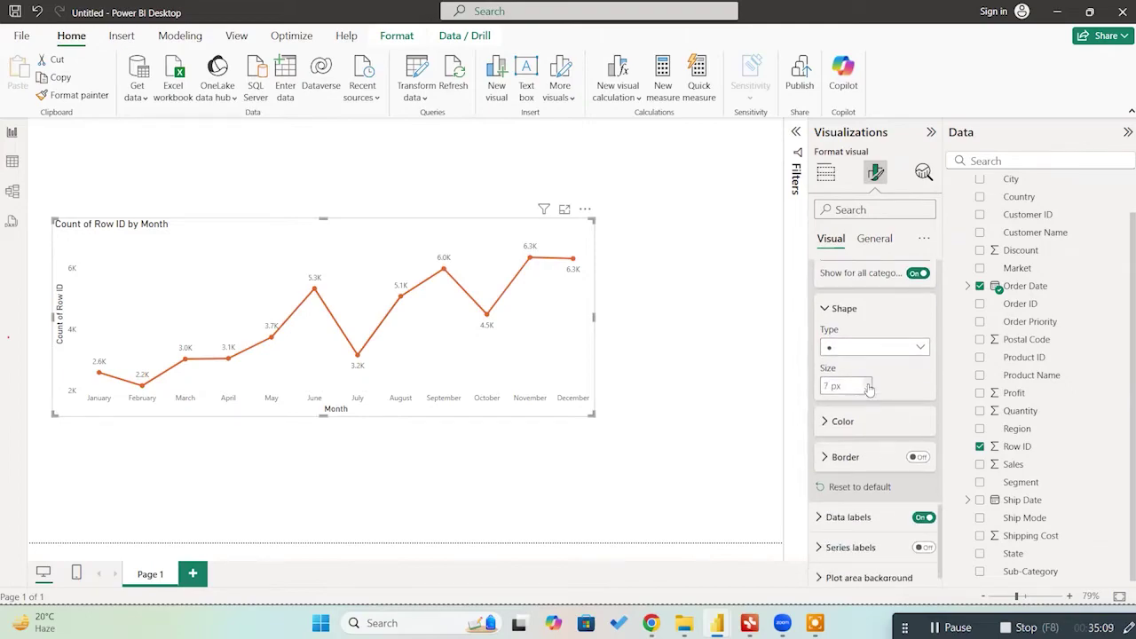
left_click(869, 388)
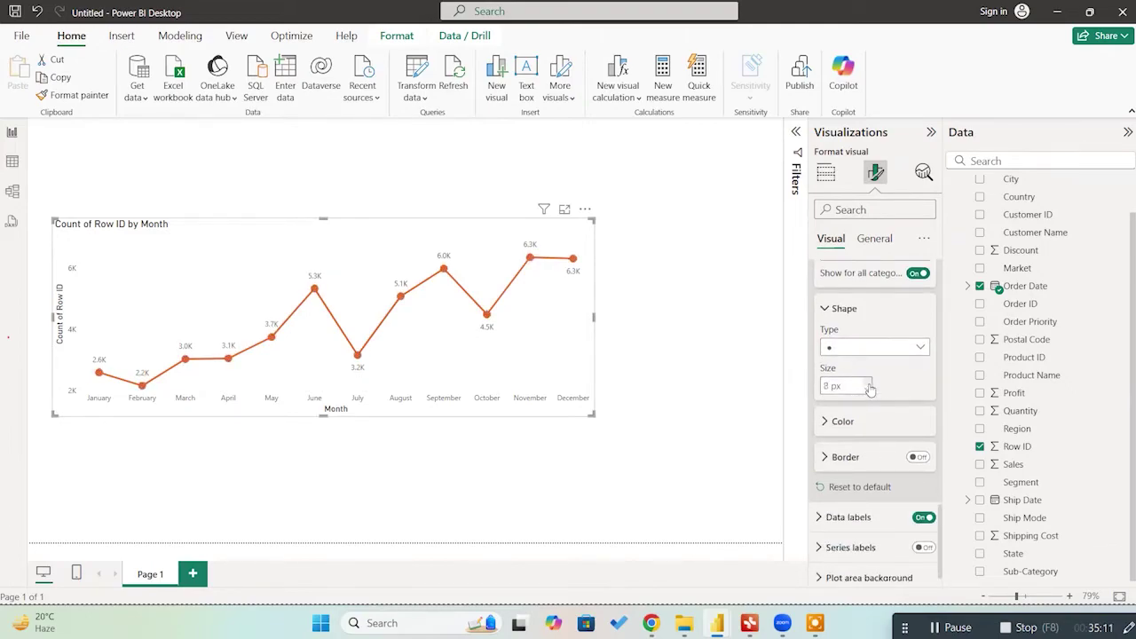
left_click(732, 388)
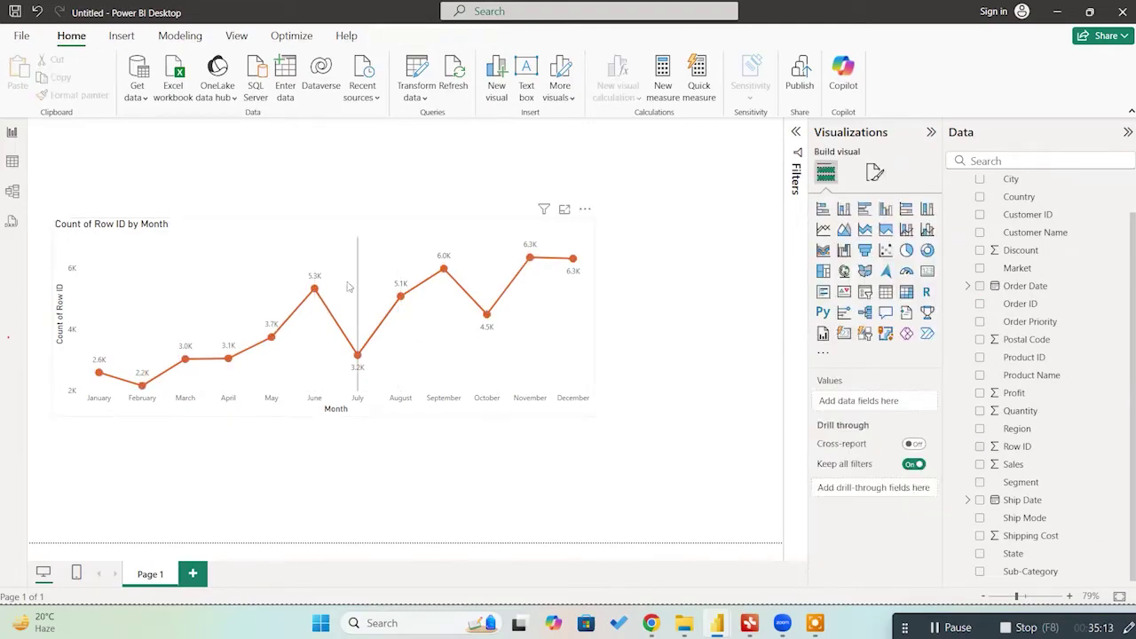
Step: Open the X-axis format settings of the line chart
left_click(385, 244)
left_click(877, 173)
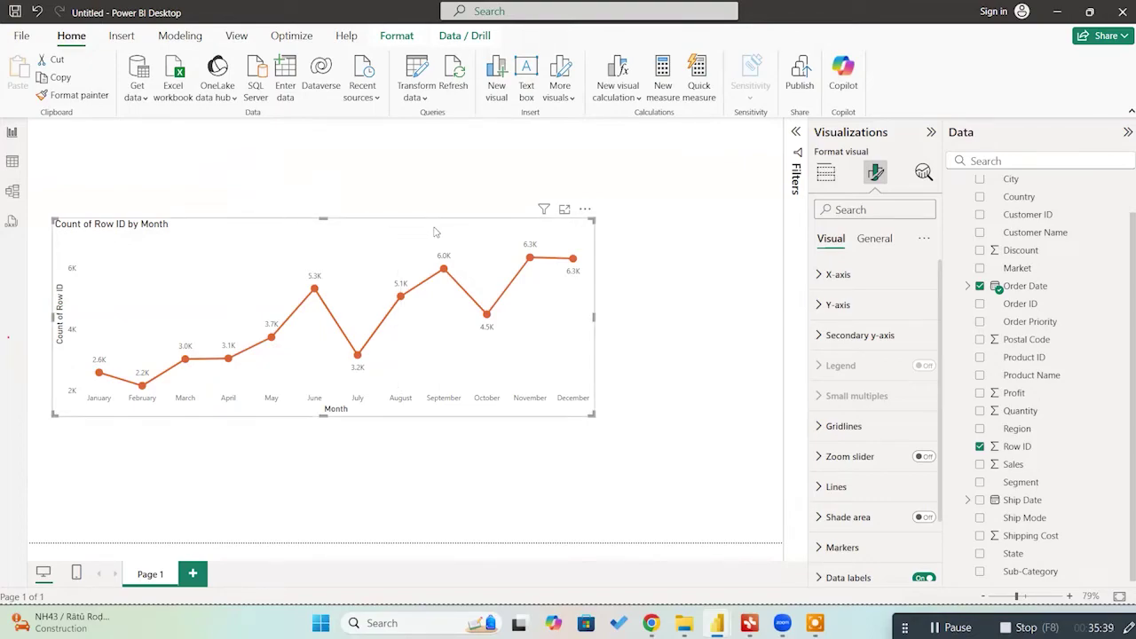
left_click(826, 172)
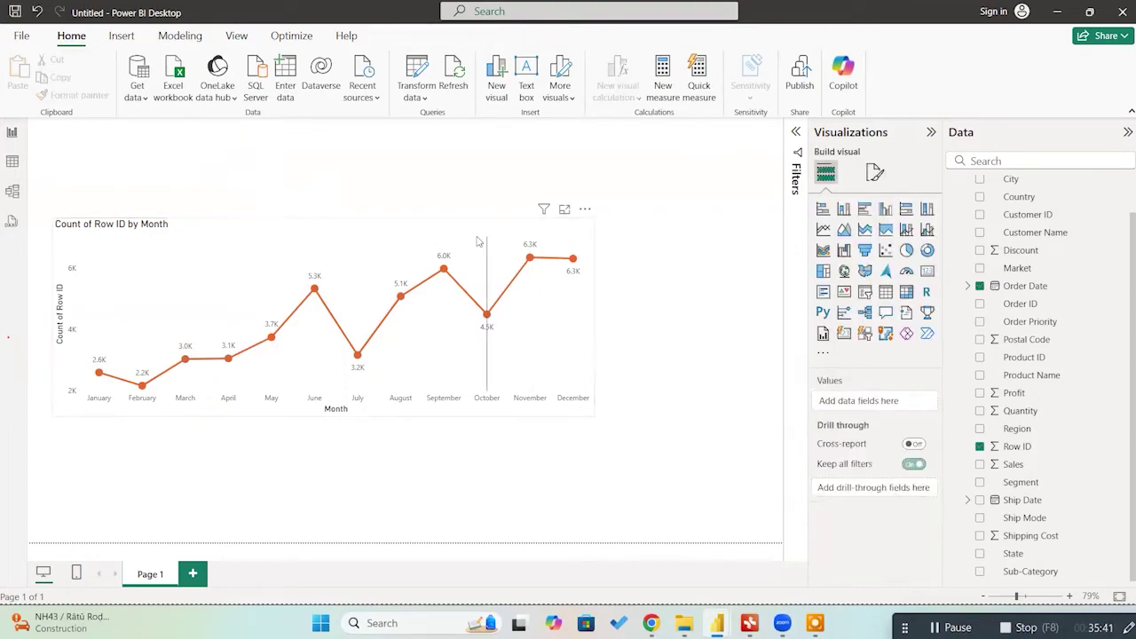
left_click(876, 172)
left_click(835, 275)
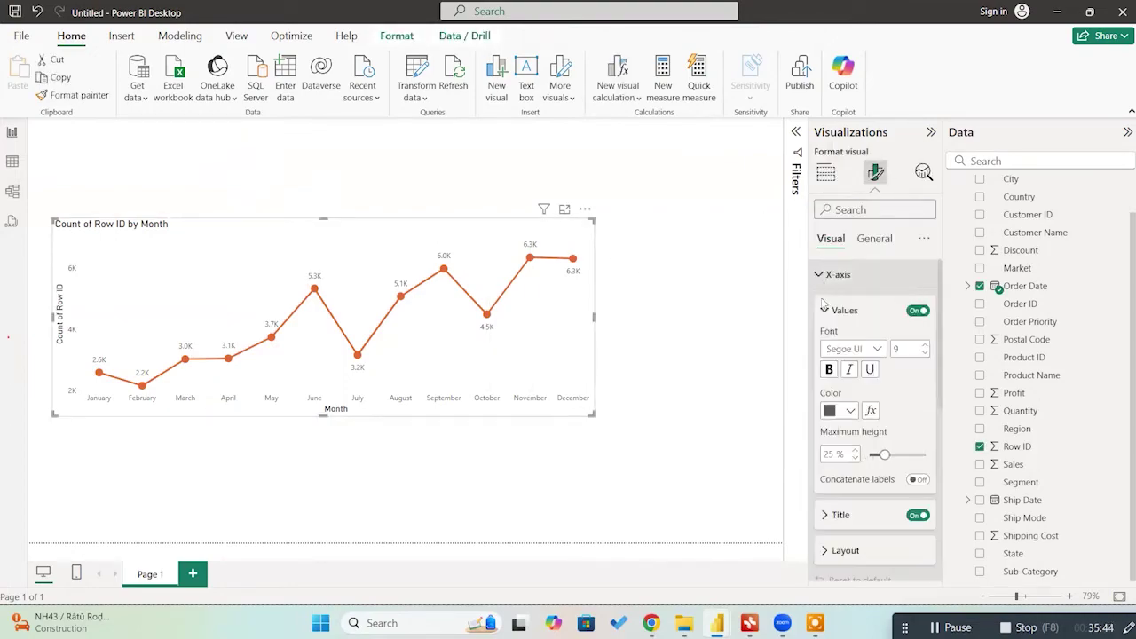
Step: Switch the X-axis values off and on again to compare the chart with and without month labels
left_click(918, 313)
left_click(918, 312)
left_click(918, 312)
left_click(917, 313)
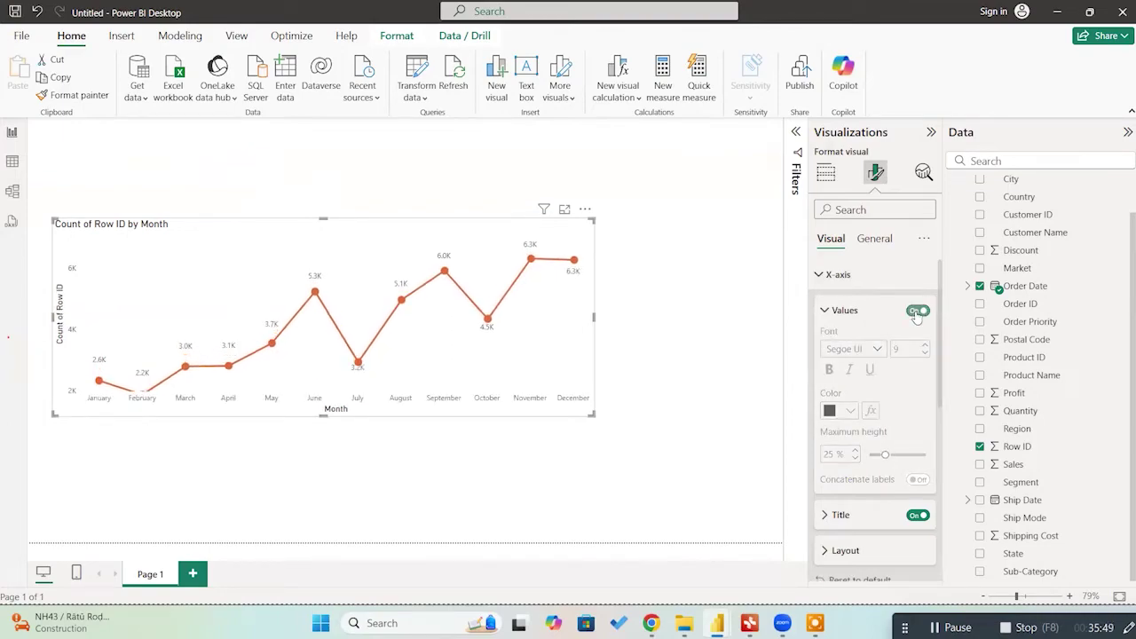
left_click(918, 313)
left_click(918, 313)
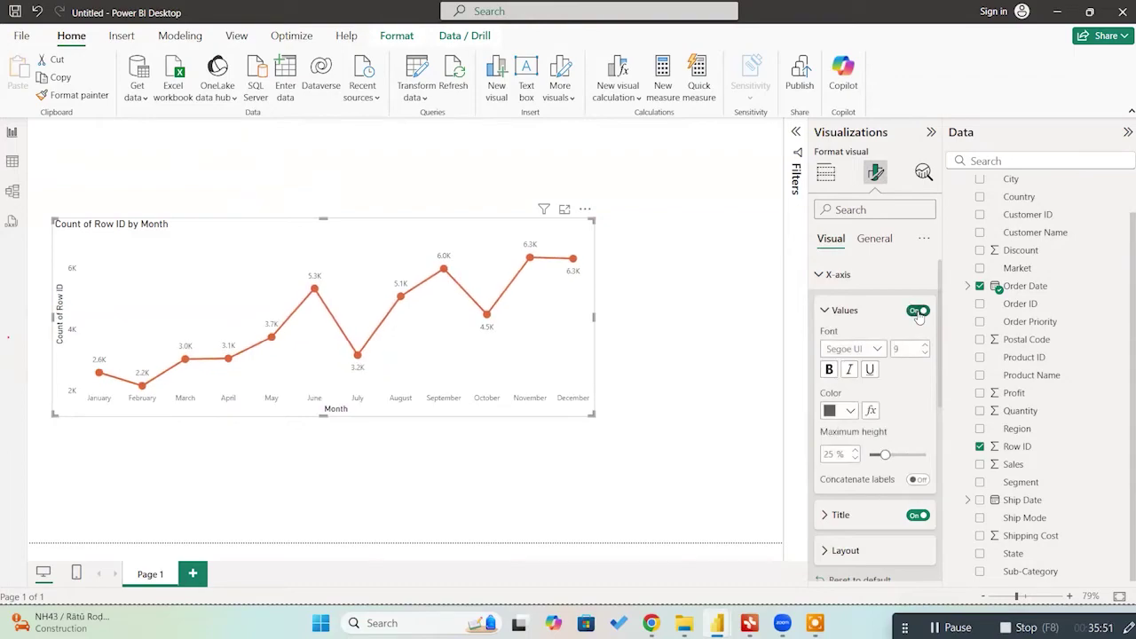
Step: Format the X-axis values in bold, black Cambria and turn off the X-axis title
scroll(882, 304, "down", 1)
left_click(878, 275)
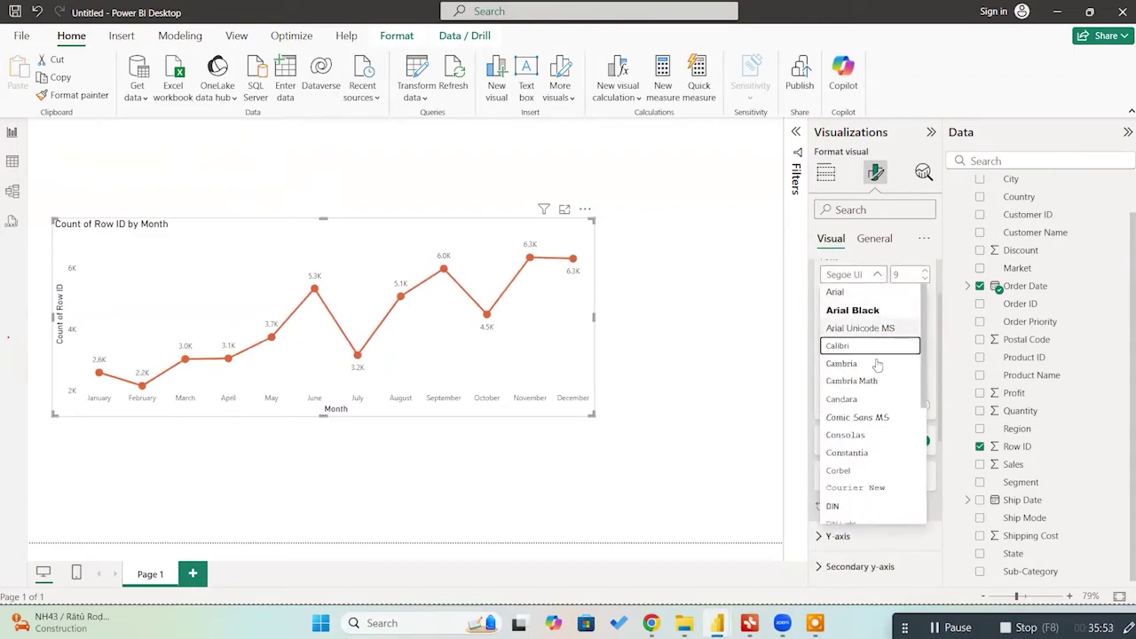
left_click(848, 353)
left_click(831, 295)
left_click(851, 337)
left_click(858, 97)
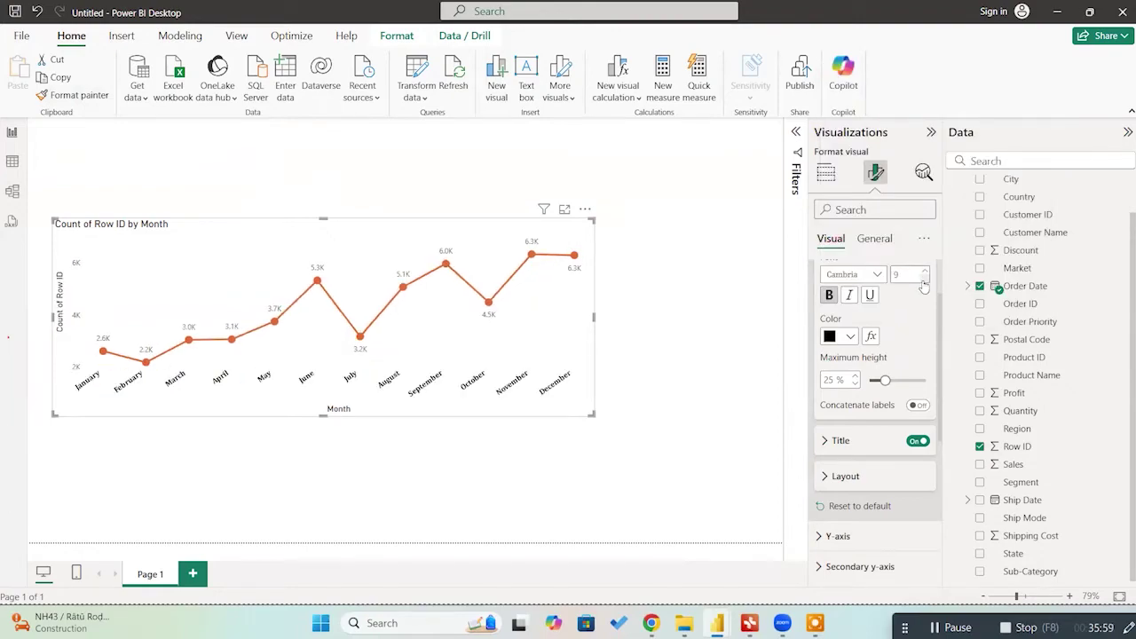
left_click(919, 440)
scroll(882, 444, "up", 1)
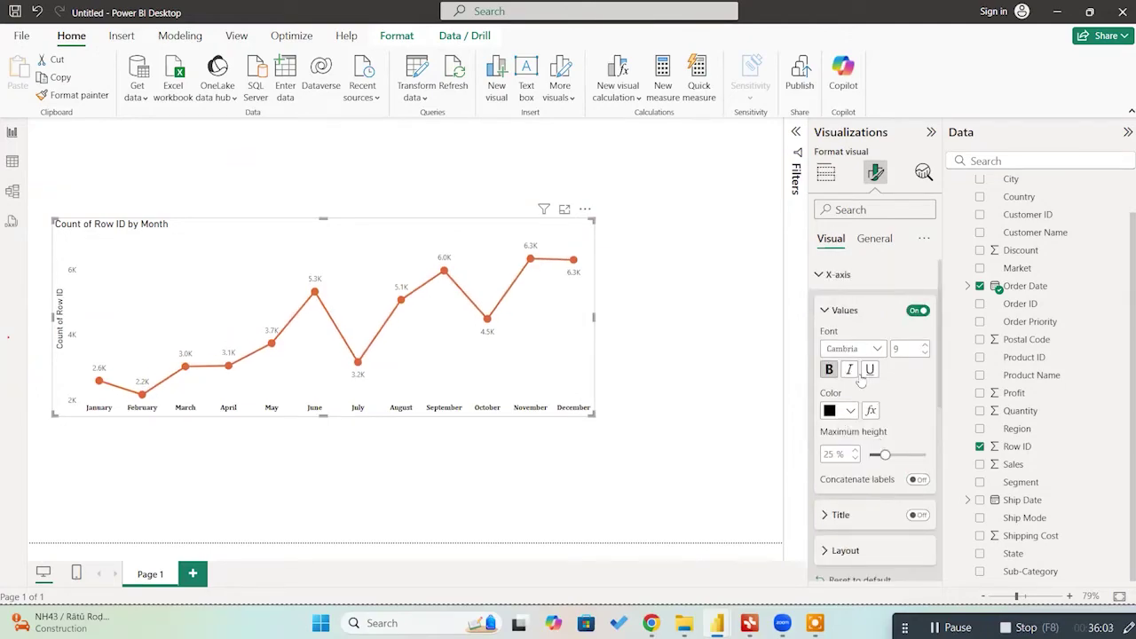
left_click(826, 310)
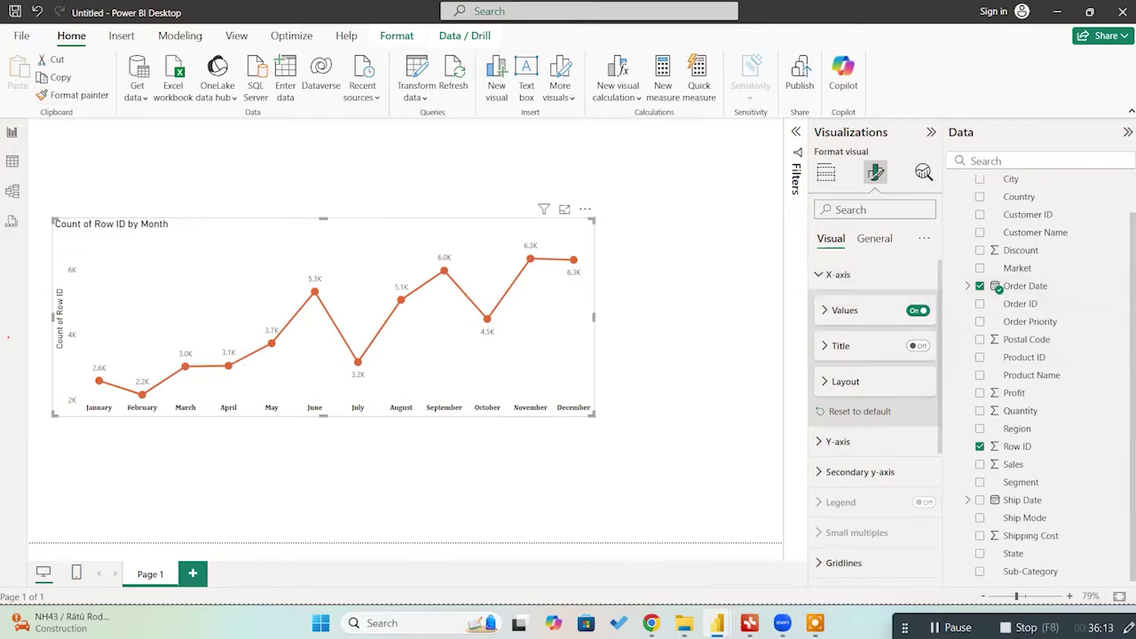
key("F9")
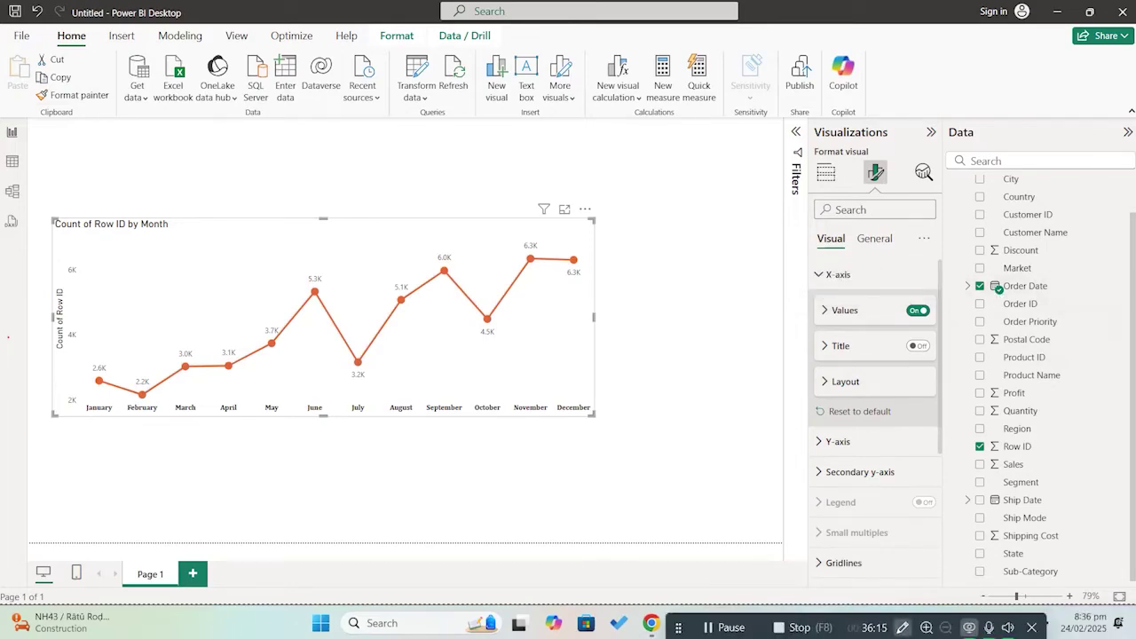
left_click(585, 256)
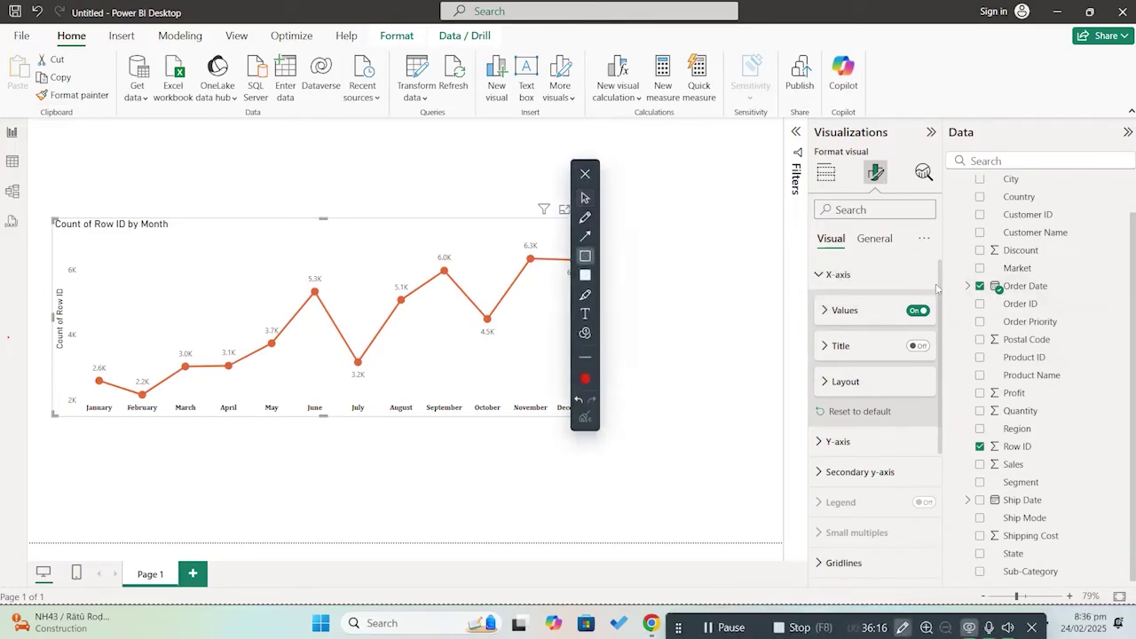
left_click_drag(982, 275, 1005, 300)
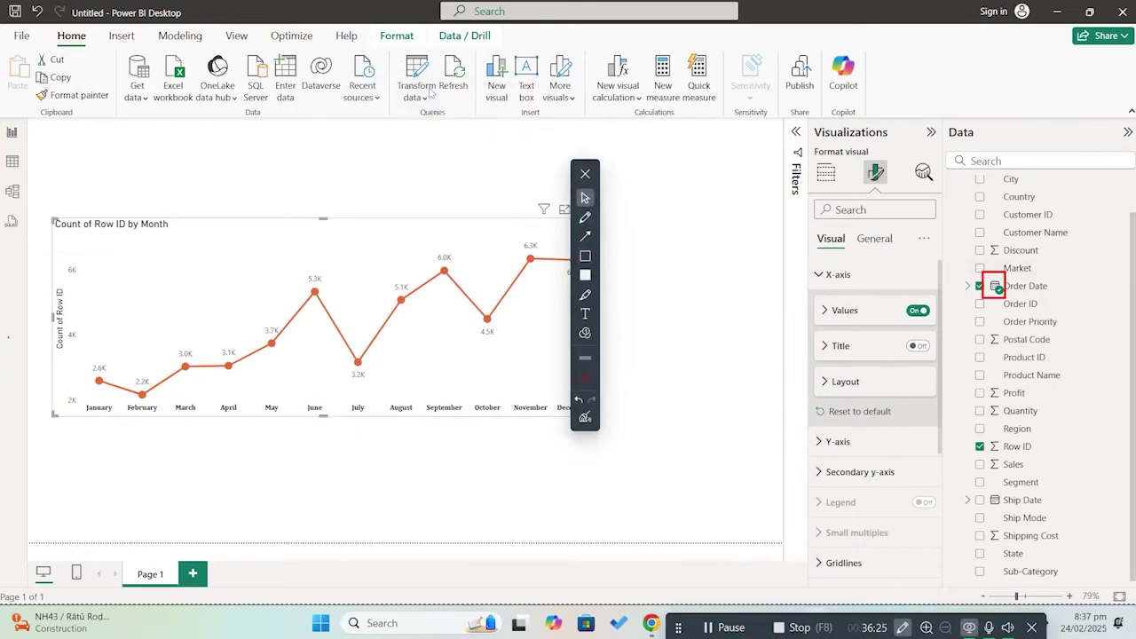
left_click(585, 255)
left_click_drag(394, 43, 474, 136)
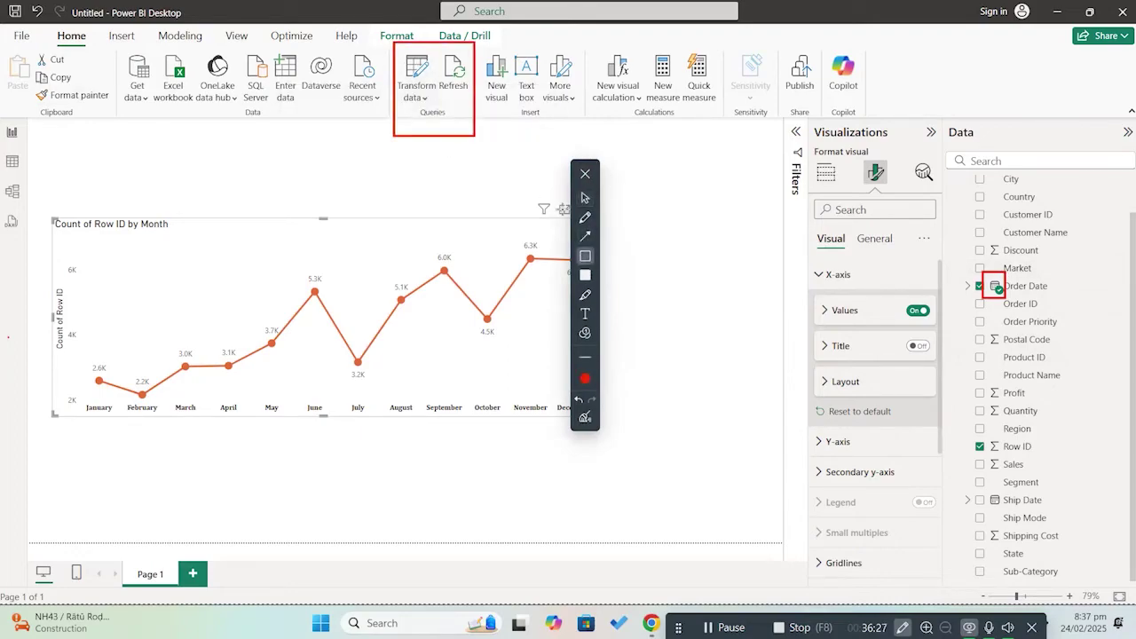
left_click(585, 198)
Step: Open the orders query in Power Query Editor, inspect the data type choices of the Order Date column, and close the editor
left_click(417, 69)
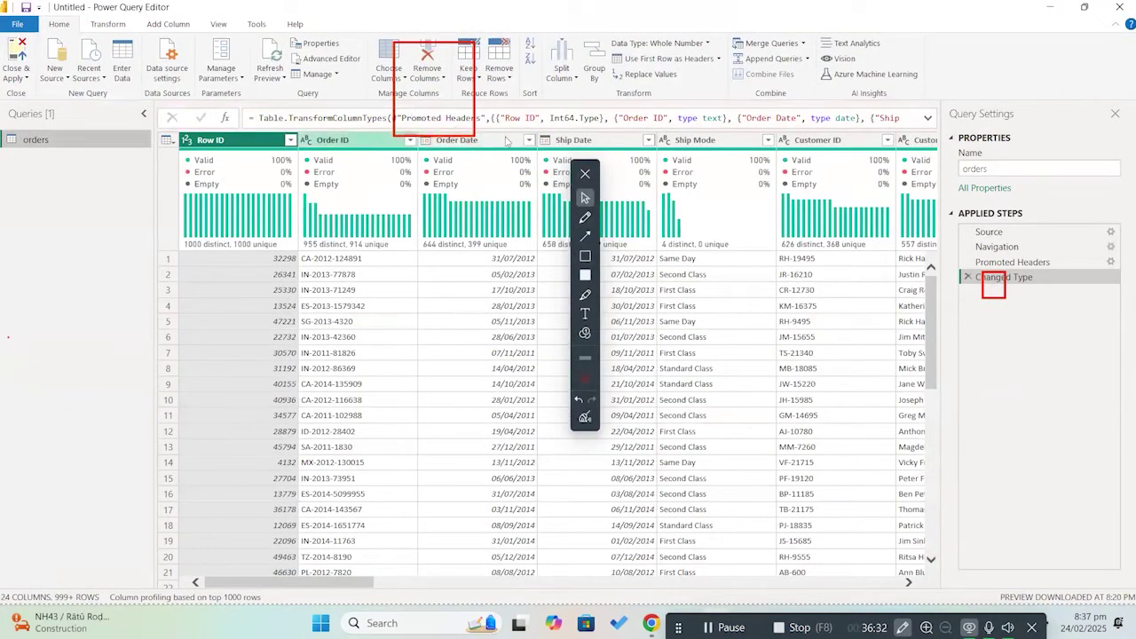
left_click(586, 418)
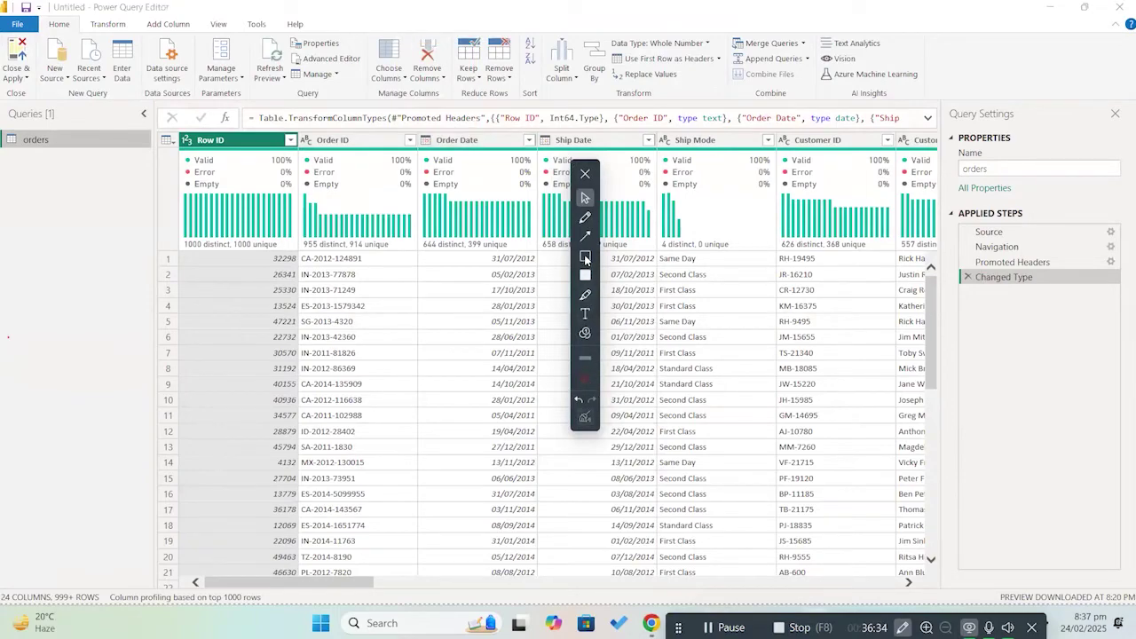
left_click(586, 256)
left_click_drag(412, 116, 537, 154)
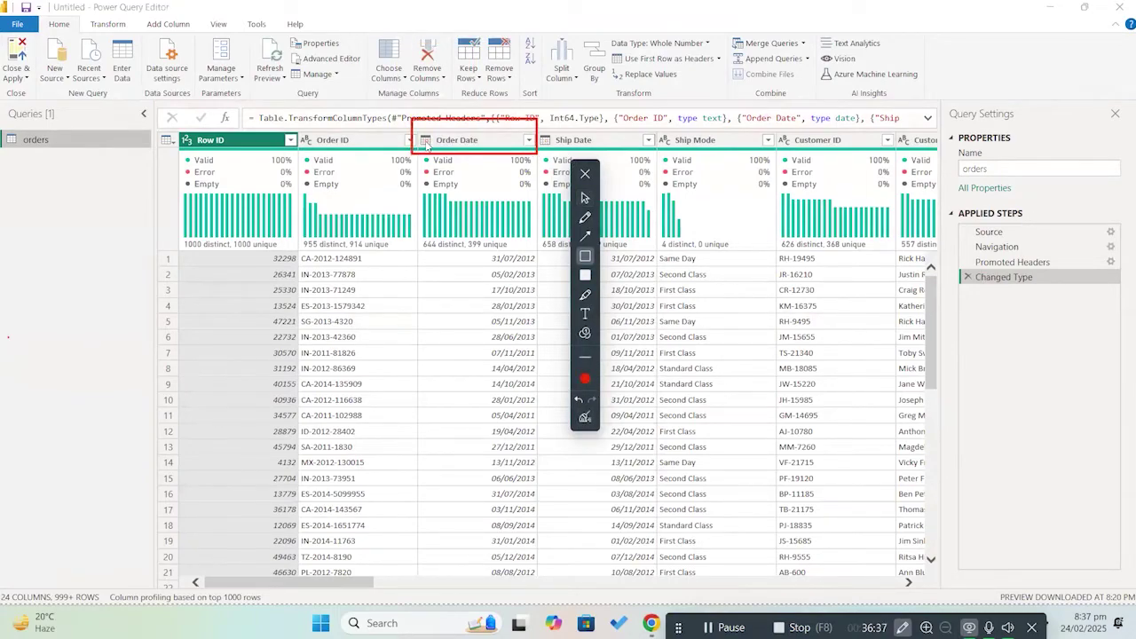
left_click(585, 197)
left_click(426, 141)
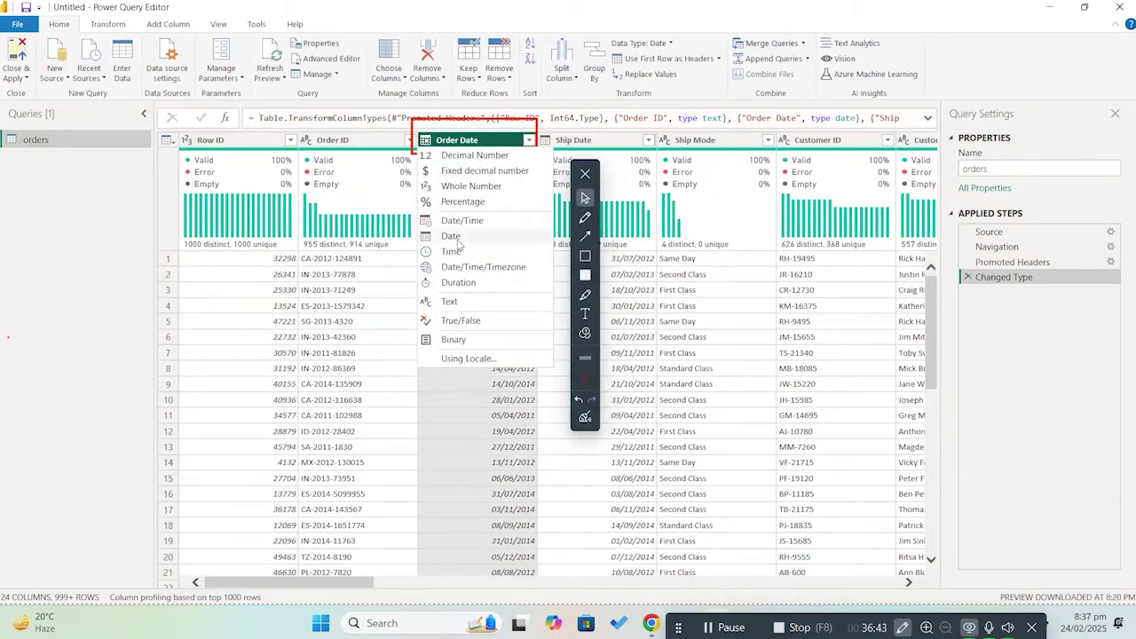
left_click(585, 173)
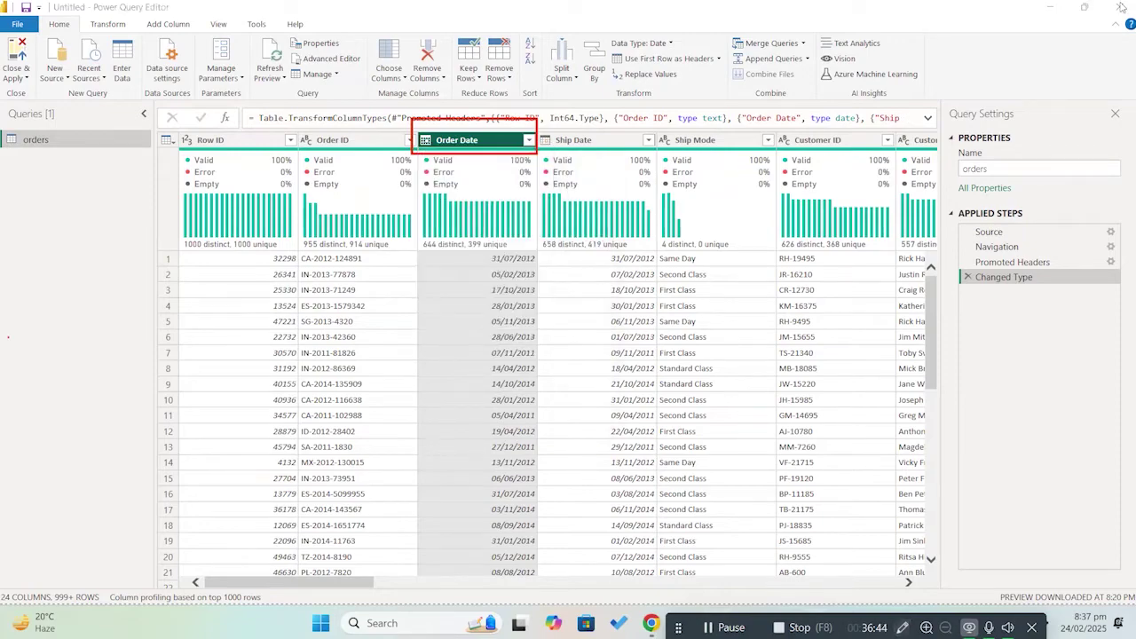
left_click(1121, 7)
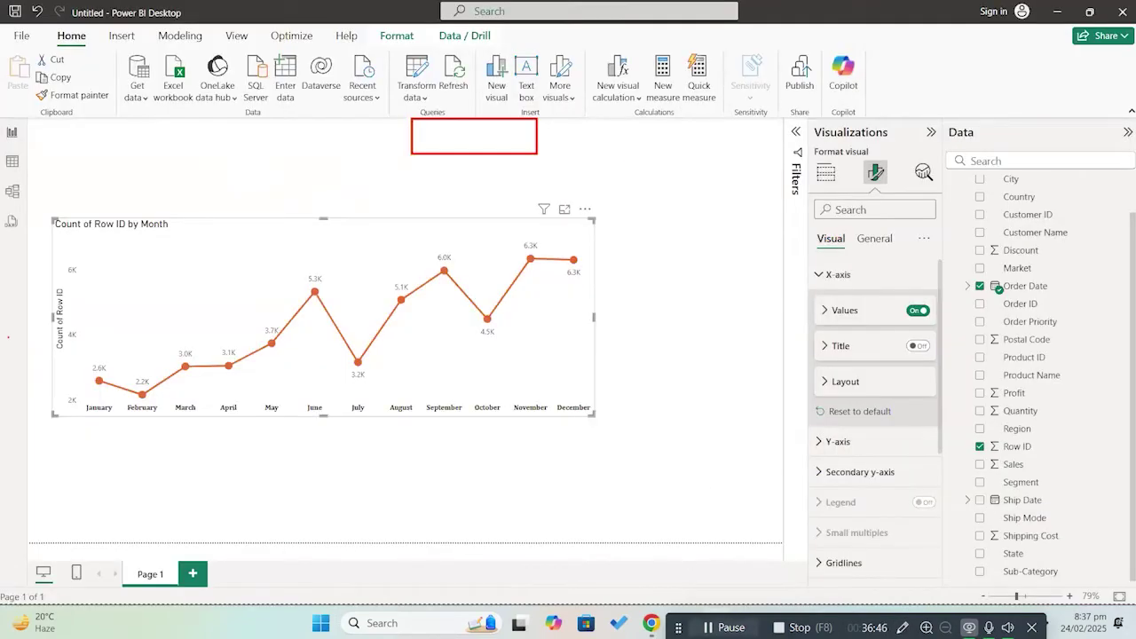
left_click(902, 628)
left_click(585, 418)
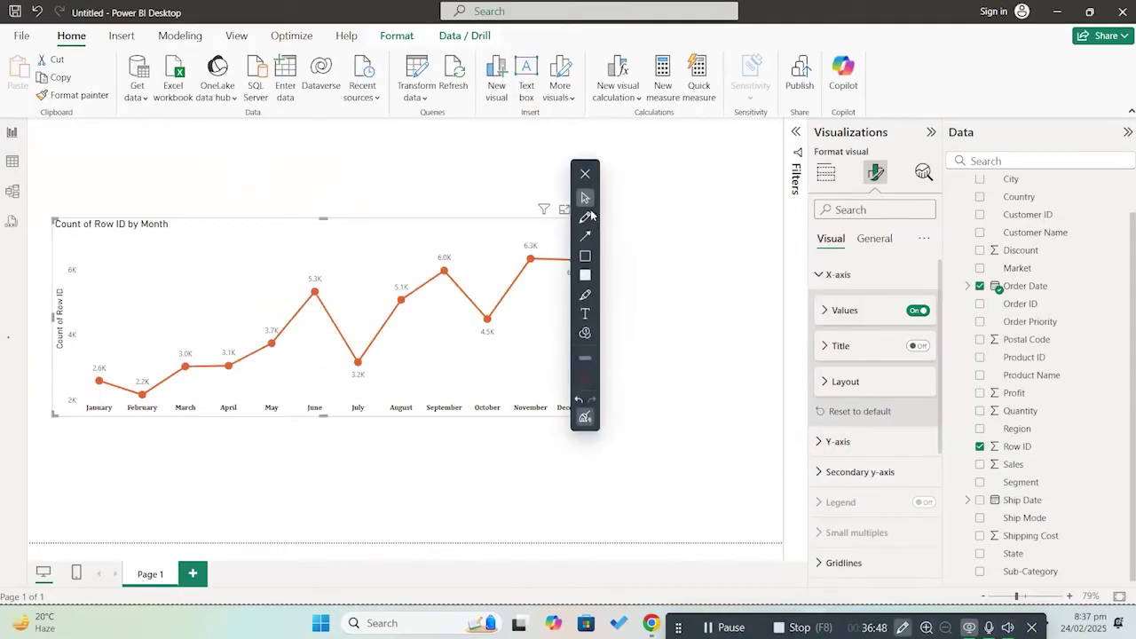
left_click(585, 173)
Step: Turn off the Y-axis title of the monthly line chart
left_click(584, 334)
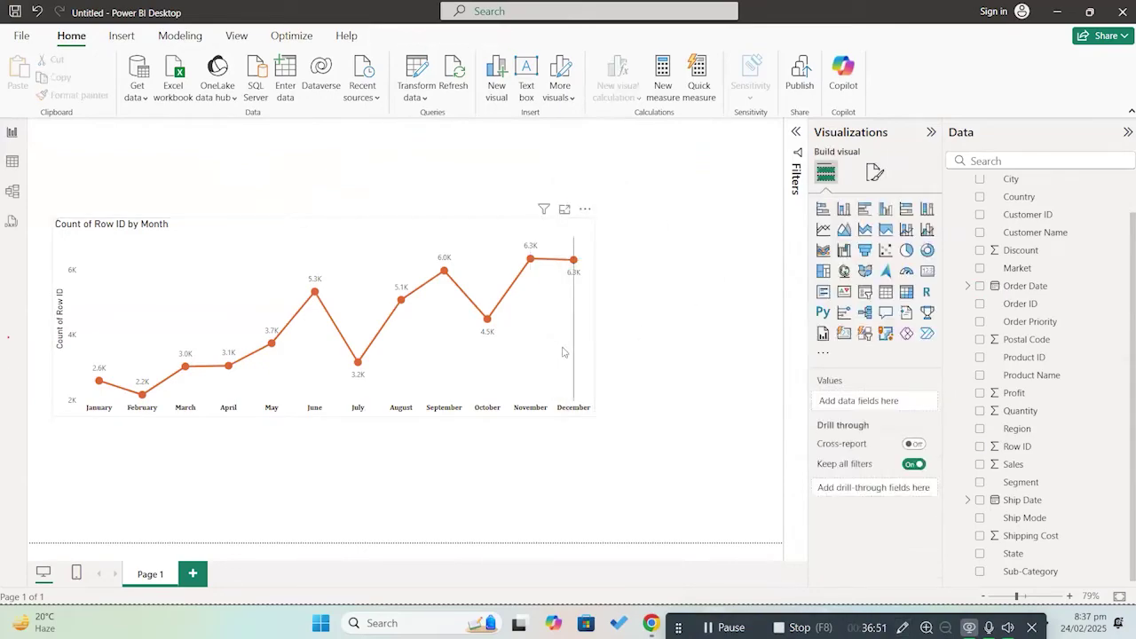
left_click(875, 173)
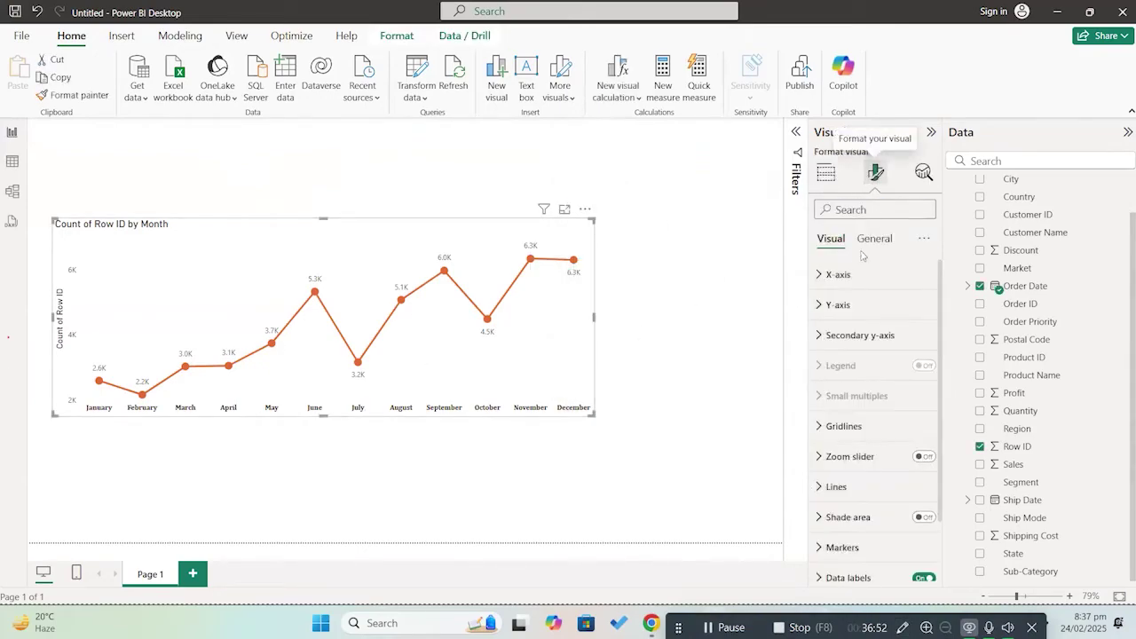
left_click(859, 305)
scroll(855, 334, "down", 3)
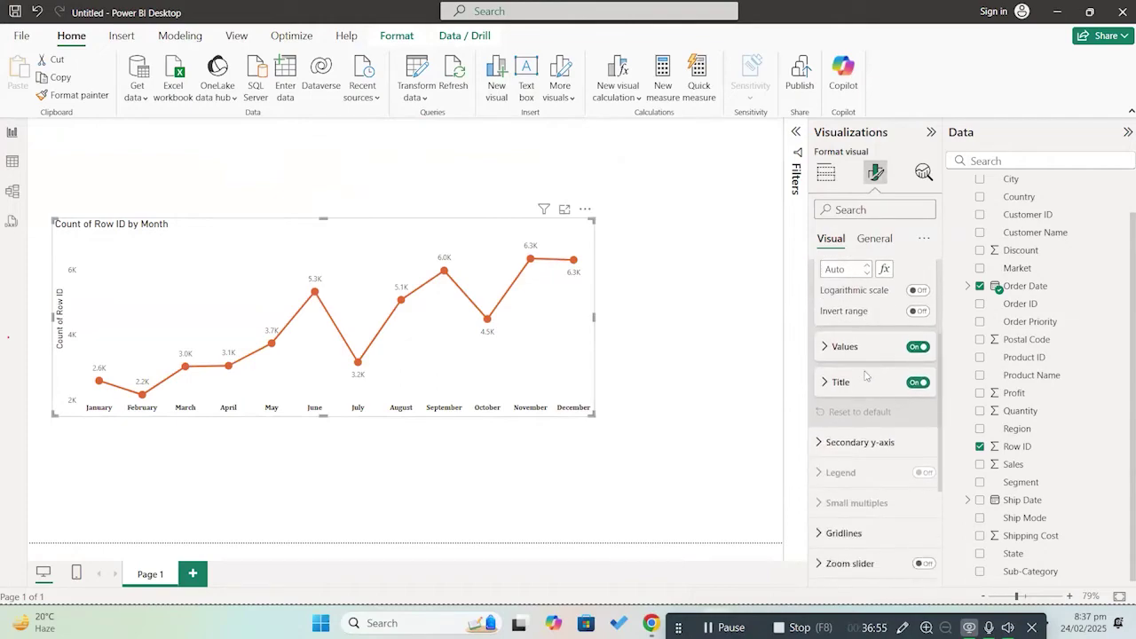
left_click(918, 383)
scroll(883, 373, "down", 2)
scroll(879, 364, "up", 2)
Step: Format the Y-axis values of the line chart in bold, black Cambria
left_click(874, 346)
scroll(872, 329, "down", 1)
left_click(876, 311)
scroll(866, 373, "up", 10)
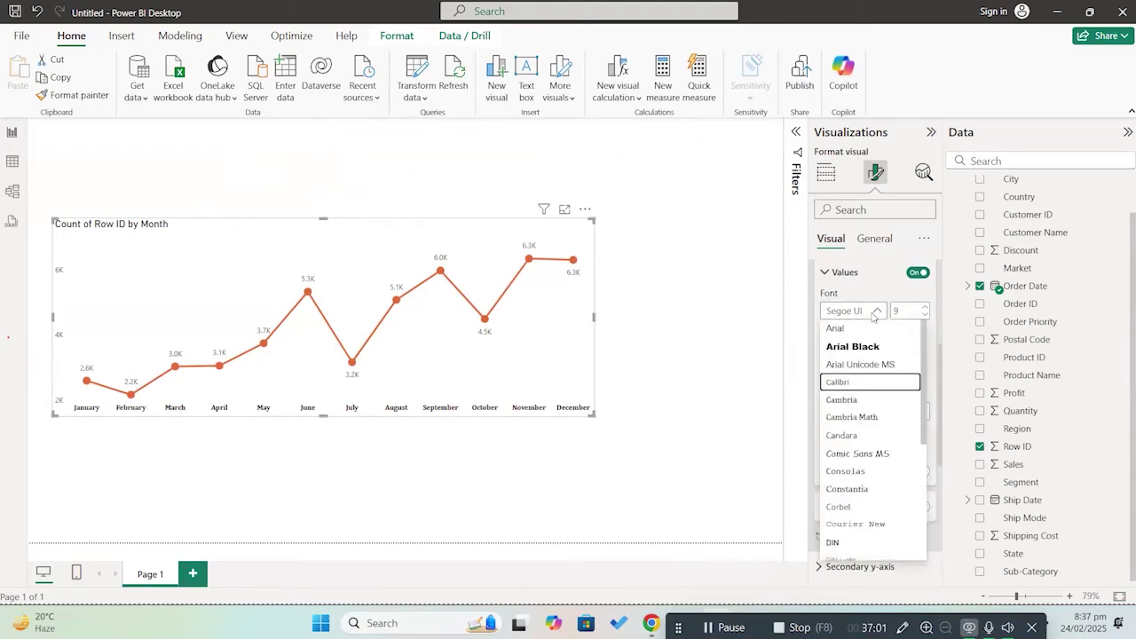
left_click(860, 394)
left_click(855, 375)
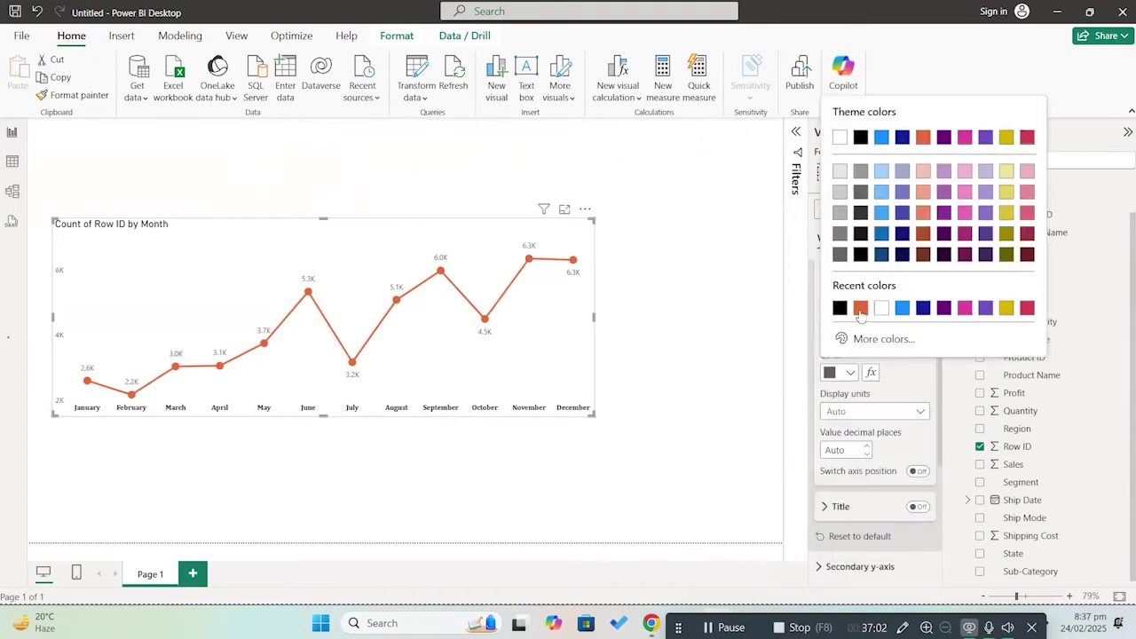
left_click(861, 142)
left_click(830, 331)
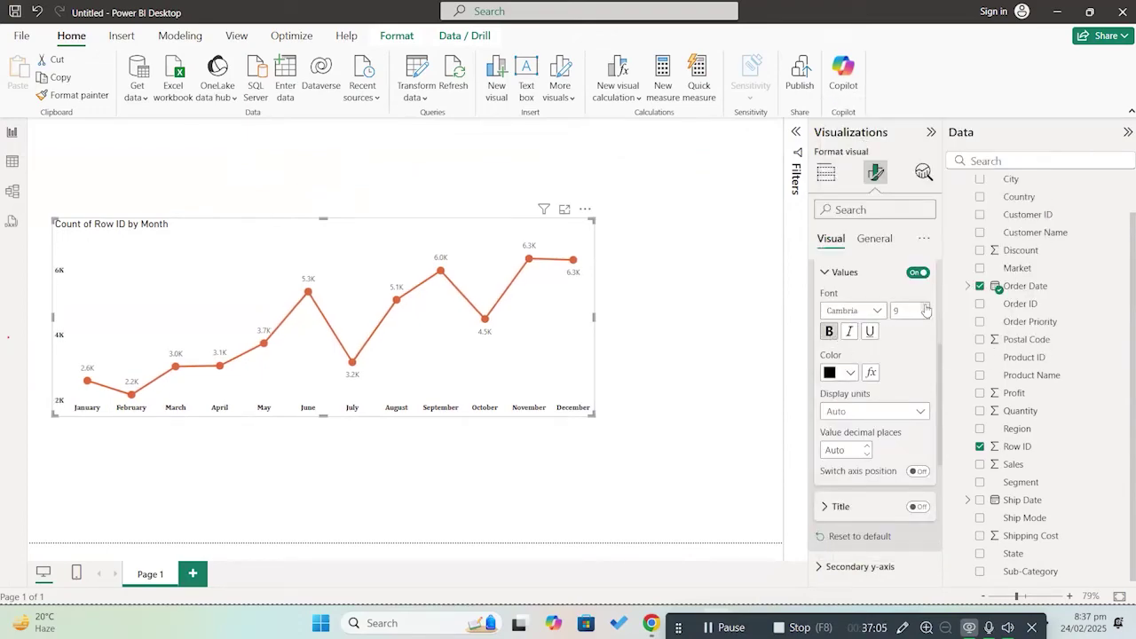
left_click(680, 300)
Step: Change the line chart's title text to "Orders by Month"
left_click(571, 238)
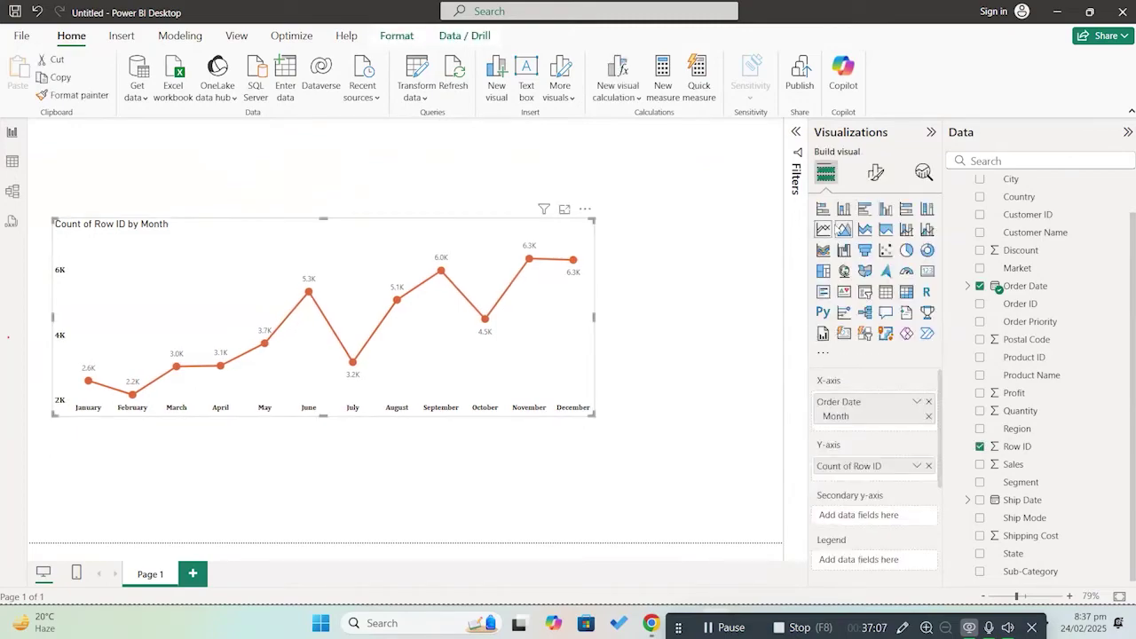
left_click(875, 176)
left_click(874, 238)
left_click(861, 304)
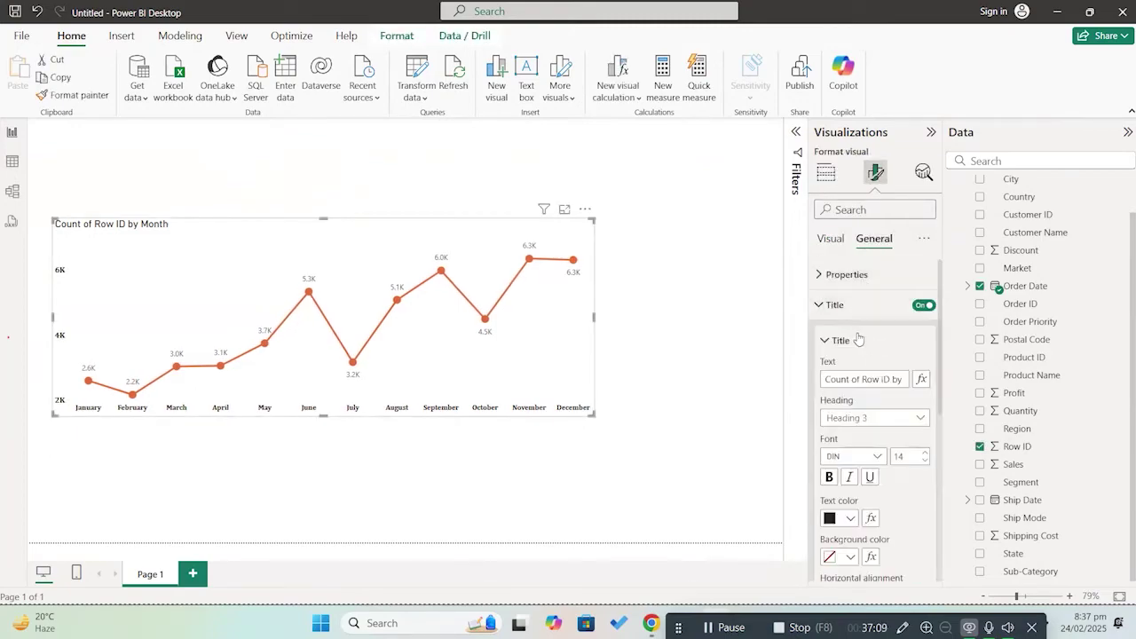
left_click(898, 379)
key("ctrl+a")
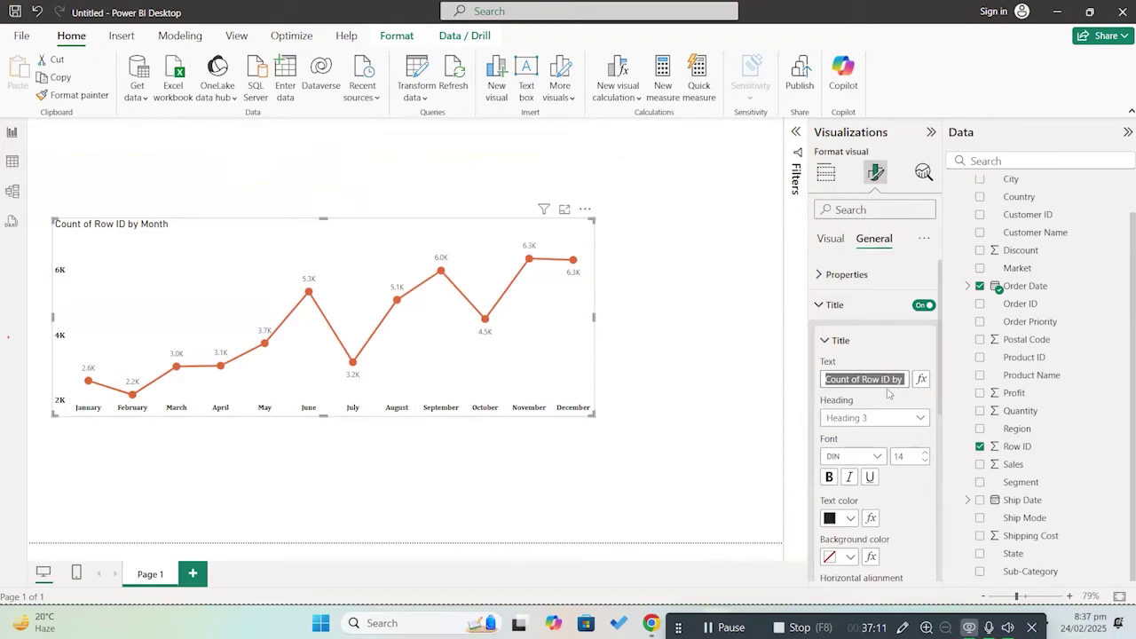
type("Order")
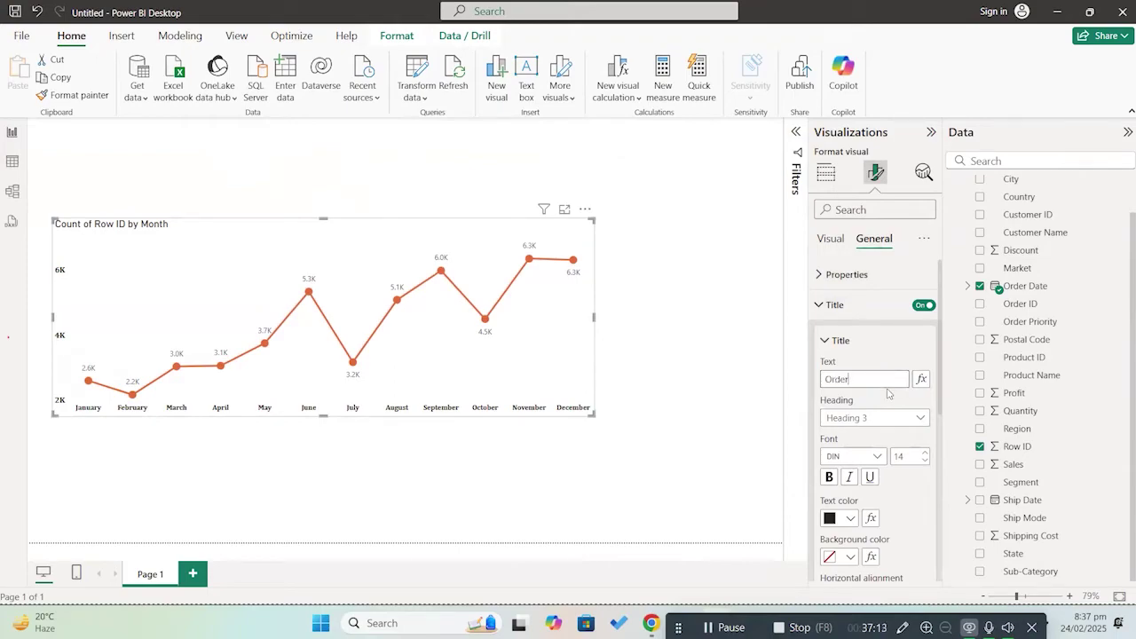
type("s by Month")
Step: Format the chart title in bold Cambria and center it horizontally
scroll(895, 399, "down", 2)
left_click(875, 382)
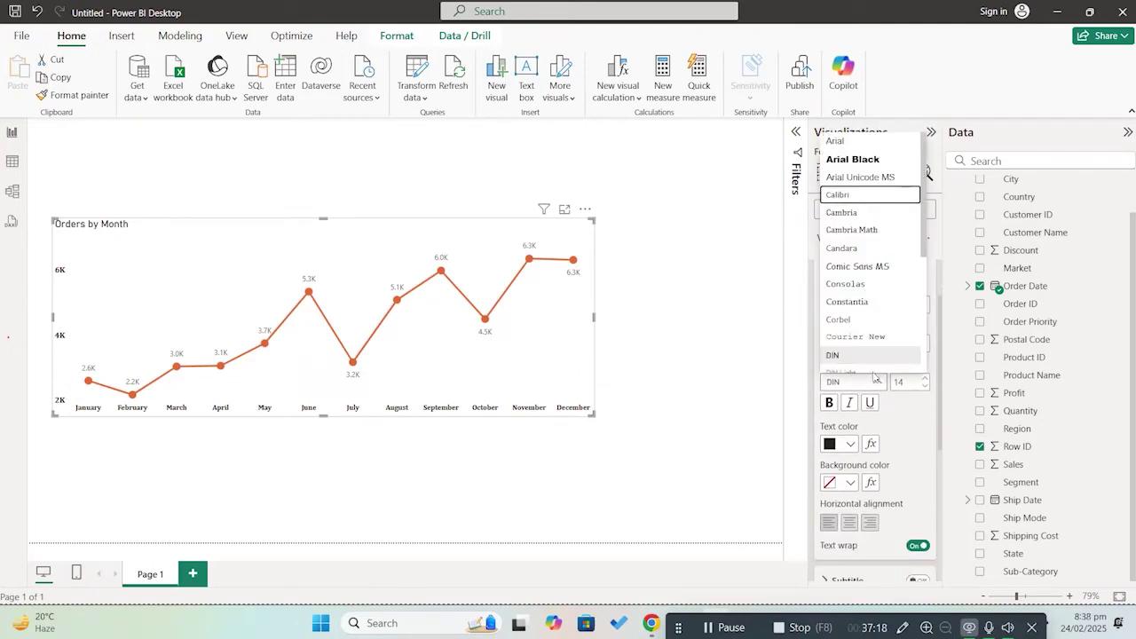
left_click(867, 222)
scroll(853, 373, "down", 2)
left_click(829, 328)
left_click(849, 448)
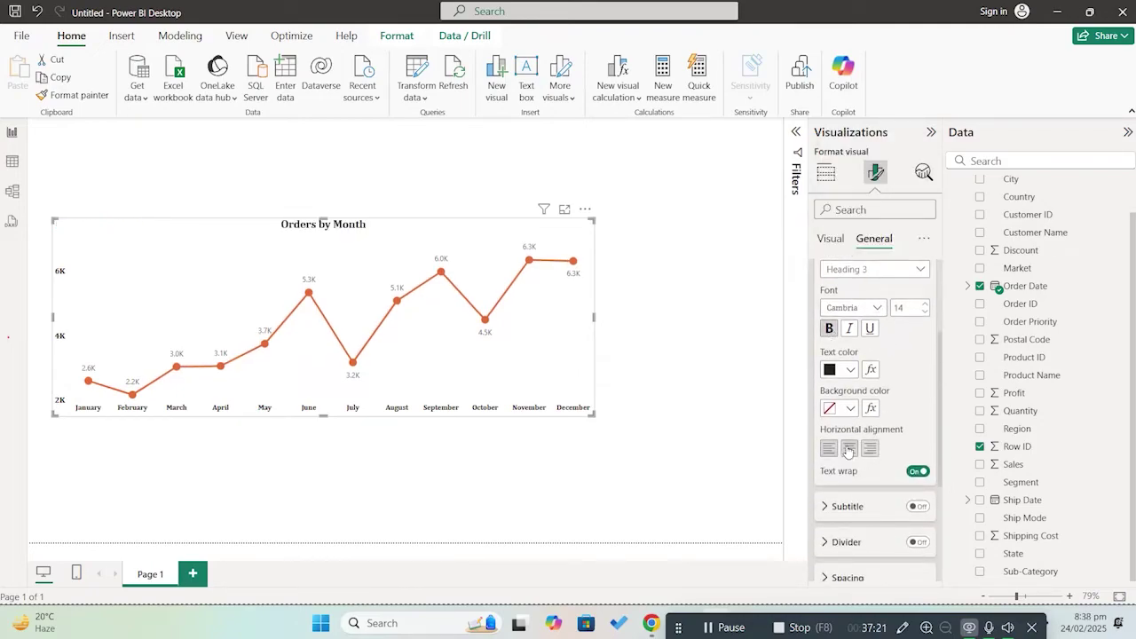
left_click(578, 332)
Step: Format the line chart's data label values in black with a Cambria font
left_click(876, 171)
scroll(874, 379, "down", 2)
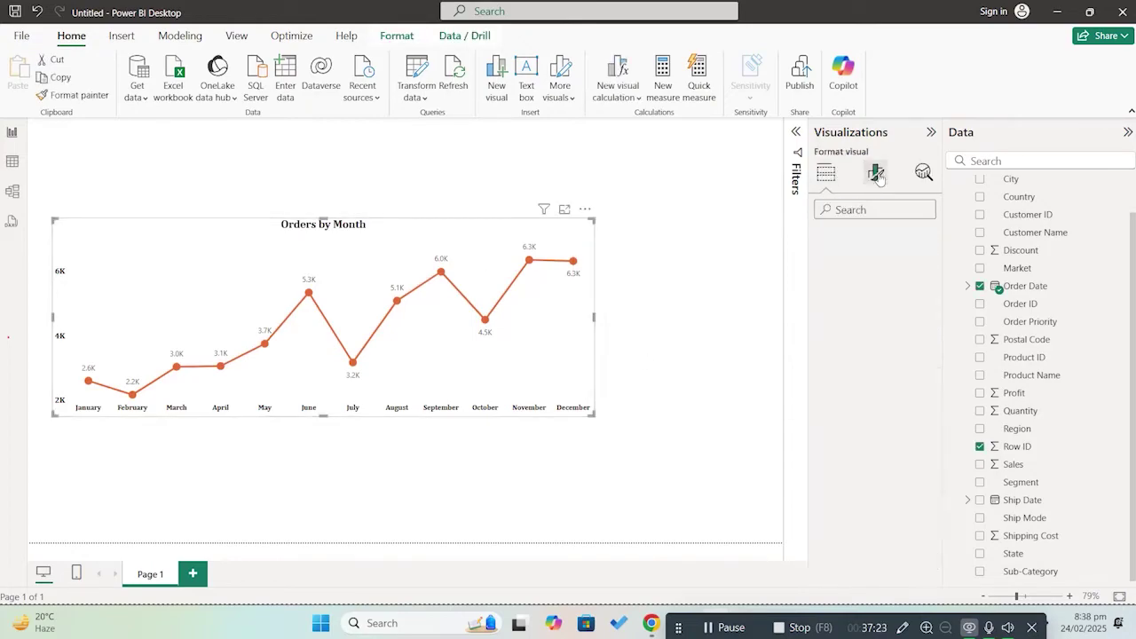
left_click(852, 506)
scroll(873, 426, "down", 5)
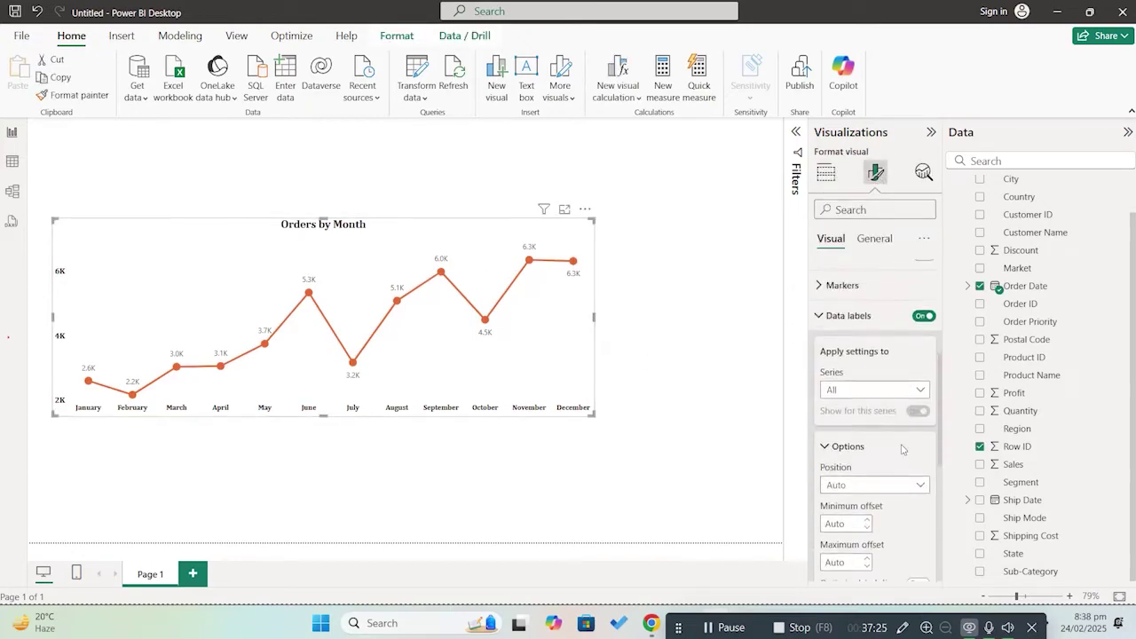
scroll(873, 426, "down", 5)
left_click(859, 404)
scroll(861, 408, "down", 2)
left_click(851, 401)
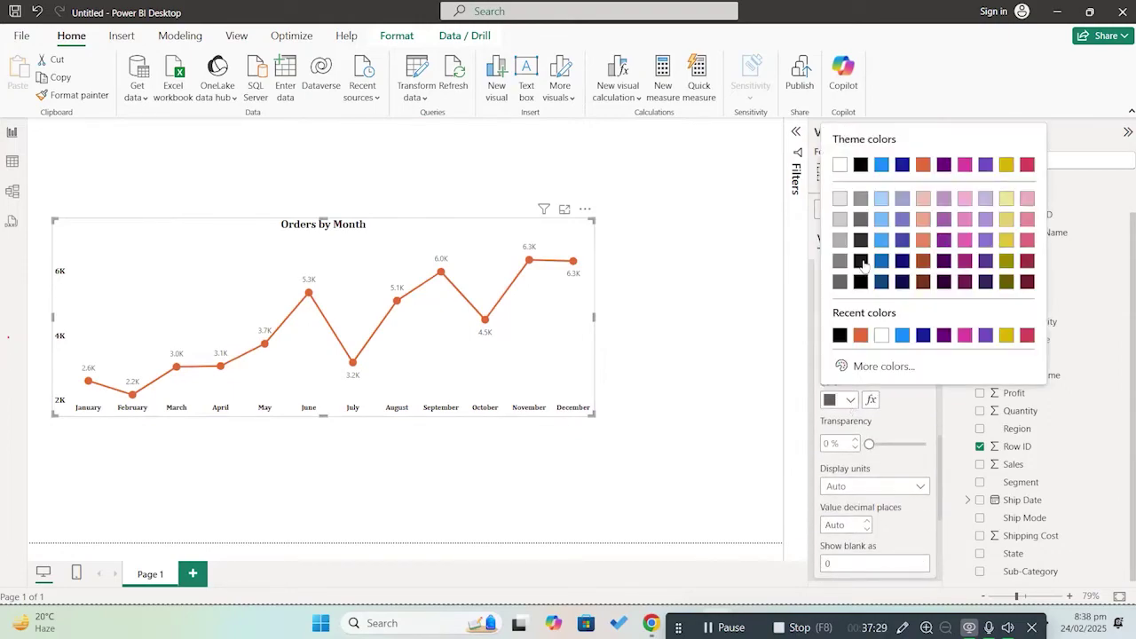
left_click(861, 165)
left_click(877, 338)
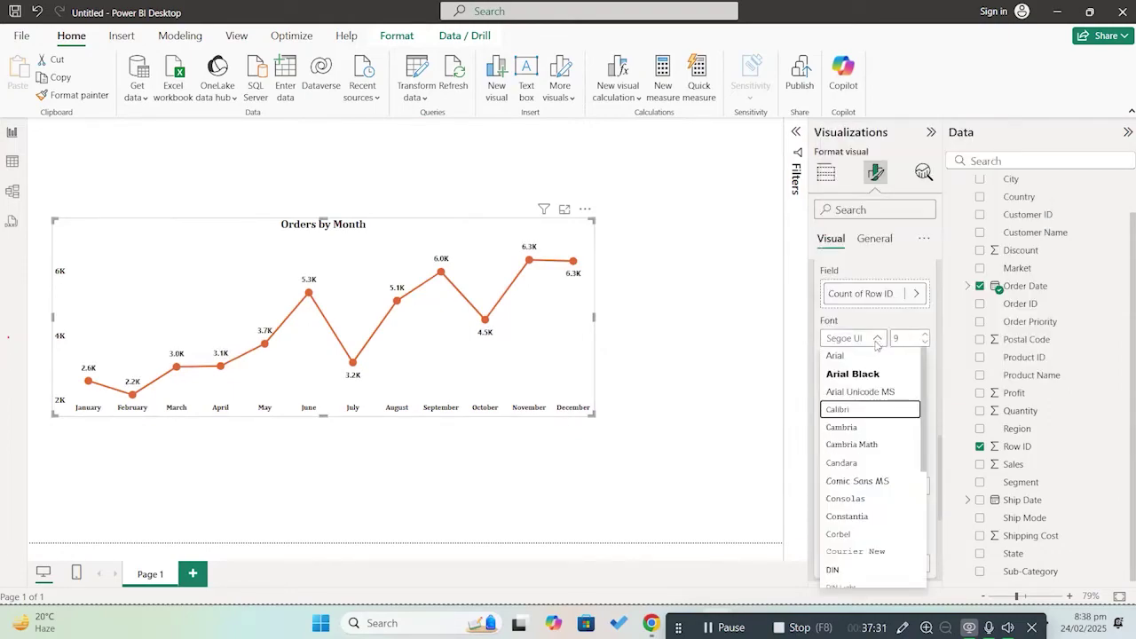
left_click(861, 443)
left_click(636, 296)
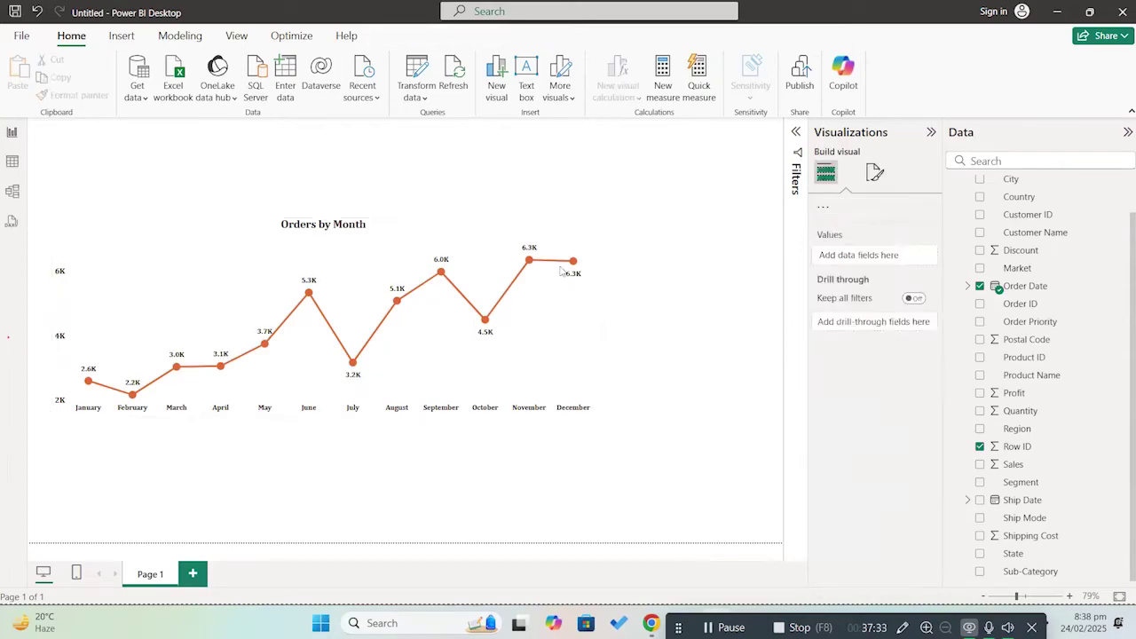
Step: Shrink the Orders by Month chart to about two thirds of its width and height, keeping its upper-left corner in place
left_click(576, 258)
left_click(606, 425)
left_click(597, 425)
left_click_drag(593, 415, 392, 359)
left_click(470, 337)
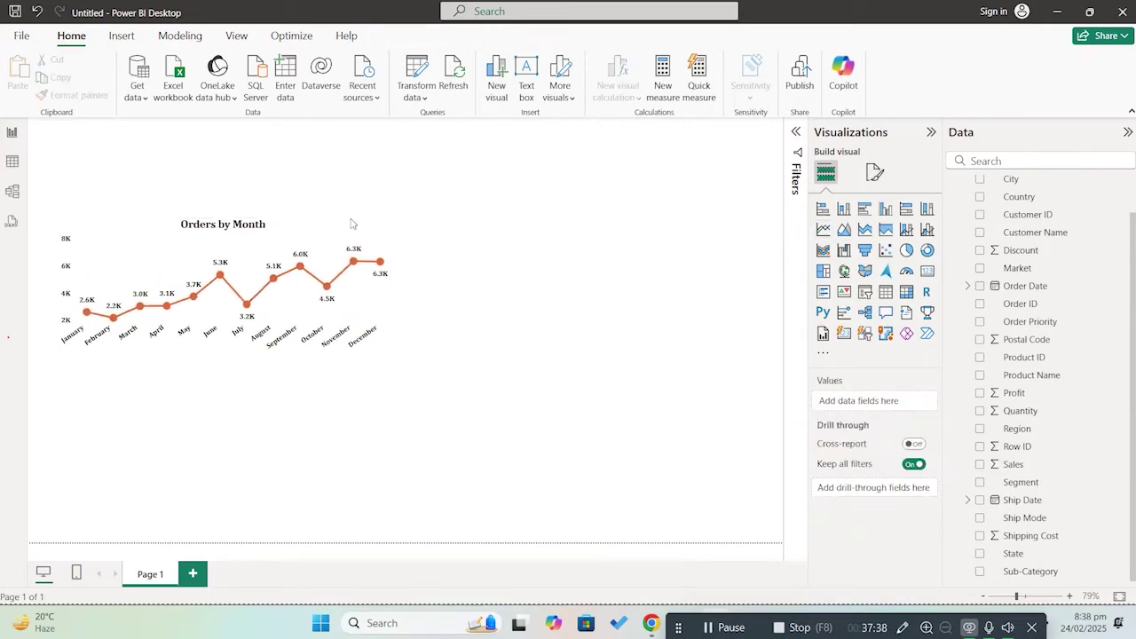
left_click(401, 254)
left_click(515, 274)
left_click(301, 266)
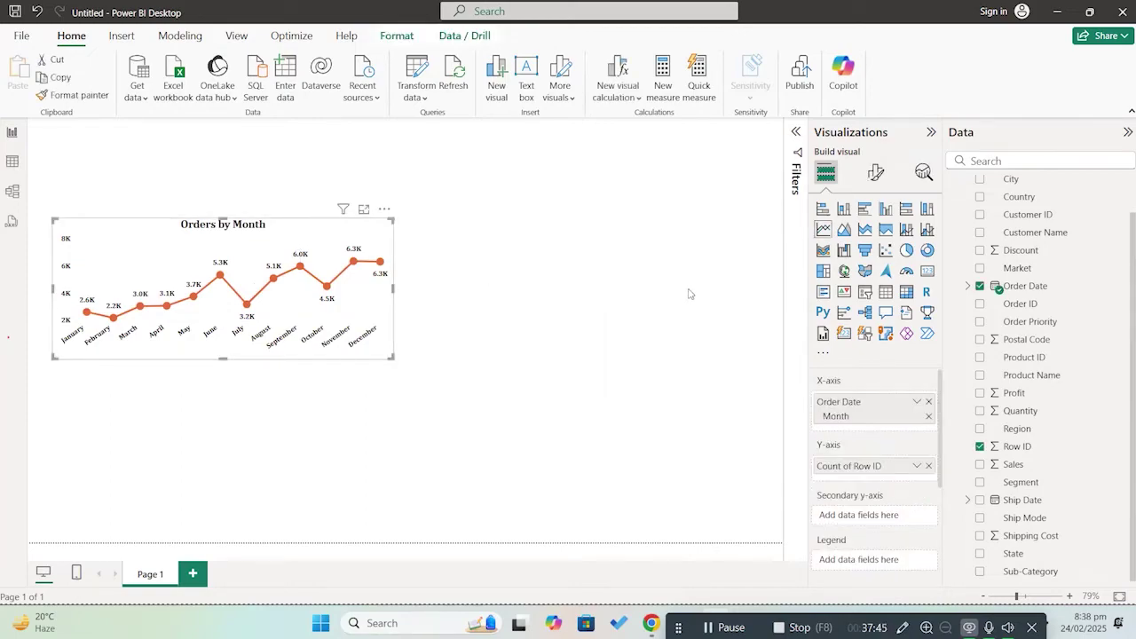
left_click_drag(494, 187, 41, 401)
left_click(707, 346)
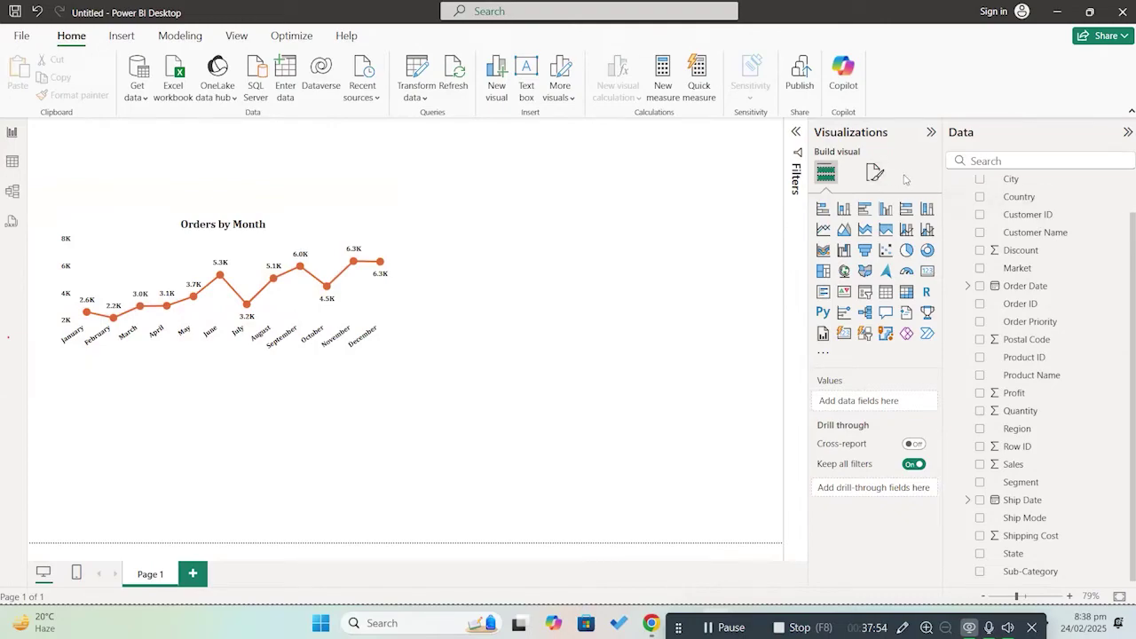
Step: Deselect the Orders by Month chart and open the report page's format settings
left_click(324, 236)
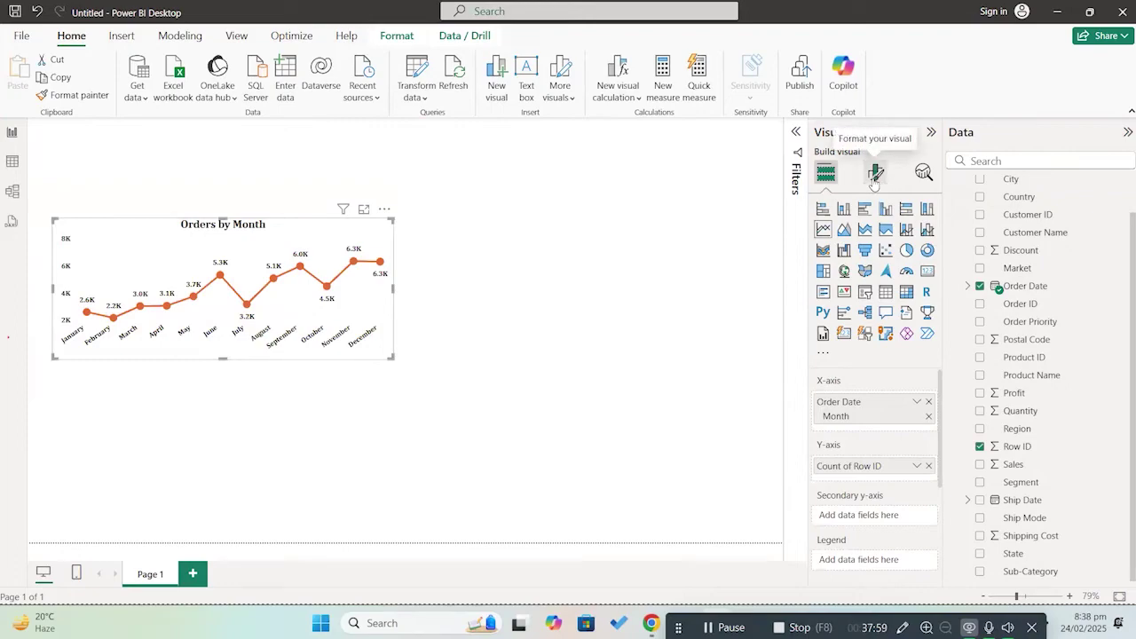
left_click(528, 268)
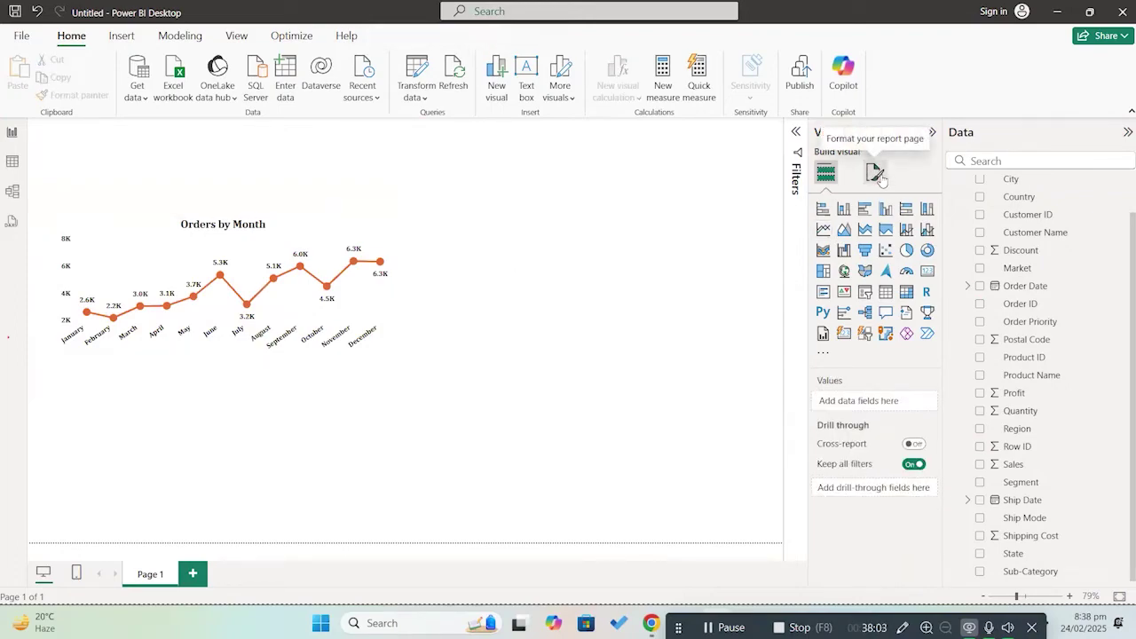
left_click(877, 174)
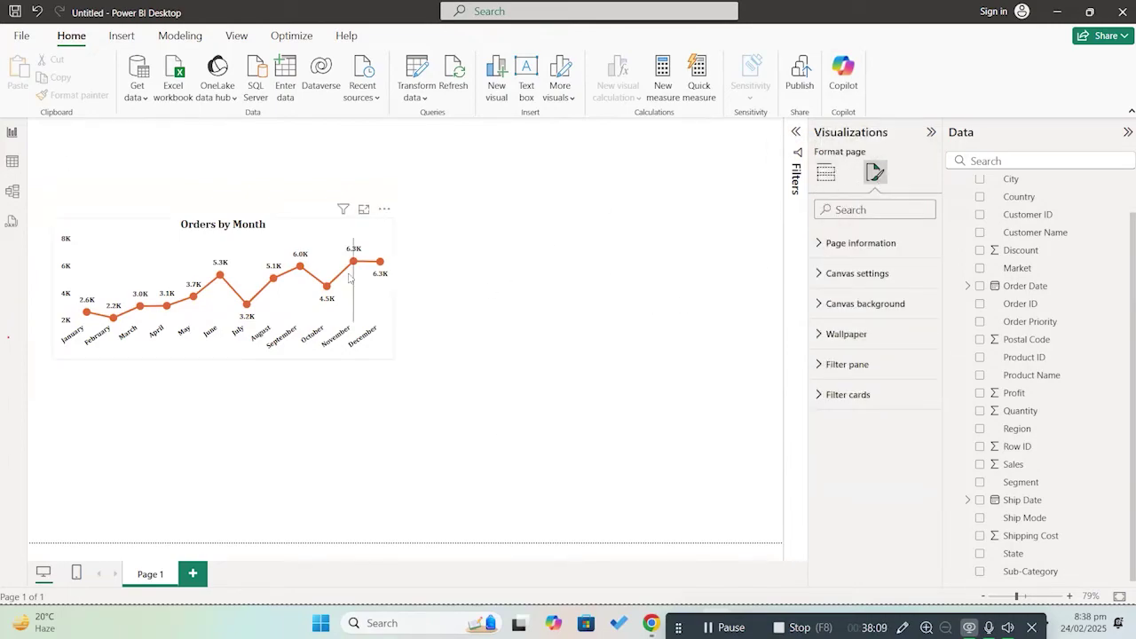
left_click(769, 188)
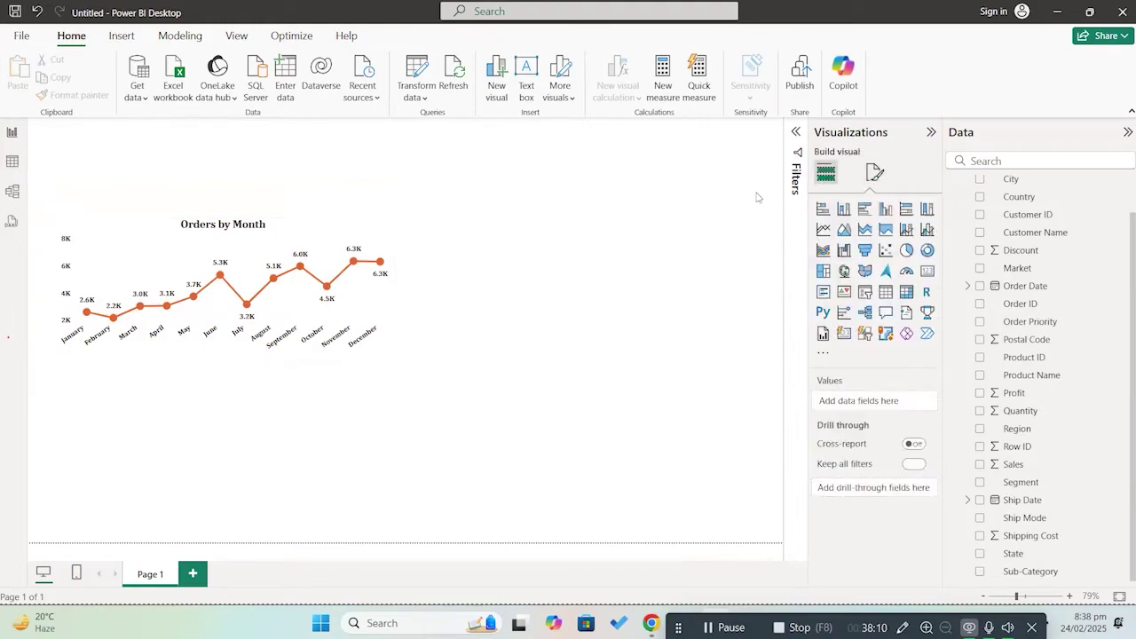
left_click(315, 236)
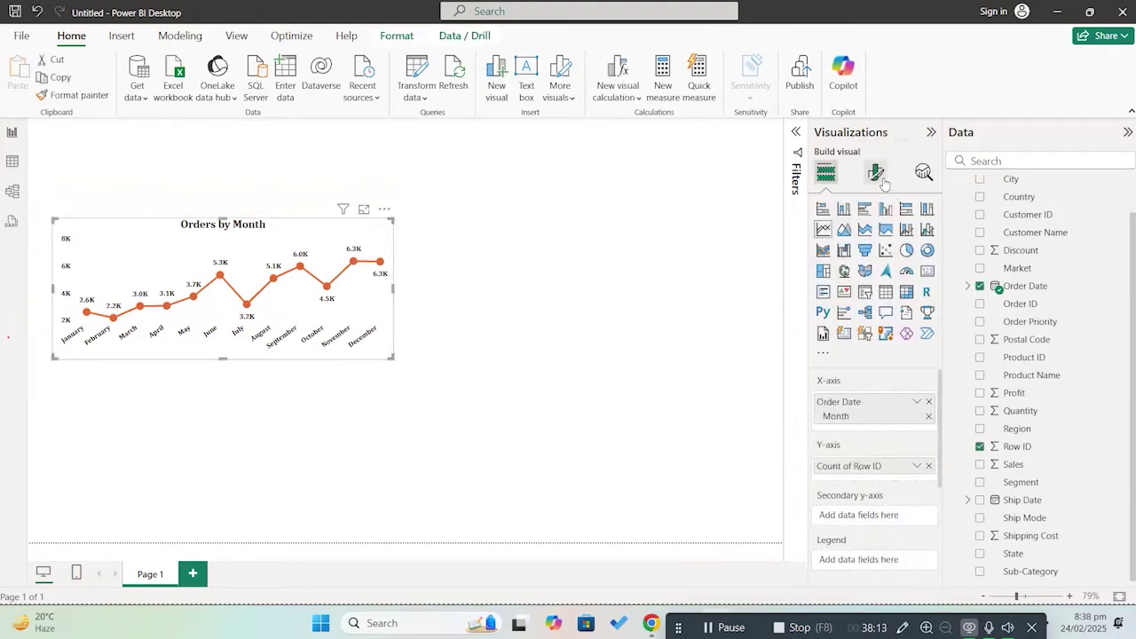
left_click(877, 174)
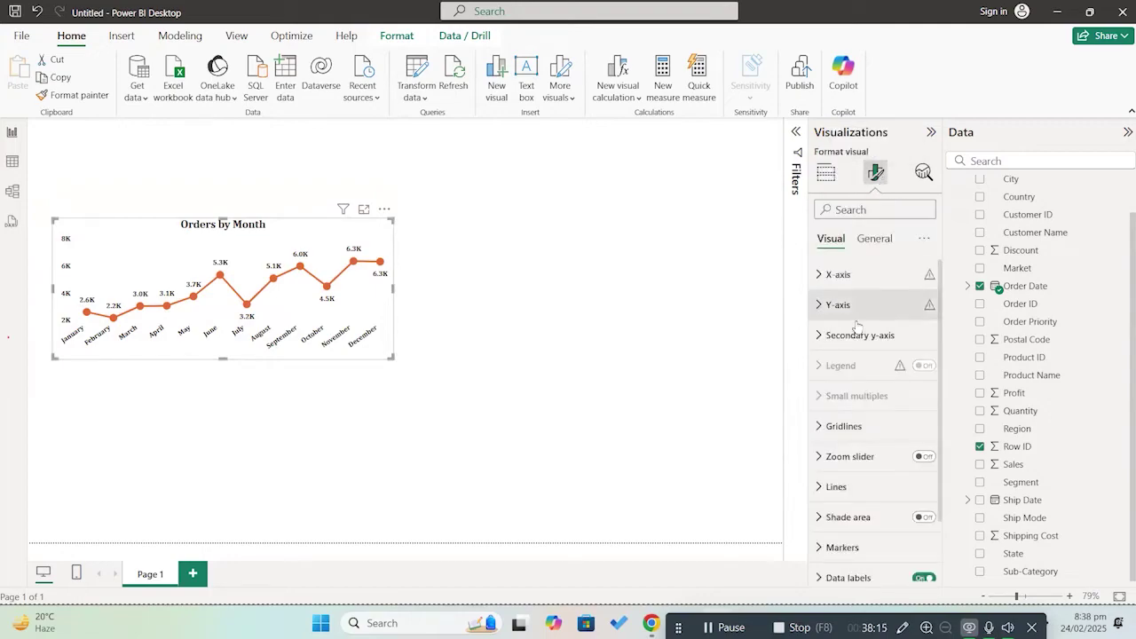
scroll(883, 426, "down", 3)
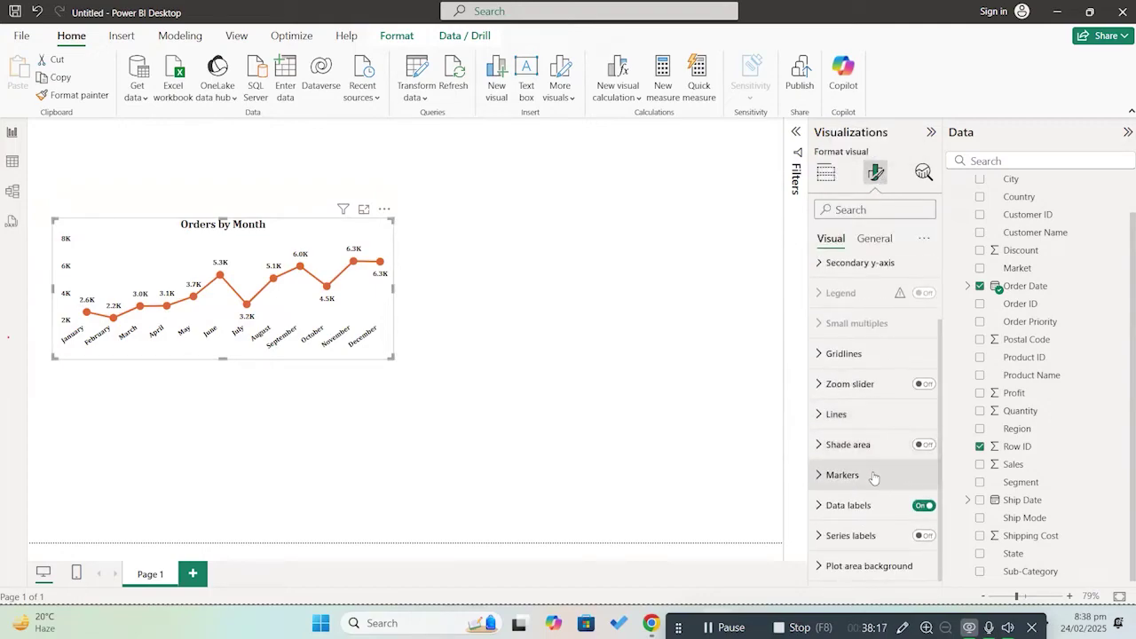
left_click(612, 400)
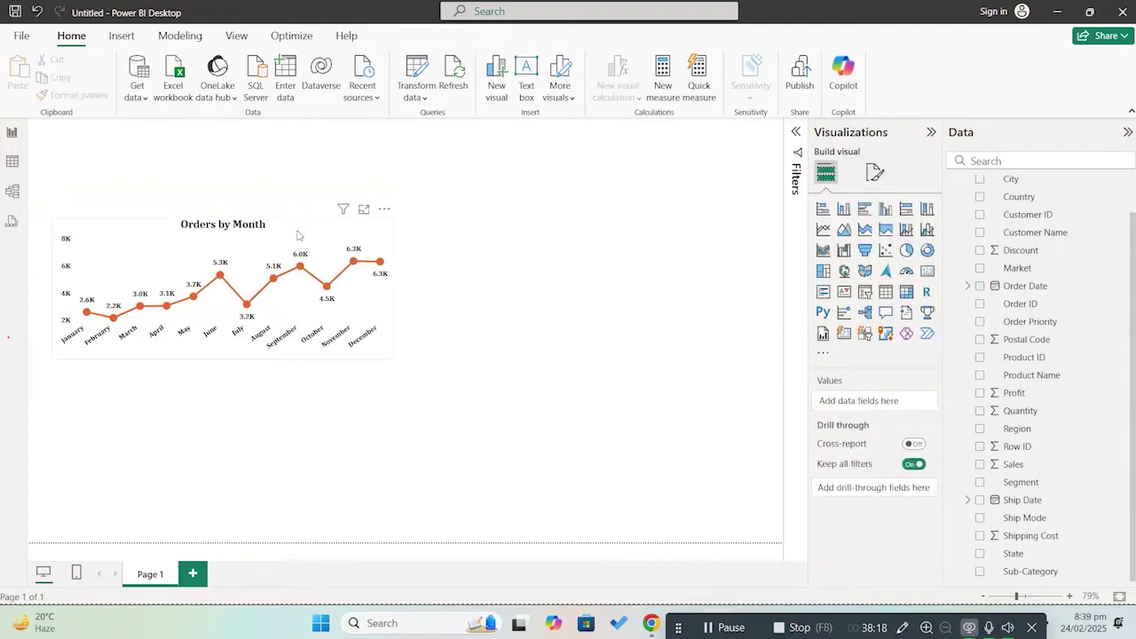
Step: Turn on the shadow and visual border for the Orders by Month chart and move it slightly higher on the page
left_click(234, 220)
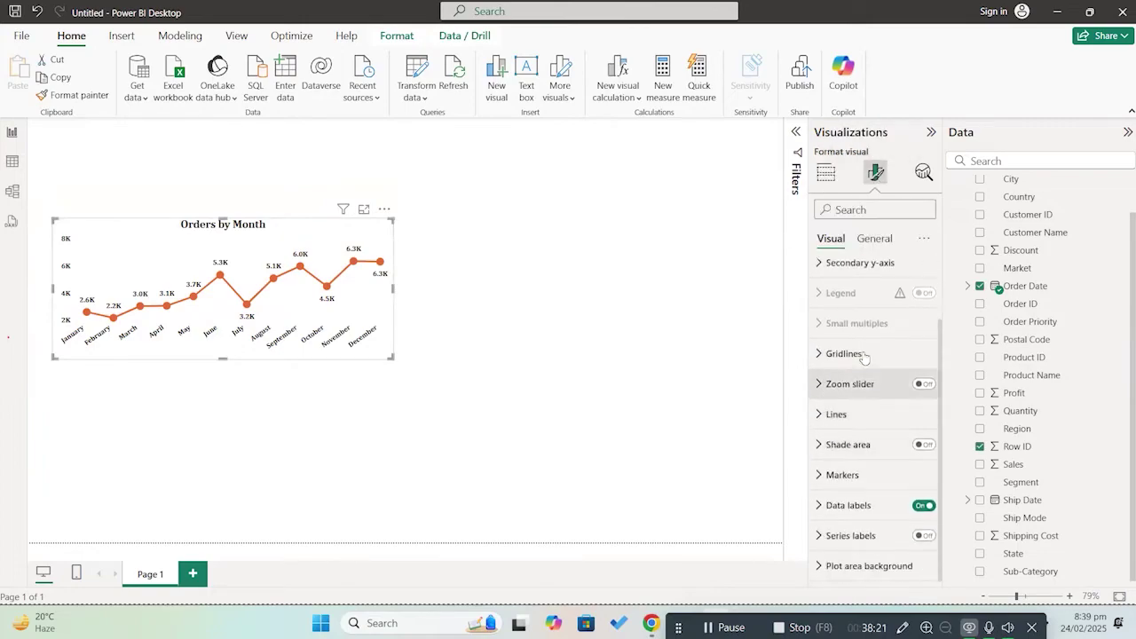
left_click(873, 239)
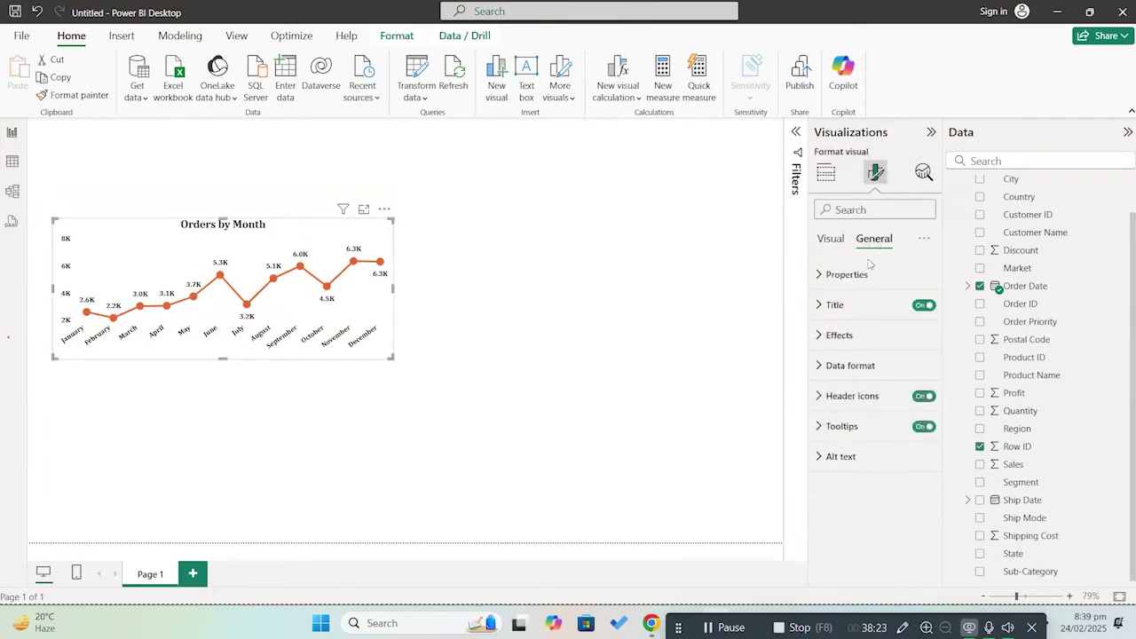
left_click(852, 336)
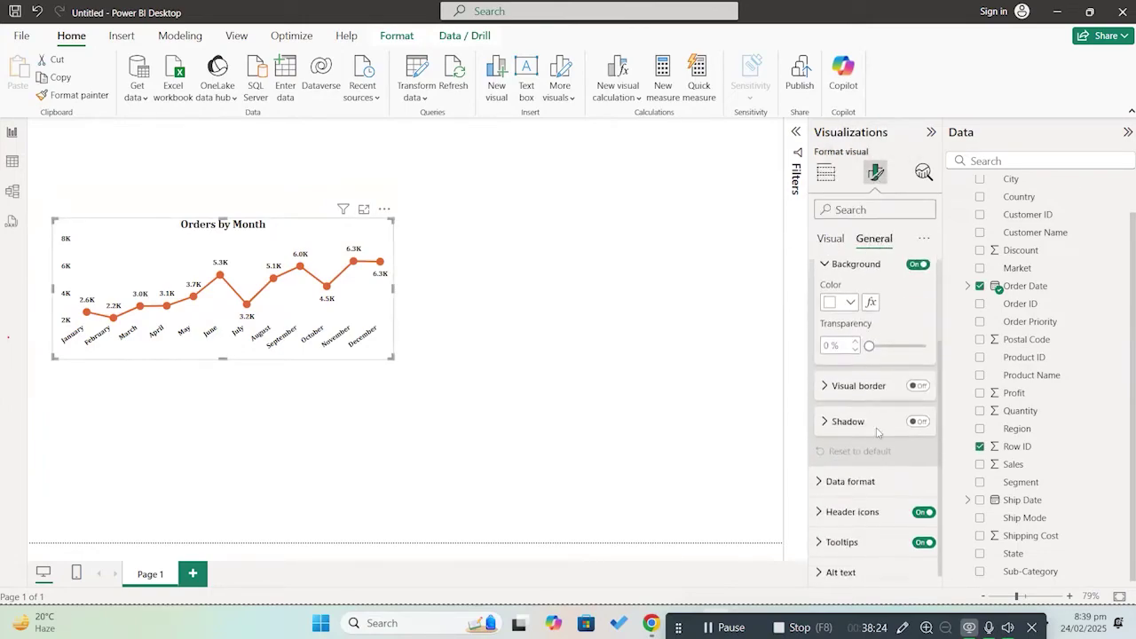
left_click(917, 416)
left_click(918, 379)
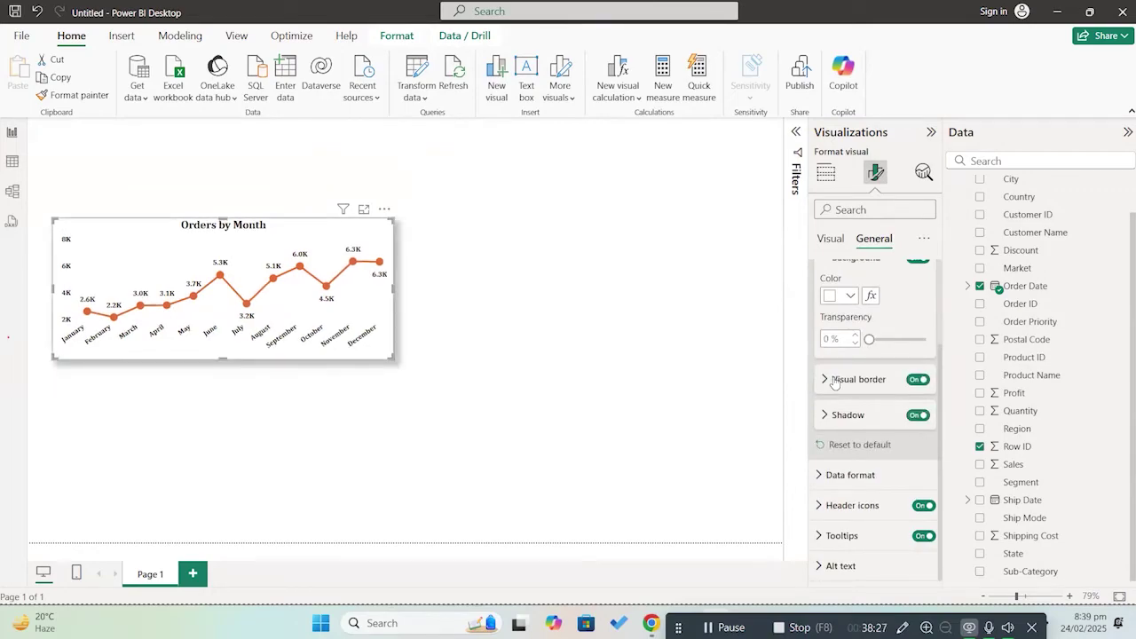
left_click(830, 380)
left_click(561, 365)
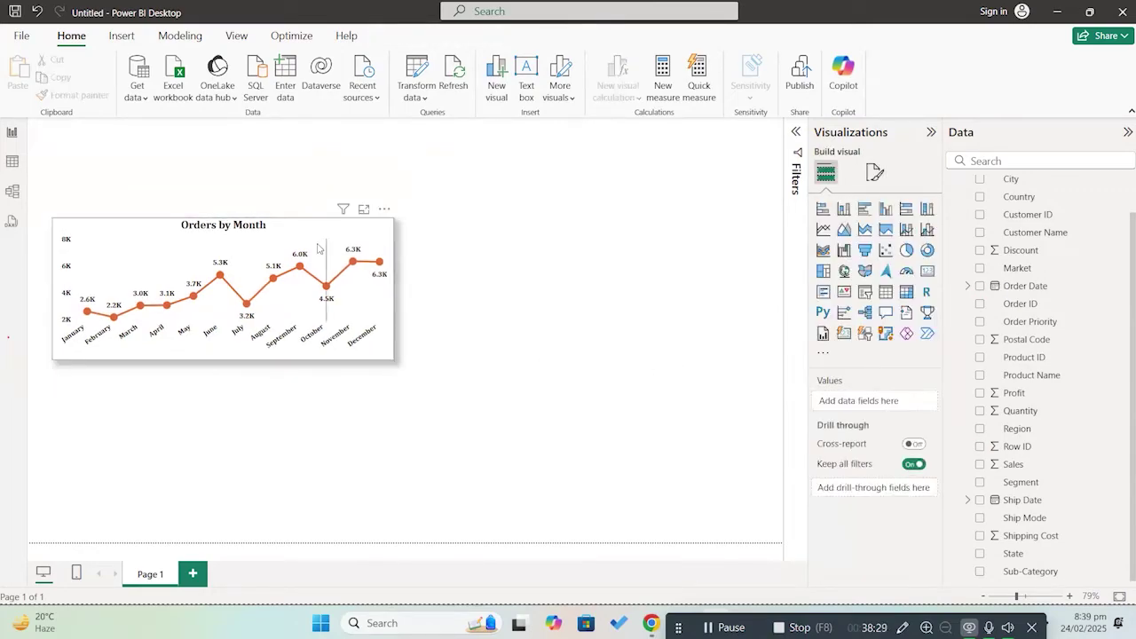
left_click_drag(321, 233, 319, 213)
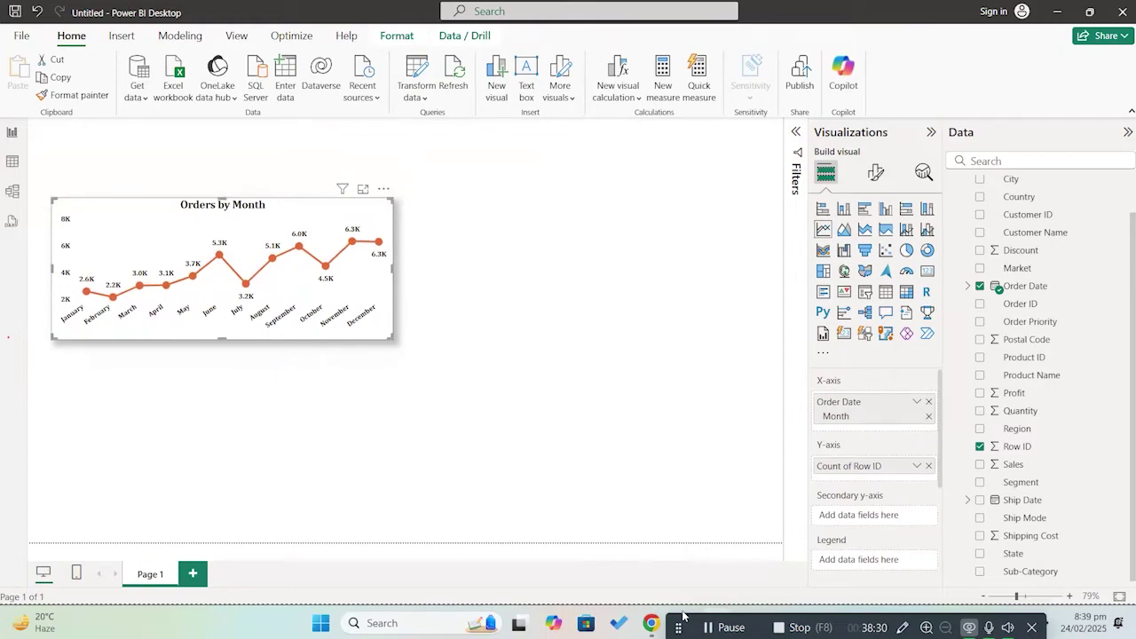
Step: Switch to the Data Analyst Workshop mind map to check the required insights, and return to the Power BI report
key("alt+Tab")
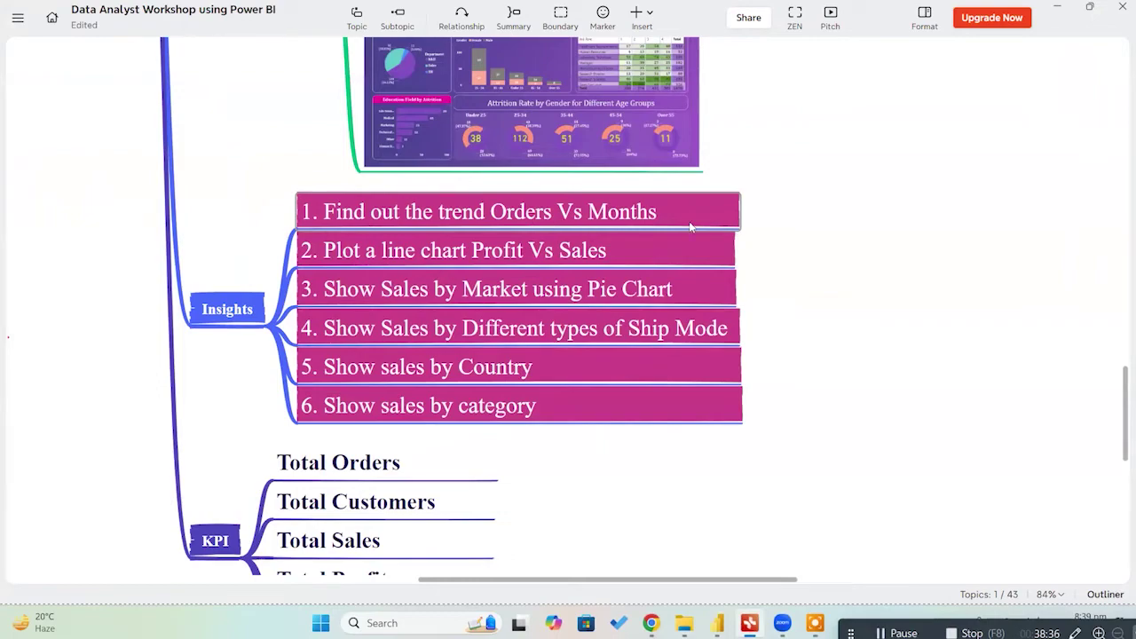
double_click(1046, 27)
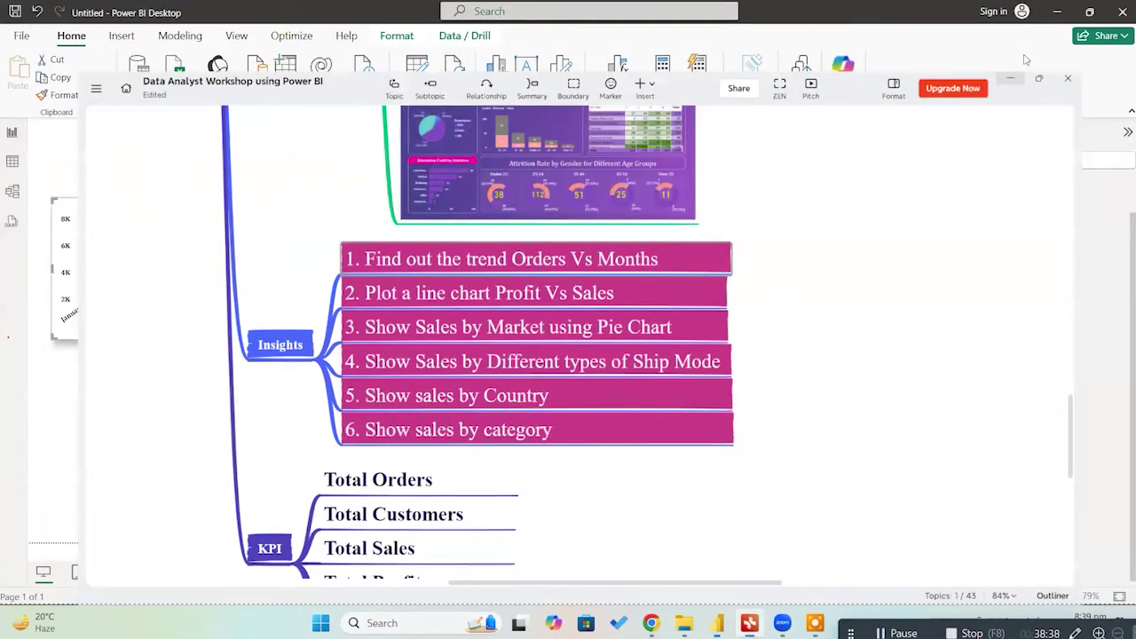
left_click(518, 303)
left_click(380, 215)
left_click(524, 264)
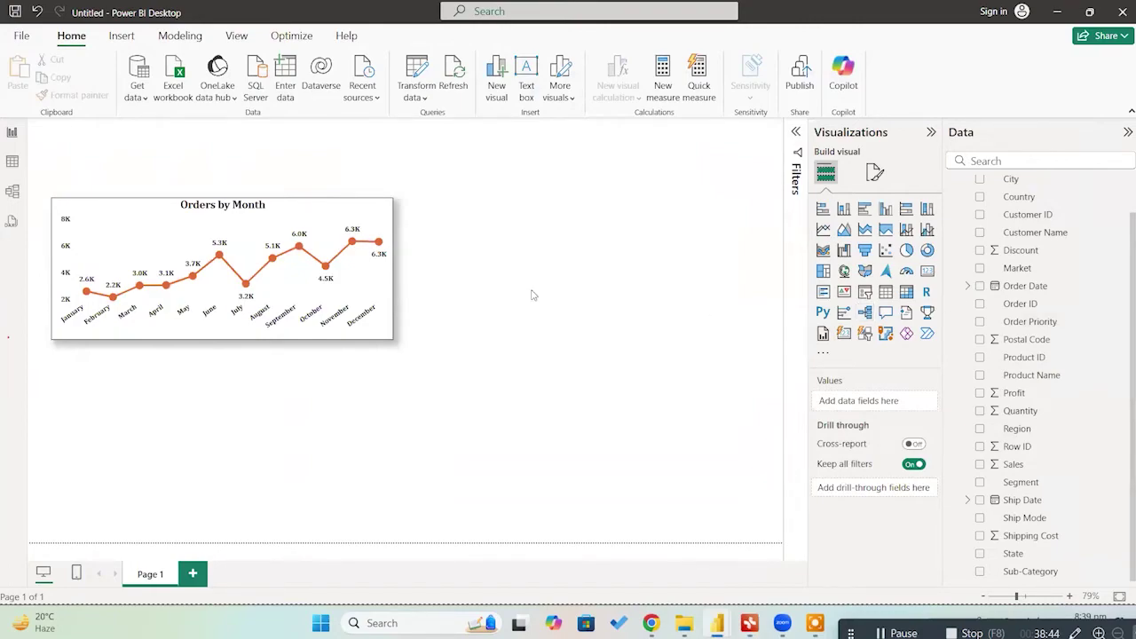
Step: Paste the finished Orders by Months chart onto the page and copy its formatting onto the Orders by Month chart with Format Painter
key("ctrl+v")
left_click_drag(248, 247, 672, 320)
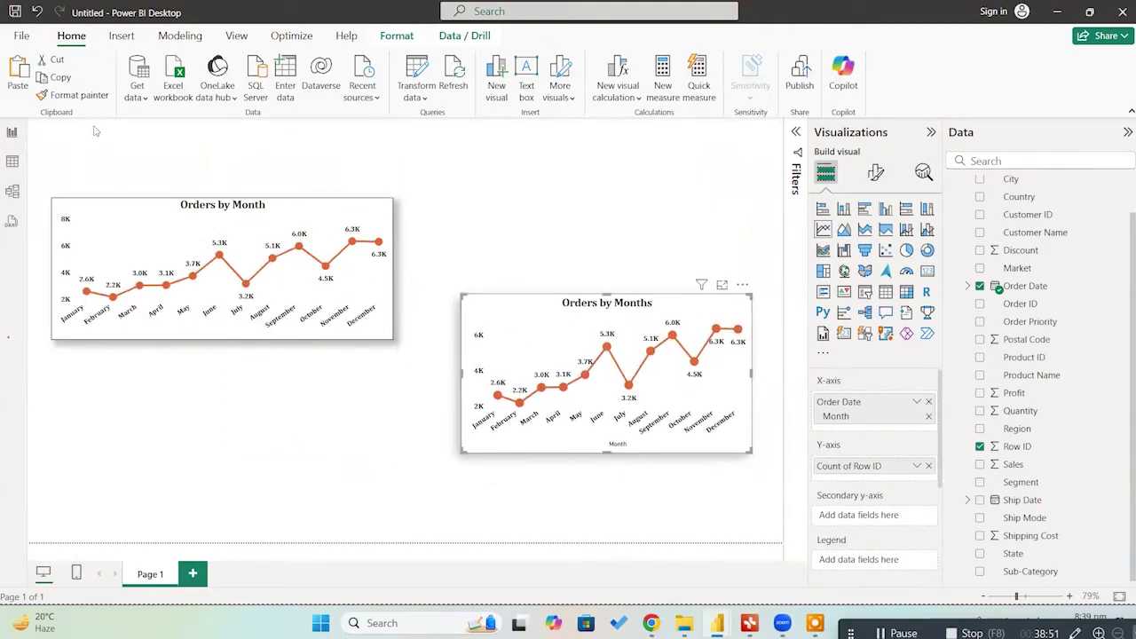
left_click(141, 225)
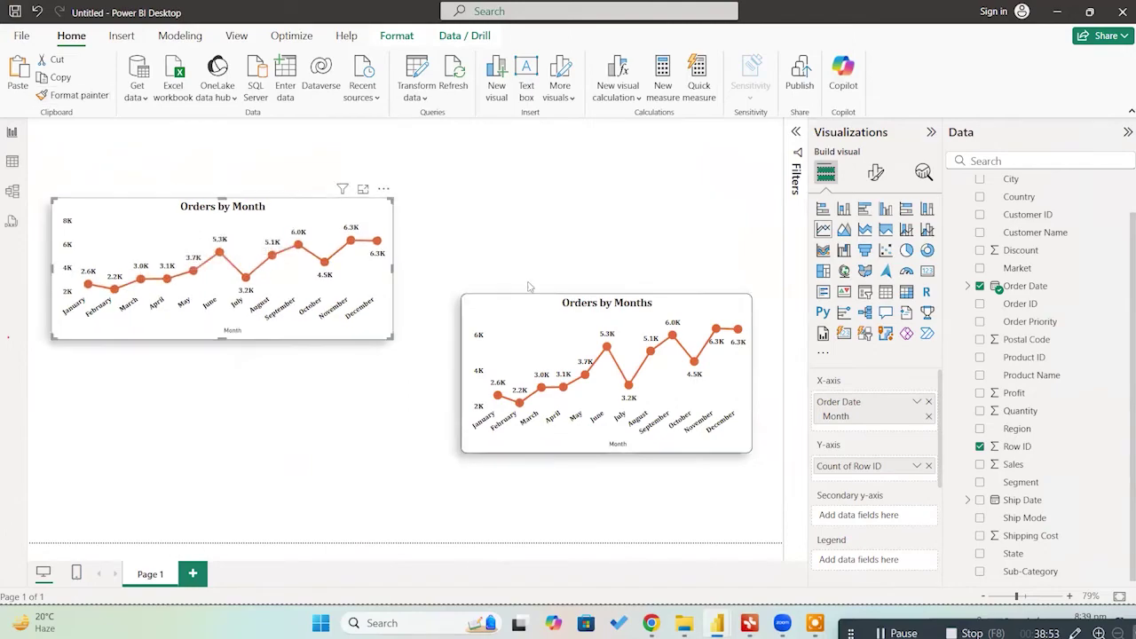
left_click(534, 247)
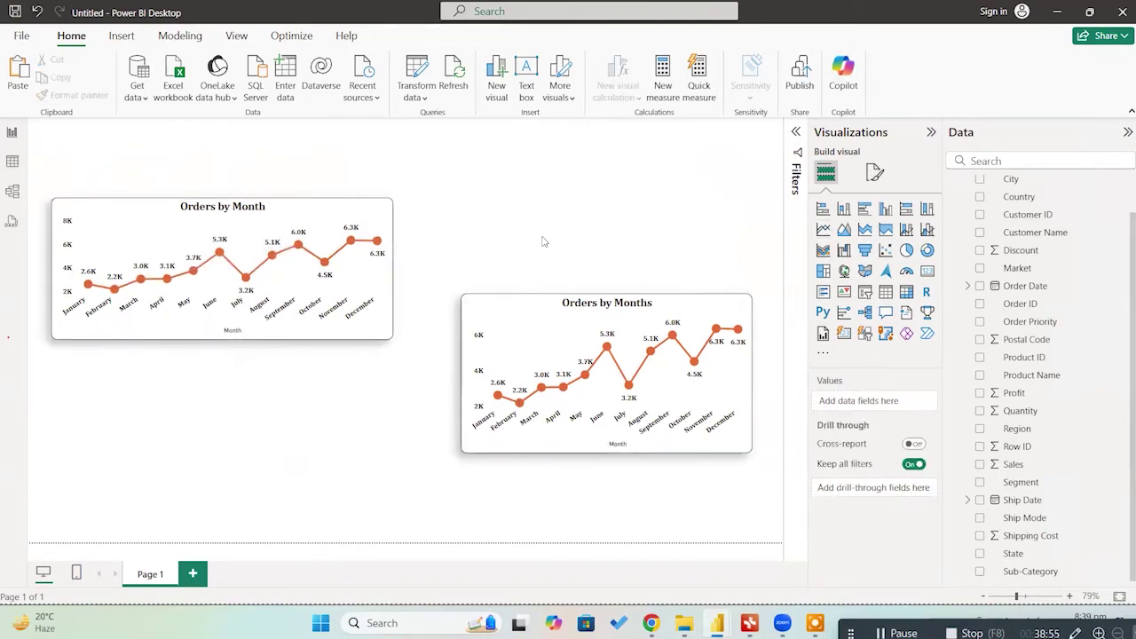
Step: Delete the pasted Orders by Months chart and check the Profit Vs Sales requirement in the mind map's insights list
left_click_drag(520, 321, 301, 392)
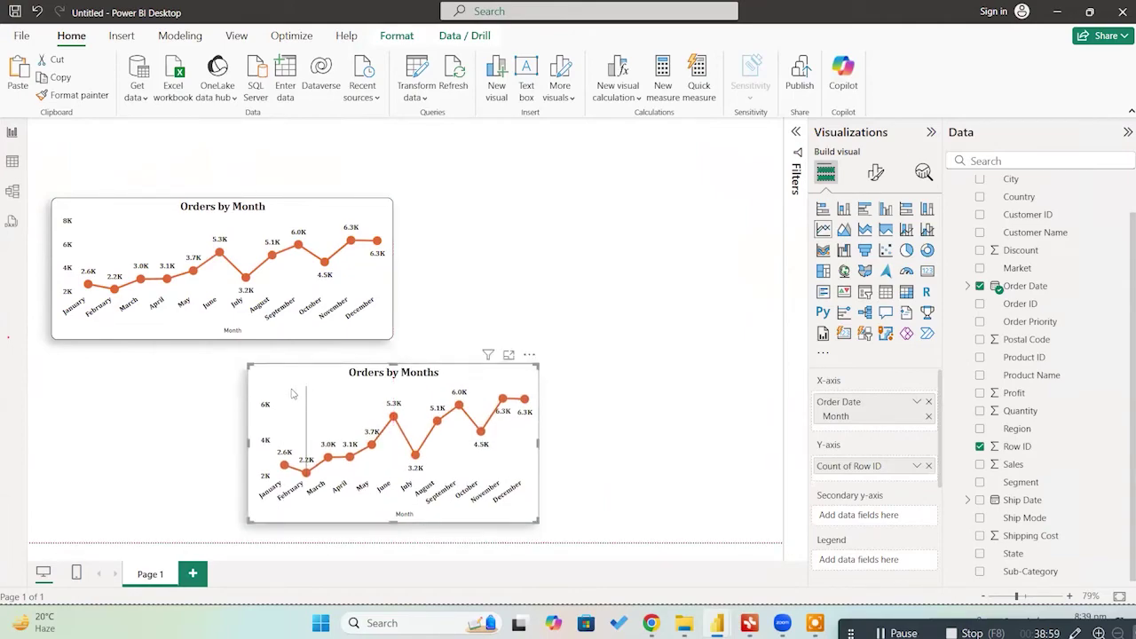
key("Delete")
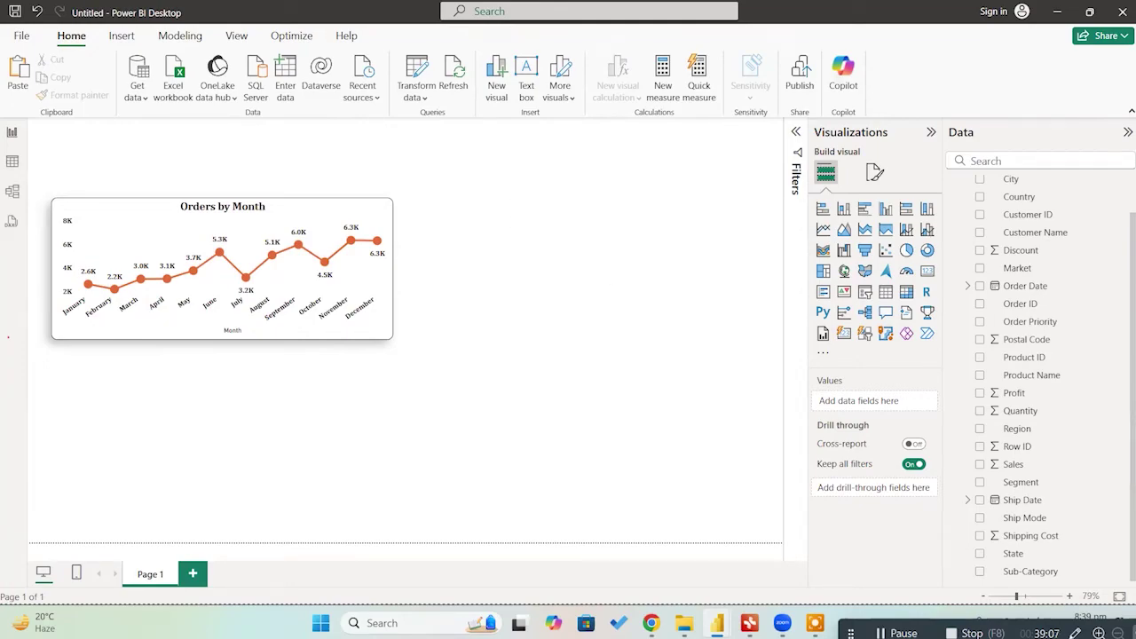
left_click(750, 623)
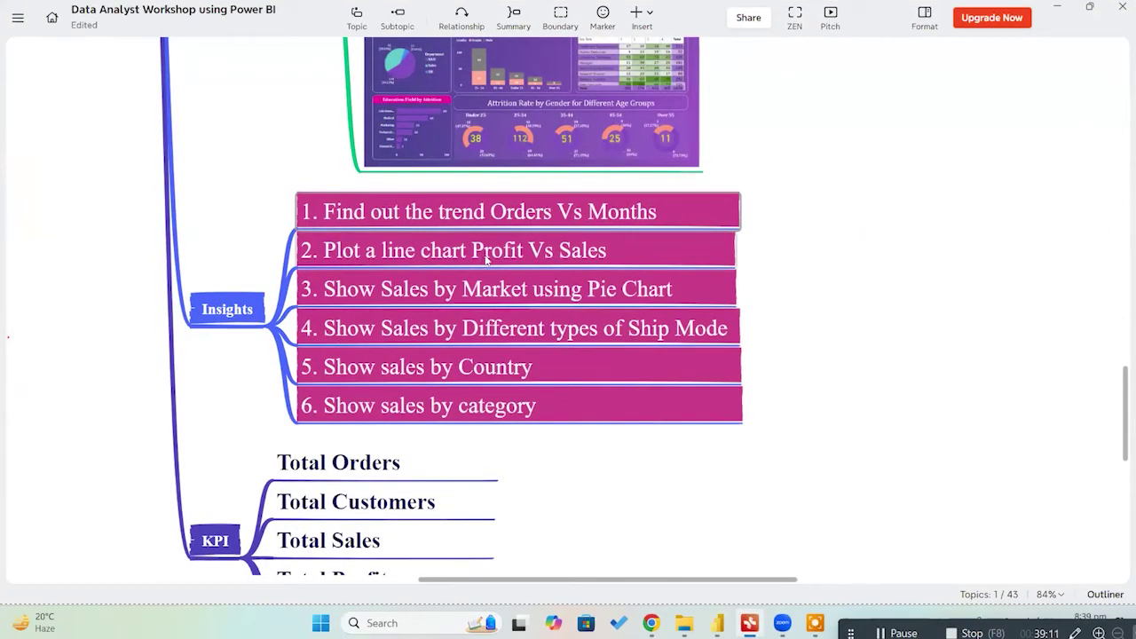
left_click(1058, 7)
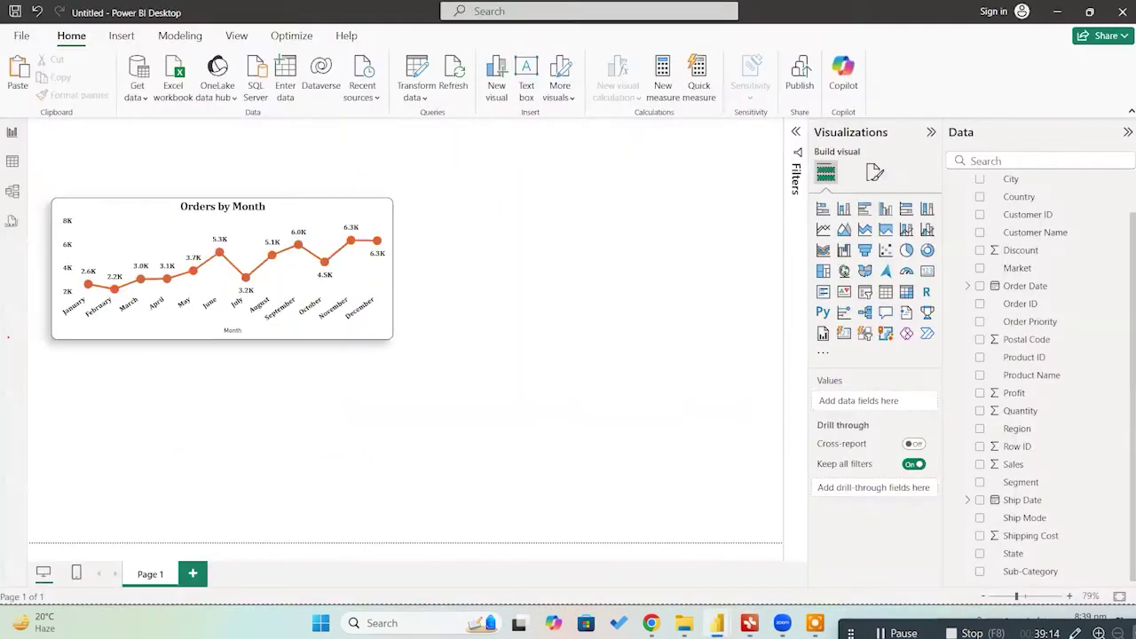
Step: Add a line and stacked column chart and place it directly to the right of the Orders by Month chart
left_click(907, 231)
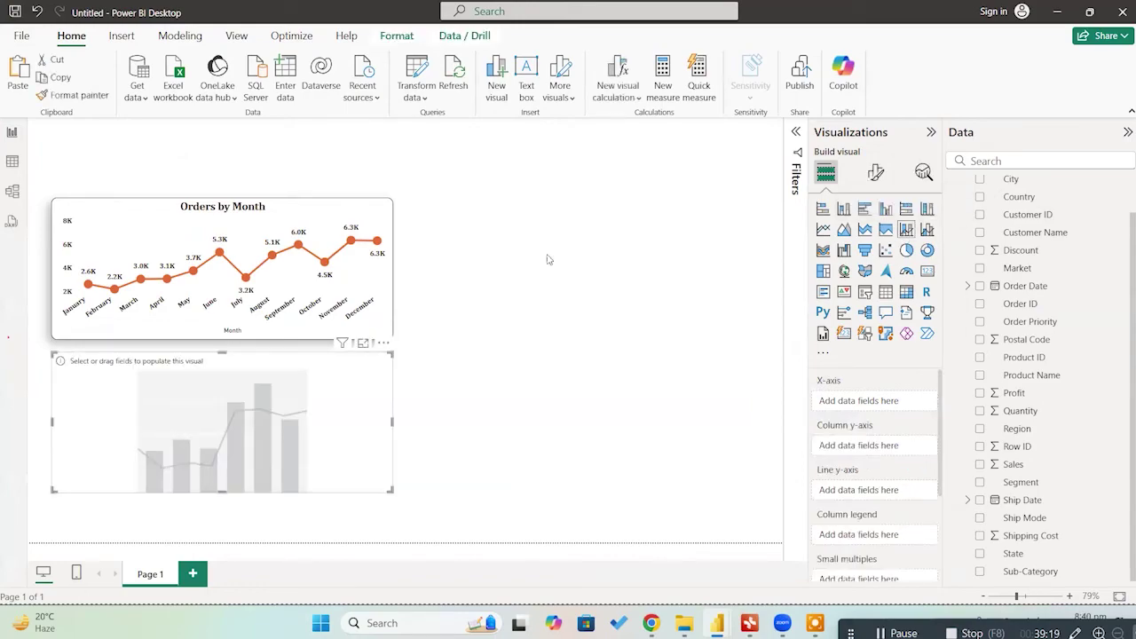
left_click_drag(322, 359, 612, 252)
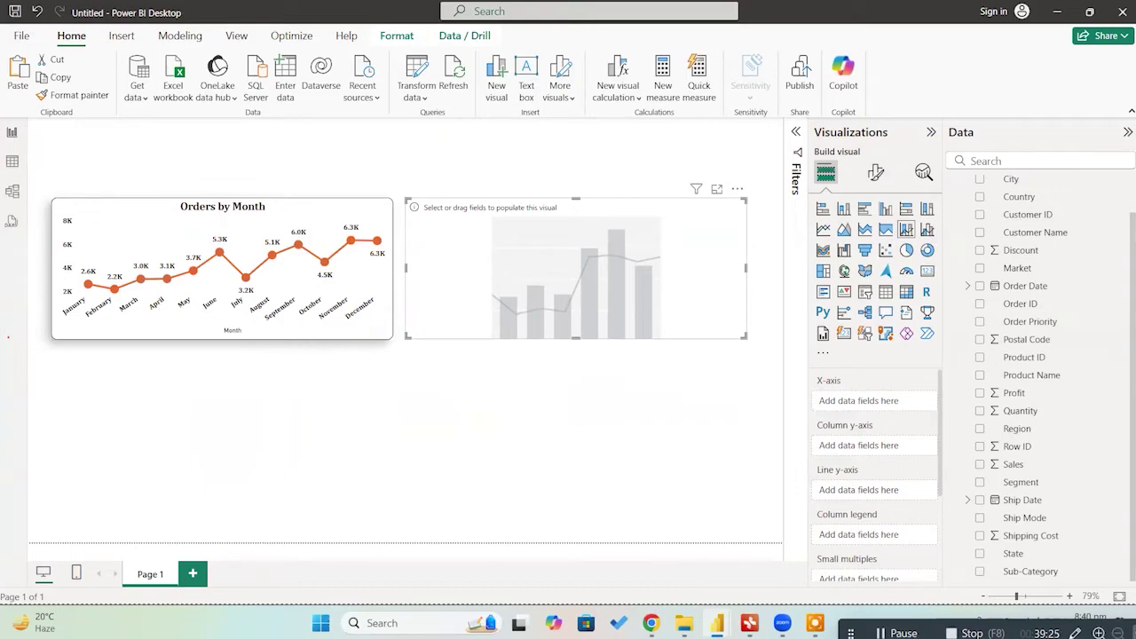
Step: Plot Sales as columns and Profit as a line against Order Date, keeping only the Month level on the X-axis
left_click_drag(1033, 289, 881, 404)
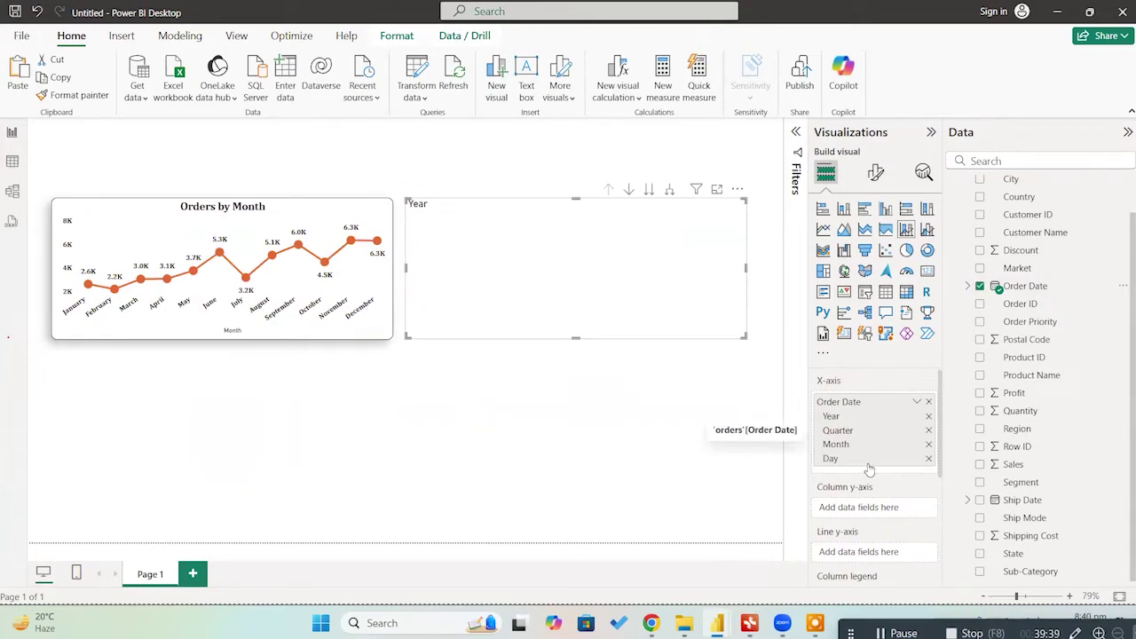
left_click(929, 458)
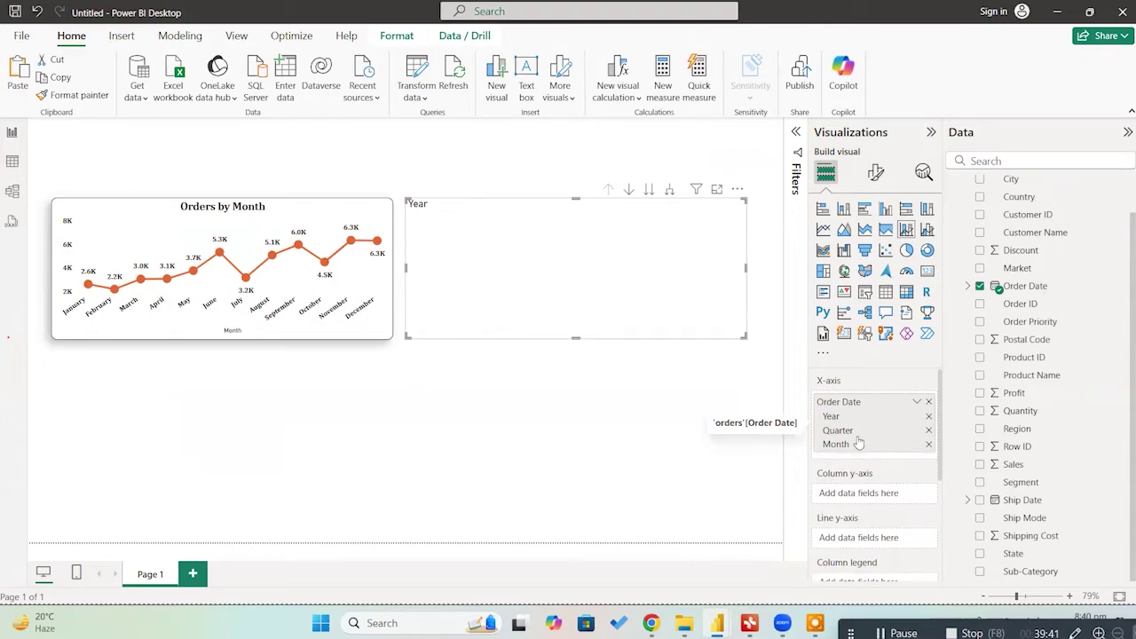
left_click(929, 417)
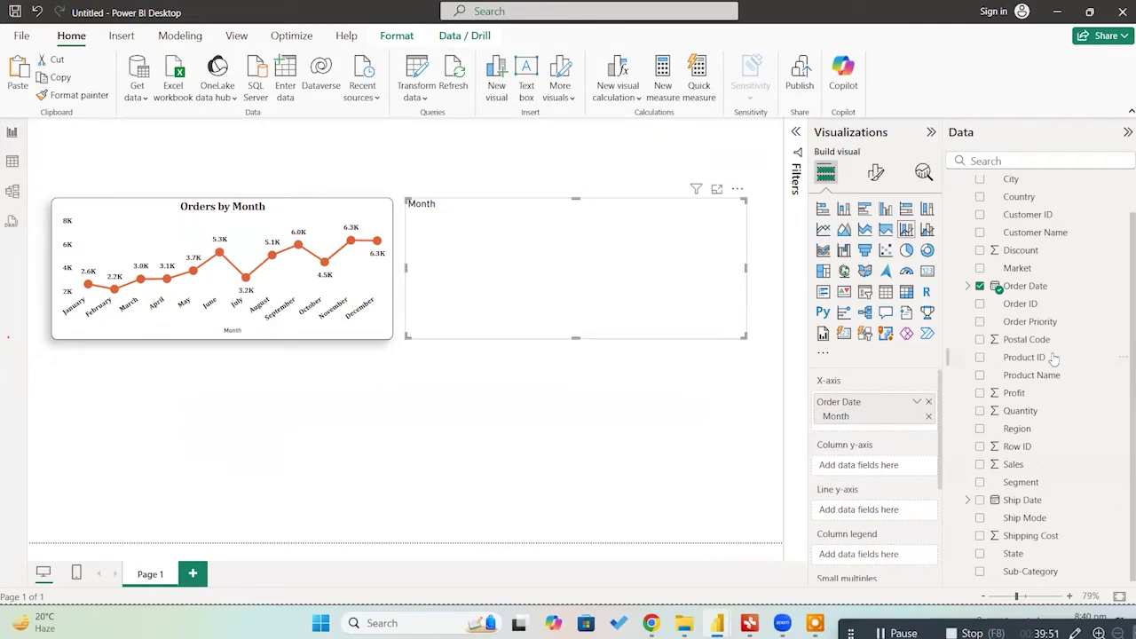
left_click_drag(1013, 464, 871, 468)
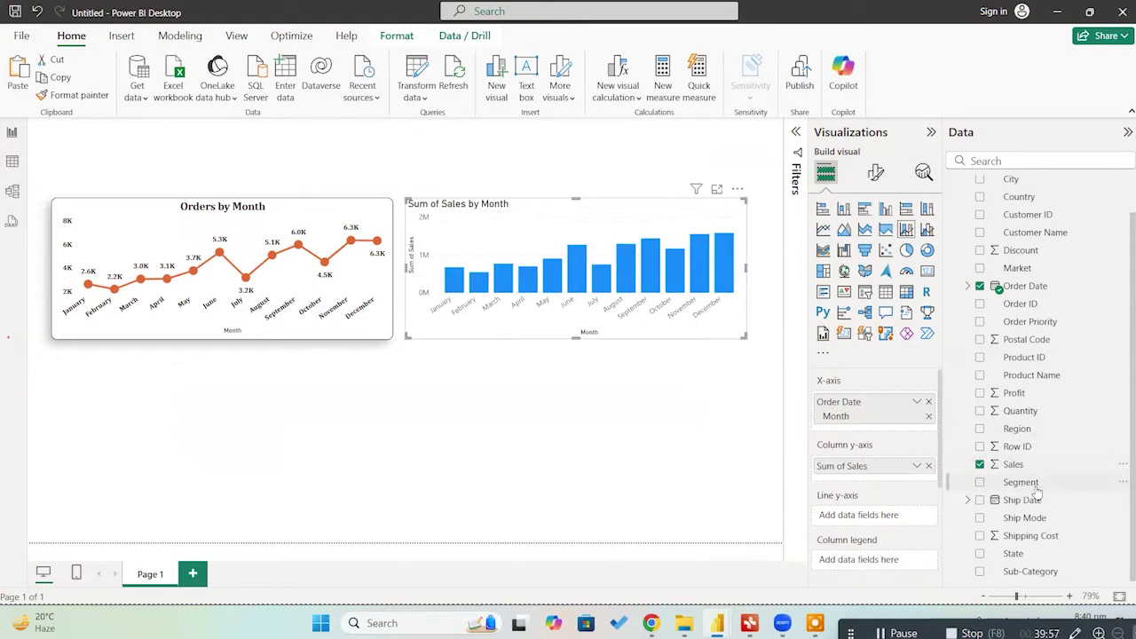
left_click_drag(1019, 400, 876, 522)
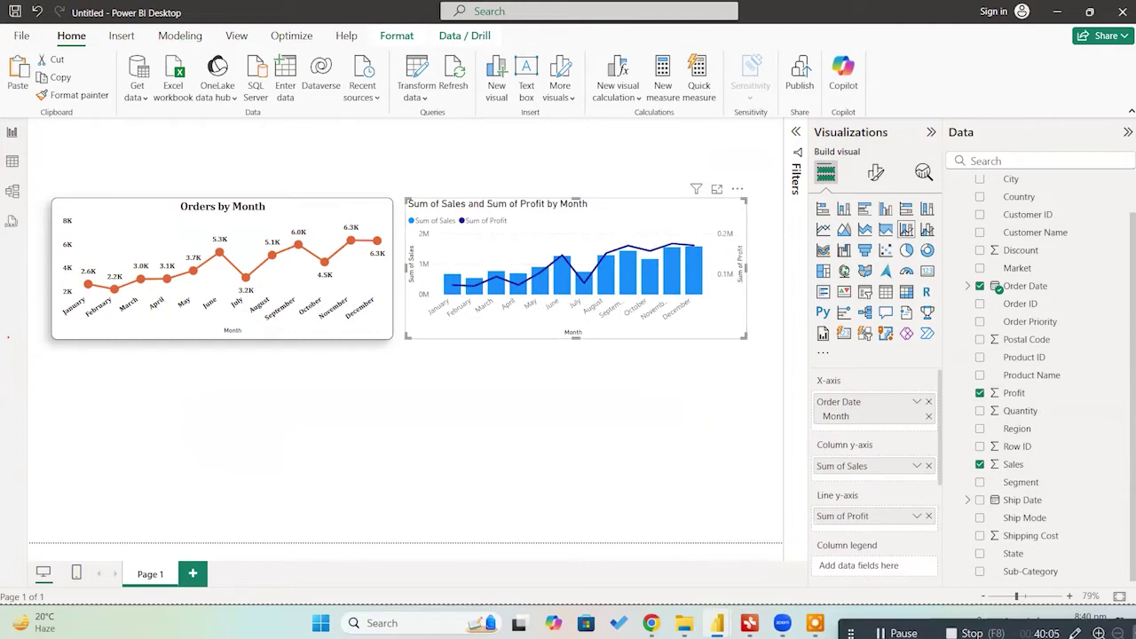
Step: Paste the finished Profit Vs Sales chart onto the page and enlarge it over the lower part of the canvas
left_click(278, 423)
left_click(446, 262)
left_click_drag(446, 263, 216, 395)
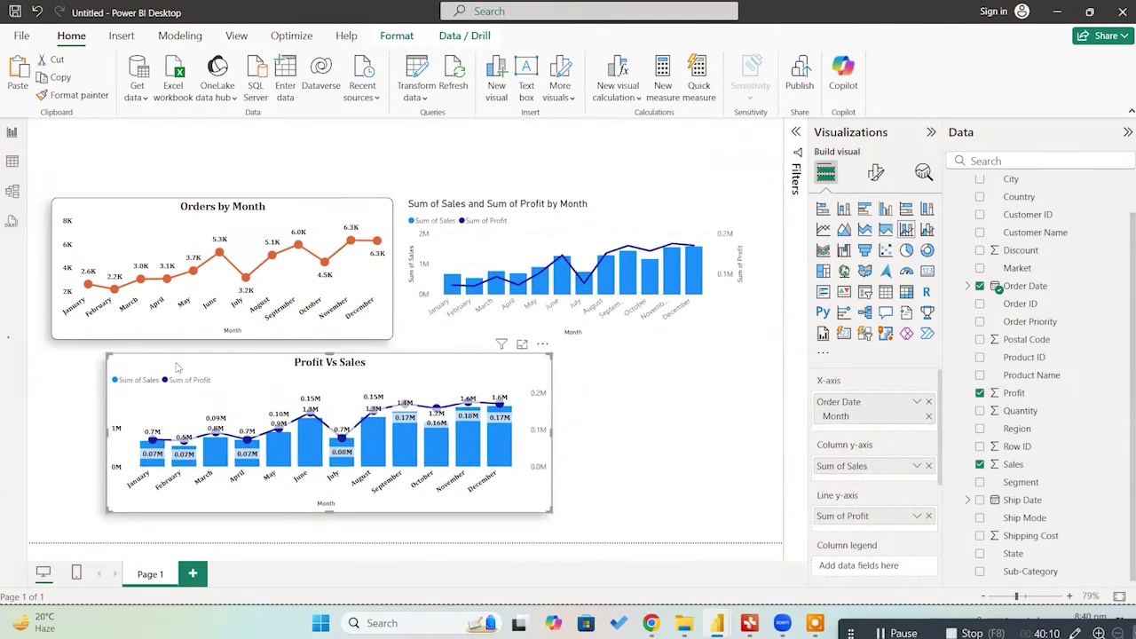
left_click_drag(107, 353, 38, 233)
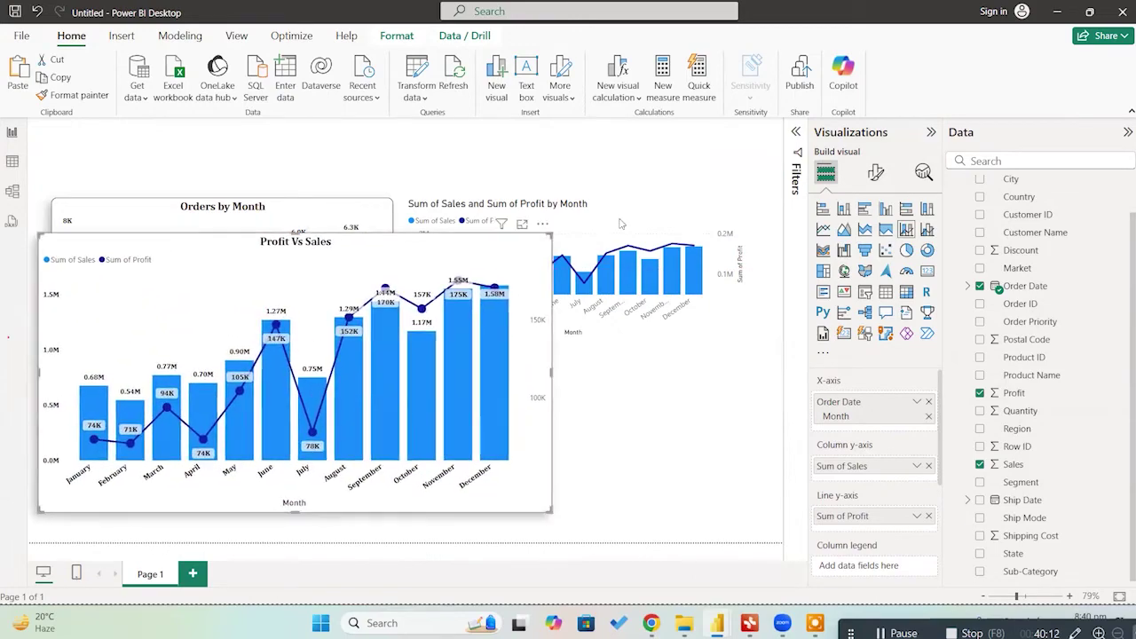
Step: Resize the Sum of Sales and Sum of Profit by Month chart from its upper-left corner and shift the Profit Vs Sales chart slightly down
left_click(407, 202)
left_click_drag(406, 200, 440, 141)
left_click_drag(168, 286, 157, 307)
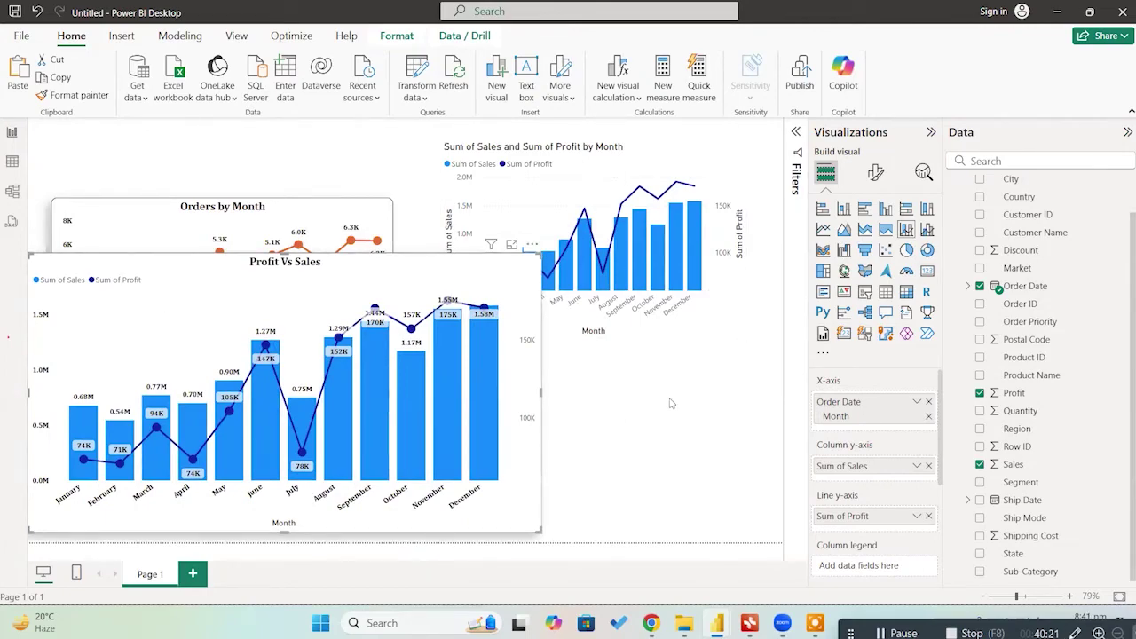
Step: Copy the Profit Vs Sales chart's formatting onto the Sum of Sales and Sum of Profit by Month chart with Format Painter
left_click(635, 417)
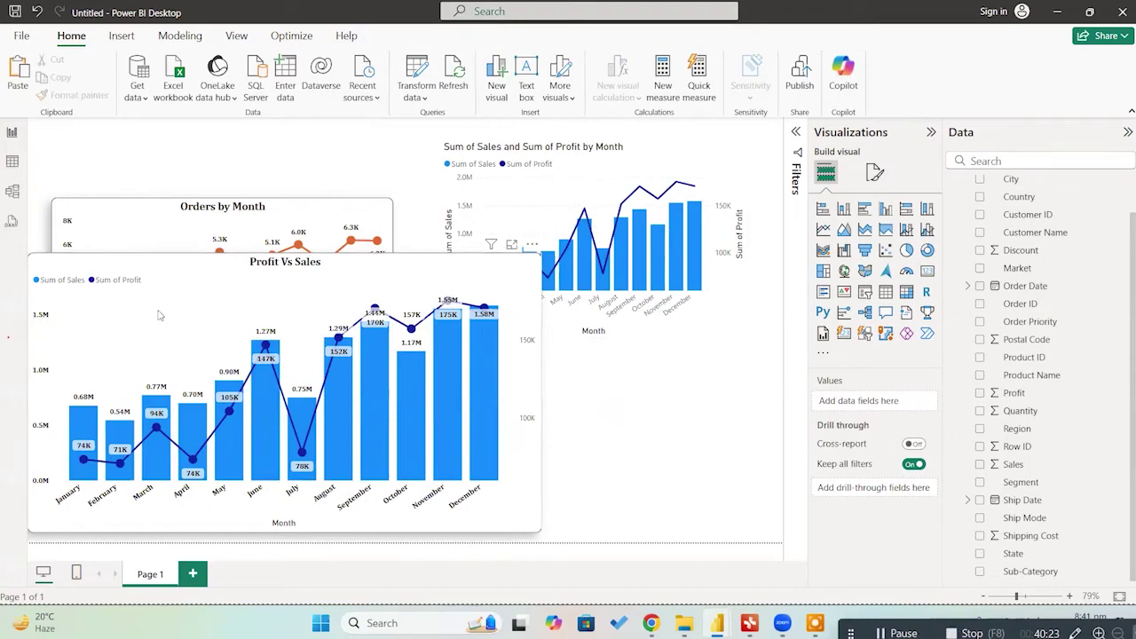
left_click(170, 316)
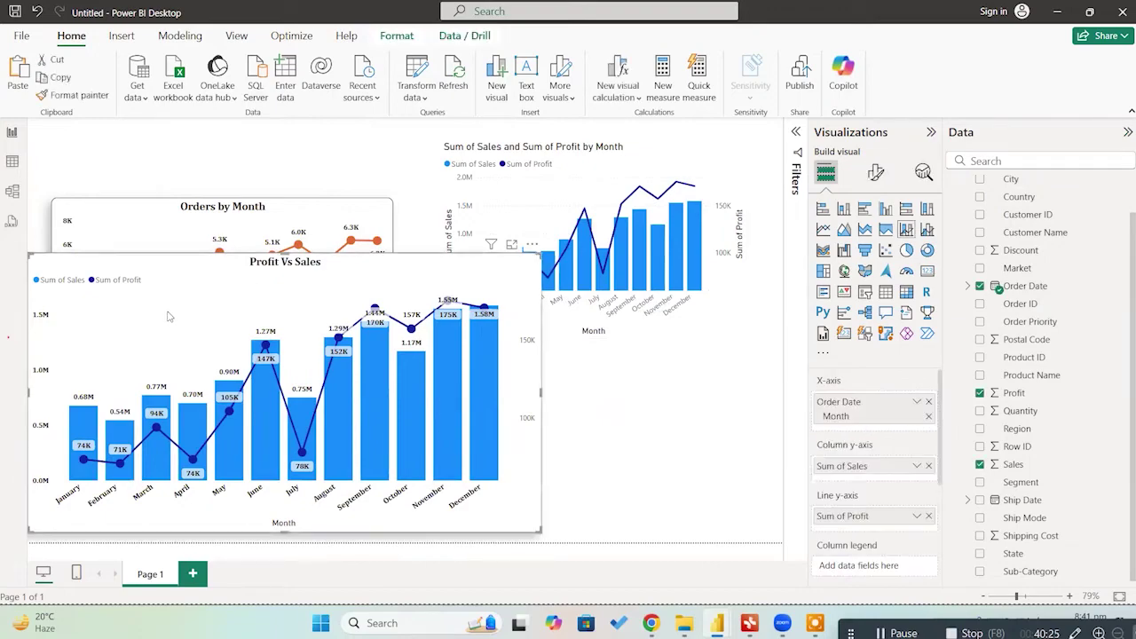
left_click(80, 98)
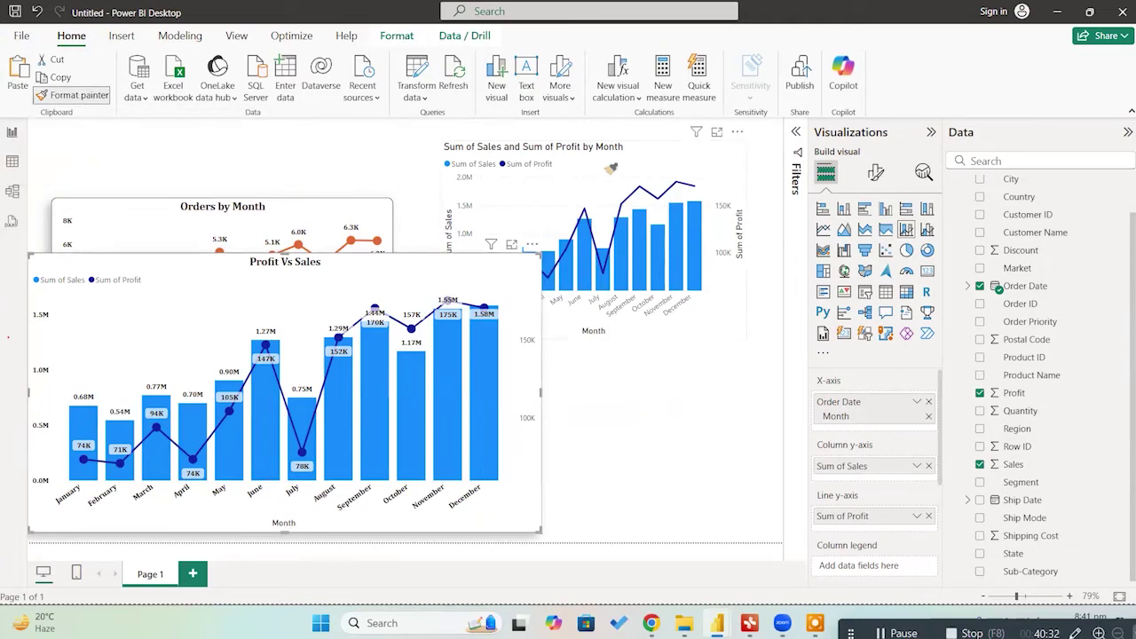
left_click(654, 162)
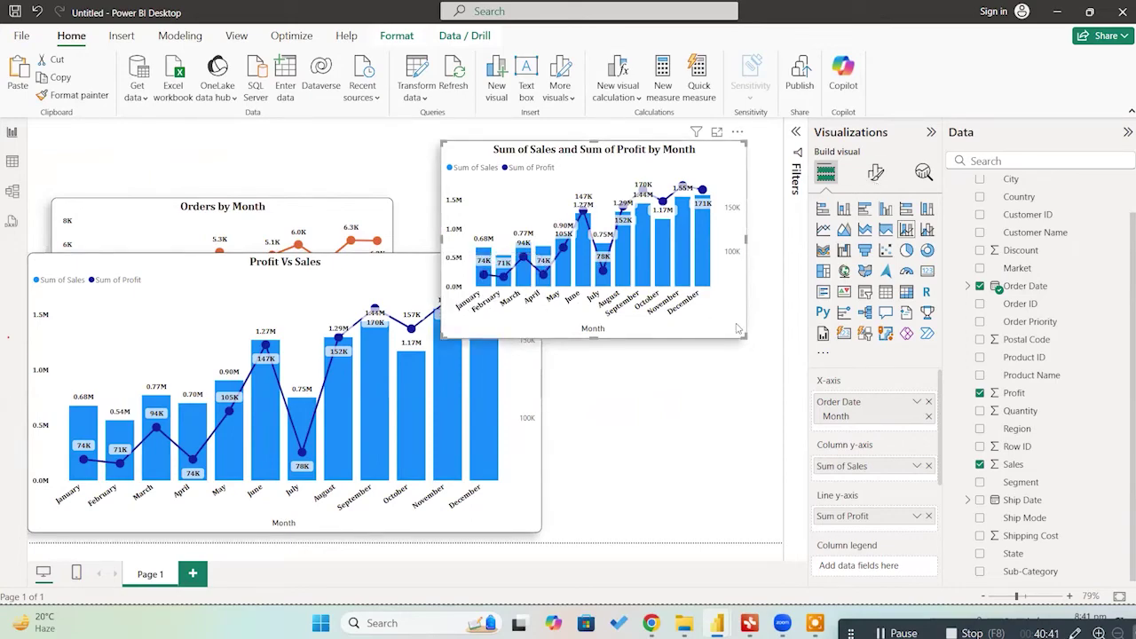
Step: Delete the pasted Profit Vs Sales chart and fit the Sum of Sales and Sum of Profit by Month chart beside Orders by Month, widened to the page edge
left_click(528, 386)
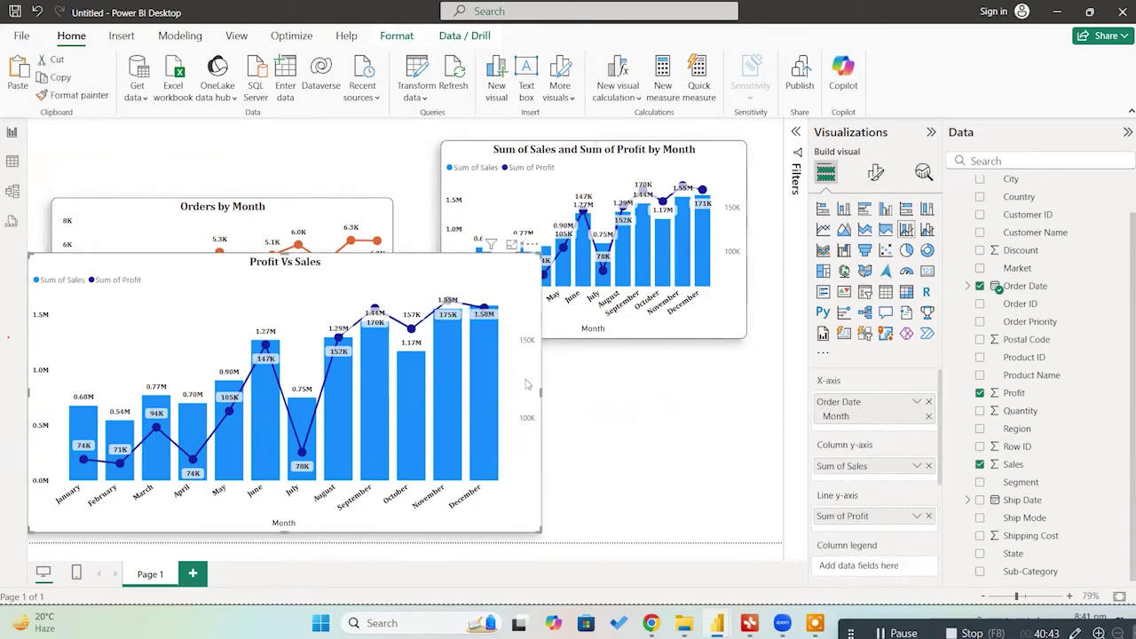
key("Delete")
left_click_drag(529, 329, 579, 341)
left_click_drag(711, 268, 783, 270)
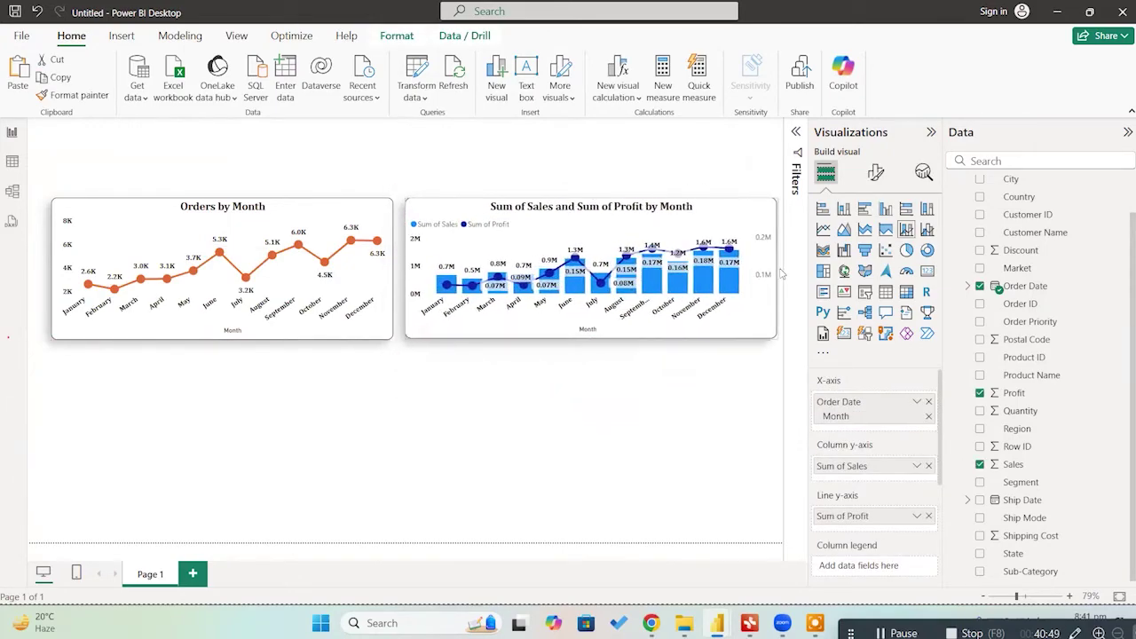
Step: Narrow the Orders by Month chart and extend the Sum of Sales and Sum of Profit by Month chart toward it to fill the gap
left_click(396, 278)
left_click_drag(386, 275, 325, 277)
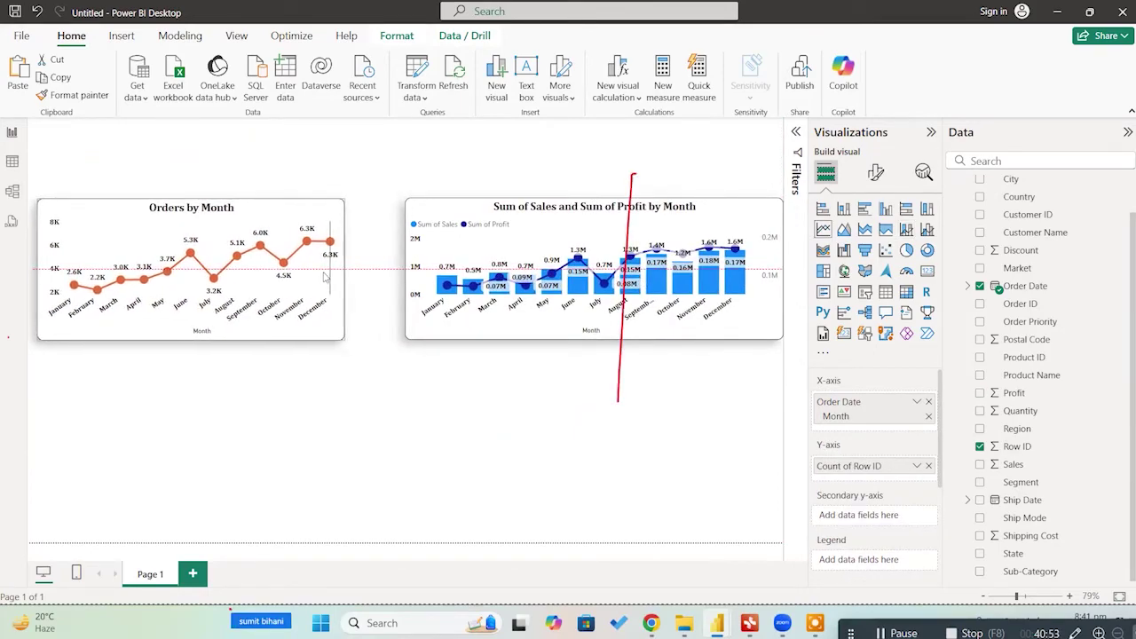
left_click(407, 269)
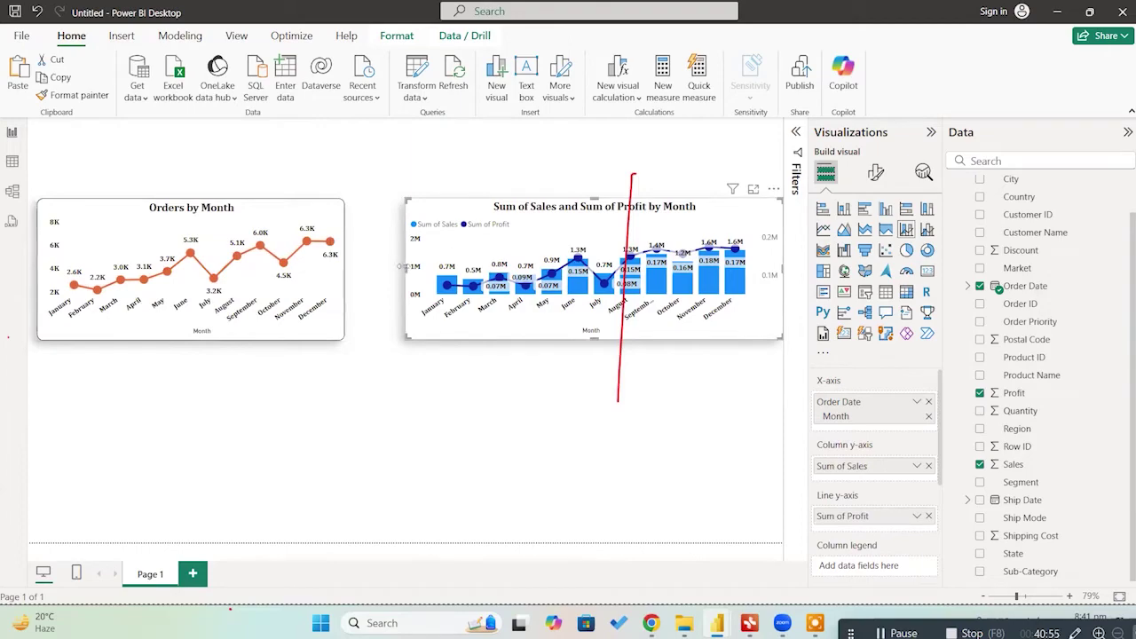
left_click_drag(396, 273, 346, 272)
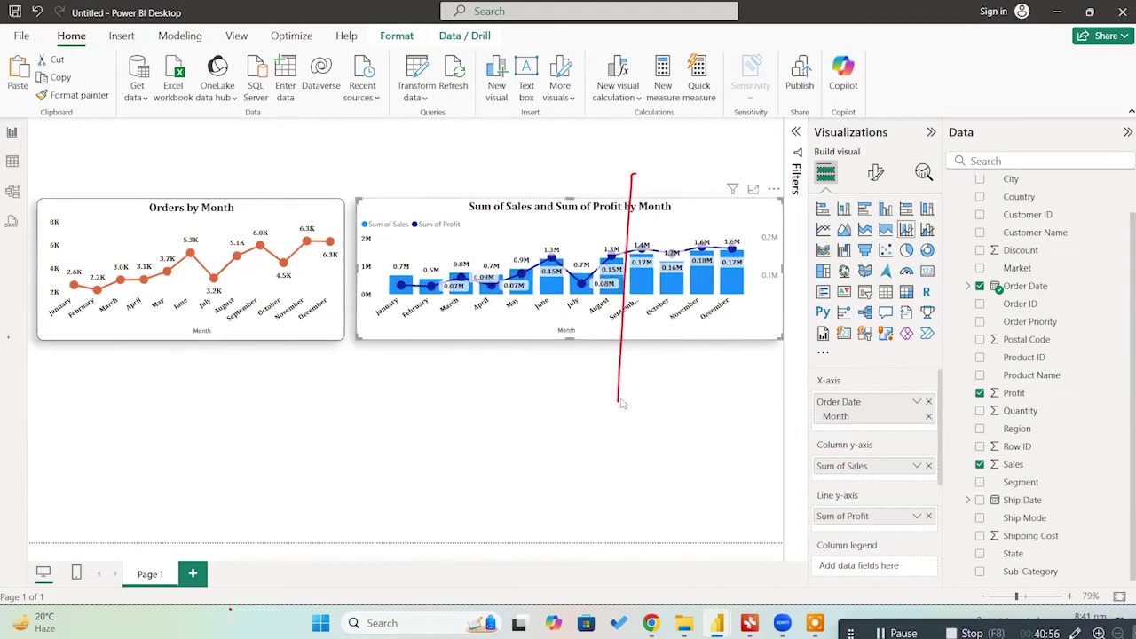
left_click(724, 423)
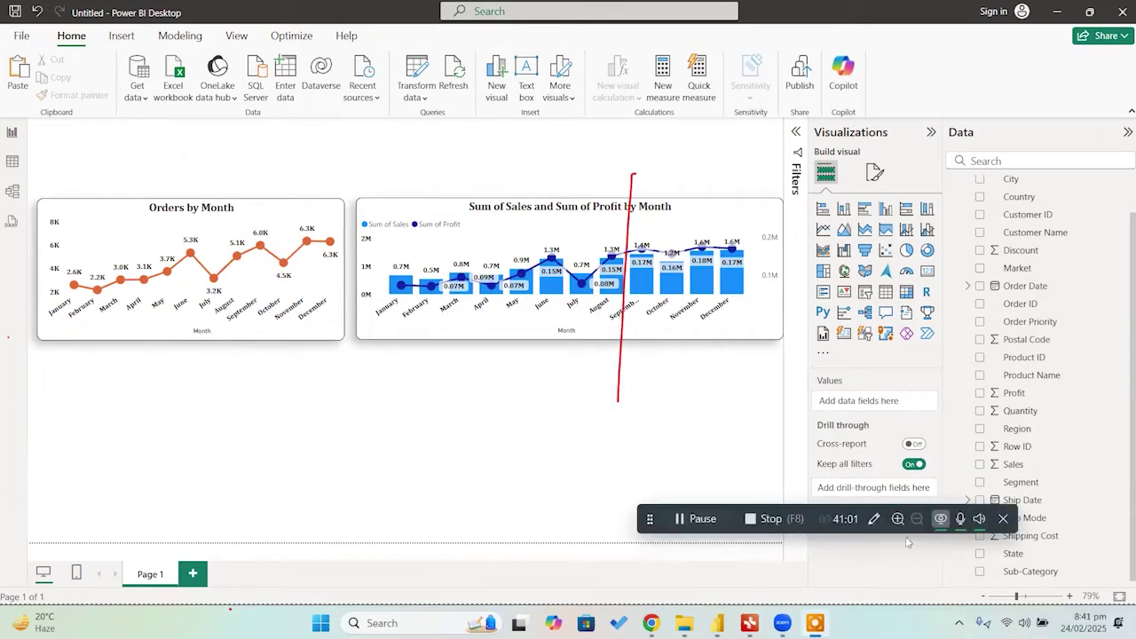
left_click(873, 519)
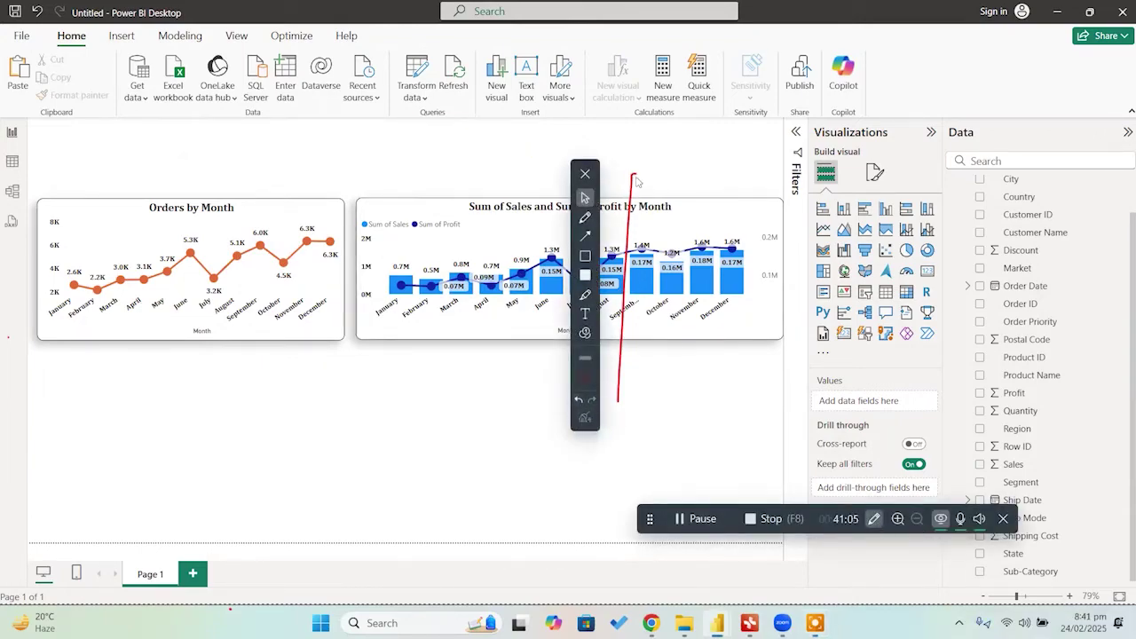
left_click(585, 173)
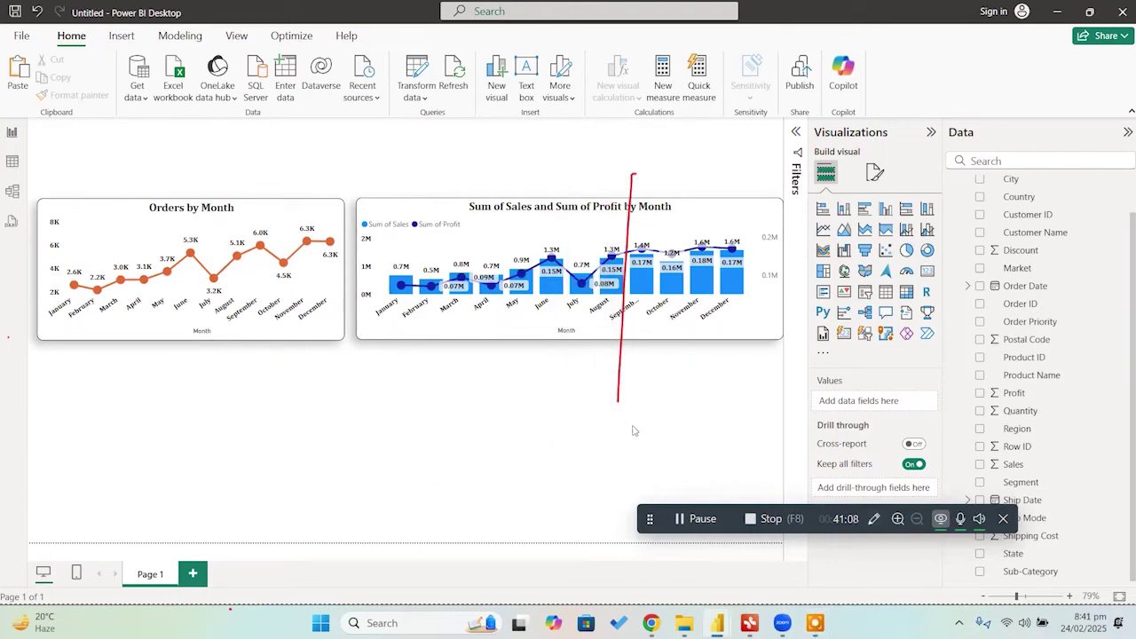
left_click_drag(666, 532, 695, 588)
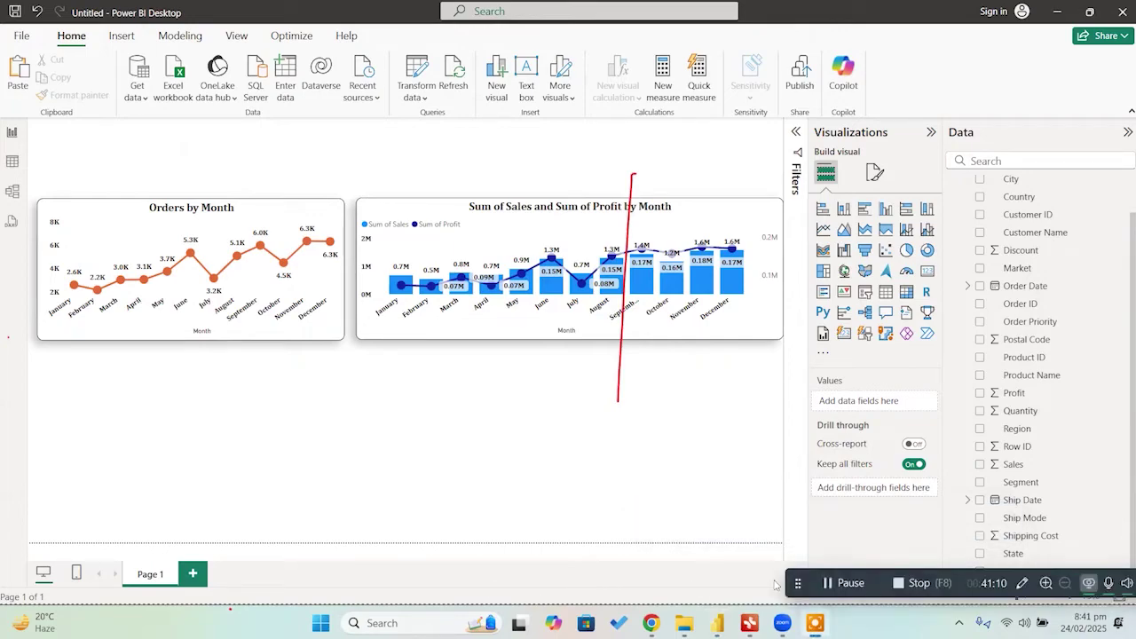
left_click_drag(644, 392, 605, 392)
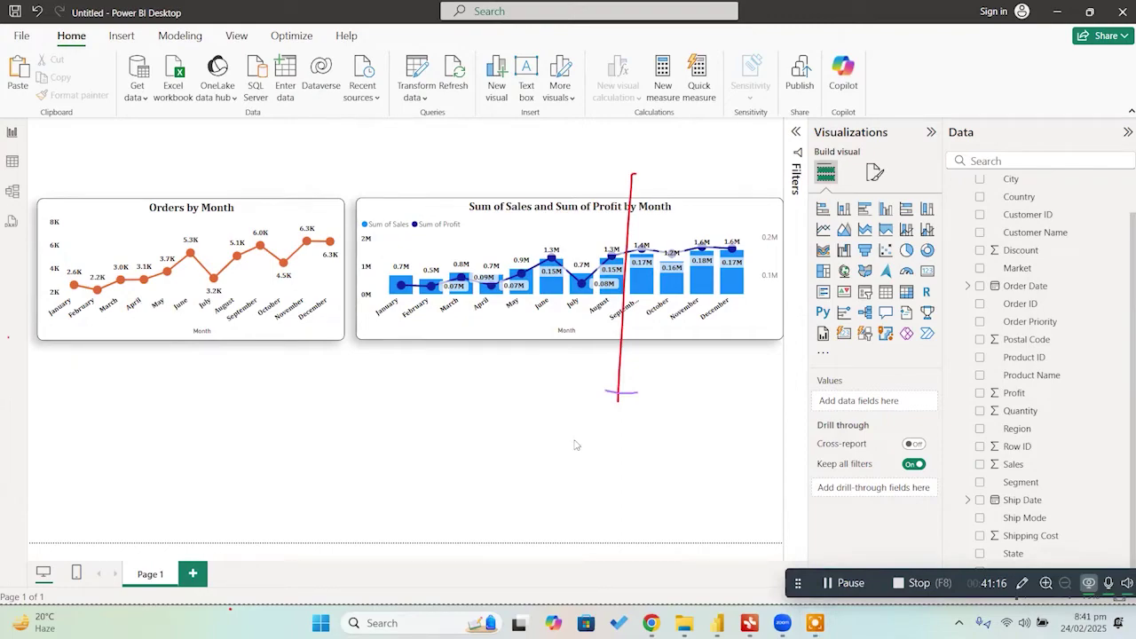
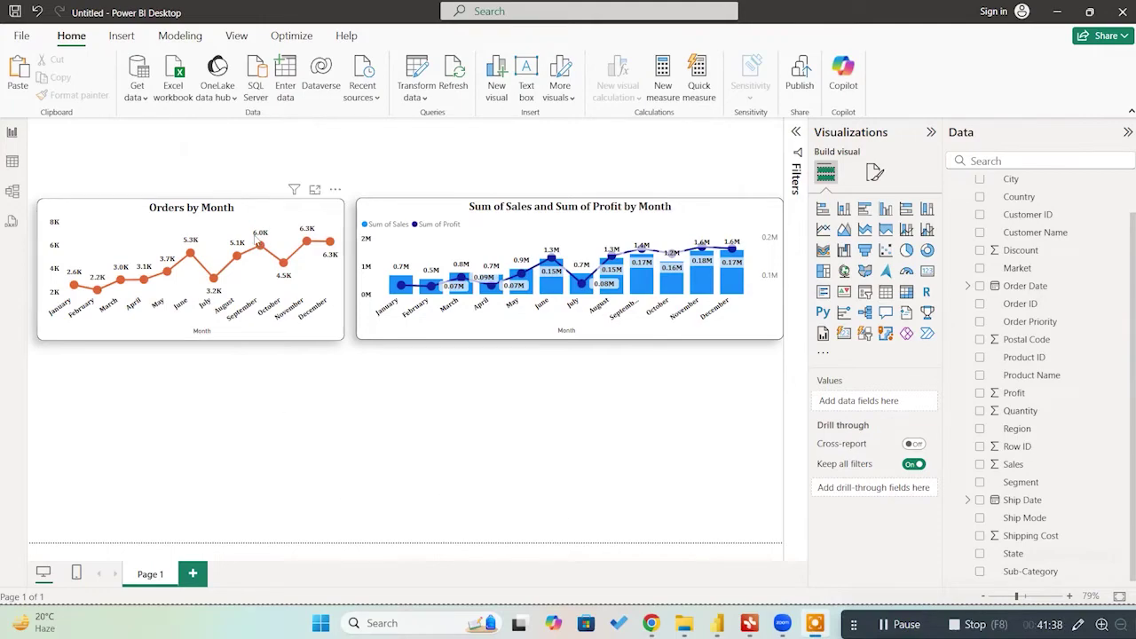
Step: Nudge the Sum of Sales and Sum of Profit by Month chart slightly closer to the Orders by Month chart
left_click(161, 211)
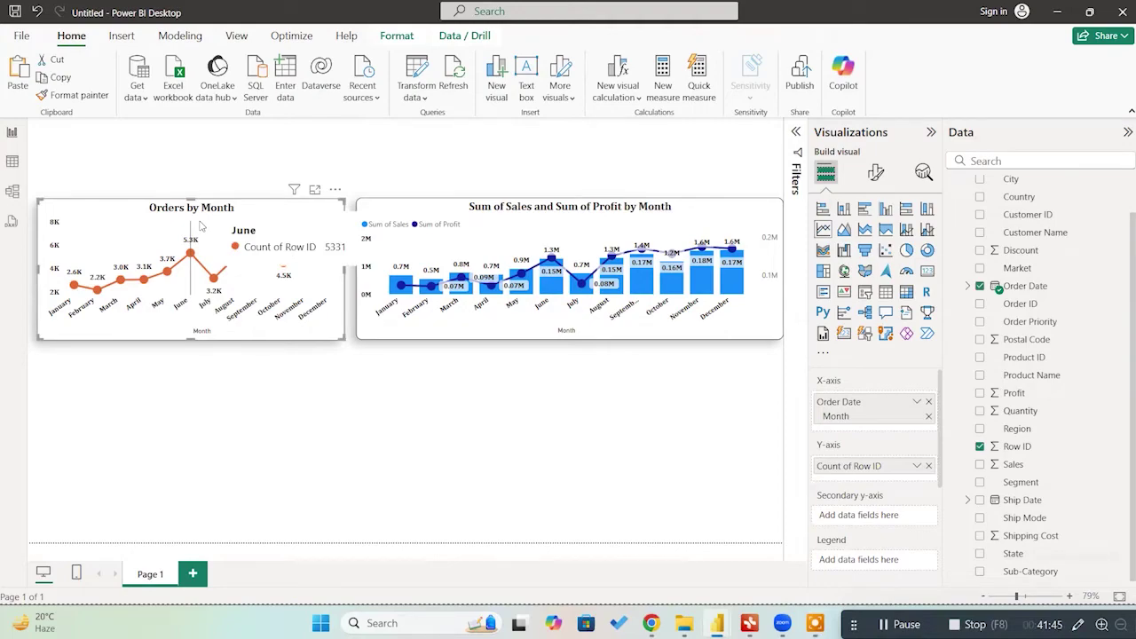
left_click(368, 258)
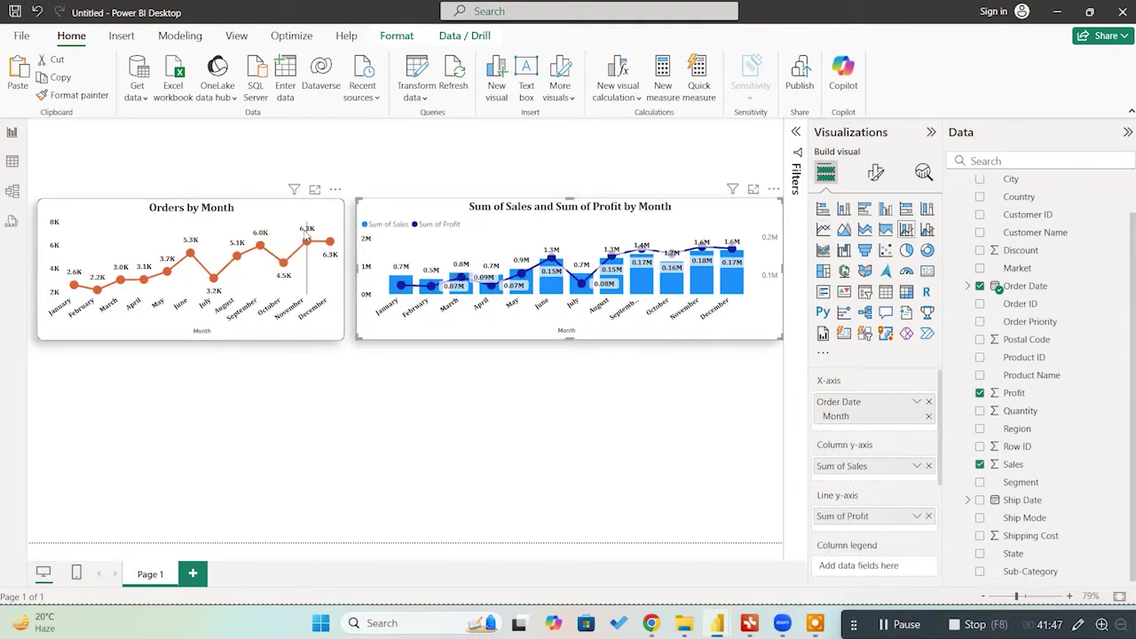
left_click(306, 232)
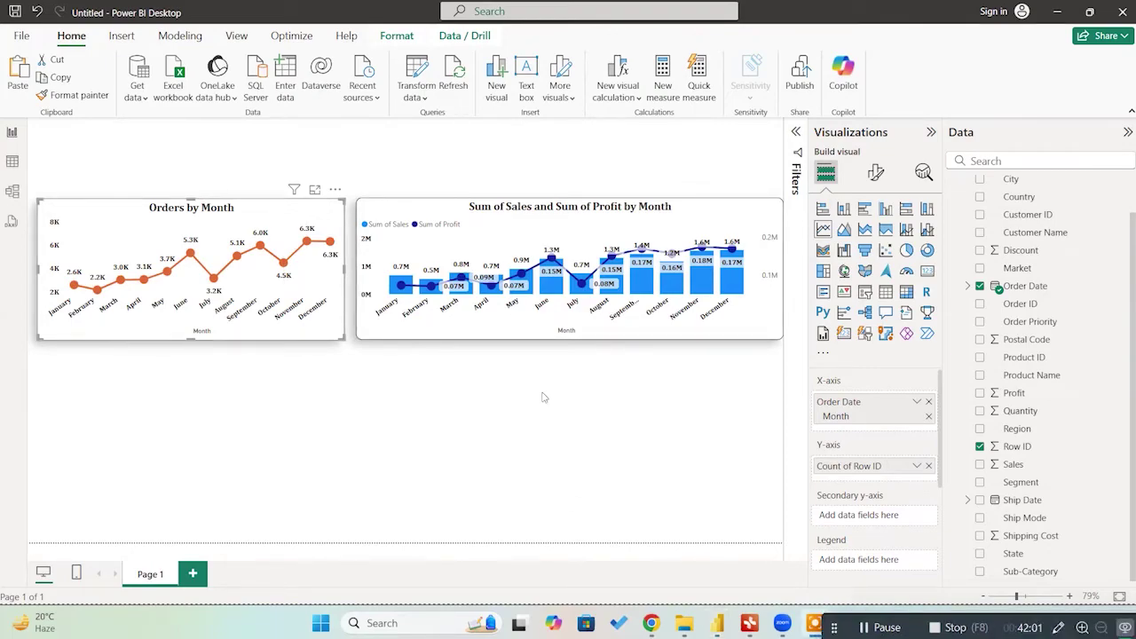
left_click(420, 330)
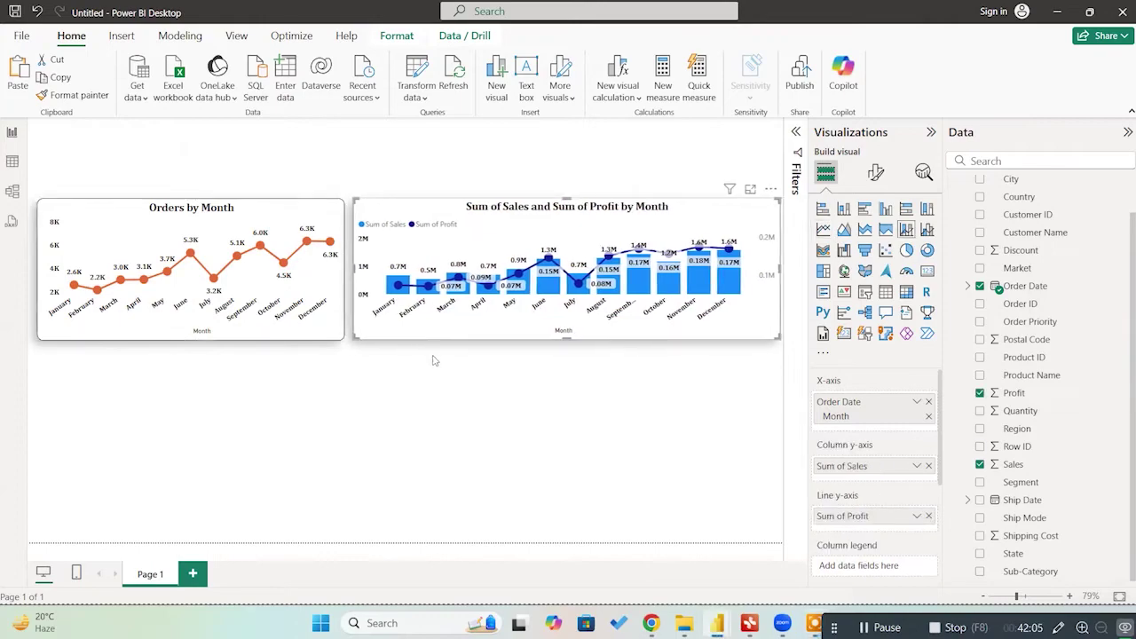
Step: Switch to the Data Analyst Workshop mind map to check the required insights, and return to Power BI
left_click(750, 623)
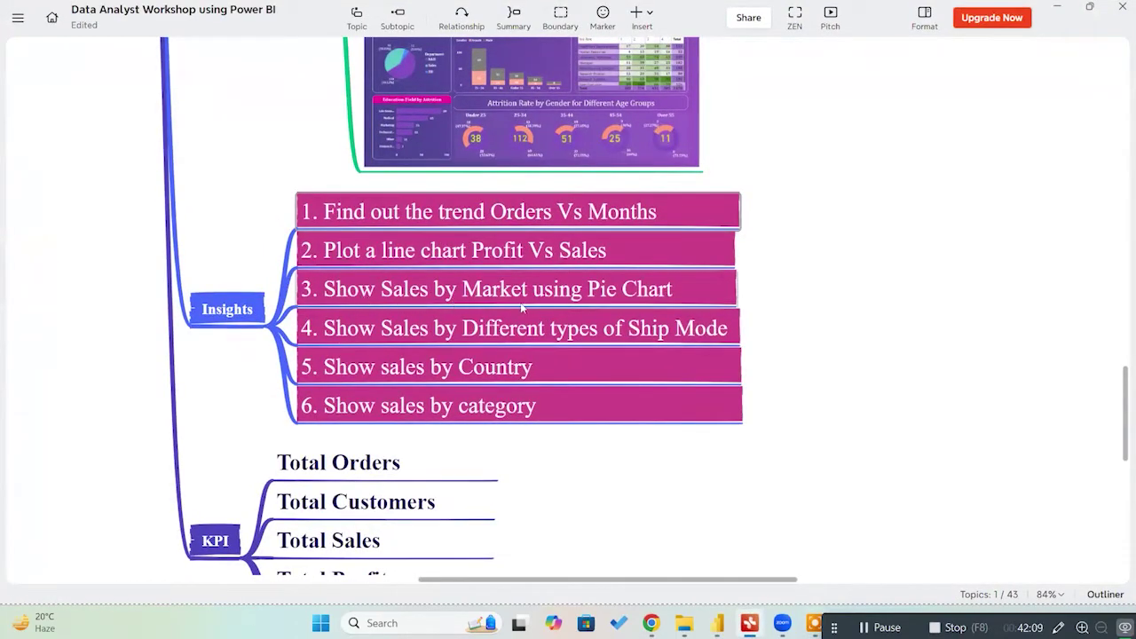
left_click(1054, 8)
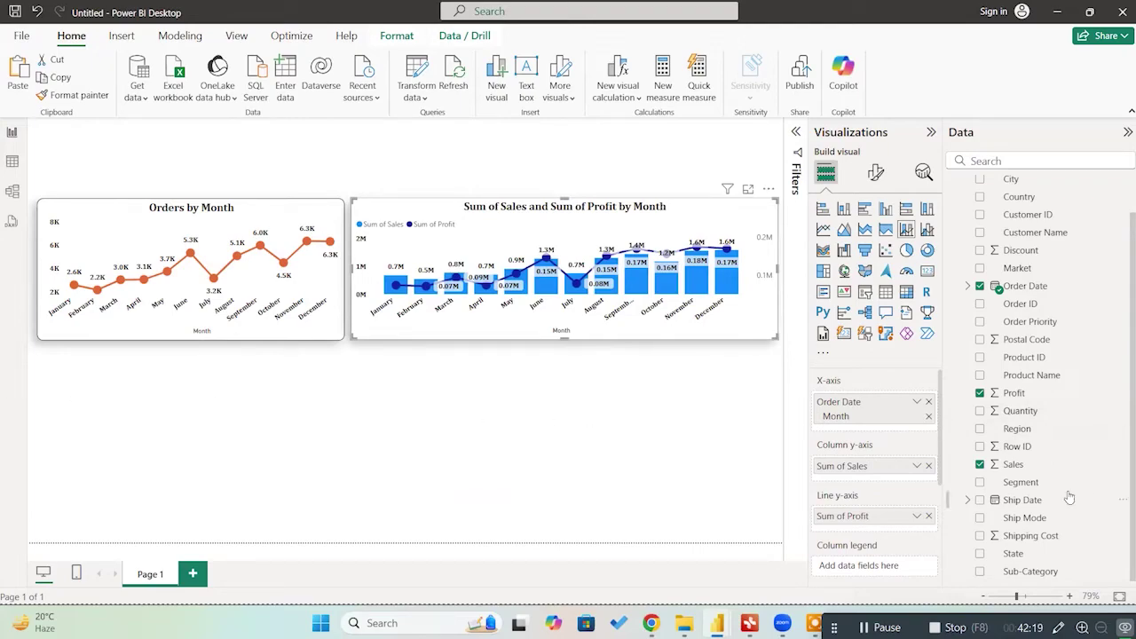
left_click(907, 250)
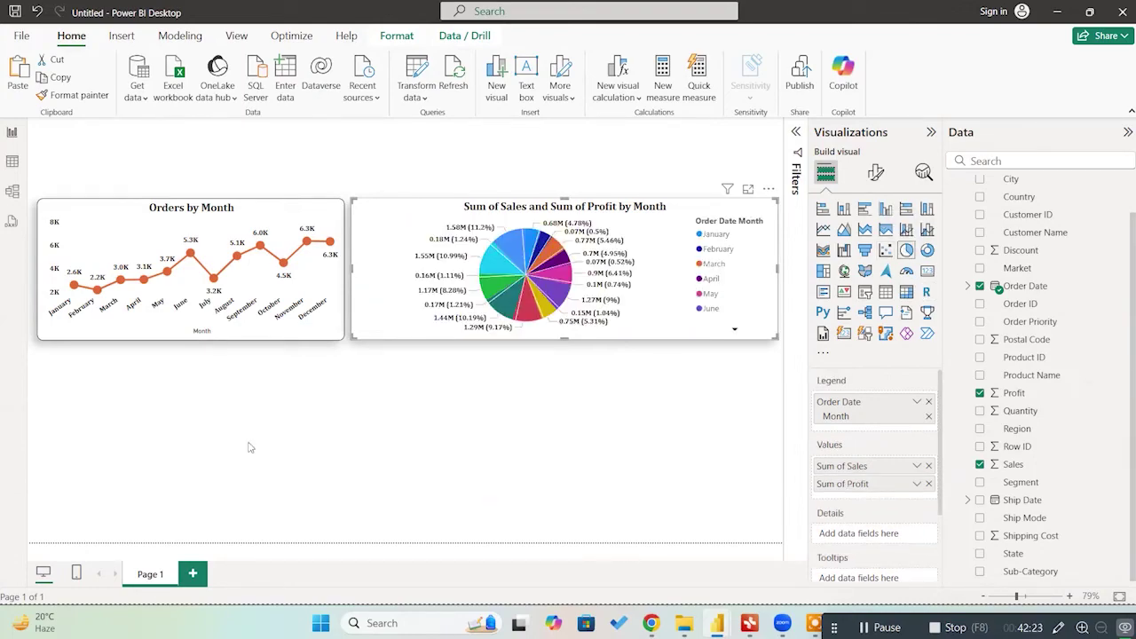
key("ctrl+z")
left_click(396, 452)
left_click(761, 323)
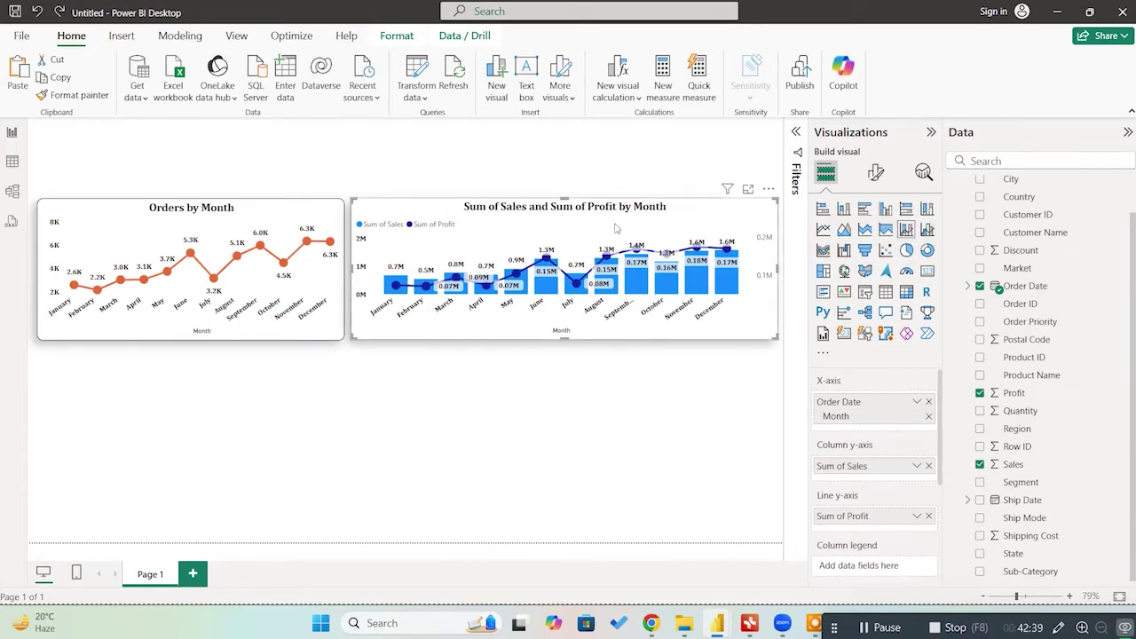
left_click(906, 252)
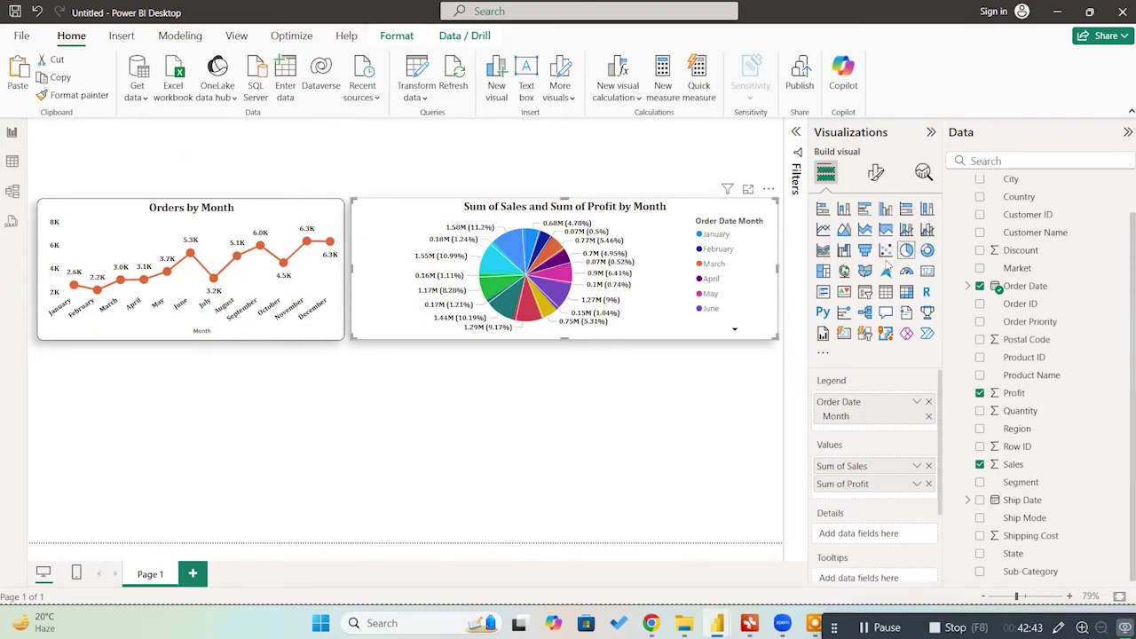
key("ctrl+z")
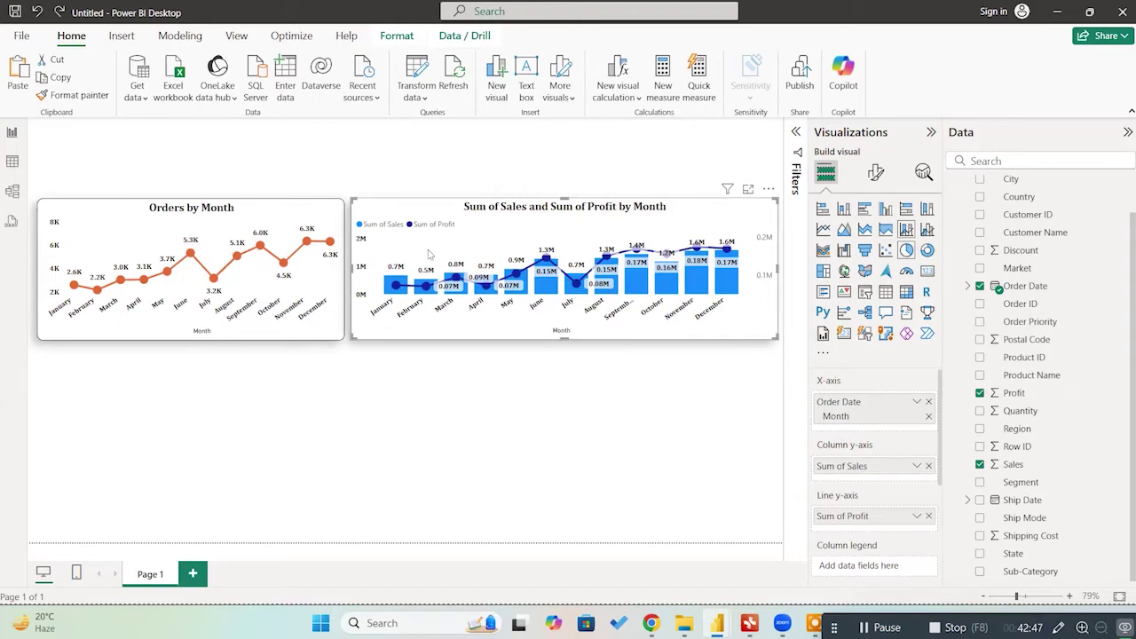
Step: Insert an empty pie chart below Orders by Month and narrow it to a little over half that chart's width
left_click(265, 455)
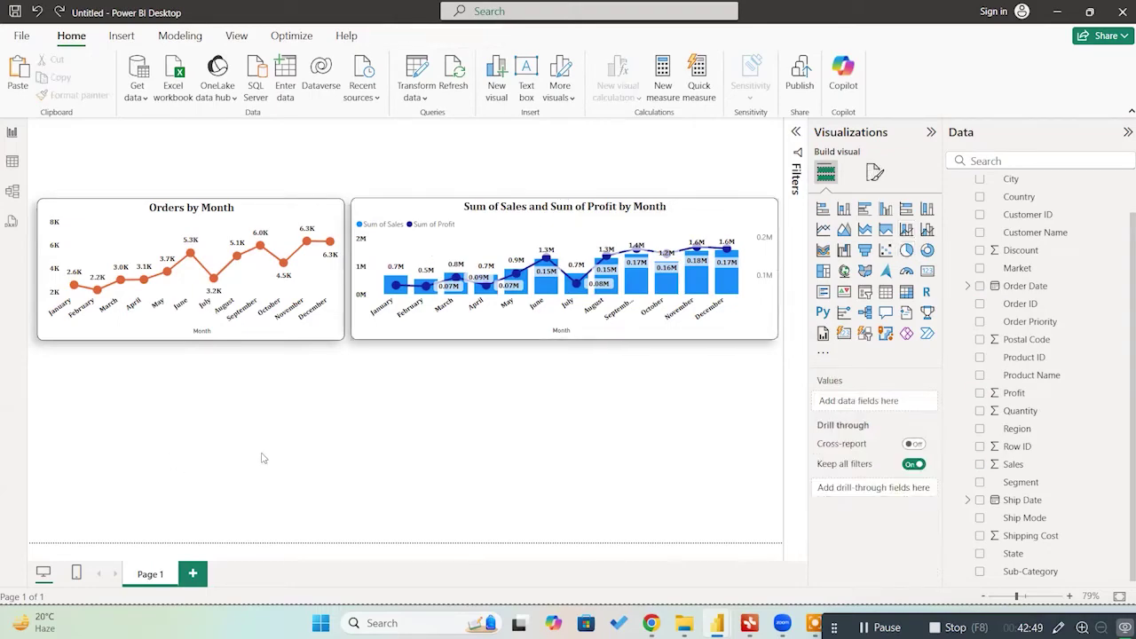
left_click(907, 250)
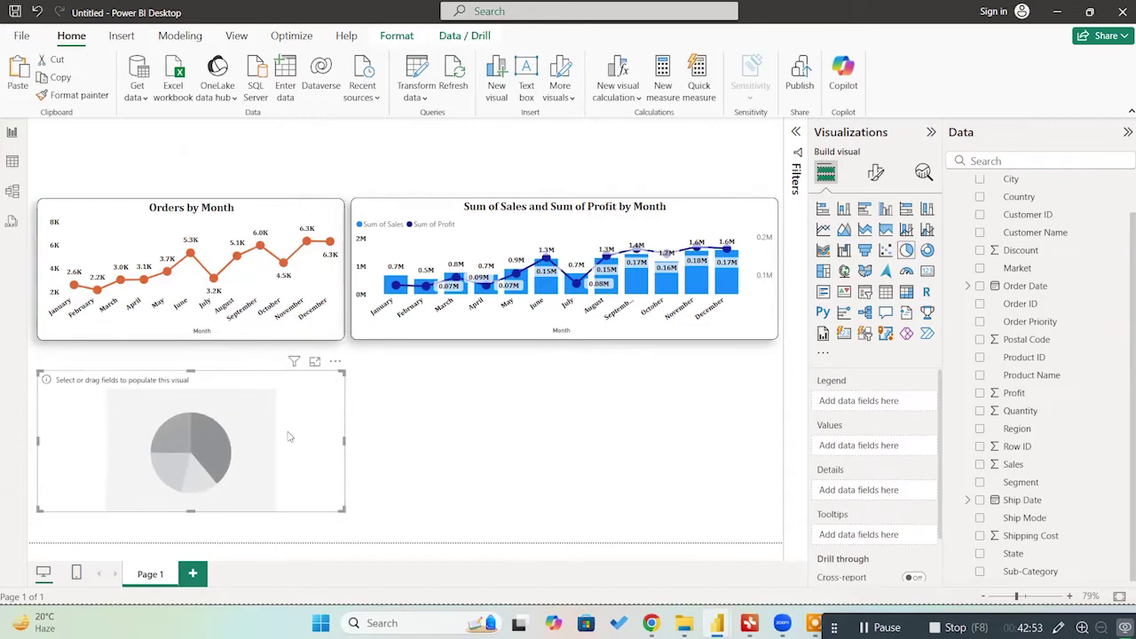
left_click_drag(344, 444, 212, 453)
Step: Populate the pie chart with Market as the legend and Sales as the values
scroll(1021, 181, "up", 1)
type("mark")
left_click_drag(1021, 203, 863, 401)
left_click_drag(998, 161, 904, 160)
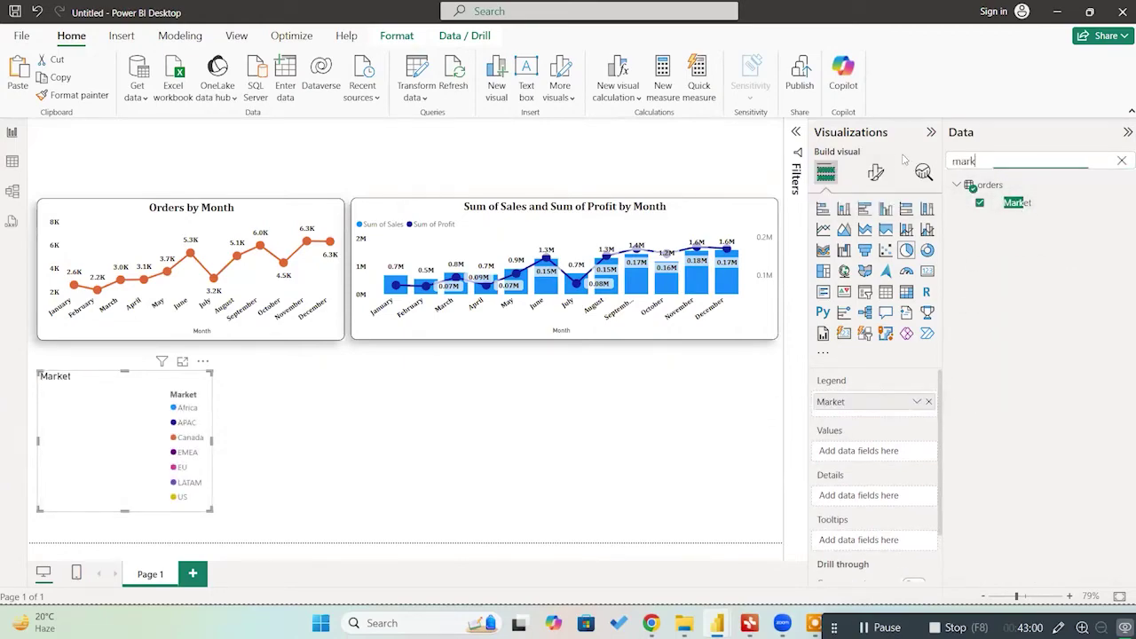
type("sale")
left_click_drag(1012, 202, 866, 452)
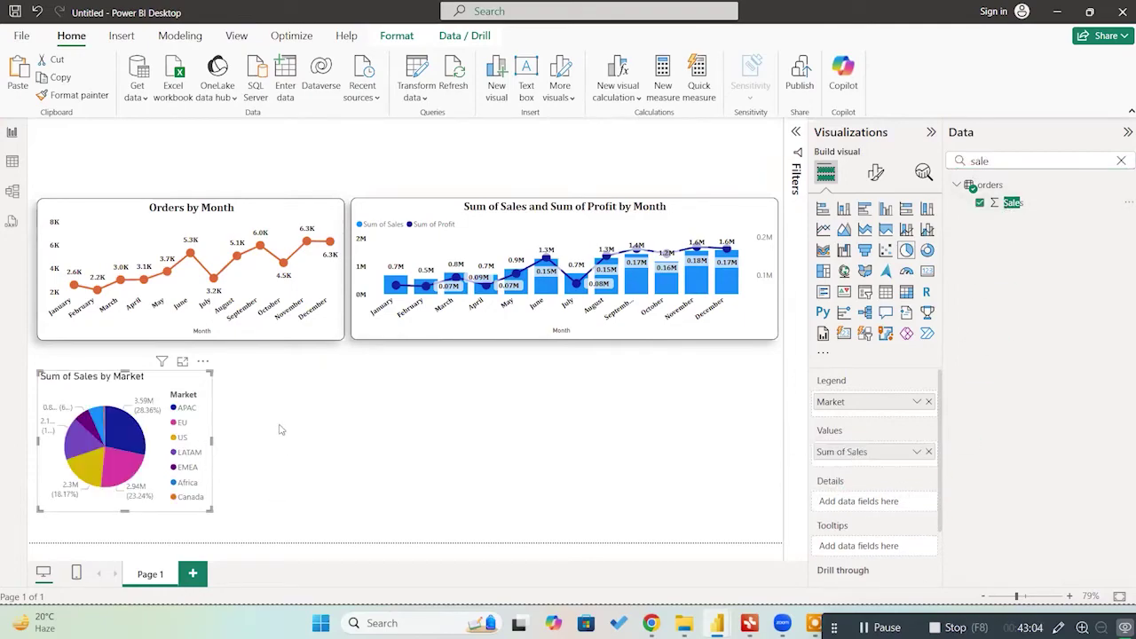
Step: Copy the Orders by Month chart's formatting onto the Sum of Sales by Market pie chart with Format Painter
left_click(330, 419)
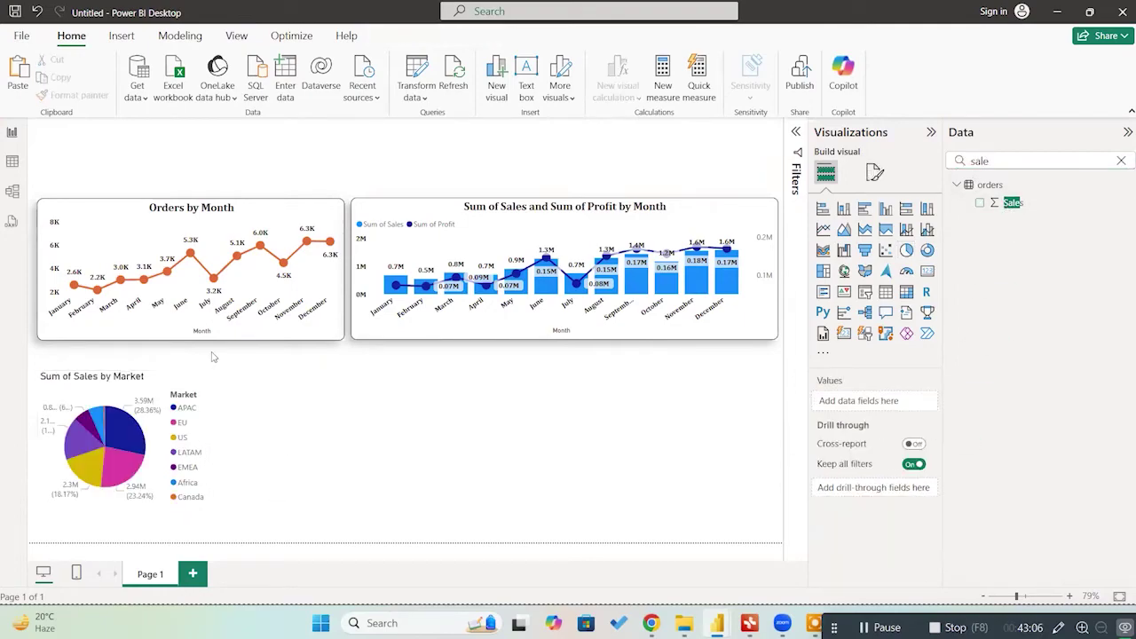
left_click(118, 227)
left_click(93, 98)
left_click(102, 386)
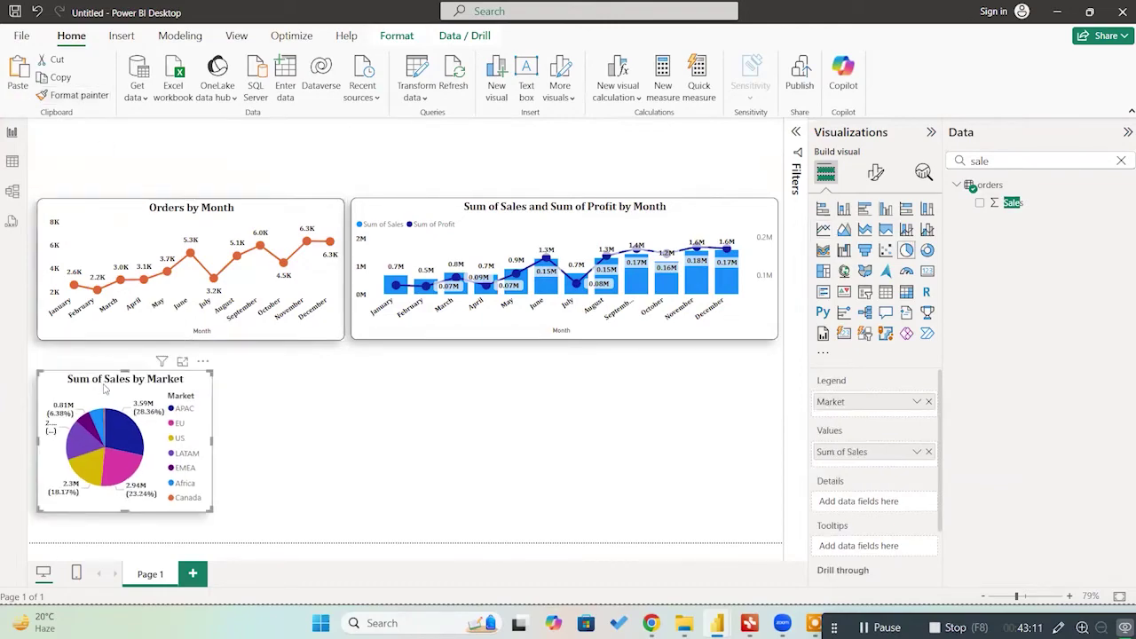
left_click(287, 441)
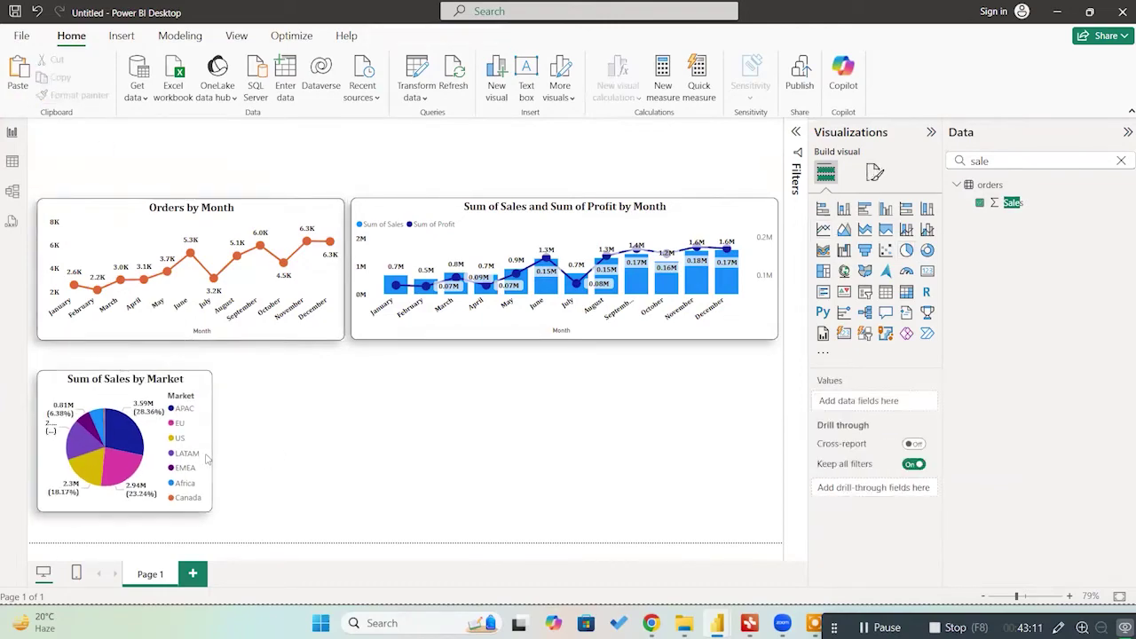
Step: Enlarge the Sum of Sales by Market pie chart and position it just above the lower page boundary
left_click(213, 522)
left_click_drag(213, 522, 231, 541)
left_click_drag(181, 476, 175, 467)
Step: Move the Orders by Month and the Sales and Profit charts down close to the pie chart, adjusting the gap between the two
left_click(331, 314)
left_click_drag(331, 315, 373, 364)
left_click(391, 459)
left_click(393, 357)
key("Right")
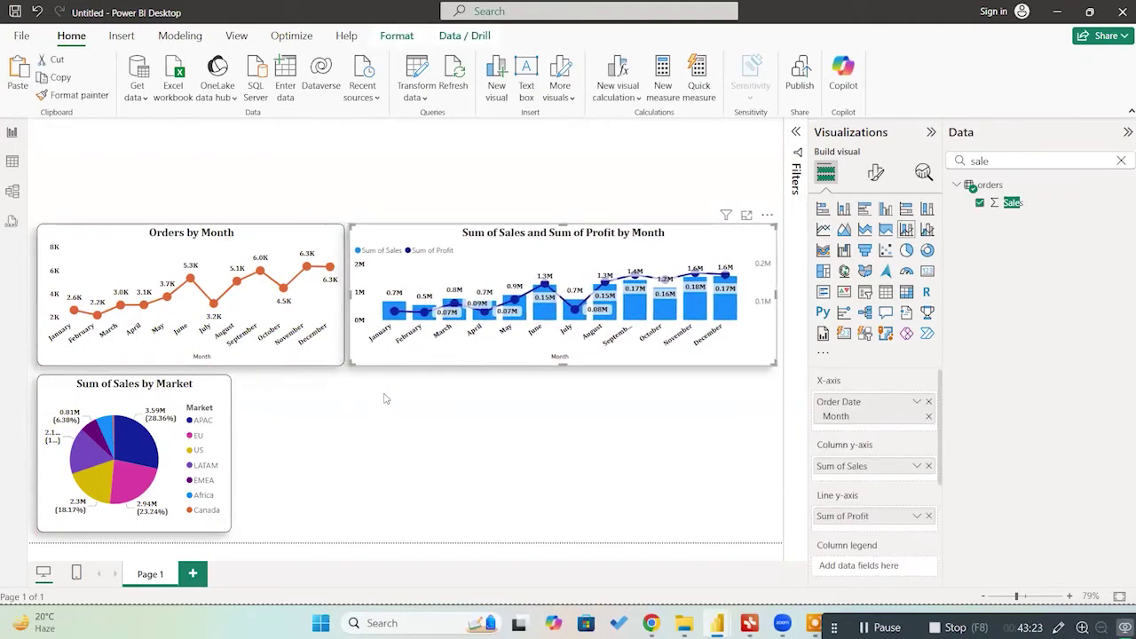
left_click(384, 399)
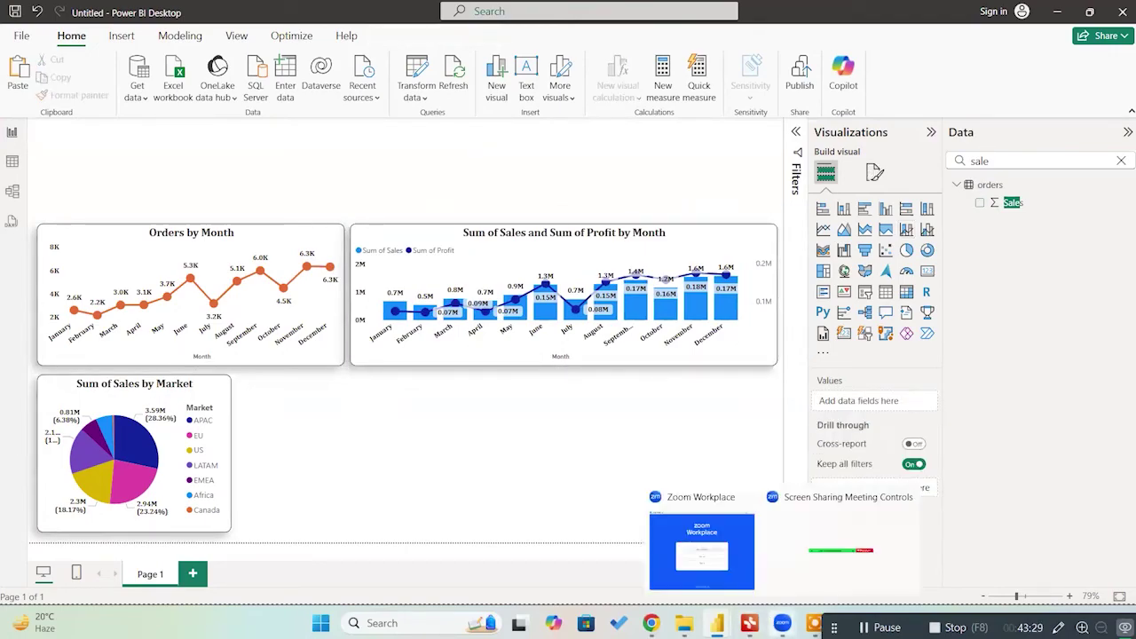
Step: Clear the field search, insert an empty clustered column chart beside the Sum of Sales by Market pie chart, and narrow it to a similar width
left_click(749, 623)
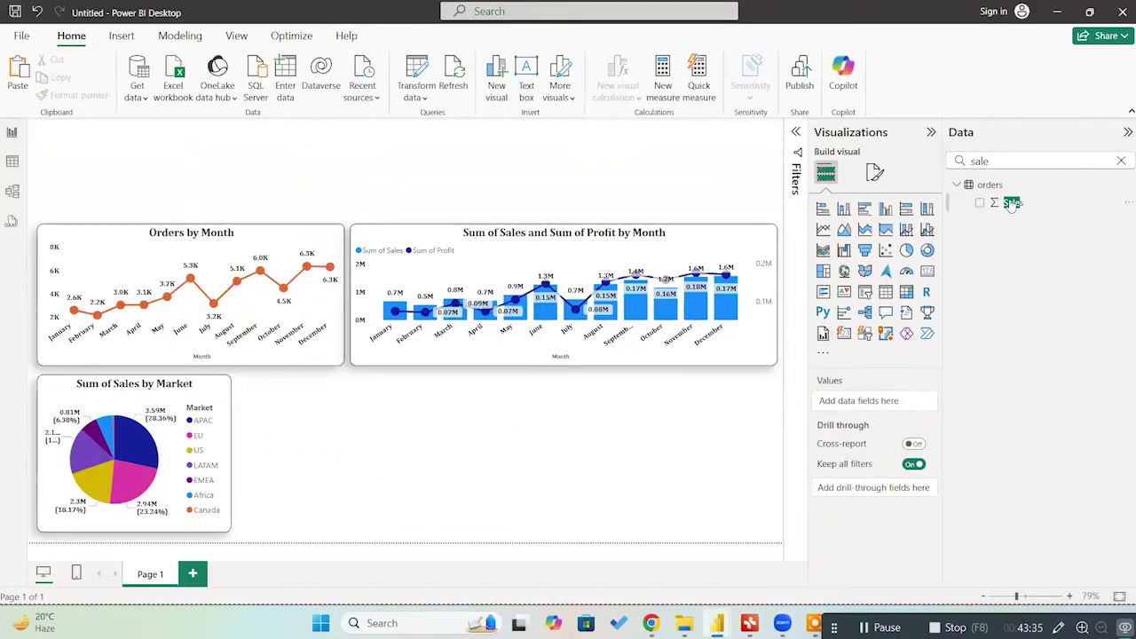
left_click(1124, 161)
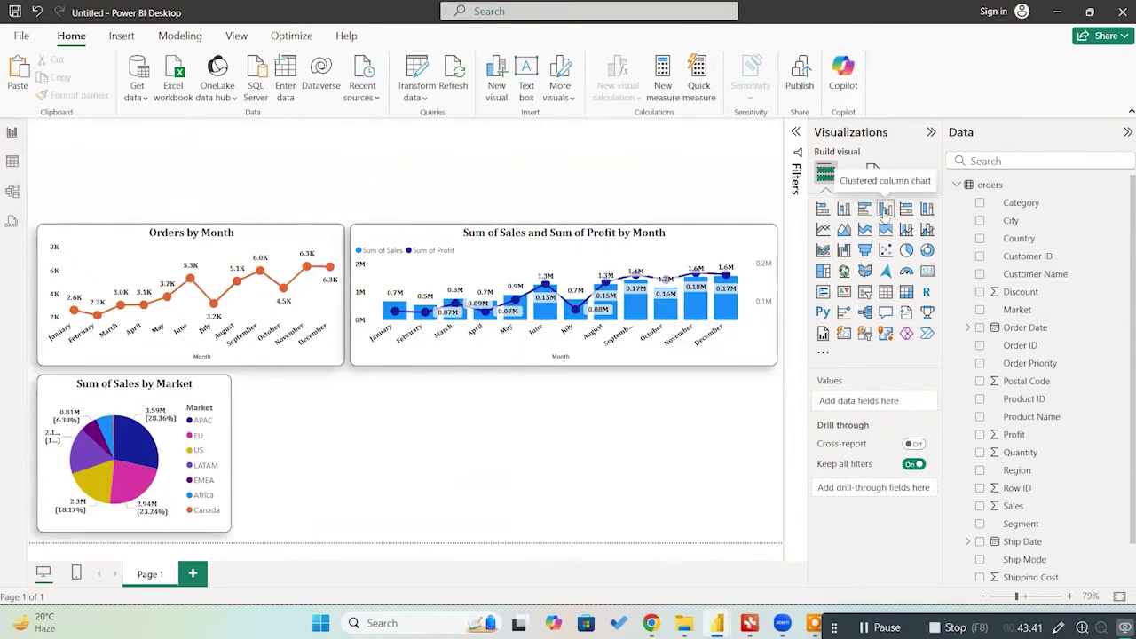
left_click(885, 208)
left_click_drag(299, 261, 408, 506)
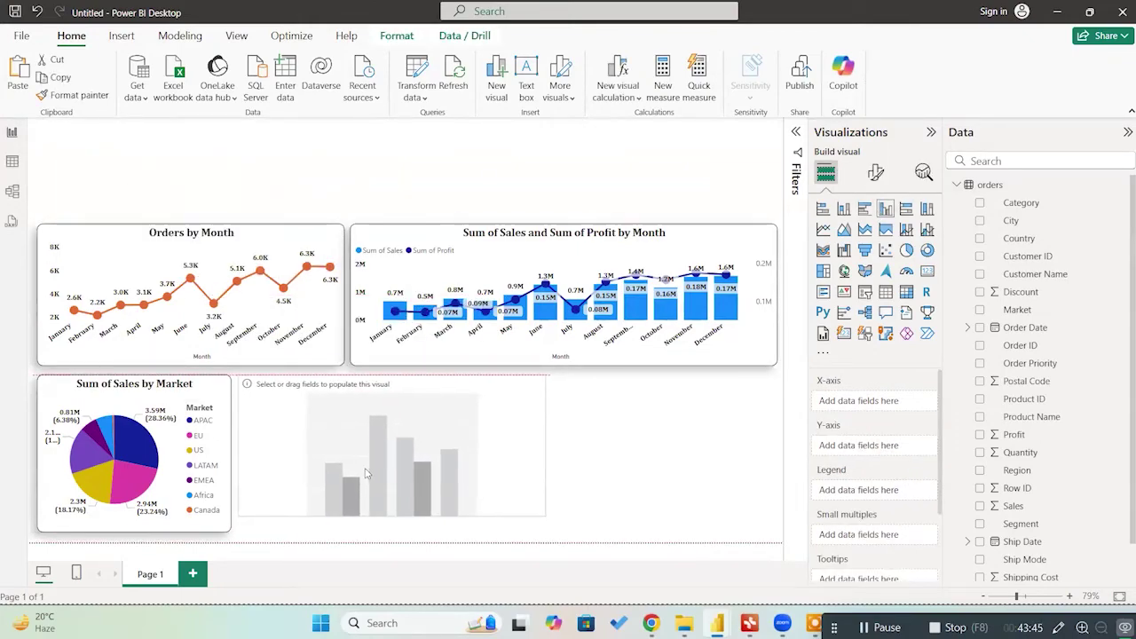
left_click_drag(543, 454, 426, 454)
Step: Fill the empty clustered column chart with Ship Mode on the X-axis and Sales on the Y-axis
left_click(1057, 166)
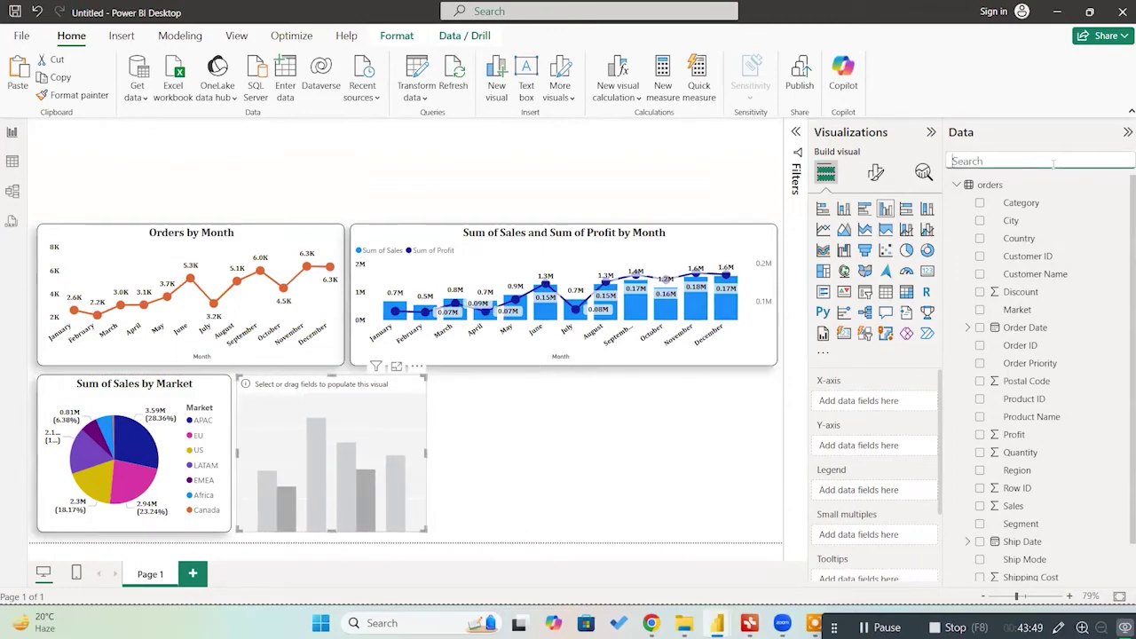
type("ship")
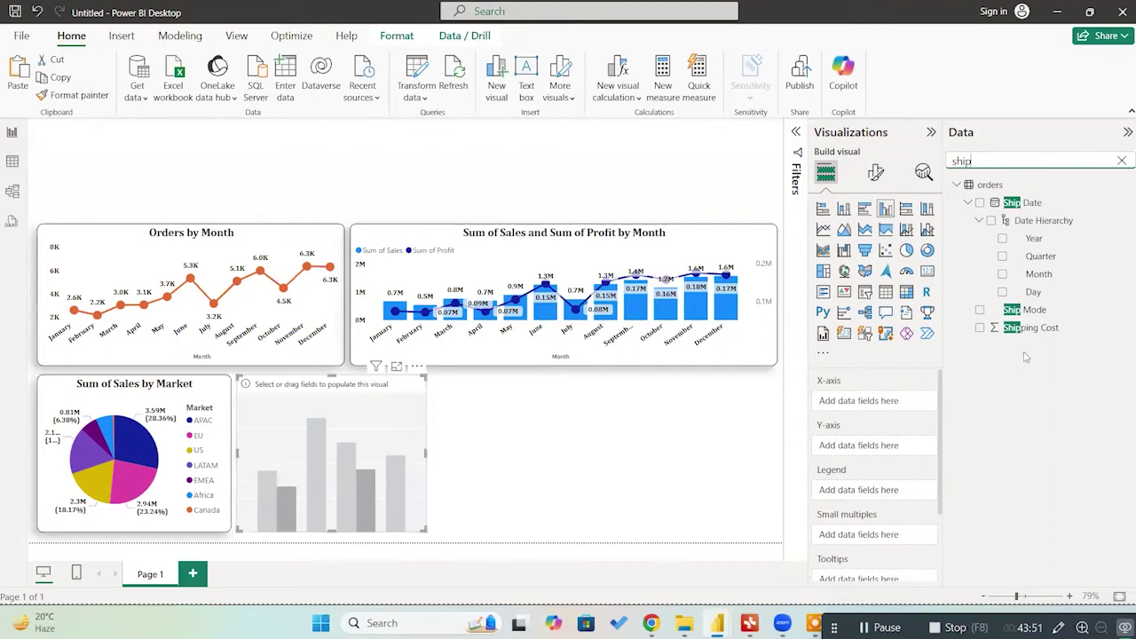
left_click_drag(1029, 311, 912, 394)
double_click(980, 161)
type("sale")
left_click_drag(980, 210, 859, 451)
left_click(538, 463)
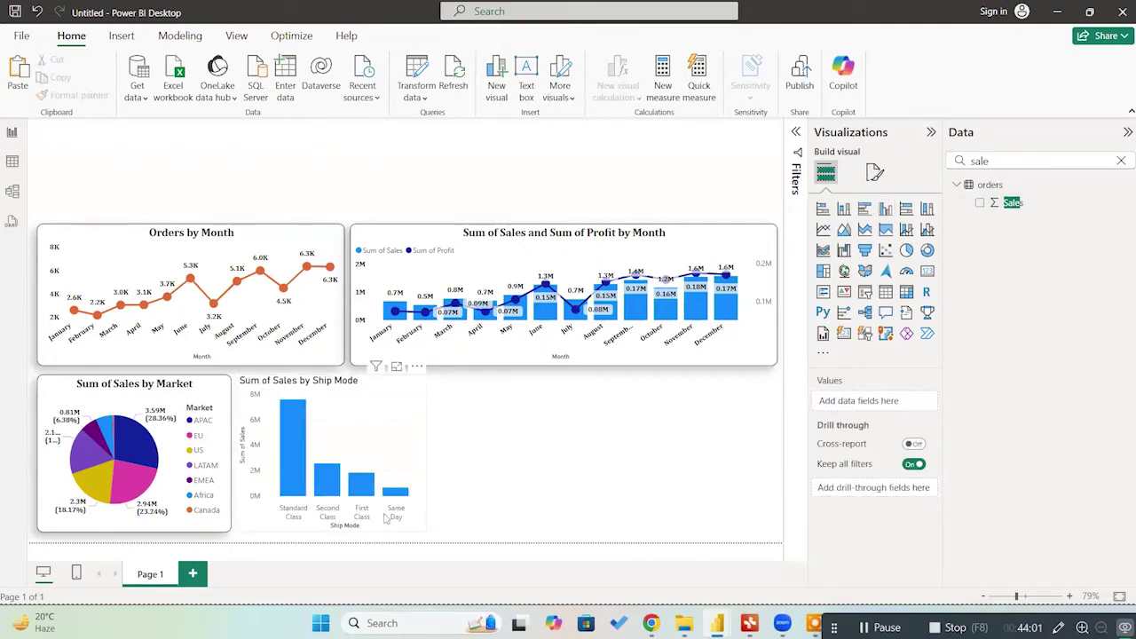
Step: Apply the neighbouring charts' formatting to the Sum of Sales by Ship Mode chart with Format Painter
left_click(337, 426)
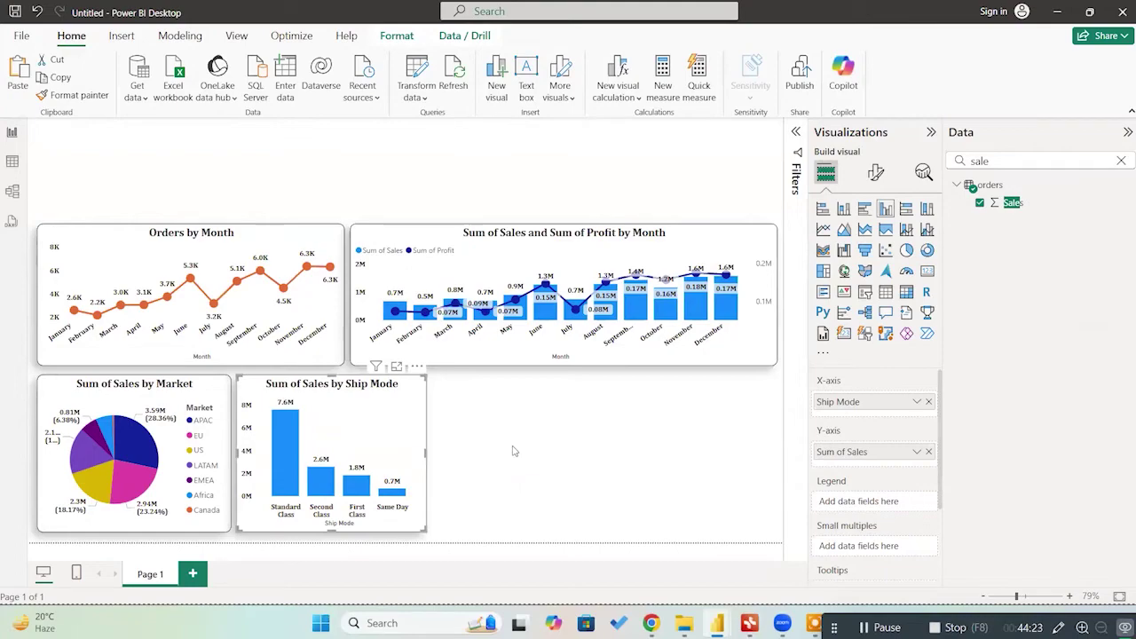
left_click(511, 451)
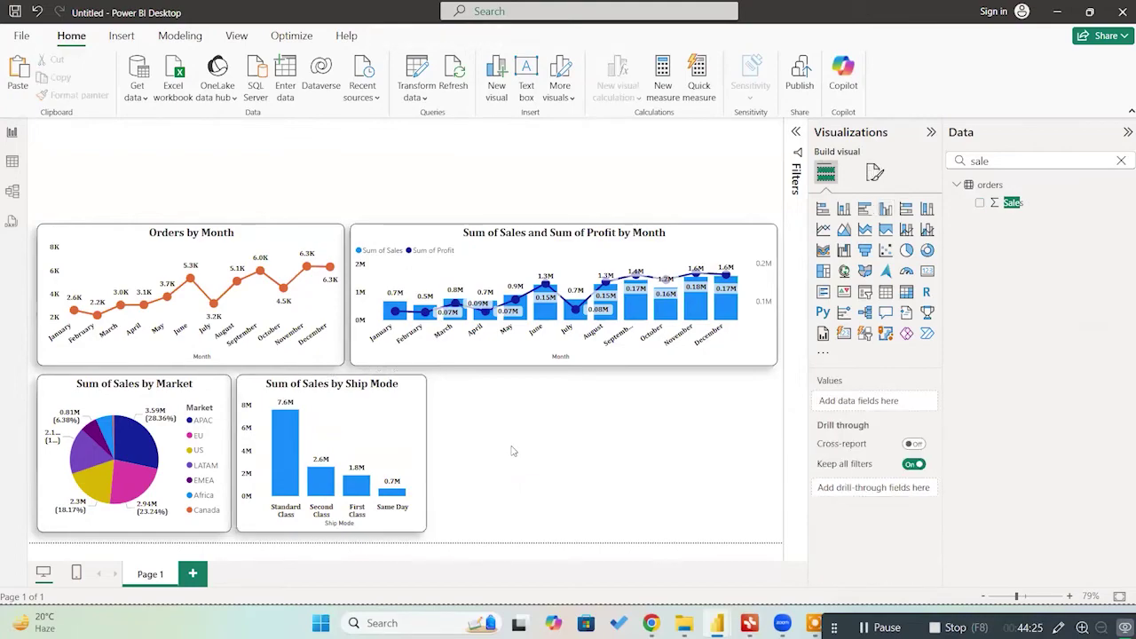
Step: Check the Insights list in the mind map, return to Power BI, and insert an empty clustered bar chart beside the Ship Mode chart, matching its height and narrowing it
left_click(753, 623)
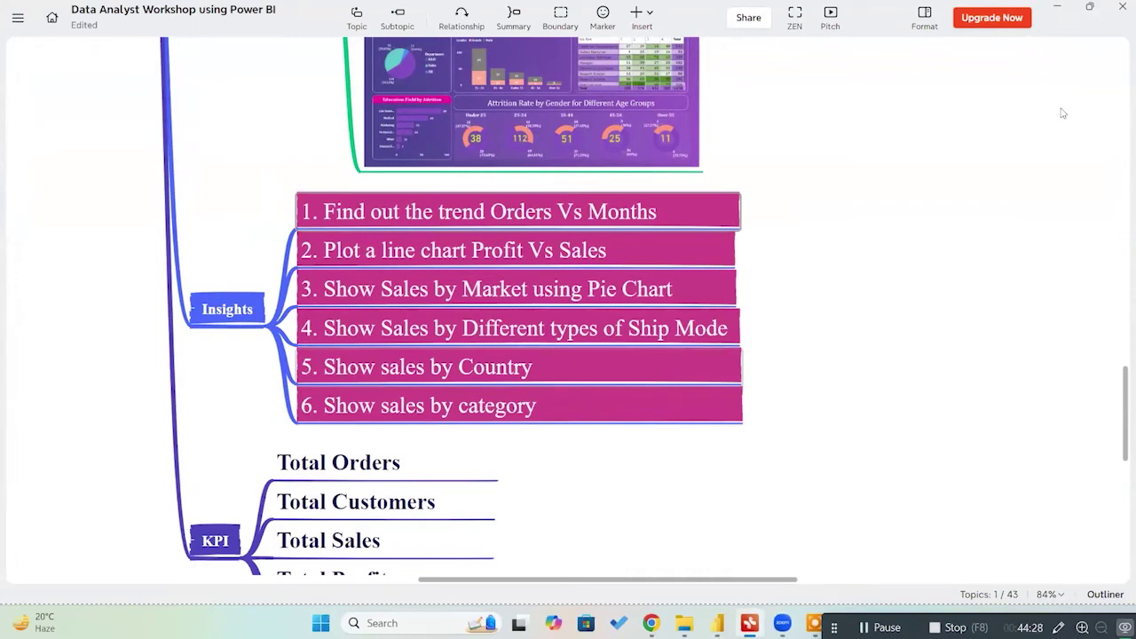
left_click(718, 623)
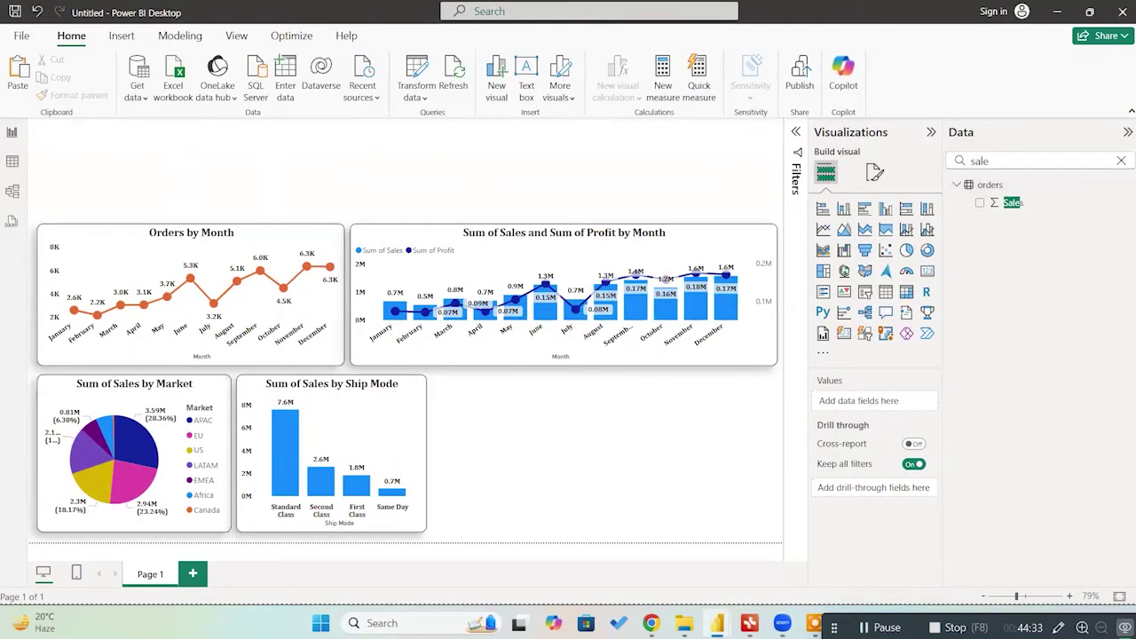
left_click(865, 213)
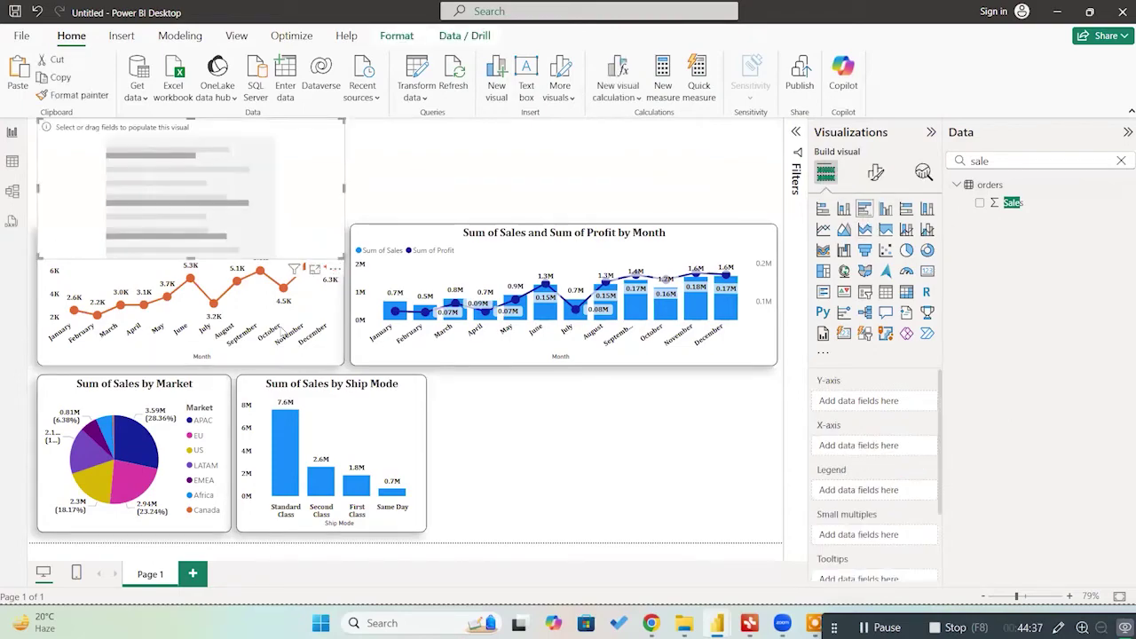
left_click_drag(280, 248, 599, 473)
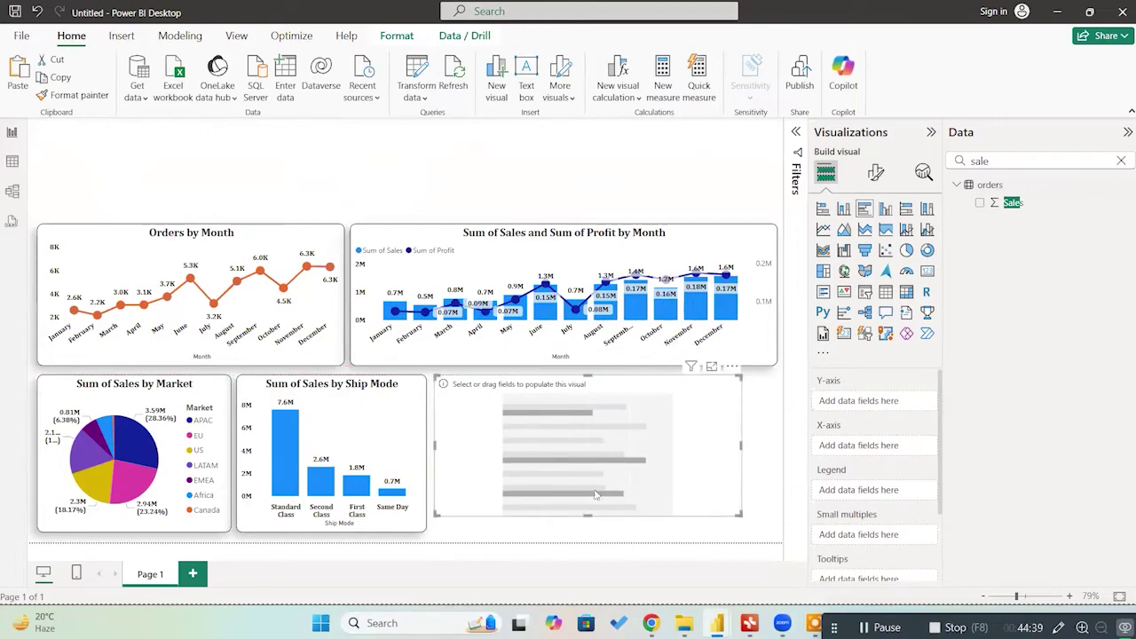
left_click_drag(587, 515, 586, 533)
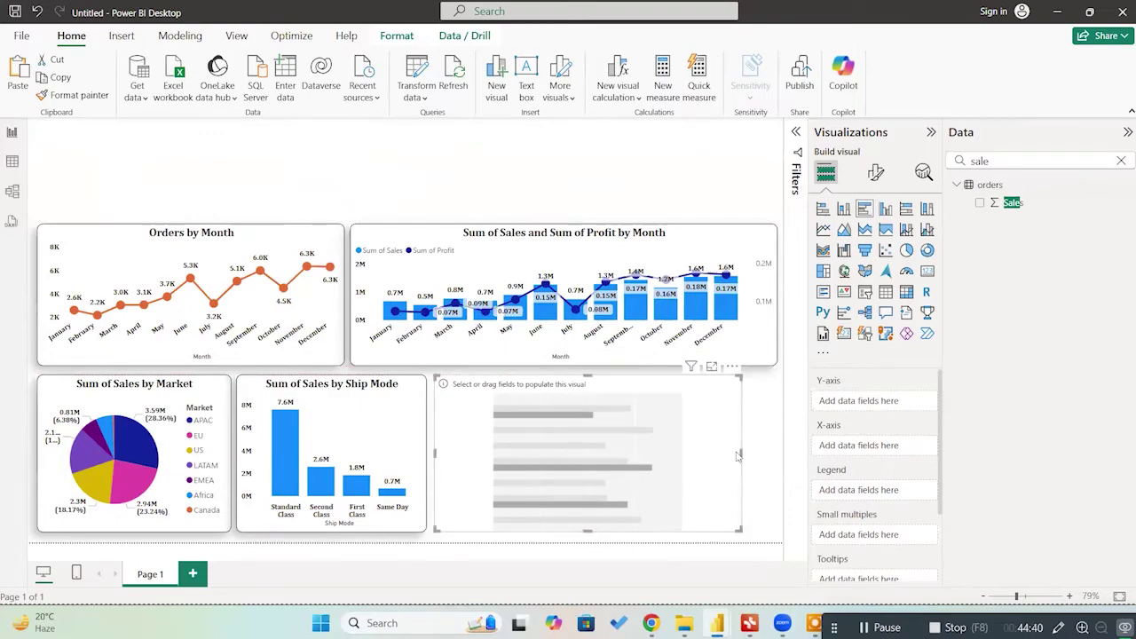
left_click_drag(742, 453, 595, 472)
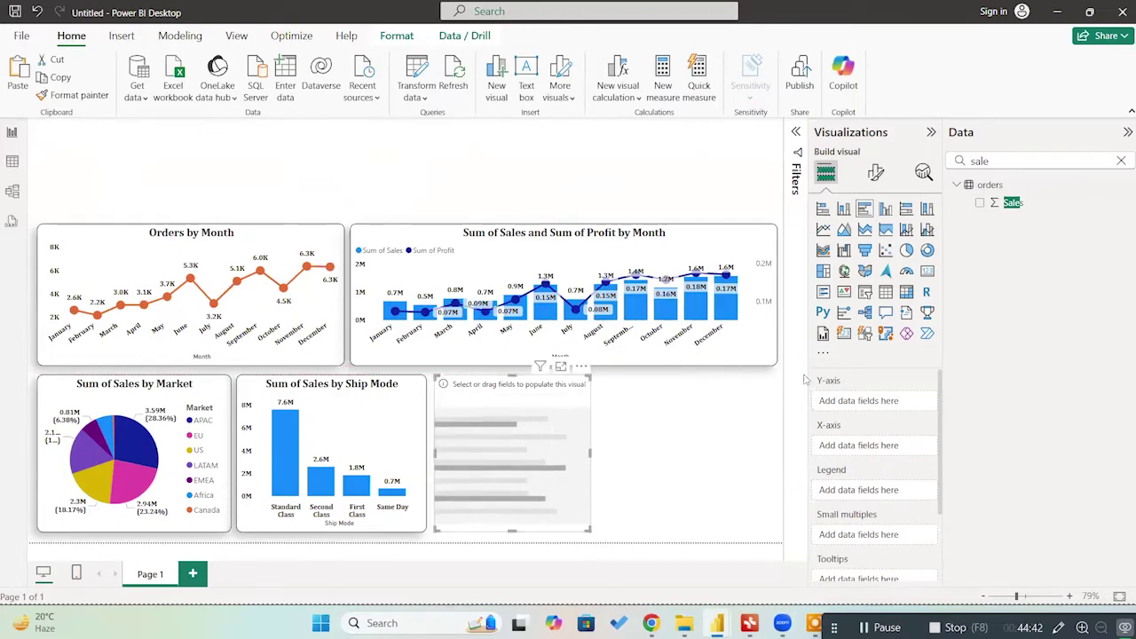
Step: Fill the empty clustered bar chart with Country on the Y-axis and Sales on the X-axis
key("ctrl+a")
type("count")
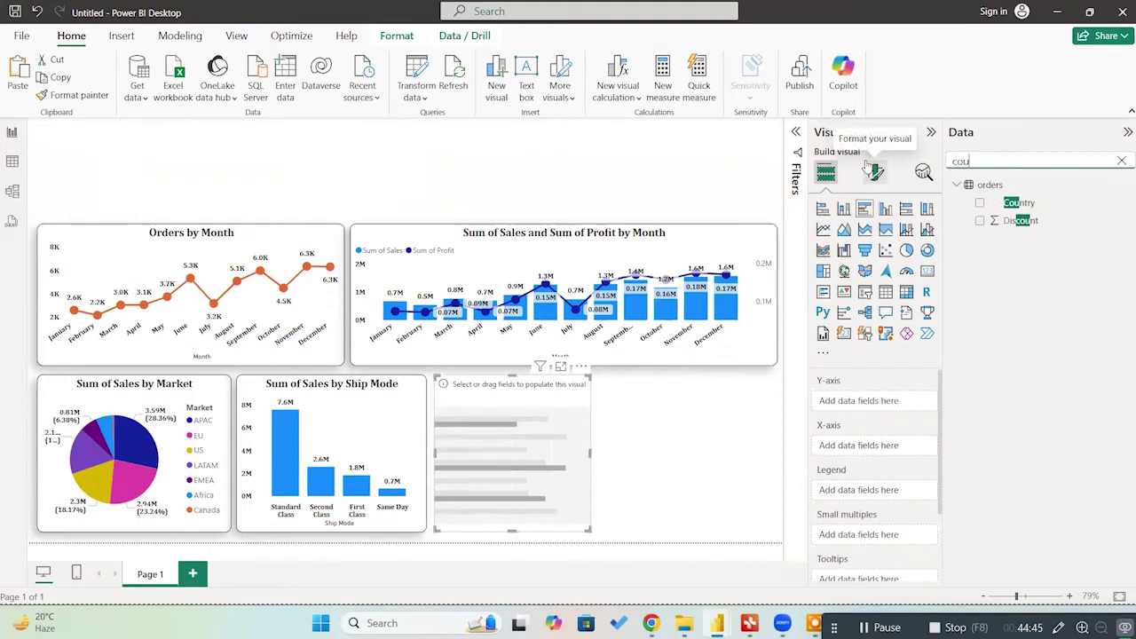
left_click_drag(1020, 202, 857, 401)
left_click(977, 161)
key("ctrl+a")
type("sale")
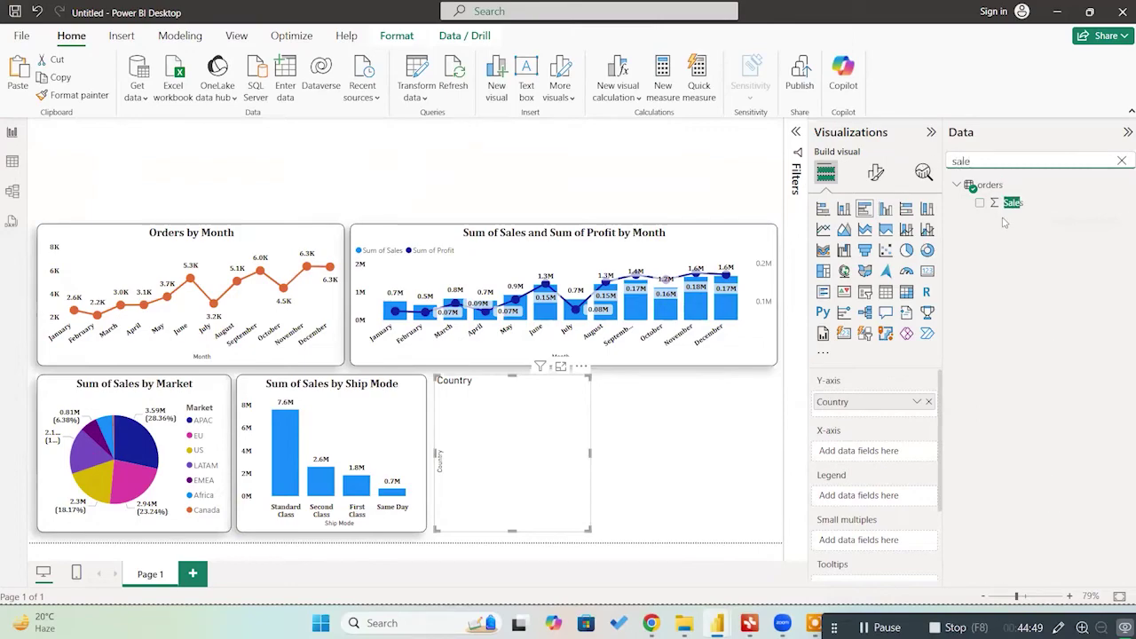
left_click_drag(1012, 203, 577, 448)
Step: Copy the Sum of Sales by Ship Mode chart's formatting onto the Sum of Sales by Country bar chart with Format Painter
left_click(419, 435)
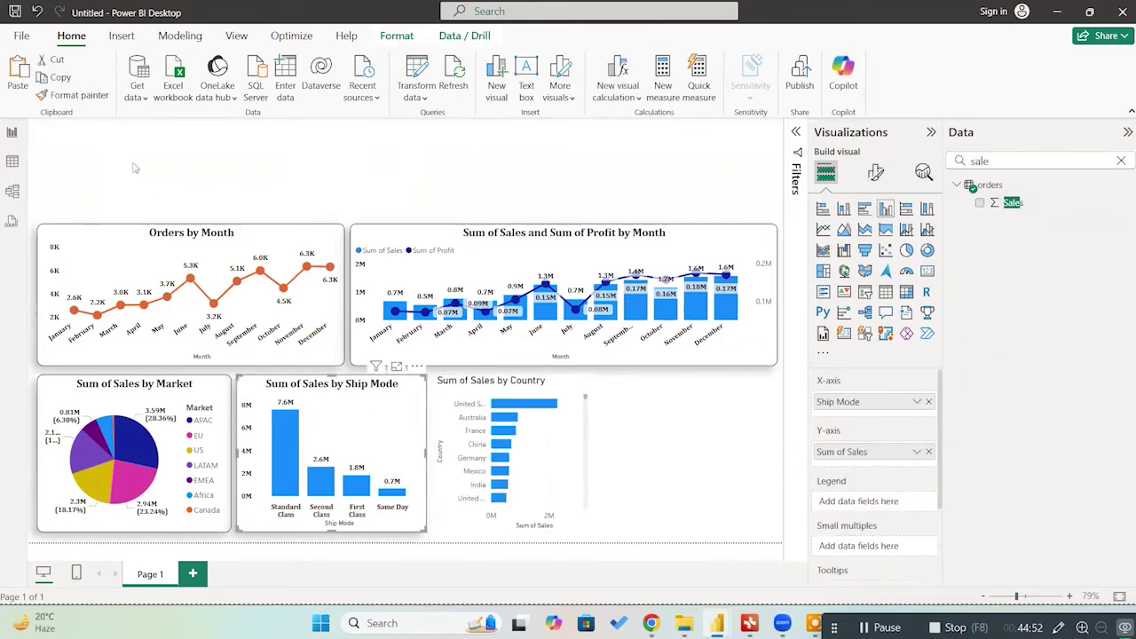
left_click(569, 446)
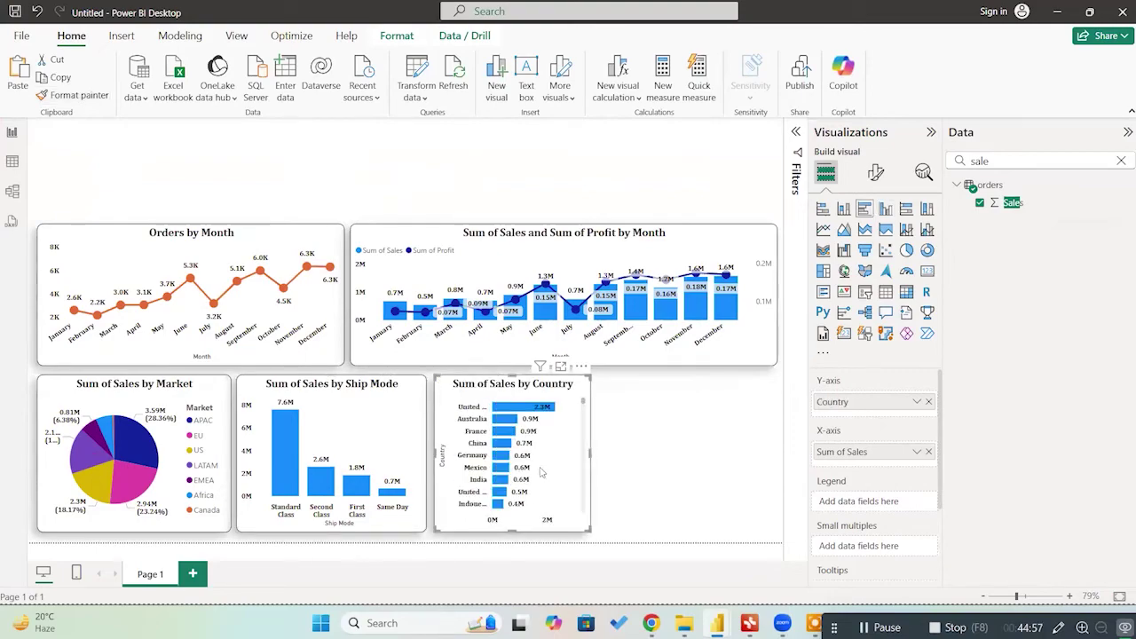
scroll(538, 502, "down", 15)
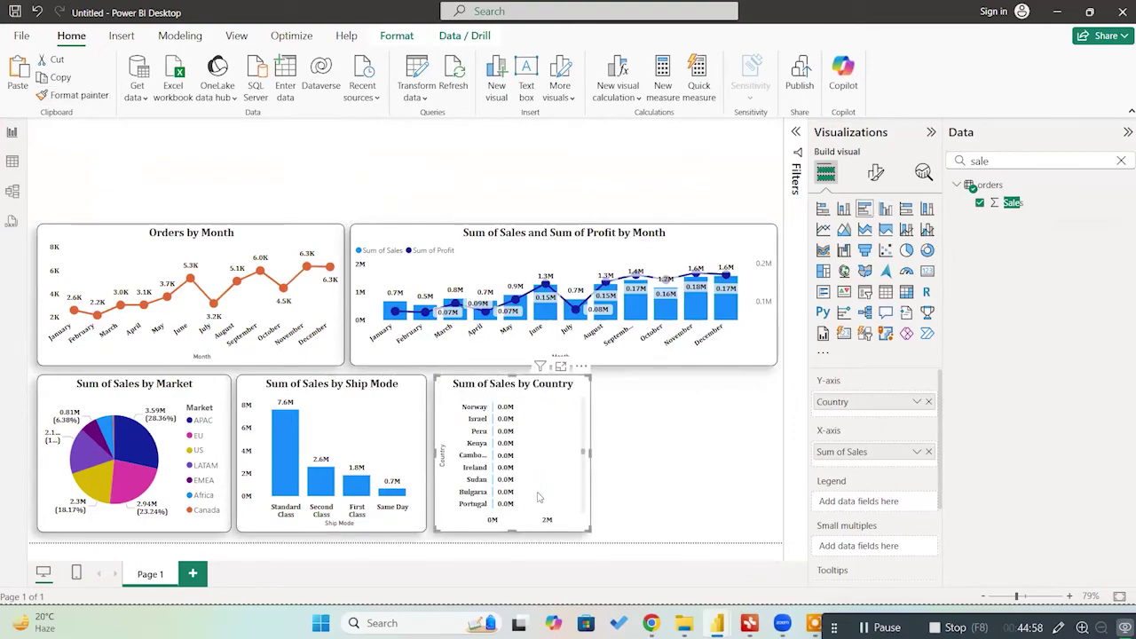
scroll(539, 497, "up", 10)
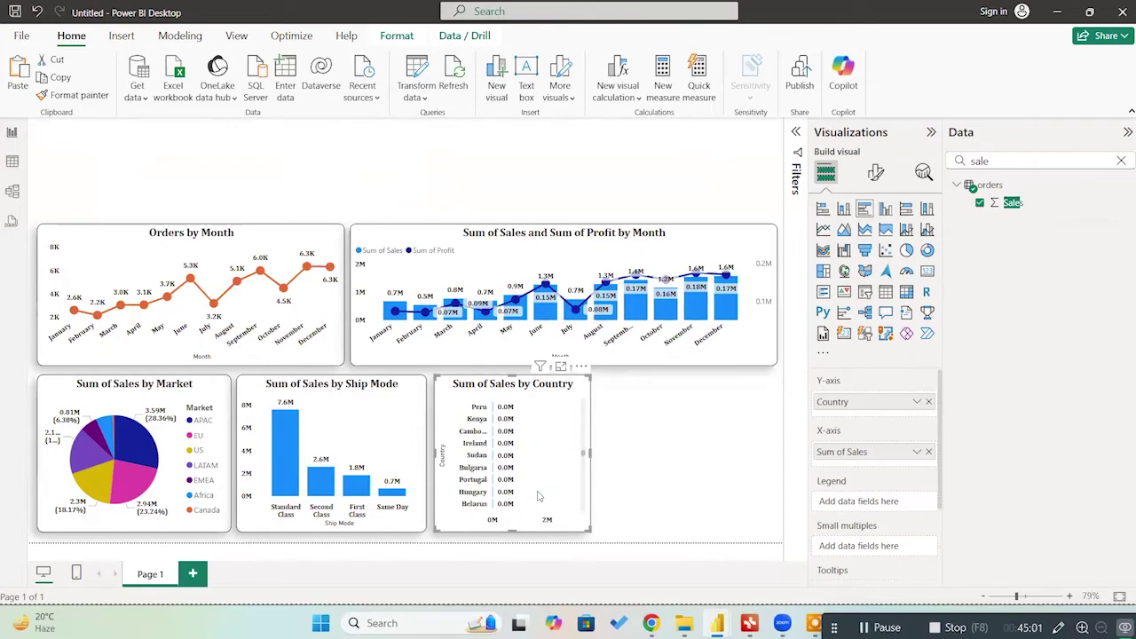
scroll(538, 497, "up", 5)
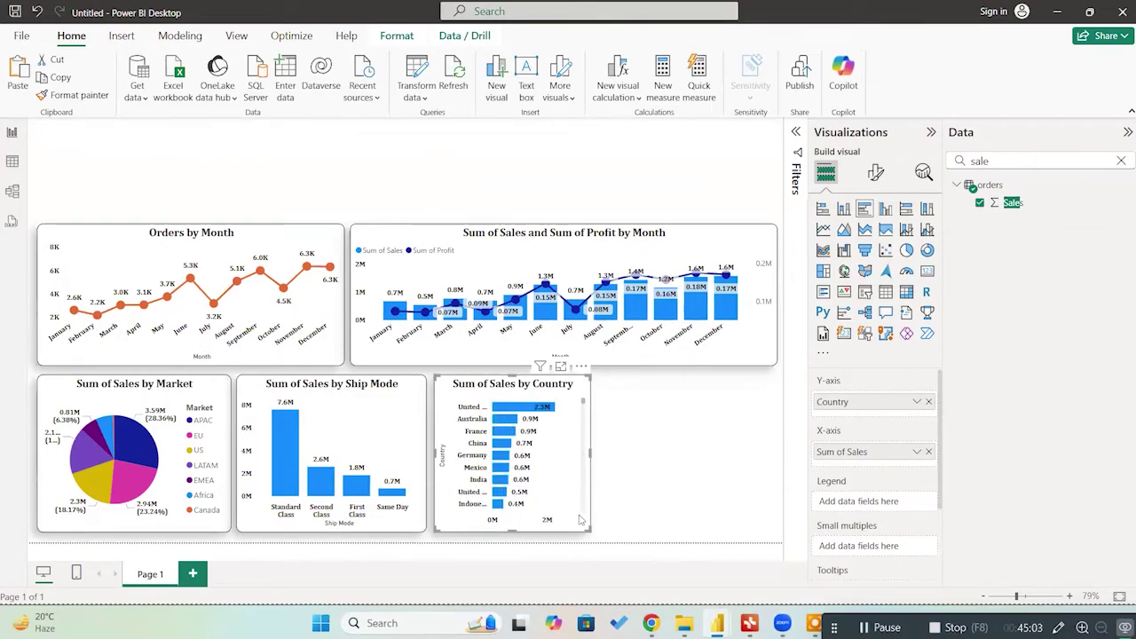
left_click(647, 486)
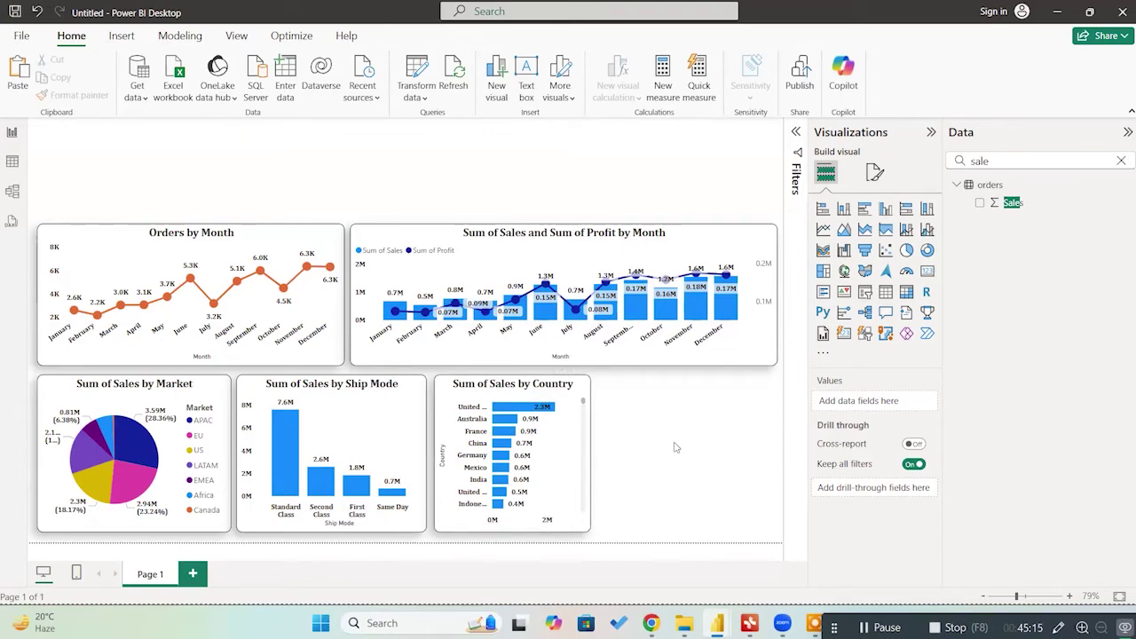
left_click(561, 449)
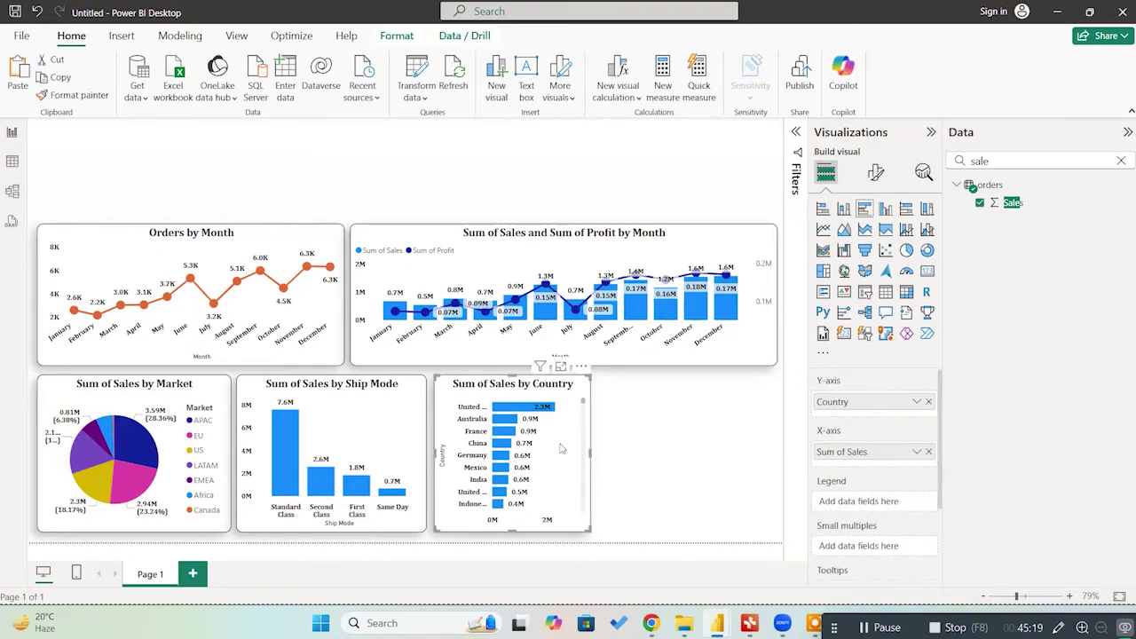
left_click(663, 412)
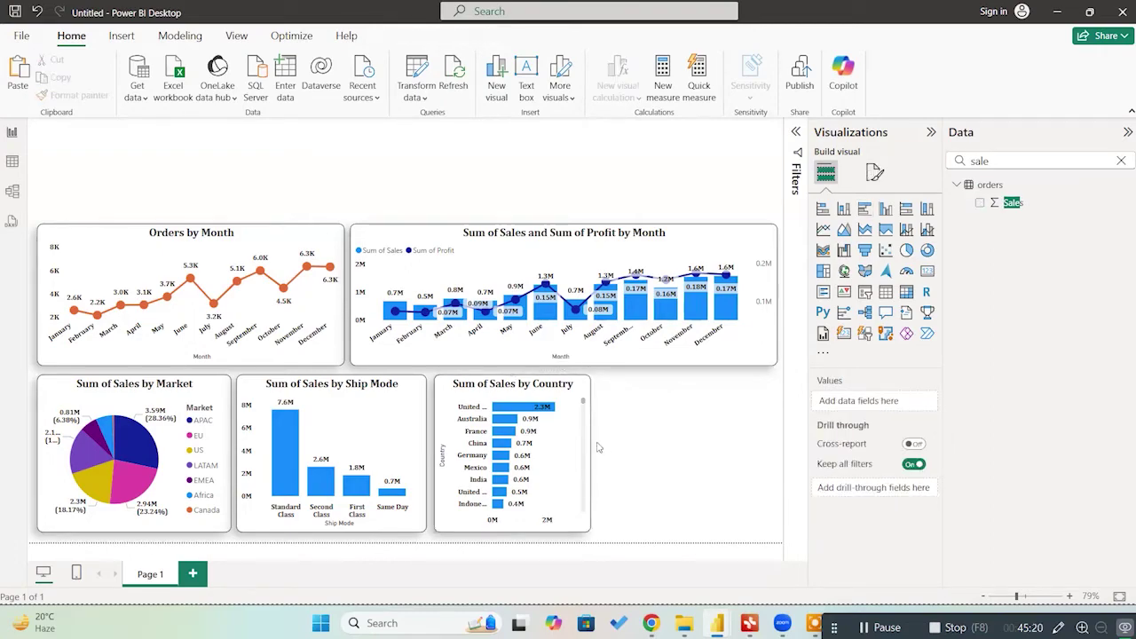
Step: Filter the Sum of Sales by Country chart to the top 5 countries by Sum of Sales using a Top N filter
left_click(555, 460)
left_click(796, 134)
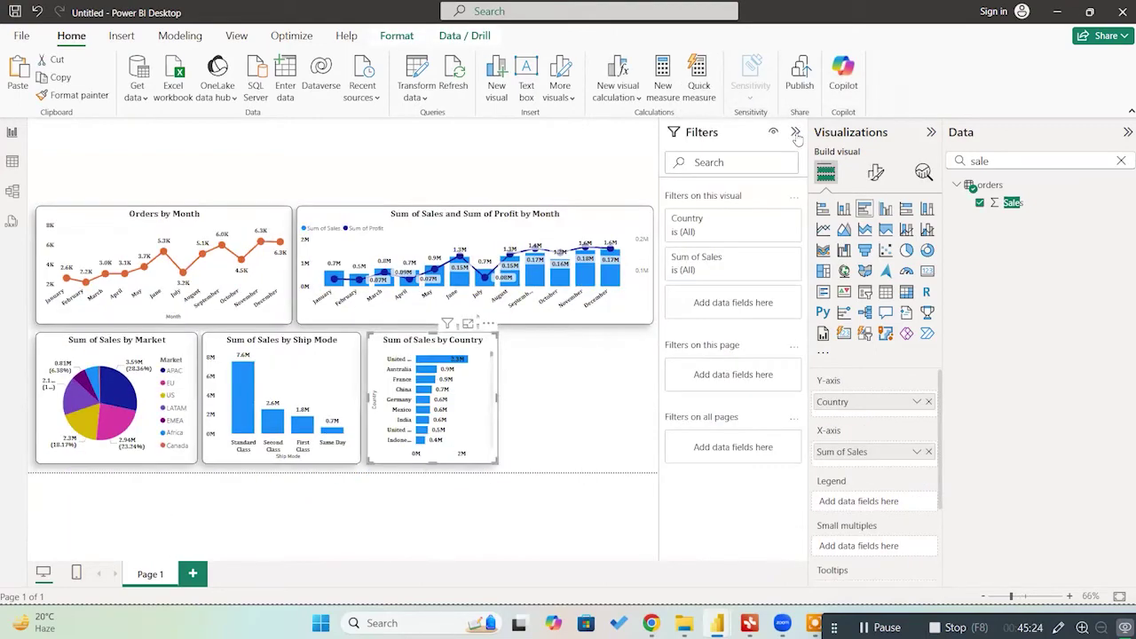
left_click(773, 221)
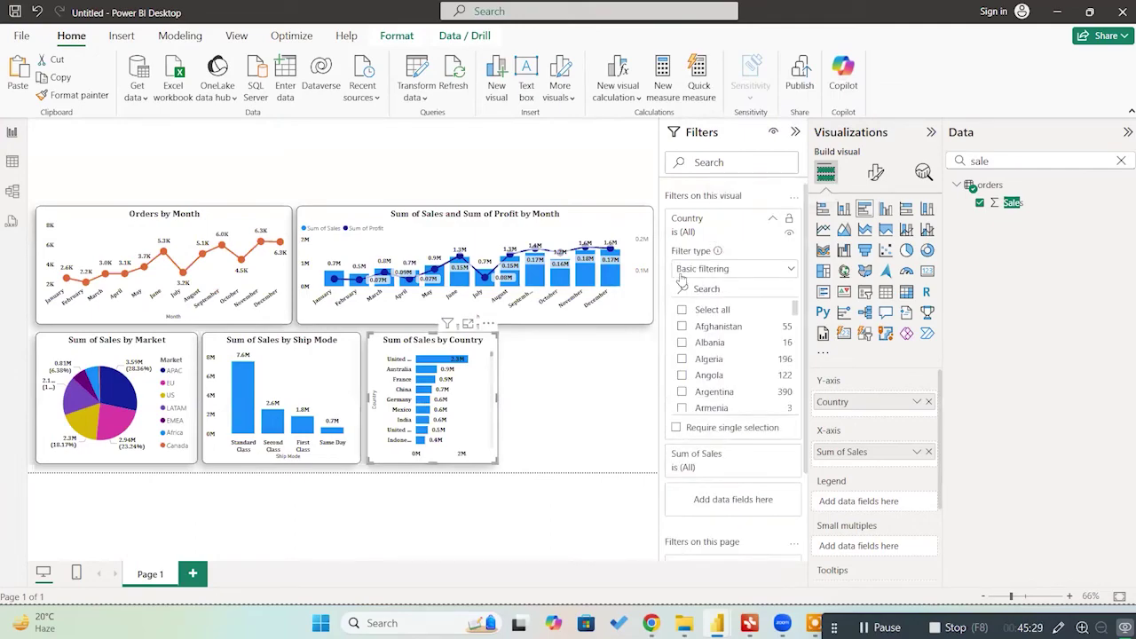
left_click(722, 270)
left_click(704, 325)
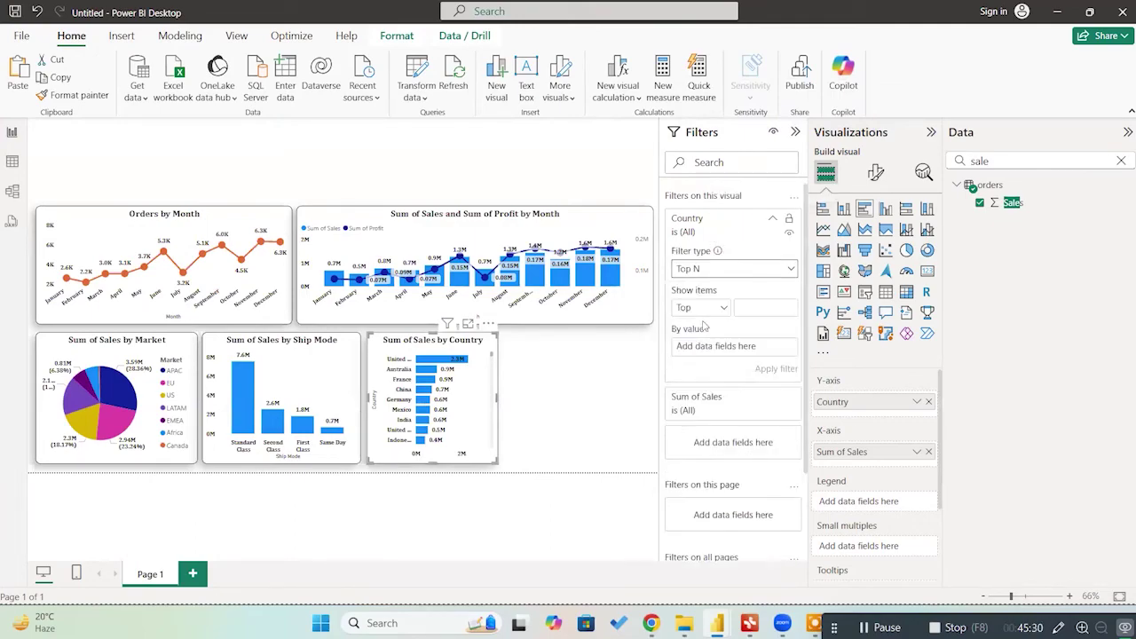
left_click(755, 310)
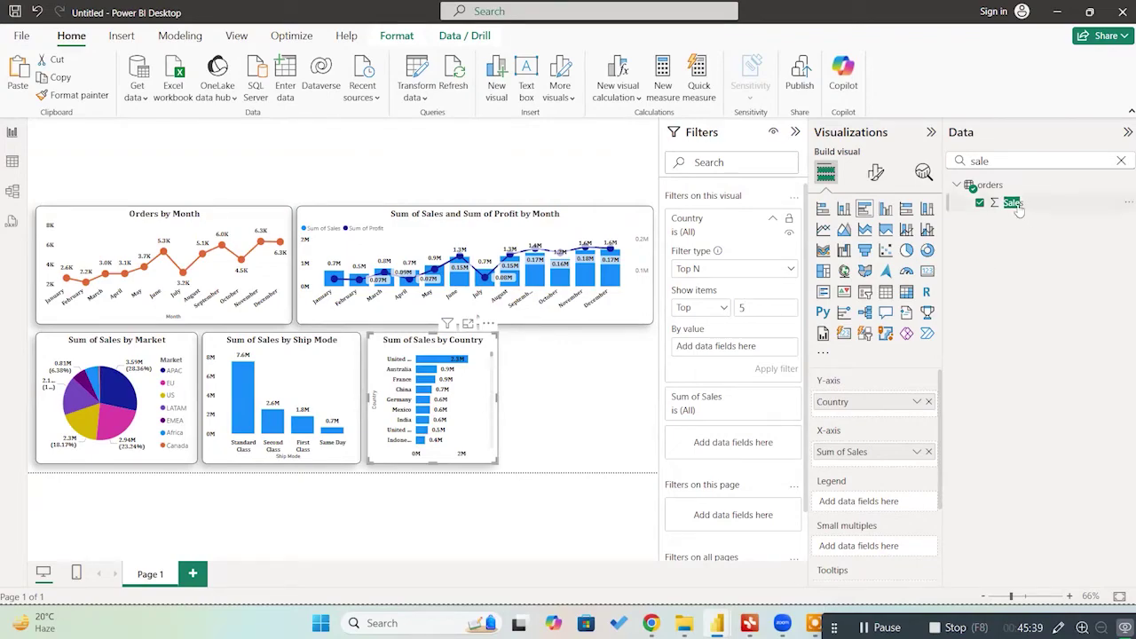
left_click_drag(1013, 204, 746, 350)
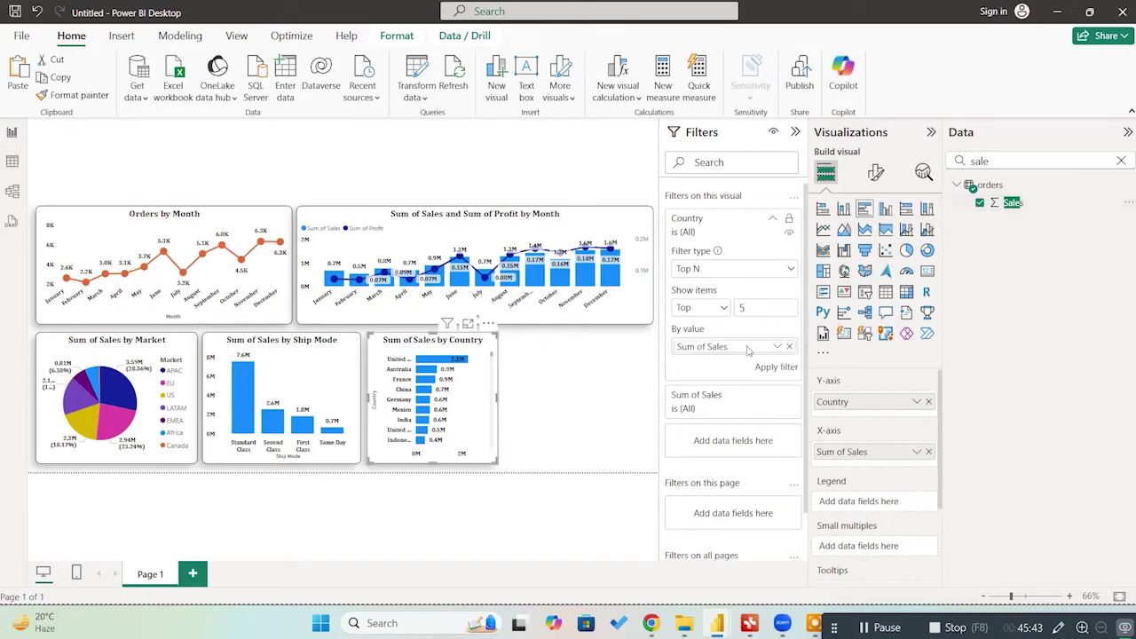
left_click(776, 368)
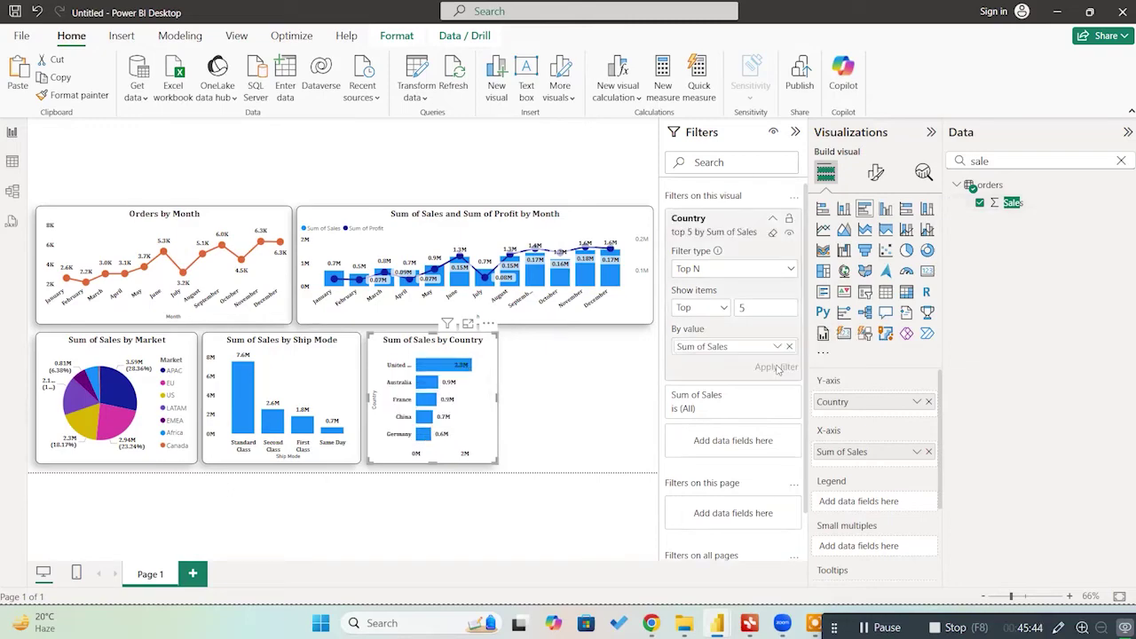
left_click(562, 404)
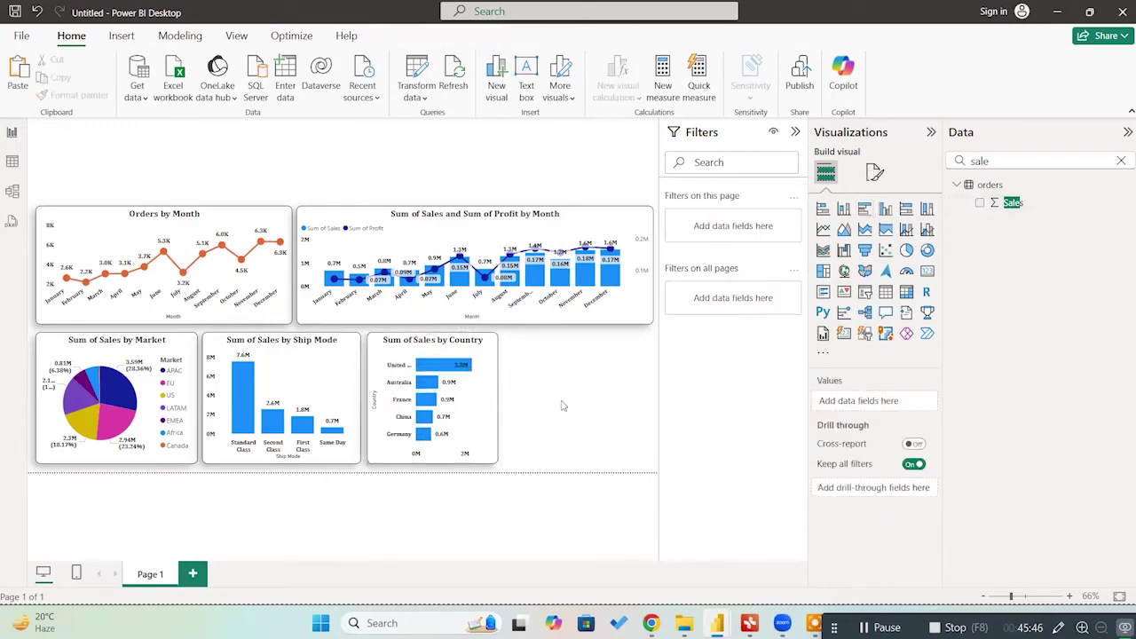
left_click(797, 133)
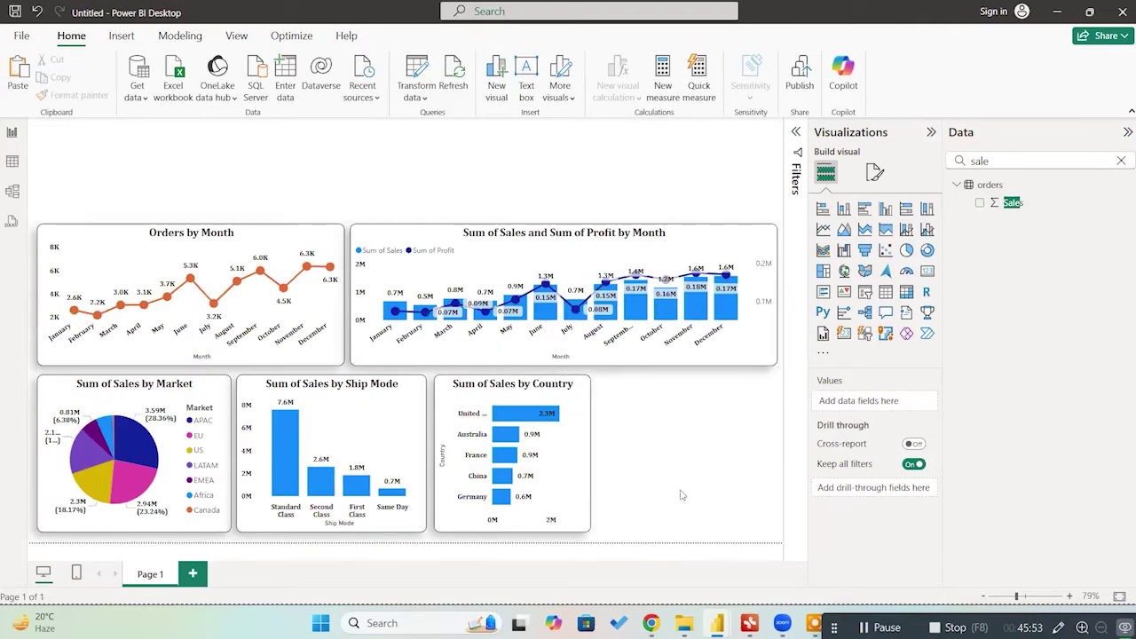
Step: Check the insights list in the mind map, and insert a donut chart beside the Sum of Sales by Country chart, matching its height
left_click(749, 624)
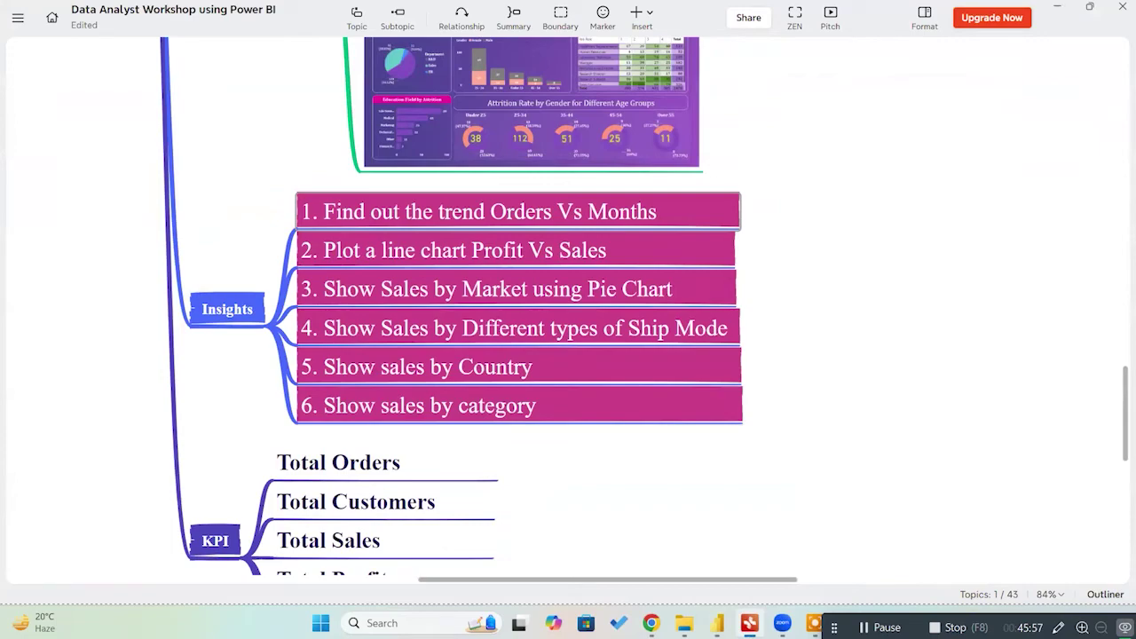
left_click(1056, 6)
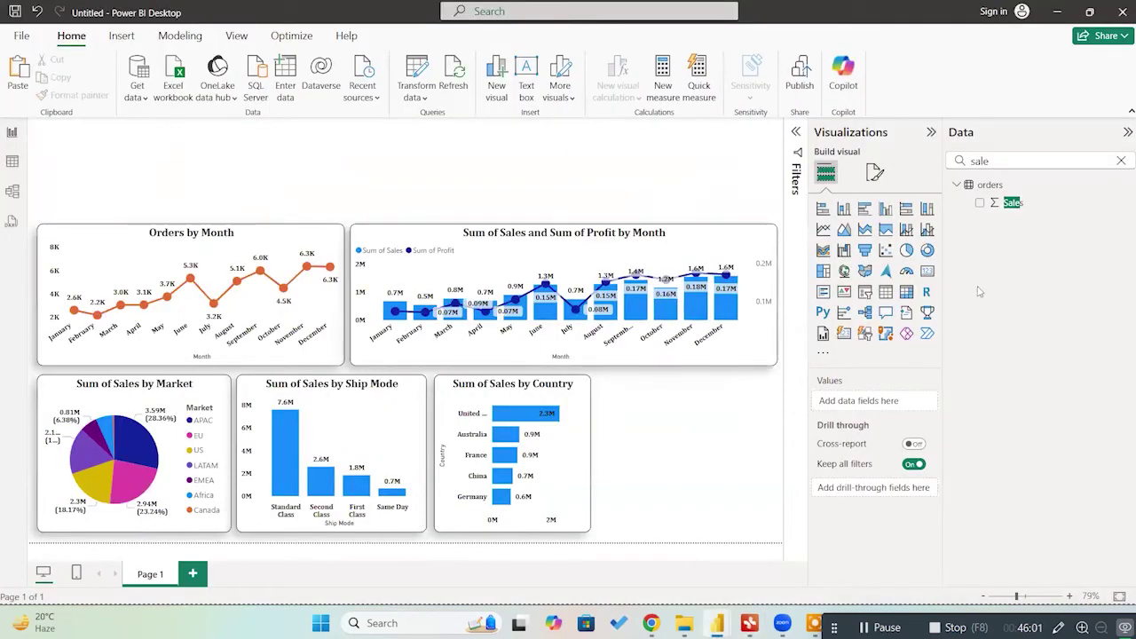
left_click(927, 250)
left_click_drag(58, 153, 600, 453)
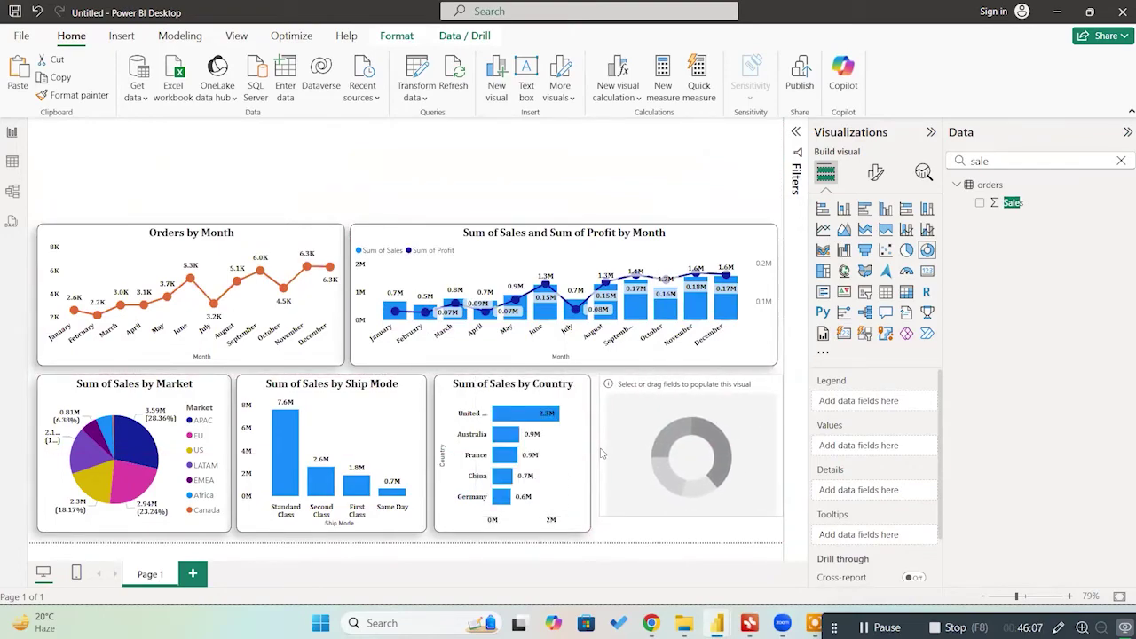
left_click_drag(684, 517, 688, 533)
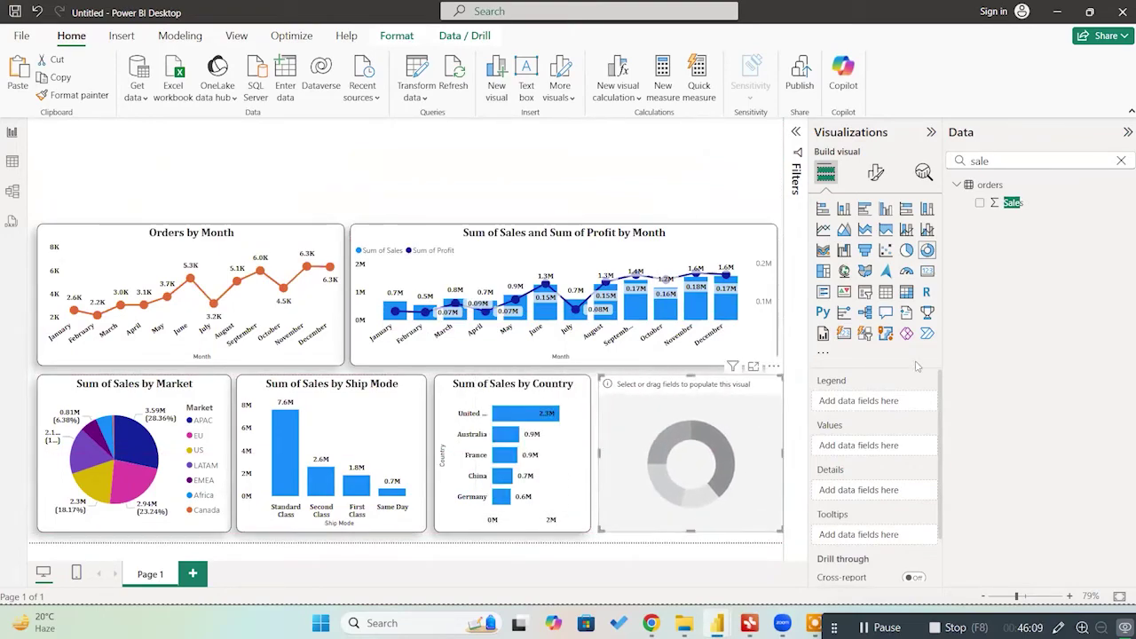
Step: Assign Sales as the donut chart's values and Category as its legend
left_click_drag(1011, 204, 866, 445)
key("BackSpace")
key("BackSpace")
key("BackSpace")
key("BackSpace")
type("cate")
left_click_drag(1023, 204, 892, 416)
Step: Copy the Sum of Sales by Market pie chart's formatting onto the Sum of Sales by Category donut chart and nudge it into alignment
left_click(534, 192)
left_click(164, 498)
left_click(74, 95)
left_click(653, 400)
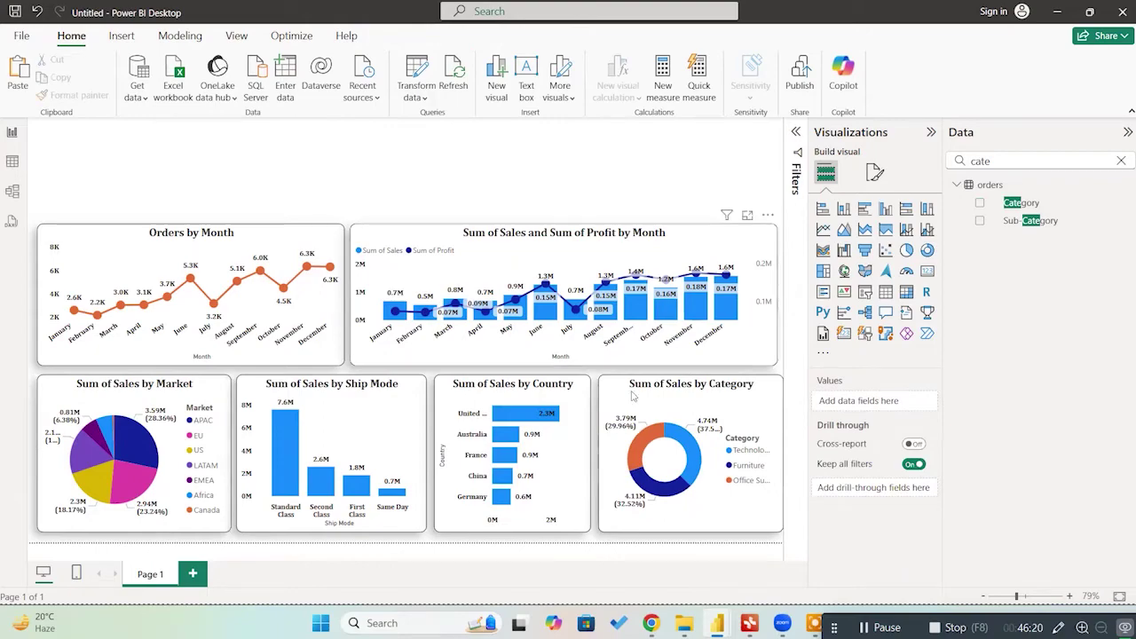
left_click(646, 405)
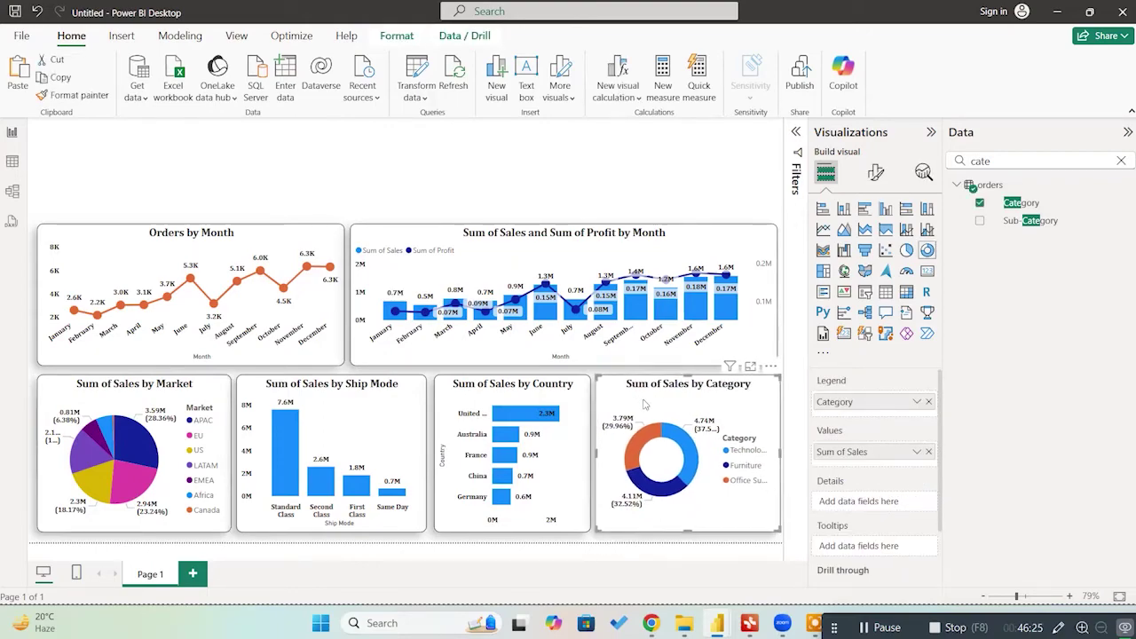
left_click(479, 202)
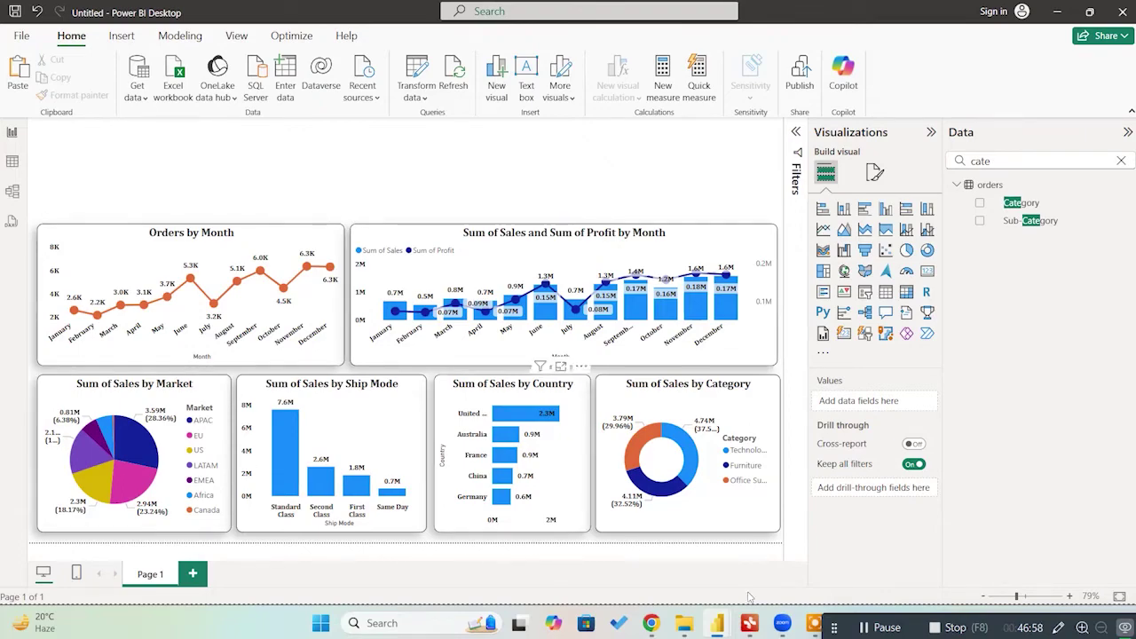
Step: Switch to the Data Analyst Workshop mind map and review the required KPI topics, from Total Orders to Total Quantity Sold
left_click(749, 623)
scroll(547, 508, "down", 3)
left_click_drag(501, 466, 325, 168)
left_click(693, 317)
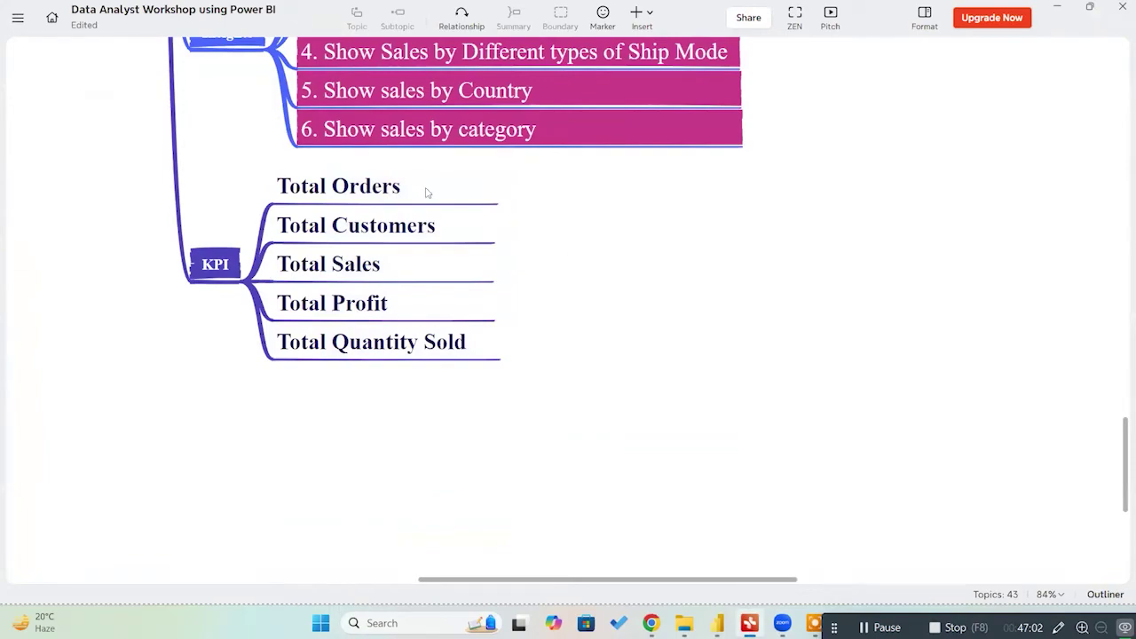
left_click(326, 192)
left_click(335, 225)
left_click(334, 266)
left_click(337, 304)
left_click(337, 346)
left_click(608, 390)
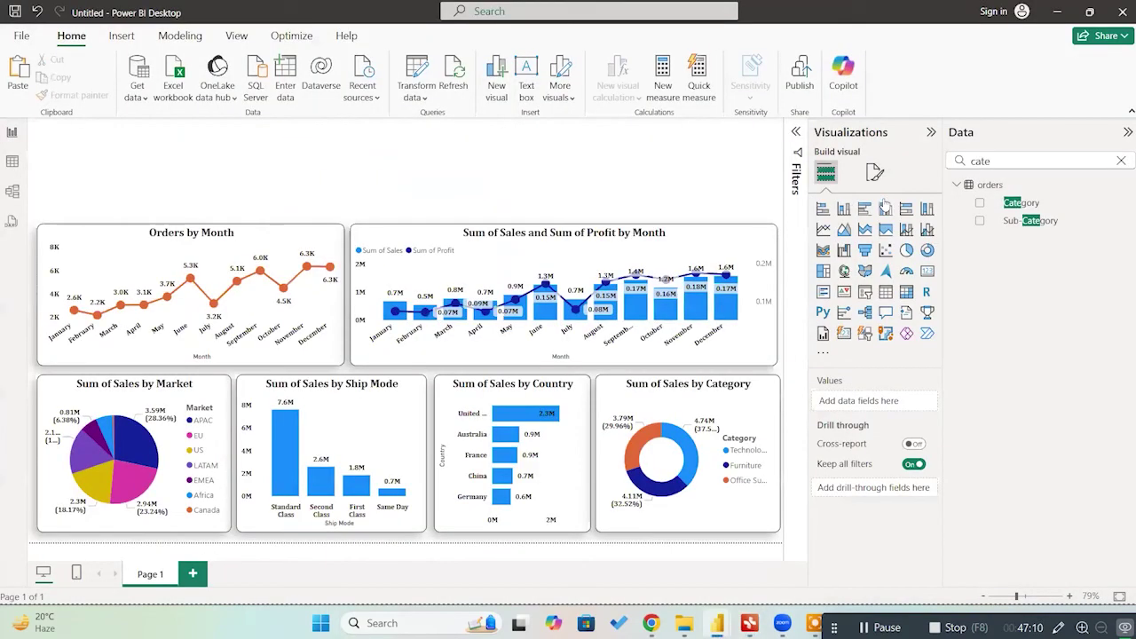
Step: Add a new measure named Total Orders to the orders table
left_click(1123, 163)
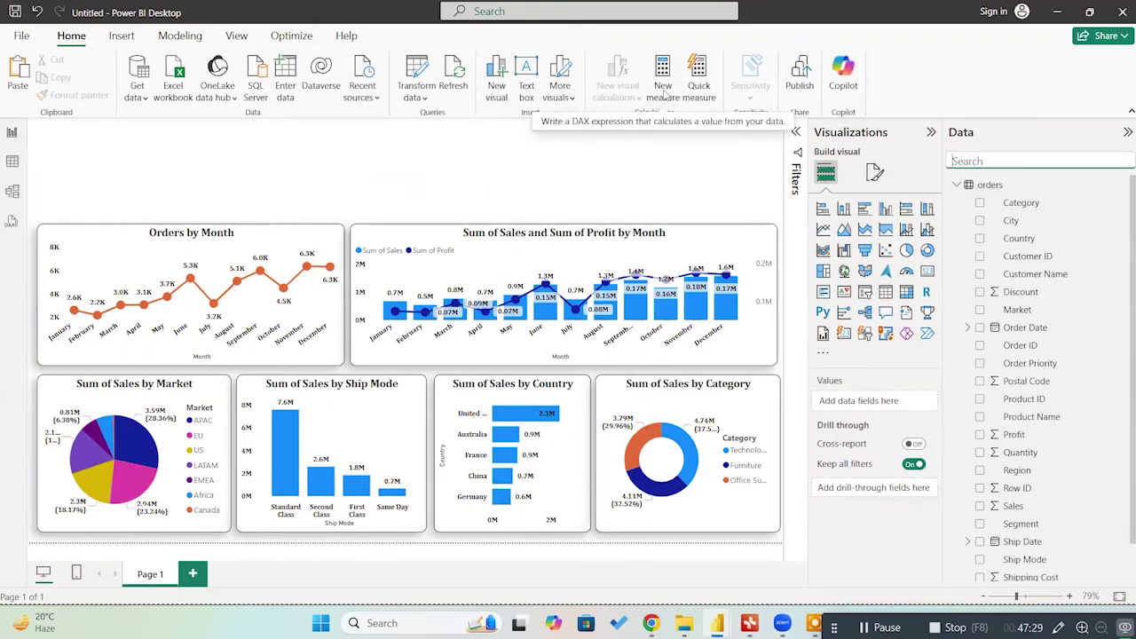
right_click(1013, 205)
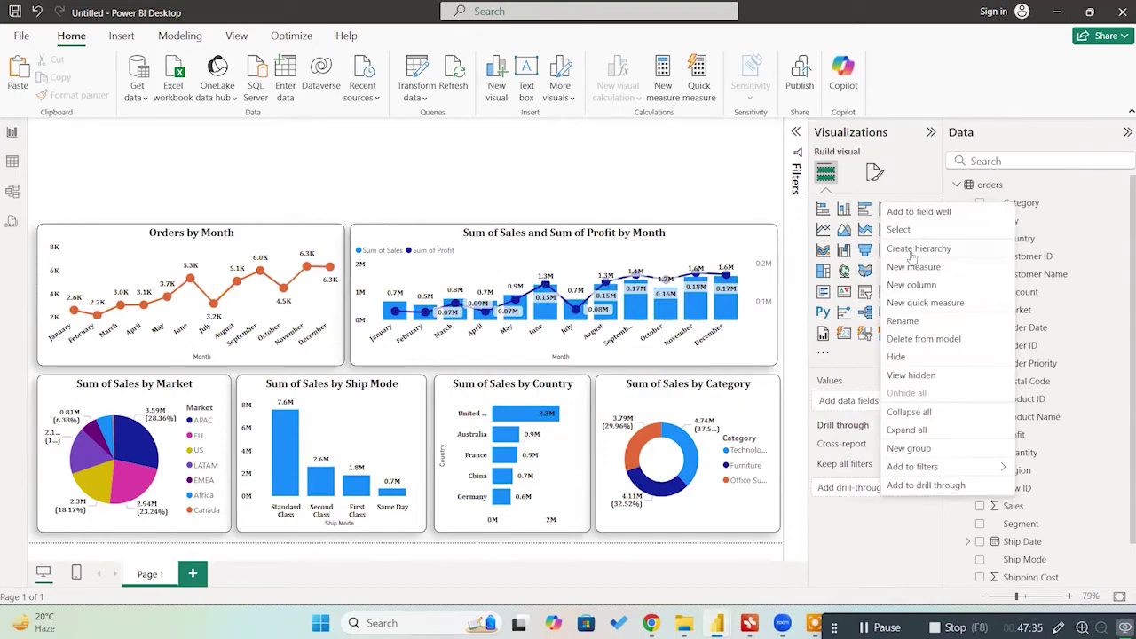
left_click(910, 269)
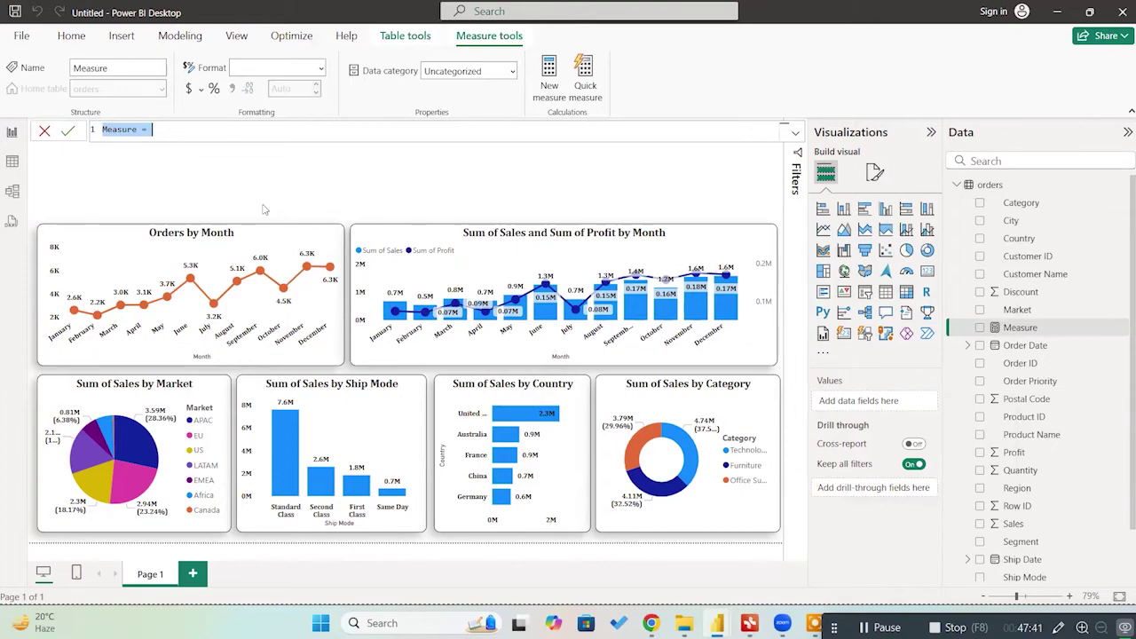
type("Total Orders=")
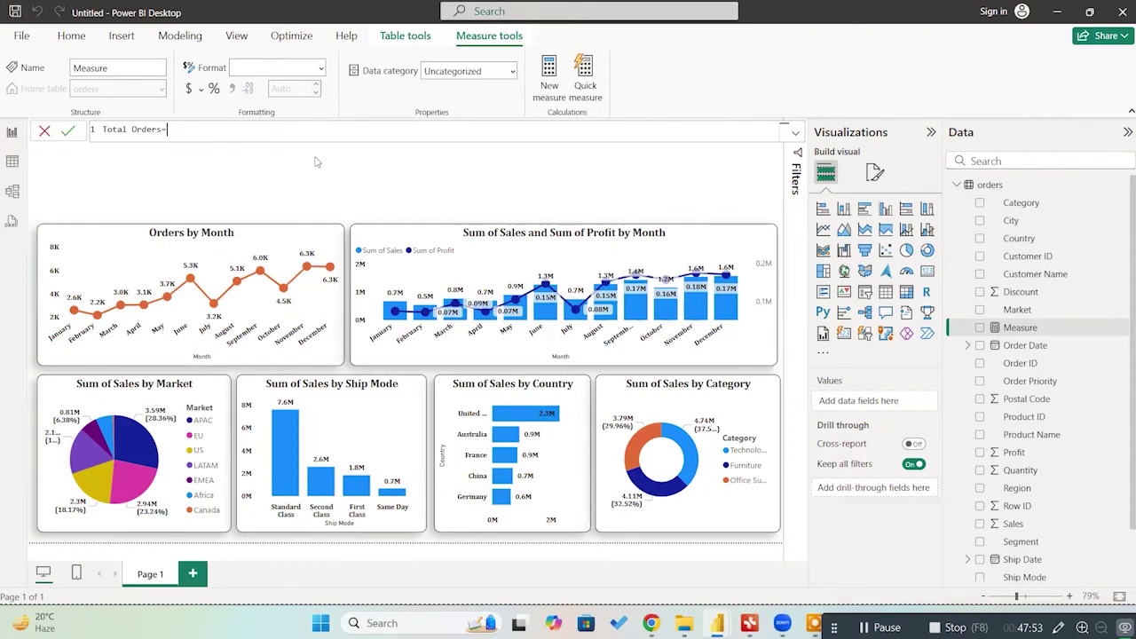
Step: Define the Total Orders measure as DISTINCTCOUNT(orders[Row ID]) and commit the formula
type("d")
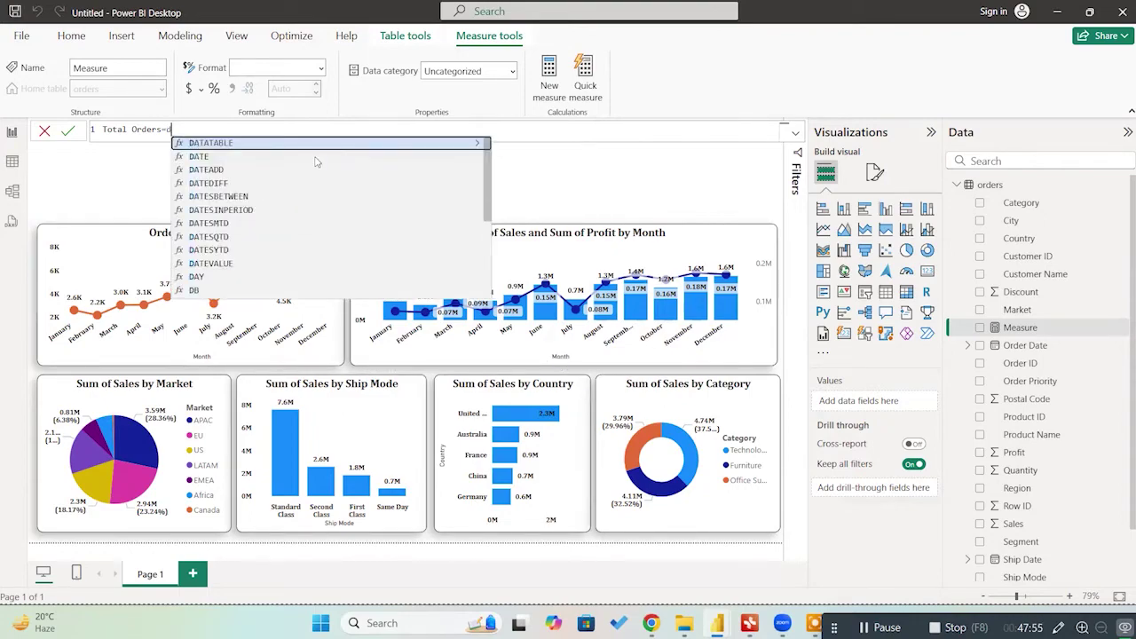
key("BackSpace")
type("DI")
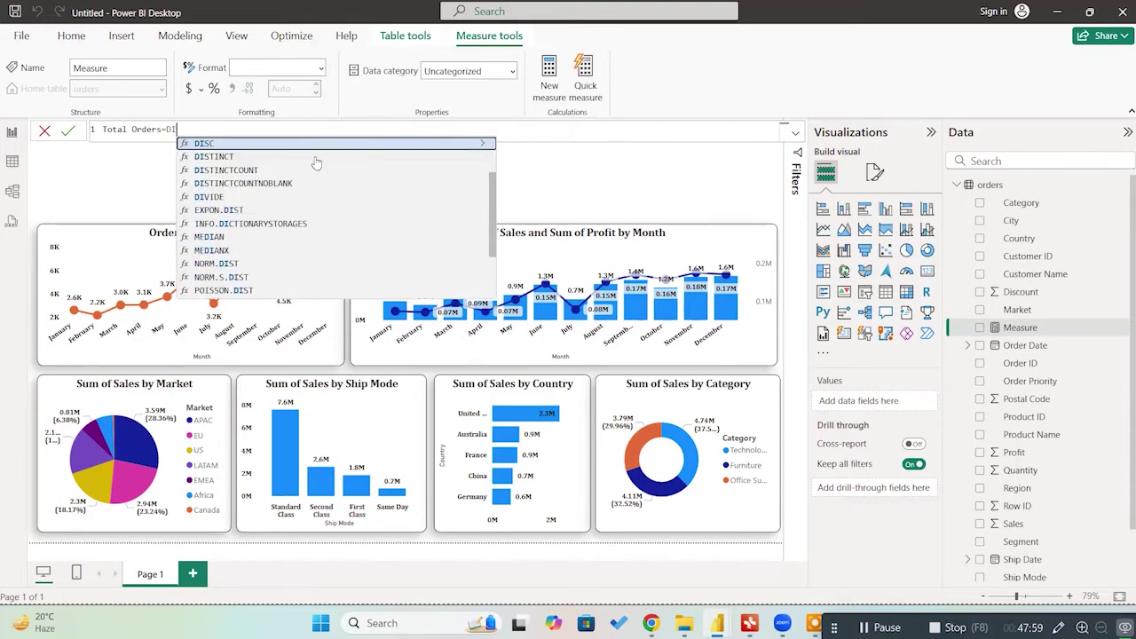
key("Down")
key("Down")
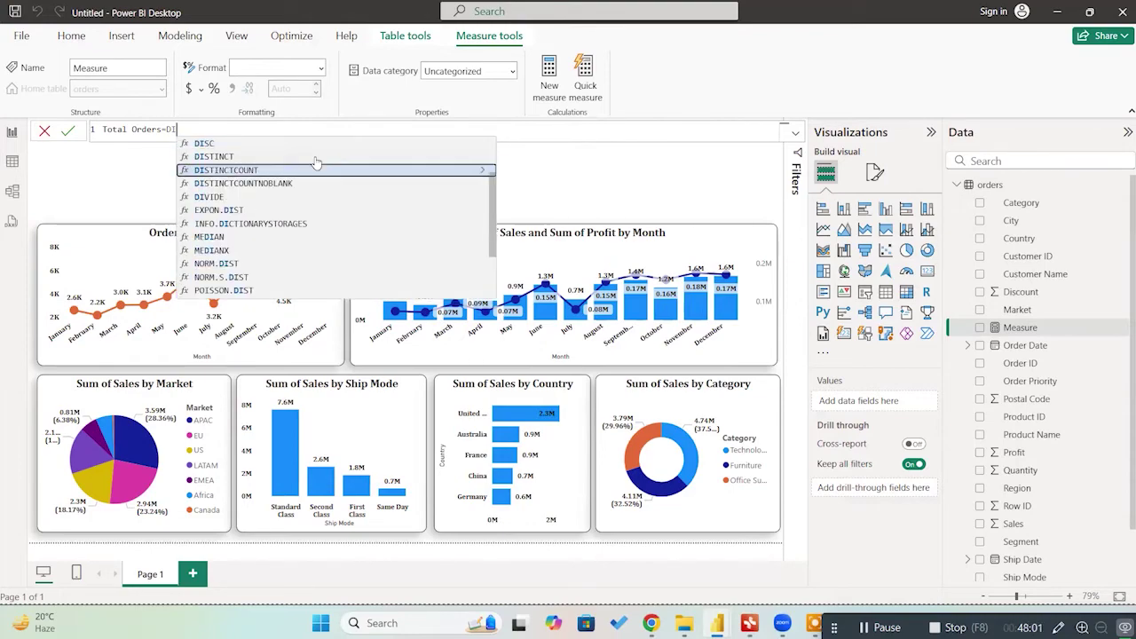
key("Tab")
type("row")
key("Tab")
type(")")
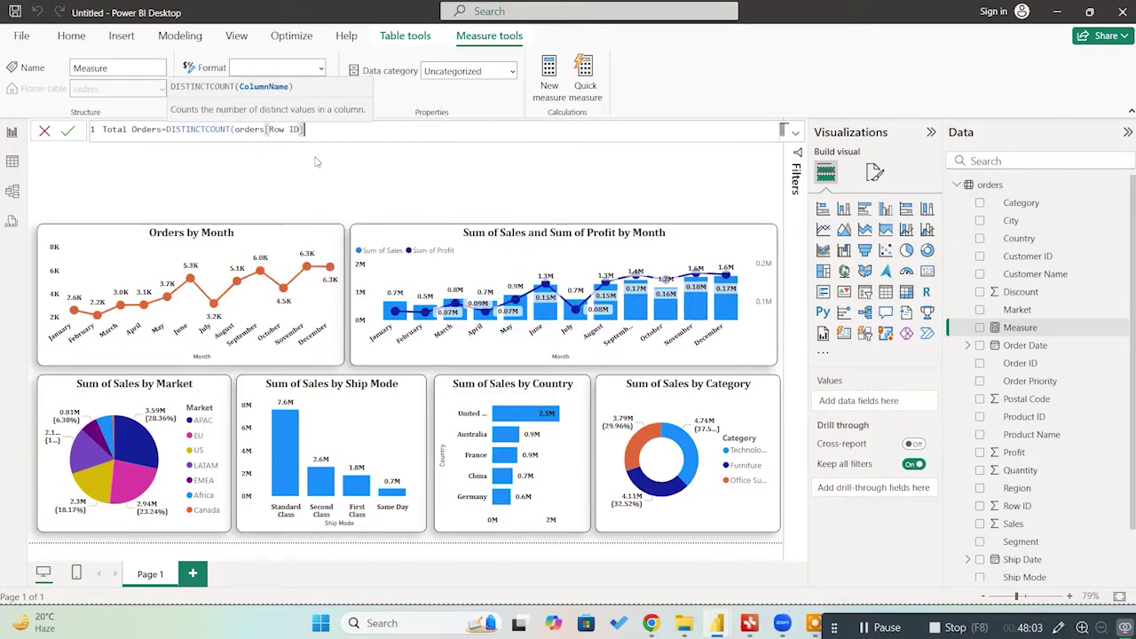
key("Return")
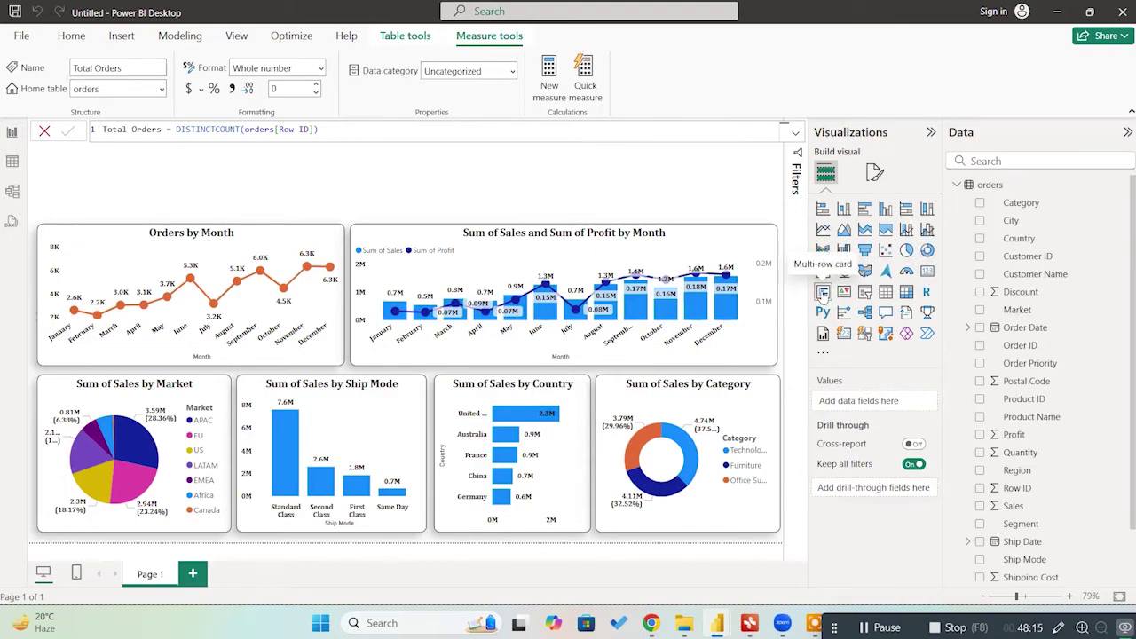
Step: Insert a multi-row card and size it as a wide, shallow strip across the blank area above the charts
left_click(823, 293)
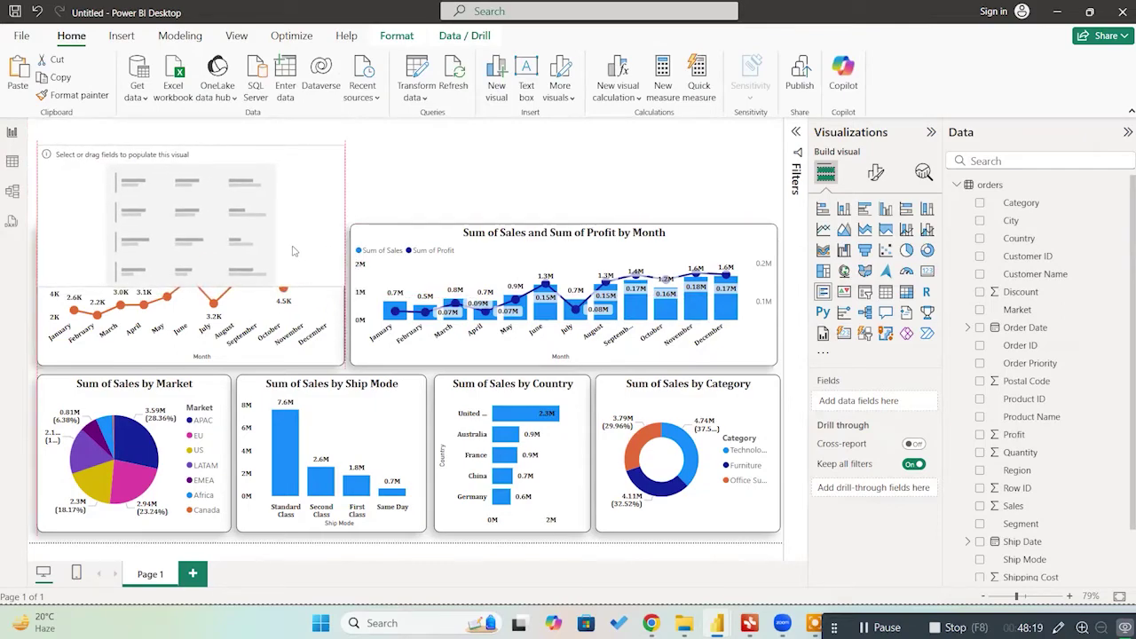
left_click_drag(336, 289, 773, 213)
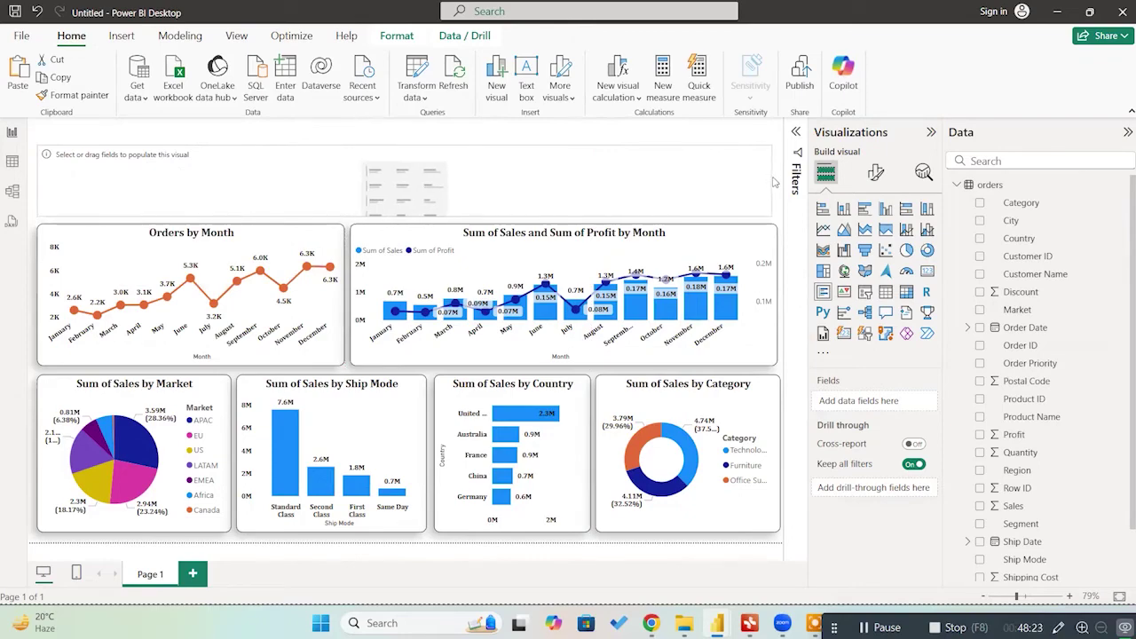
scroll(1034, 310, "down", 2)
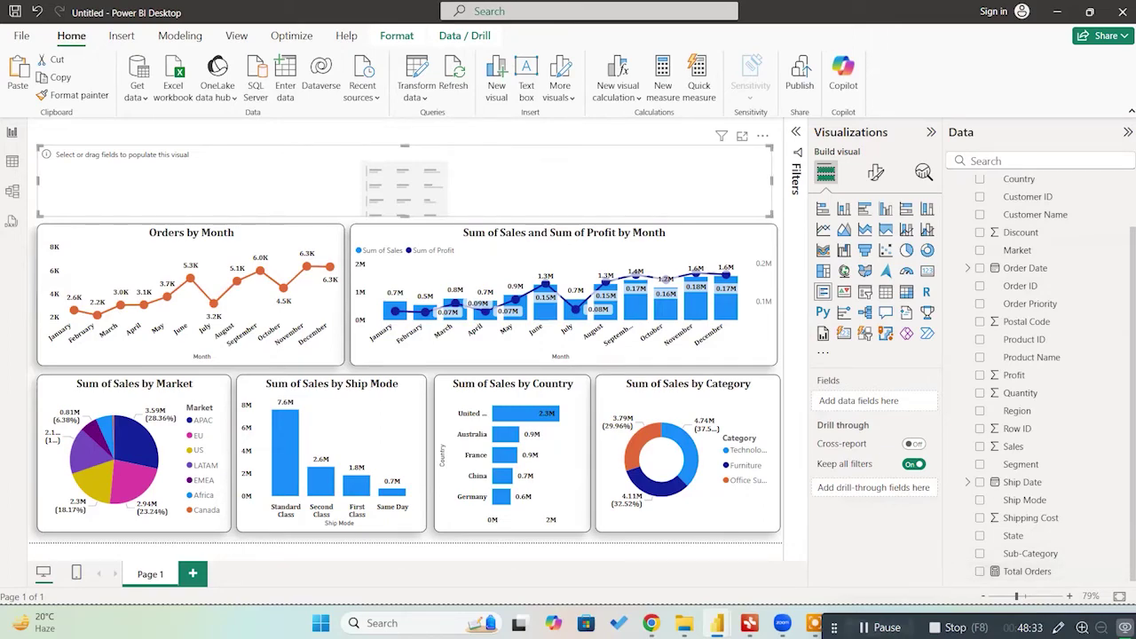
left_click_drag(834, 628, 350, 629)
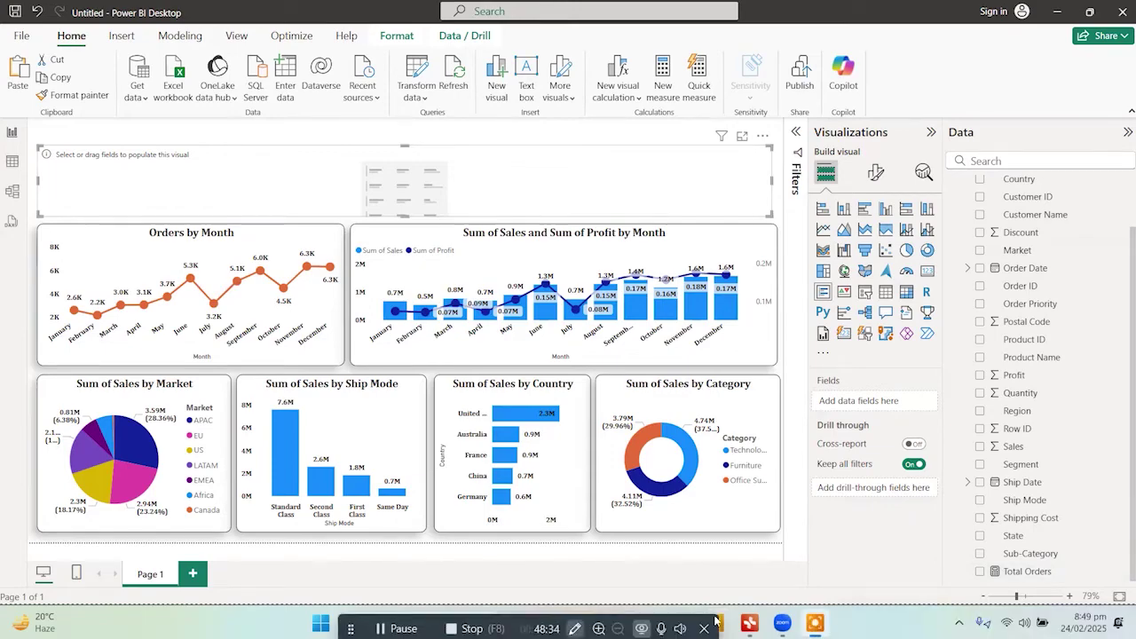
left_click(575, 629)
key("r")
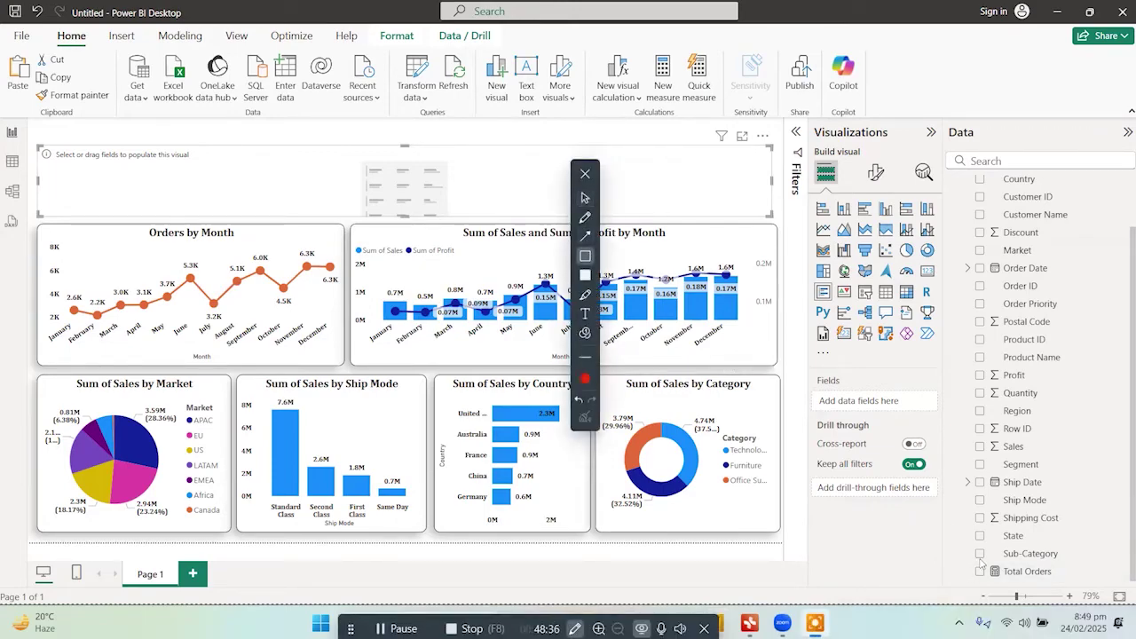
left_click_drag(969, 561, 1066, 588)
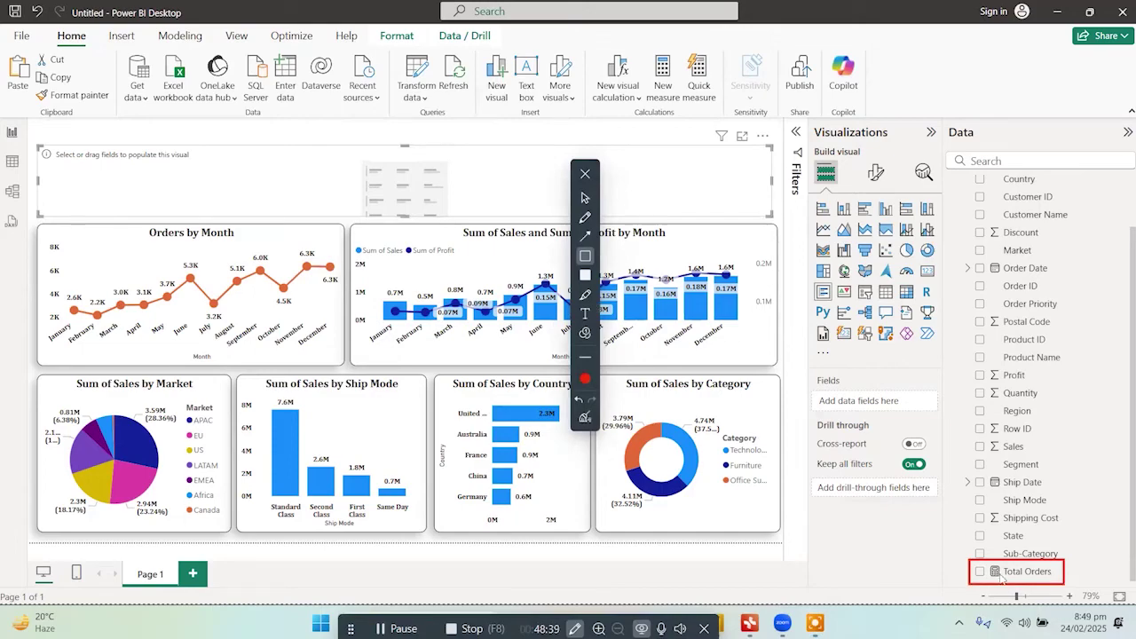
Step: Add the Total Orders measure to the multi-row card
left_click(585, 197)
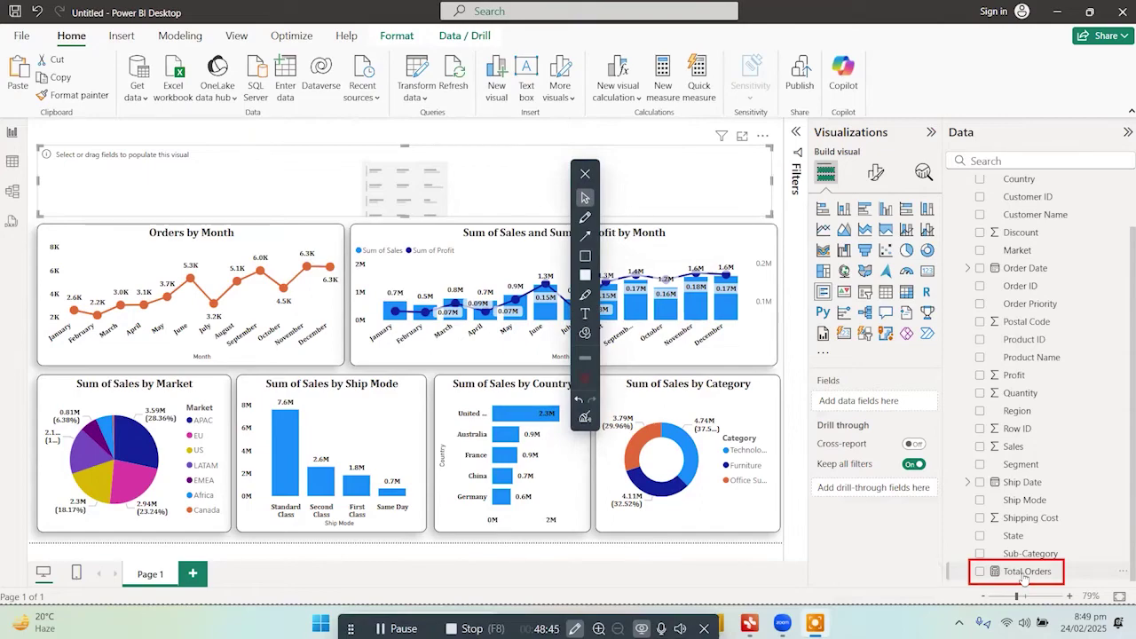
left_click_drag(500, 335, 278, 171)
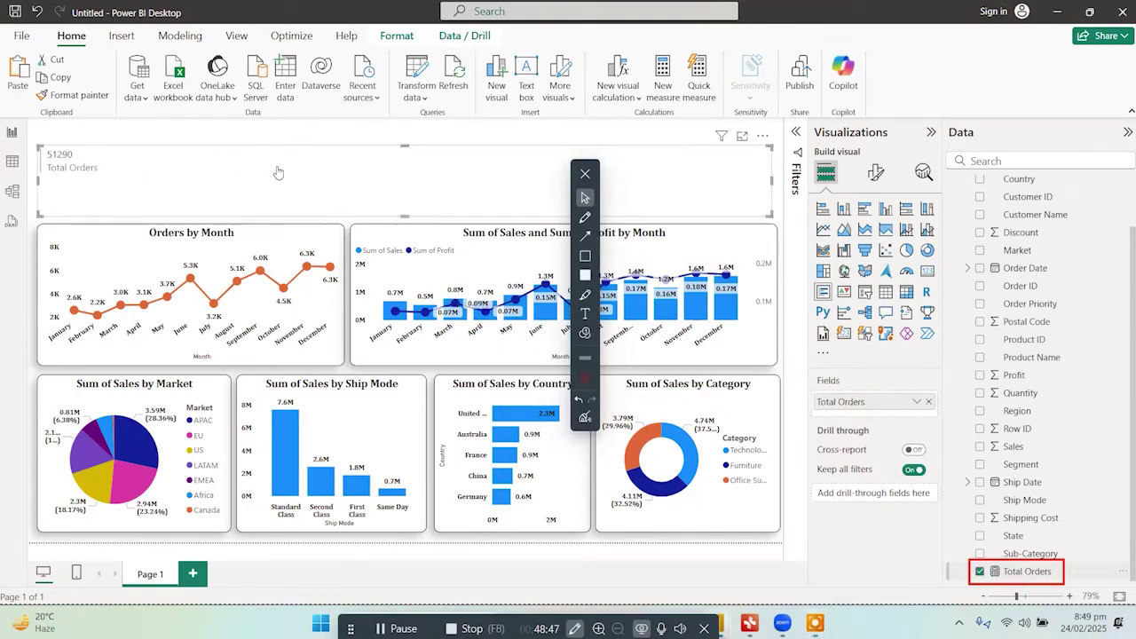
left_click(585, 173)
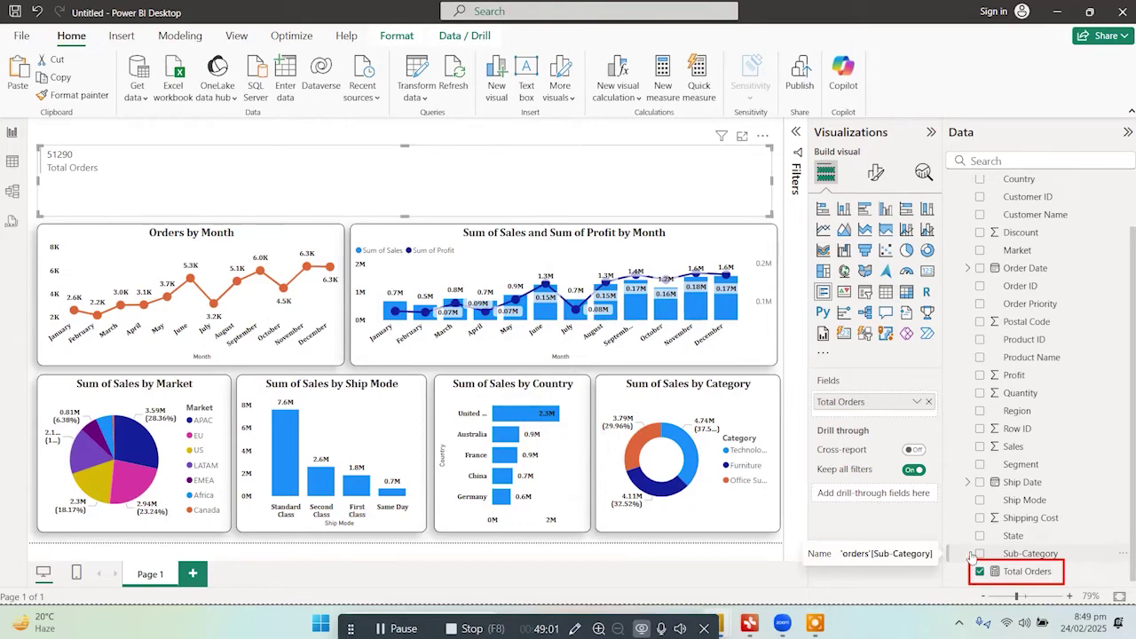
Step: Redefine the Total Orders measure as DISTINCTCOUNT(orders[Order ID]) and commit the formula
left_click(1021, 572)
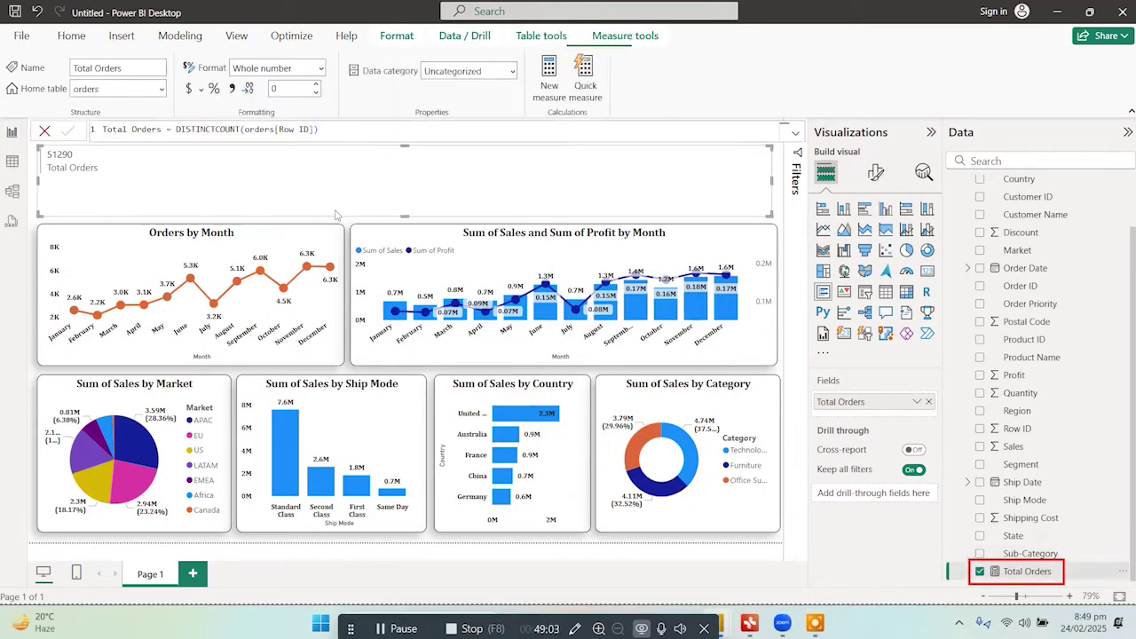
left_click_drag(277, 130, 310, 130)
type("ORDE")
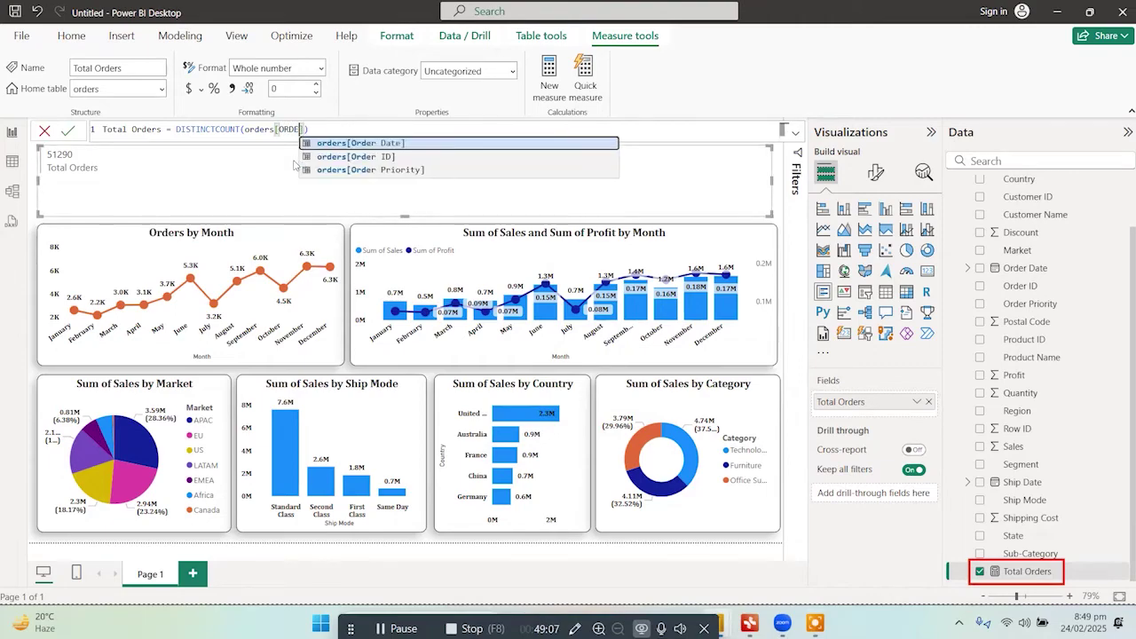
key("Down")
key("Tab")
key("Return")
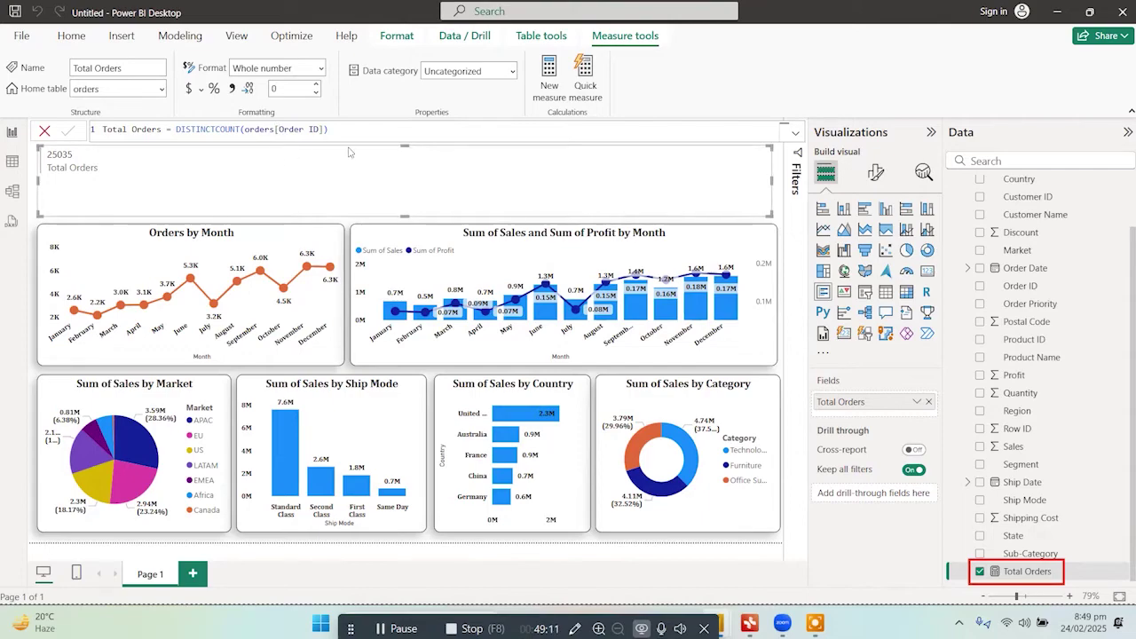
Step: Narrow the multi-row card so it covers only part of the space above the Orders by Month chart
left_click_drag(294, 165, 218, 192)
key("Escape")
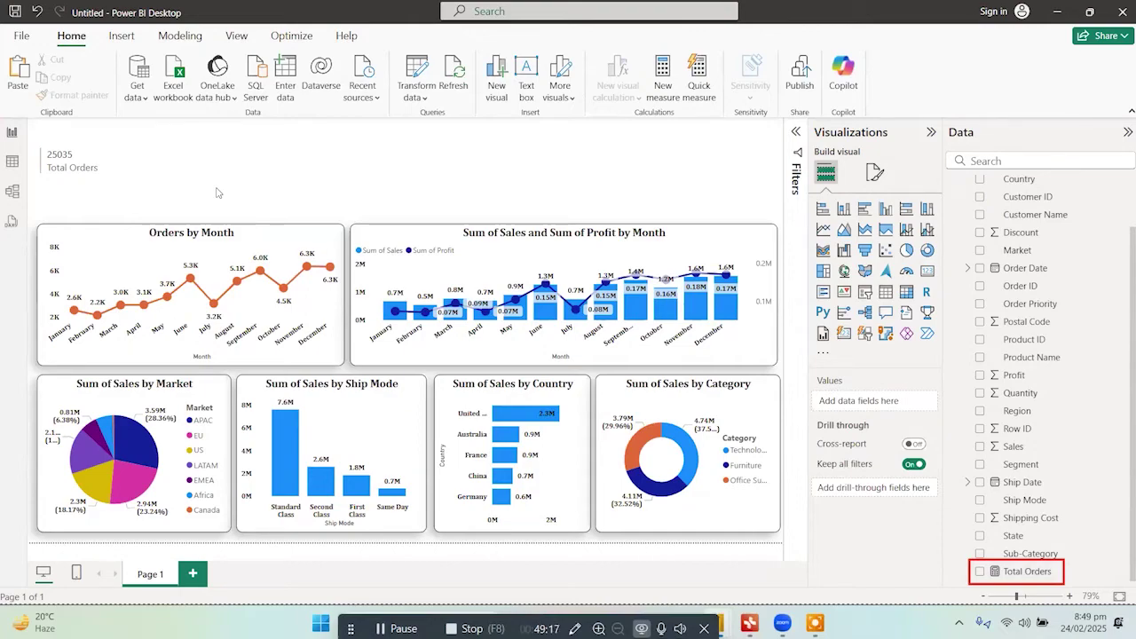
left_click(115, 173)
left_click_drag(118, 188, 106, 188)
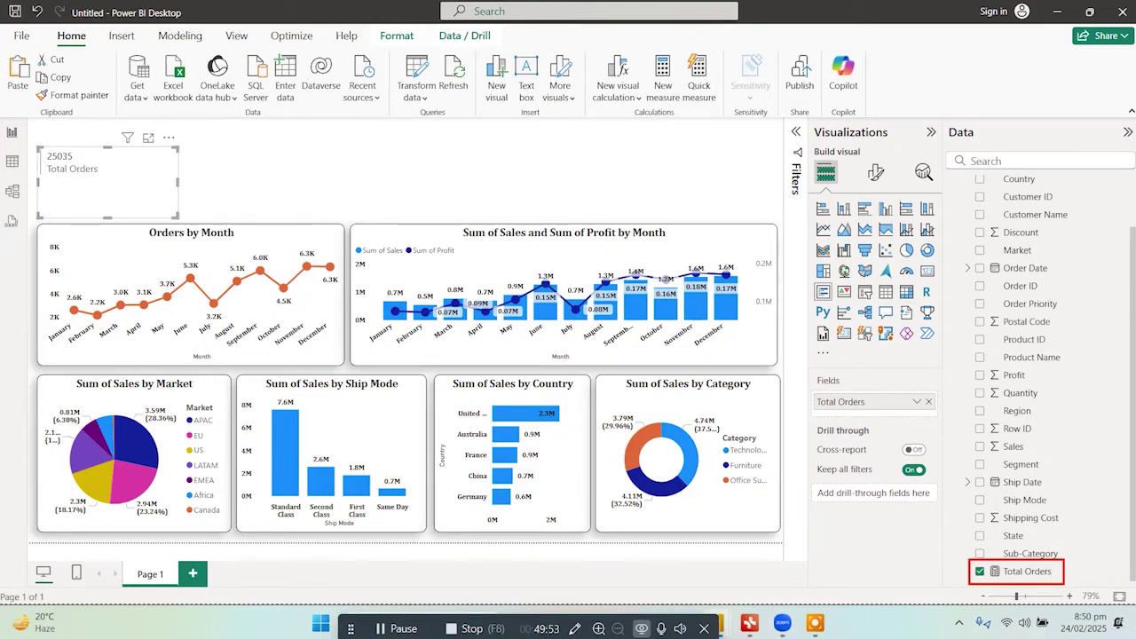
Step: Create a measure in the orders table defined as Total Customer = DISTINCTCOUNT(orders[Customer ID])
right_click(1021, 324)
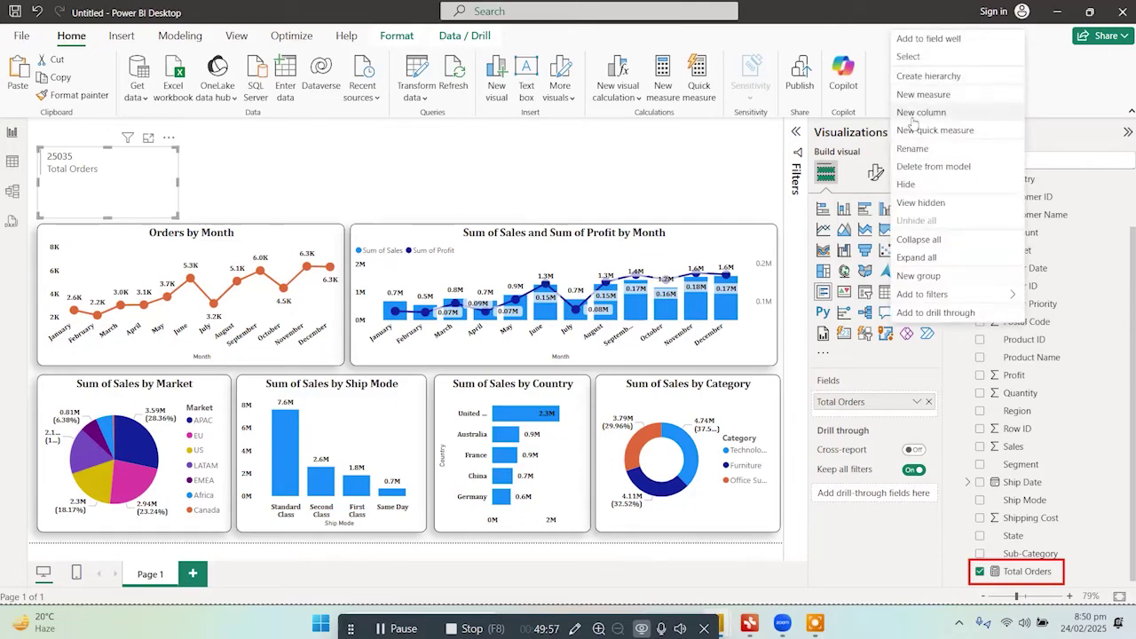
left_click(178, 166)
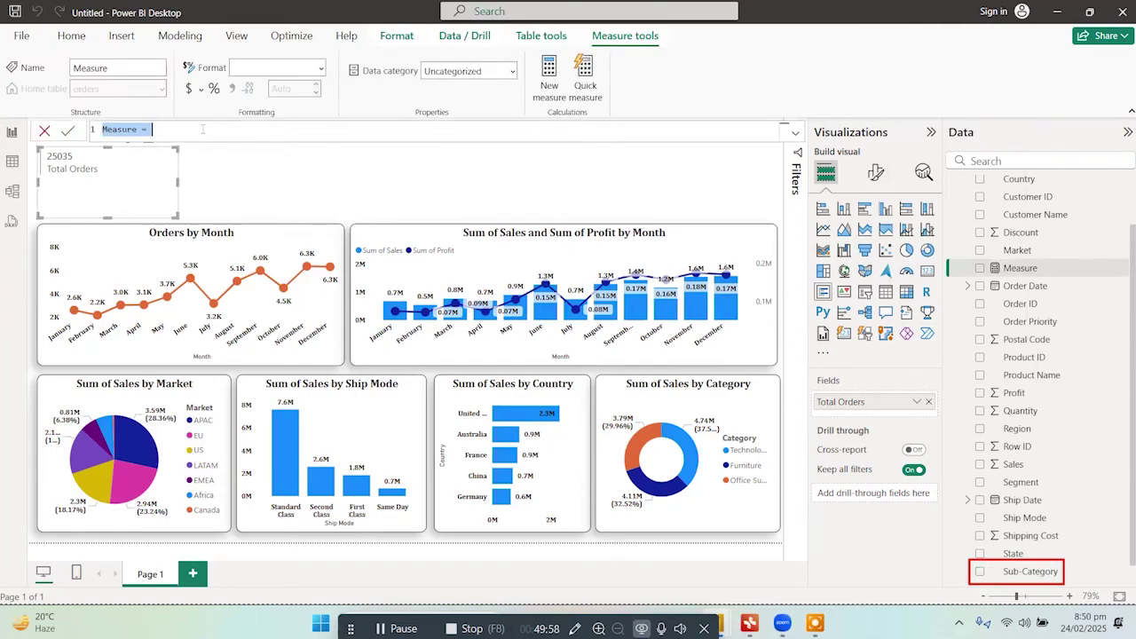
type("Total Customer = DISTINCTCOUNT(orders[Customer ID])")
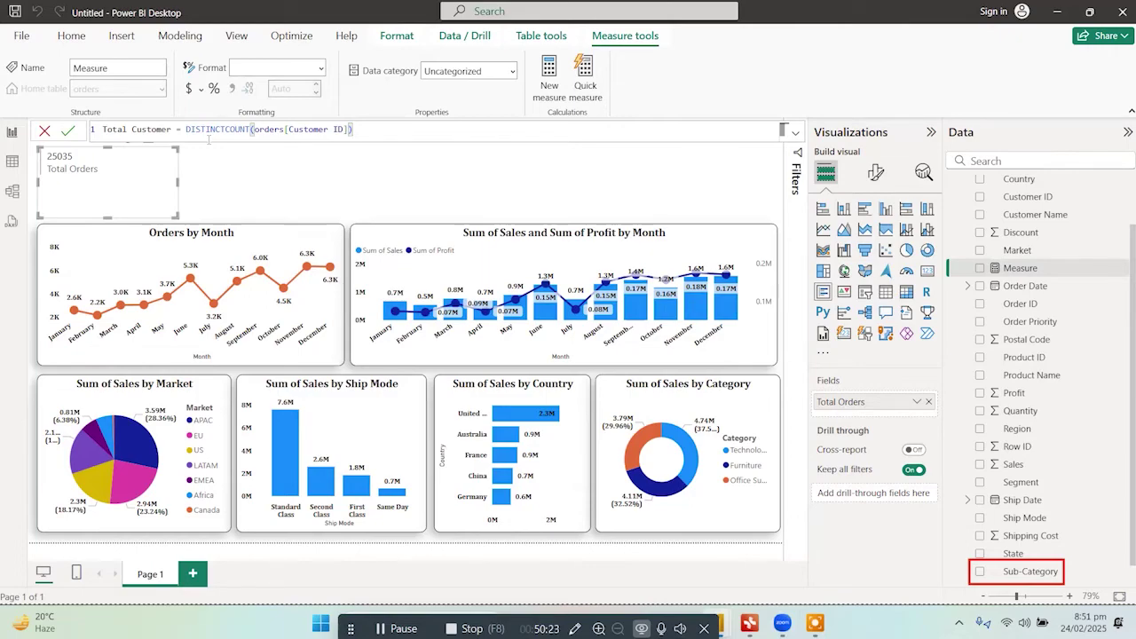
key("Return")
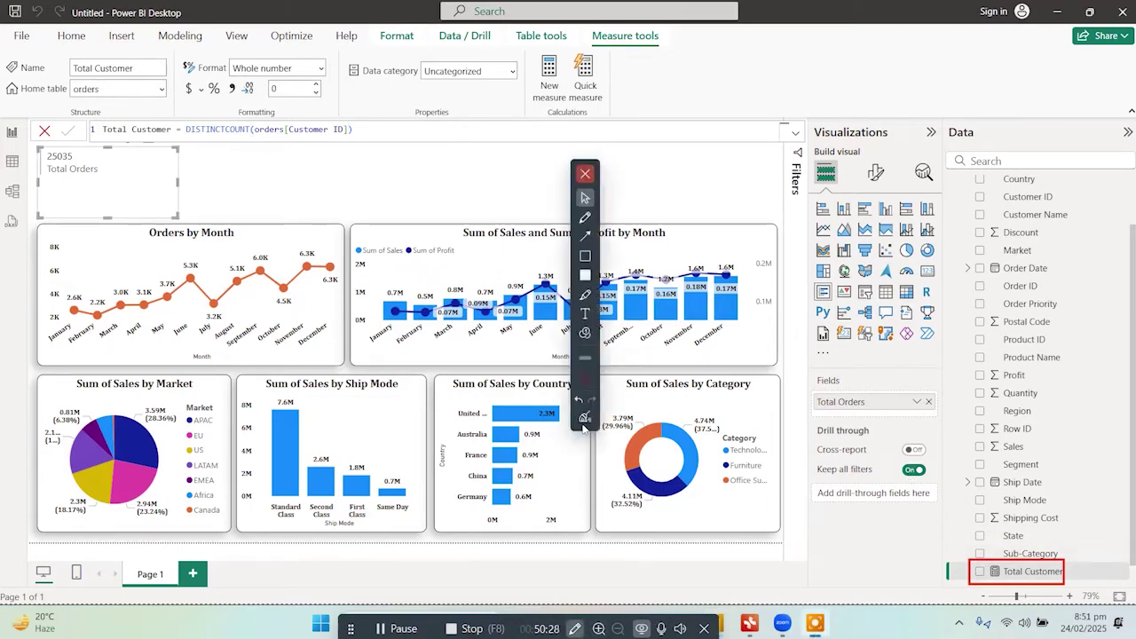
left_click(586, 424)
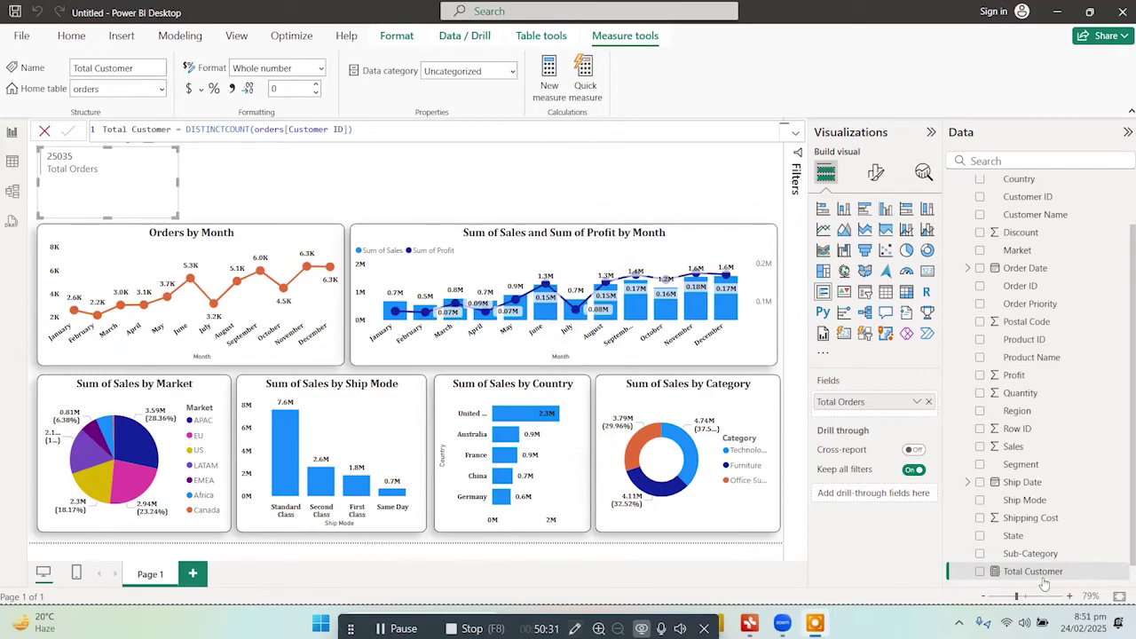
Step: Add the Total Customer measure to the multi-row card and widen the card so both values sit side by side
left_click_drag(1031, 574, 862, 416)
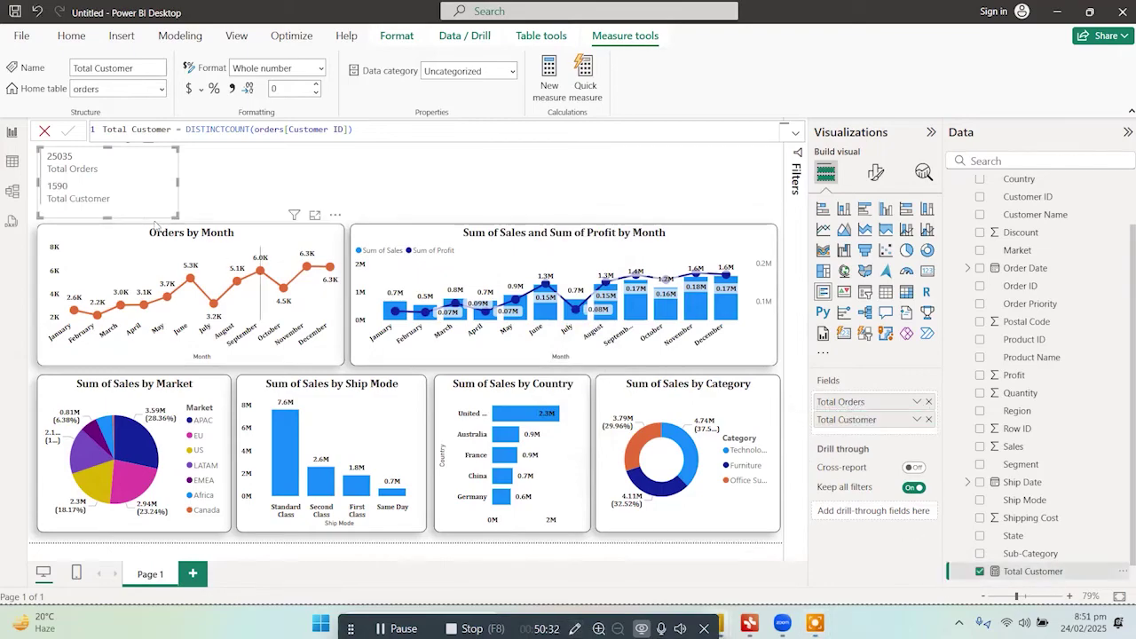
left_click_drag(183, 185, 310, 189)
left_click(310, 189)
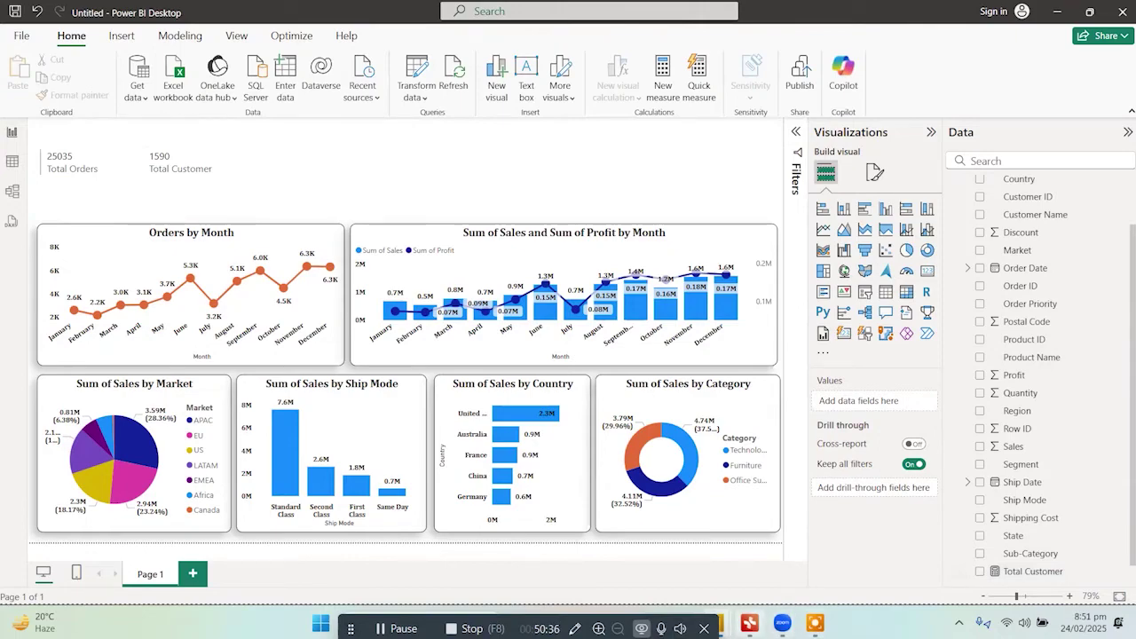
Step: Paste the preformatted KPI card visual onto the page and move it down over the monthly charts
mouse_move(739, 618)
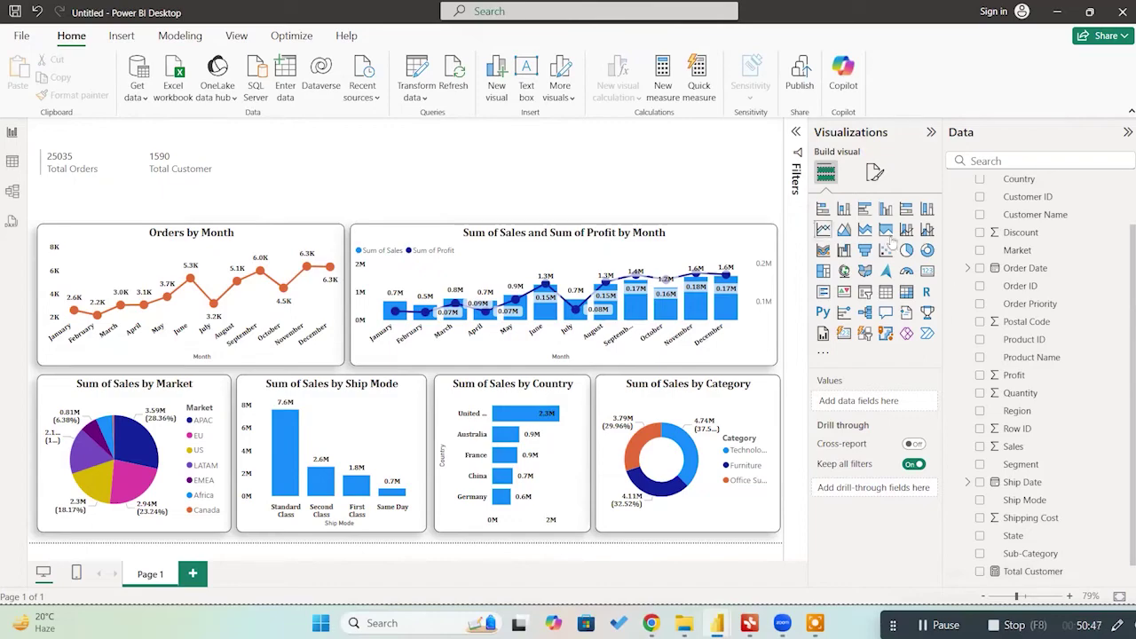
left_click(361, 204)
left_click_drag(500, 207, 512, 338)
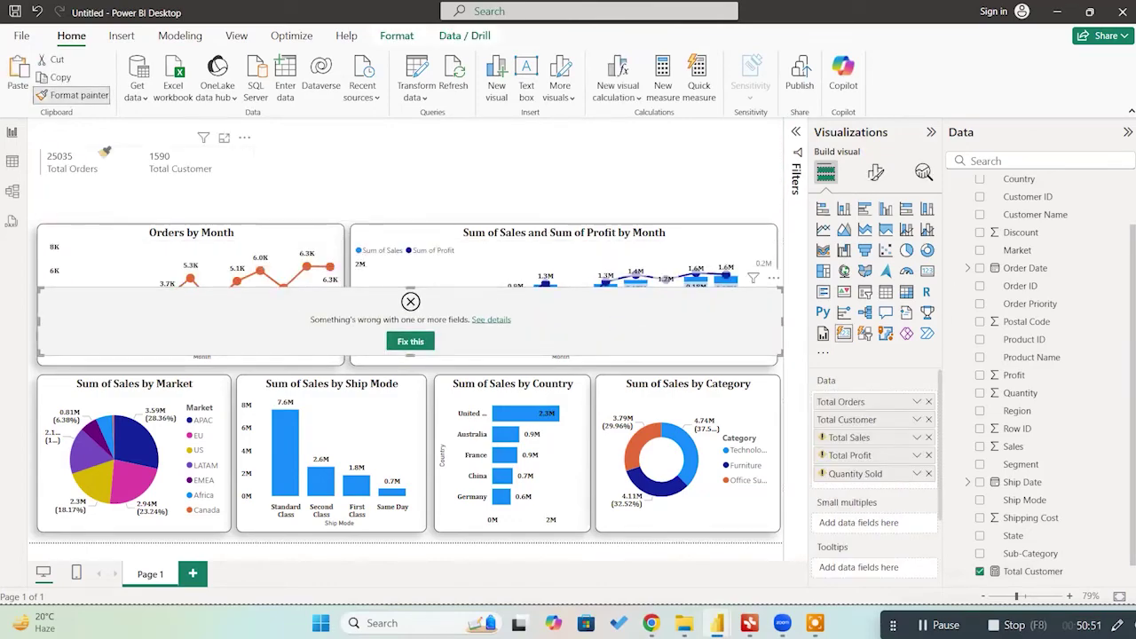
Step: Try to copy the pasted KPI card's formatting to the multi-row card with Format Painter
left_click(138, 186)
left_click(330, 320)
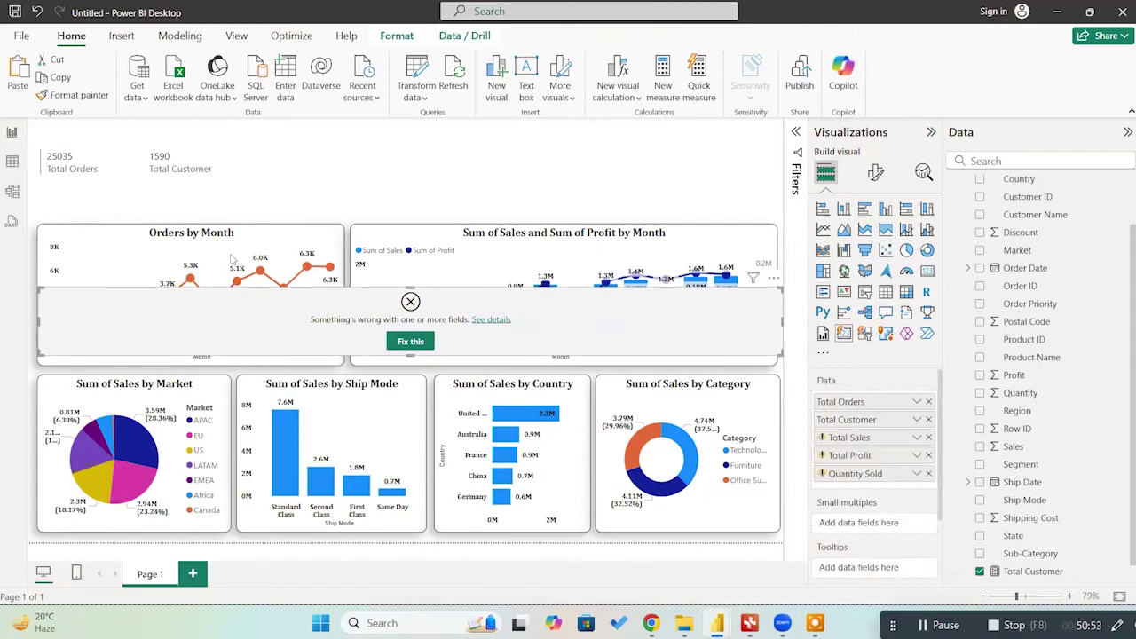
left_click(78, 95)
left_click(200, 213)
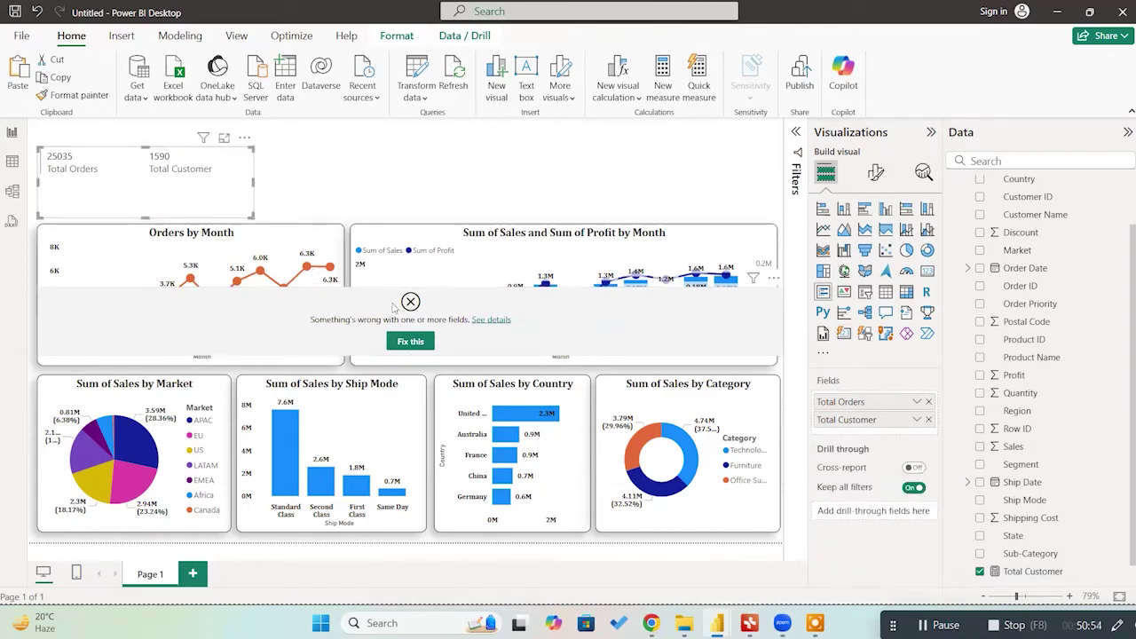
Step: Remove all existing fields from the pasted KPI card, from Quantity Sold up to Total Orders
left_click(304, 335)
left_click(929, 455)
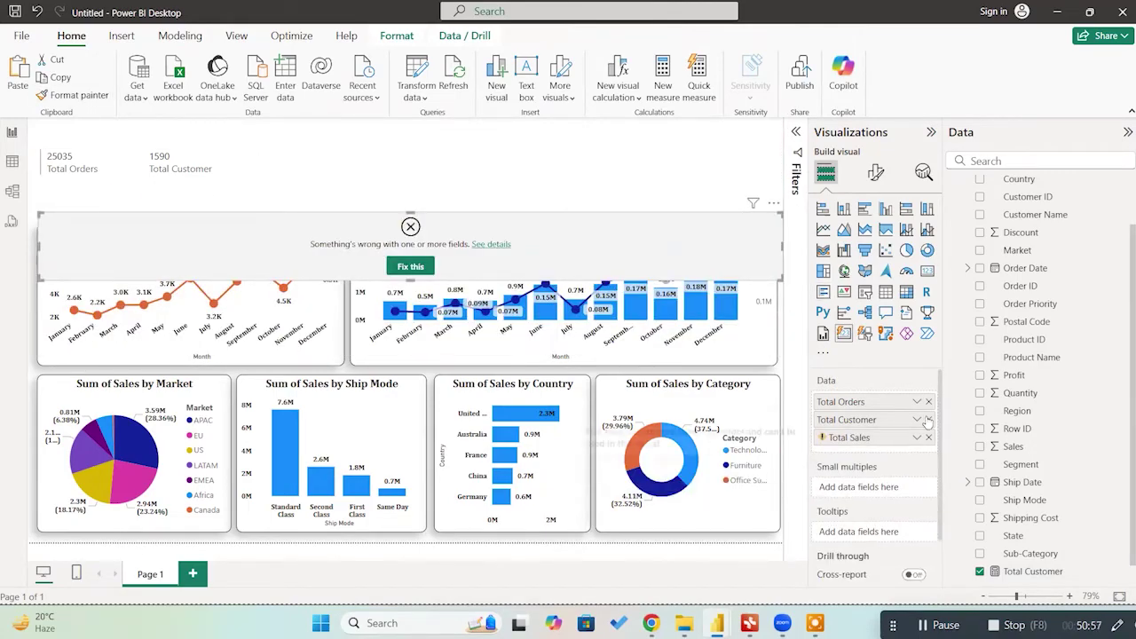
left_click(928, 438)
left_click(929, 419)
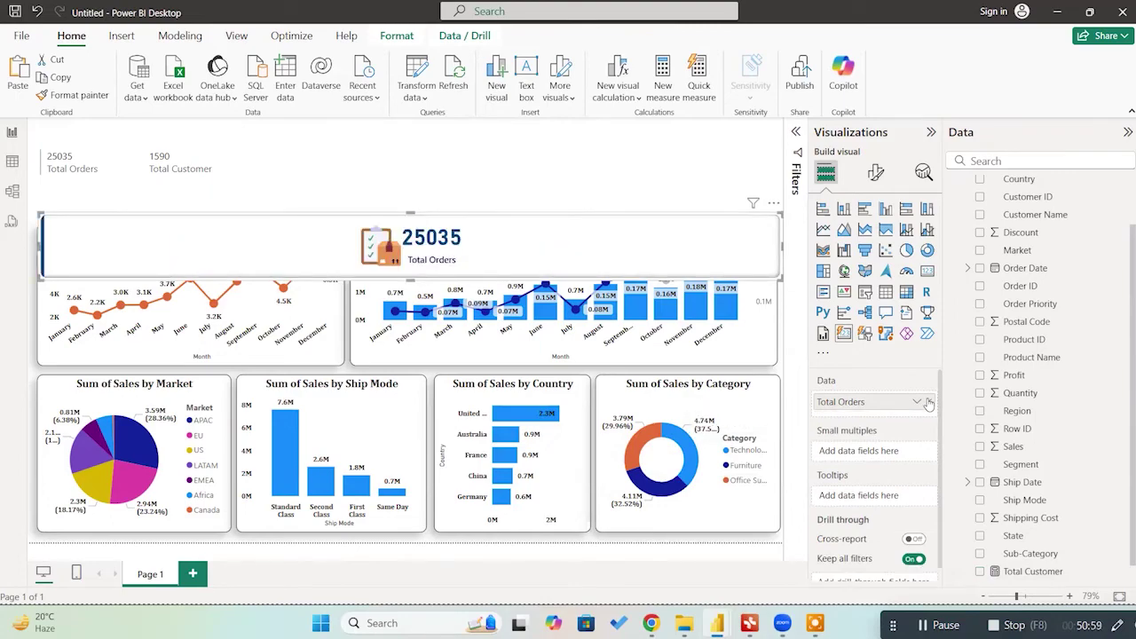
left_click(929, 402)
Step: Add the Total Orders and Total Customer measures to the pasted KPI card
scroll(1012, 497, "down", 1)
left_click_drag(1030, 572, 879, 404)
left_click_drag(1027, 572, 868, 402)
left_click_drag(1030, 553, 829, 400)
Step: Delete the old multi-row card and fit the formatted KPI card into its place, narrowed to nearly the Orders by Month chart's width
left_click(249, 181)
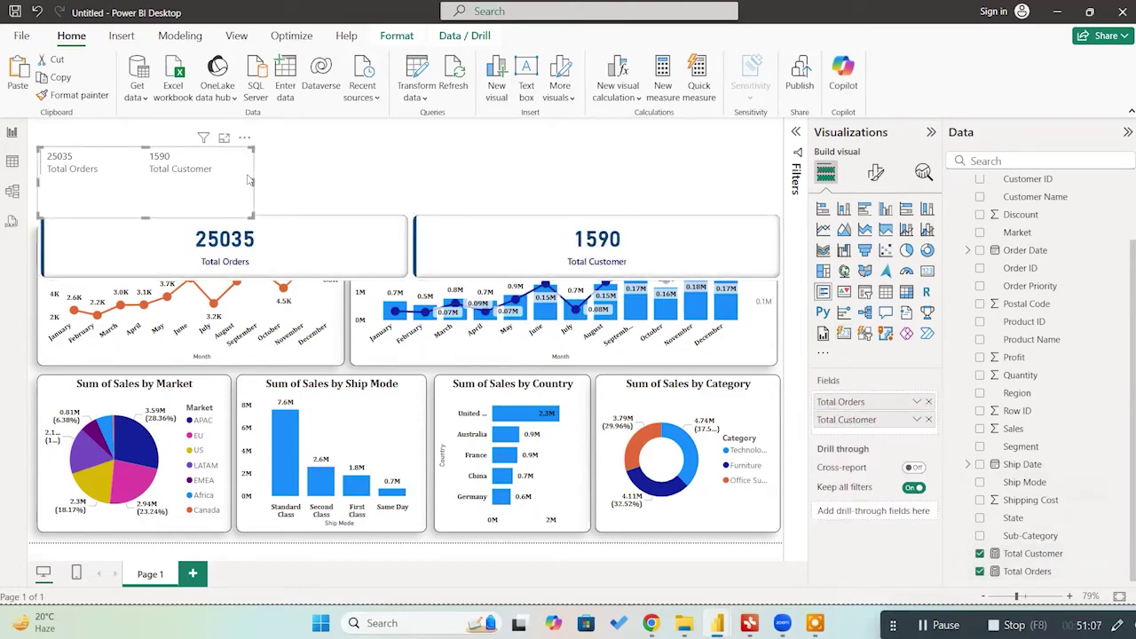
key("Delete")
left_click_drag(275, 240, 293, 178)
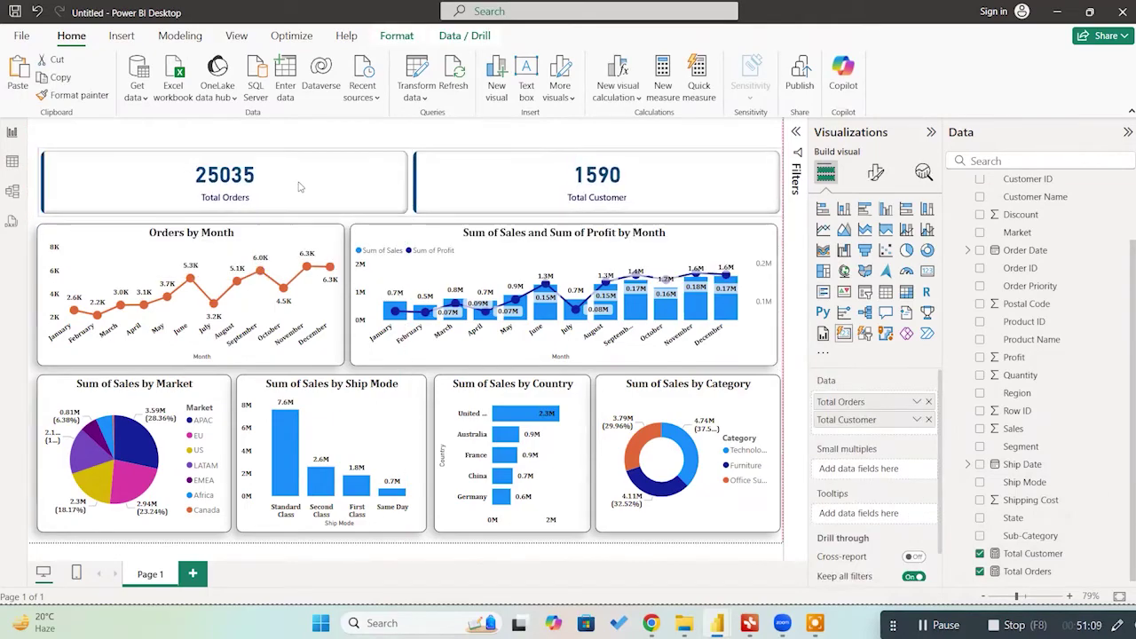
left_click_drag(782, 182, 305, 190)
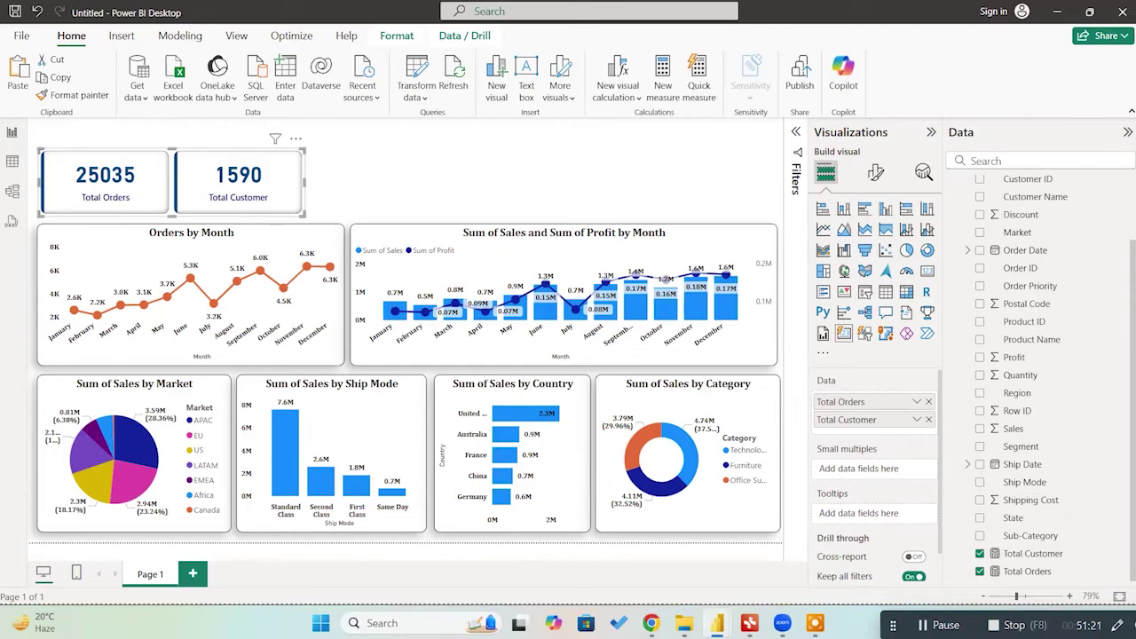
Step: Create a measure in the orders table defined as Total Sales = SUM(orders[Sales])
right_click(1044, 340)
left_click(945, 104)
key("ctrl+a")
type("Total Sales = SUM(orders[Sales])")
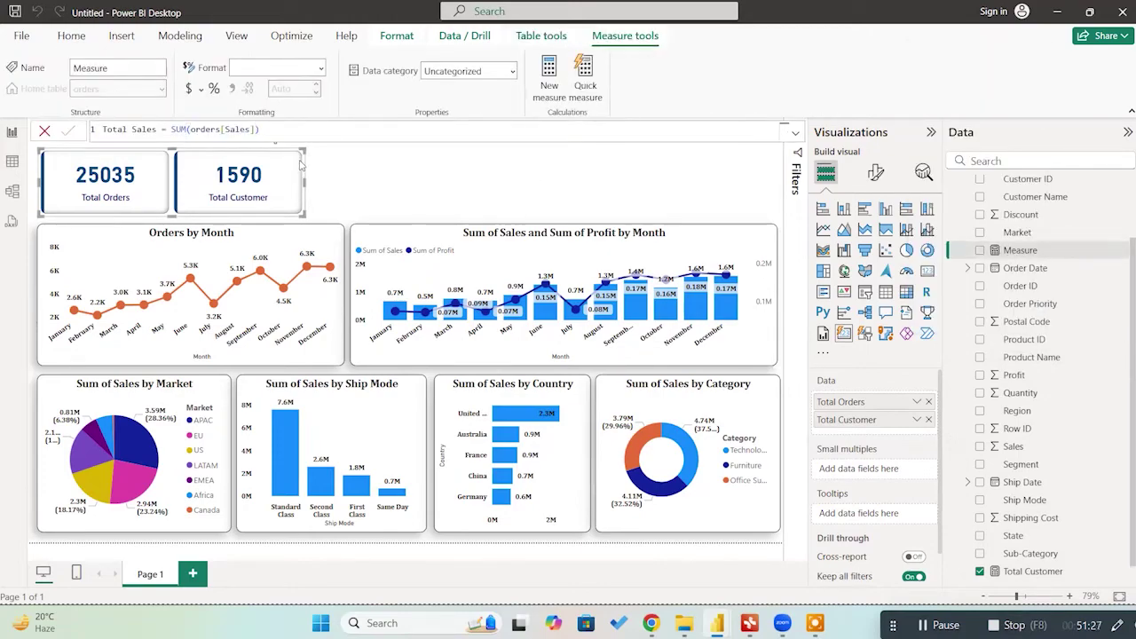
key("Return")
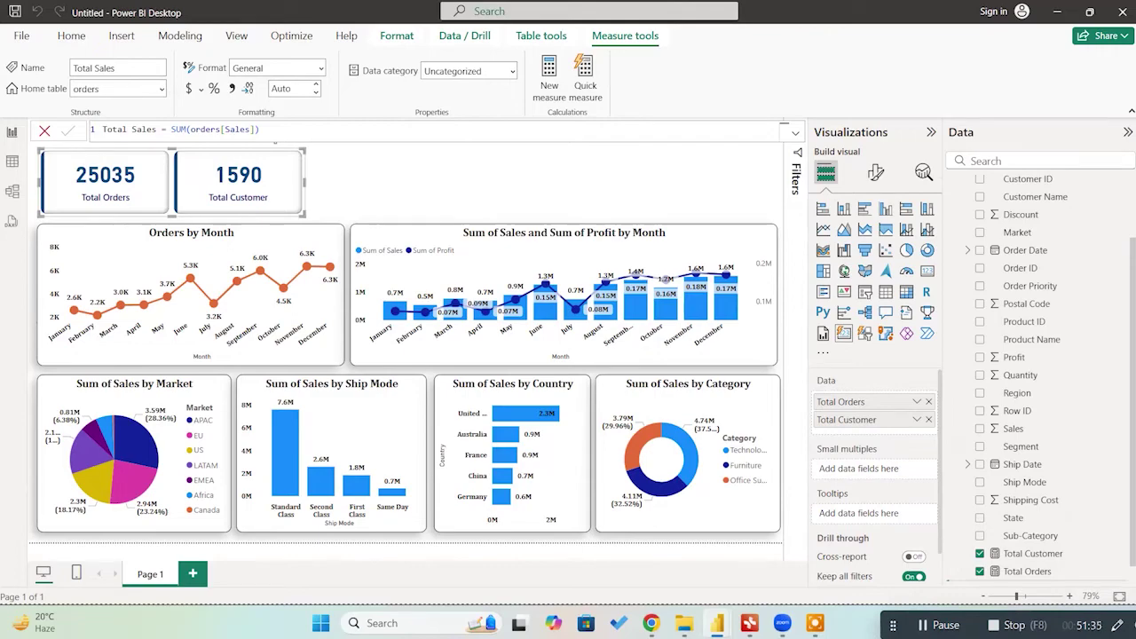
Step: Create a measure in the orders table defined as Total Profit = SUM(orders[Profit])
right_click(1023, 286)
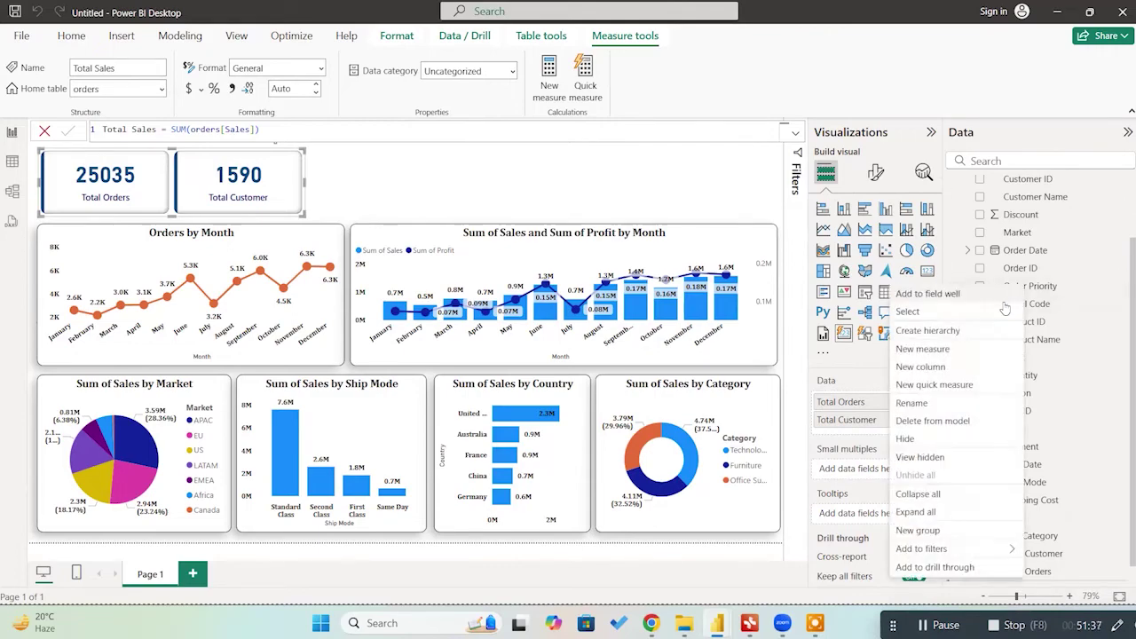
left_click(938, 348)
type("Total Profit = SUM(orders[Profit])")
key("Return")
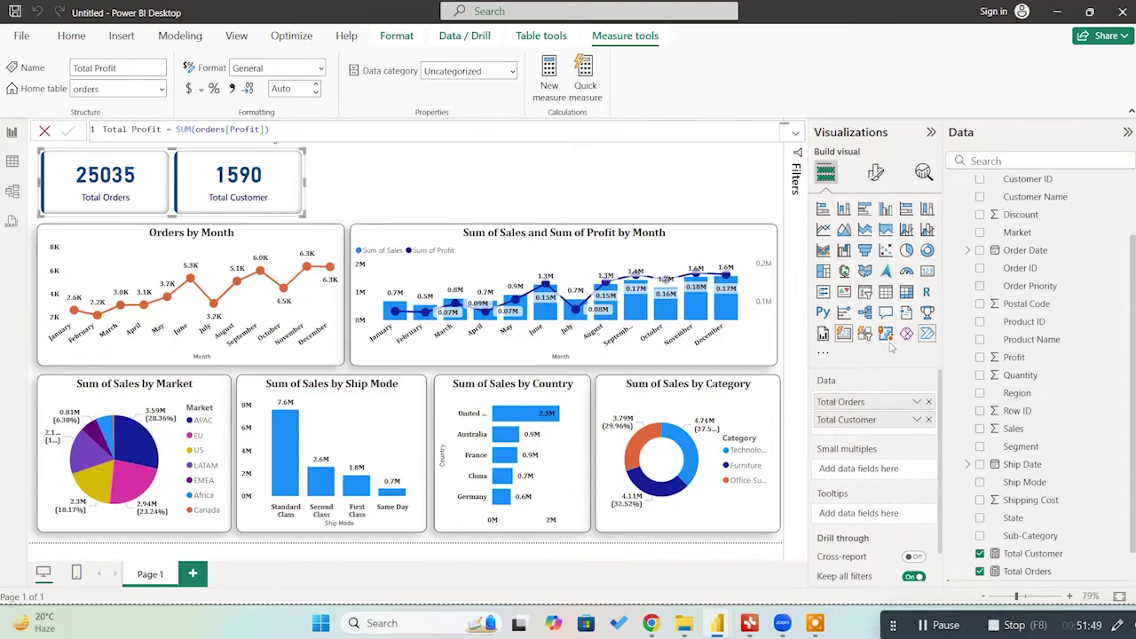
Step: Create a measure in the orders table defined as Quantity Sold = SUM(orders[Quantity])
right_click(1037, 307)
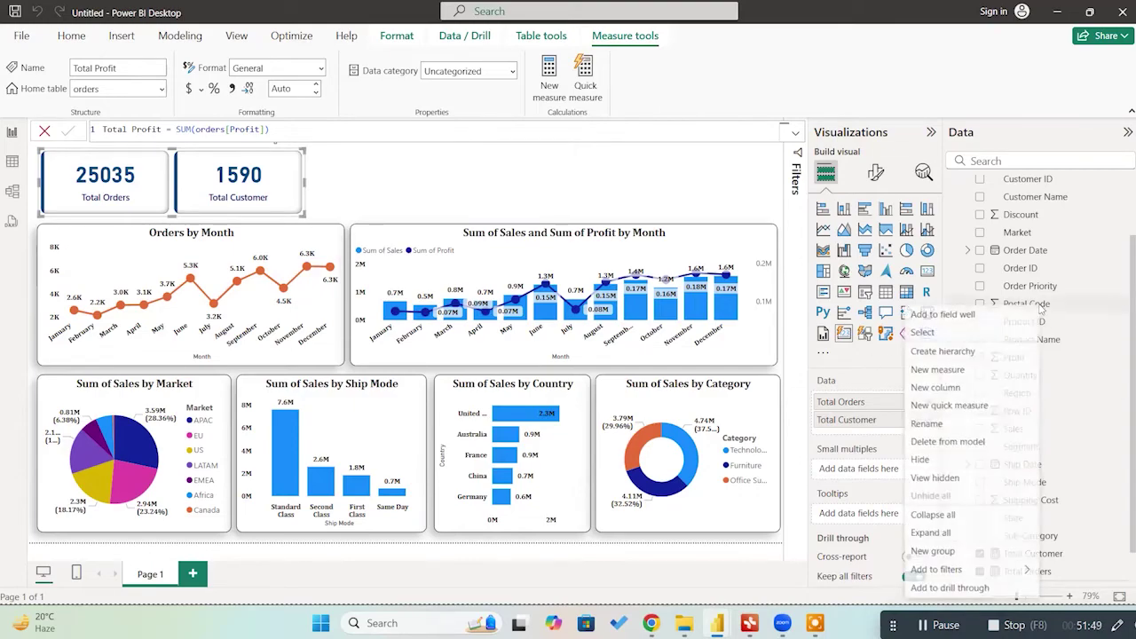
left_click(938, 370)
key("ctrl+a")
type("Quantity Sold = SUM(orders[Quantity])")
key("Return")
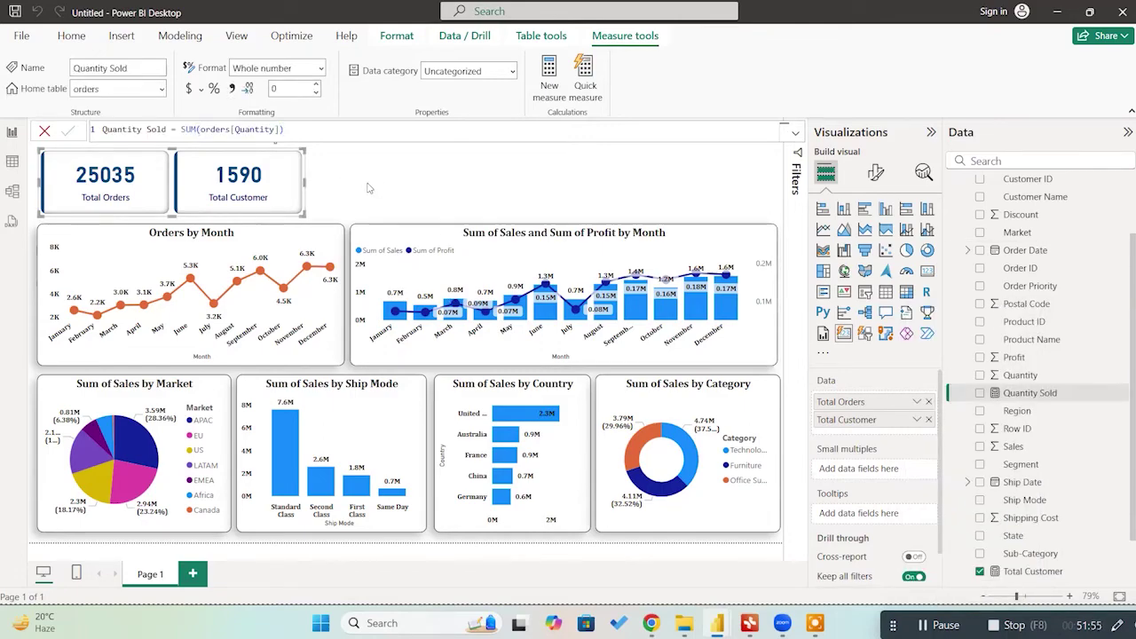
Step: Add the Total Sales, Total Profit and Quantity Sold measures to the KPI card and widen it to span the charts below
left_click(428, 195)
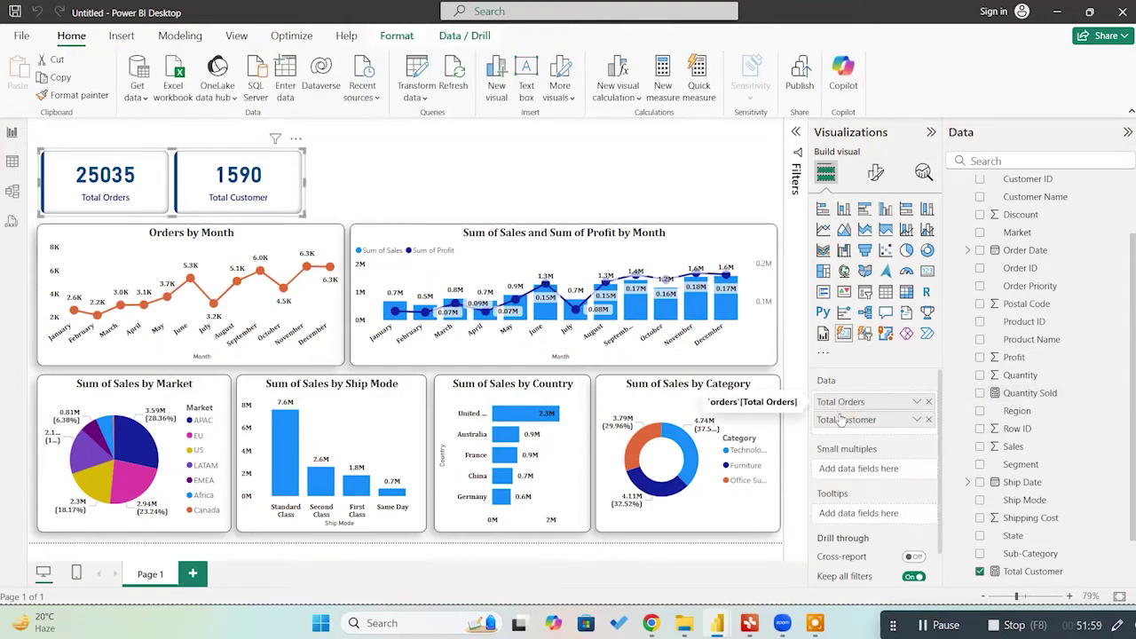
scroll(1030, 532, "down", 3)
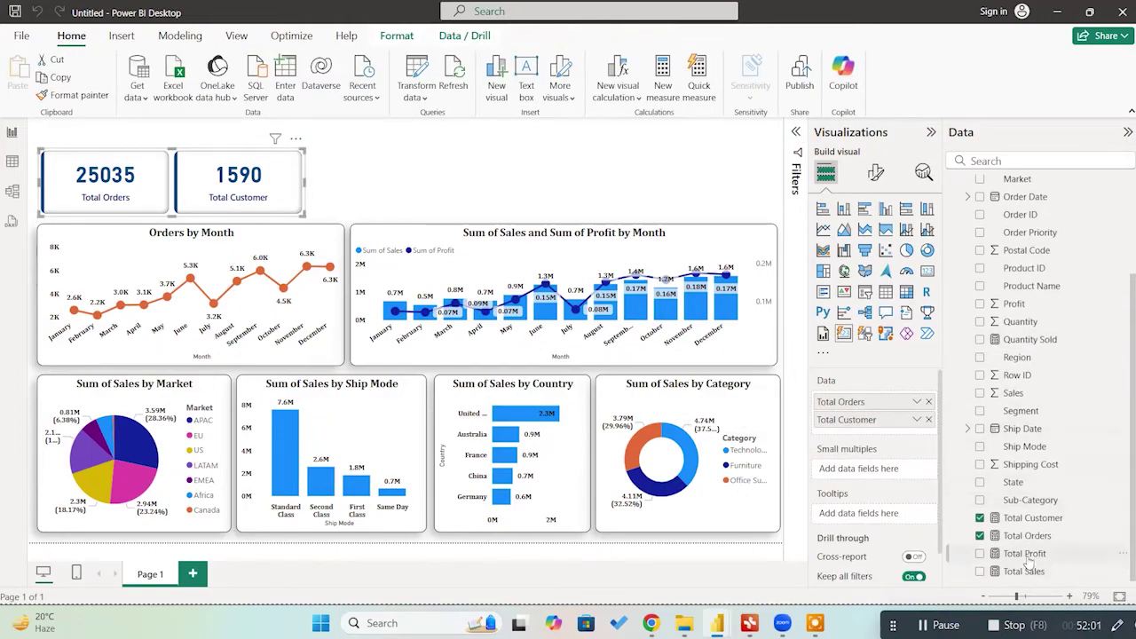
left_click_drag(1024, 571, 876, 448)
left_click_drag(1021, 341, 879, 472)
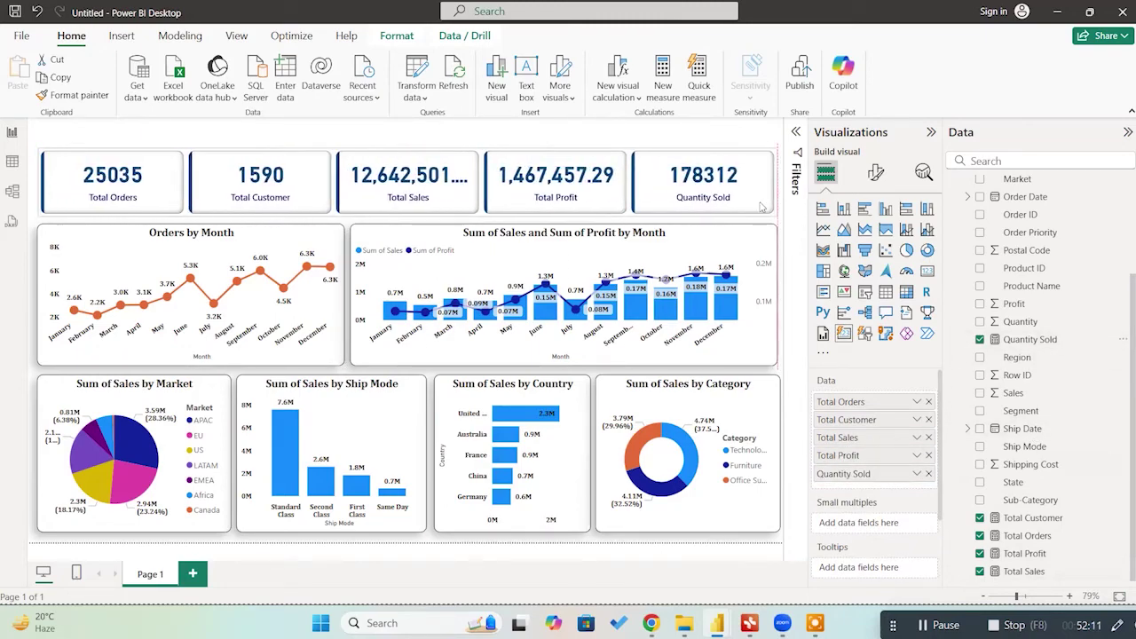
Step: Reduce the KPI card's height slightly by lowering its upper edge, and keep the card selected
left_click_drag(409, 148, 411, 156)
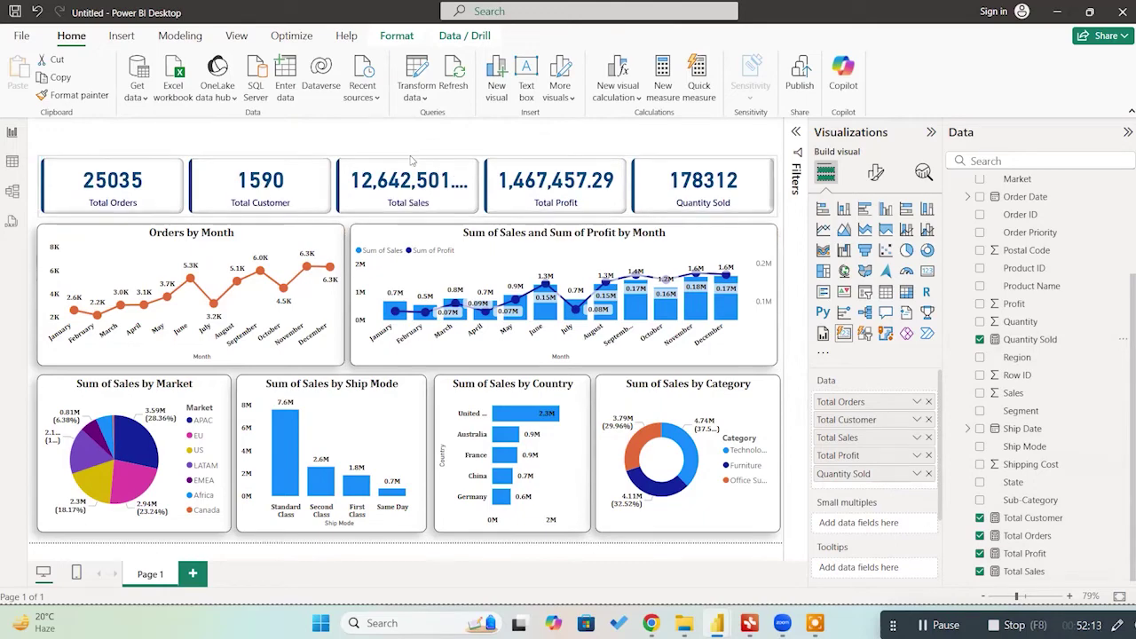
left_click(435, 206)
left_click(396, 204)
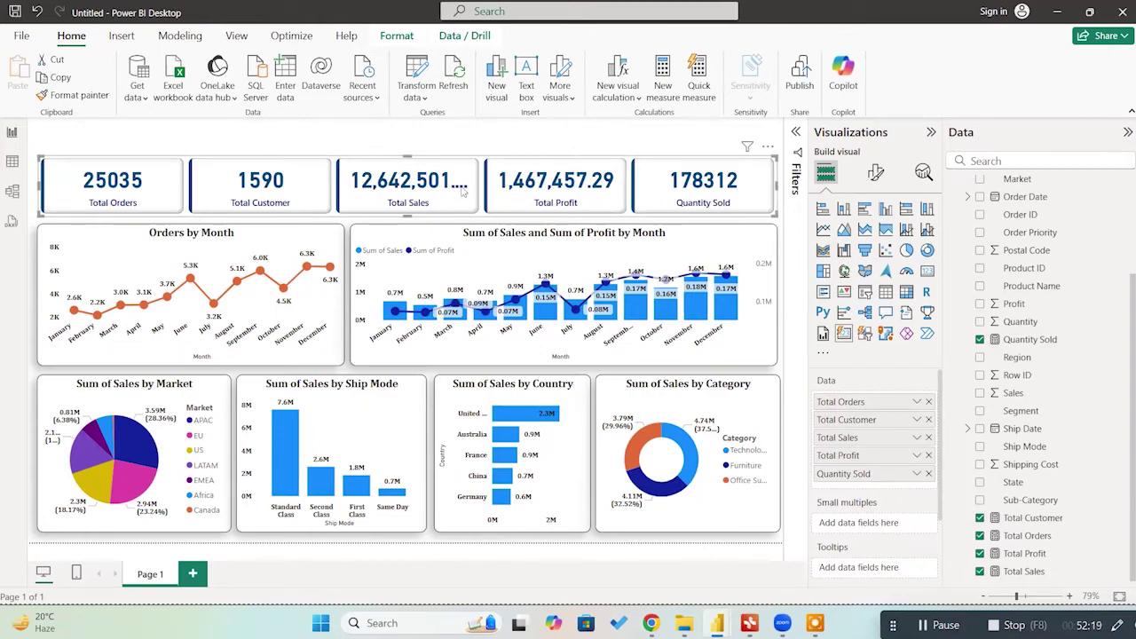
Step: Set the display units of the KPI card's Total Sales callout value to Millions
left_click(875, 172)
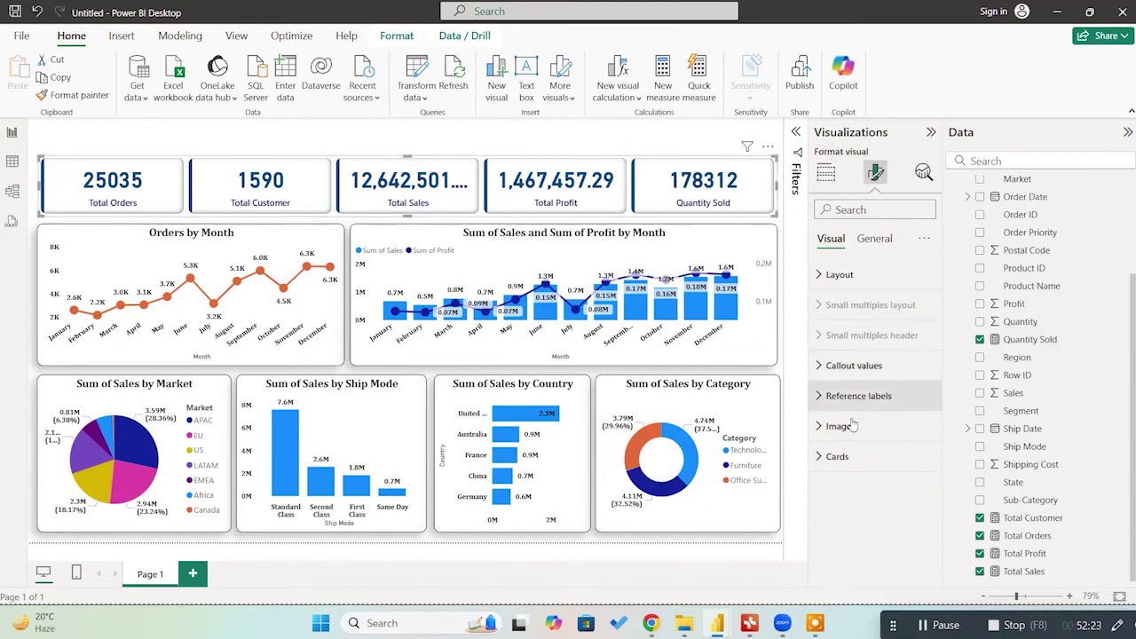
left_click(848, 365)
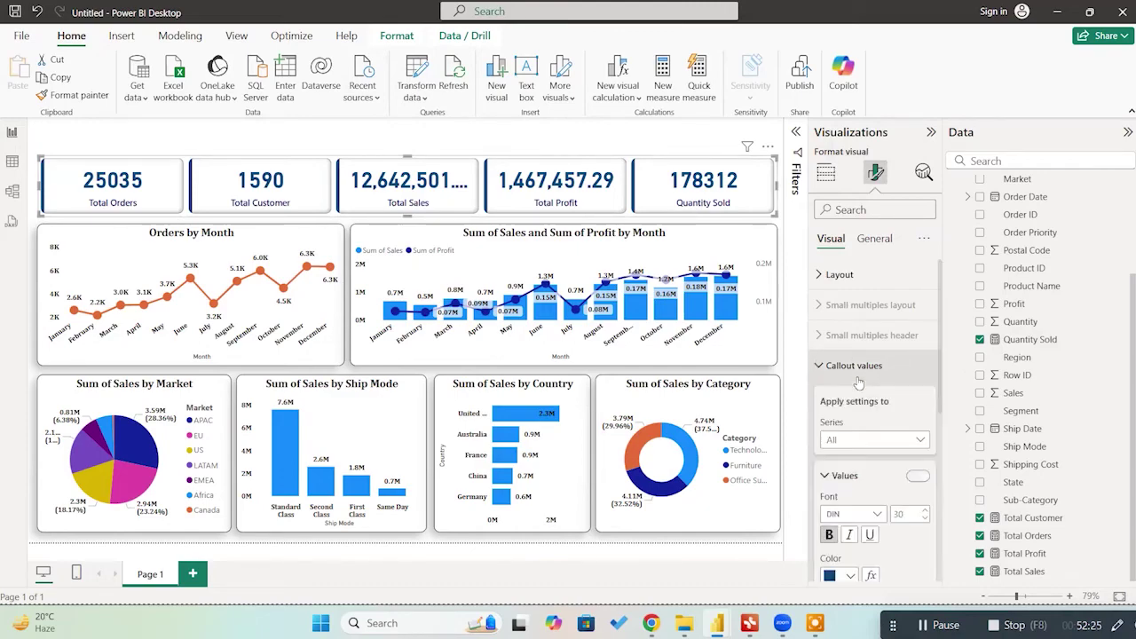
scroll(860, 382, "down", 2)
left_click(879, 369)
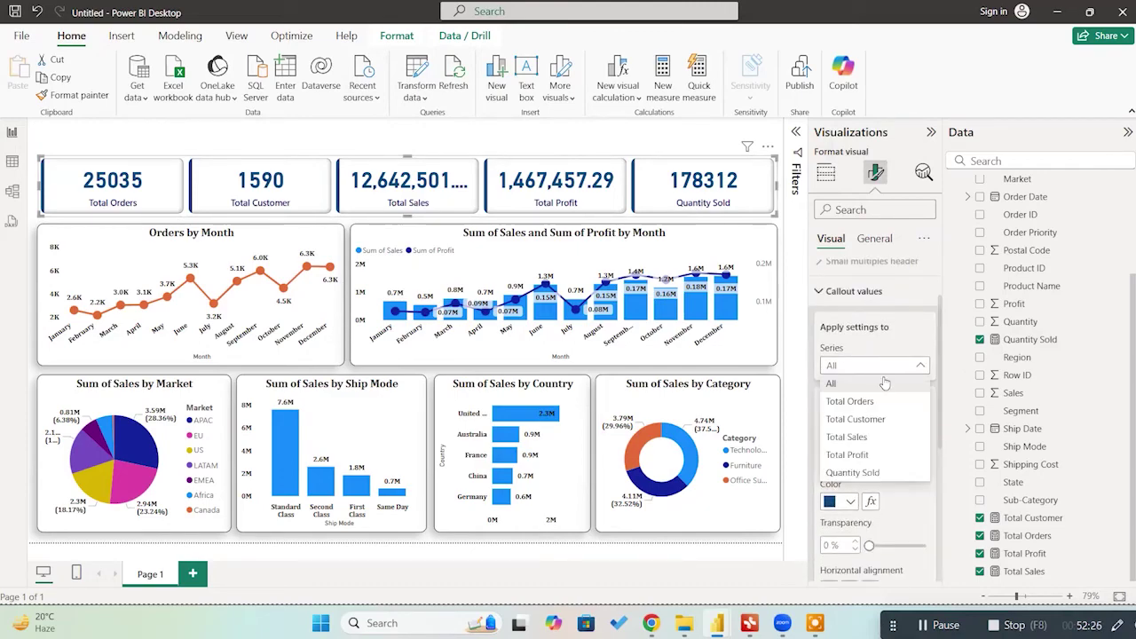
left_click(861, 437)
scroll(860, 430, "down", 5)
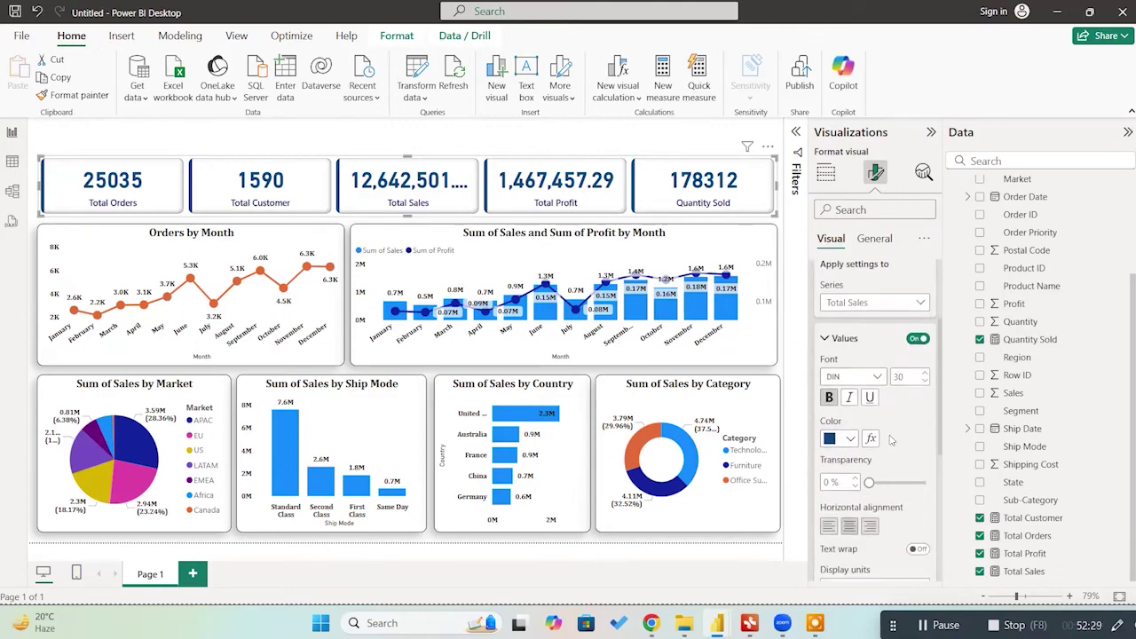
left_click(867, 429)
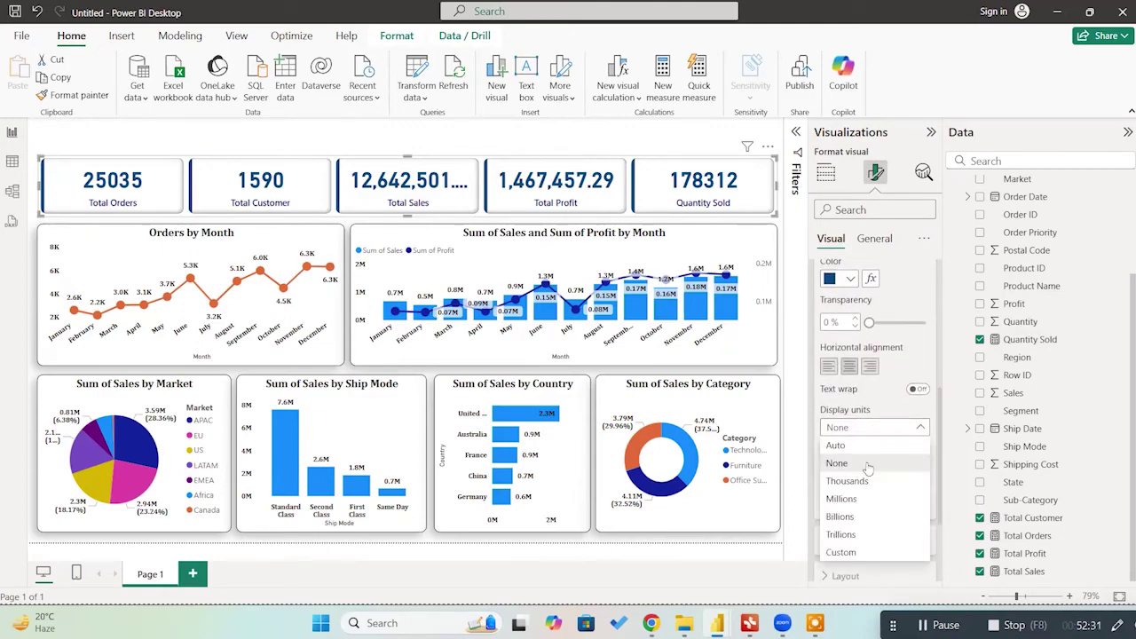
left_click(864, 499)
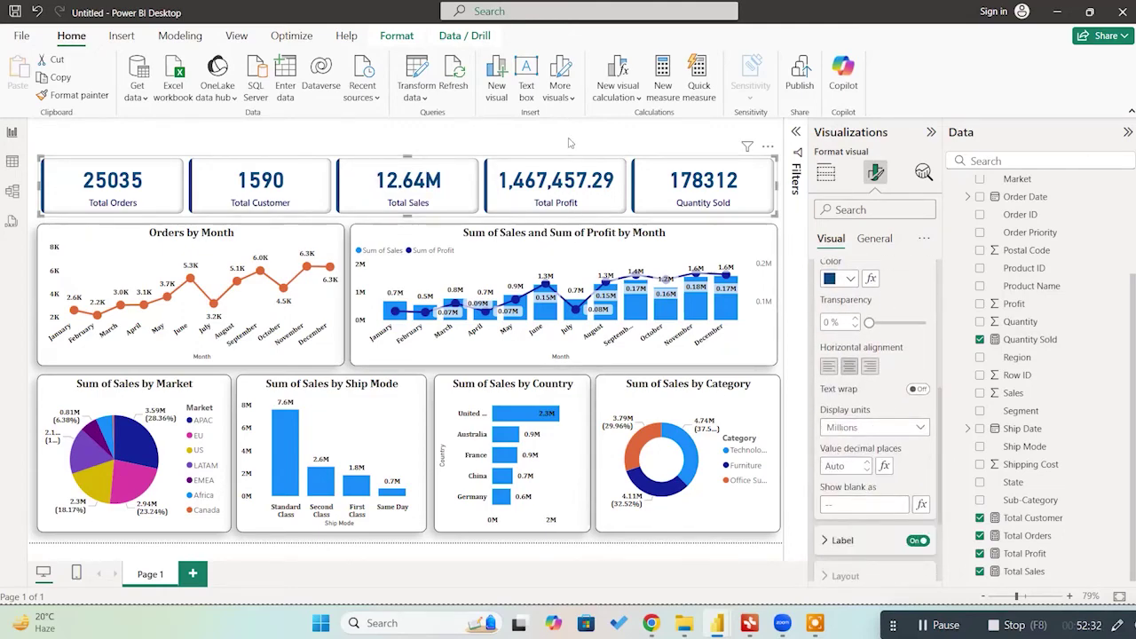
Step: Set the display units of the KPI card's Total Profit callout value to Millions
scroll(869, 323, "up", 3)
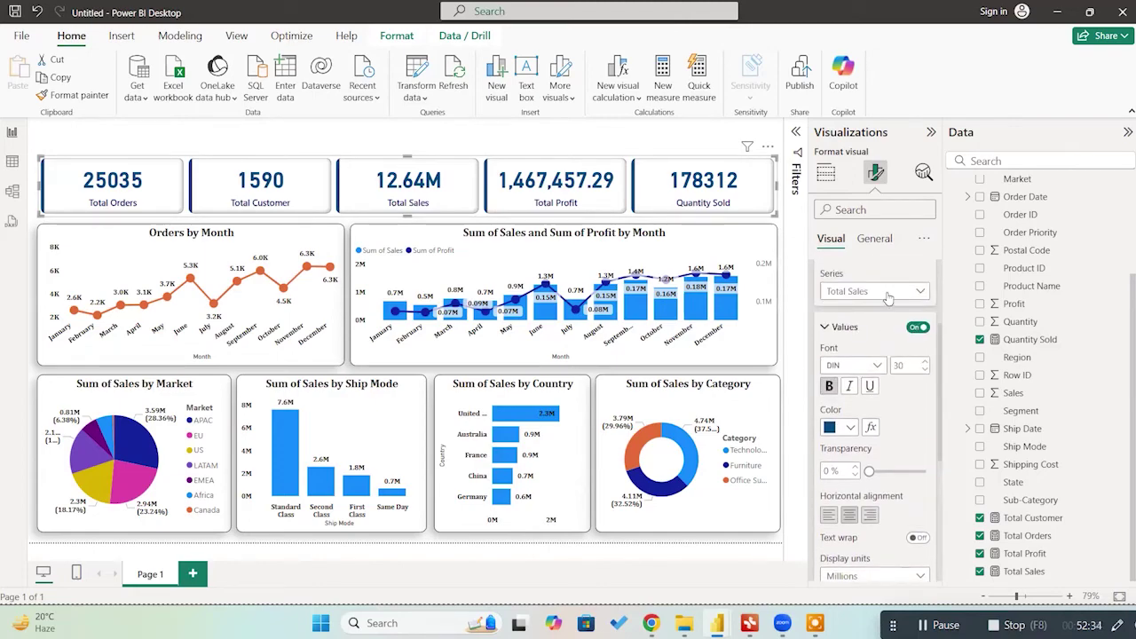
left_click(888, 293)
left_click(878, 387)
scroll(870, 400, "down", 3)
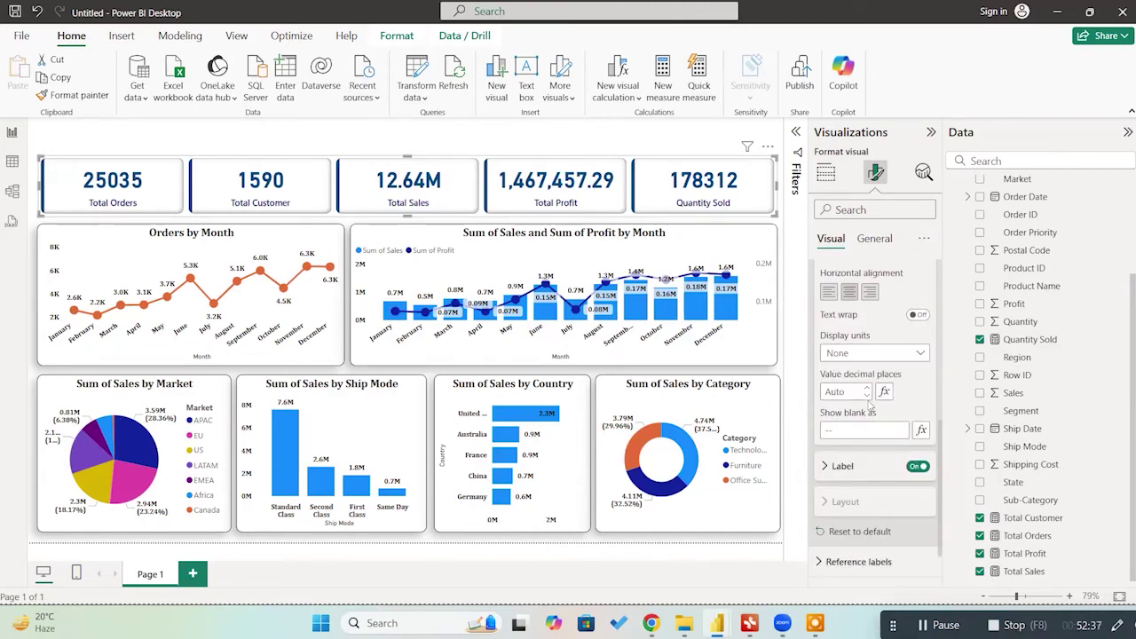
left_click(872, 354)
left_click(861, 427)
Step: Move the KPI card slightly down so it sits directly above the monthly charts, and deselect it
left_click(598, 139)
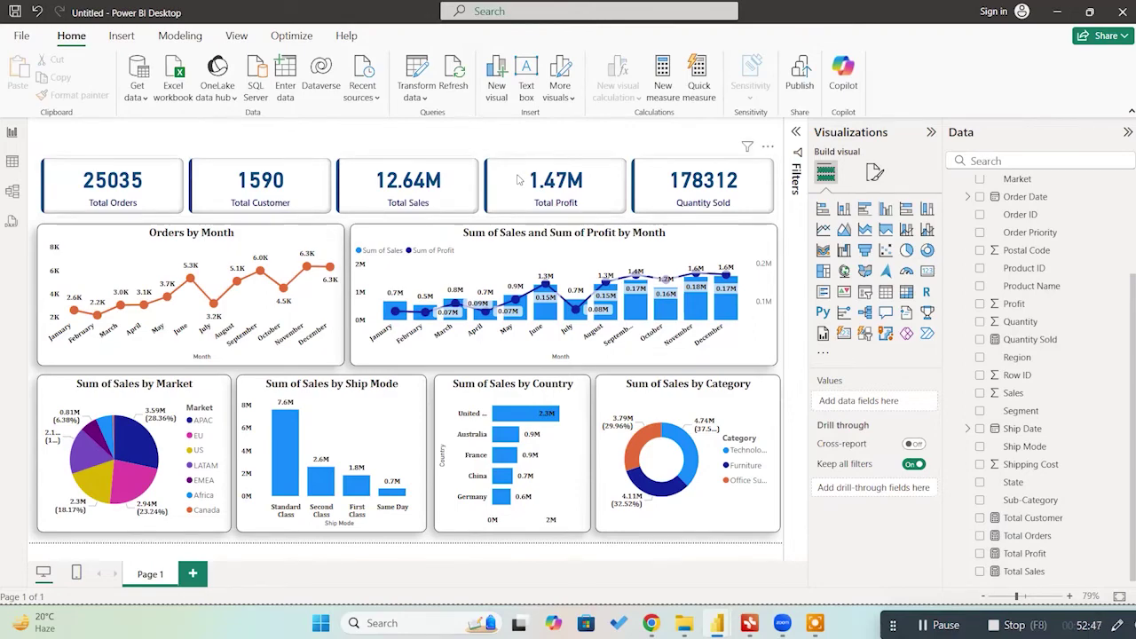
left_click_drag(492, 189, 487, 195)
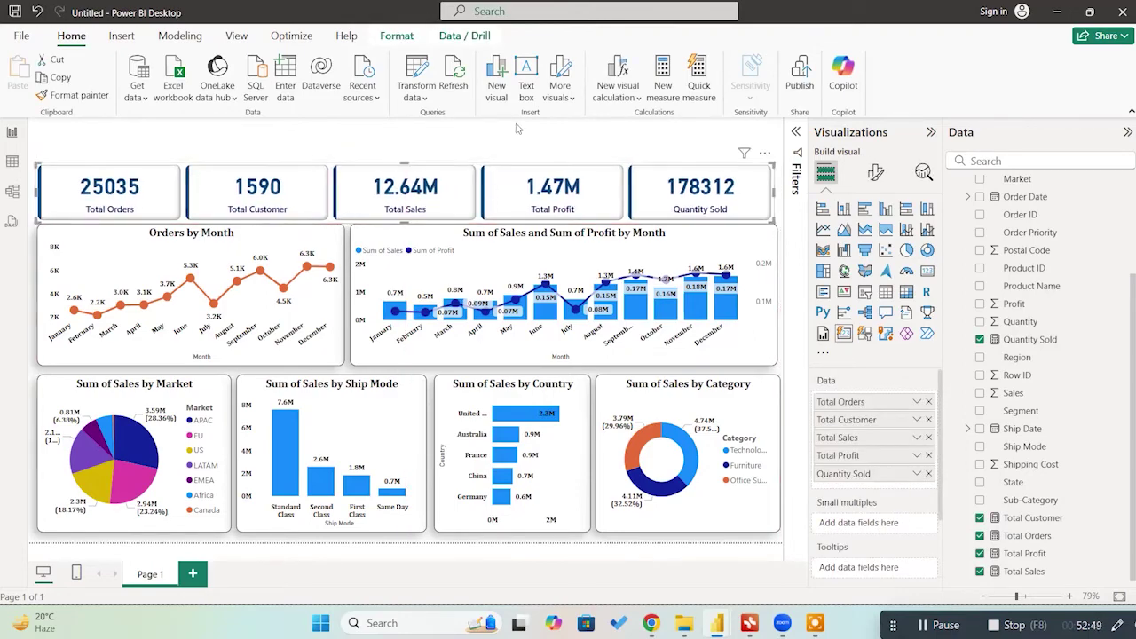
left_click(502, 152)
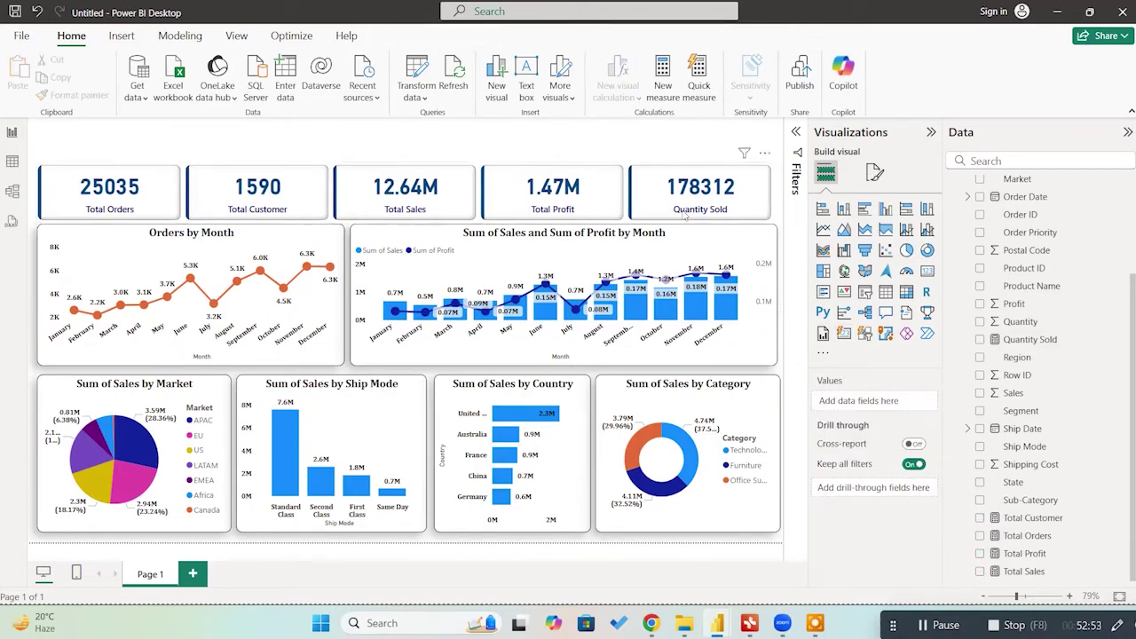
Step: Insert a slicer and shrink it to fit in the space above the Total Sales card
left_click(865, 293)
left_click_drag(142, 246, 404, 206)
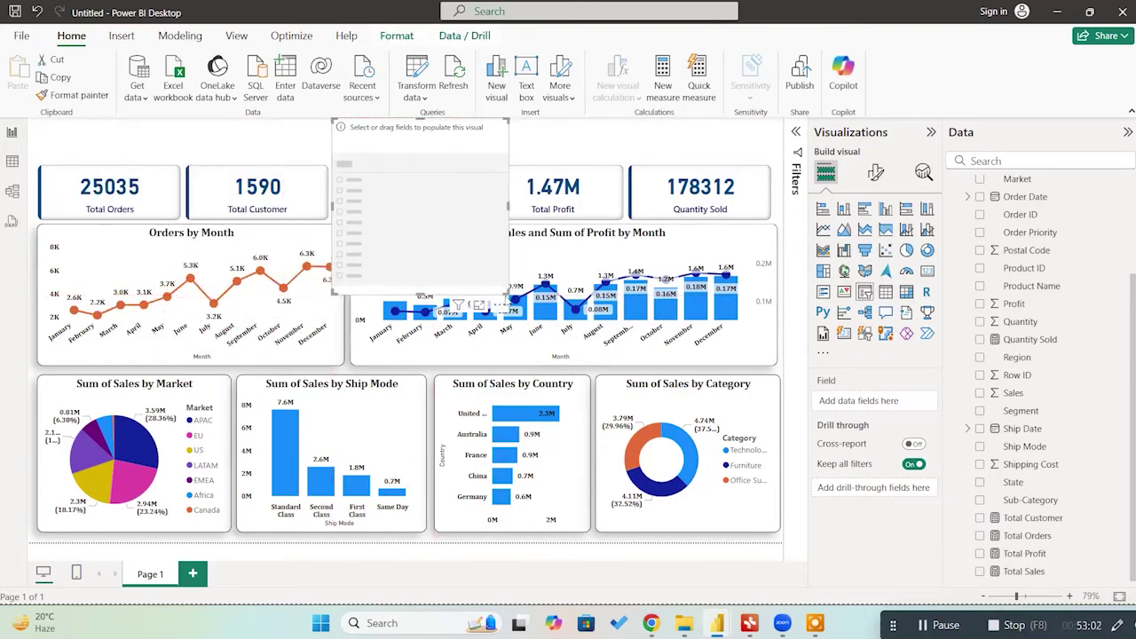
left_click_drag(506, 291, 461, 153)
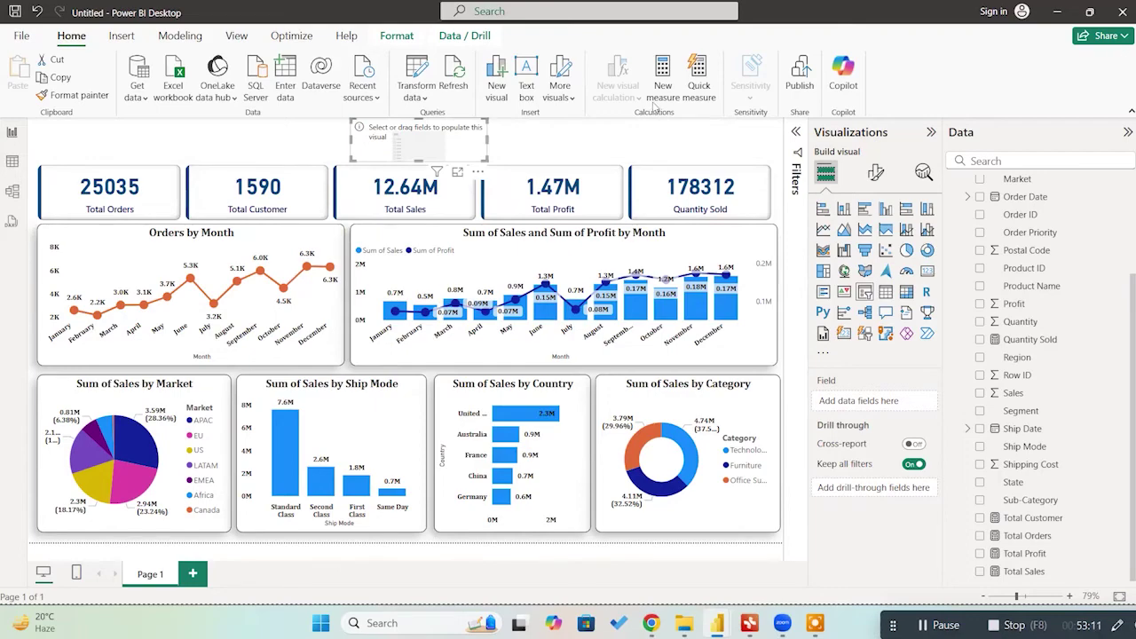
Step: Add the Order Priority field to the new slicer, enlarge it slightly and place it above the Total Customer card
left_click(992, 160)
type("ORDER")
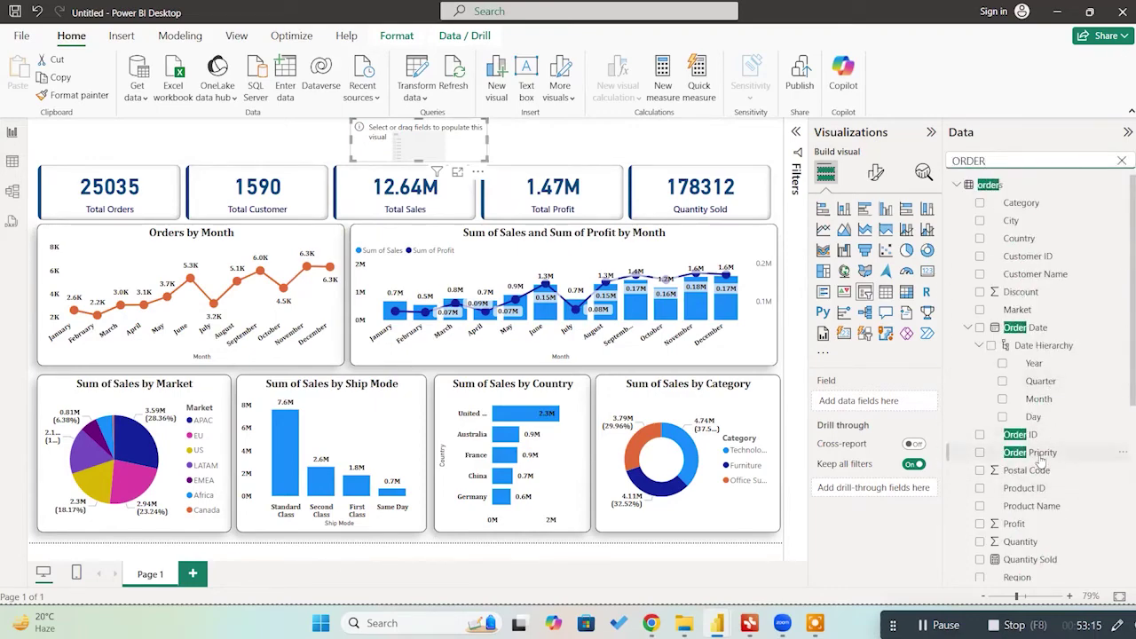
left_click_drag(1030, 453, 395, 142)
left_click_drag(485, 162, 494, 177)
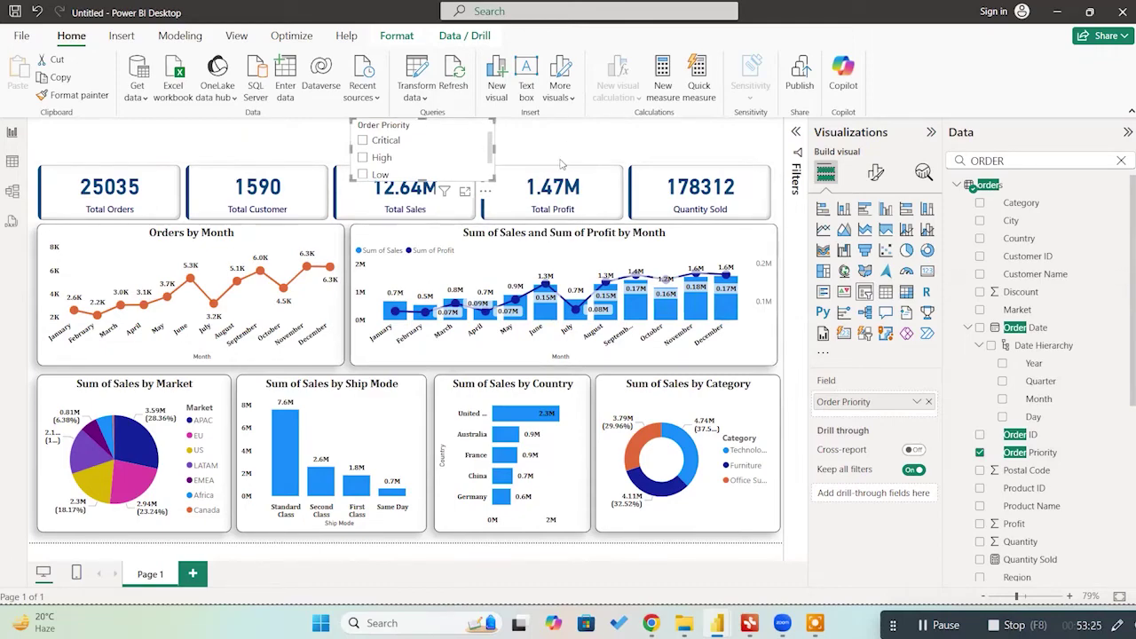
left_click_drag(452, 138, 297, 138)
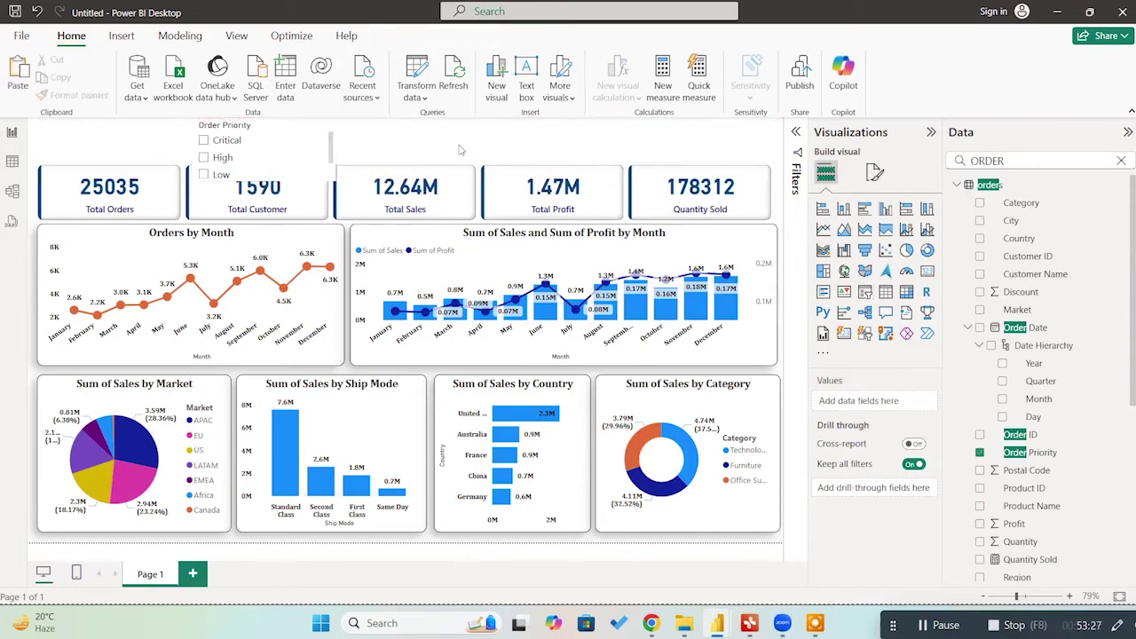
Step: Paste the copied Order Priority, State, Country and Segment dropdown slicers above the KPI card, and delete the list-style Order Priority slicer
key("ctrl+v")
left_click(300, 131)
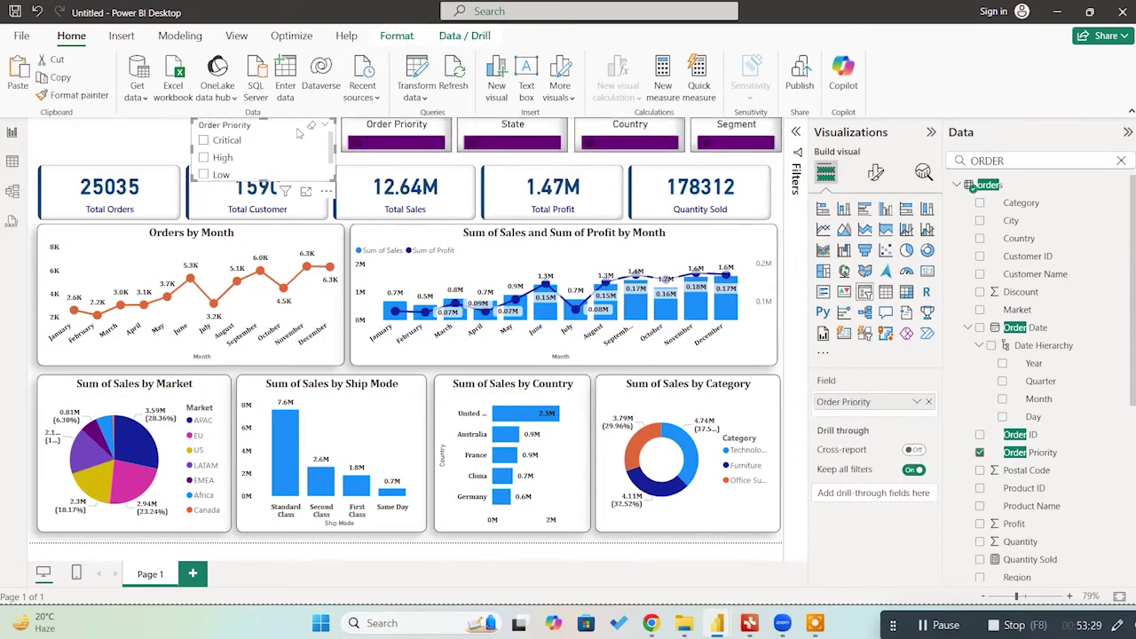
key("Delete")
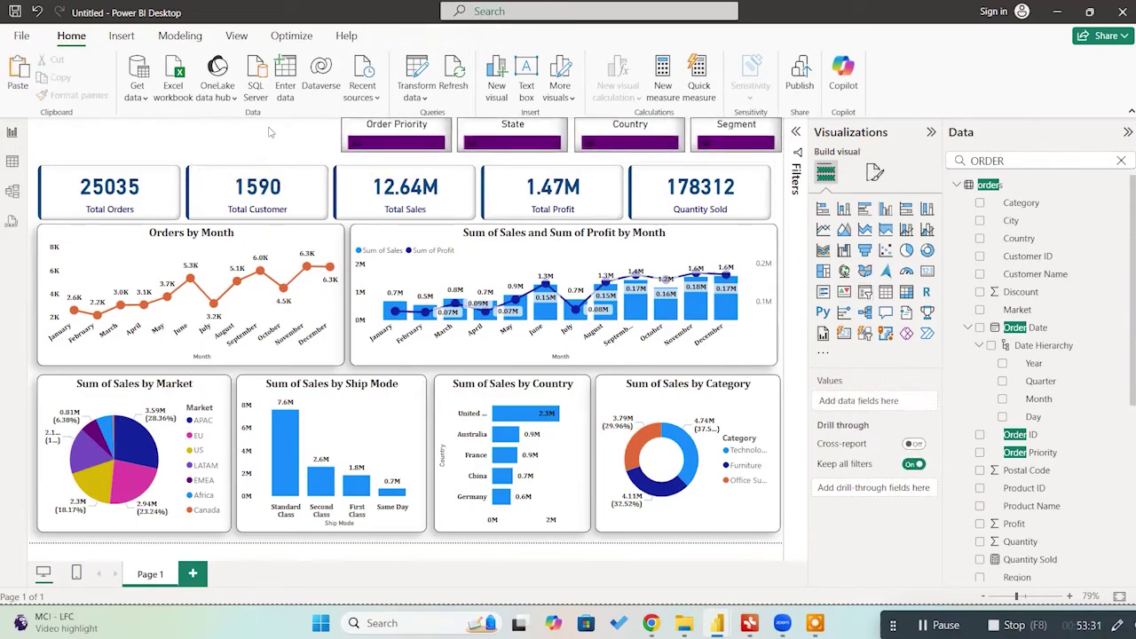
Step: Apply the accessible report theme with green, navy and gold colors
left_click(124, 36)
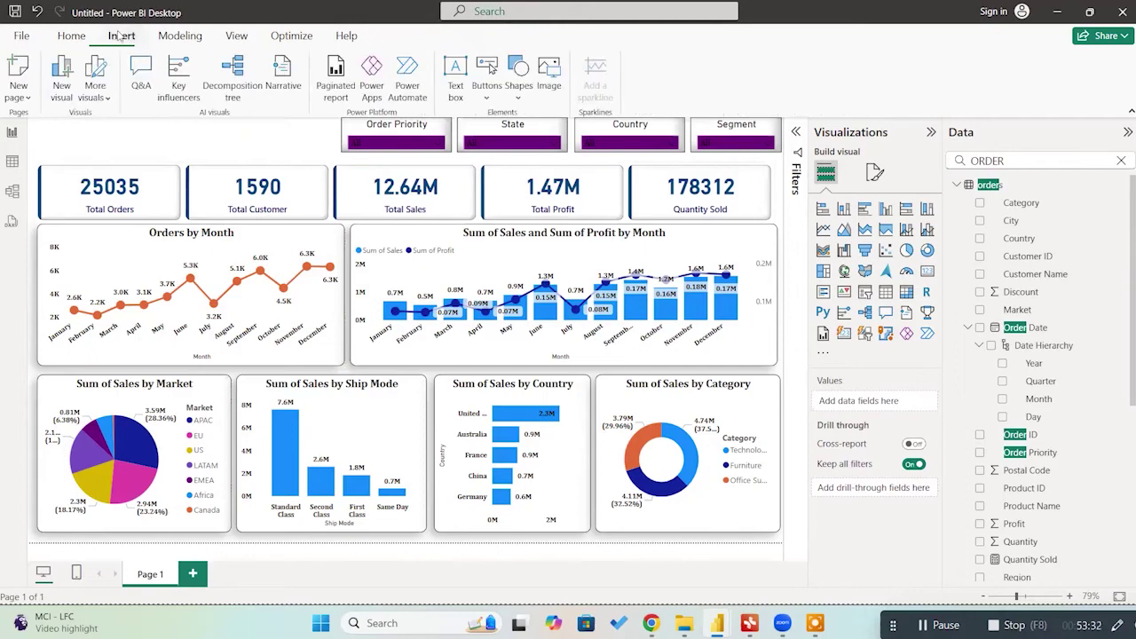
left_click(183, 36)
left_click(237, 36)
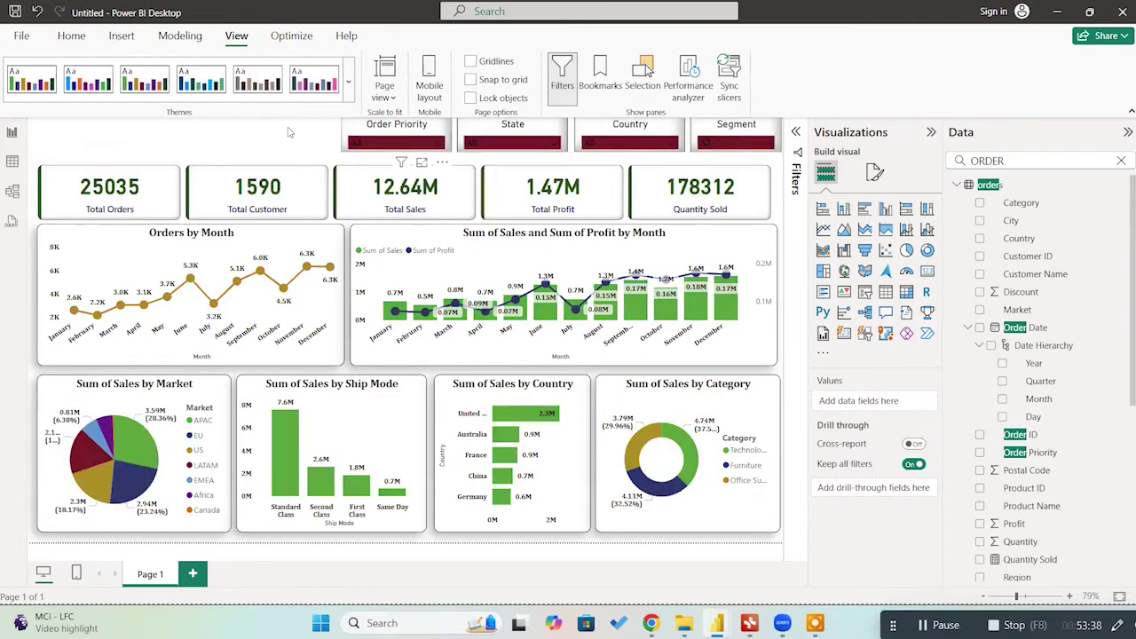
Step: Look through the gallery of available report themes and check the Order Priority slicer's dropdown
left_click(71, 35)
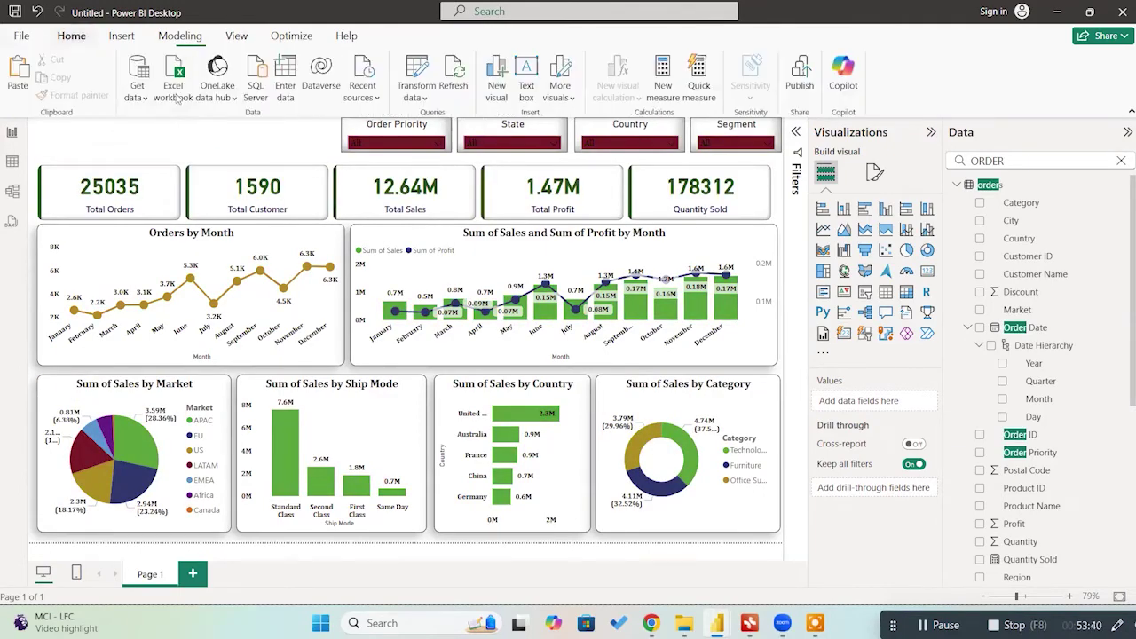
left_click(236, 37)
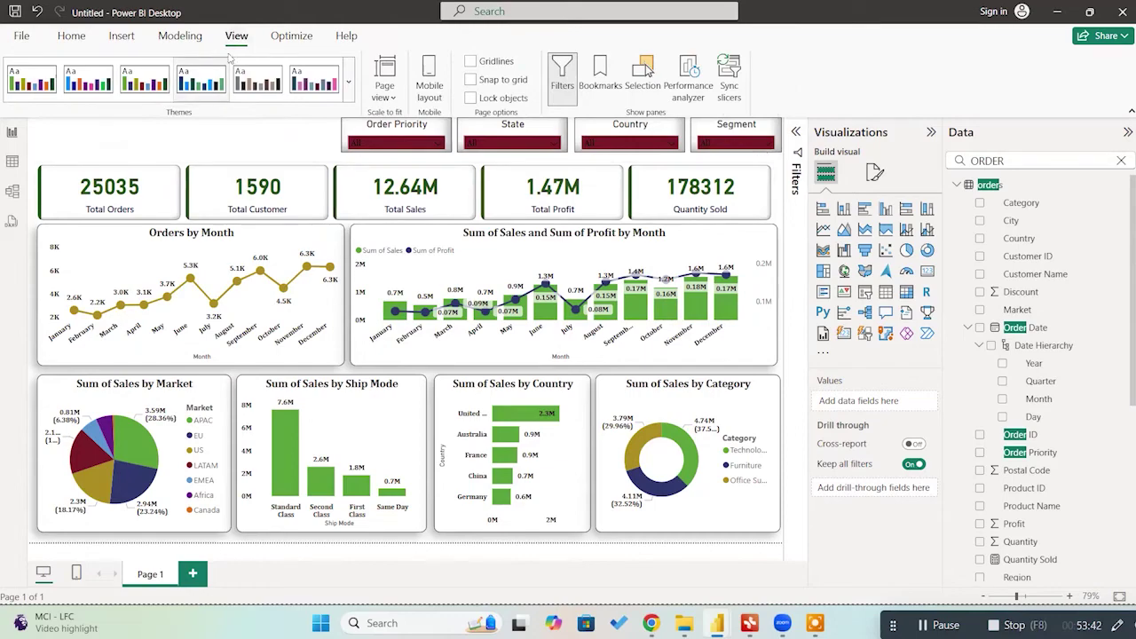
left_click(354, 100)
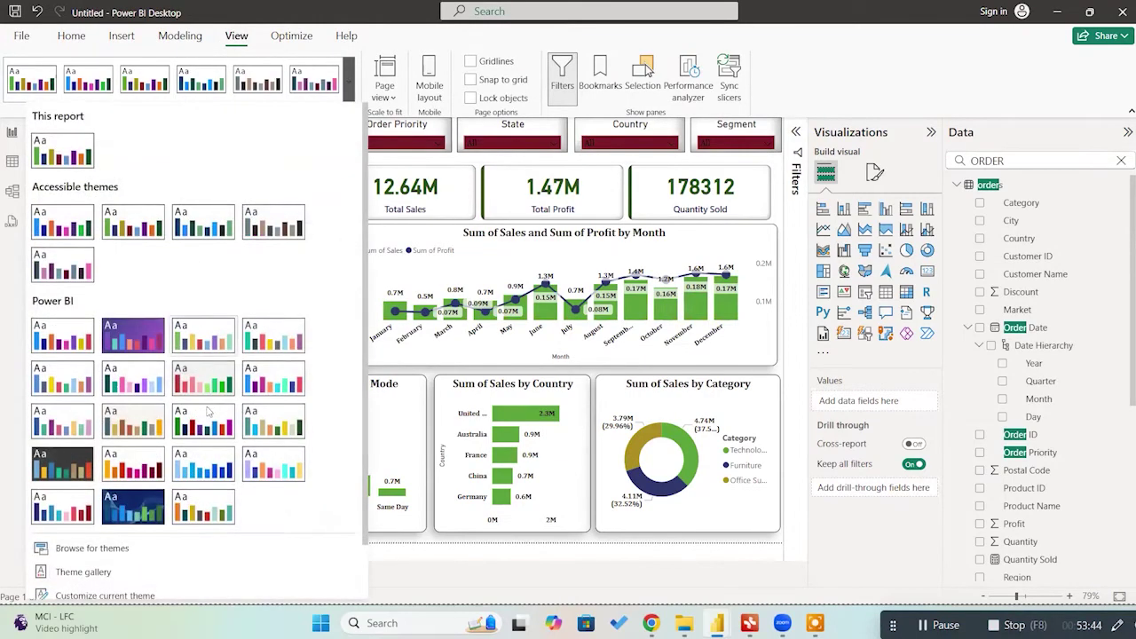
scroll(109, 497, "down", 1)
scroll(126, 242, "up", 1)
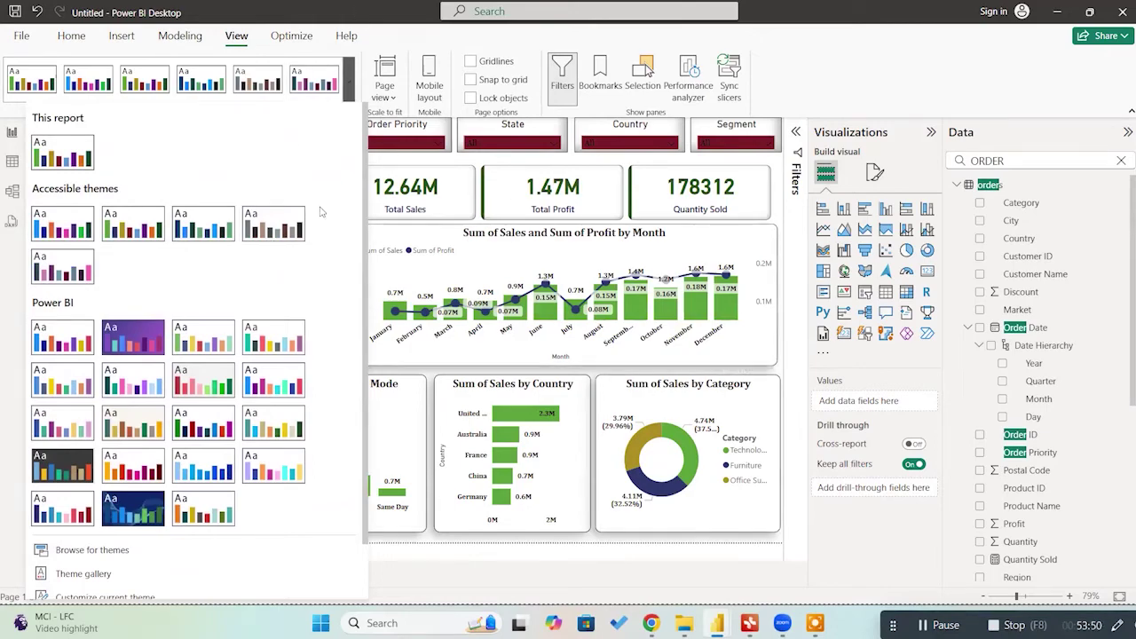
left_click(497, 135)
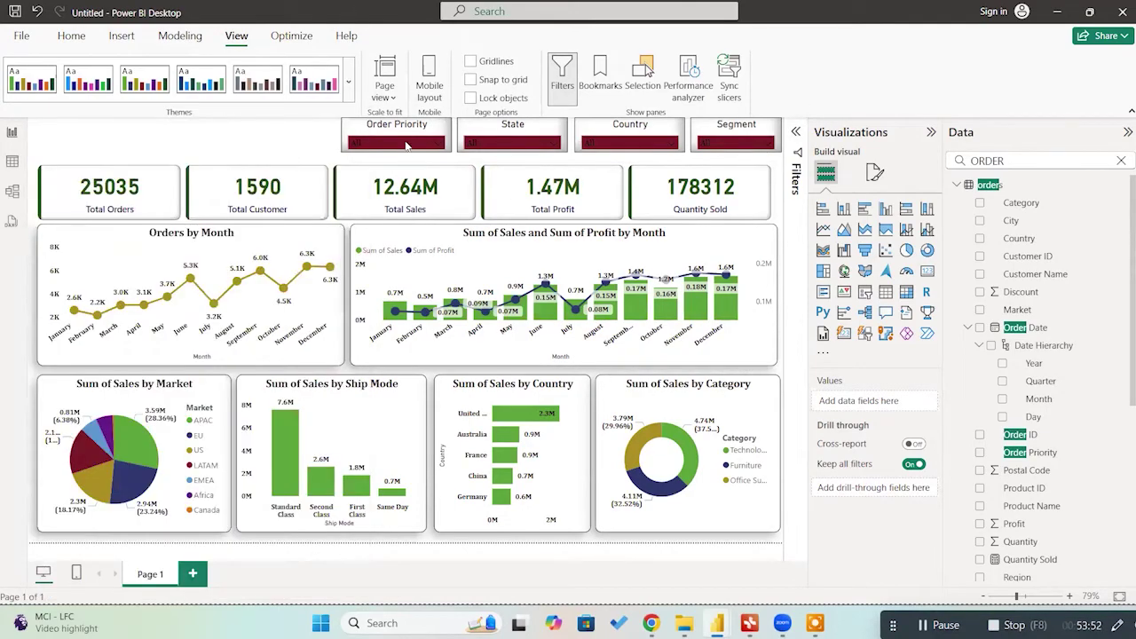
left_click(431, 146)
left_click(435, 147)
Step: Insert a text box with the bold, pink-highlighted title "Ecommerce Sales Dashboard" and resize it to fit one line
left_click(71, 36)
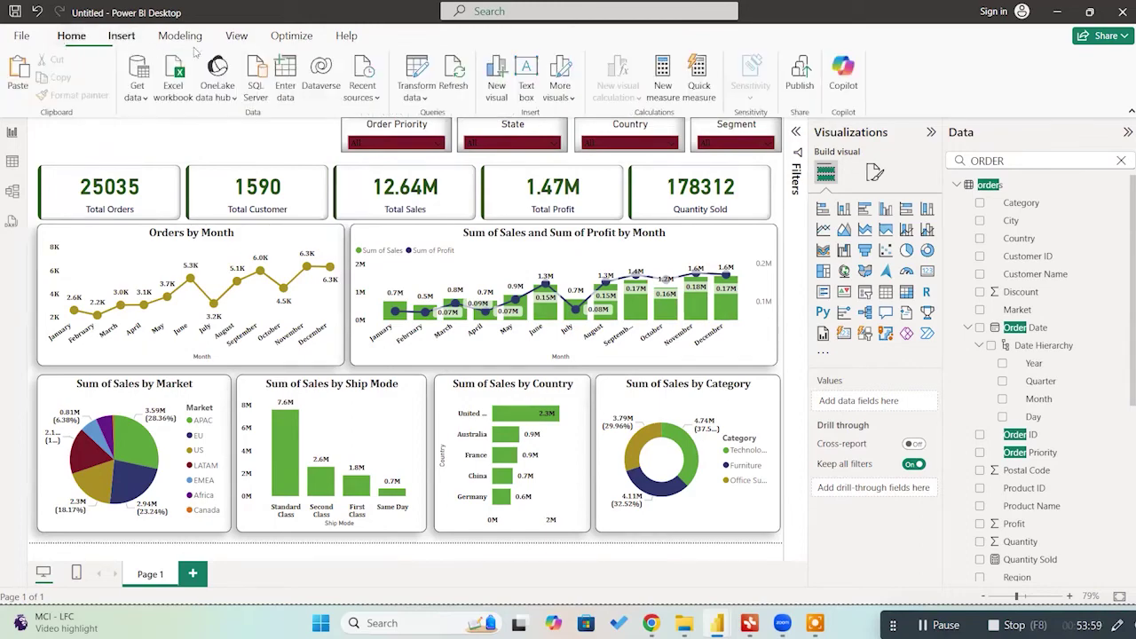
left_click(527, 82)
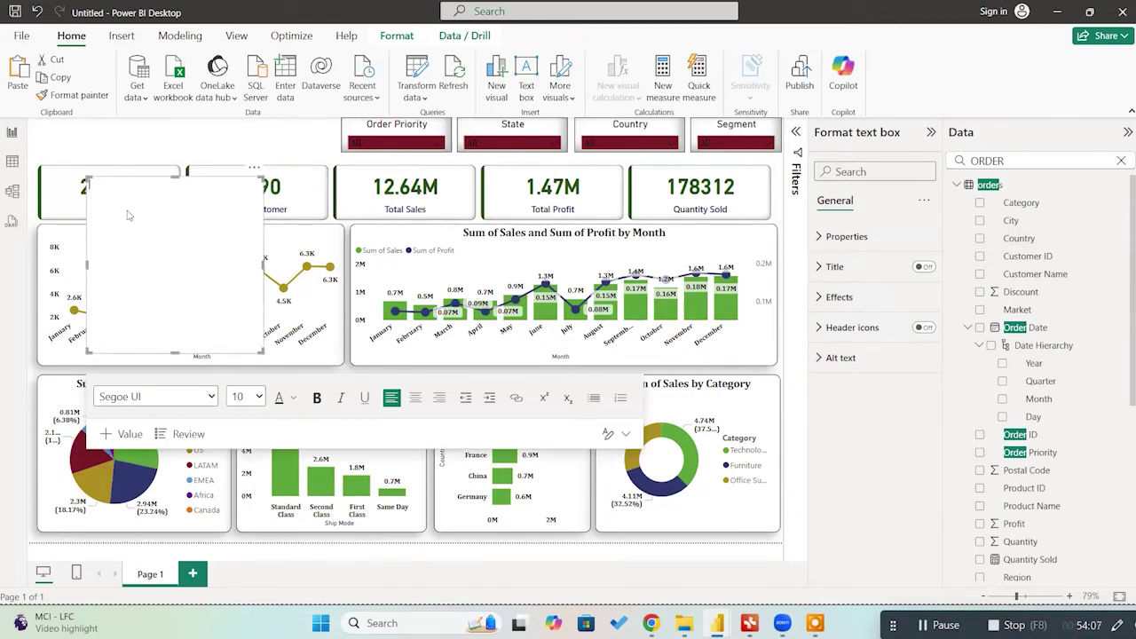
type("Ecommerce Sales Dashboard")
key("ctrl+a")
left_click_drag(263, 353, 376, 229)
left_click(355, 224)
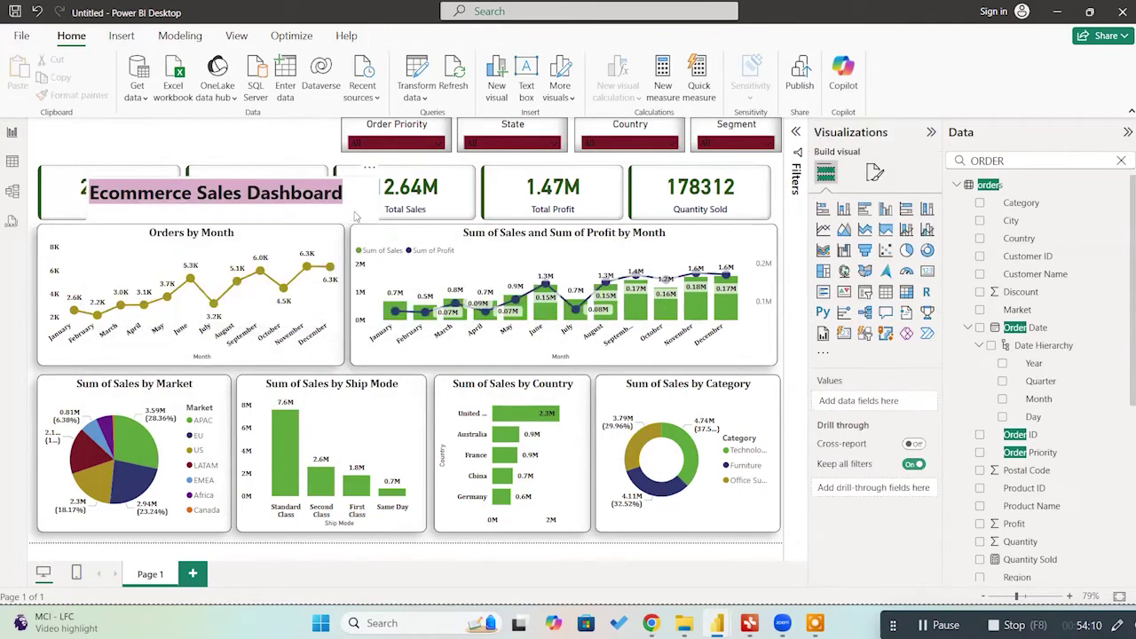
Step: Move the title text box above the Total Orders and Total Customer cards and trim its height to clear them
left_click_drag(330, 194, 281, 134)
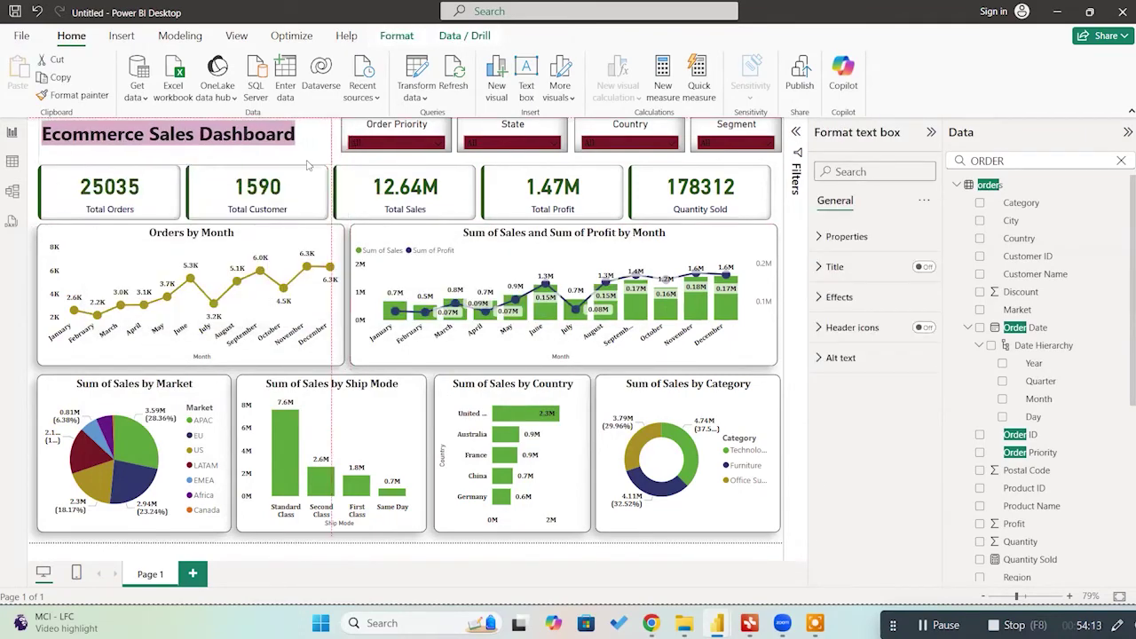
left_click_drag(188, 165, 188, 154)
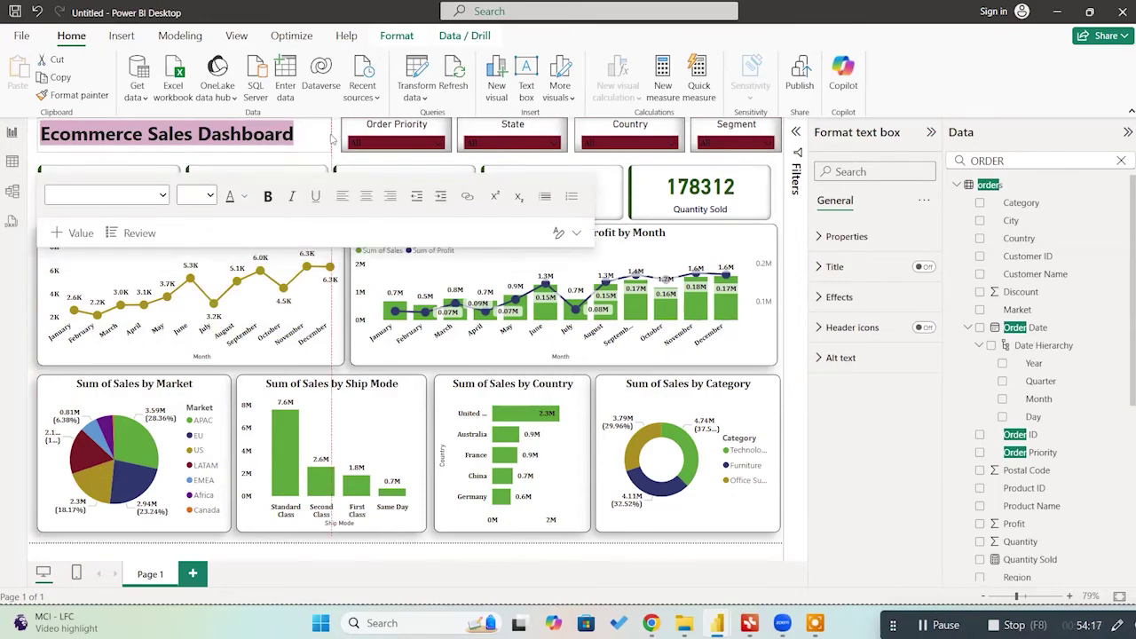
left_click(334, 161)
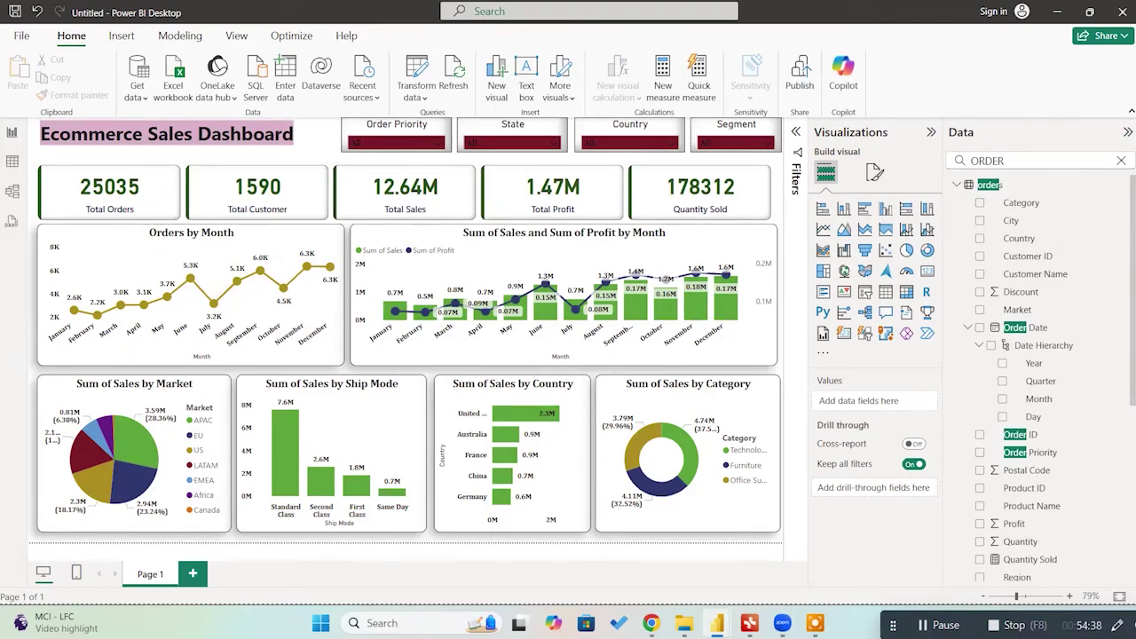
Step: Bring up the finished Ecommerce_sales_dashboard report at full size and select its Order Priority slicer for reference
left_click_drag(414, 7, 495, 55)
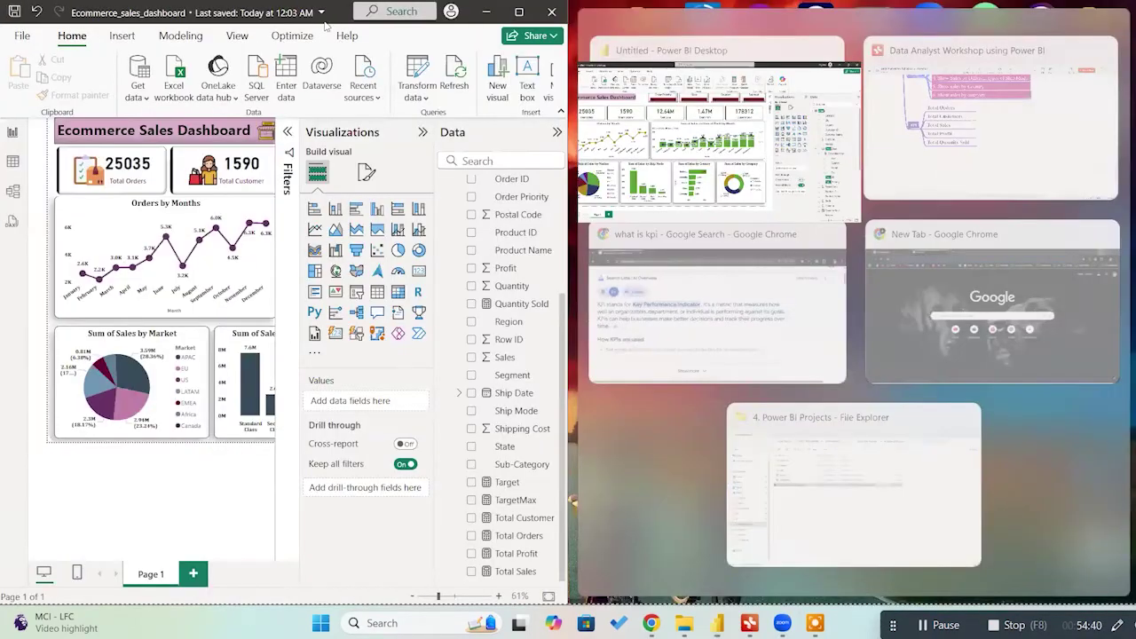
left_click(494, 55)
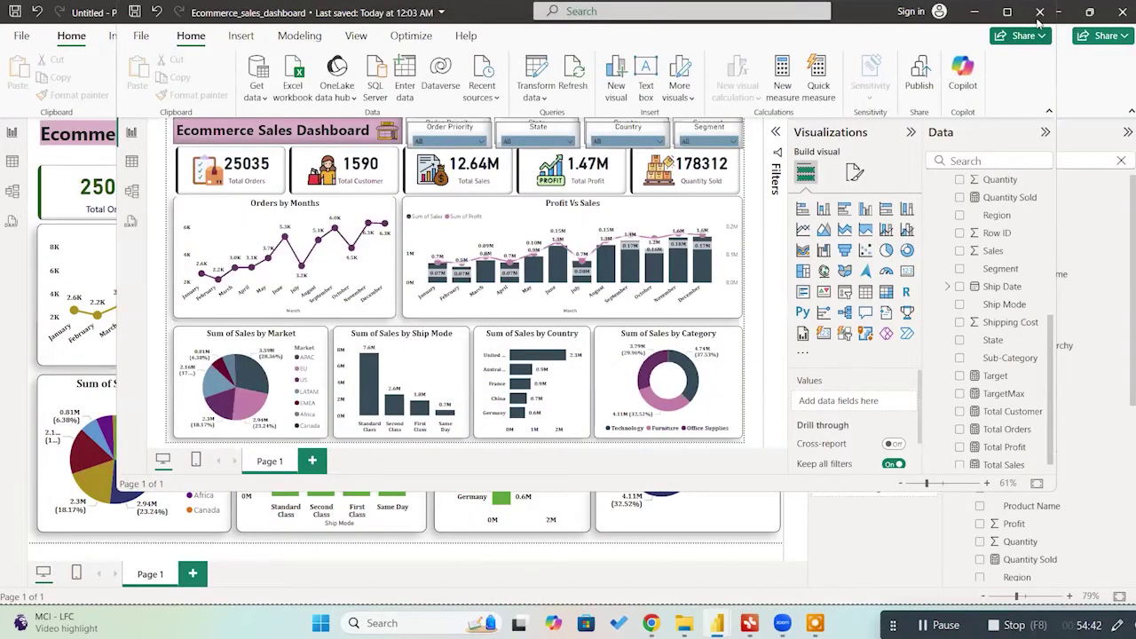
left_click(1008, 12)
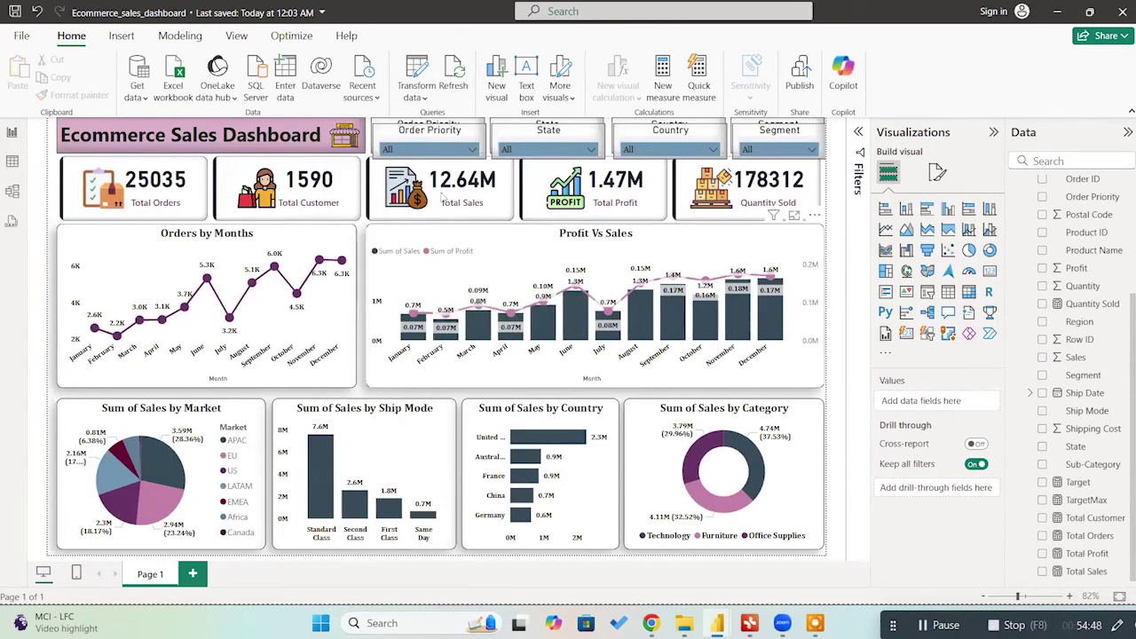
left_click(415, 135)
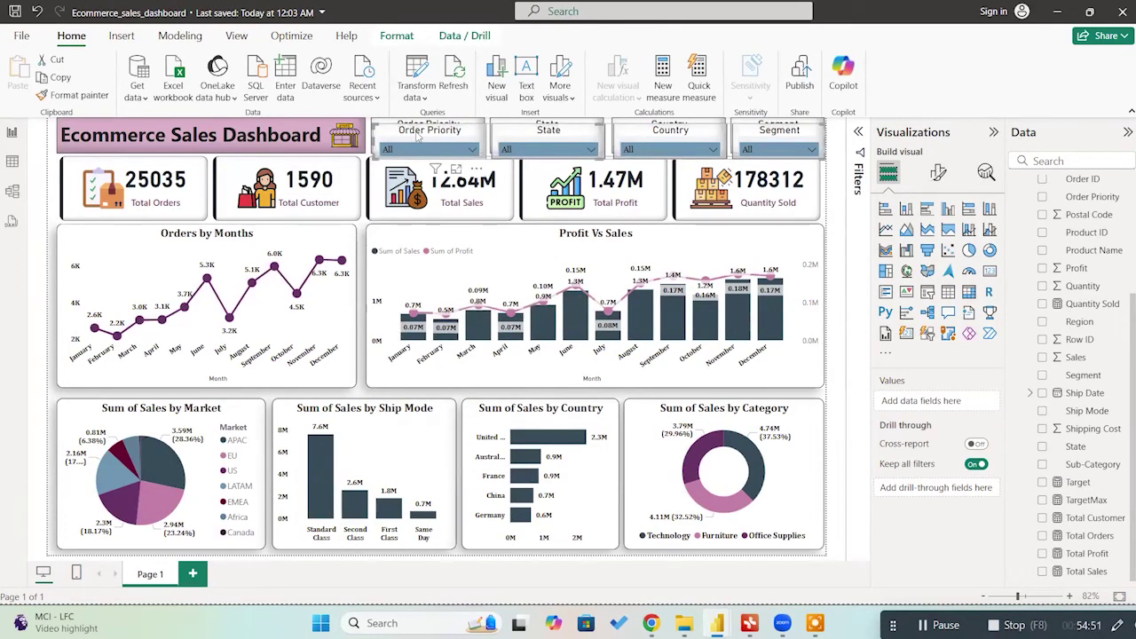
Step: Set checklist.png from the png folder as the image for the five-measure KPI card
left_click(207, 199)
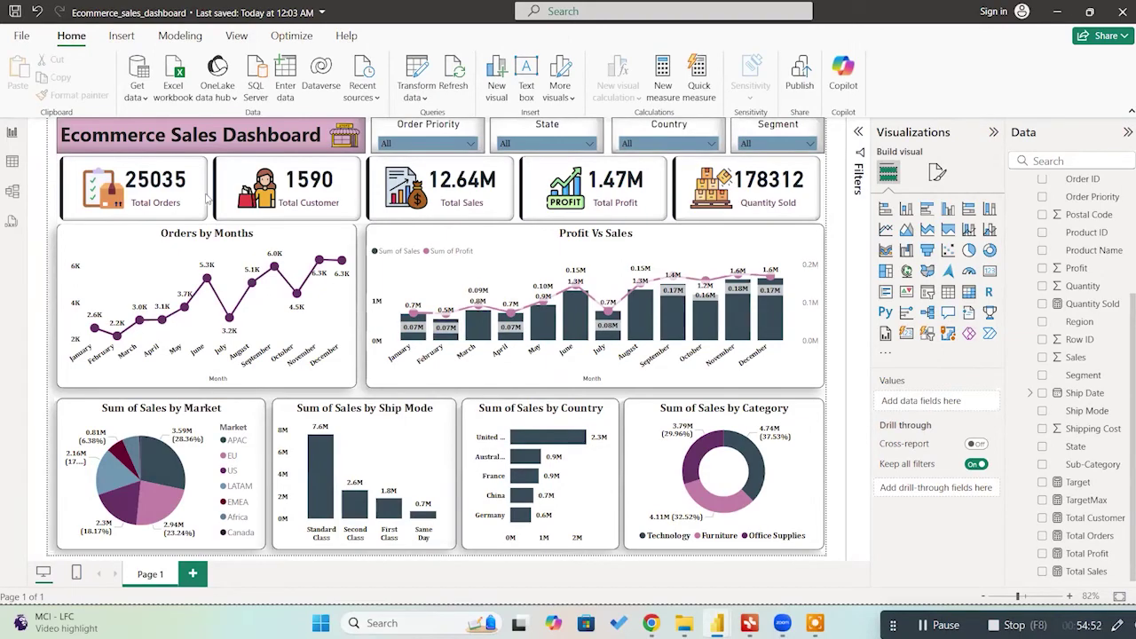
left_click(103, 197)
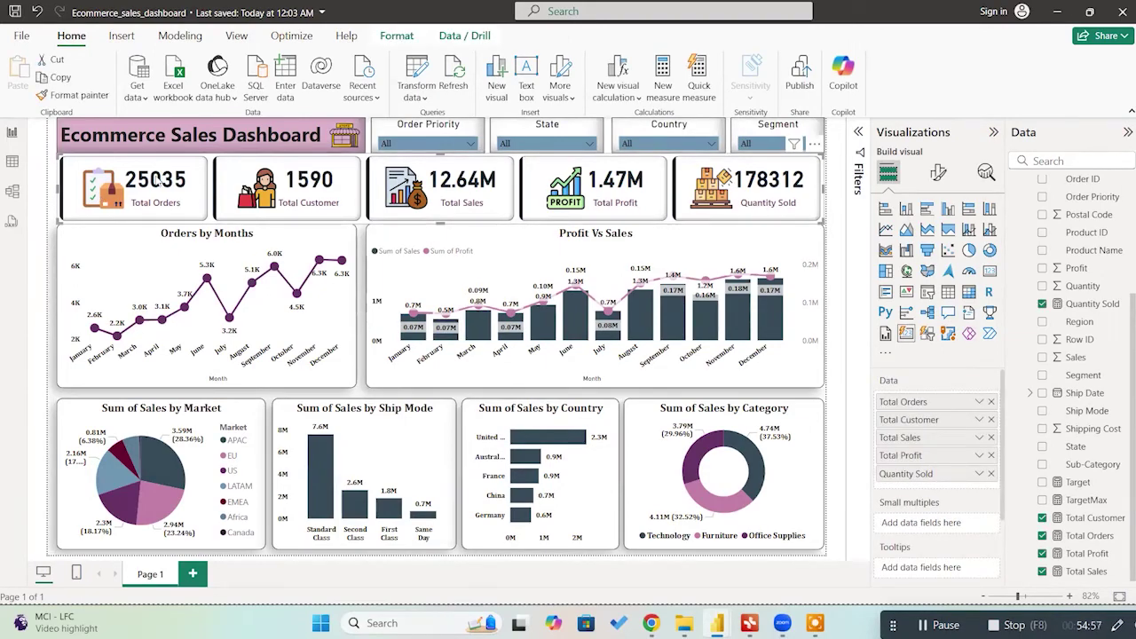
left_click(939, 173)
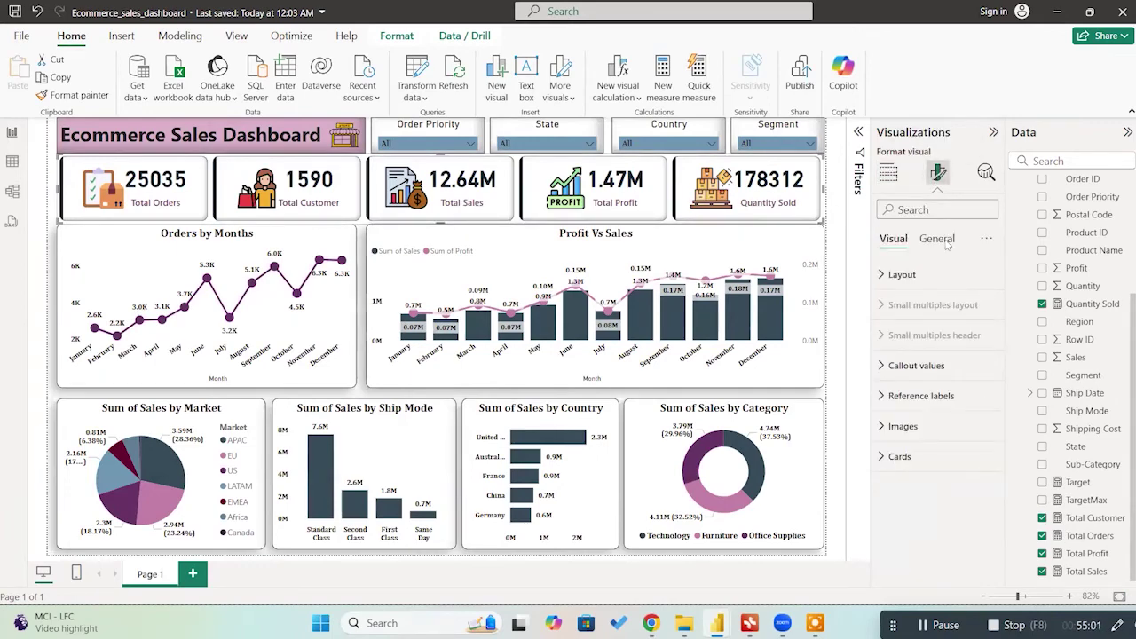
left_click(903, 428)
scroll(896, 391, "down", 5)
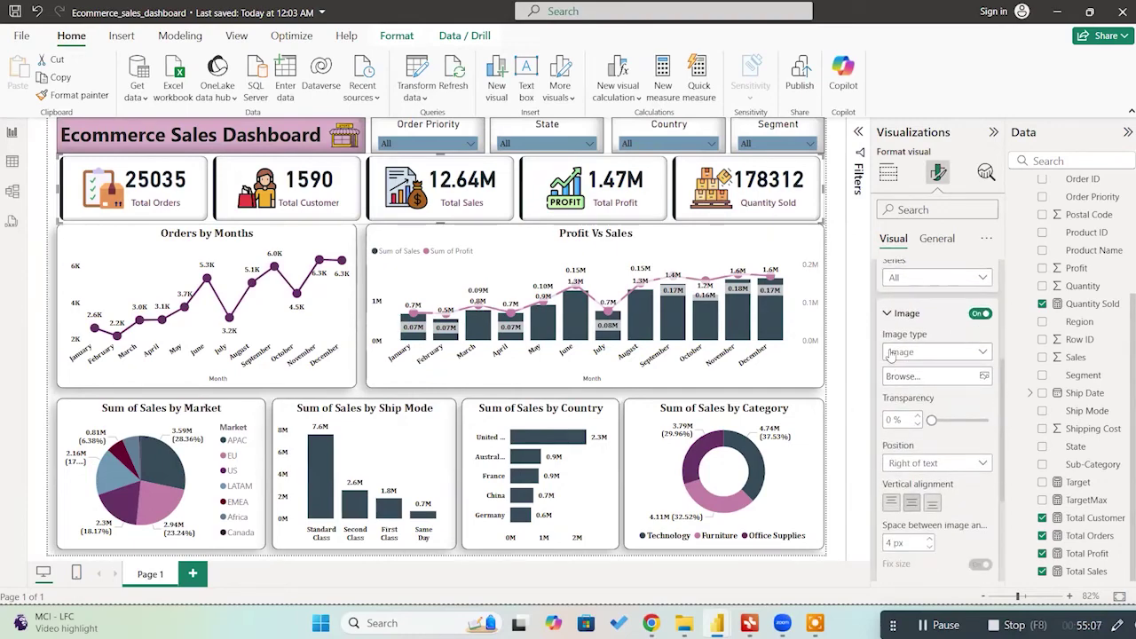
left_click(986, 377)
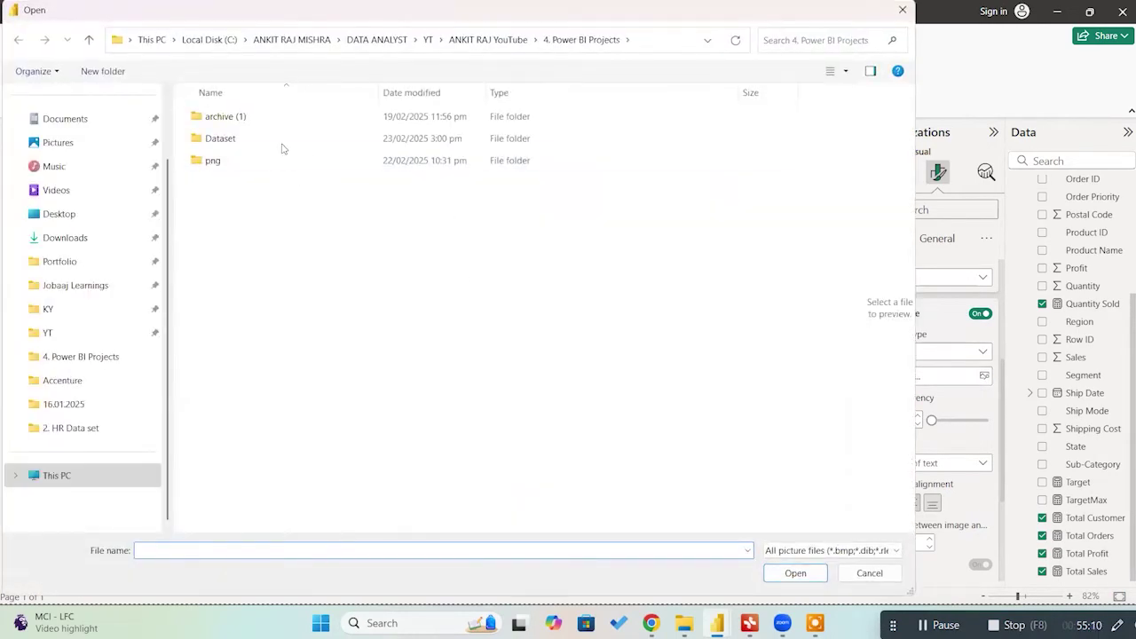
left_click(270, 163)
key("Return")
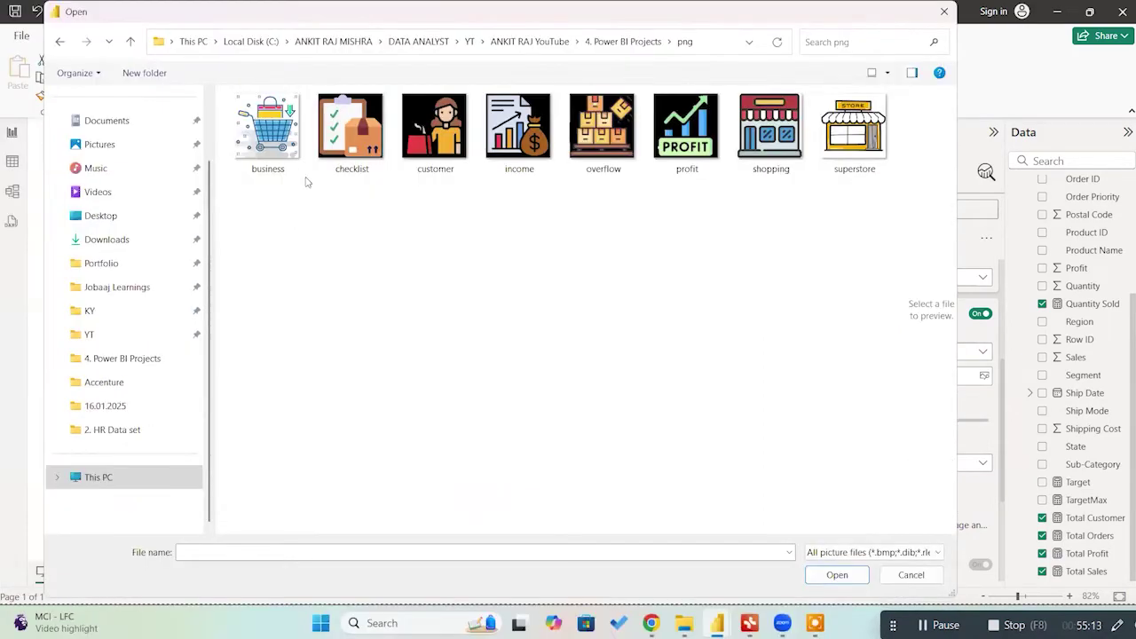
left_click(350, 149)
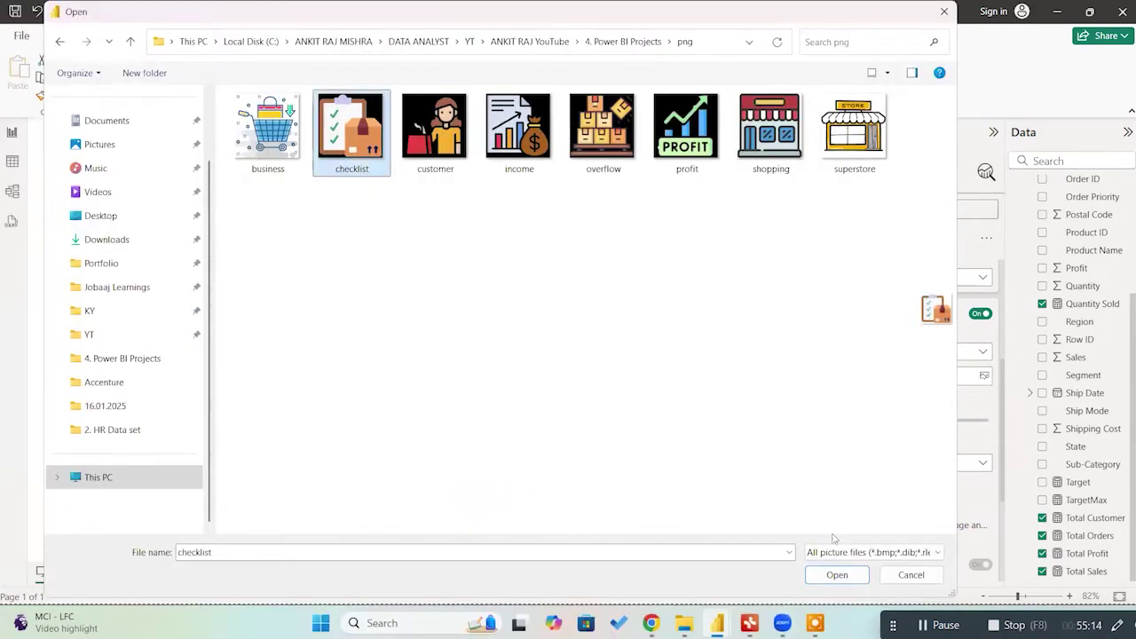
left_click(824, 579)
Step: Fix the KPI card's image size at 650 px and position the image left of the text
scroll(917, 452, "down", 5)
left_click(915, 452)
type("650")
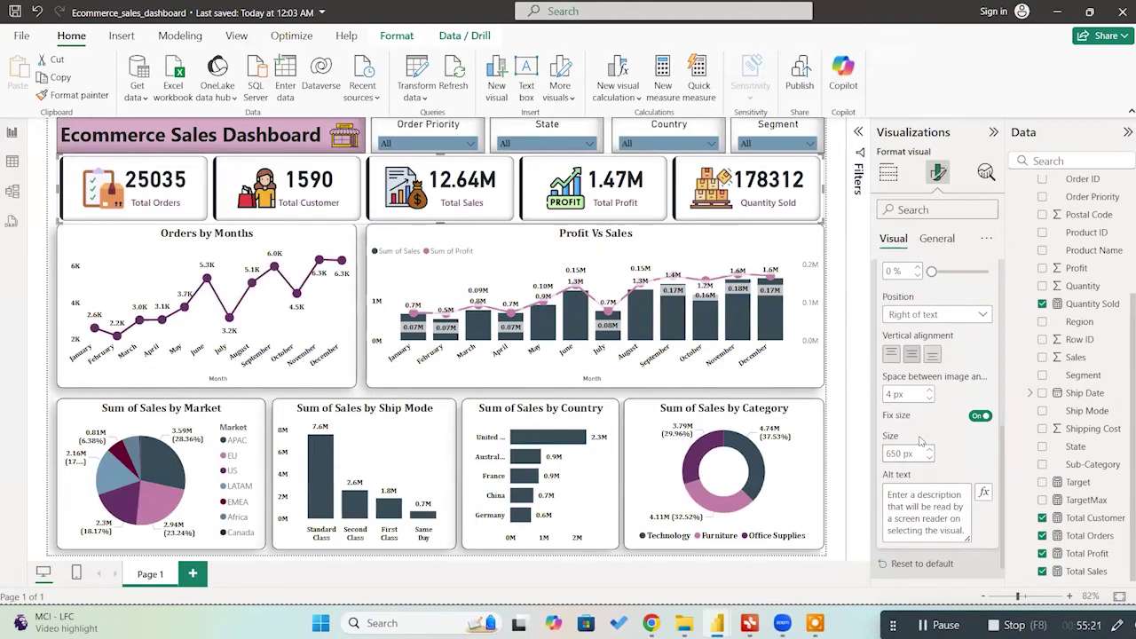
left_click(953, 317)
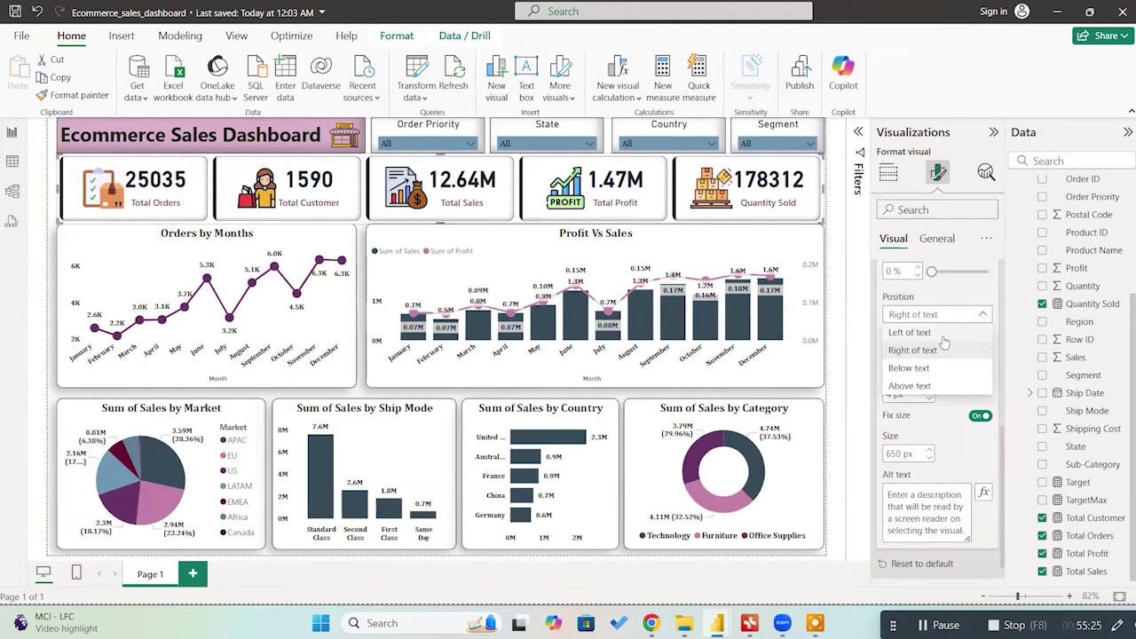
left_click(943, 349)
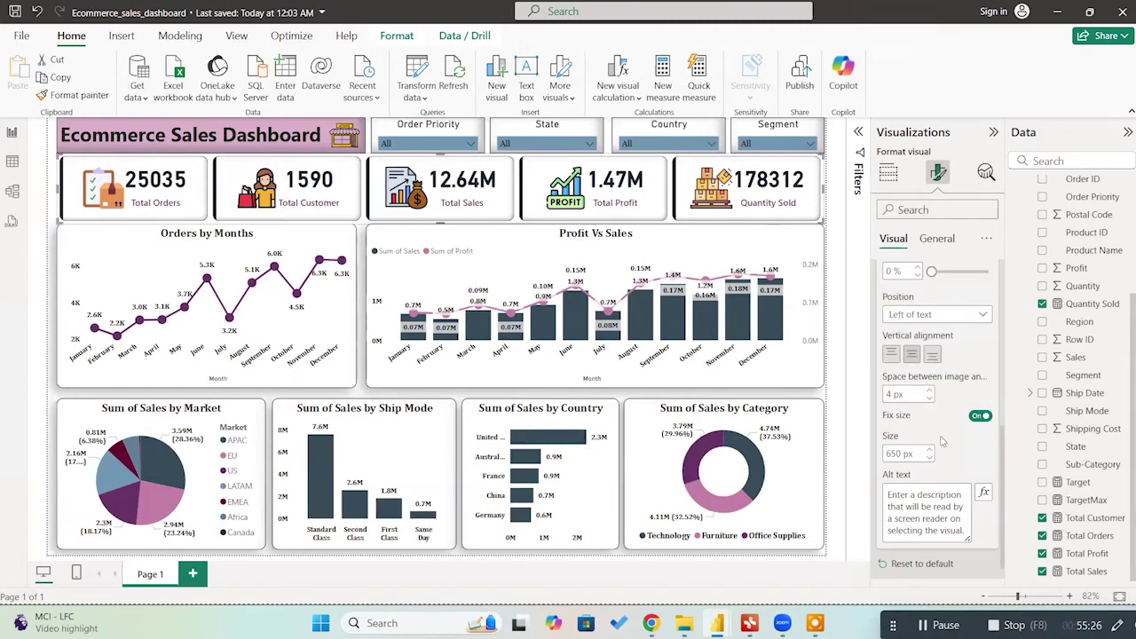
scroll(941, 448, "down", 1)
scroll(940, 458, "up", 3)
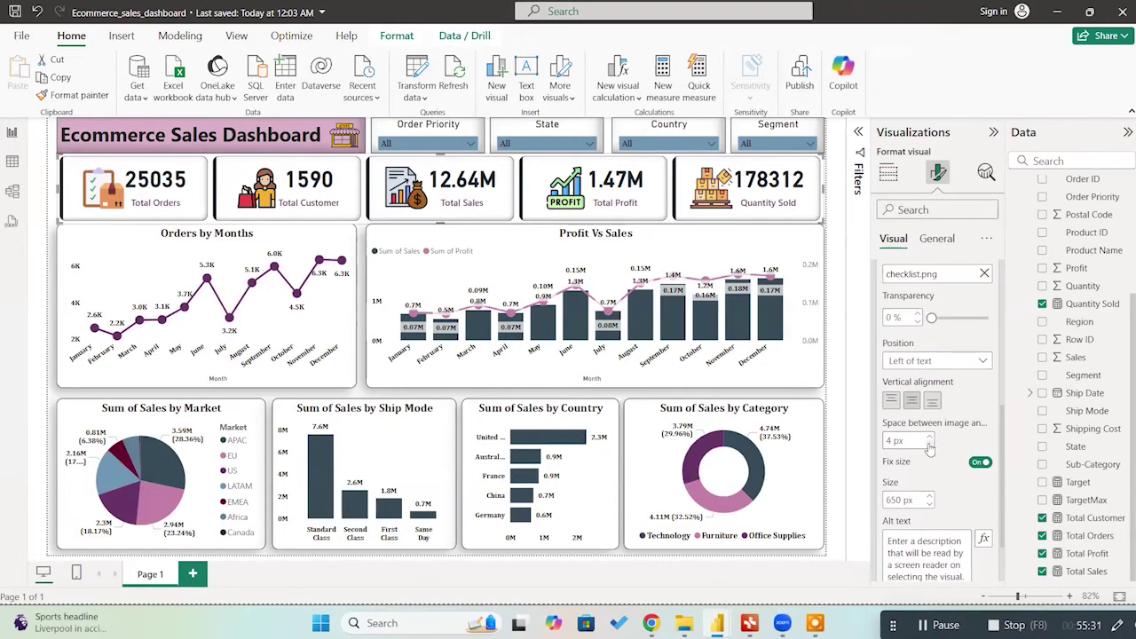
Step: Adjust the space between the KPI card's image and text, and nudge the card row slightly left
left_click(930, 439)
left_click(929, 438)
left_click(929, 439)
left_click_drag(455, 191, 451, 191)
left_click(844, 232)
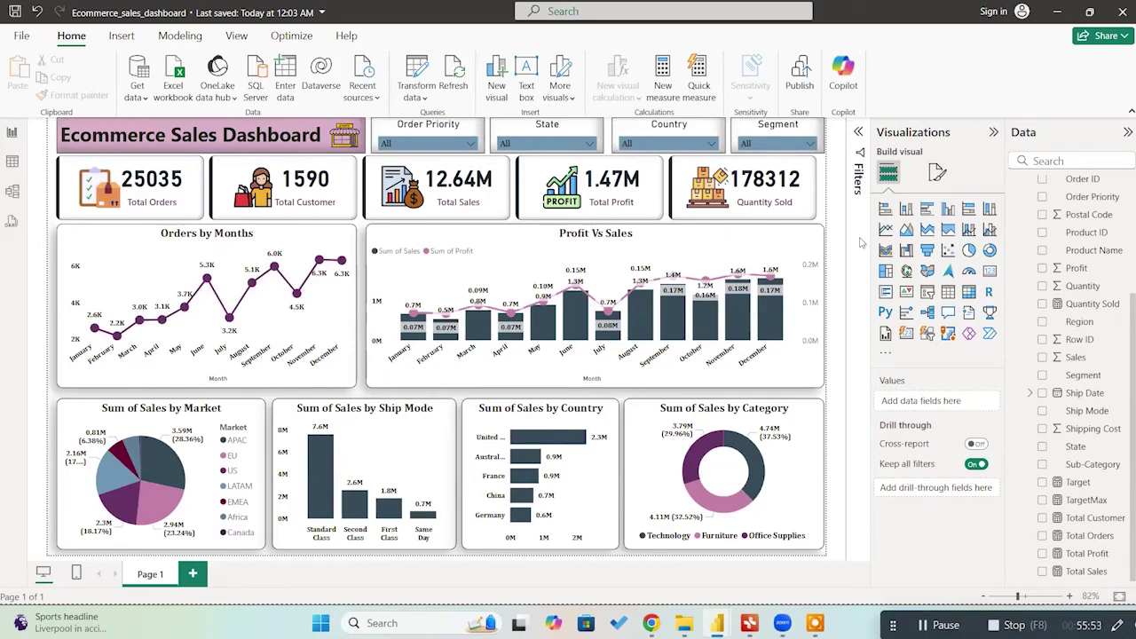
Step: Cross-filter the dashboard by Technology from the category donut and compare the monthly orders with and without that selection
left_click(759, 466)
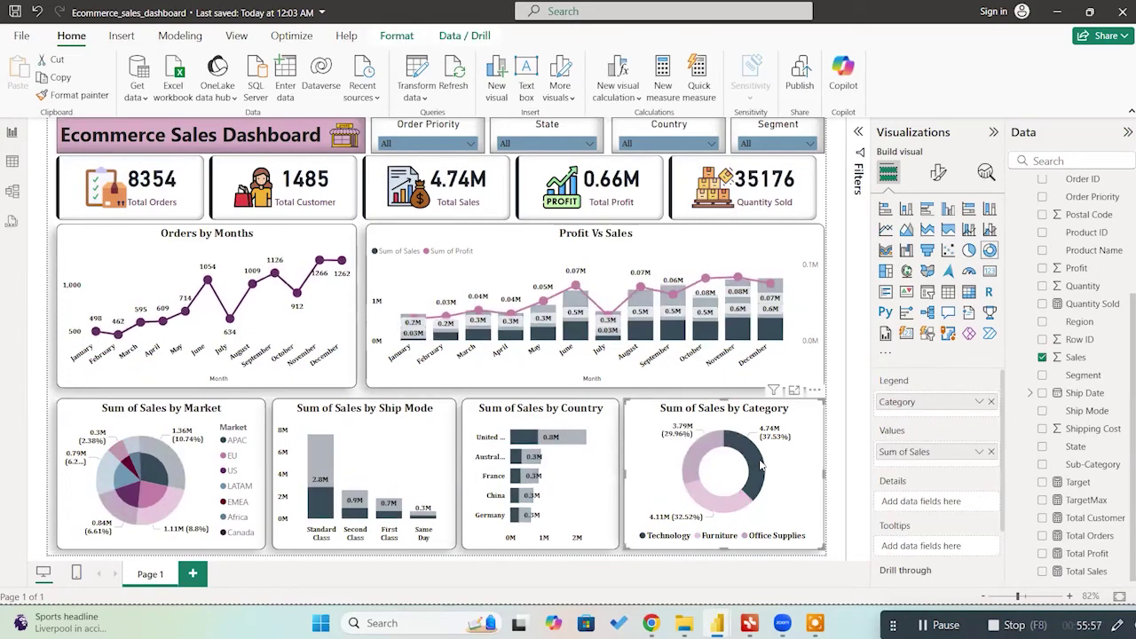
mouse_move(760, 493)
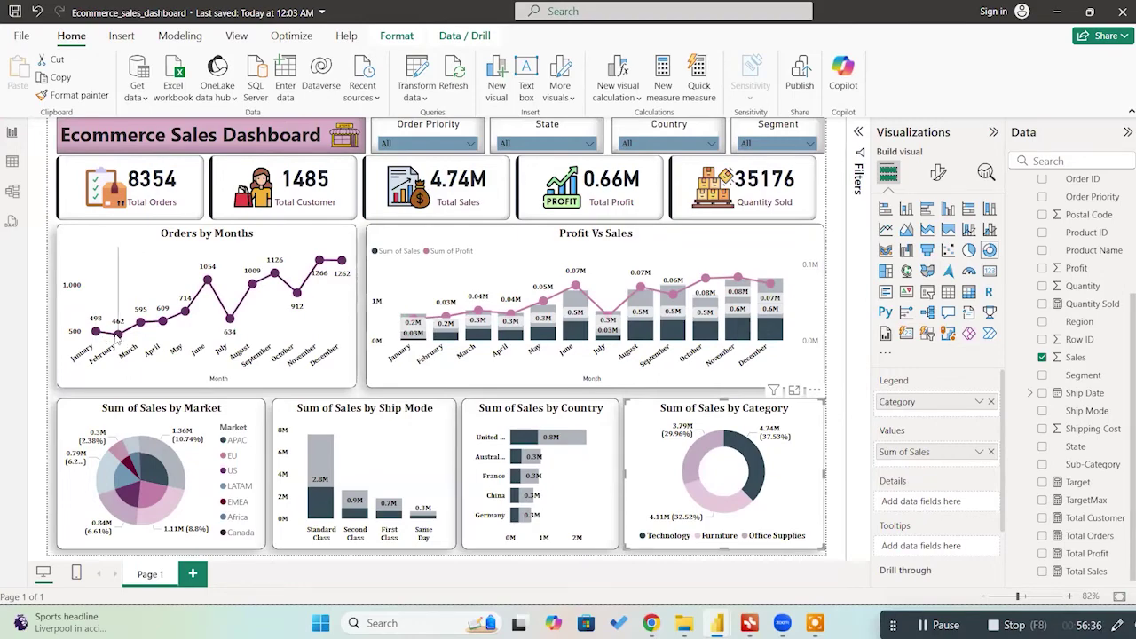
mouse_move(229, 331)
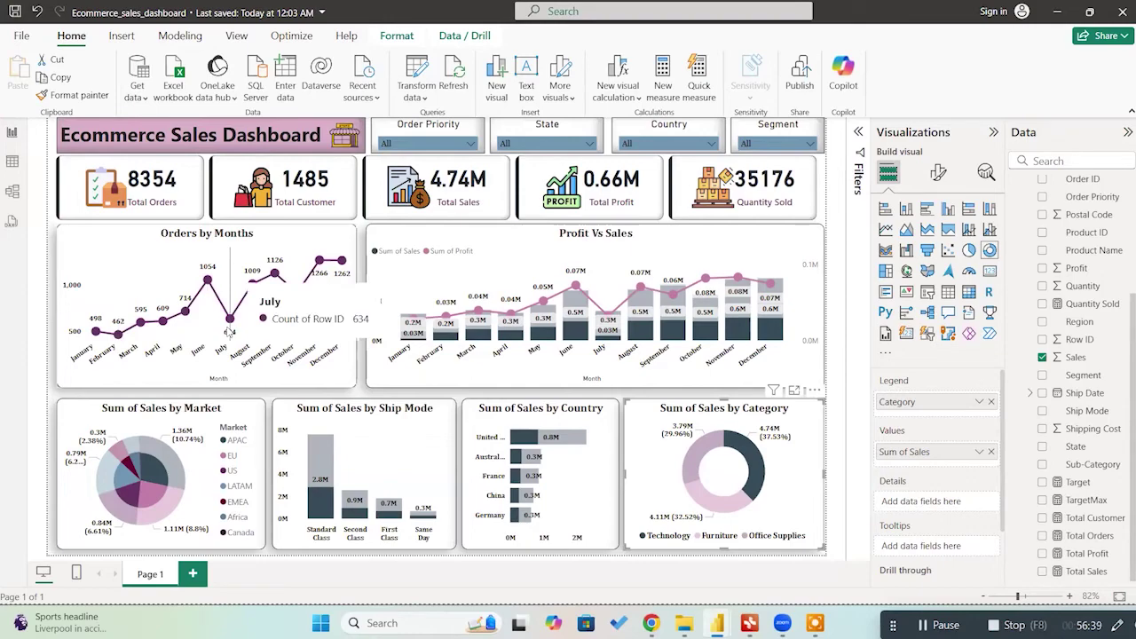
left_click(760, 471)
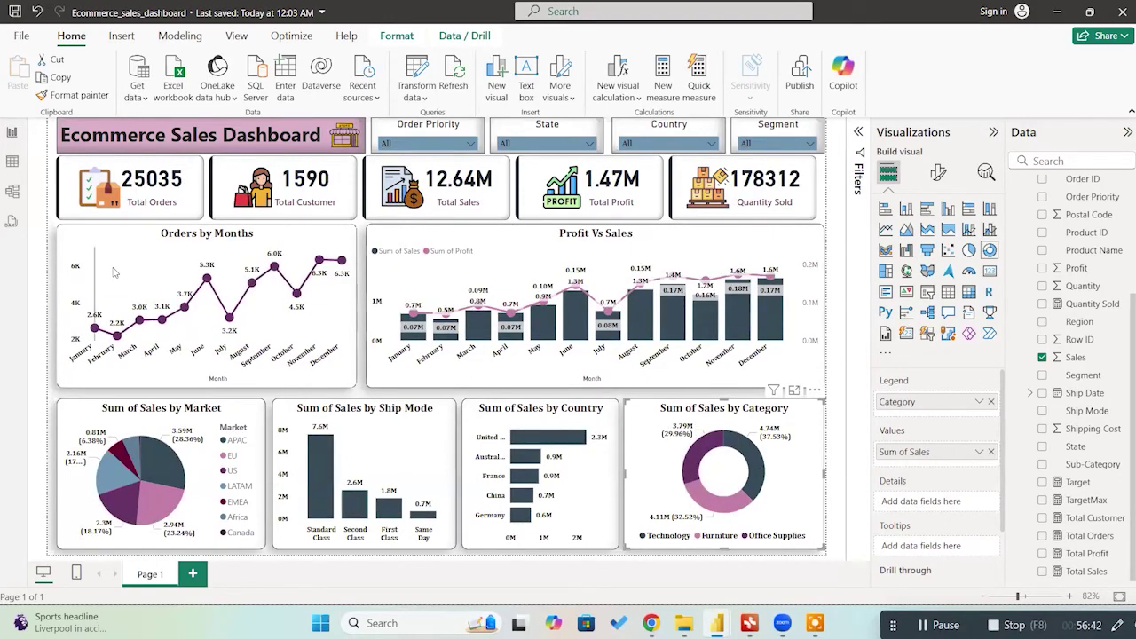
mouse_move(114, 272)
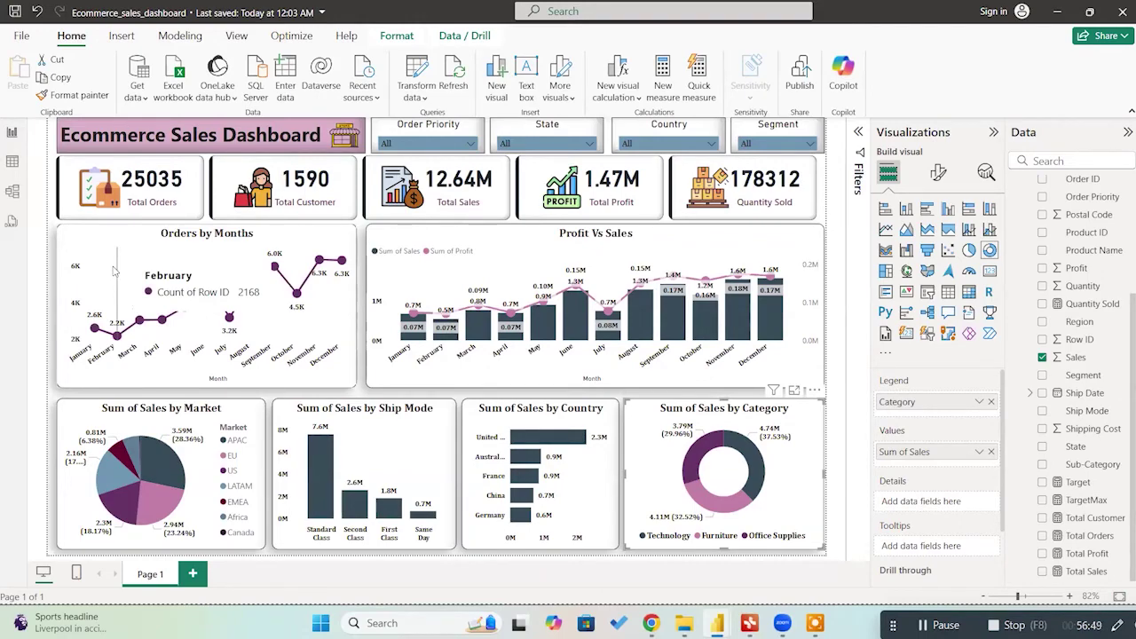
left_click(756, 463)
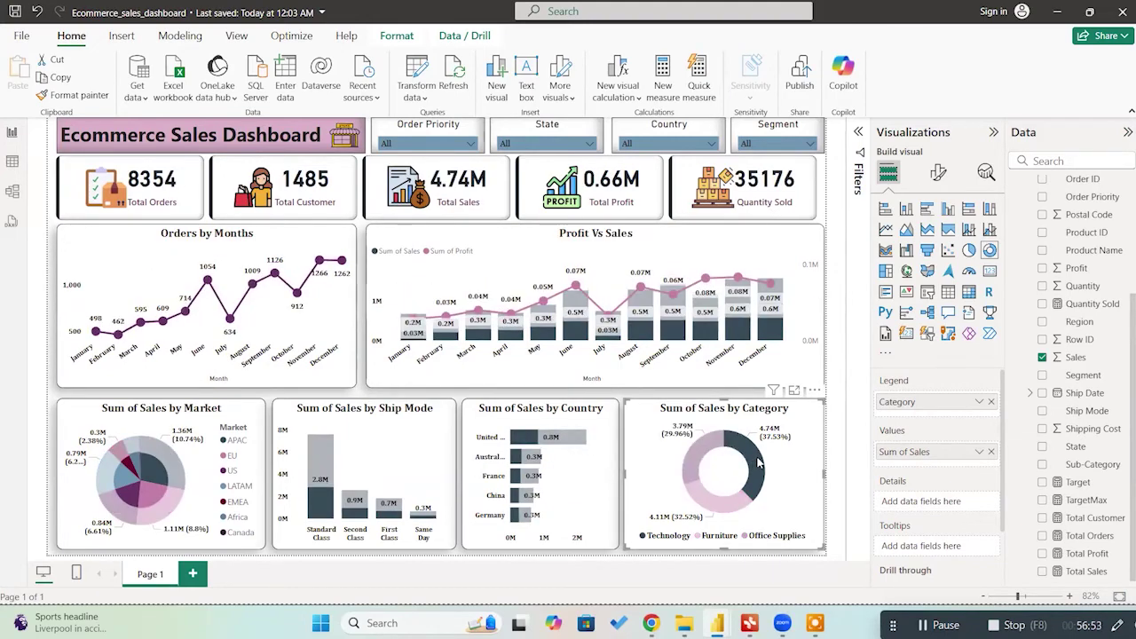
mouse_move(757, 463)
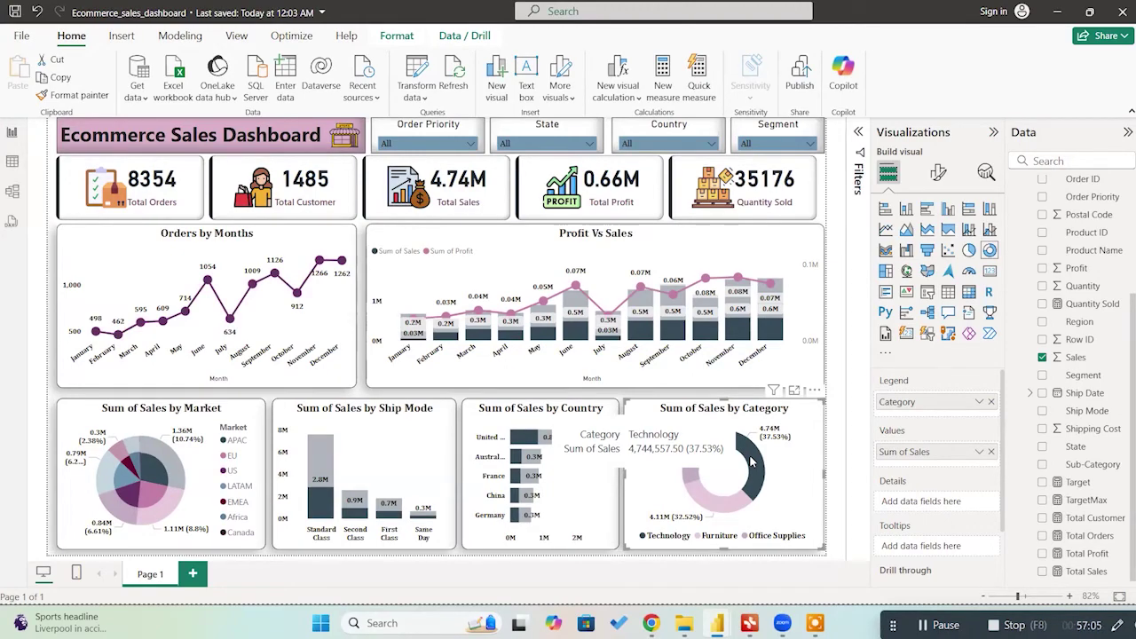
left_click(751, 461)
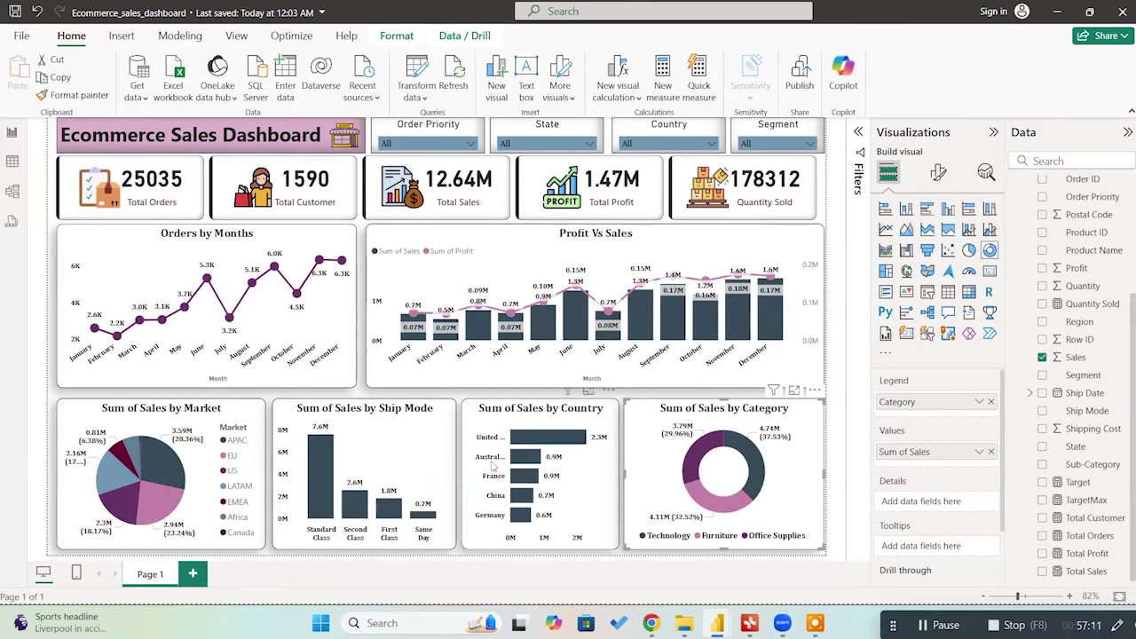
Step: Cross-filter the dashboard by United States from the country bar chart, clear it, and look over the Country and Segment slicers
mouse_move(541, 437)
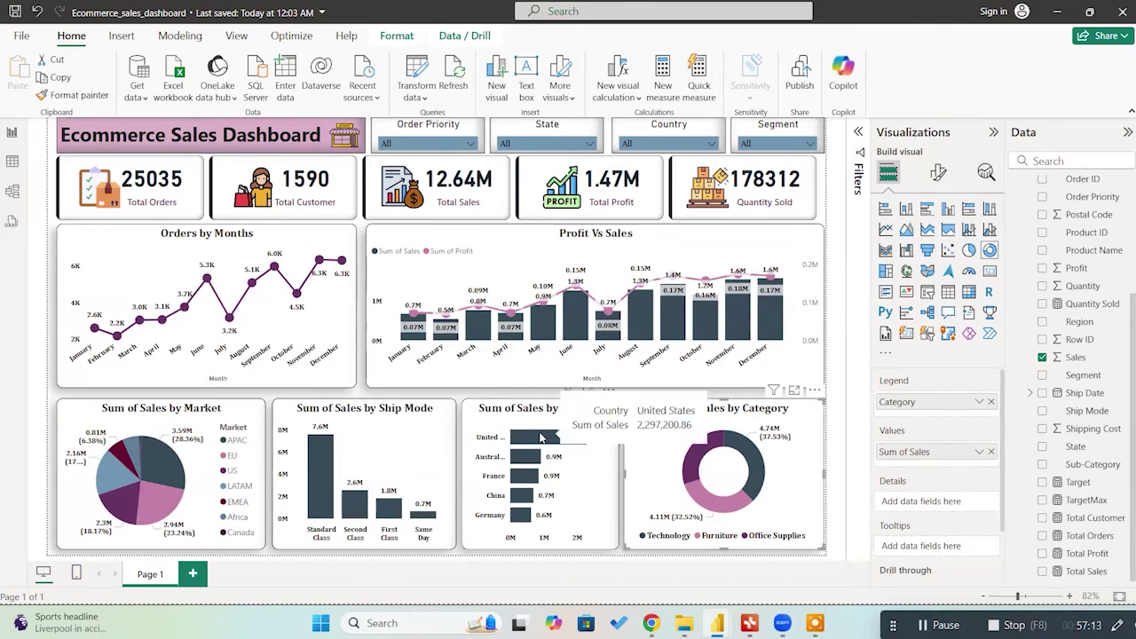
left_click(542, 438)
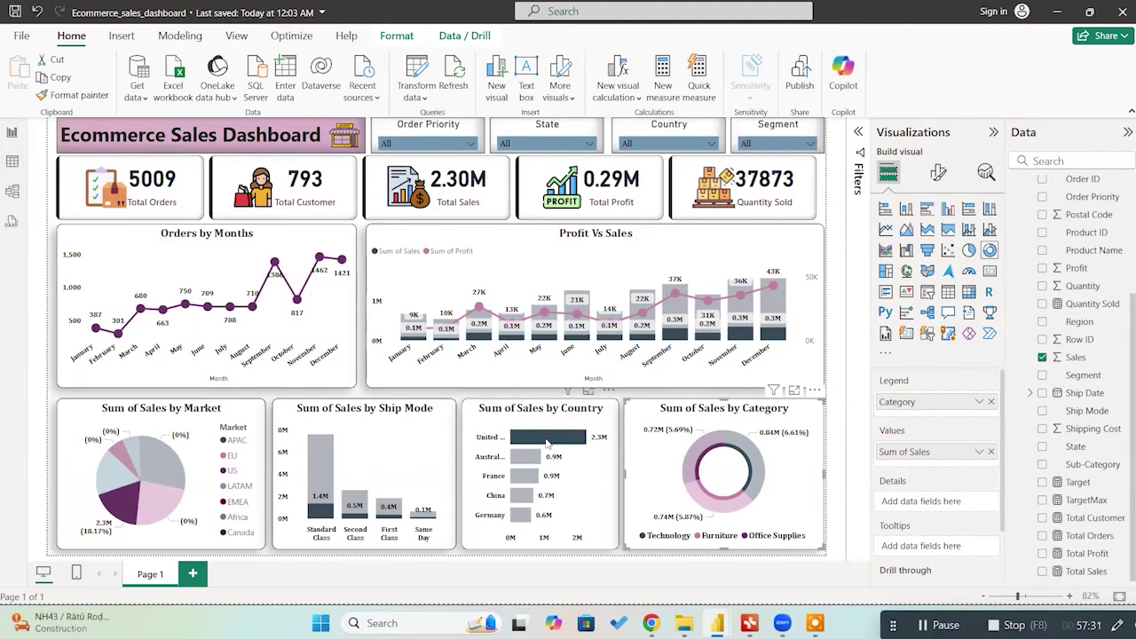
left_click(547, 438)
mouse_move(154, 339)
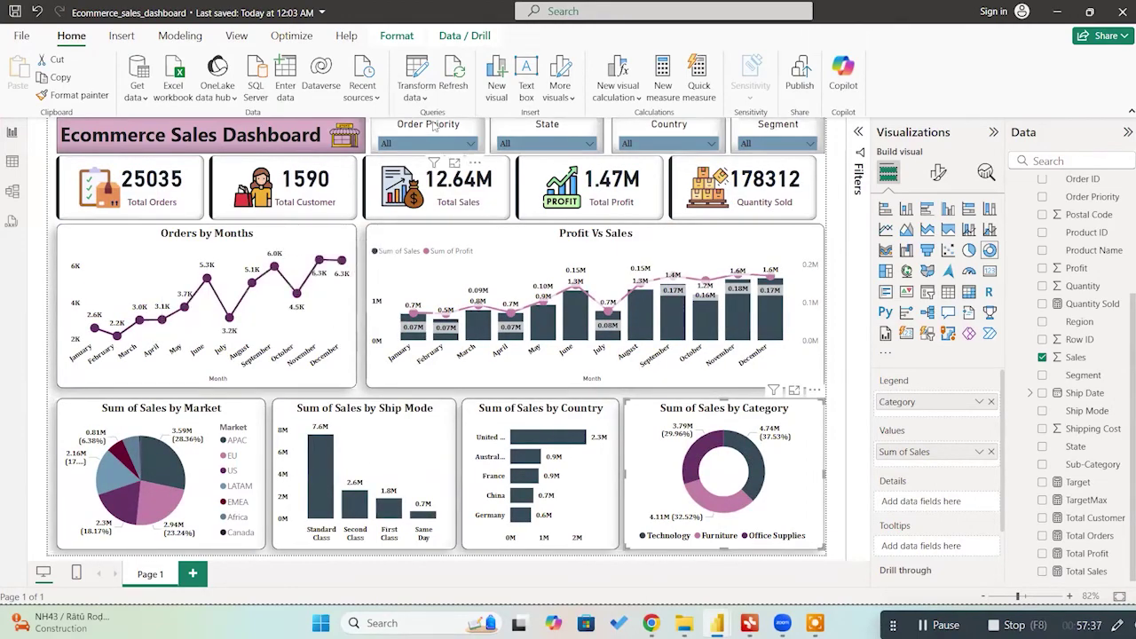
left_click(361, 267)
left_click(648, 133)
left_click(787, 135)
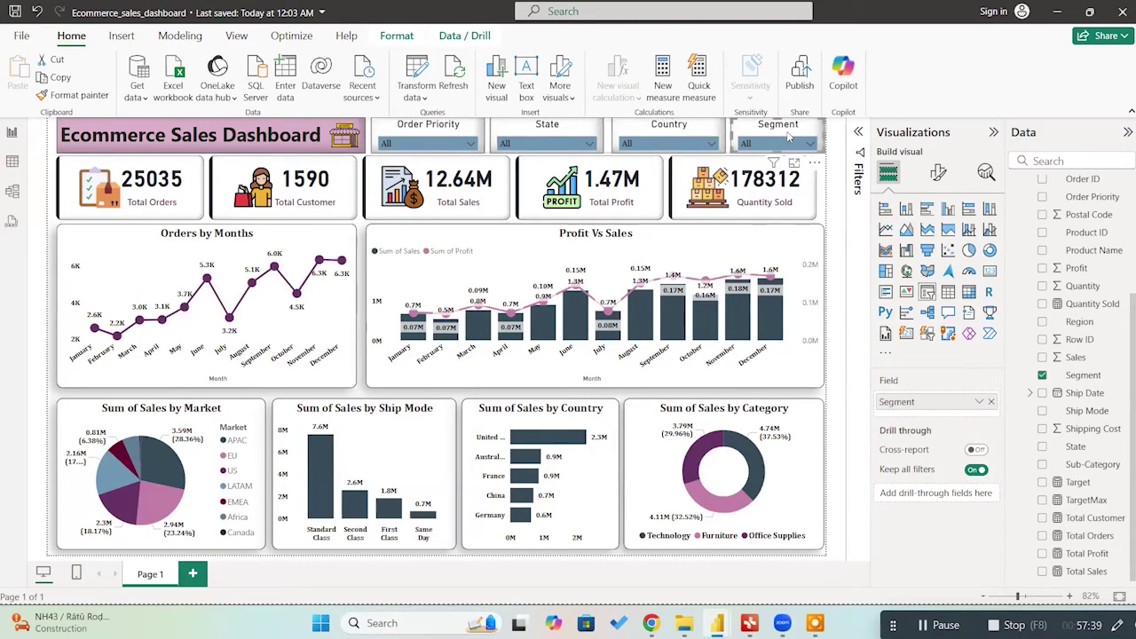
Step: Filter the dashboard to India with the Country slicer
left_click(709, 144)
scroll(687, 196, "down", 15)
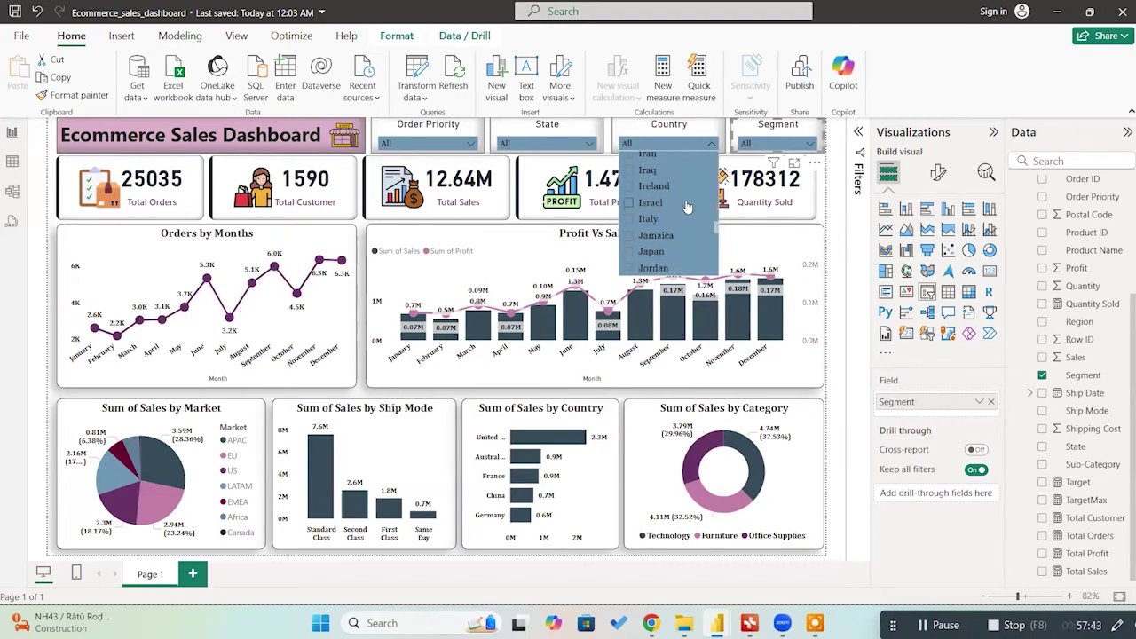
scroll(686, 206, "down", 10)
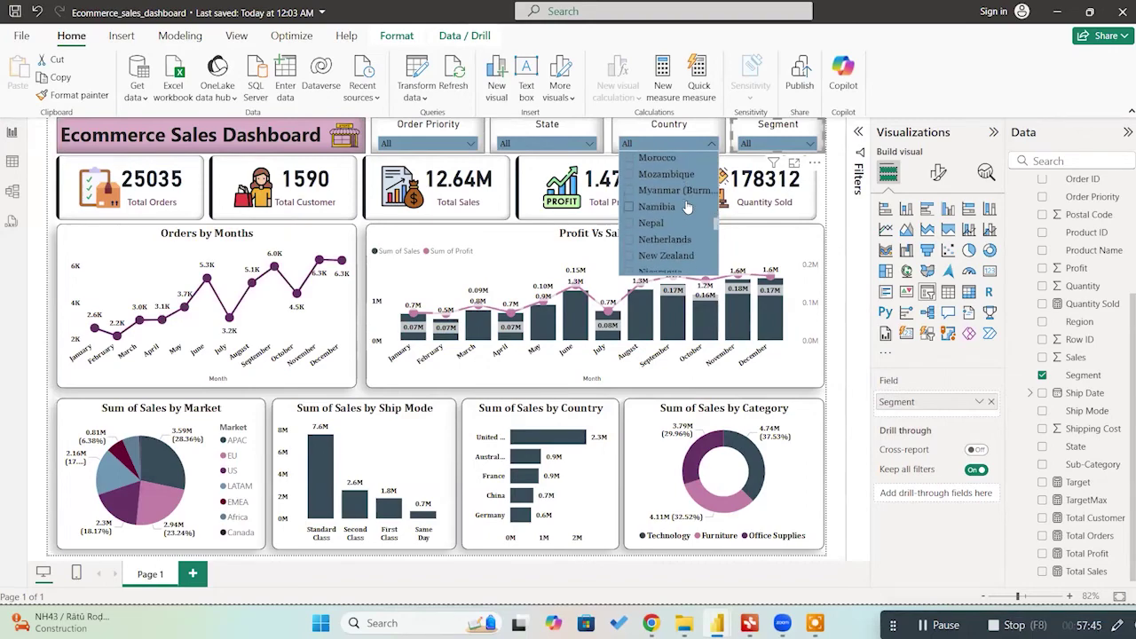
scroll(686, 206, "up", 10)
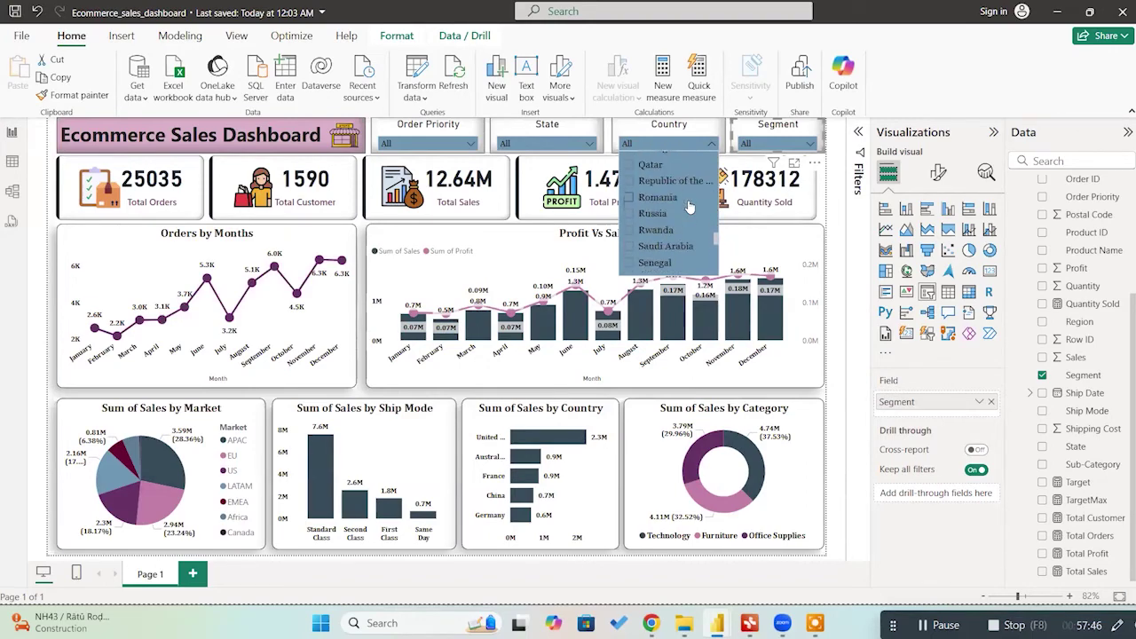
scroll(689, 206, "up", 8)
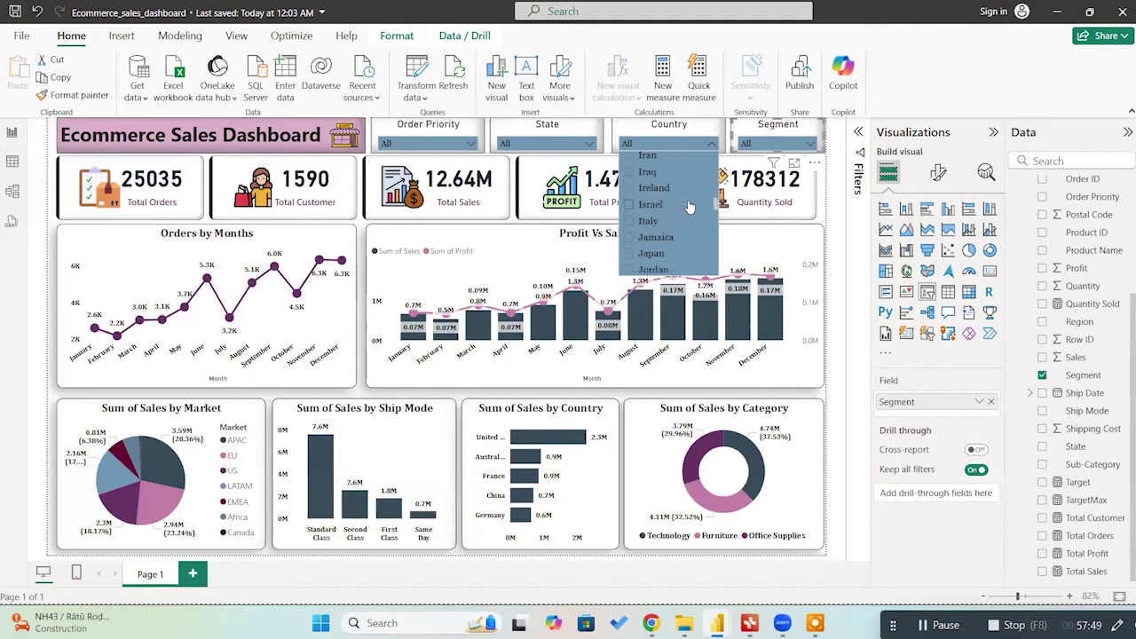
scroll(686, 206, "up", 1)
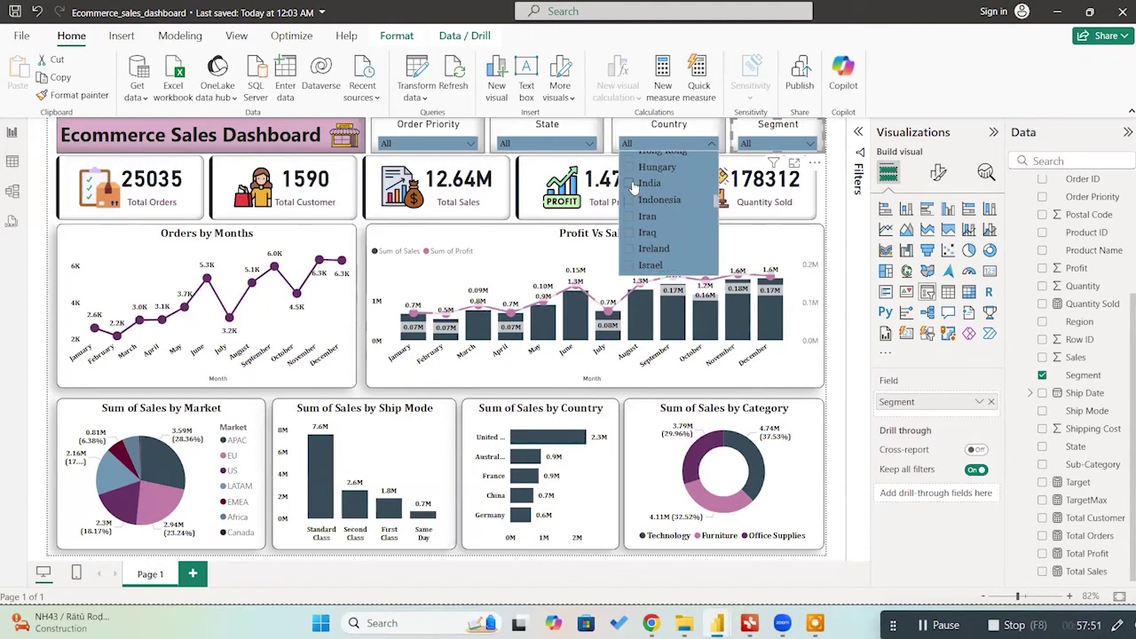
left_click(629, 184)
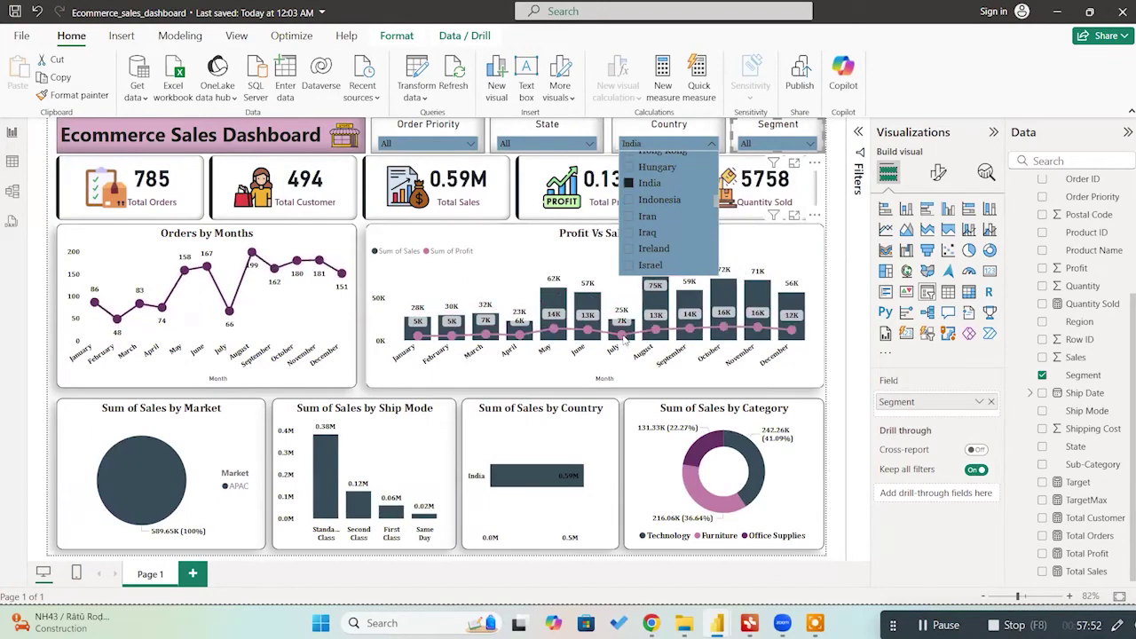
Step: Filter the State slicer to Delhi and inspect the points of the Orders by Months chart
left_click(835, 238)
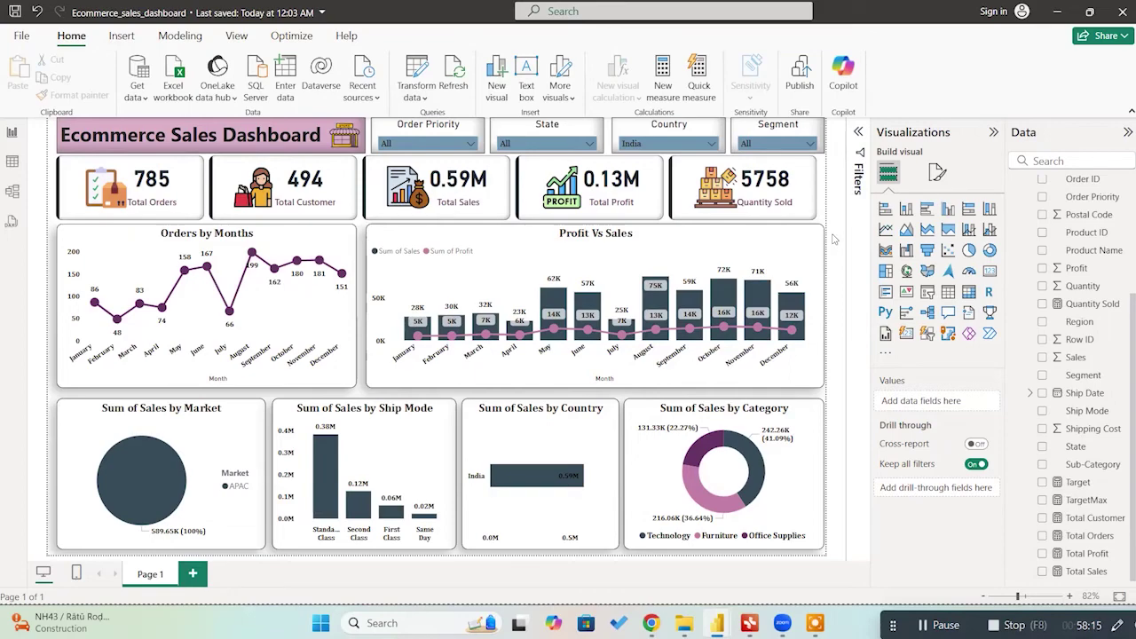
left_click(588, 142)
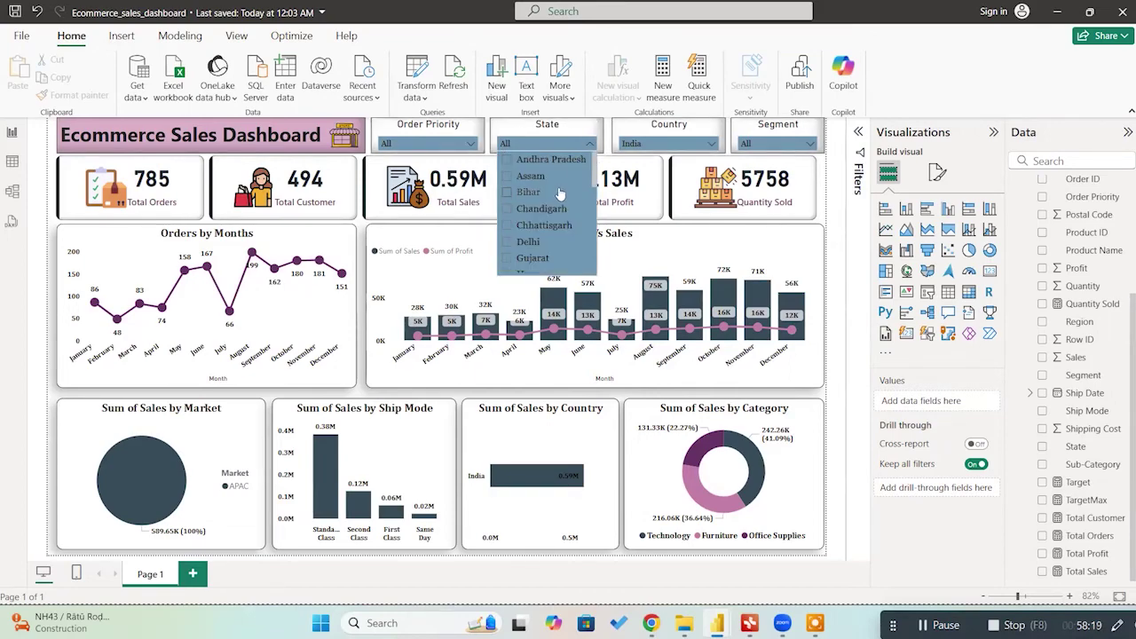
left_click(508, 245)
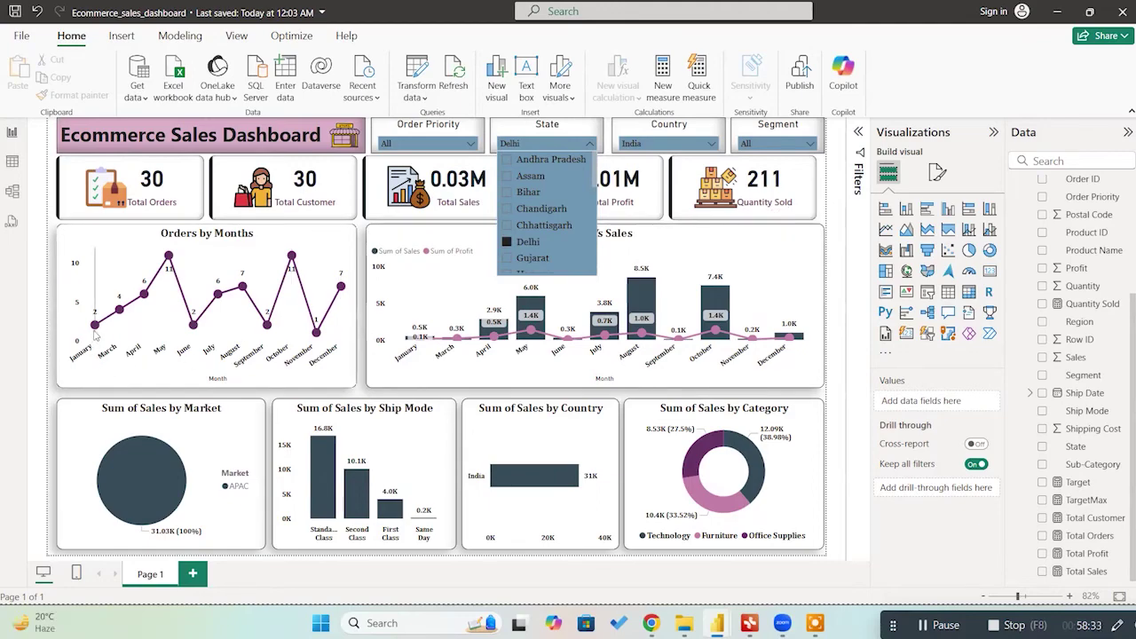
mouse_move(97, 334)
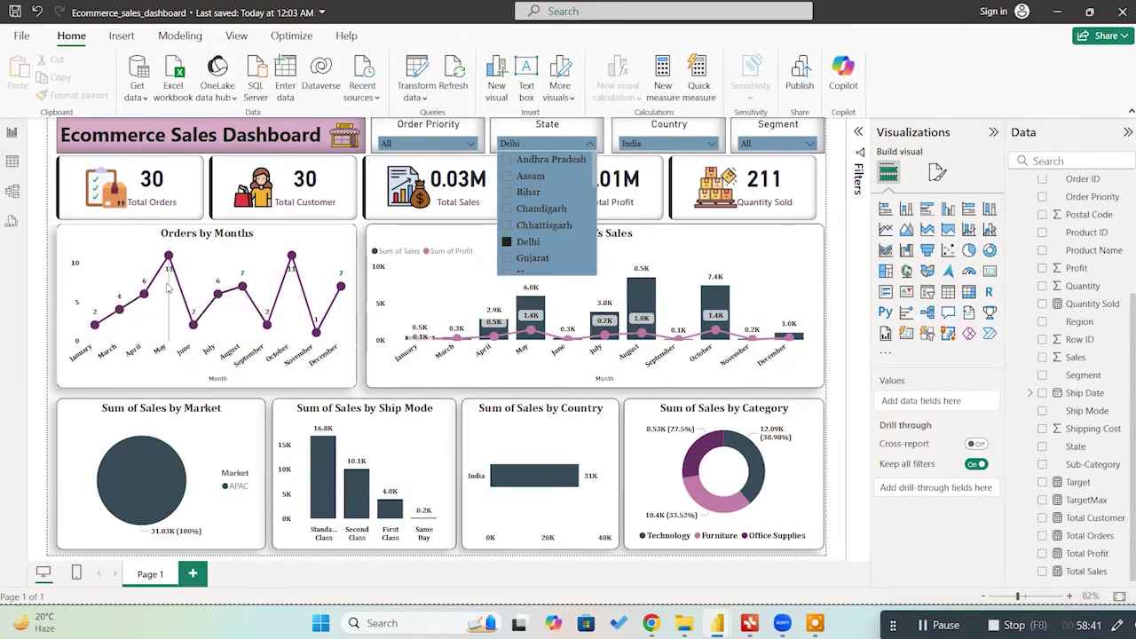
mouse_move(331, 331)
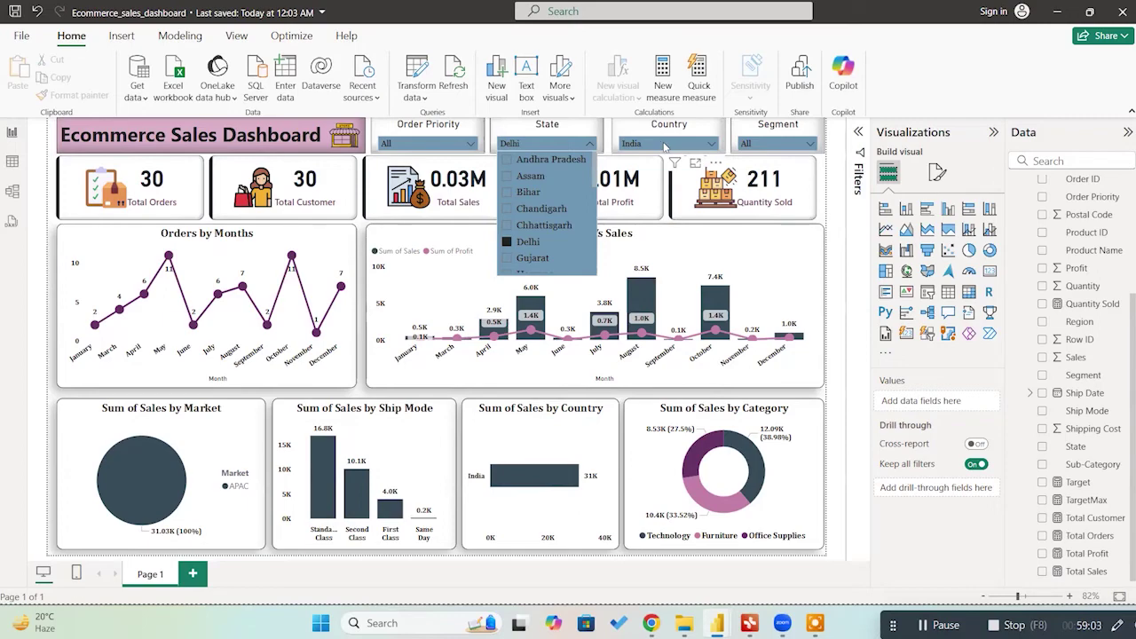
Step: Look through the list of Indian states in the State slicer and clear the Delhi selection
scroll(548, 222, "down", 6)
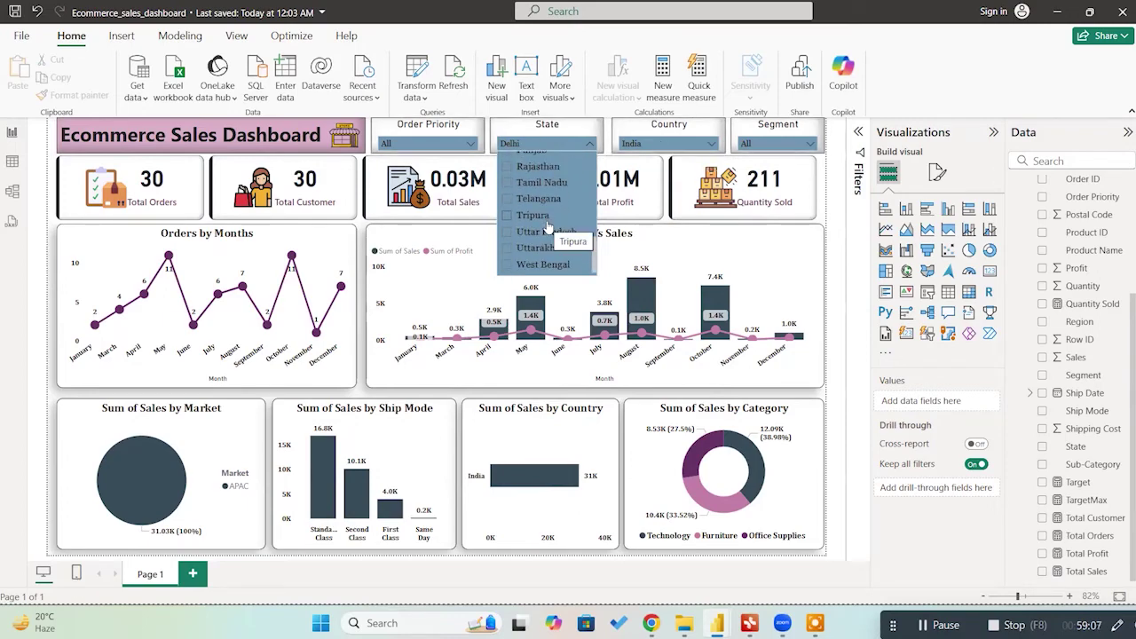
scroll(548, 225, "up", 5)
scroll(550, 227, "down", 5)
scroll(549, 229, "up", 5)
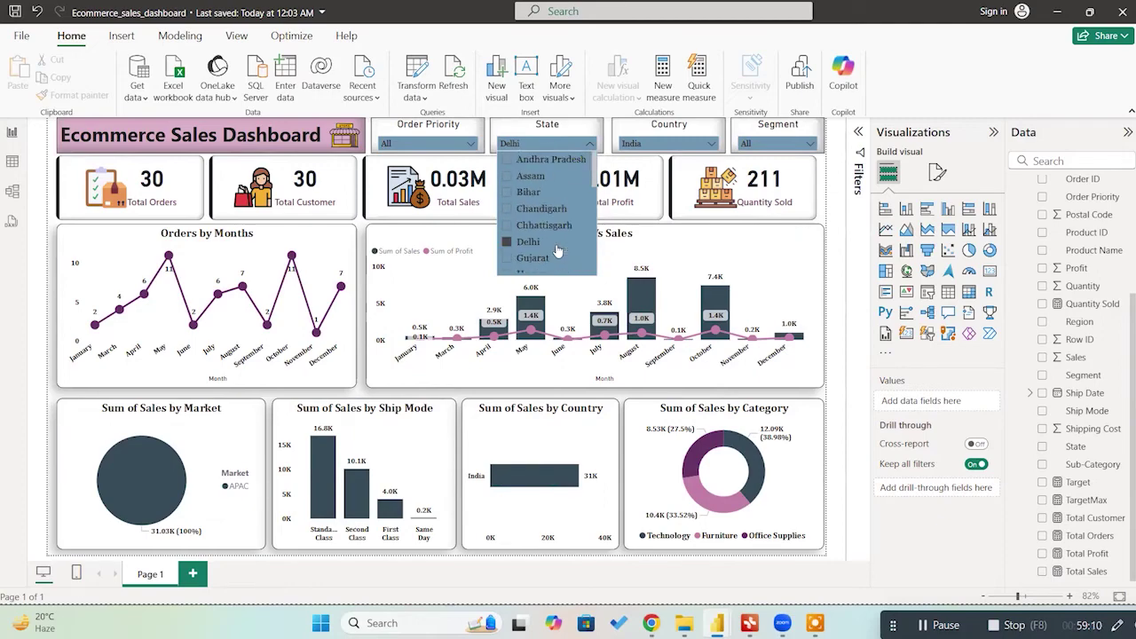
left_click(506, 241)
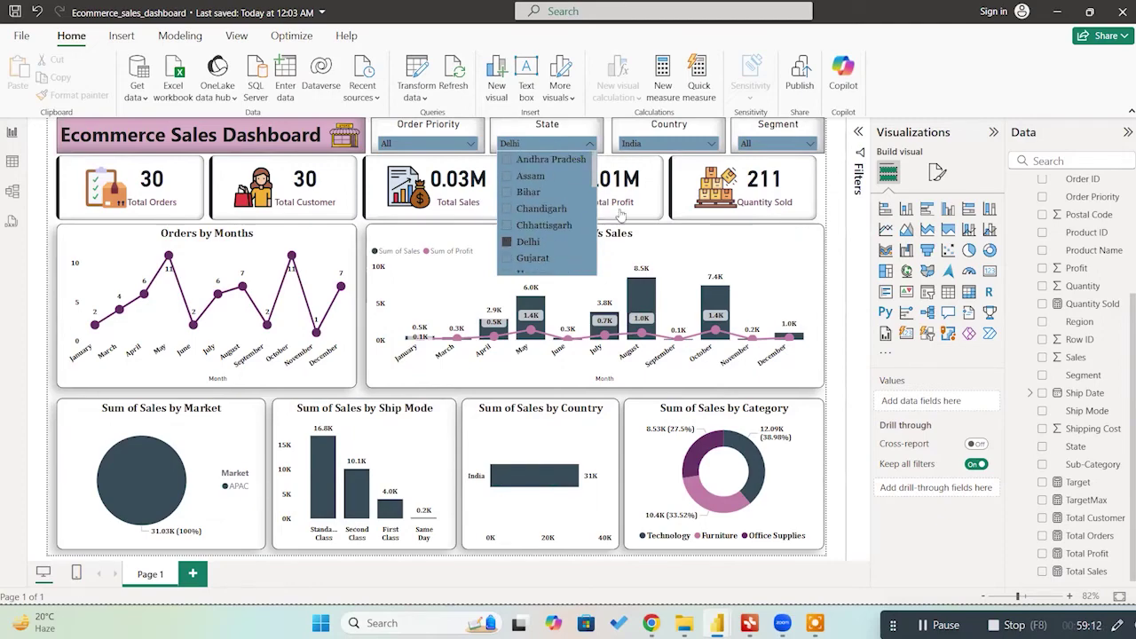
Step: Filter the dashboard to Australia with the Country slicer and view the states offered in the State slicer
left_click(711, 145)
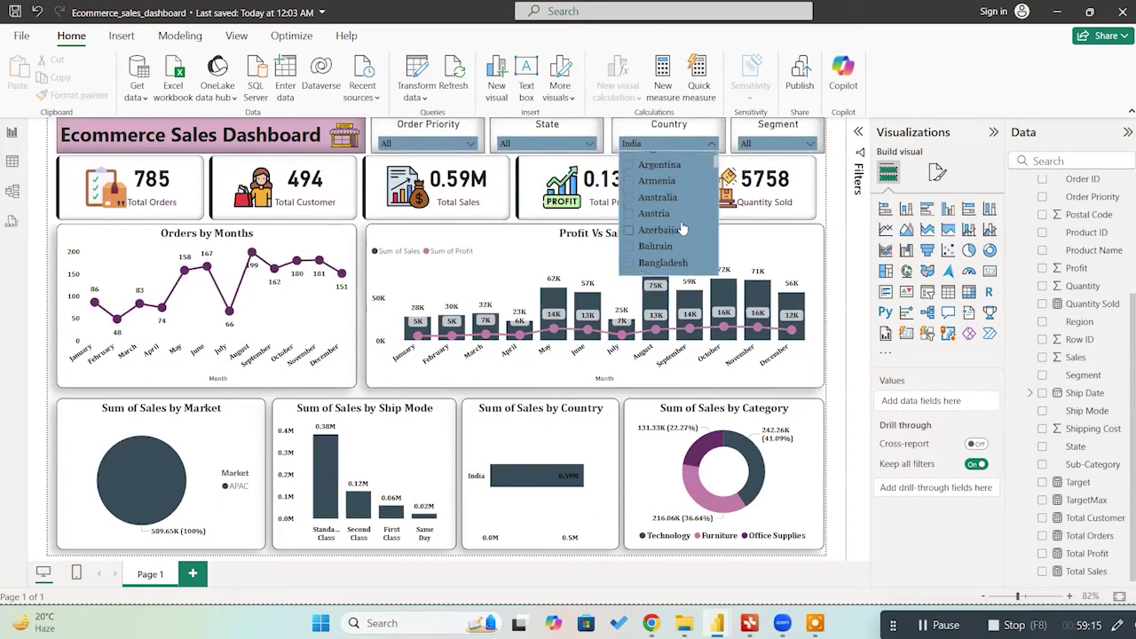
scroll(685, 229, "down", 3)
scroll(688, 229, "up", 3)
left_click(627, 197)
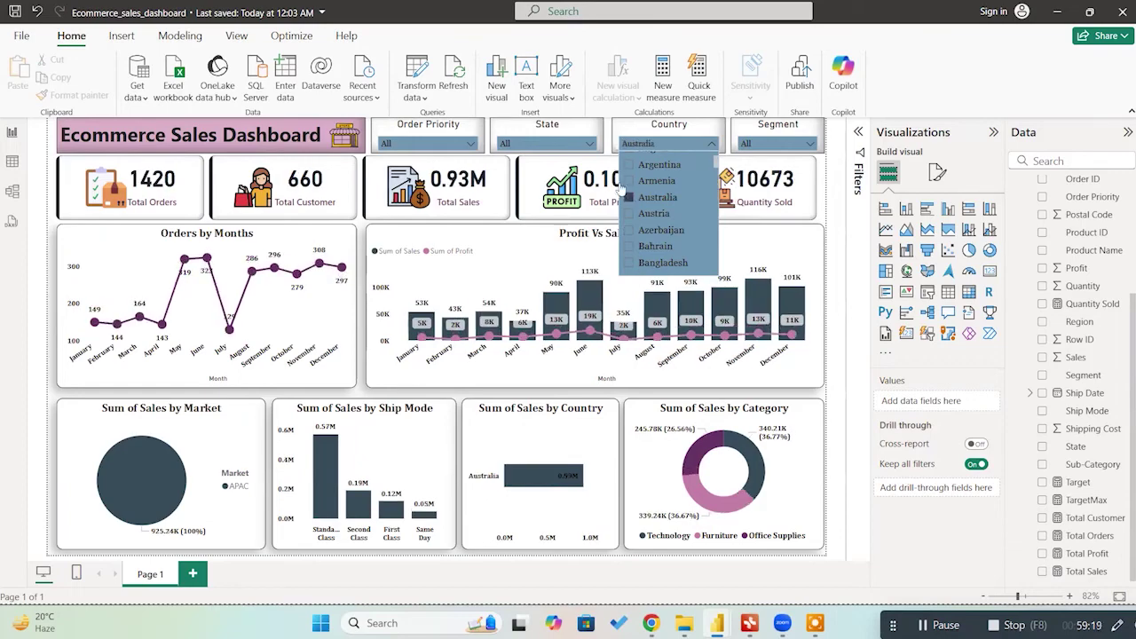
left_click(547, 143)
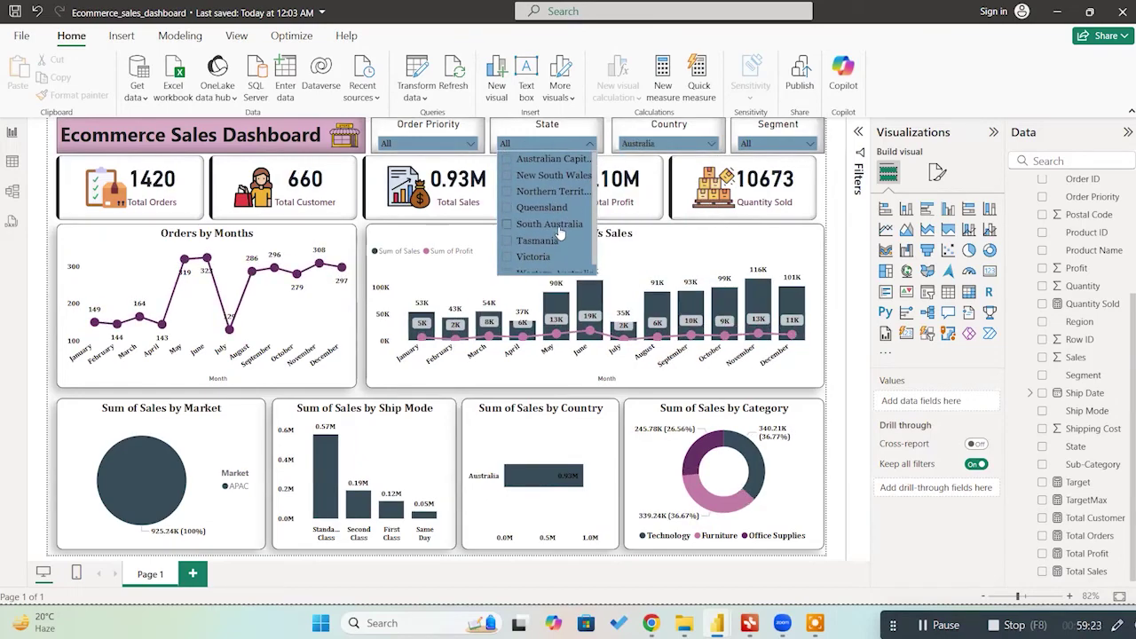
Step: Clear Australia from the Country slicer and look over the Order Priority slicer's options
left_click(657, 143)
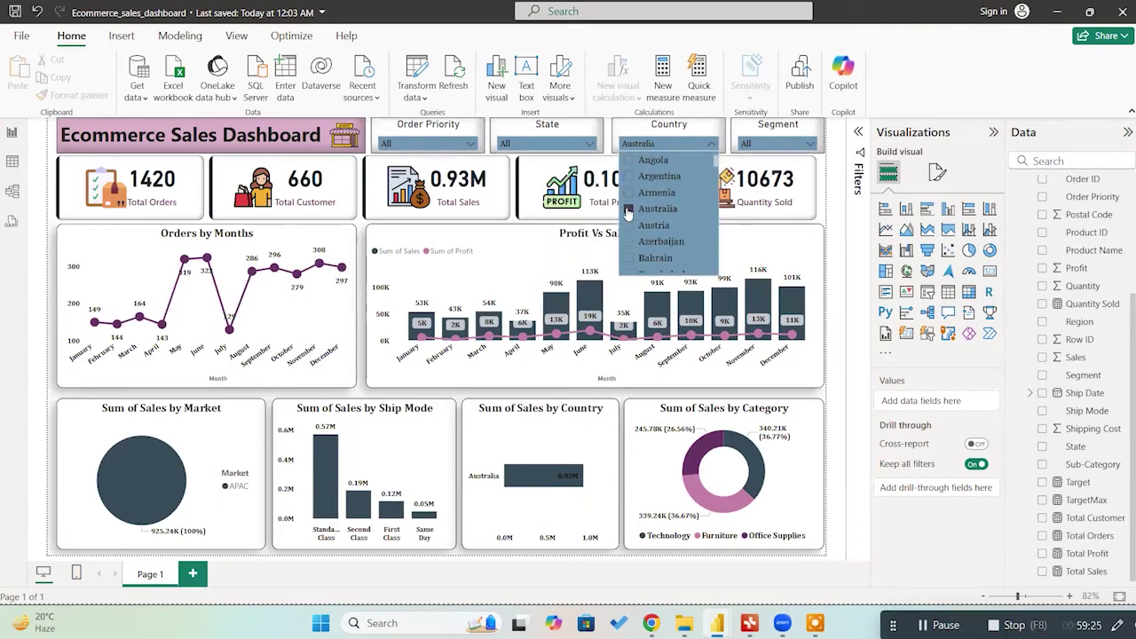
left_click(627, 210)
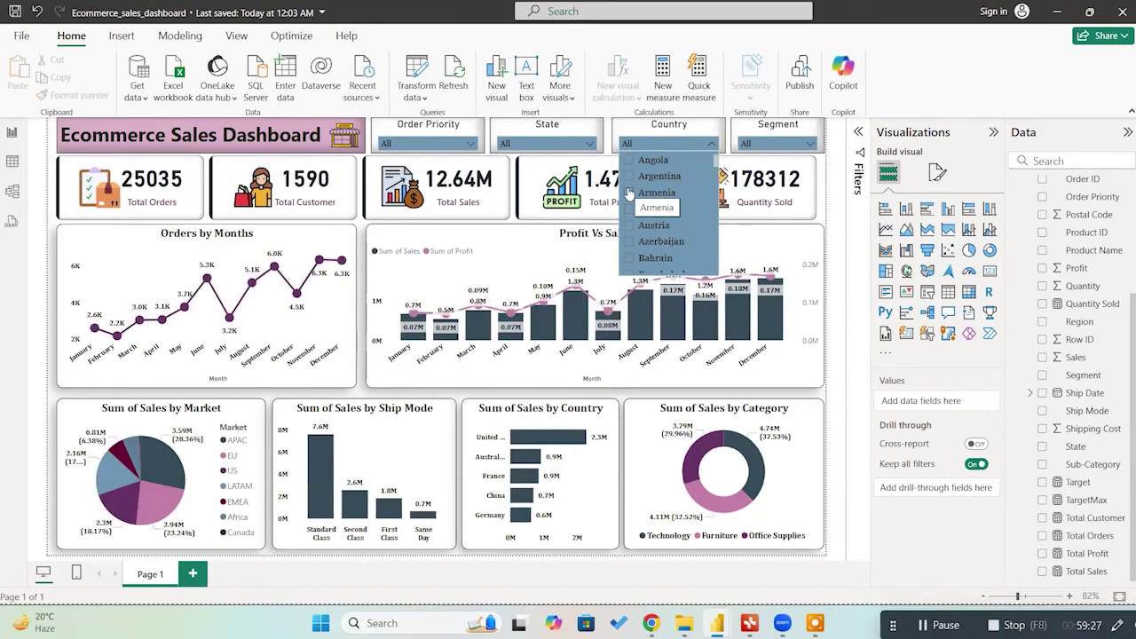
left_click(471, 144)
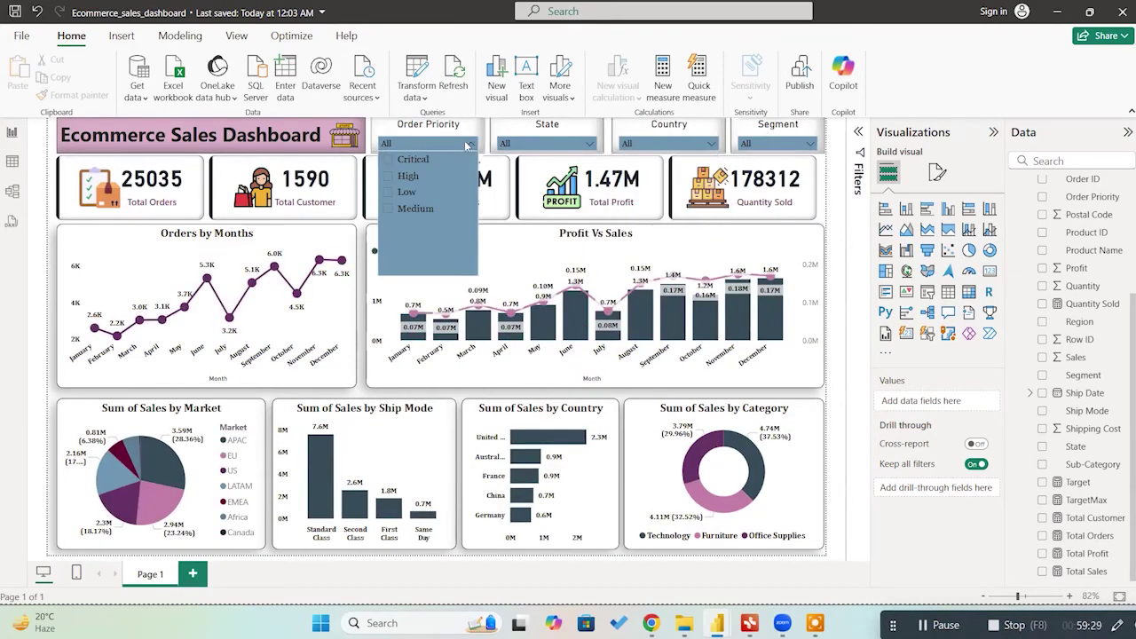
left_click(471, 142)
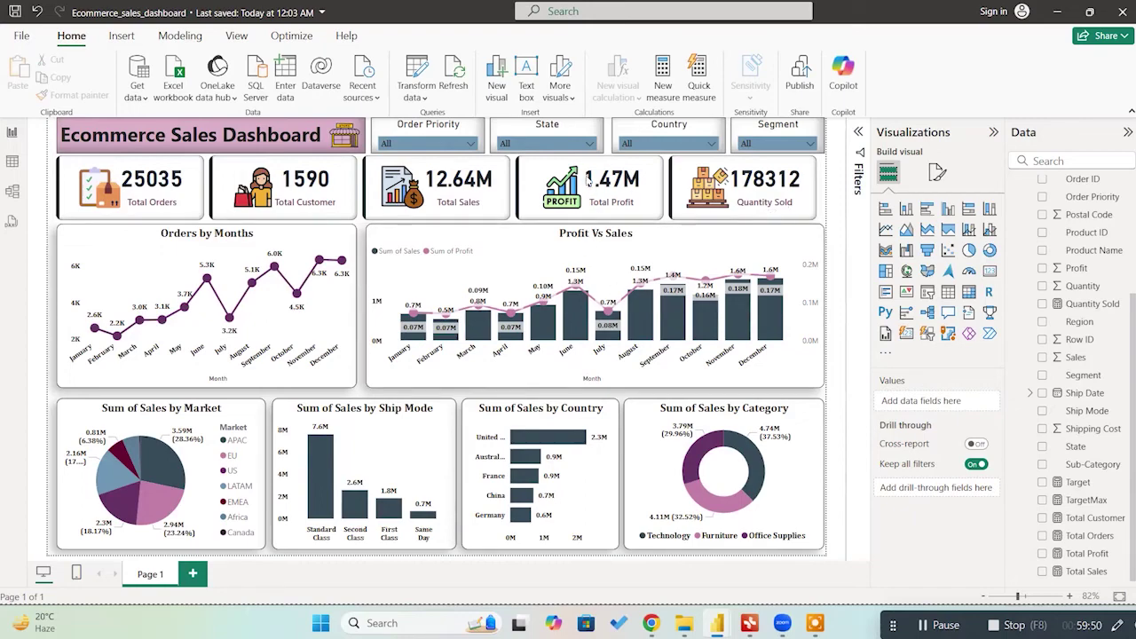
Step: Turn on Single select in the State slicer's selection settings
left_click(560, 134)
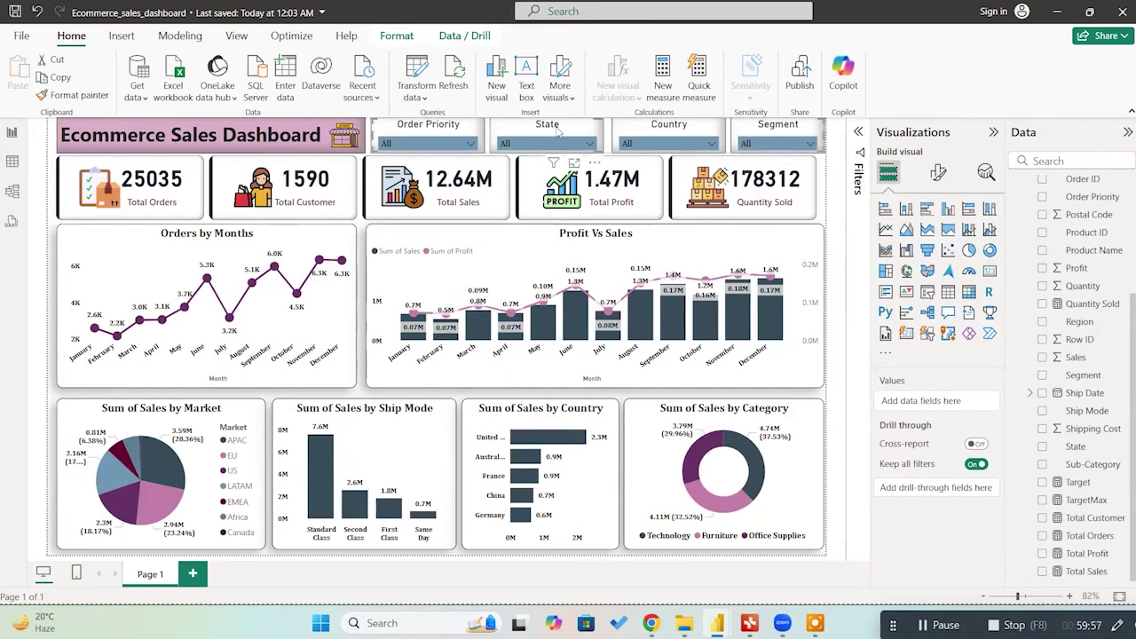
left_click_drag(559, 133, 551, 132)
left_click(938, 173)
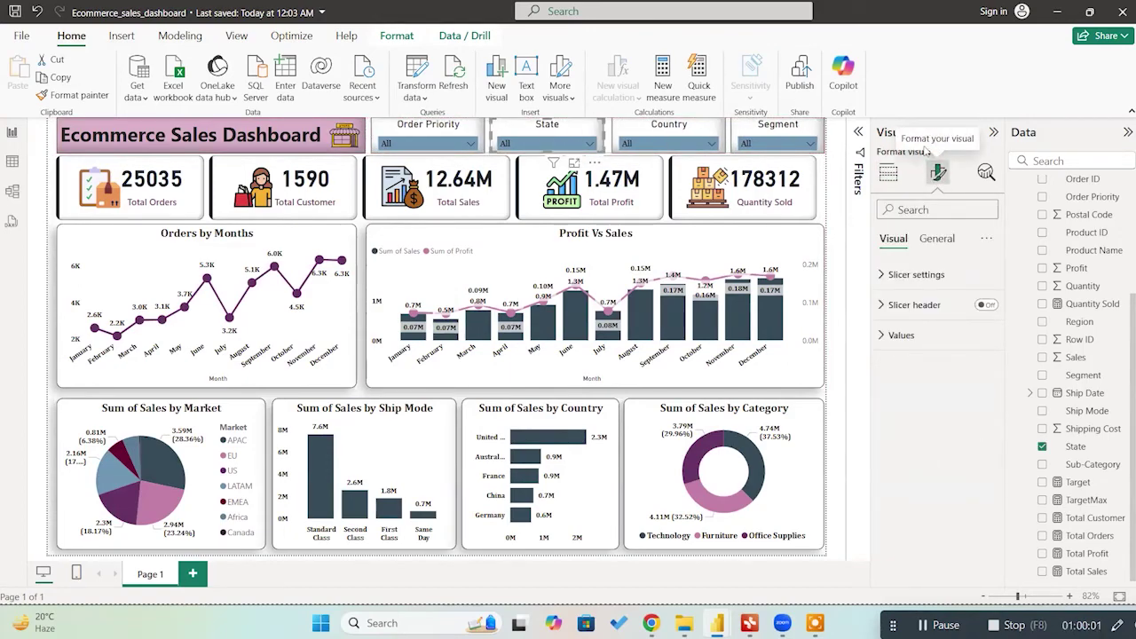
left_click(907, 277)
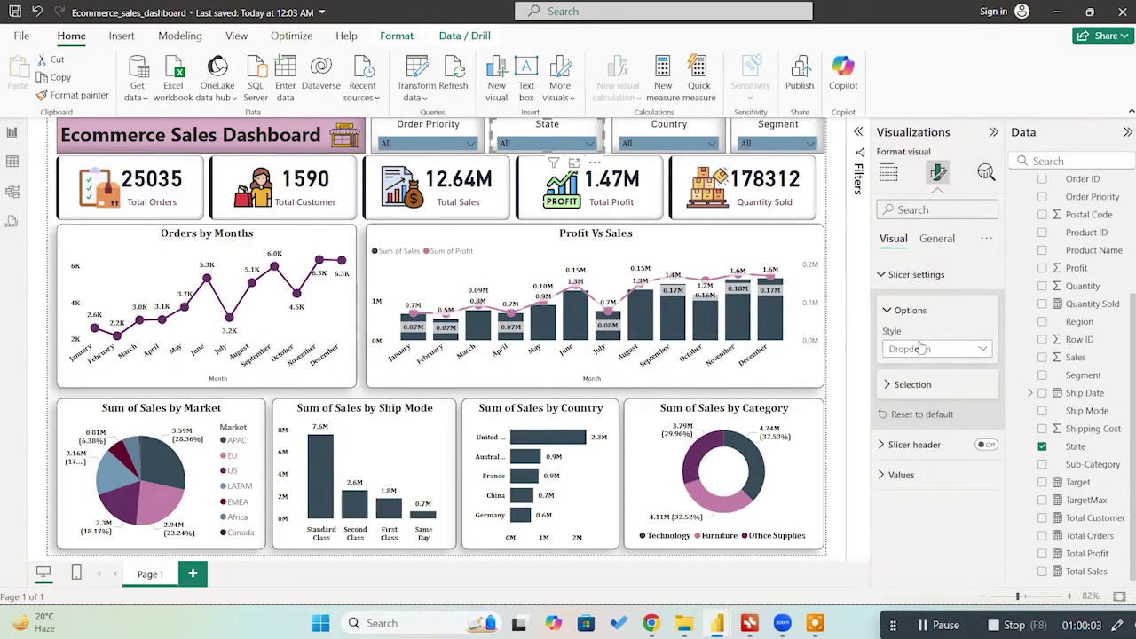
left_click(914, 389)
left_click(920, 426)
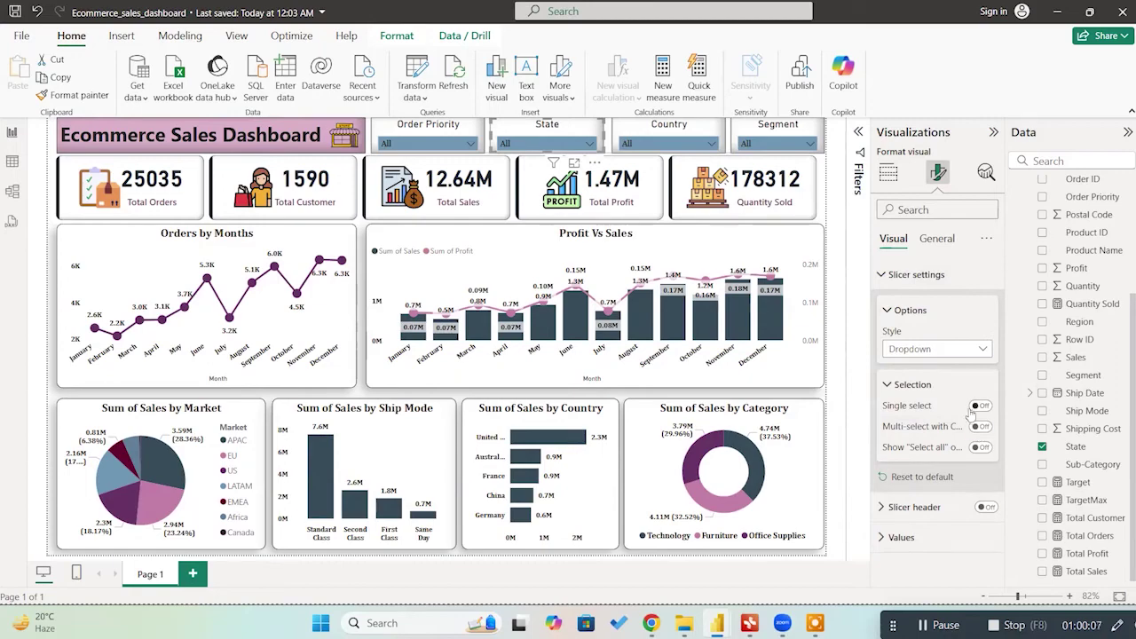
left_click(980, 406)
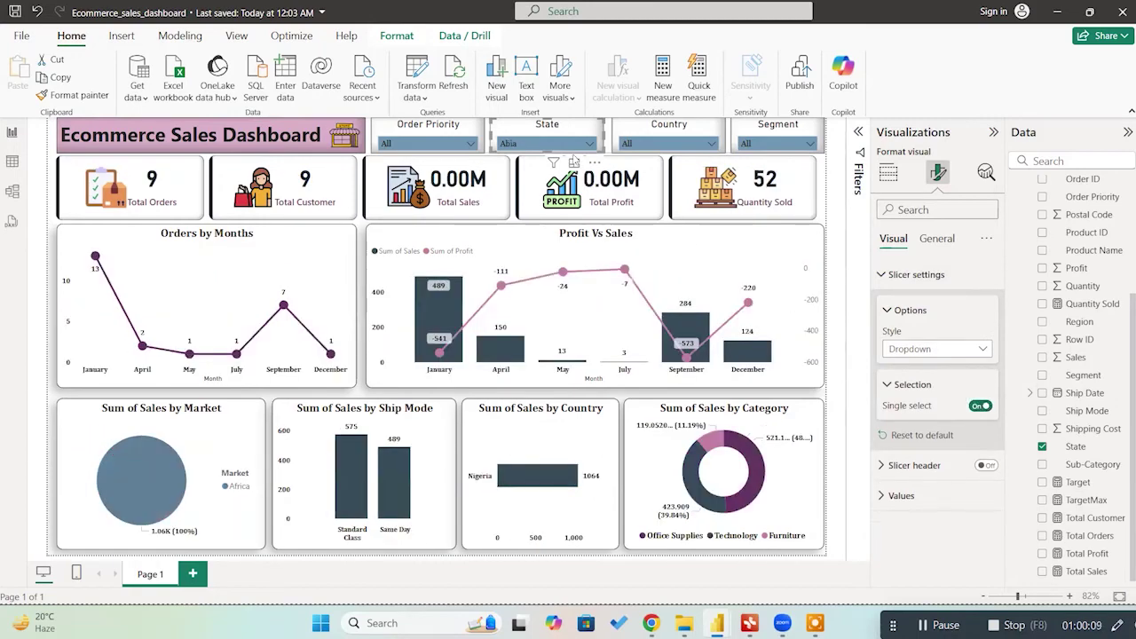
Step: Try the State slicer's single selection by choosing Abruzzi and finally Aceh
left_click(588, 144)
left_click(520, 177)
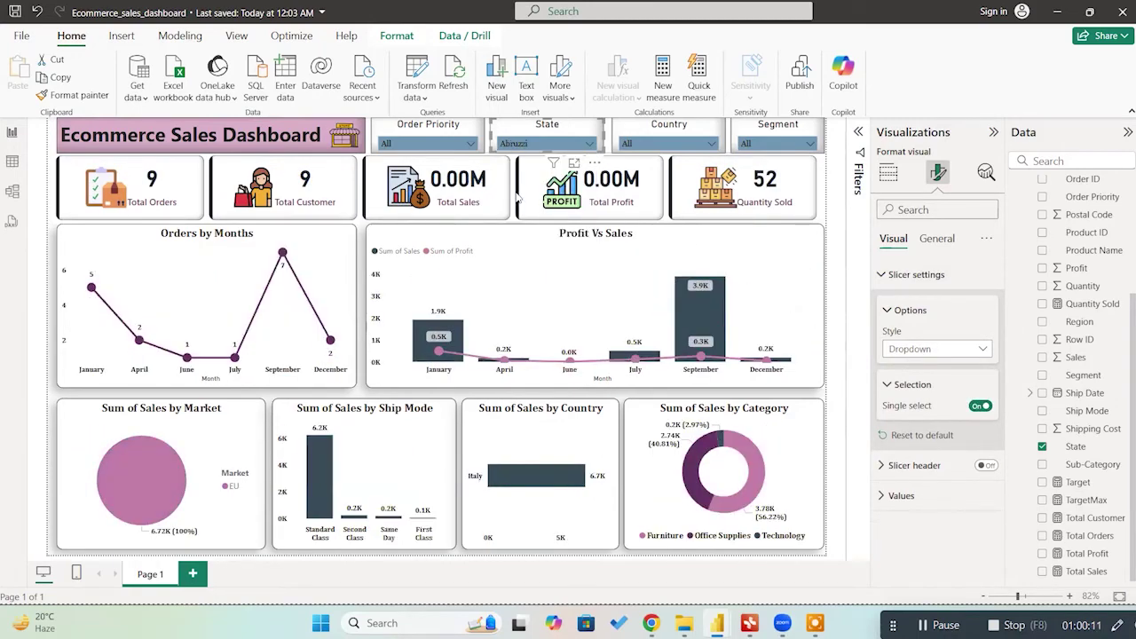
left_click(508, 195)
left_click(588, 144)
left_click(513, 210)
Step: Switch the State slicer from Single select to Multi-select with CTRL and choose Abuja Capital Territory
left_click(980, 406)
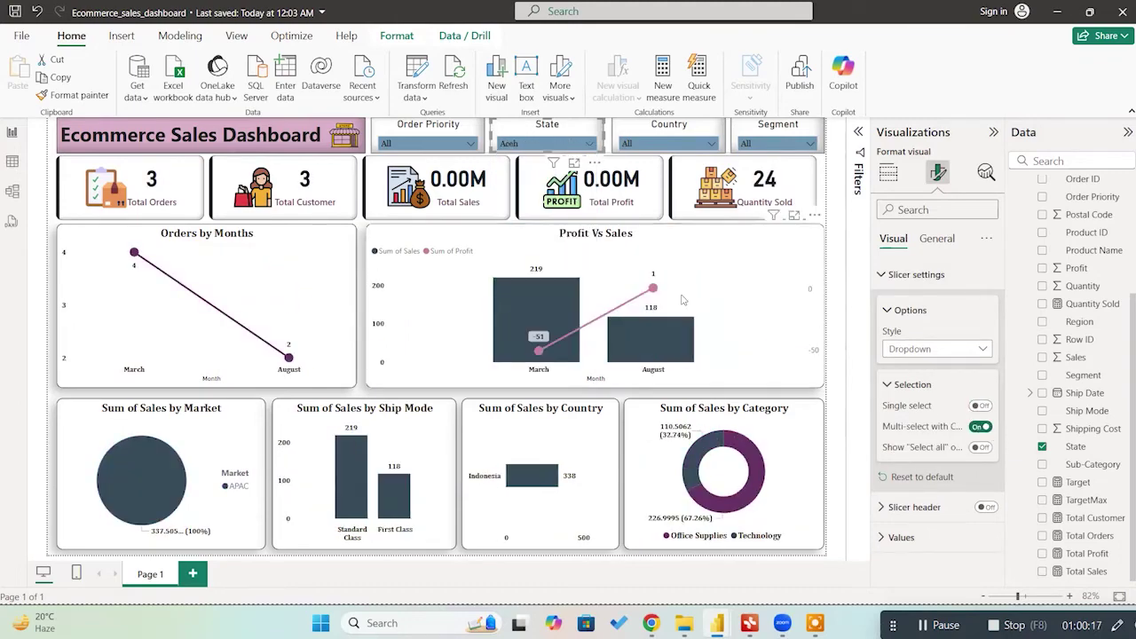
left_click(536, 145)
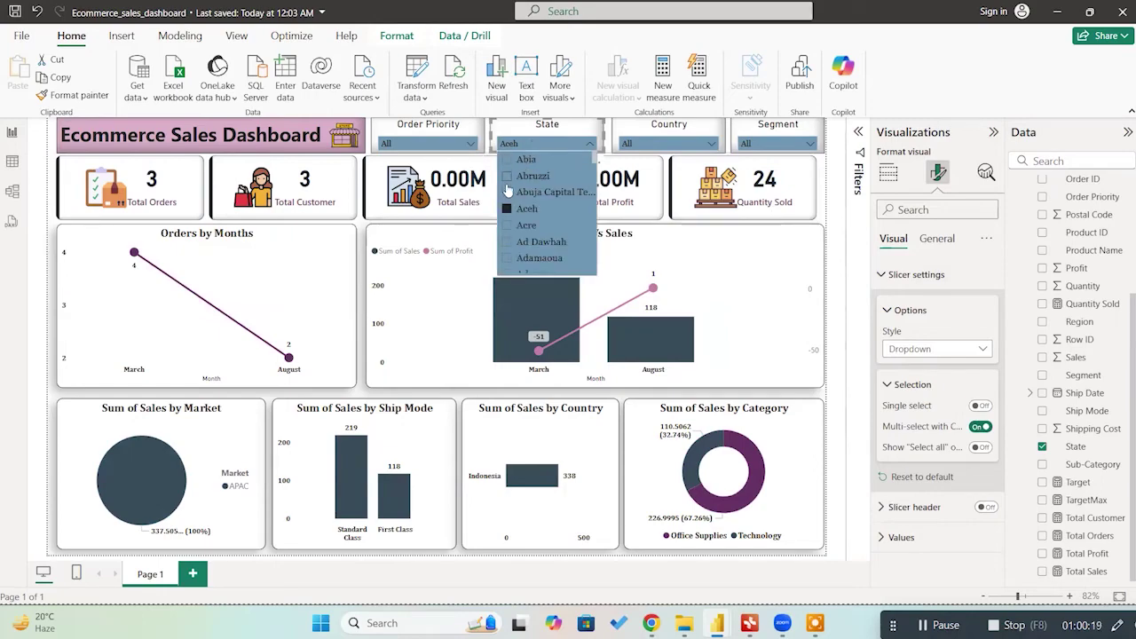
left_click(508, 192)
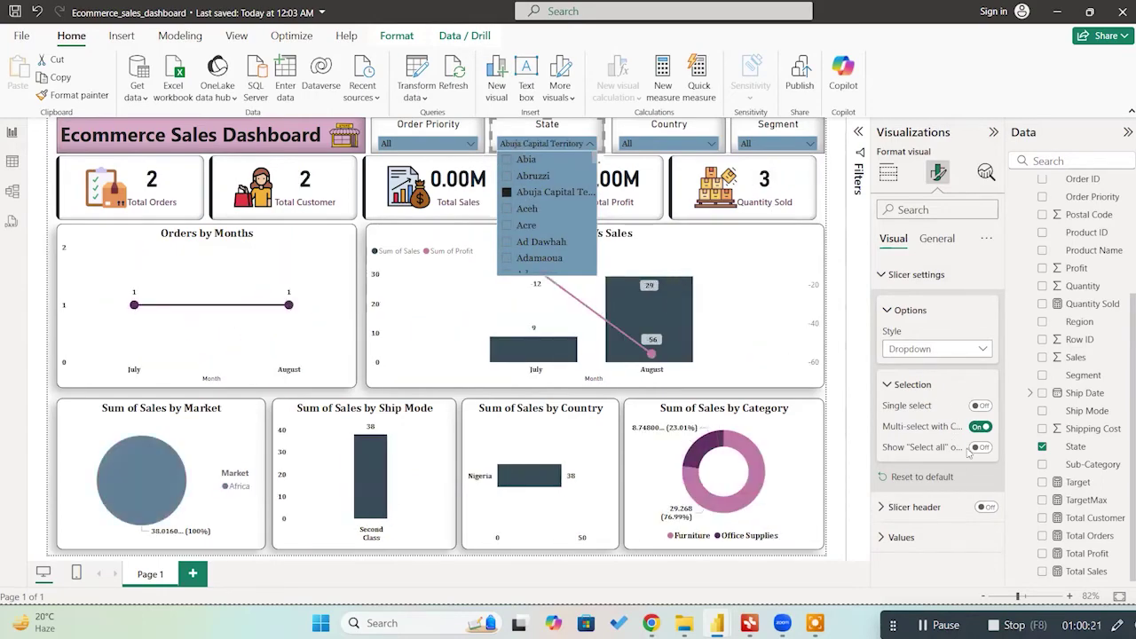
Step: Turn off Multi-select with CTRL and show the "Select all" option for the State slicer
left_click(980, 406)
left_click(980, 407)
left_click(981, 428)
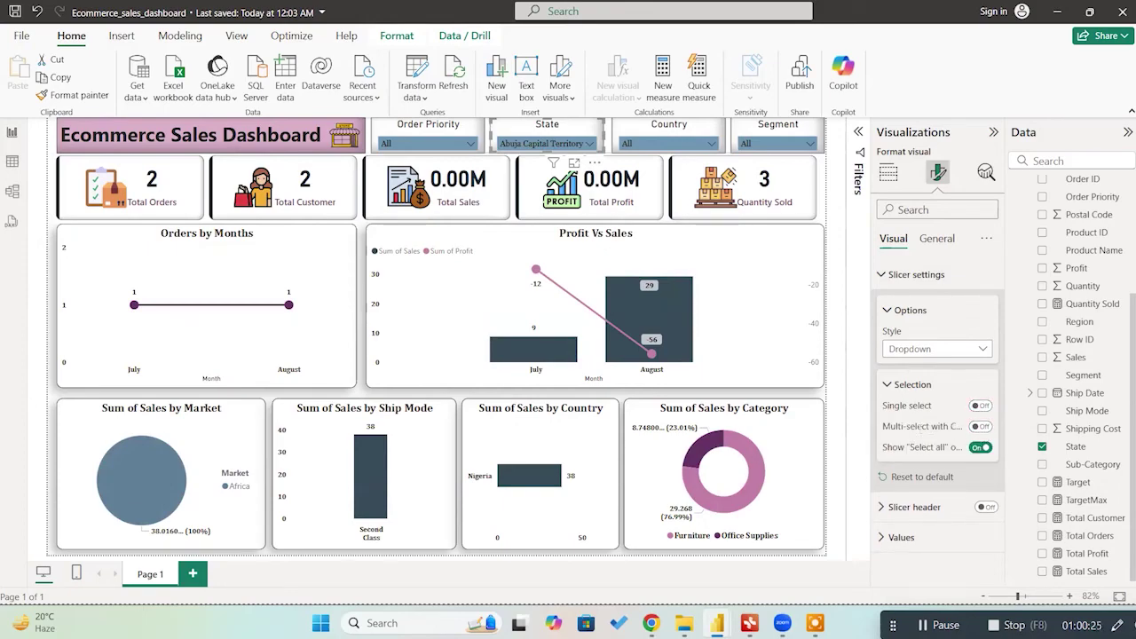
Step: Try the Tile style on the State slicer and return it to Dropdown
left_click(967, 349)
left_click(948, 385)
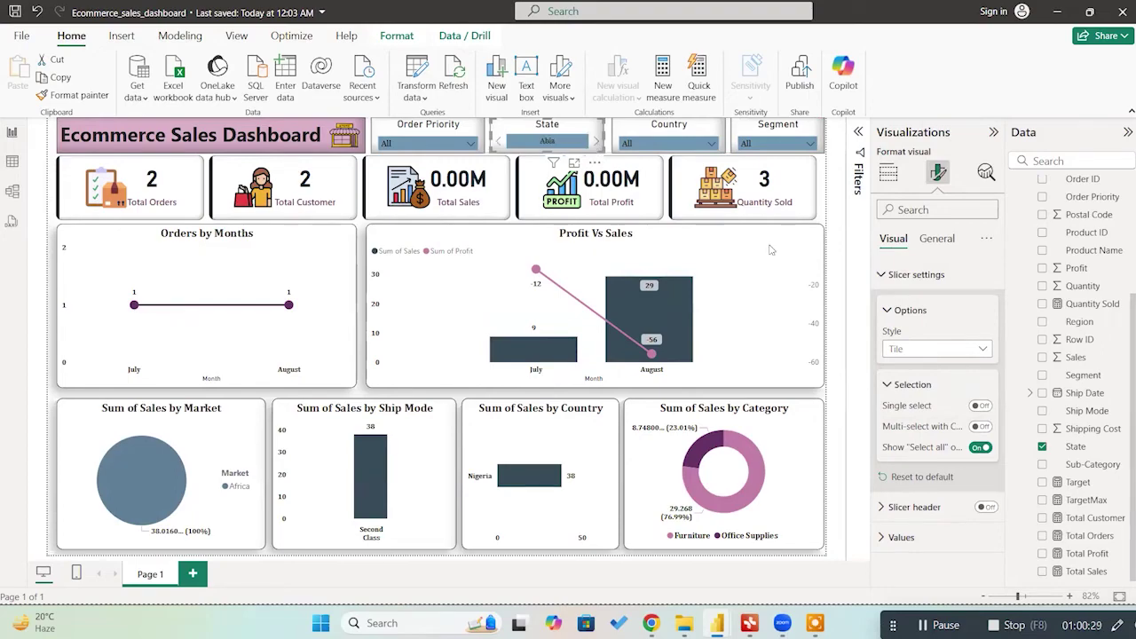
left_click(948, 355)
left_click(915, 401)
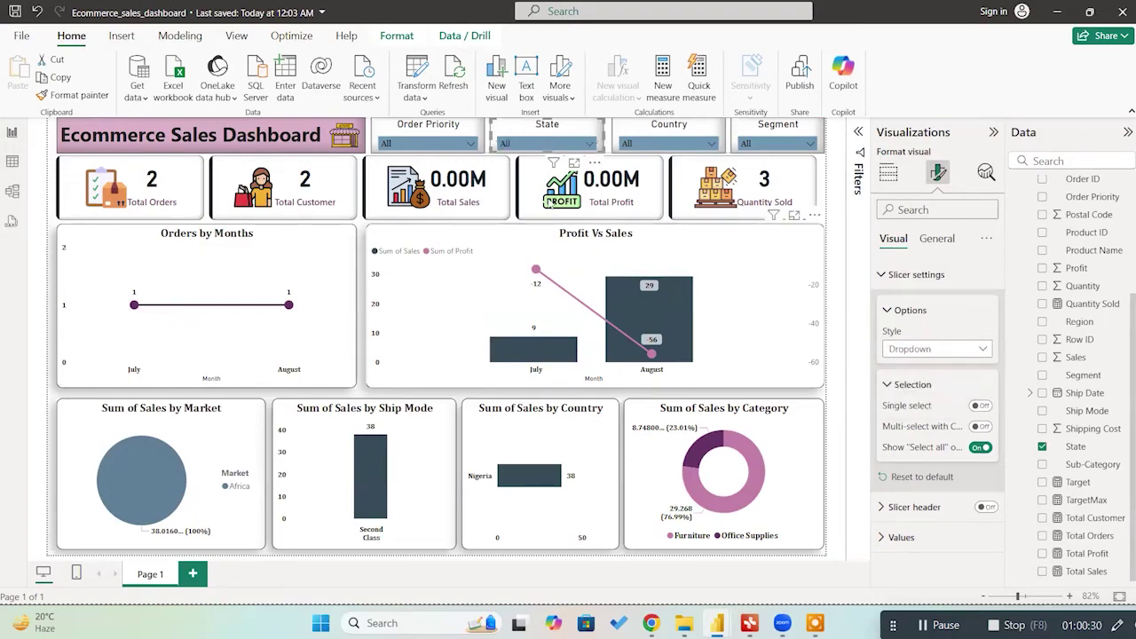
Step: Select Abia, Abruzzi, Abuja Capital Territory and Aceh together in the State slicer, and clear the selection
left_click(528, 144)
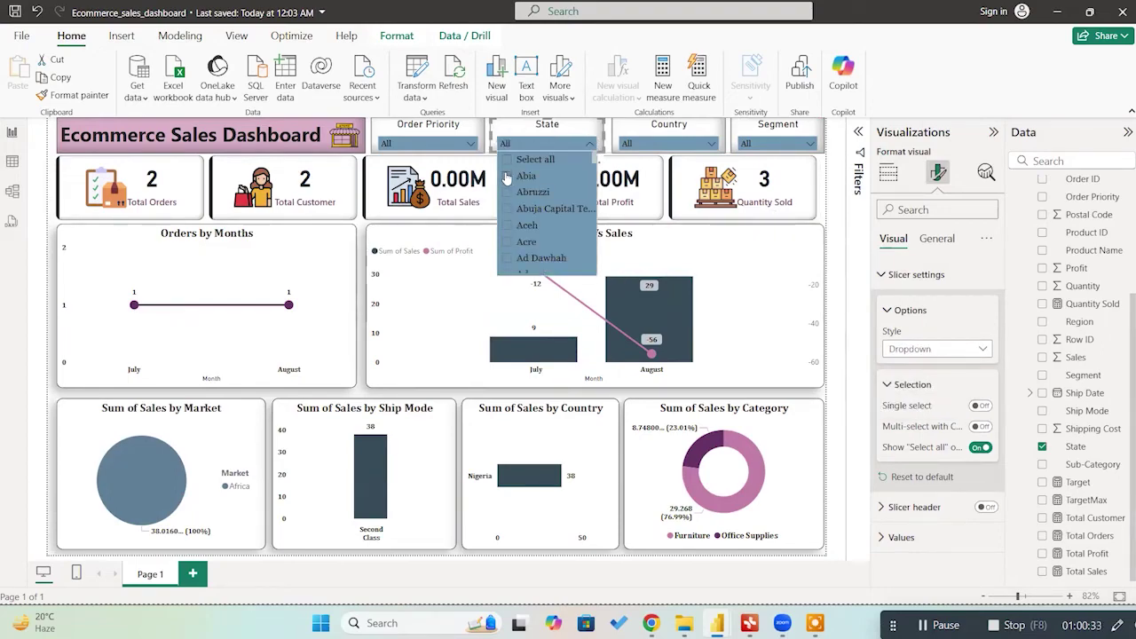
left_click(506, 176)
left_click(506, 192)
left_click(506, 209)
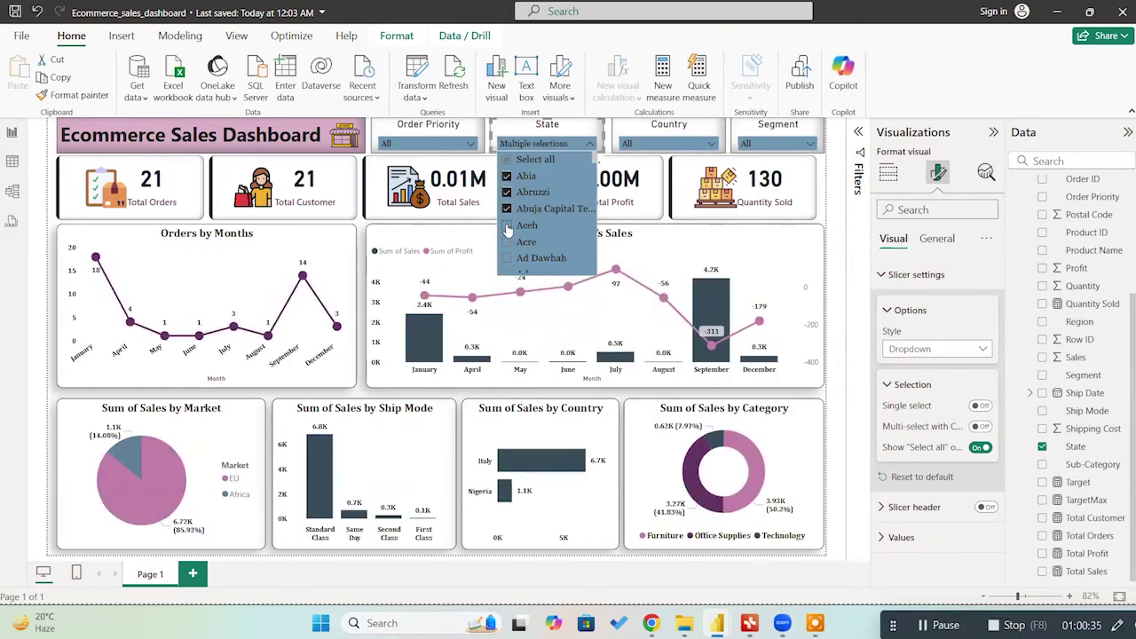
left_click(507, 226)
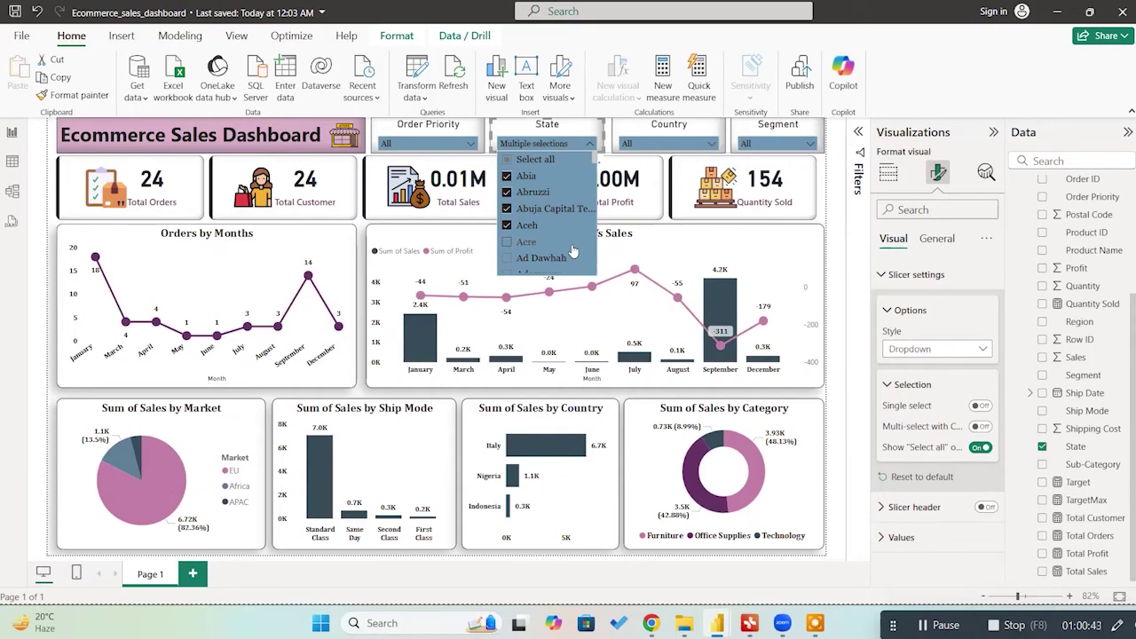
left_click(508, 161)
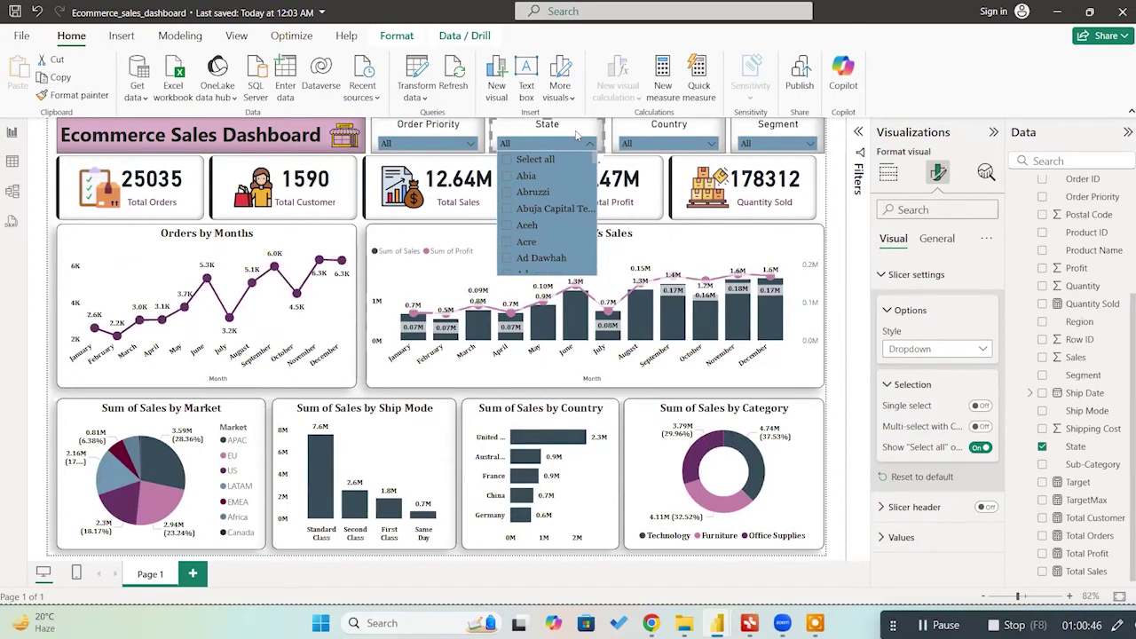
left_click(842, 328)
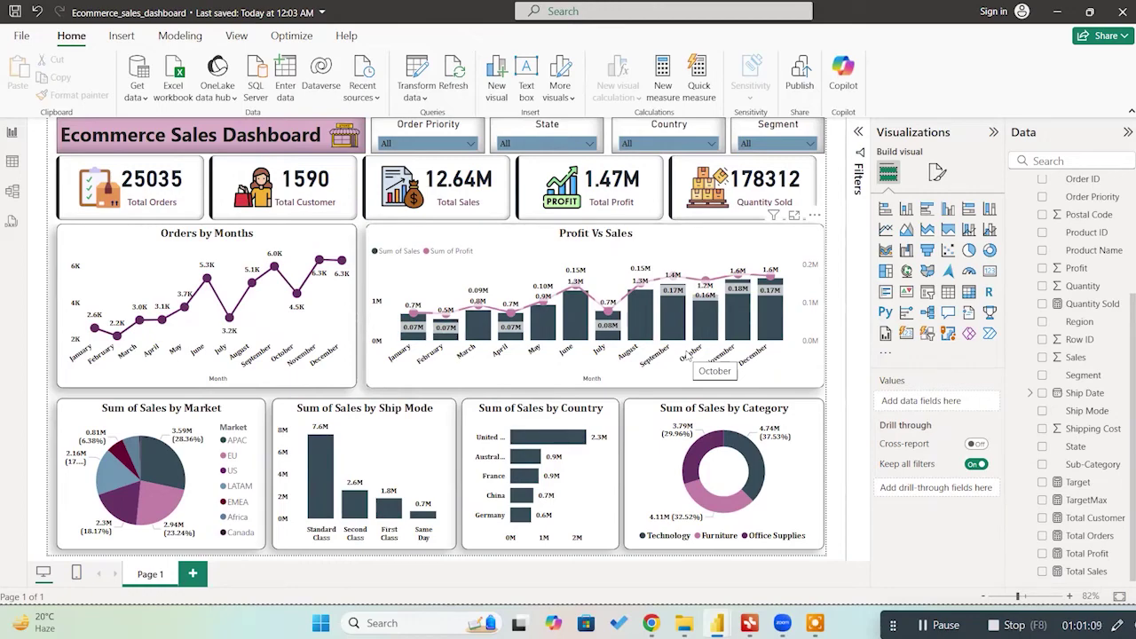
Step: Examine the formula of the Total Orders measure used in the KPI cards
left_click(815, 190)
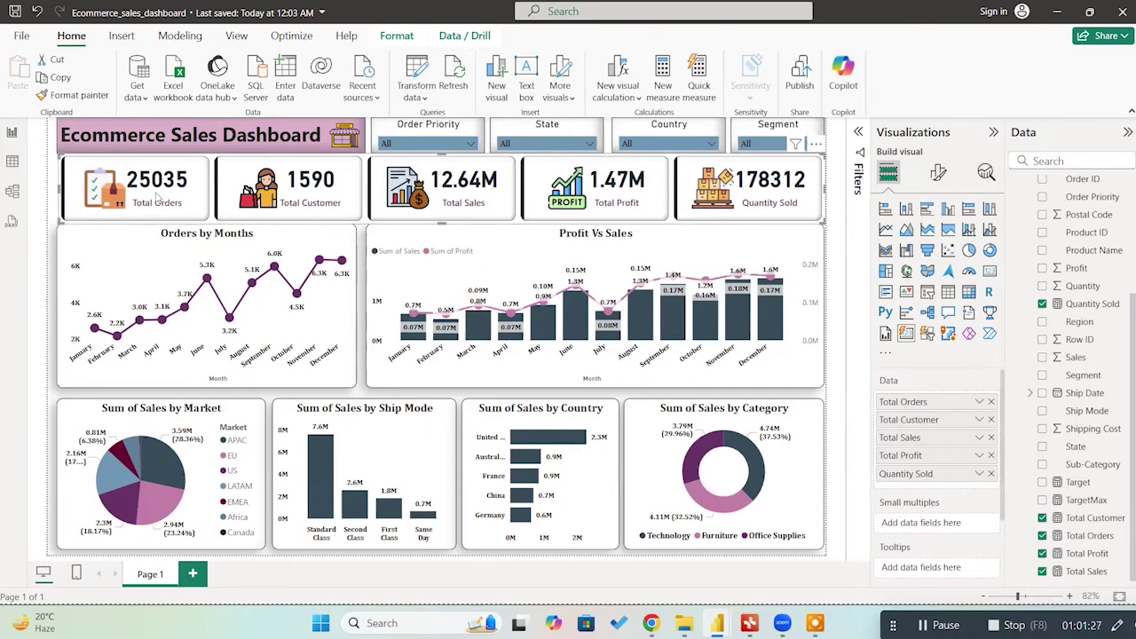
left_click(1089, 536)
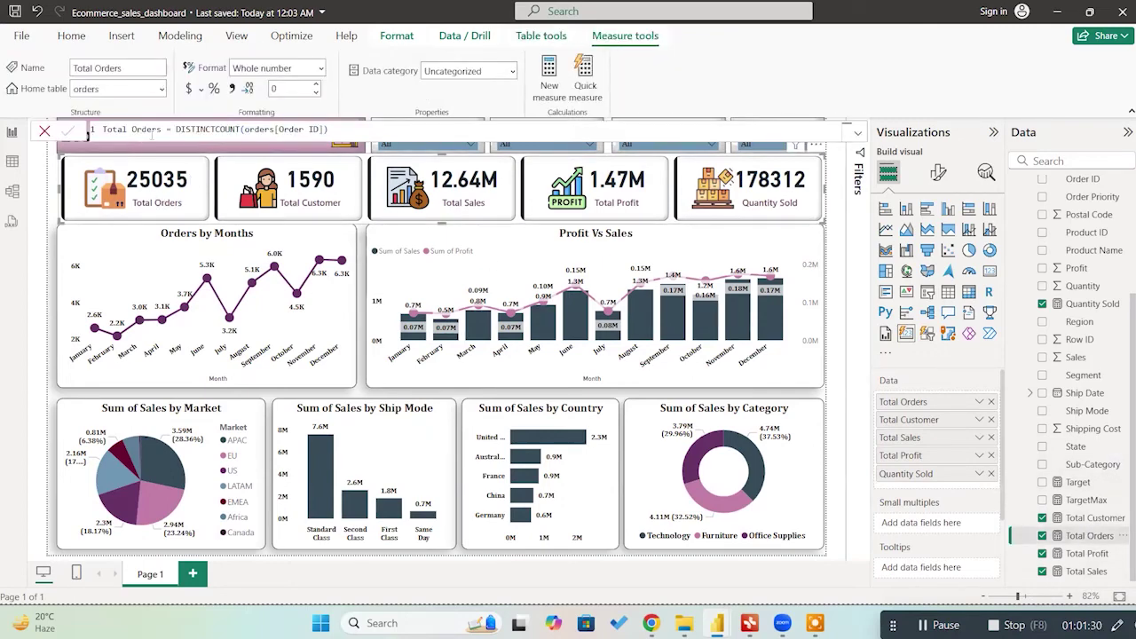
left_click(843, 308)
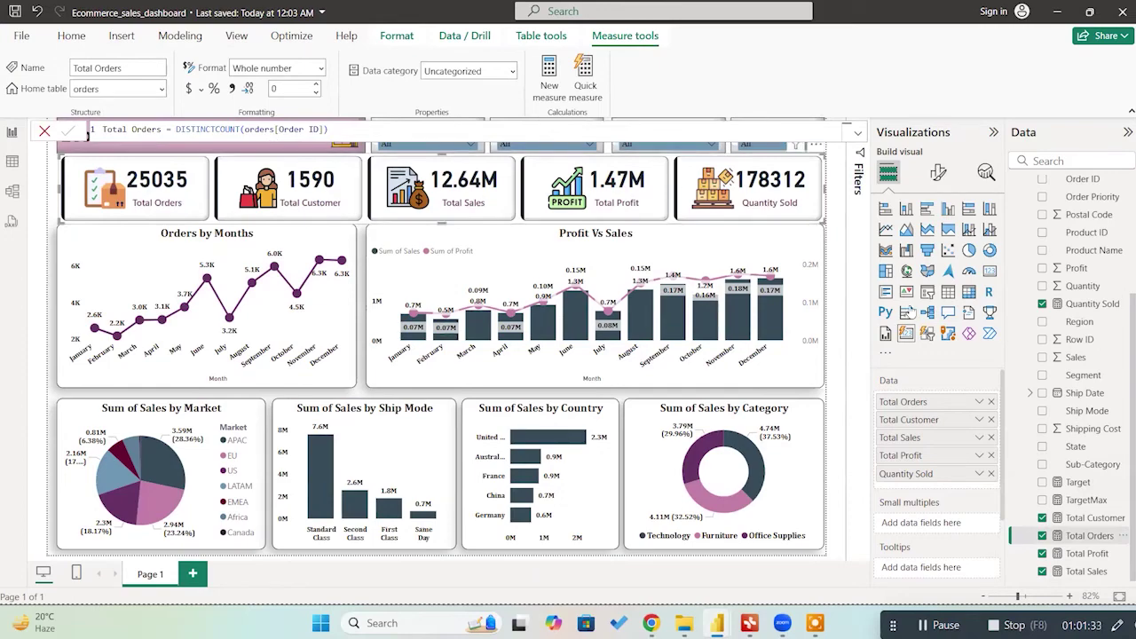
Step: Add a card visual with the Order ID field, summarized as Count (Distinct)
left_click(990, 272)
left_click(1066, 161)
type("ORDER")
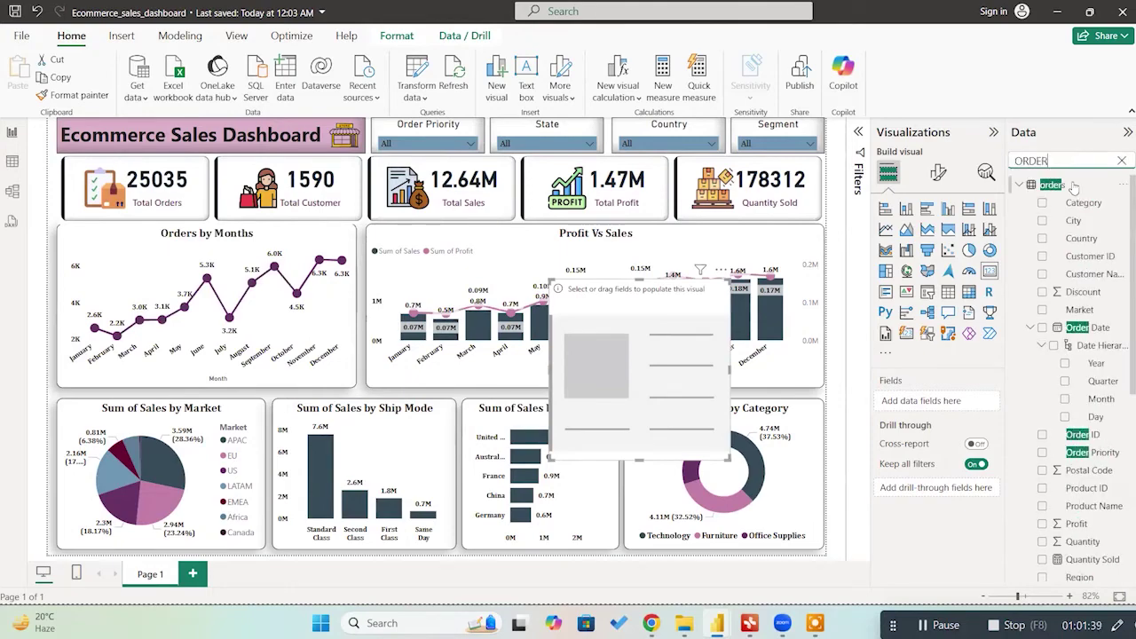
left_click_drag(1079, 435, 946, 404)
left_click(977, 403)
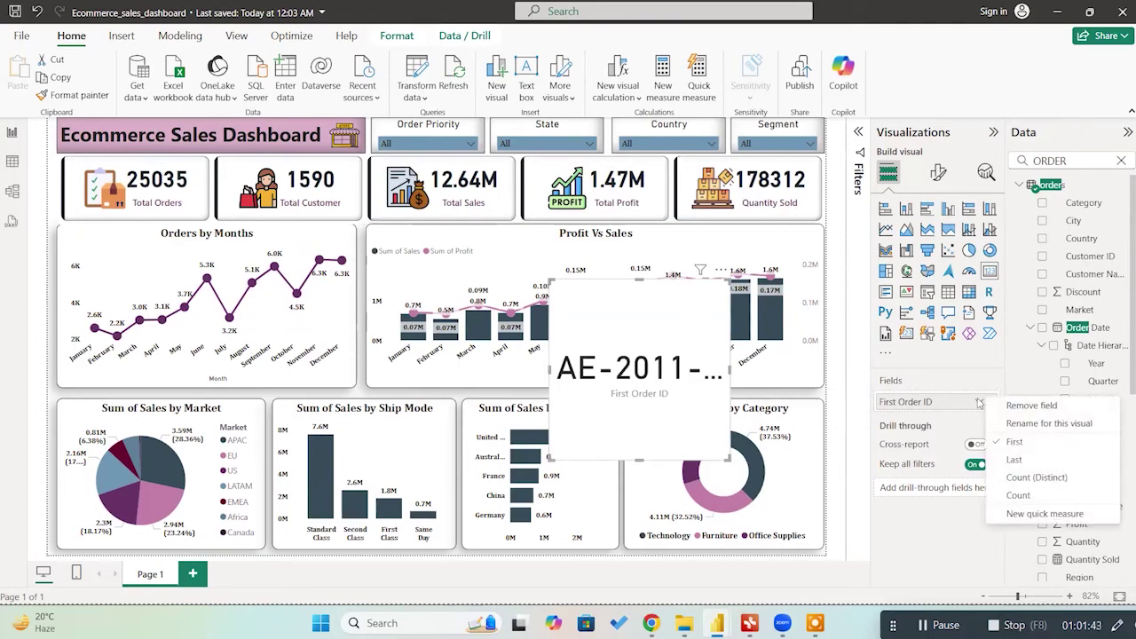
left_click(1025, 487)
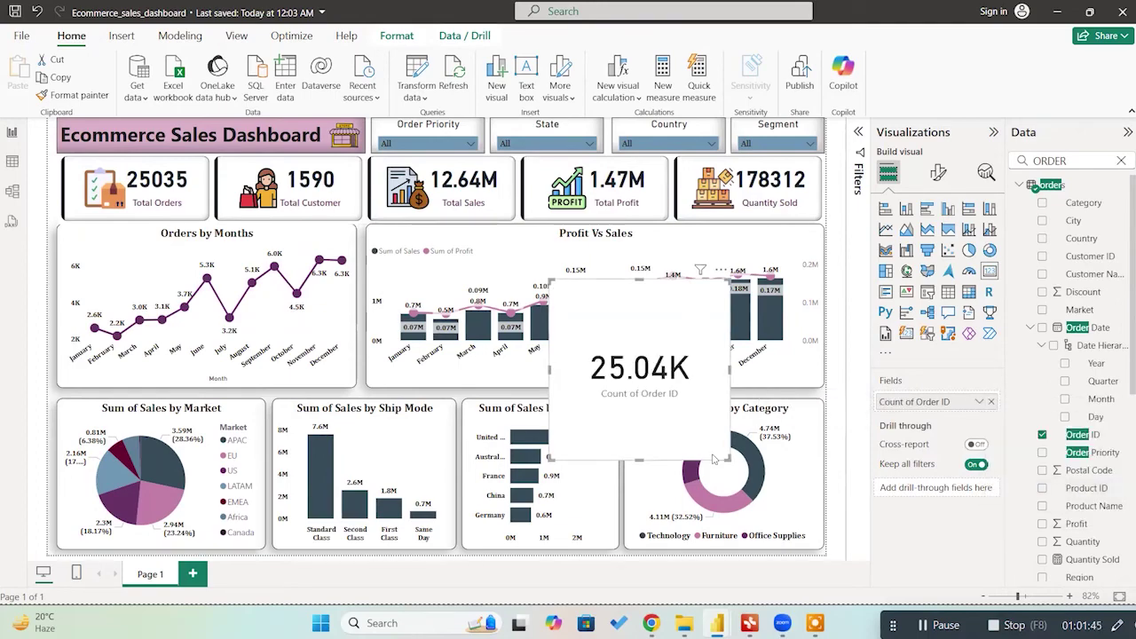
Step: Set the Order ID card's callout value display units to None and reposition the card over the Profit Vs Sales chart
left_click_drag(585, 376, 351, 342)
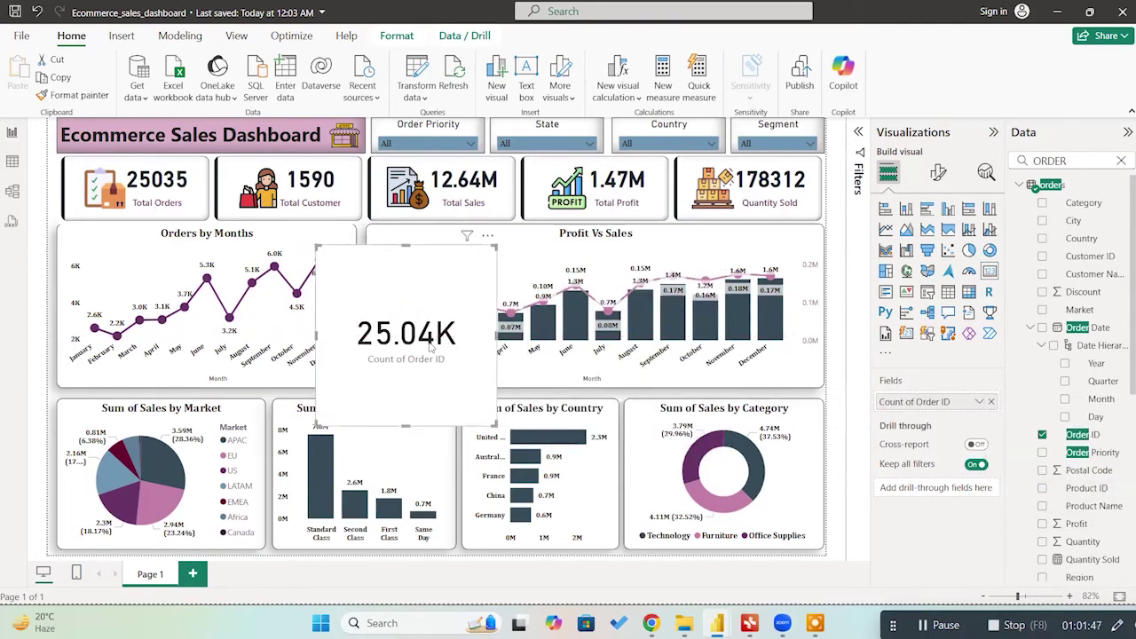
left_click(938, 172)
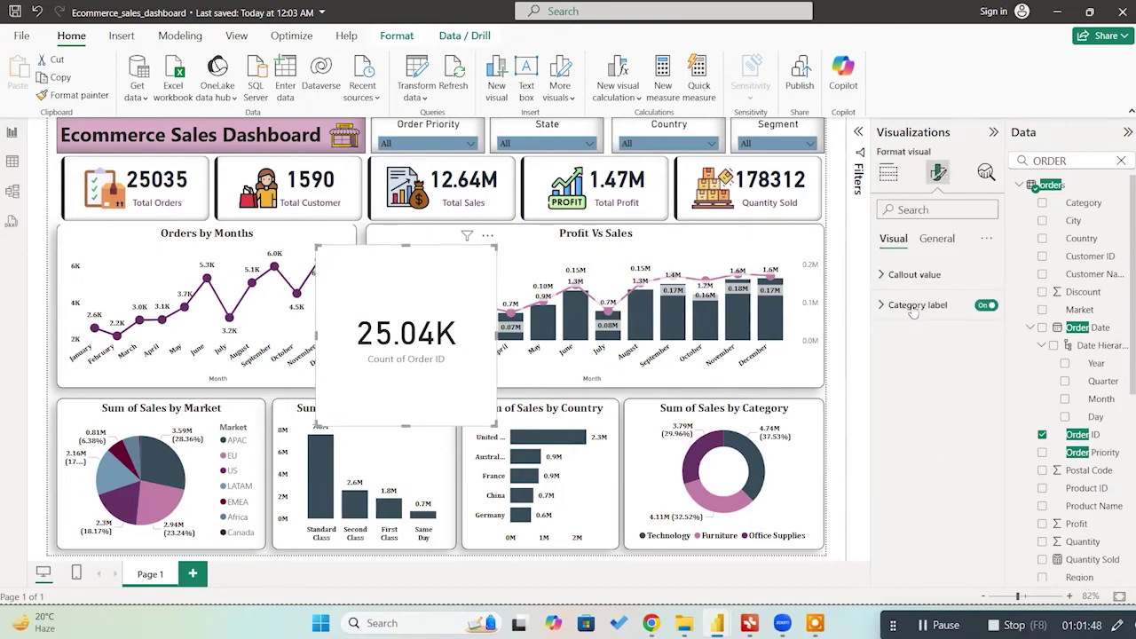
left_click(919, 275)
left_click(954, 426)
left_click(914, 451)
left_click_drag(357, 317, 253, 317)
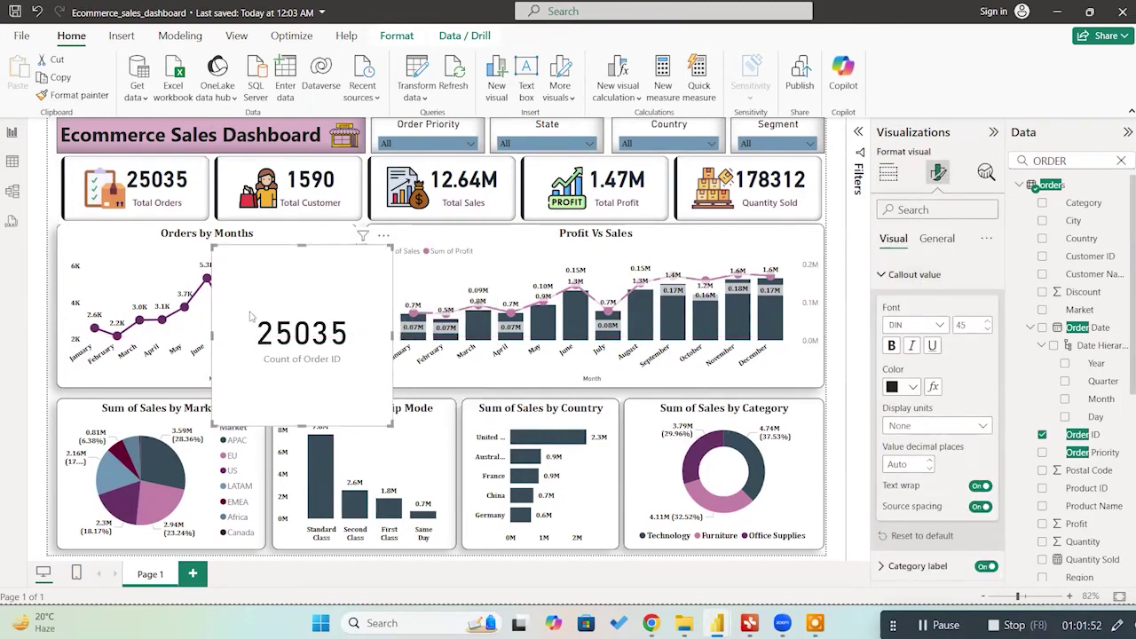
left_click(889, 178)
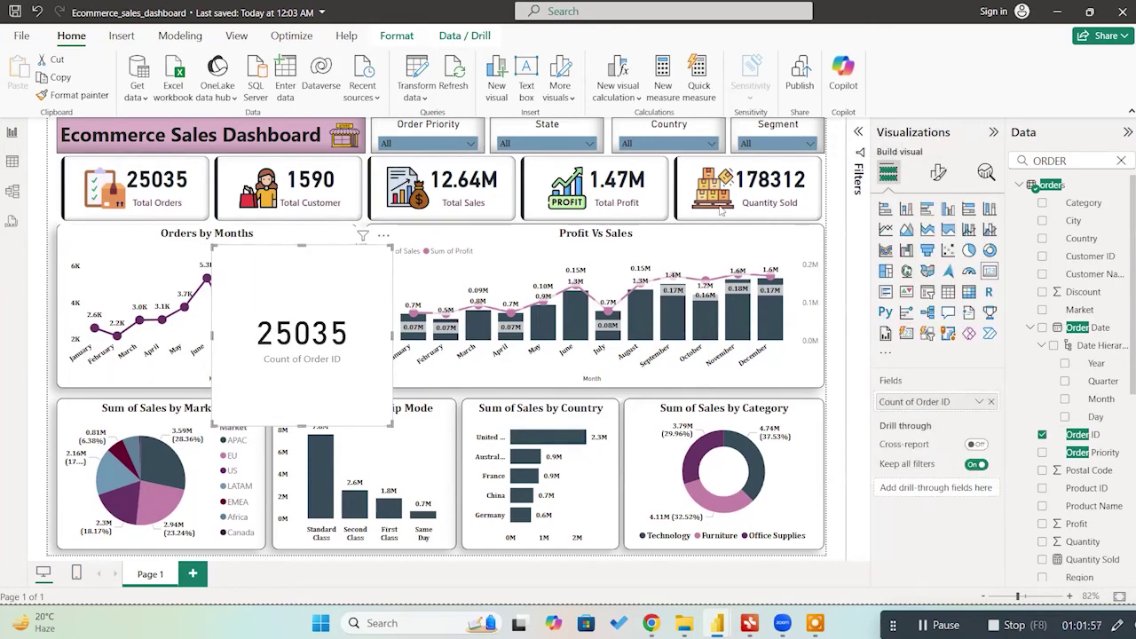
left_click_drag(321, 286, 586, 315)
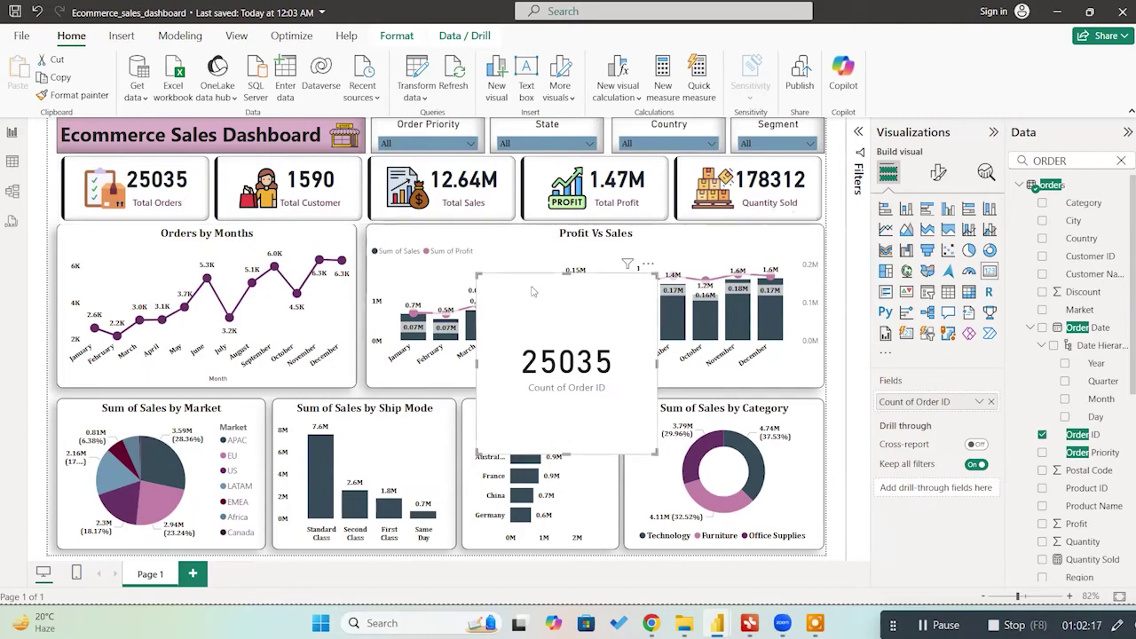
left_click_drag(592, 337, 487, 352)
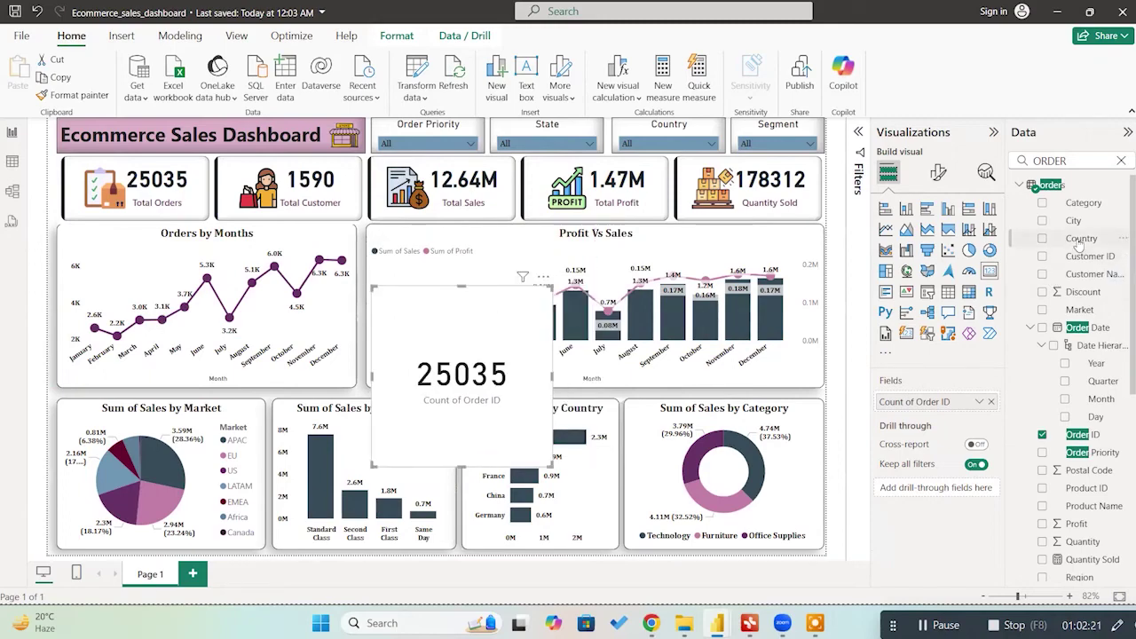
Step: Create a new measure in the orders table with the formula Percentage = [Total Customer]/[Total Orders]
left_click(1077, 254)
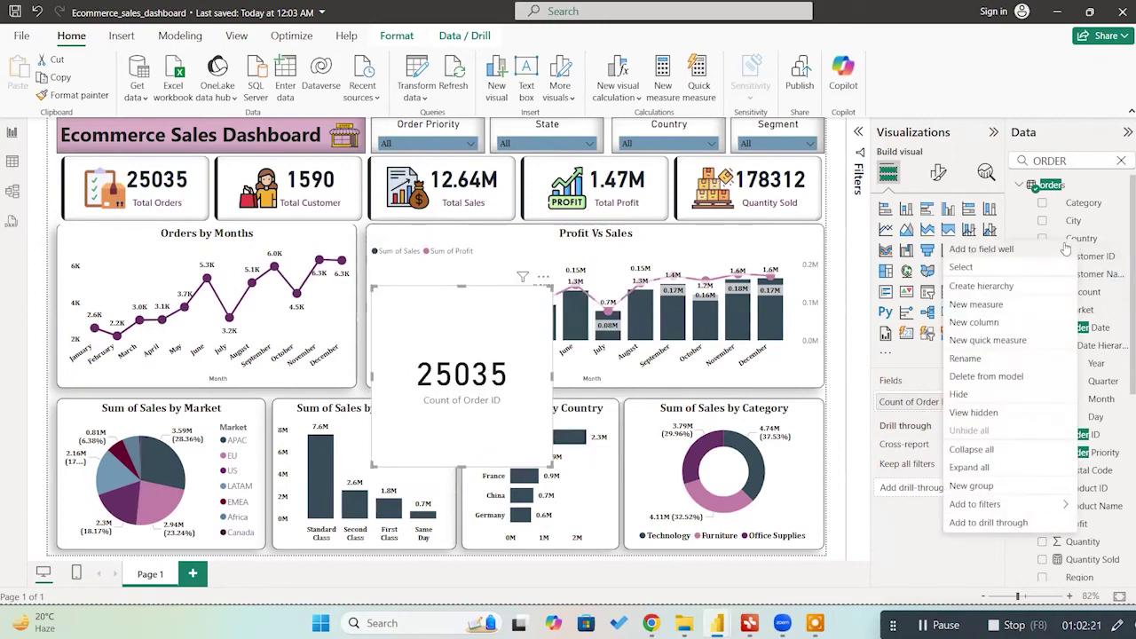
left_click(985, 310)
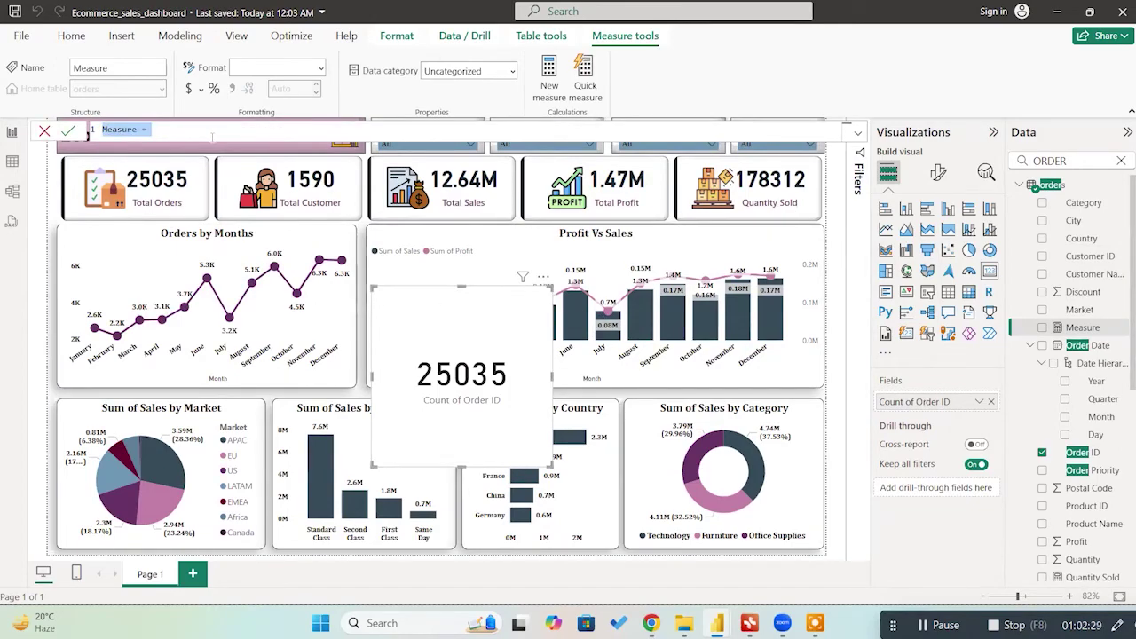
type("%")
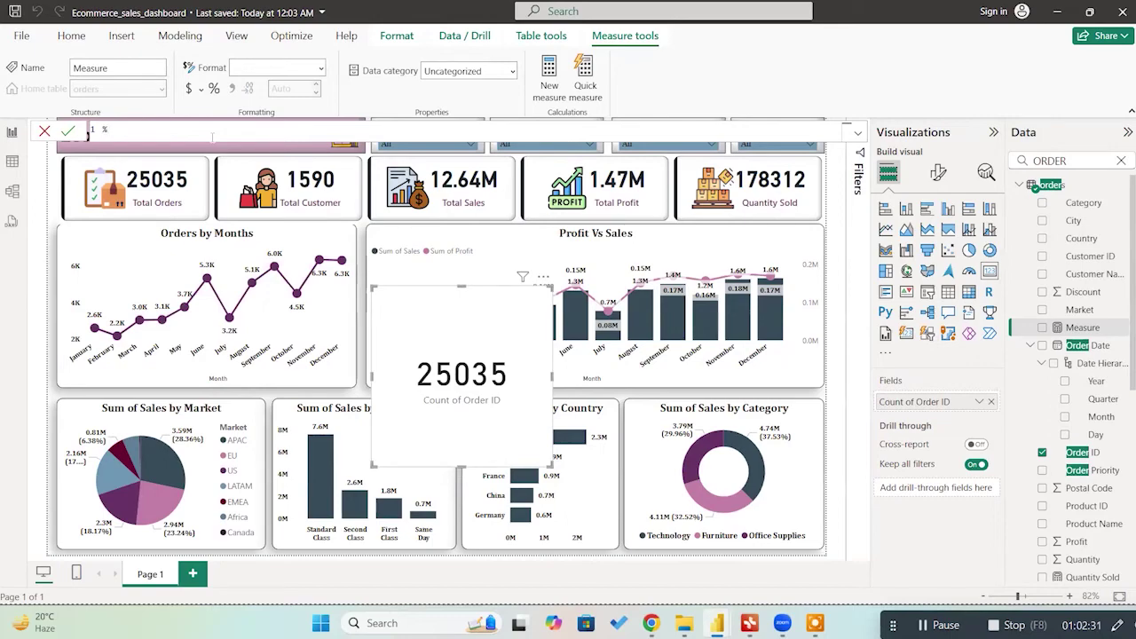
key("BackSpace")
type("PEF")
key("BackSpace")
type("R")
type("rcentage=")
type("total")
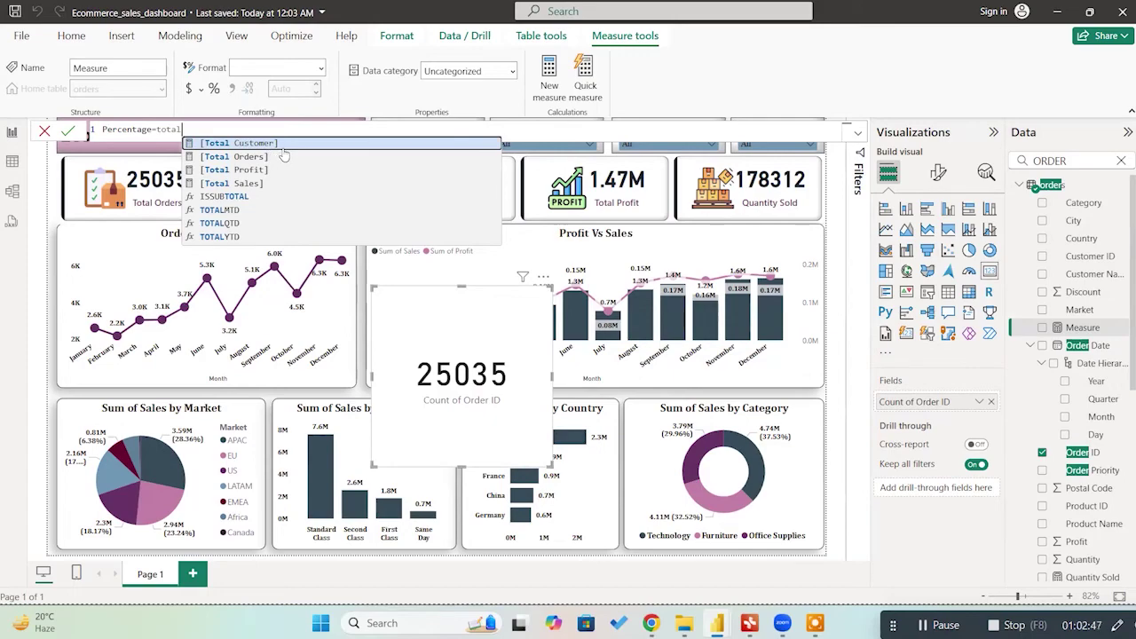
key("Tab")
type("/total")
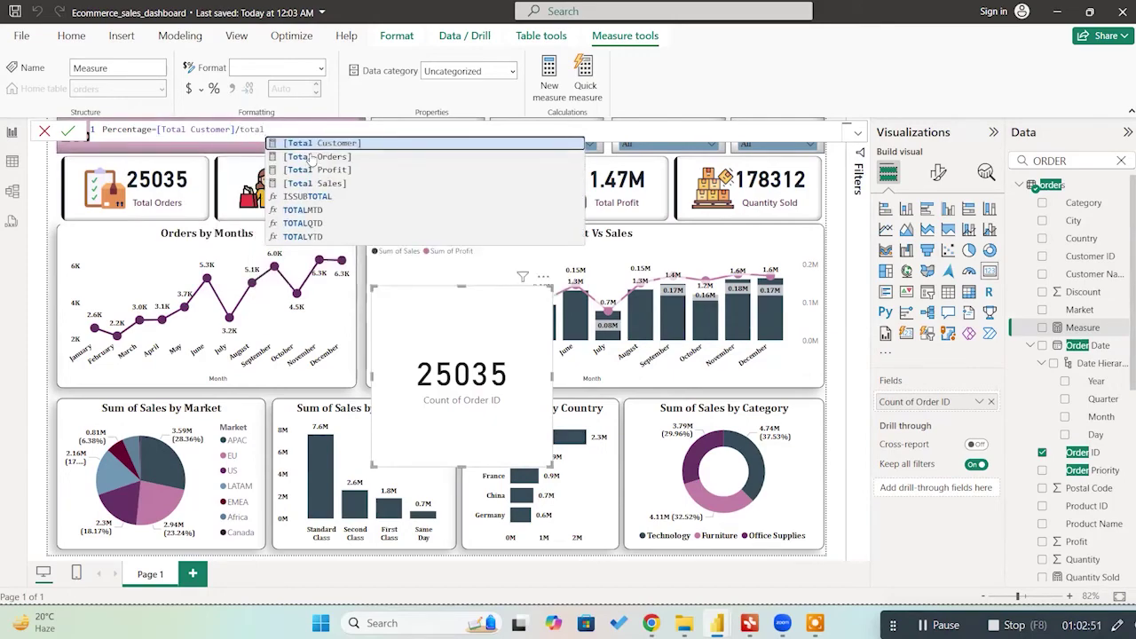
left_click(312, 158)
key("Return")
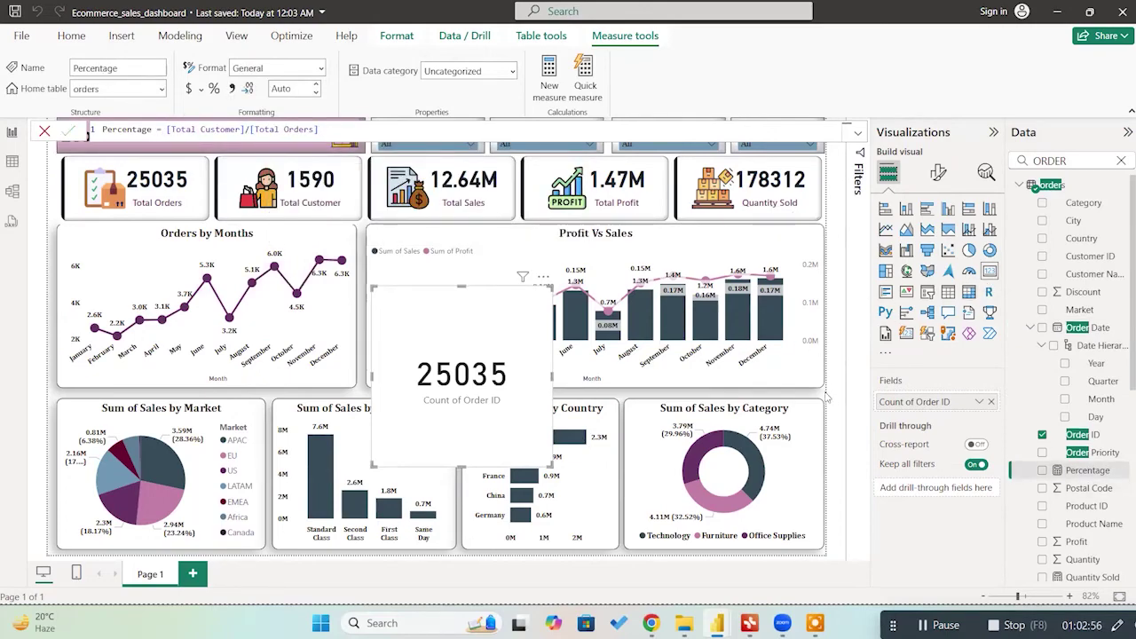
Step: Add a second card visual showing the Percentage measure, place it over the Orders by Months chart, and clear the field search
left_click(969, 313)
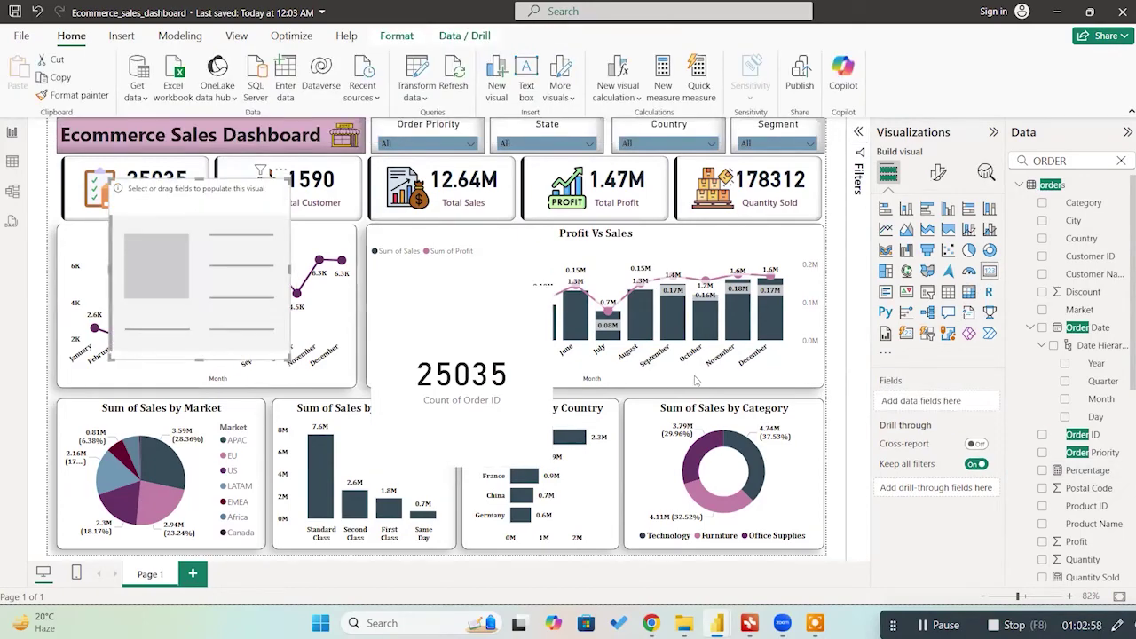
double_click(1032, 160)
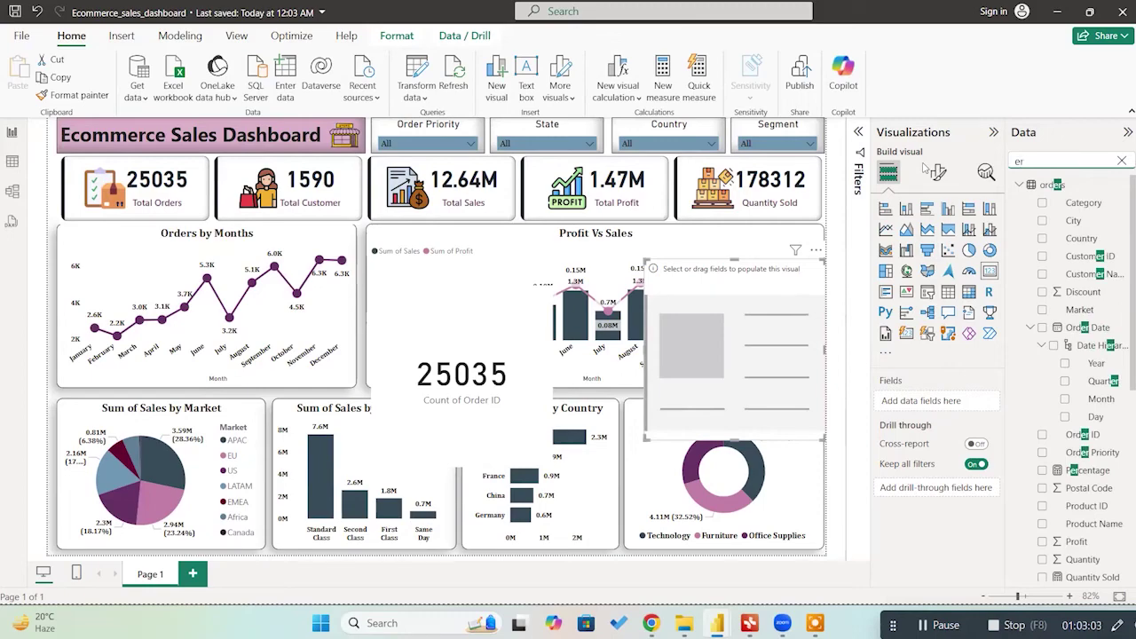
type("p")
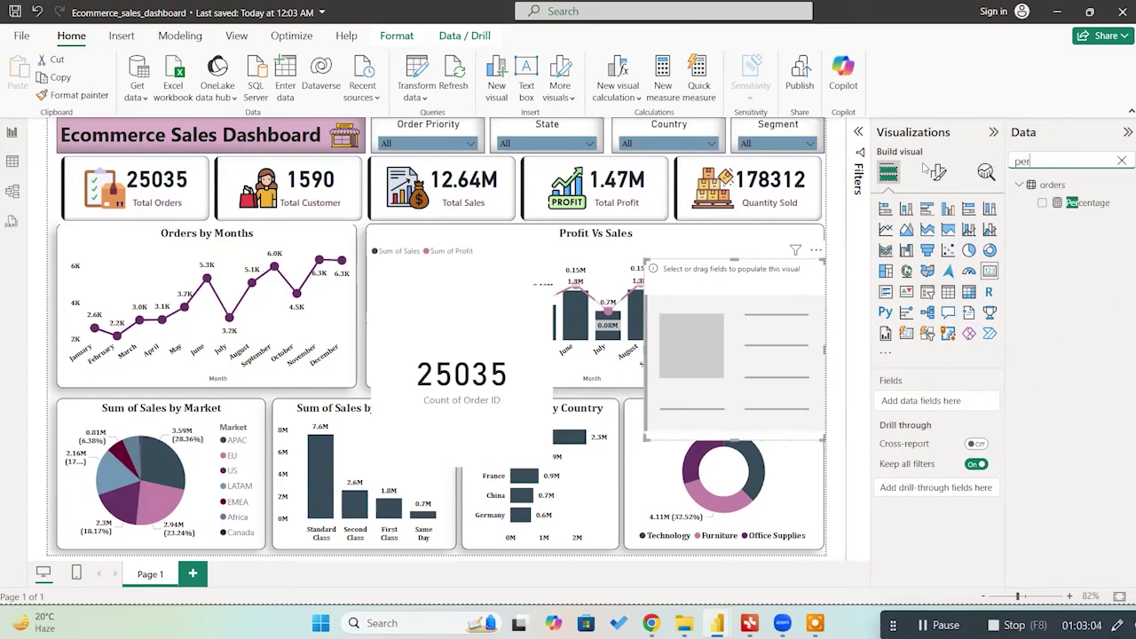
left_click(1066, 204)
left_click_drag(768, 327, 284, 313)
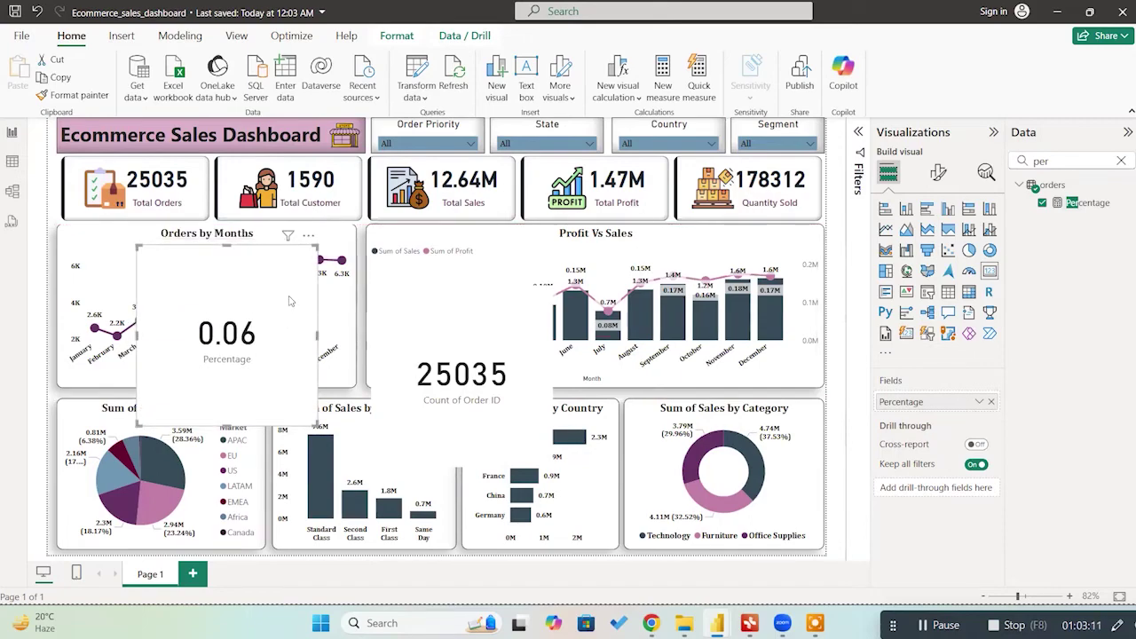
left_click_drag(283, 300, 271, 281)
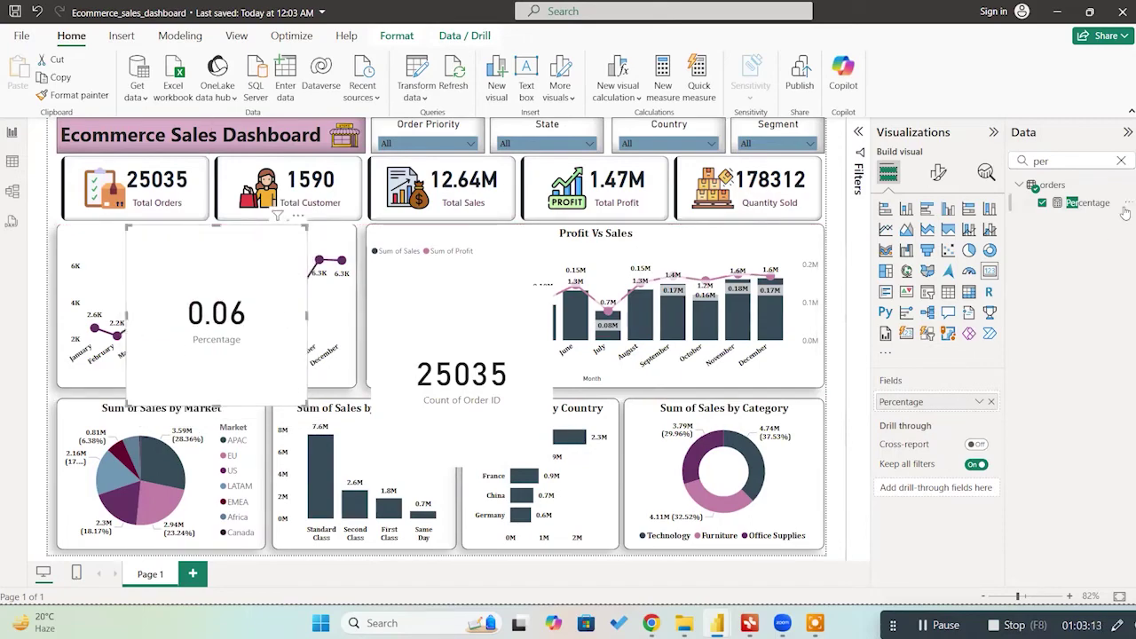
left_click(1122, 161)
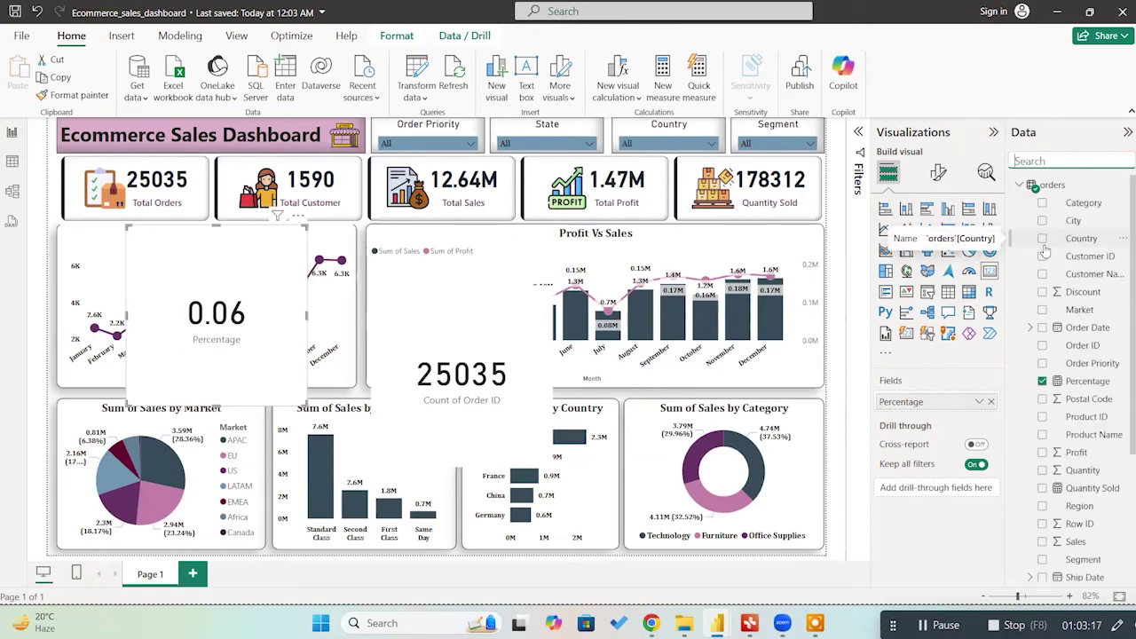
Step: Shrink the Order ID card over the lower part of the Profit Vs Sales chart and check its field's summarization options
left_click_drag(454, 328, 658, 278)
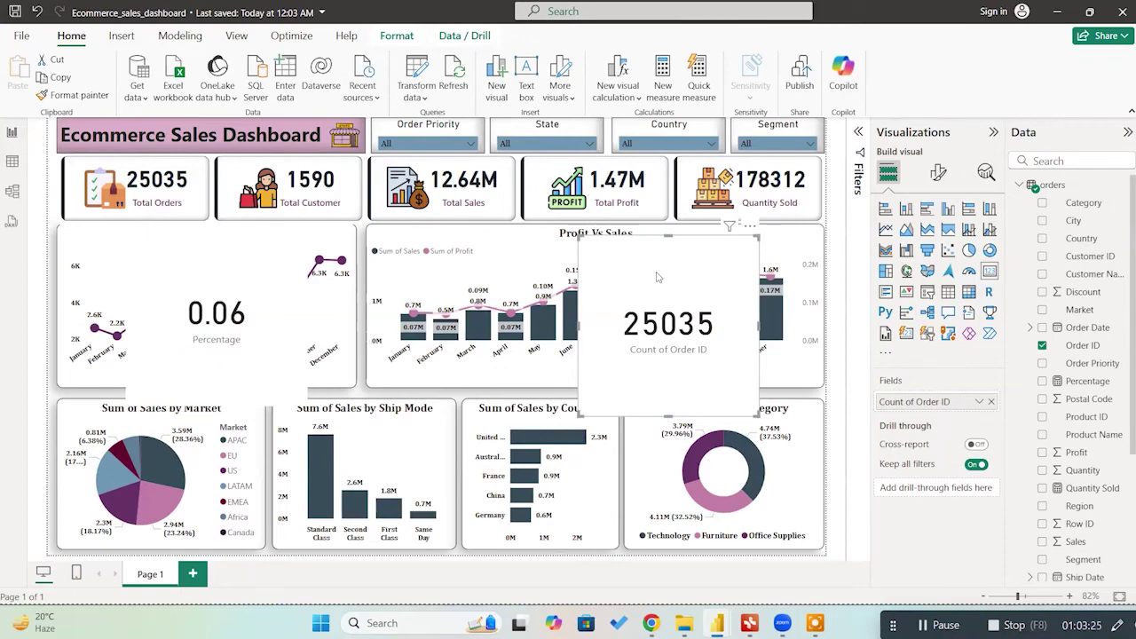
left_click_drag(657, 285, 618, 313)
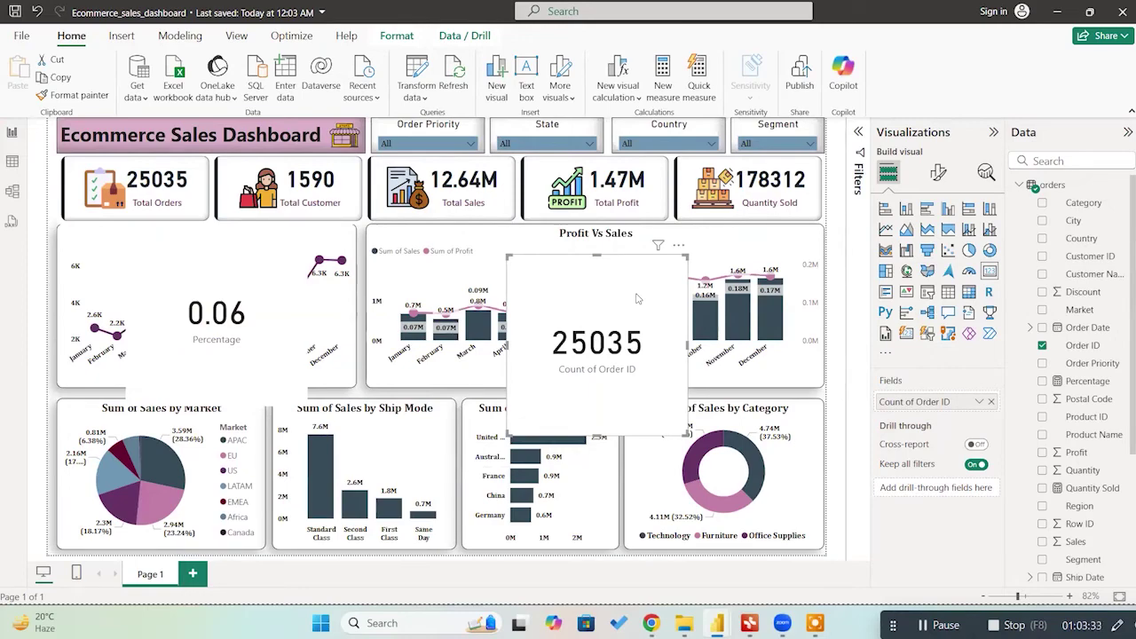
left_click_drag(636, 298, 733, 299)
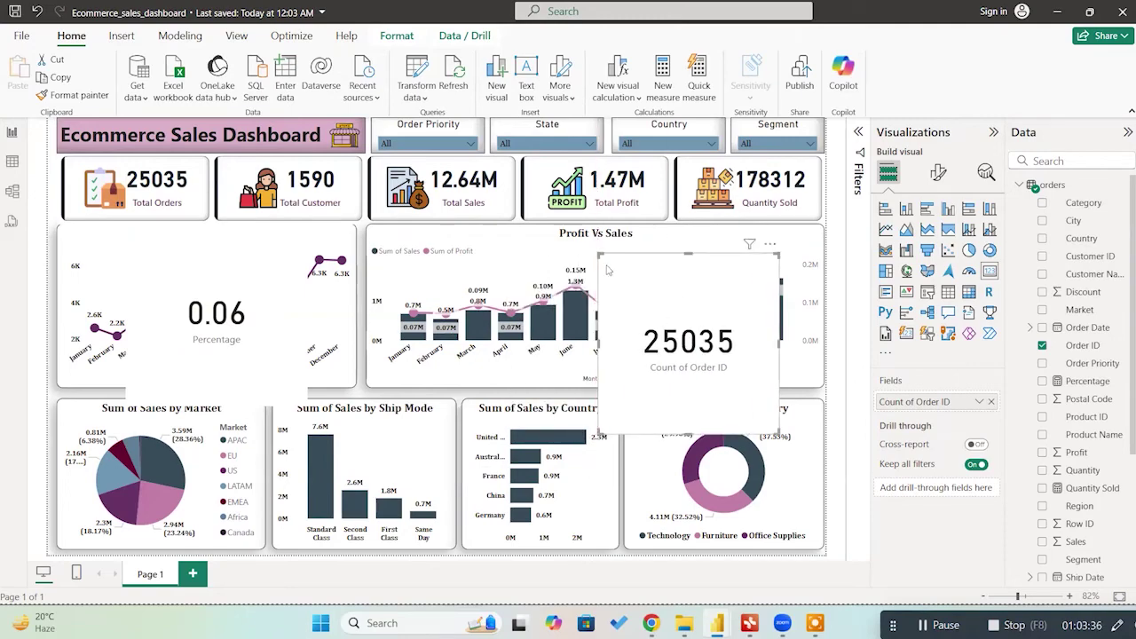
left_click_drag(599, 254, 670, 338)
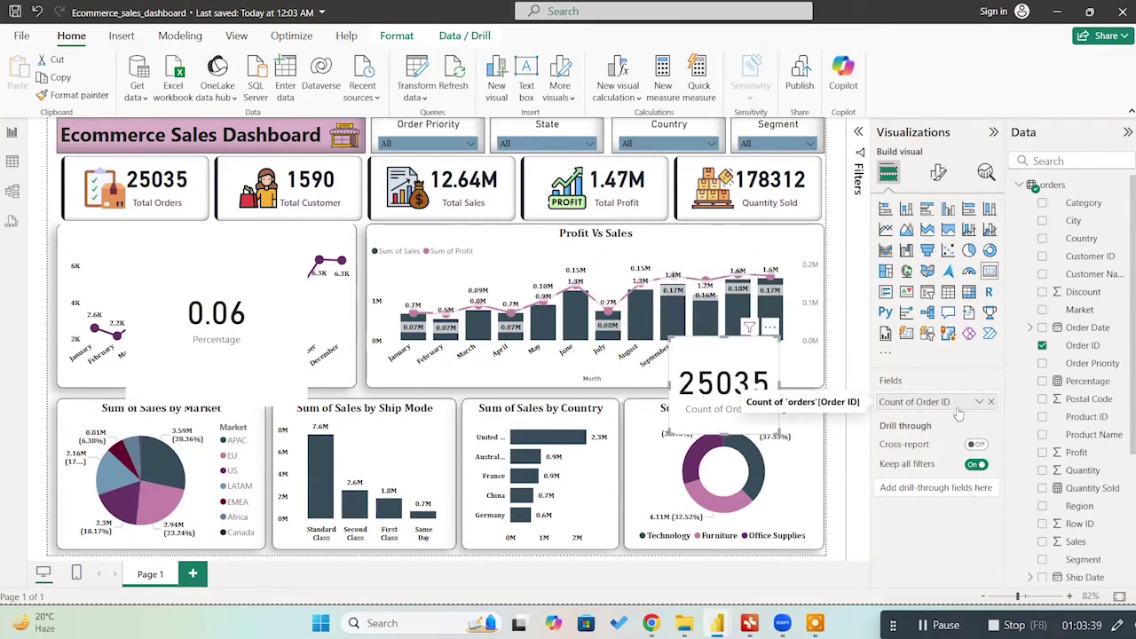
left_click(978, 403)
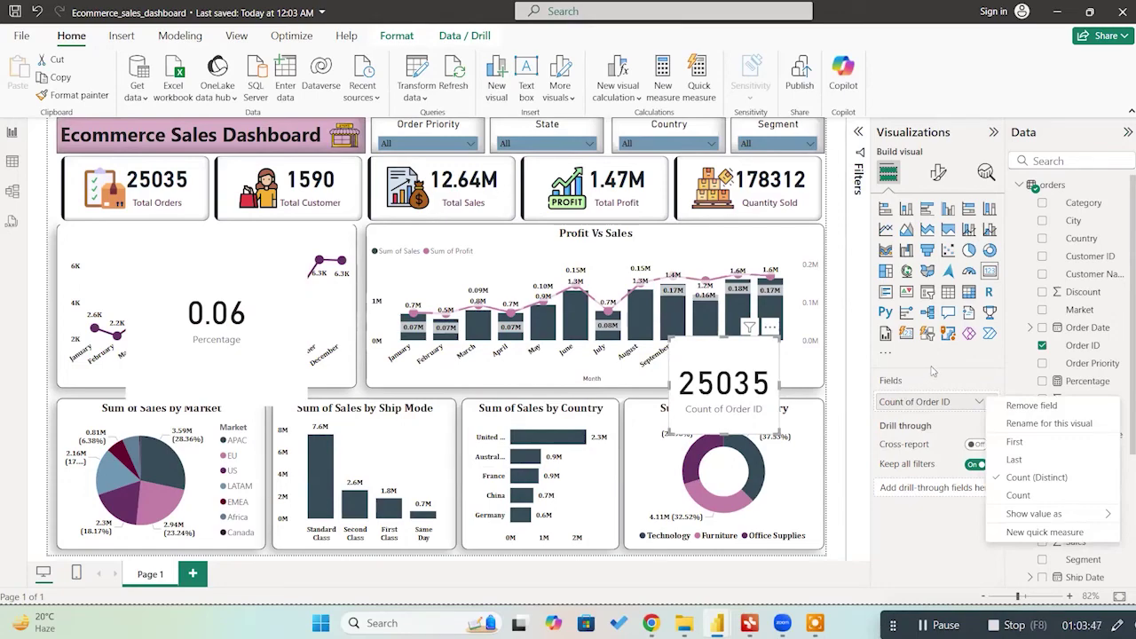
left_click(918, 390)
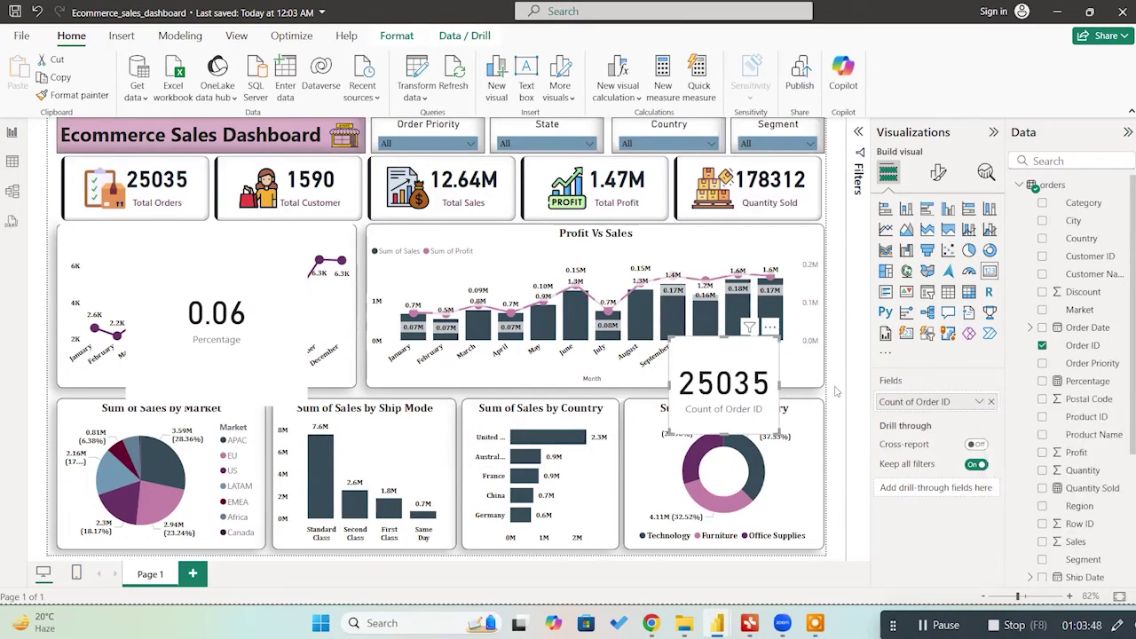
Step: Move the Order ID card up within the Profit Vs Sales chart and the Percentage card up over the Total Customer card
left_click_drag(729, 369, 523, 222)
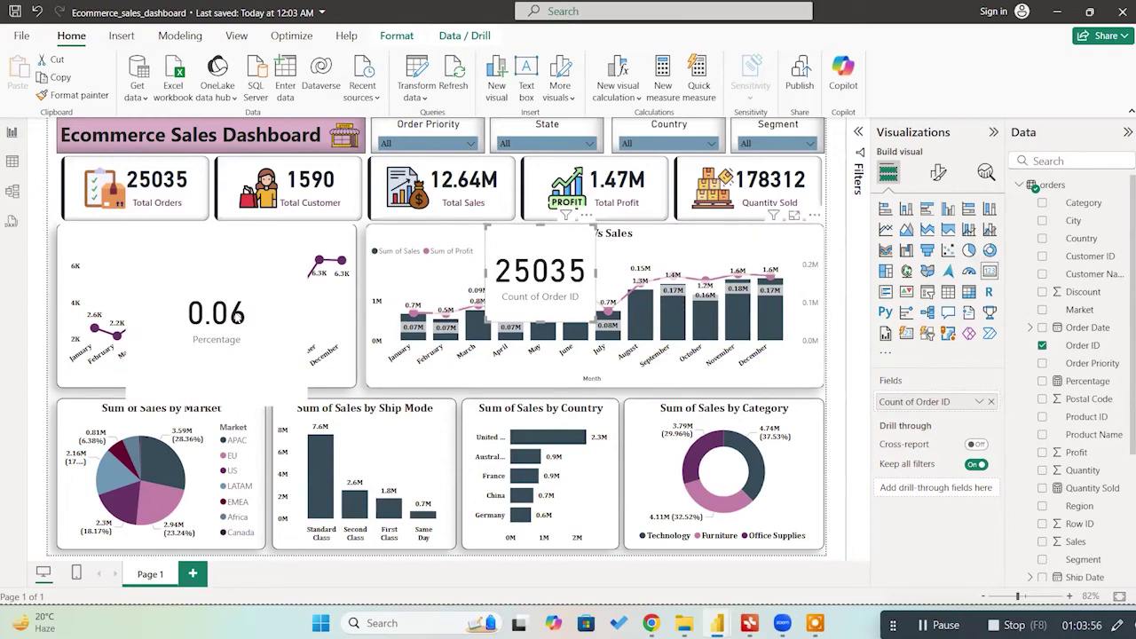
left_click_drag(266, 267, 369, 197)
left_click(568, 267)
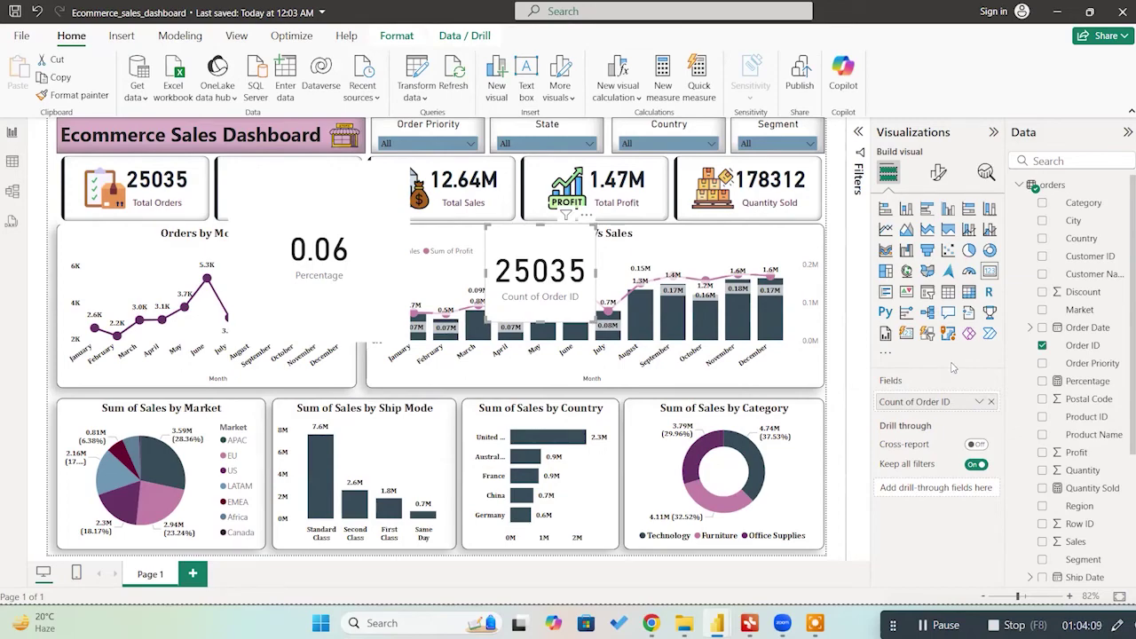
Step: Open Copilot, dismiss its email sign-in dialog, and close Copilot again
left_click(843, 76)
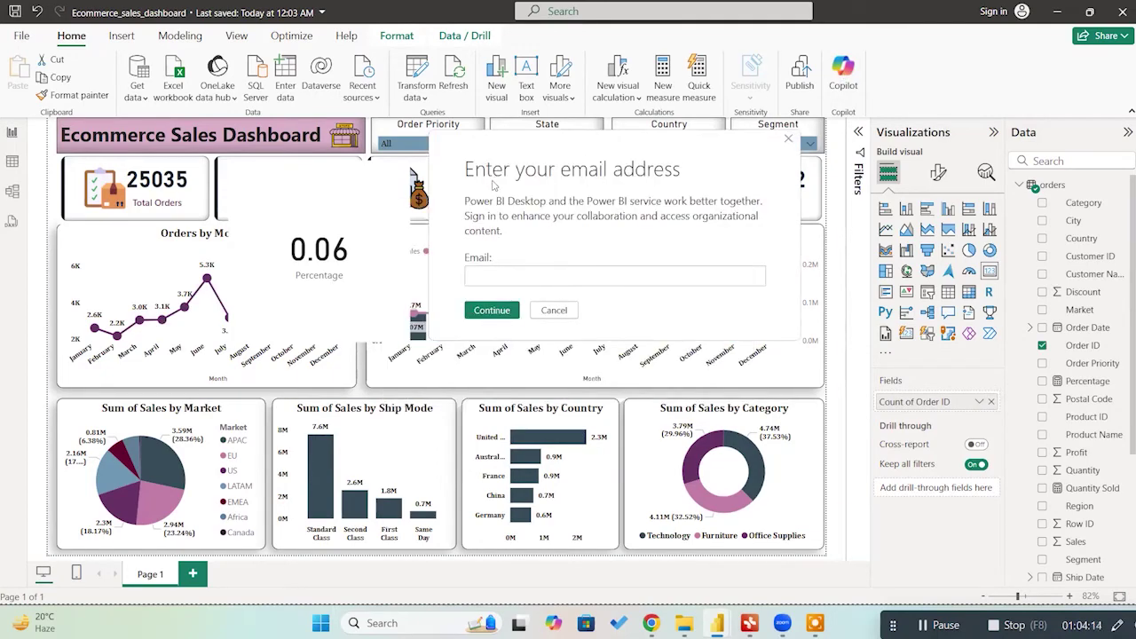
left_click(788, 143)
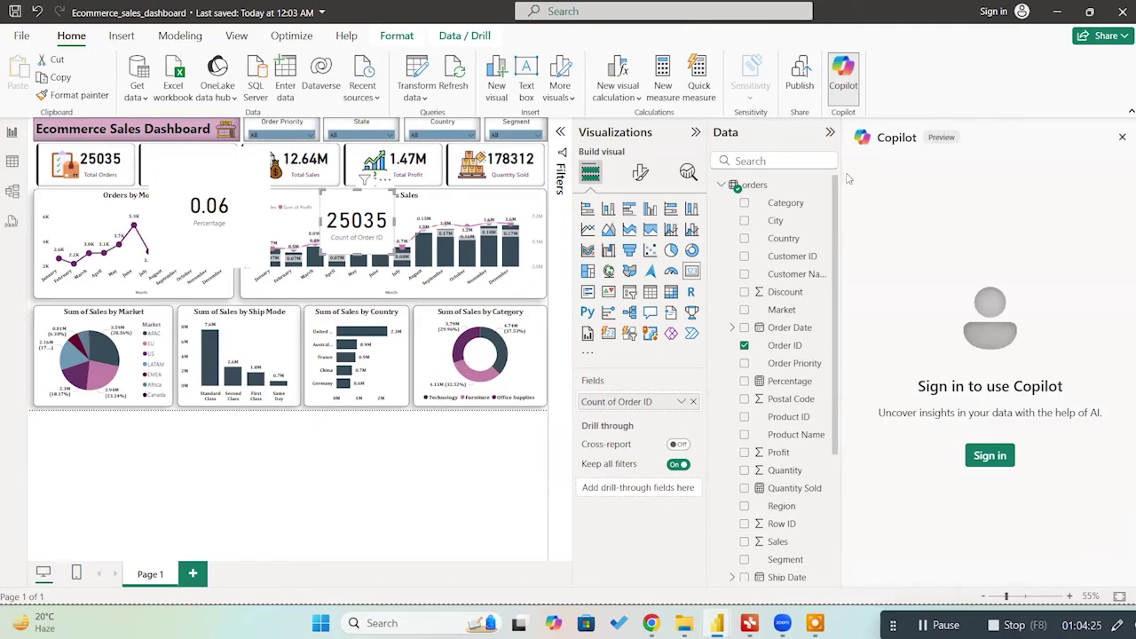
left_click(1122, 137)
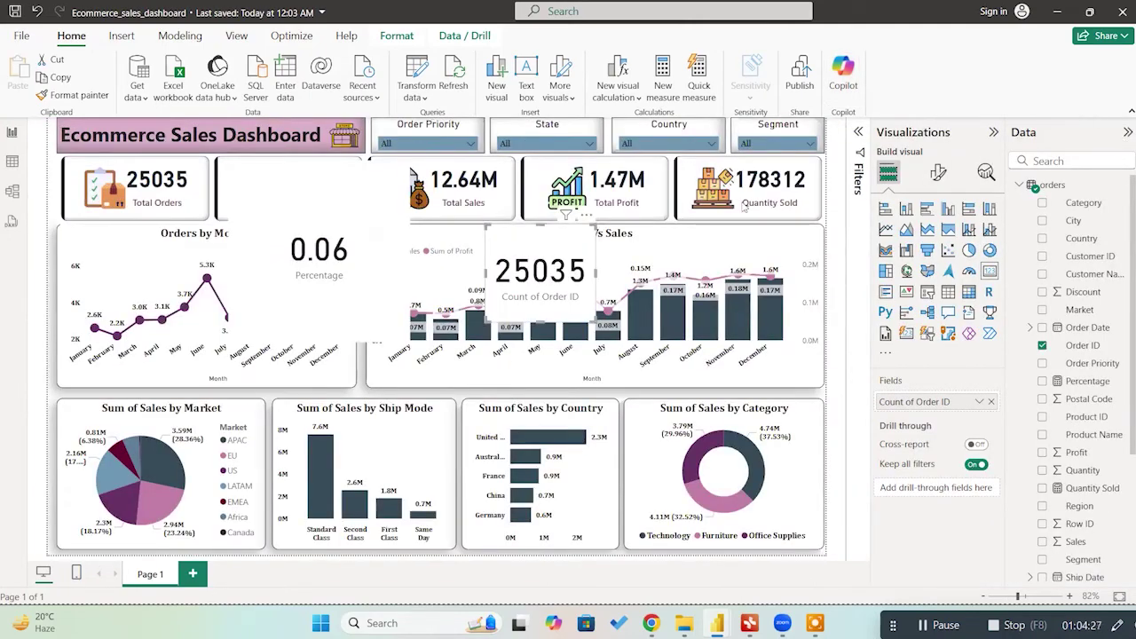
Step: Examine the formula of the Total Customer measure in the orders table
left_click(435, 138)
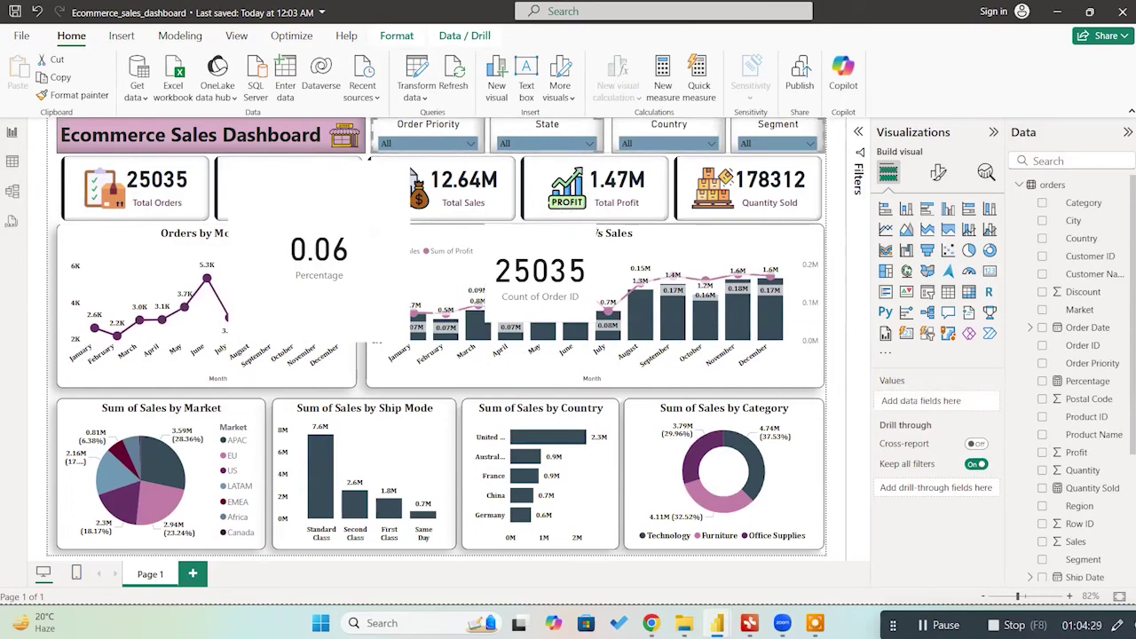
scroll(1050, 445, "down", 3)
left_click(1078, 484)
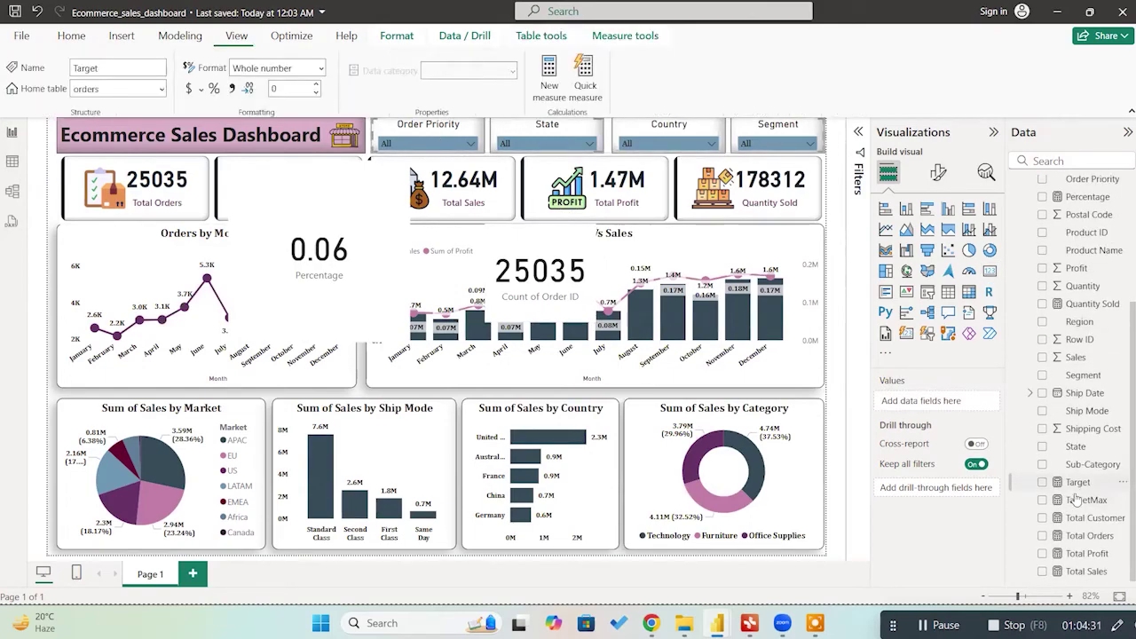
left_click(1084, 518)
left_click_drag(353, 129, 102, 130)
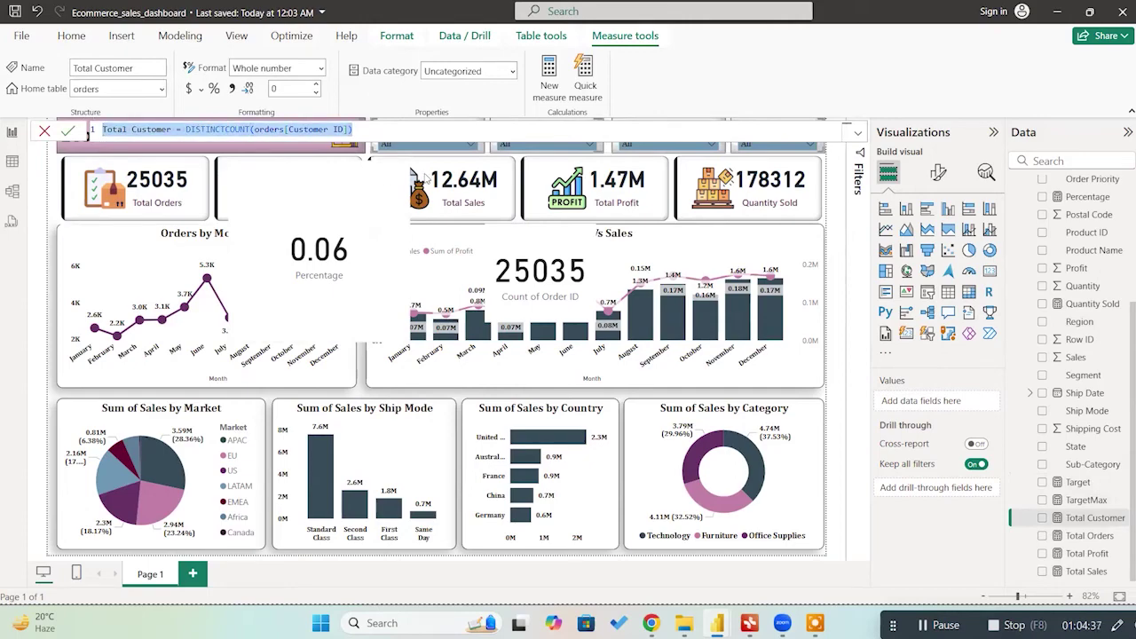
left_click(67, 40)
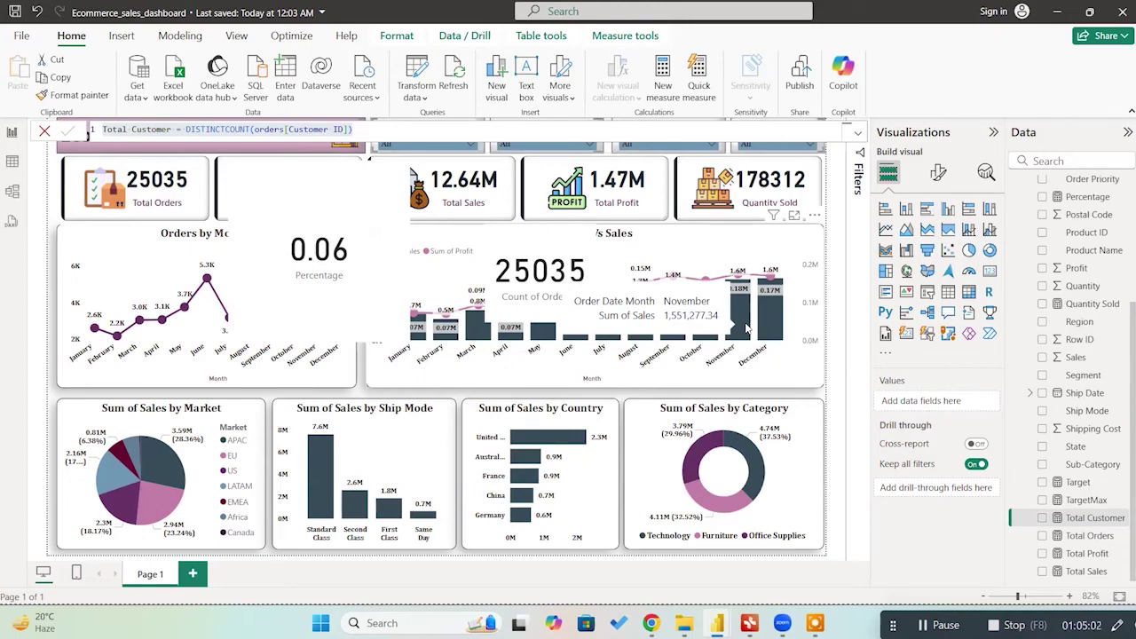
Step: Remove the Percentage card and the Order ID count card from the dashboard
left_click(371, 211)
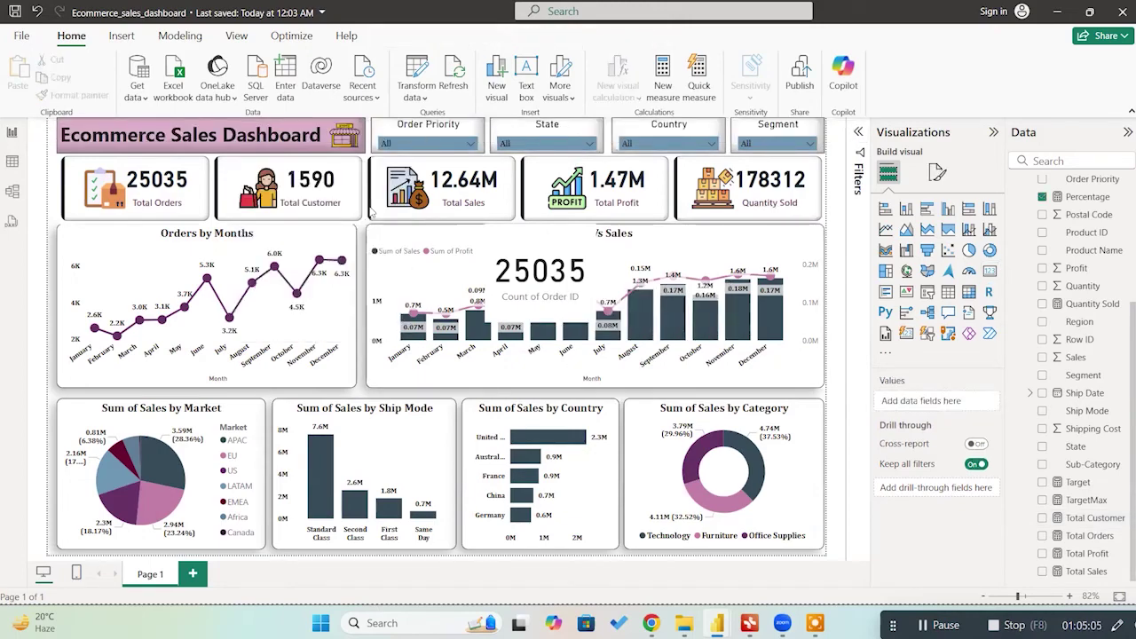
left_click(508, 254)
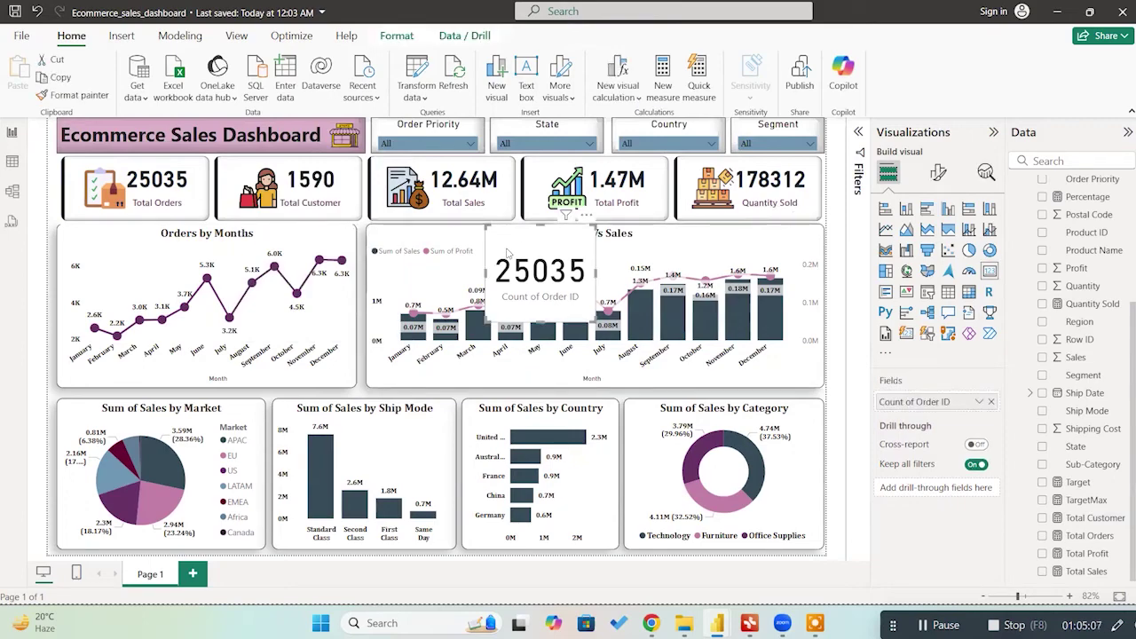
key("Delete")
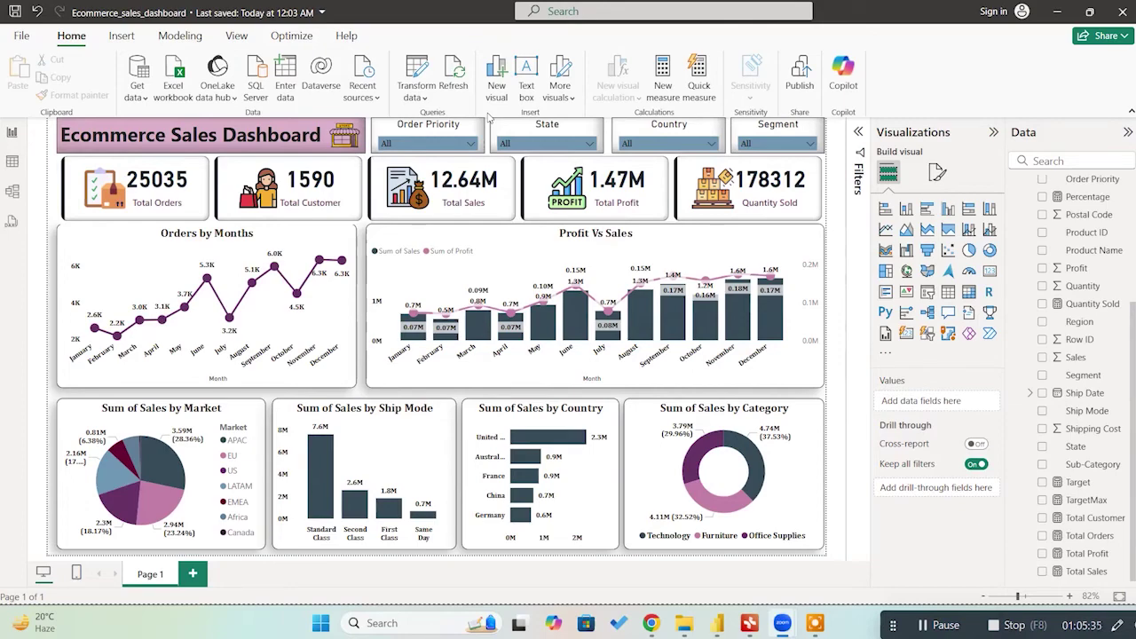
Step: Switch to Xmind and review the Data Analyst Workshop mind map, including its KPI, Insights and Power BI branches
left_click(750, 624)
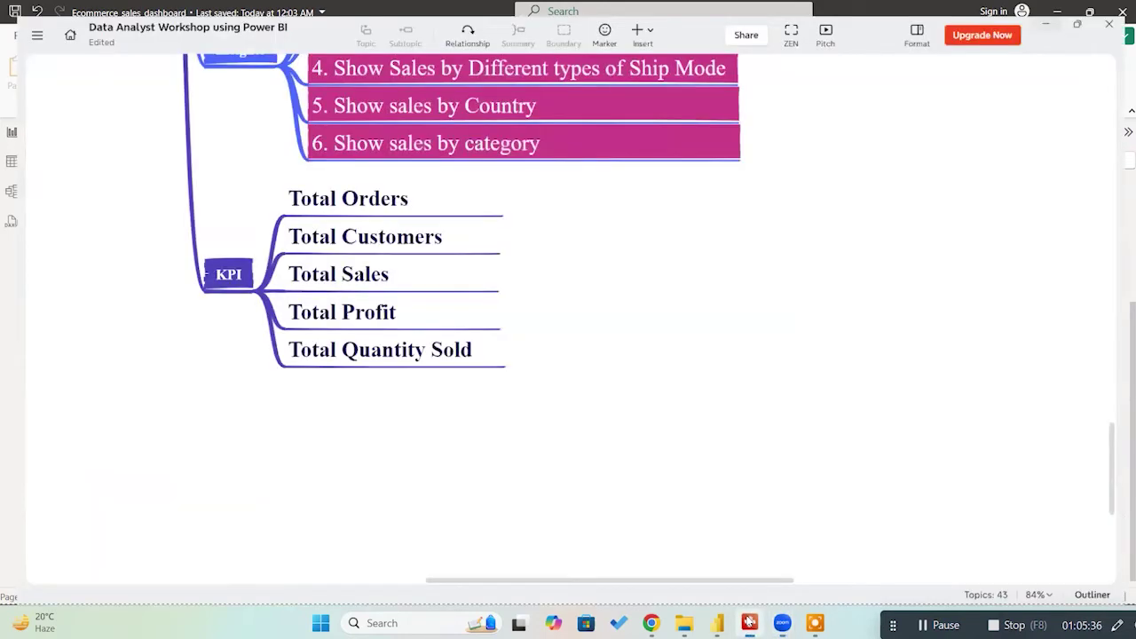
scroll(791, 132, "down", 1)
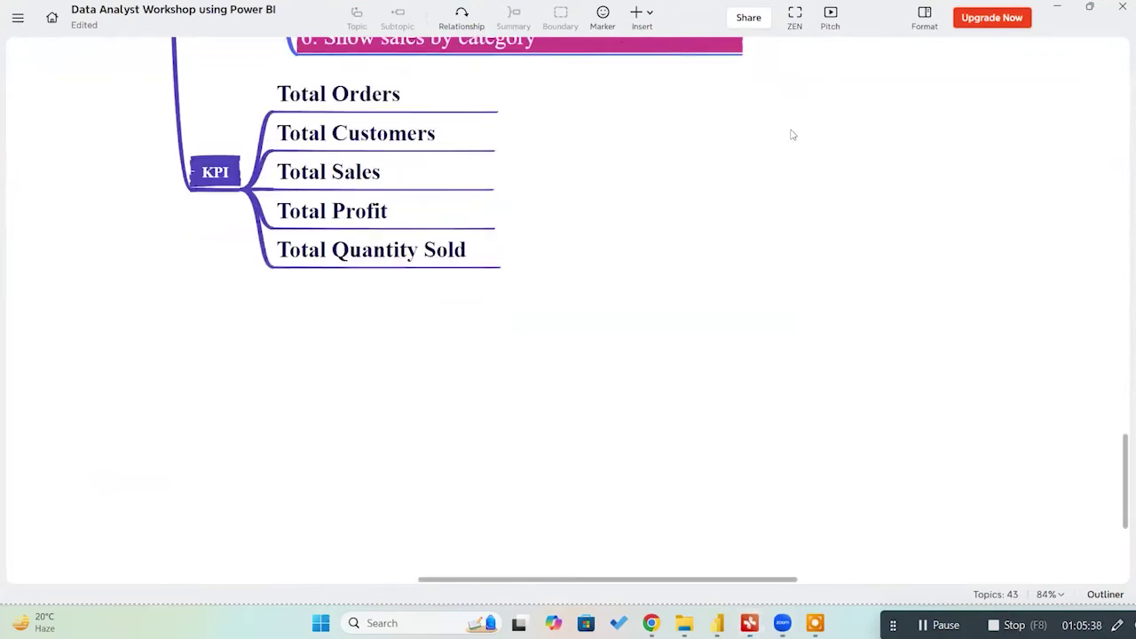
scroll(793, 165, "up", 4)
scroll(792, 166, "up", 3)
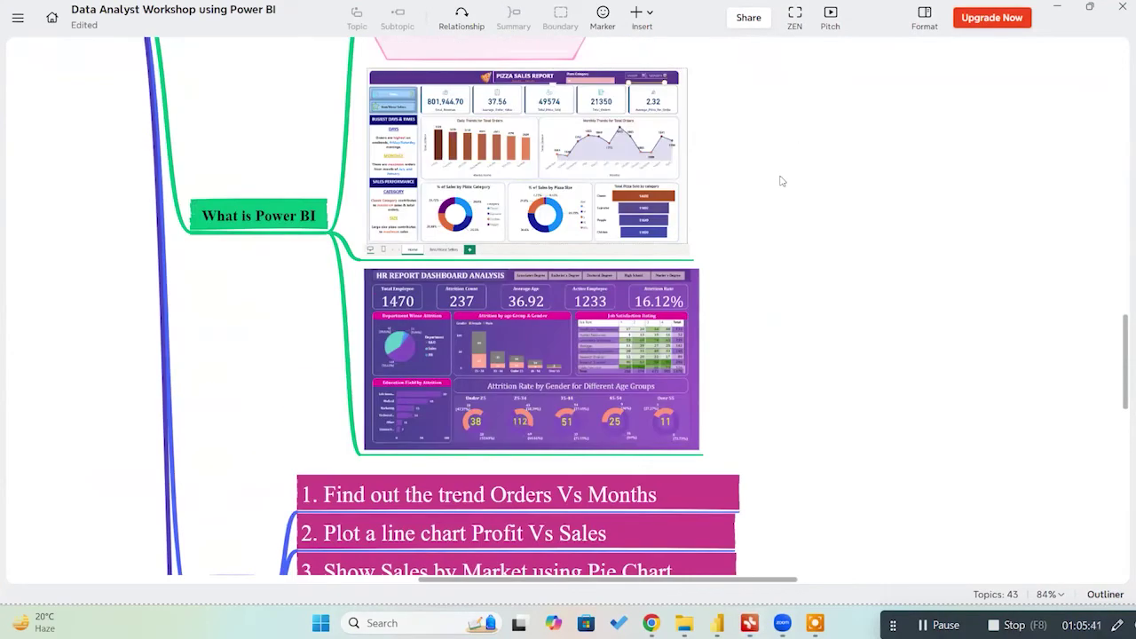
scroll(785, 176, "down", 3)
scroll(786, 172, "down", 4)
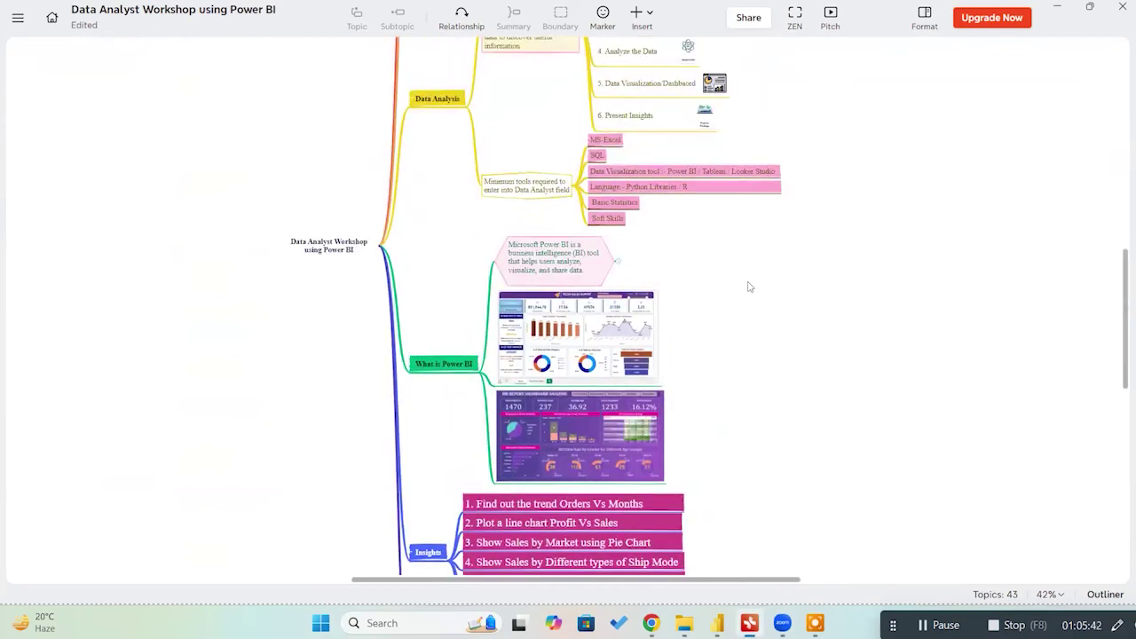
scroll(725, 186, "right", 3)
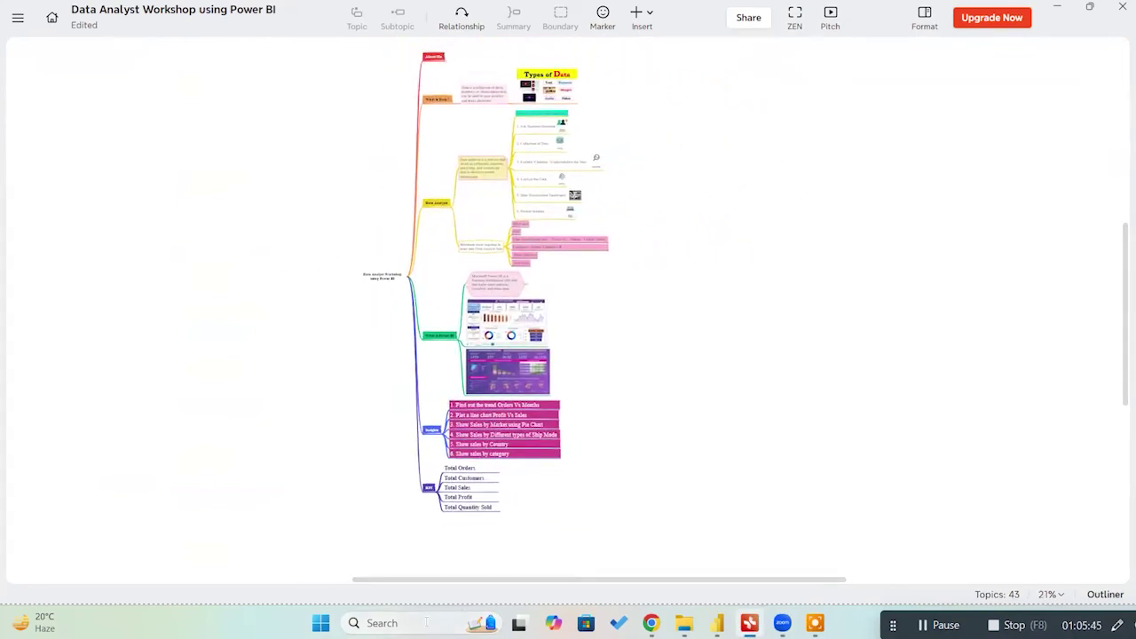
Step: Search Windows for the Xmind app and dismiss the search
left_click(426, 622)
type("xmind")
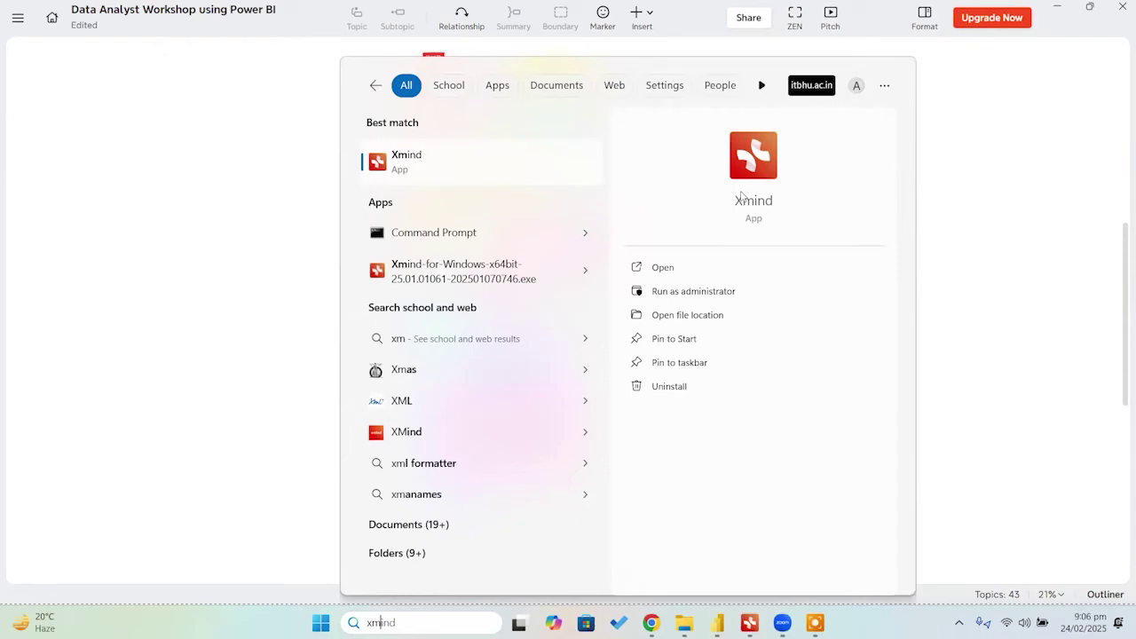
left_click(278, 110)
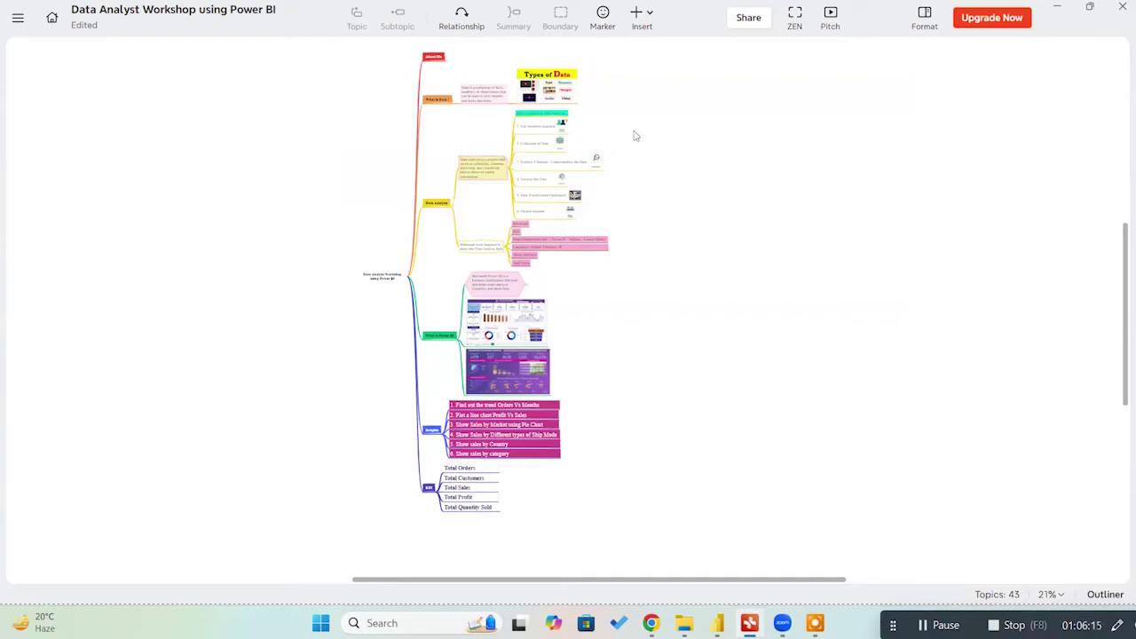
Step: Examine the What is Data and Data Analysis branches of the mind map and return to Power BI
scroll(626, 107, "up", 5, "ctrl")
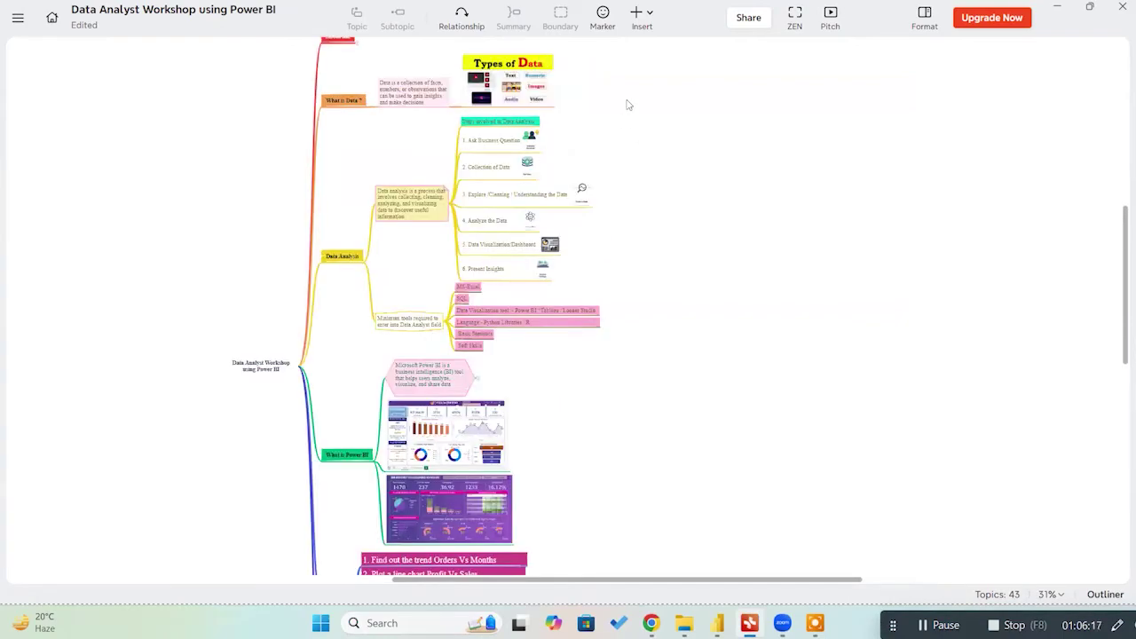
scroll(746, 205, "down", 3)
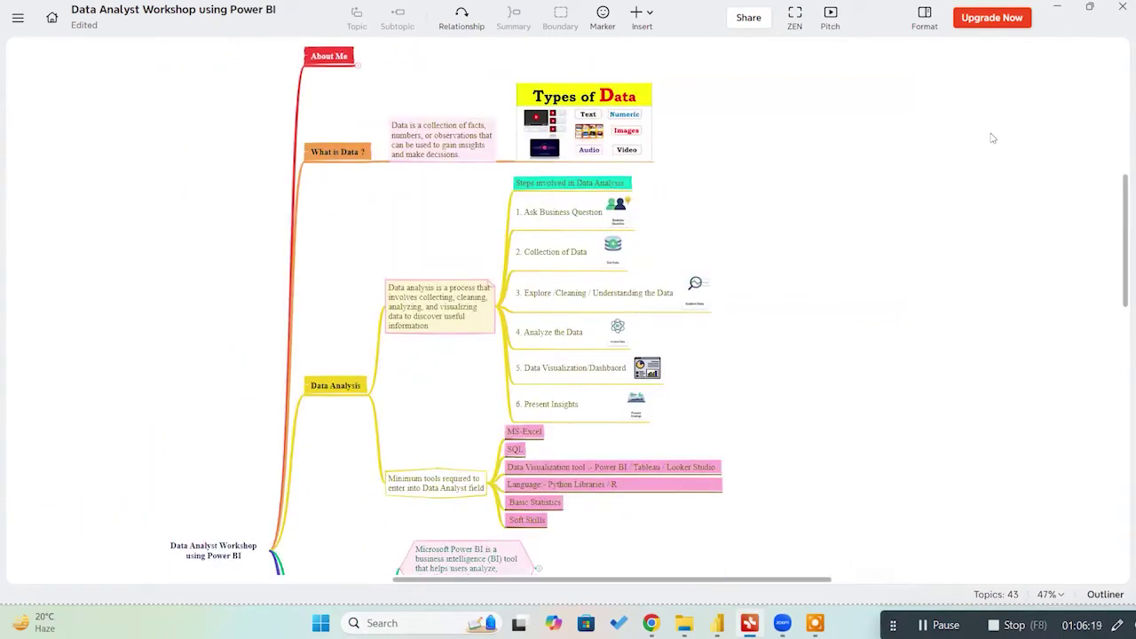
left_click(1056, 9)
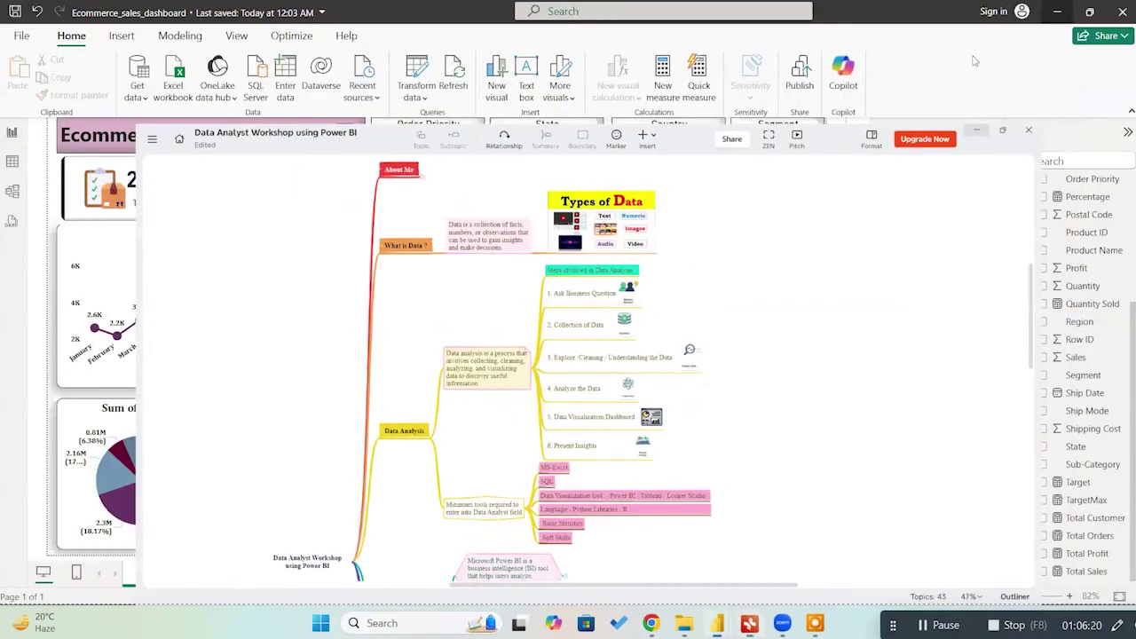
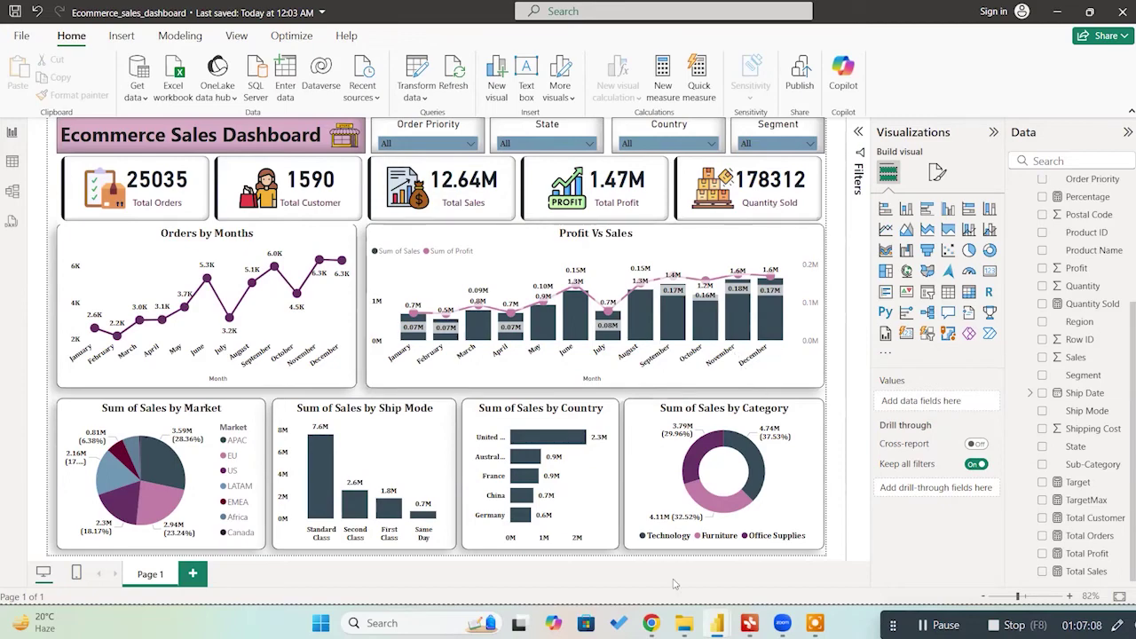
Step: Start Excel and open the recent Ecomm workbook from the Dataset folder
key("super")
key("super")
key("super")
type("excel")
key("Return")
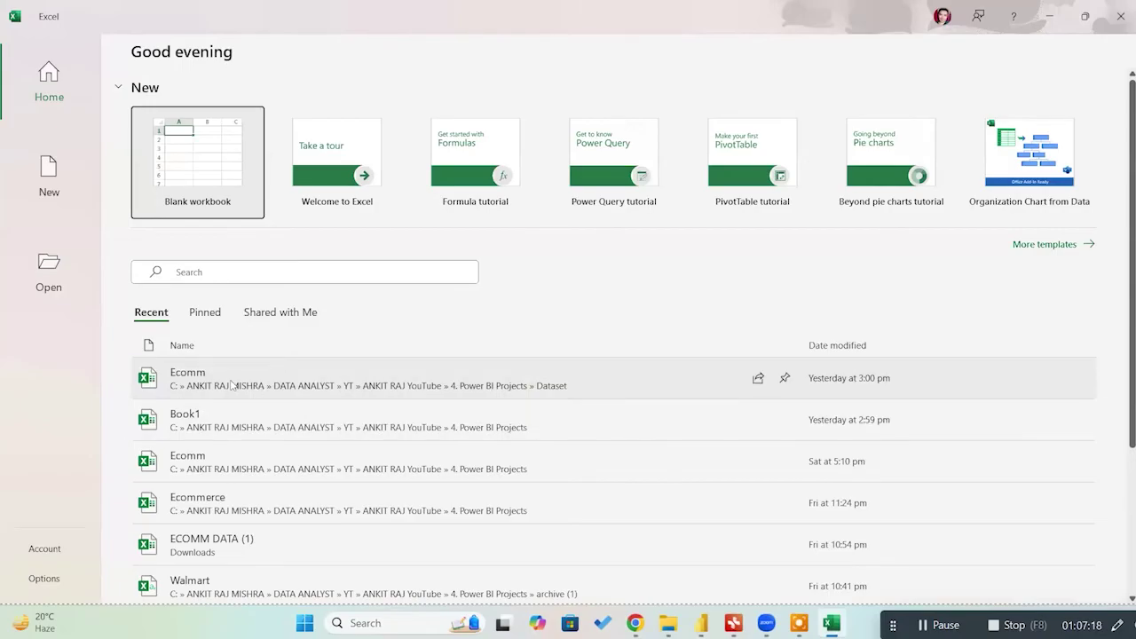
left_click(262, 378)
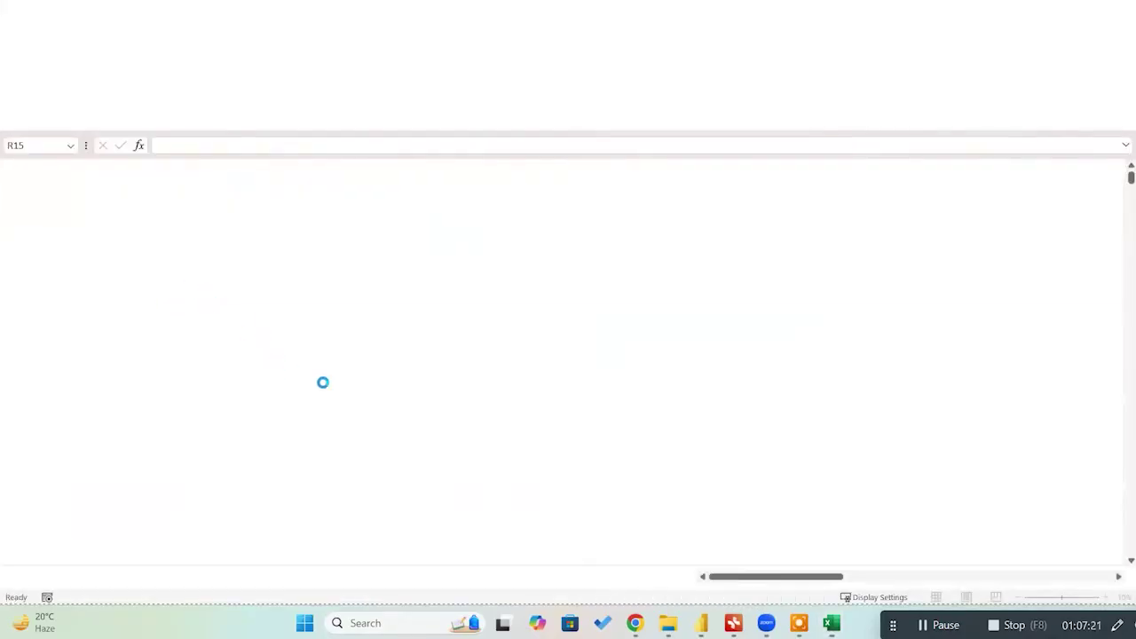
Step: Copy the range A1:E5 of the Ecomm sheet into a new blank workbook
left_click_drag(36, 180, 284, 241)
key("ctrl+c")
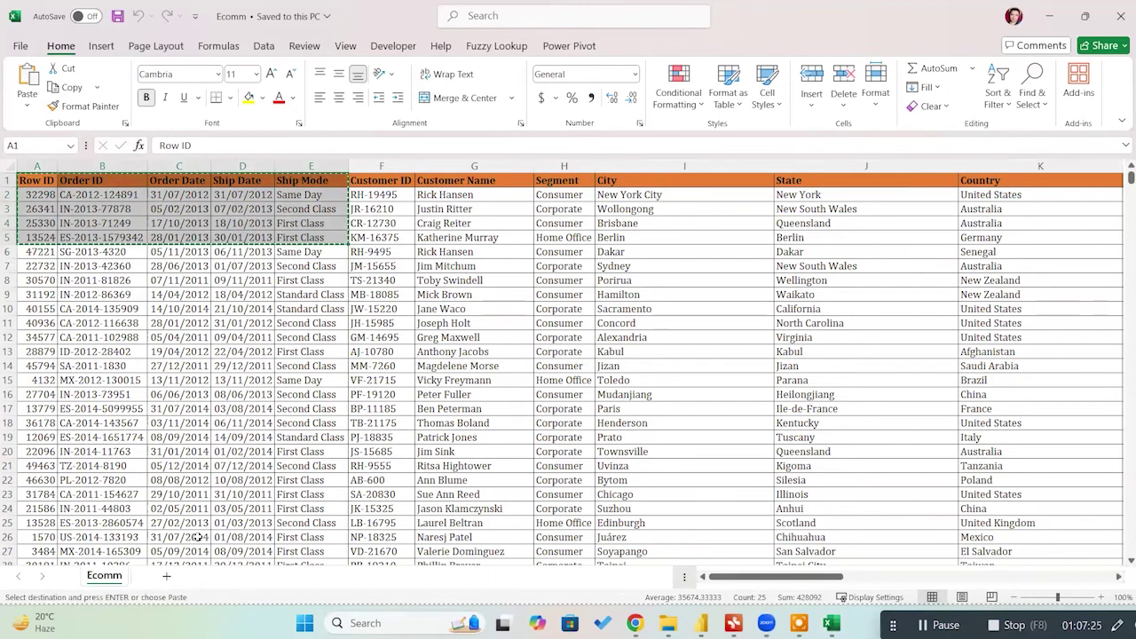
left_click(391, 623)
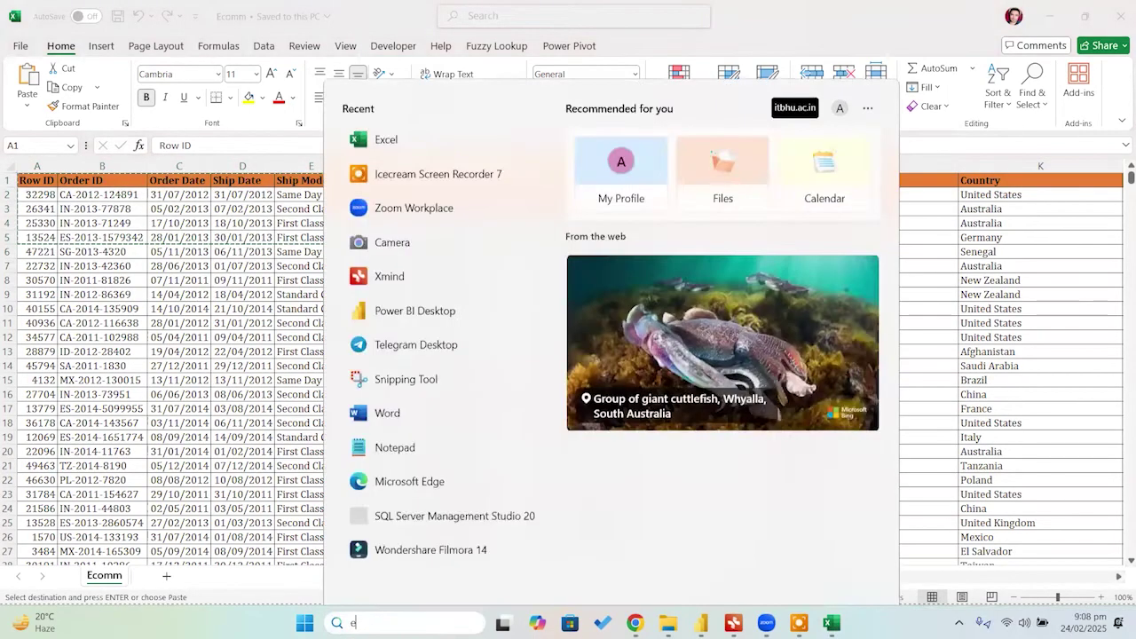
type("excel")
key("Return")
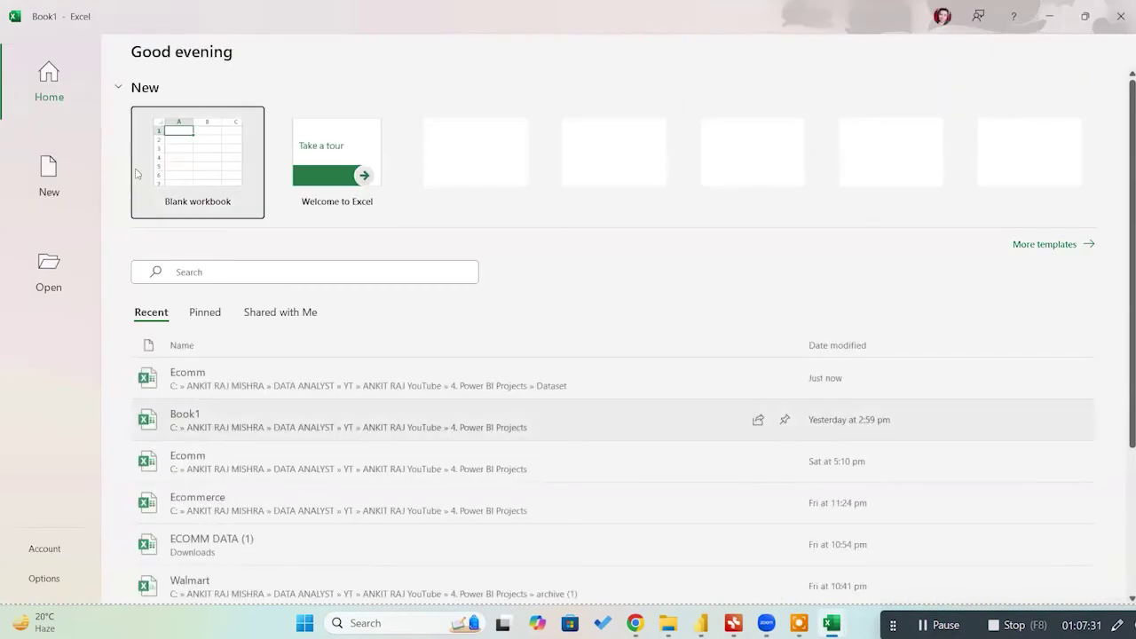
left_click(236, 215)
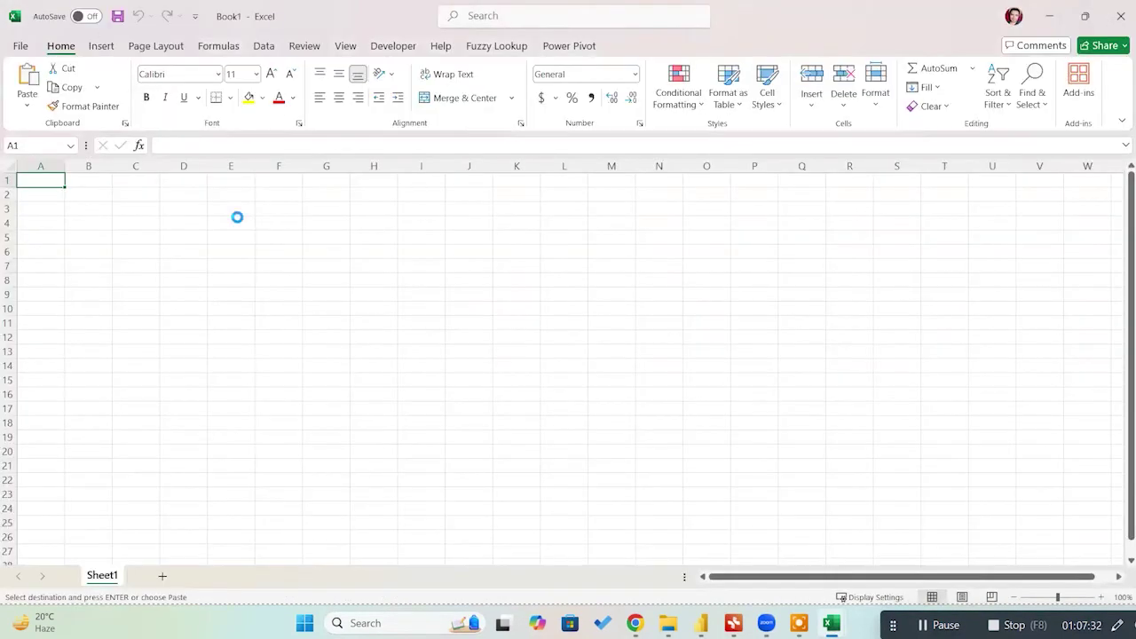
key("ctrl+v")
Step: Autofit all column widths of the new sheet to their contents
left_click(9, 166)
double_click(113, 167)
left_click(236, 293)
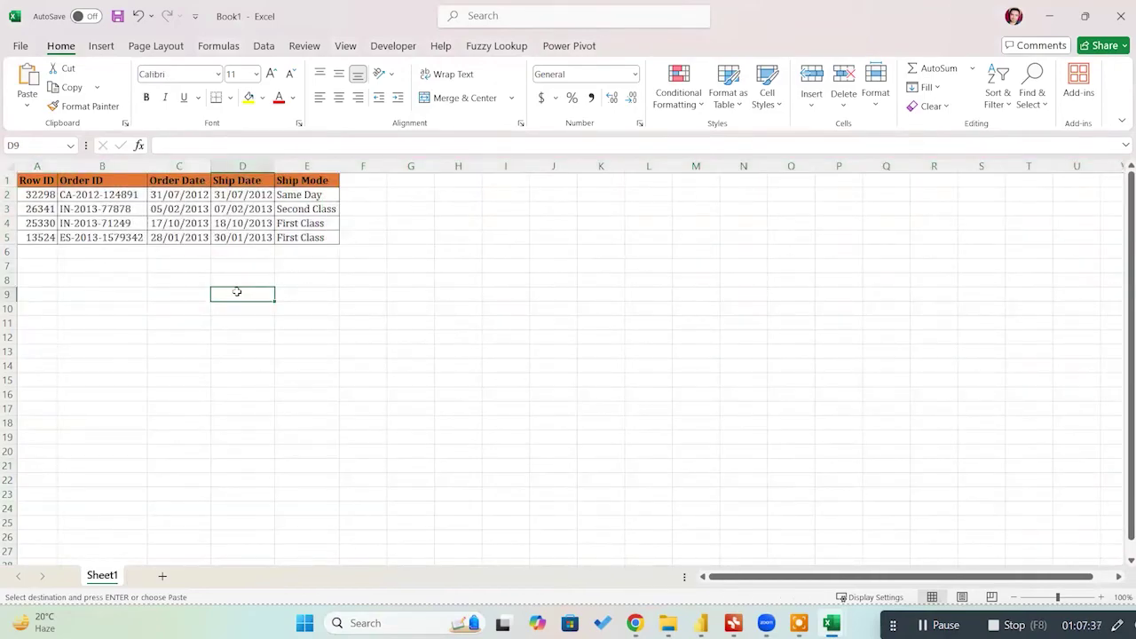
Step: Save the new workbook in the Downloads folder as exanple
key("ctrl+s")
type("example")
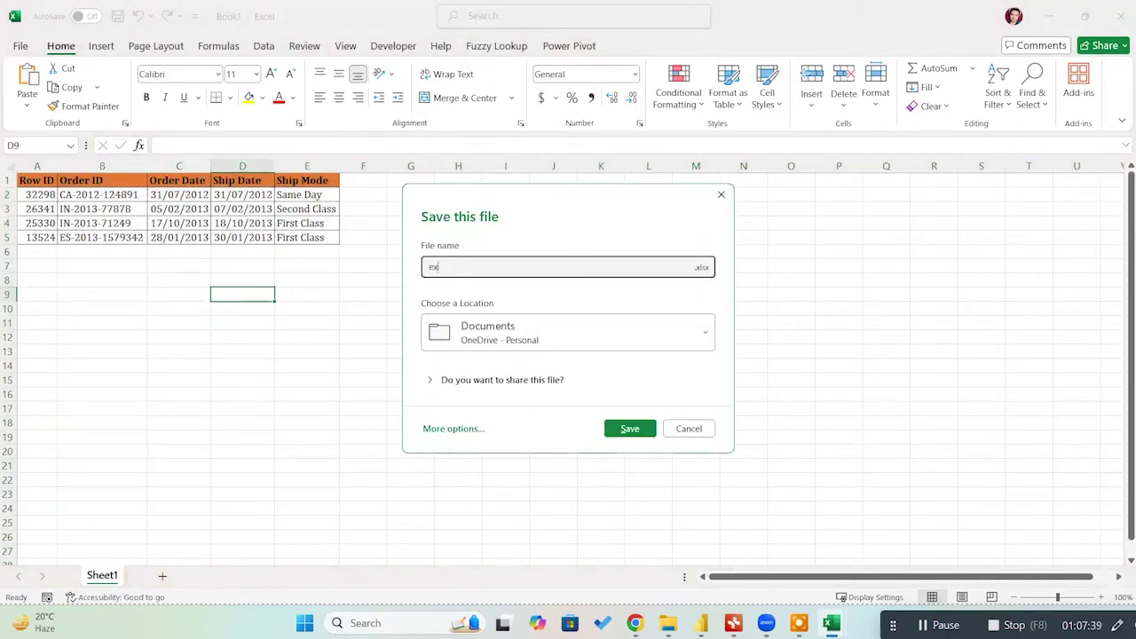
left_click(449, 429)
left_click(187, 401)
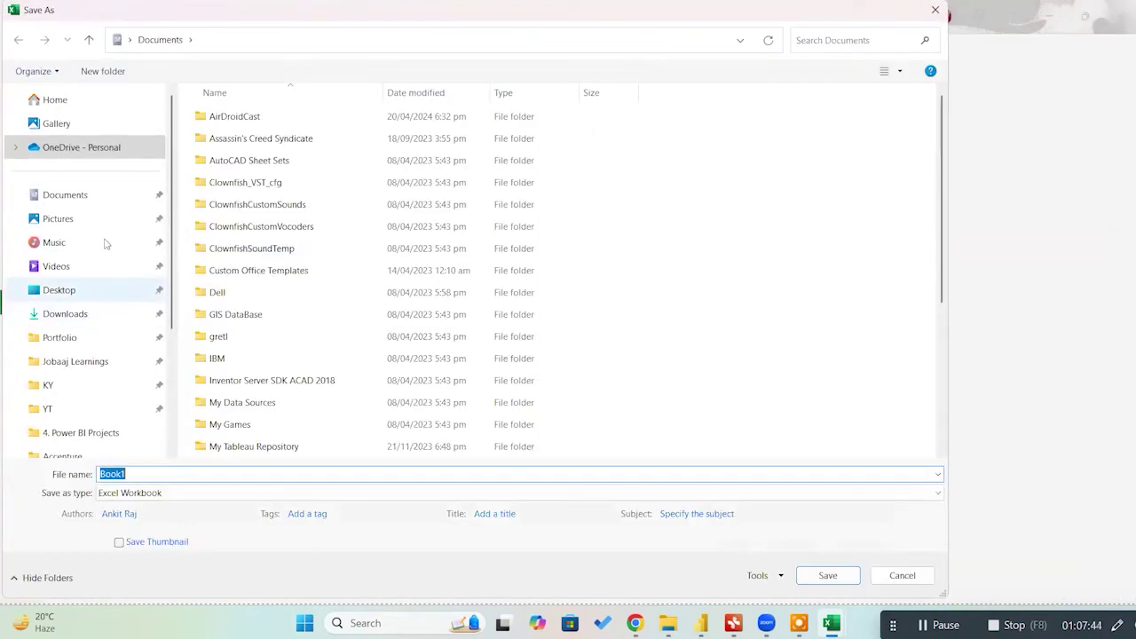
left_click(80, 320)
left_click(147, 474)
type("exanpl")
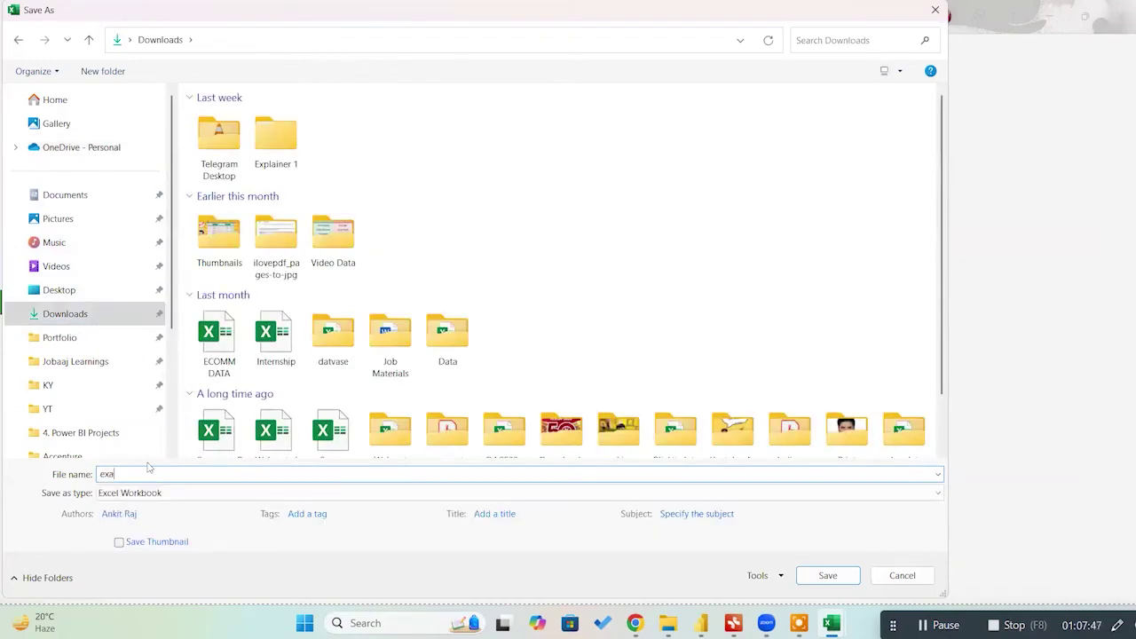
type("e")
left_click(826, 577)
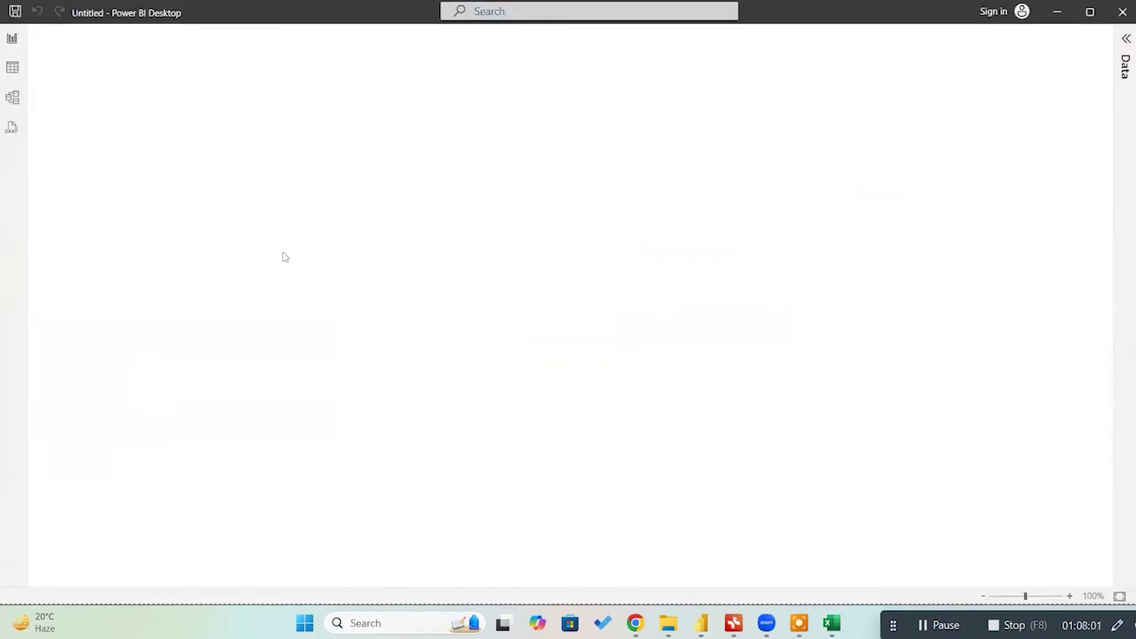
Step: Try to import an Excel file from the Desktop folder into a blank Power BI report, listing all file types
left_click(242, 147)
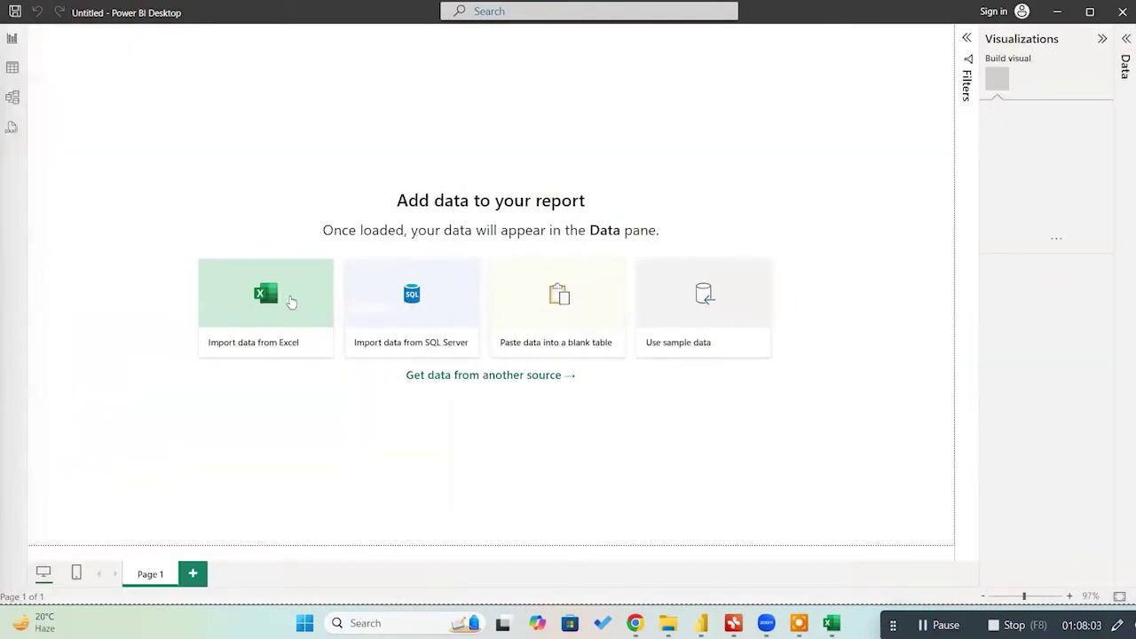
left_click(309, 355)
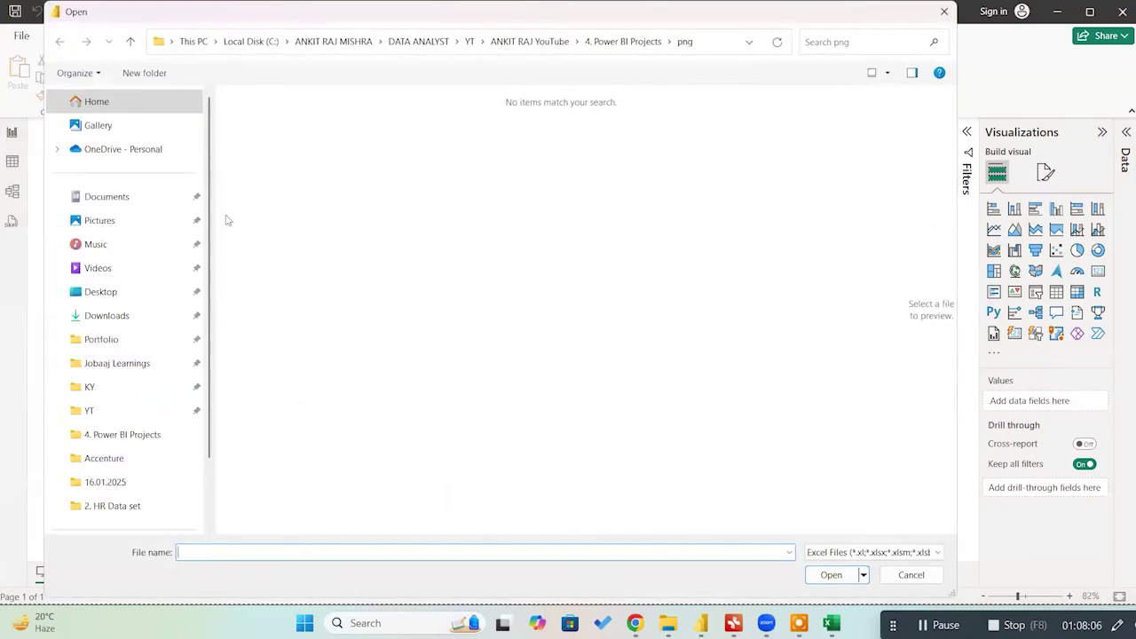
left_click(152, 292)
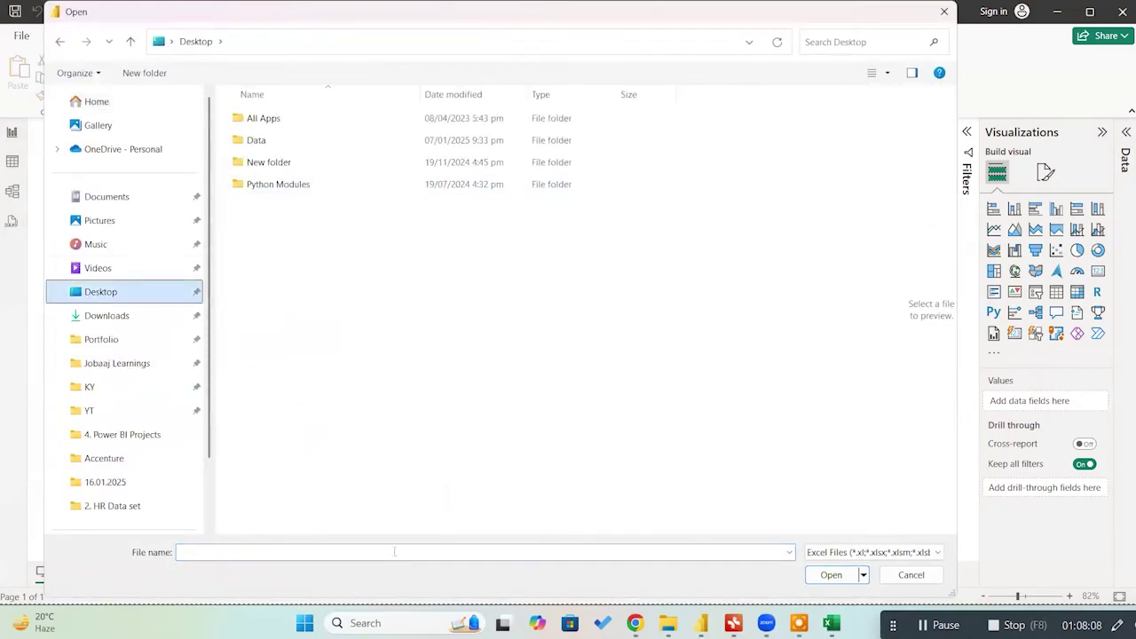
left_click(844, 551)
left_click(841, 579)
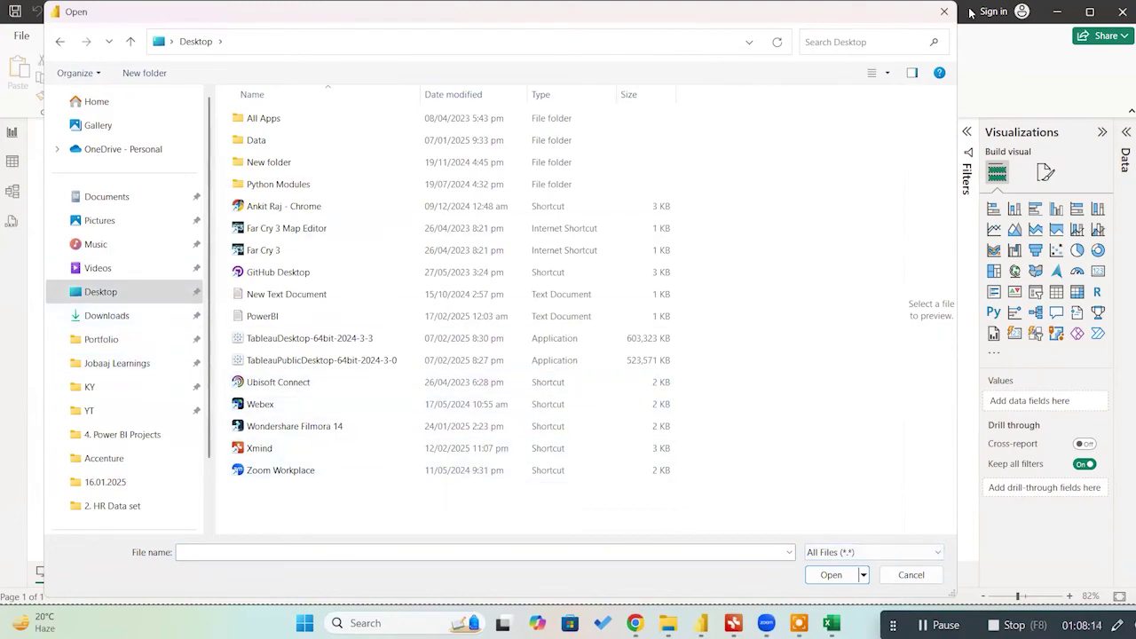
left_click(911, 574)
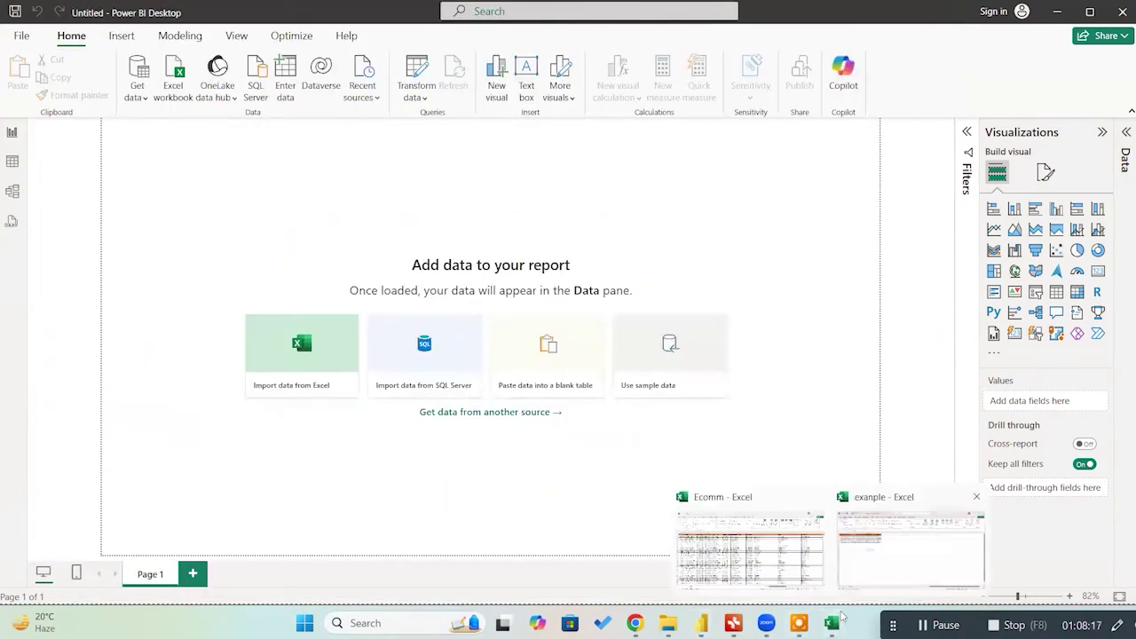
Step: Switch back to the Excel workbook and save a copy to the Desktop folder as example
key("alt+Tab")
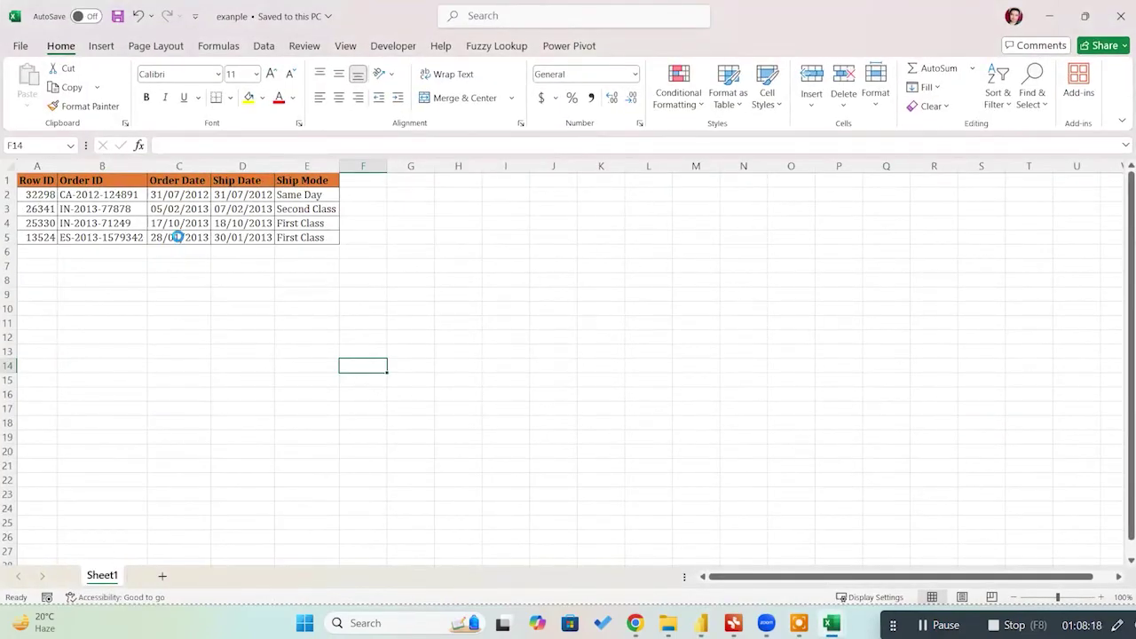
left_click(20, 45)
left_click(67, 306)
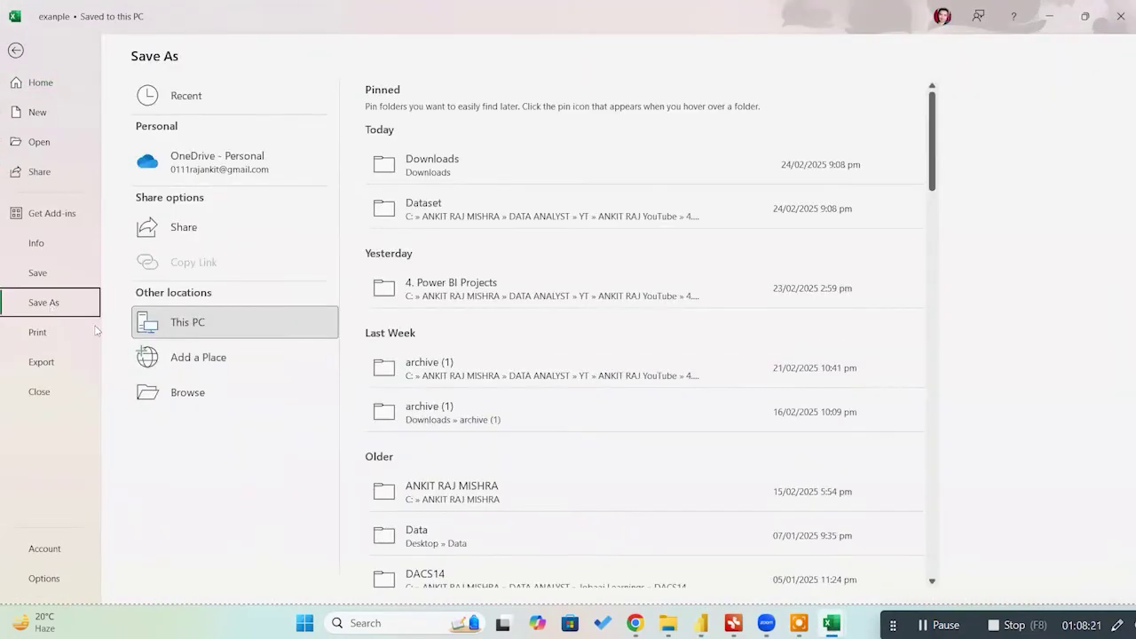
left_click(187, 393)
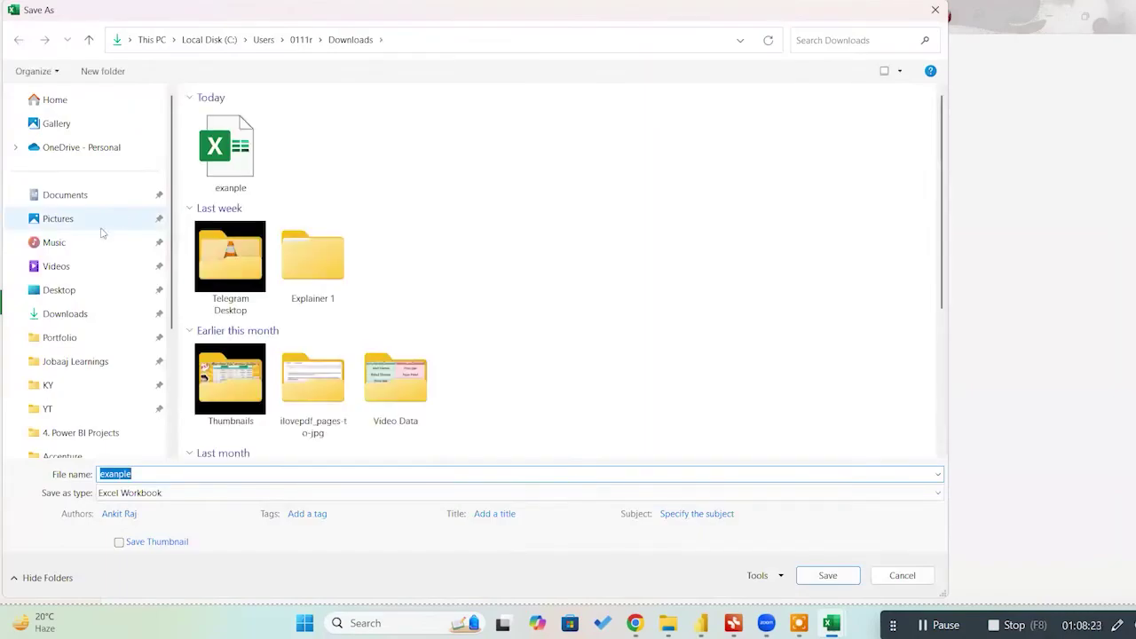
left_click(83, 294)
double_click(147, 474)
type("e")
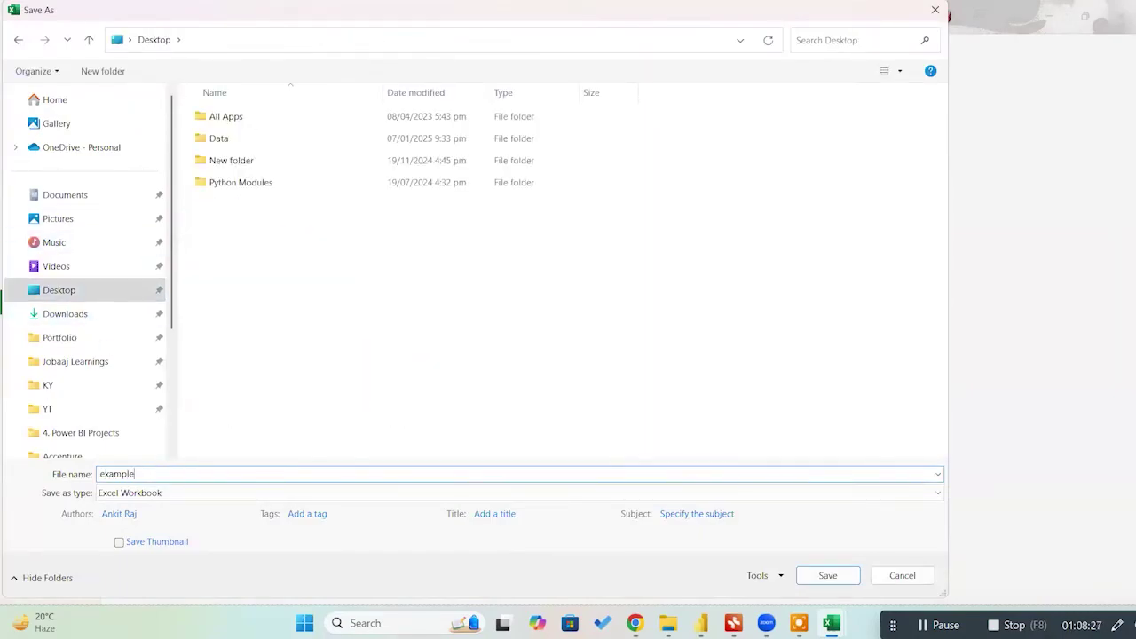
left_click(827, 575)
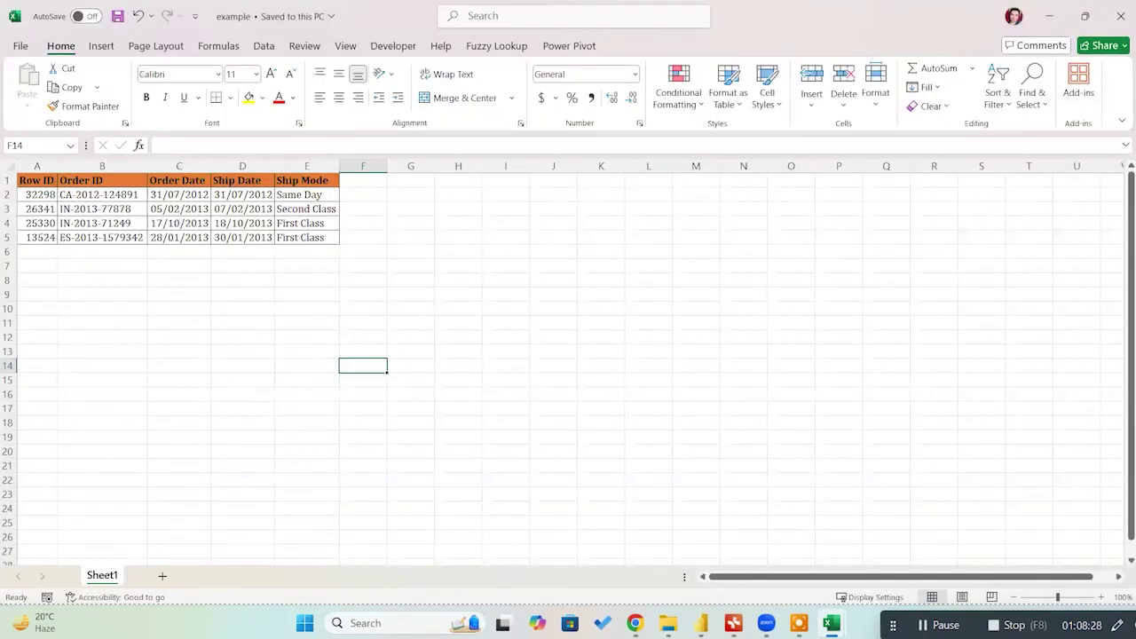
Step: Switch to the blank Power BI report and import Sheet1 from the example Excel file in the Desktop folder
mouse_move(767, 623)
mouse_move(701, 623)
left_click(703, 541)
left_click(301, 356)
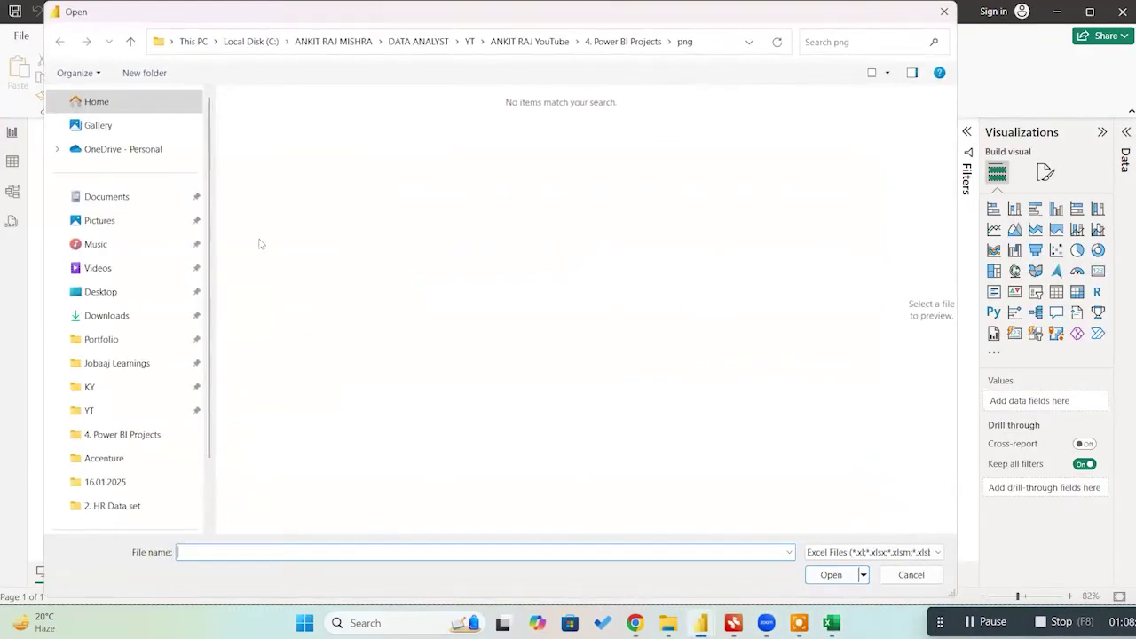
left_click(124, 299)
left_click(297, 206)
left_click(831, 574)
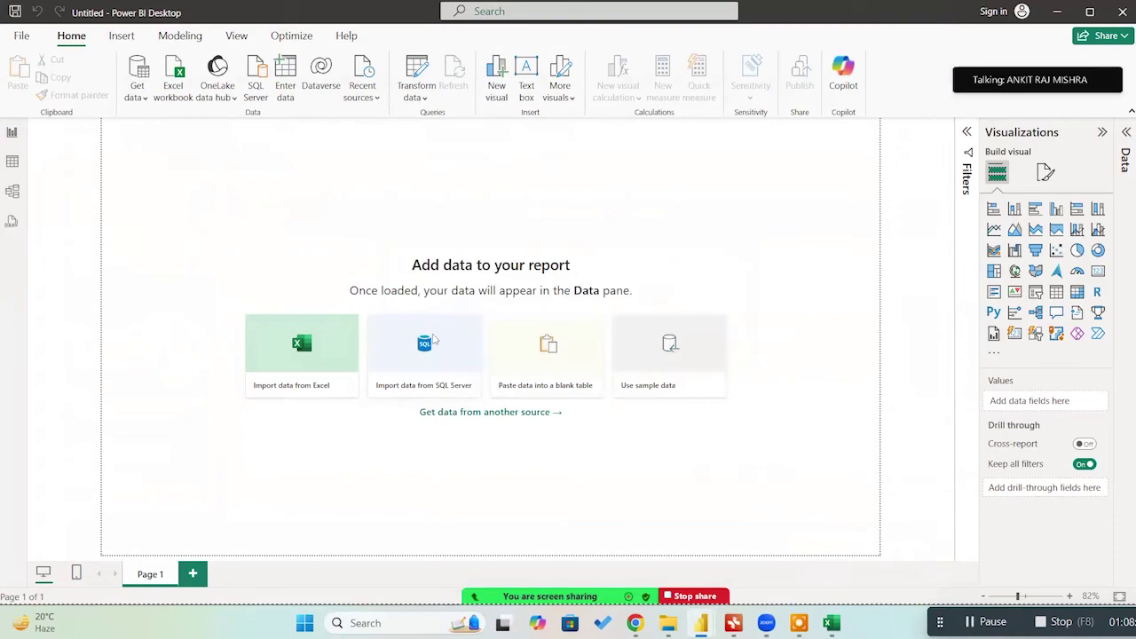
left_click(286, 165)
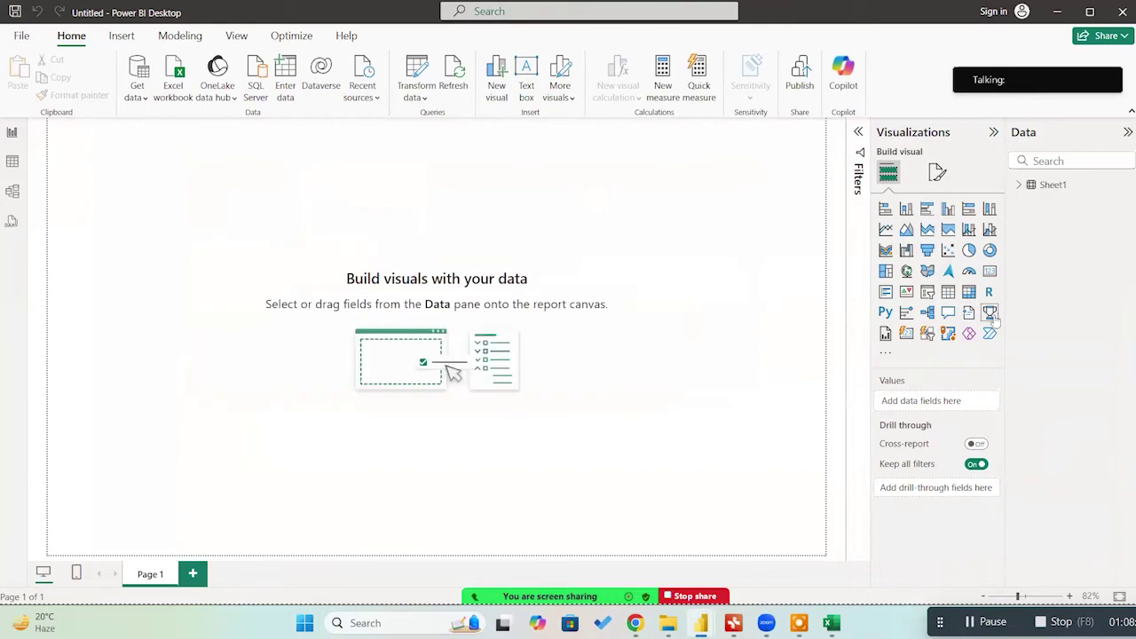
Step: Add an enlarged matrix with Ship Mode as rows and the count of Row ID as values, and reposition it on the page
left_click(968, 296)
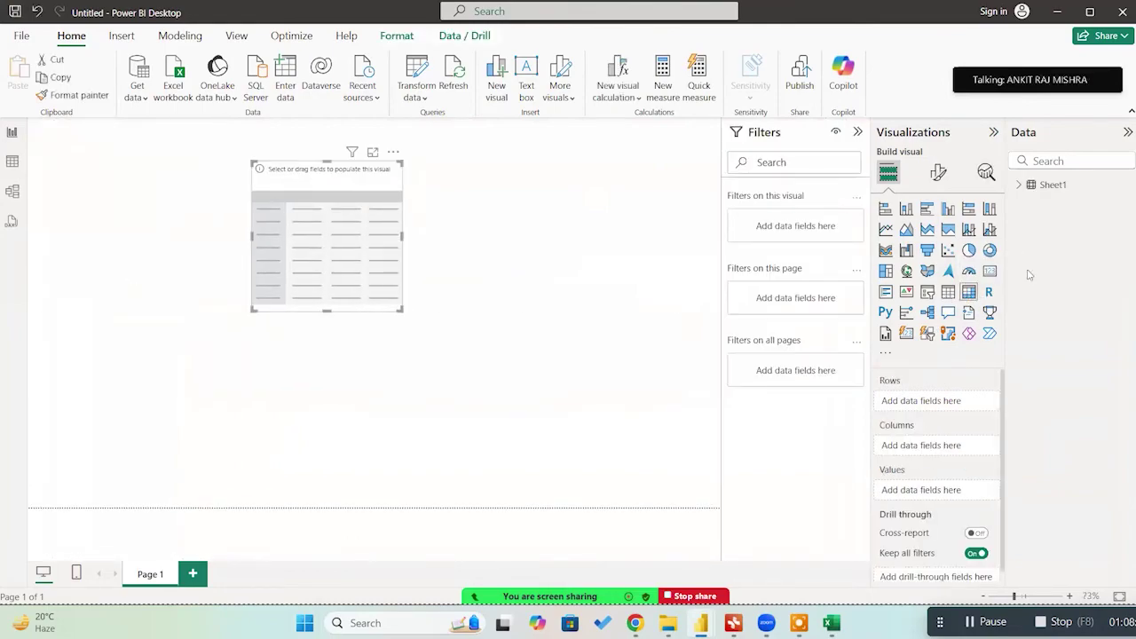
left_click(1019, 185)
left_click_drag(1076, 240, 602, 348)
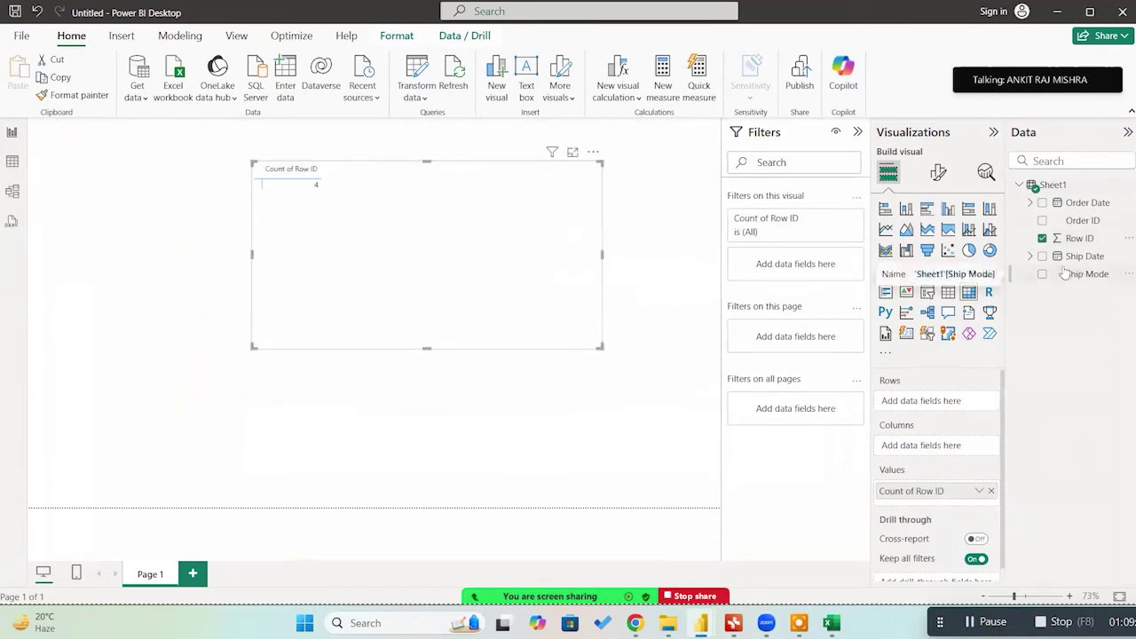
left_click_drag(1085, 275, 943, 407)
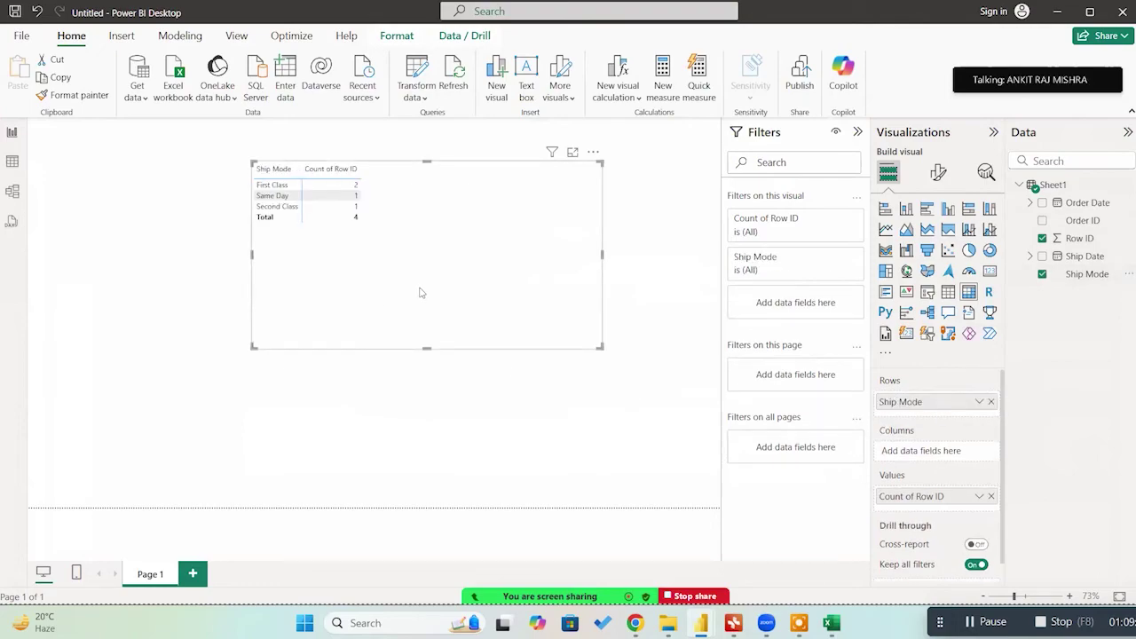
left_click_drag(420, 293, 394, 330)
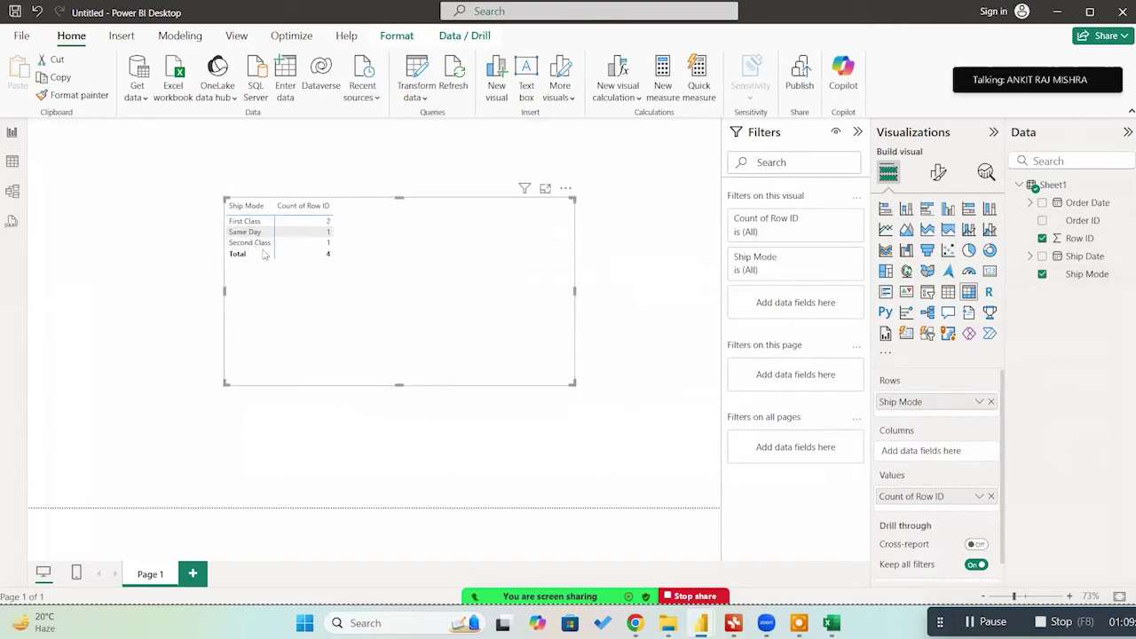
left_click_drag(488, 333, 460, 329)
Step: Switch to the example Excel workbook and start a new record in row 6 with Row ID 1 and Order ID BAC
mouse_move(832, 622)
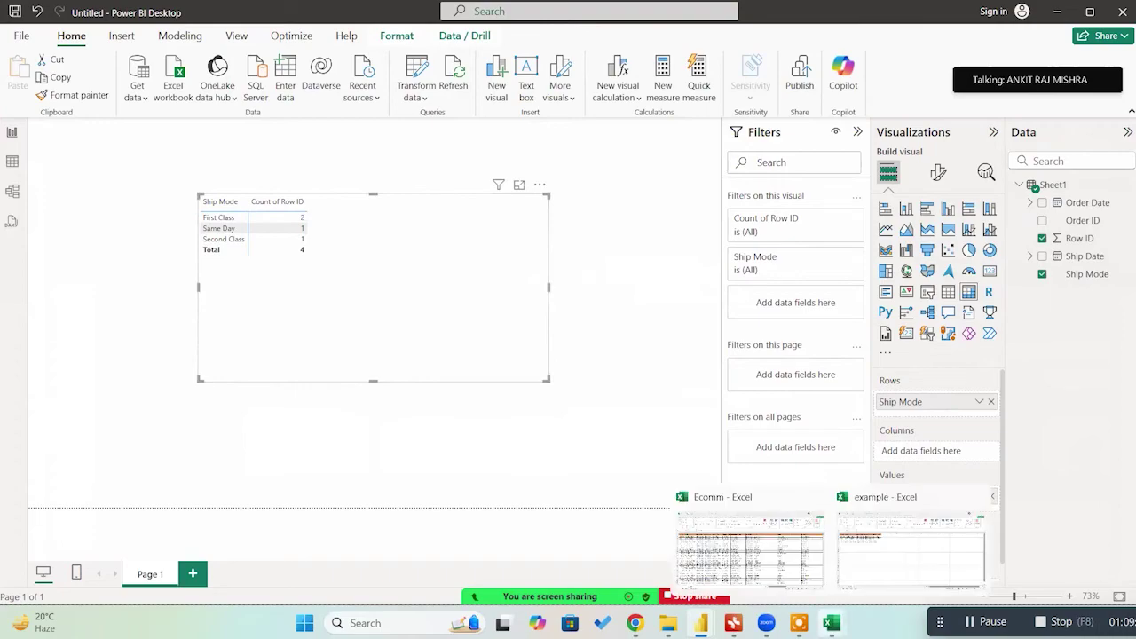
left_click(869, 570)
left_click(49, 258)
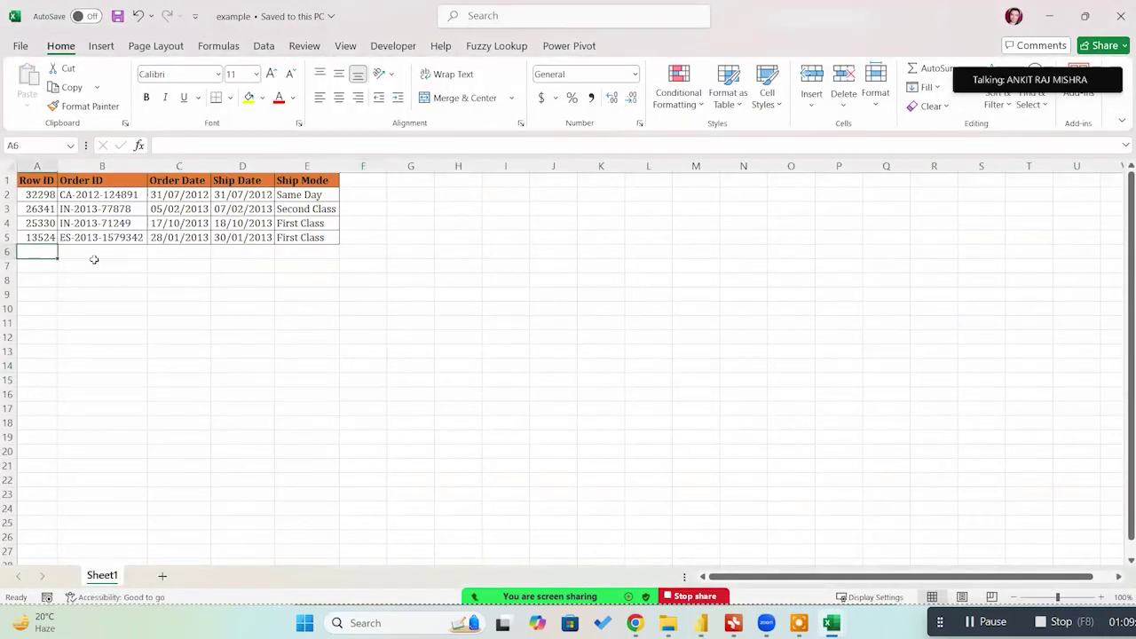
type("1")
key("Tab")
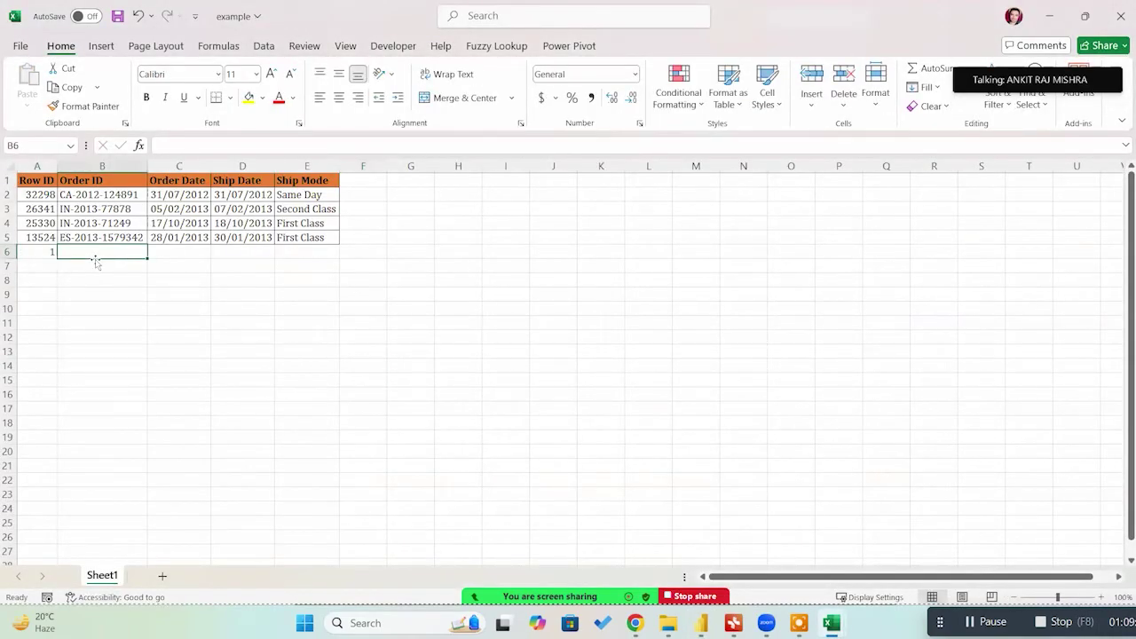
type("BAC")
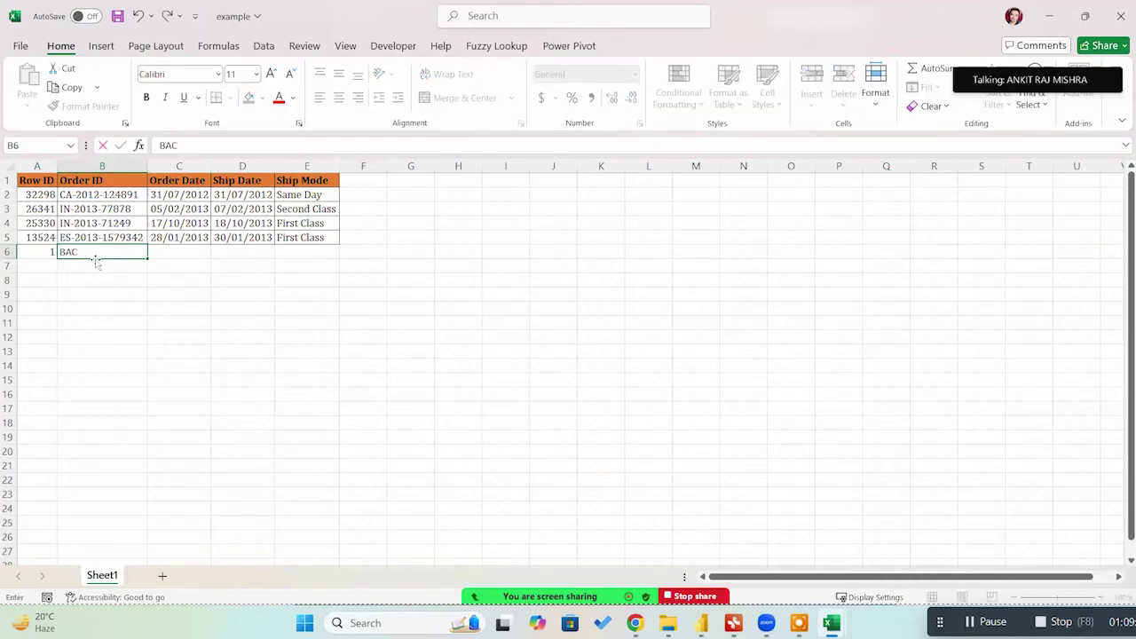
key("Tab")
Step: Copy the Order Date and Ship Date from row 5 into row 6
left_click_drag(179, 238, 244, 237)
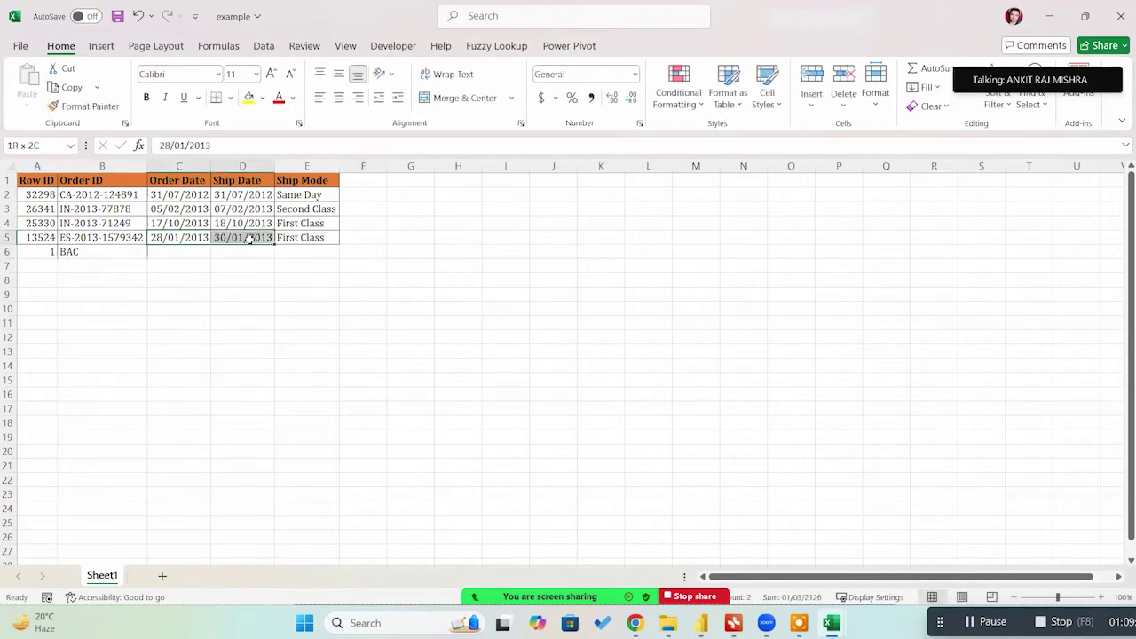
key("ctrl+c")
left_click(193, 252)
key("ctrl+v")
key("Escape")
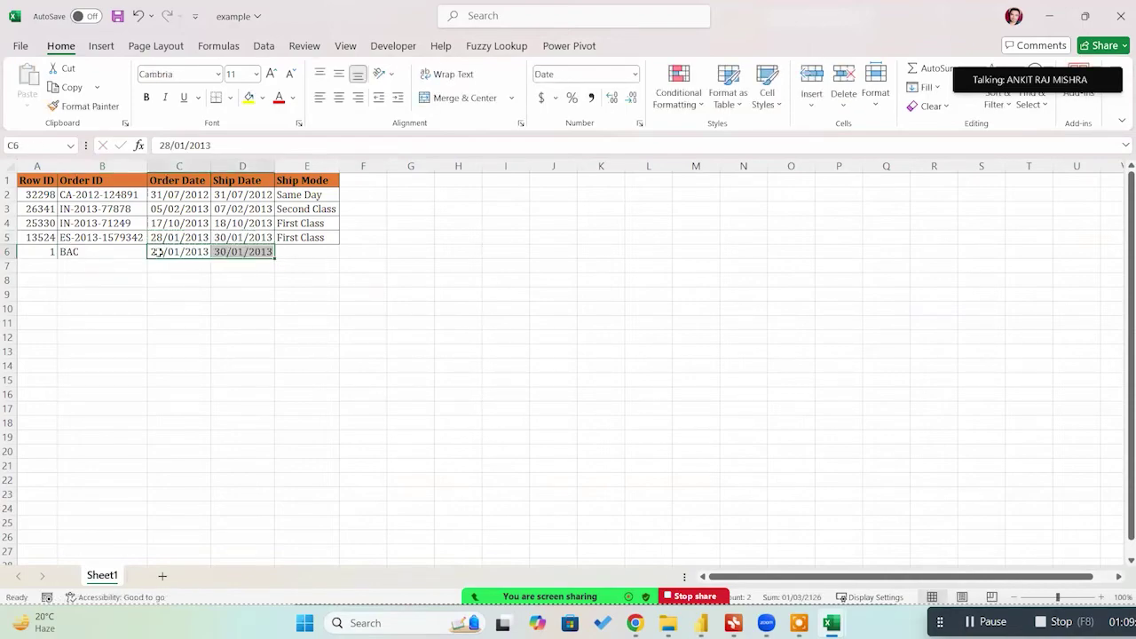
Step: Change both the Order Date and the Ship Date in row 6 to 20/01/2013
double_click(165, 252)
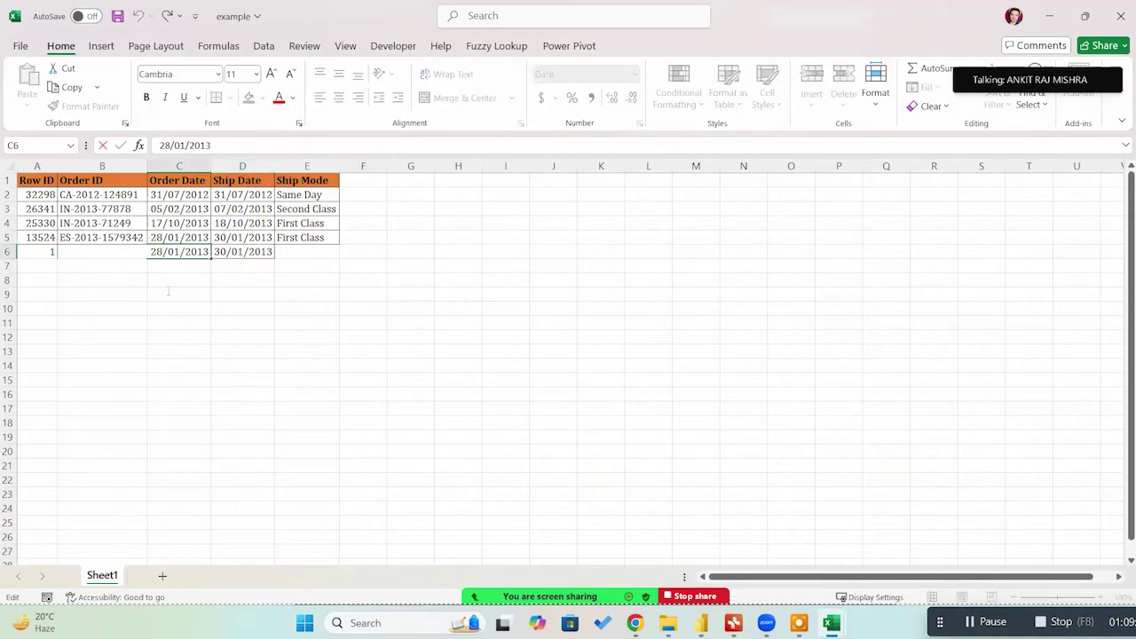
key("BackSpace")
type("0")
double_click(222, 252)
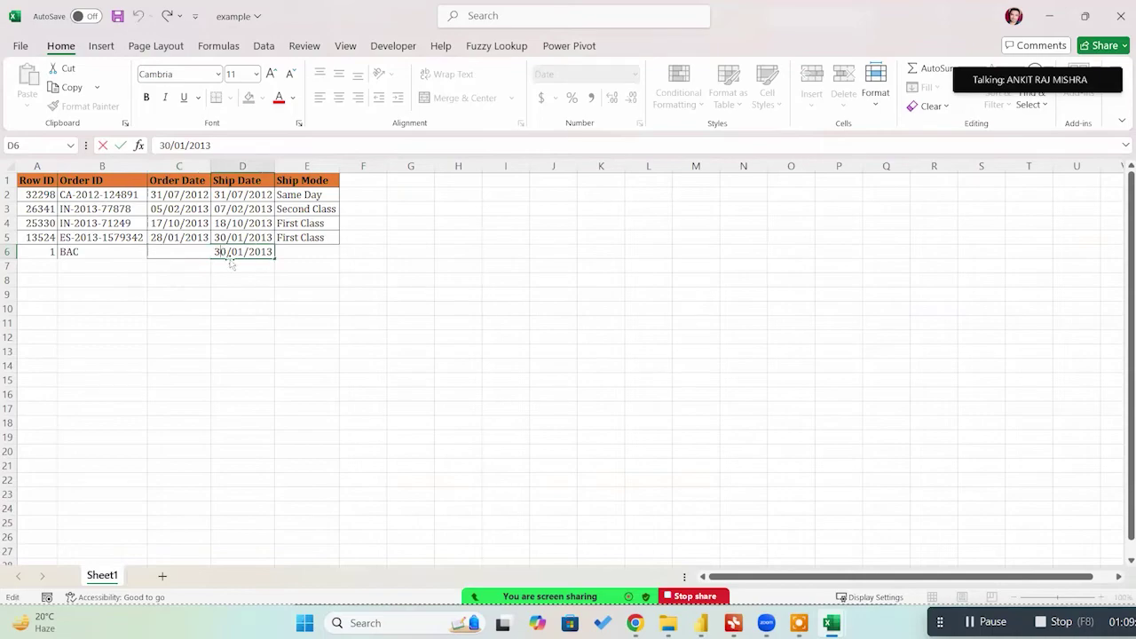
key("BackSpace")
type("2")
left_click(348, 271)
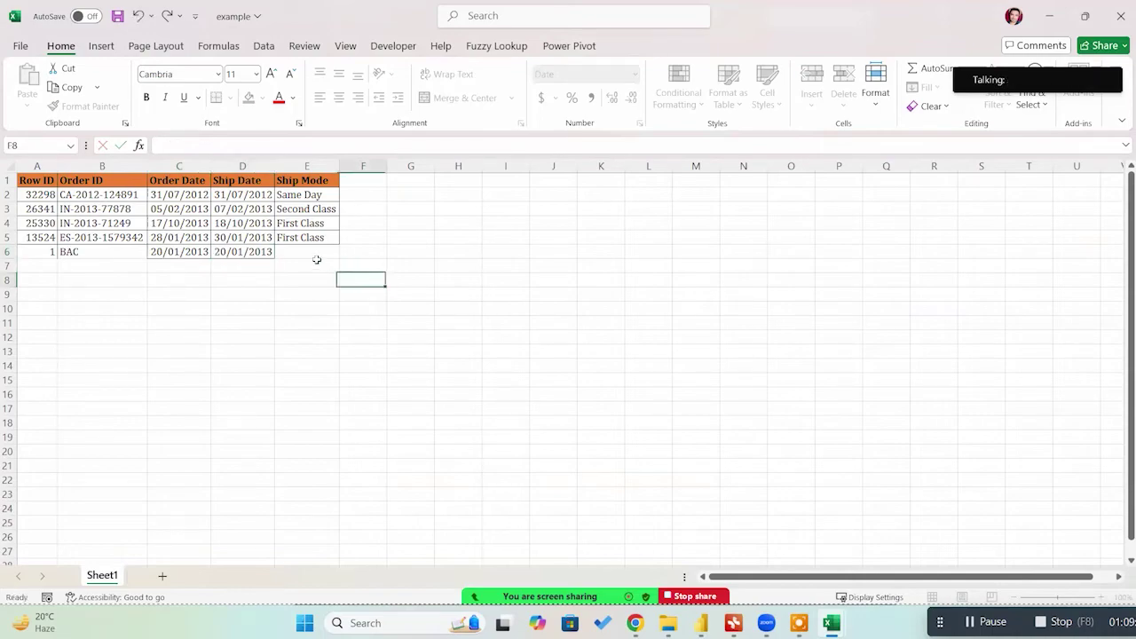
Step: Enter Example as the Ship Mode in row 6 and save the workbook
left_click(313, 255)
type("XTkb")
key("BackSpace")
key("BackSpace")
key("BackSpace")
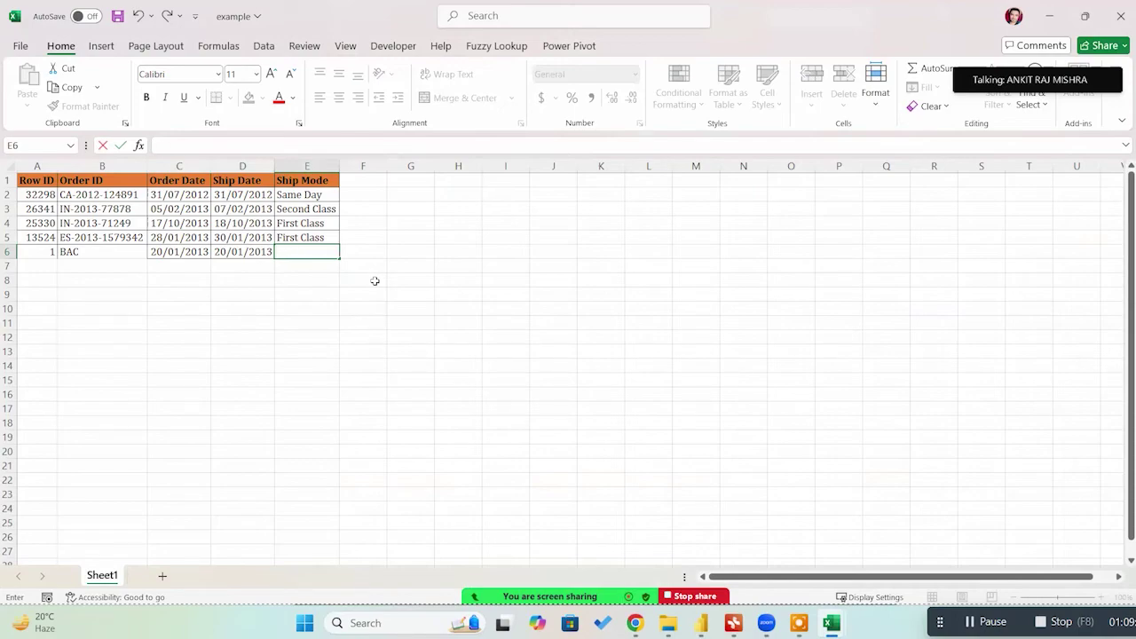
type("xample")
left_click(375, 280)
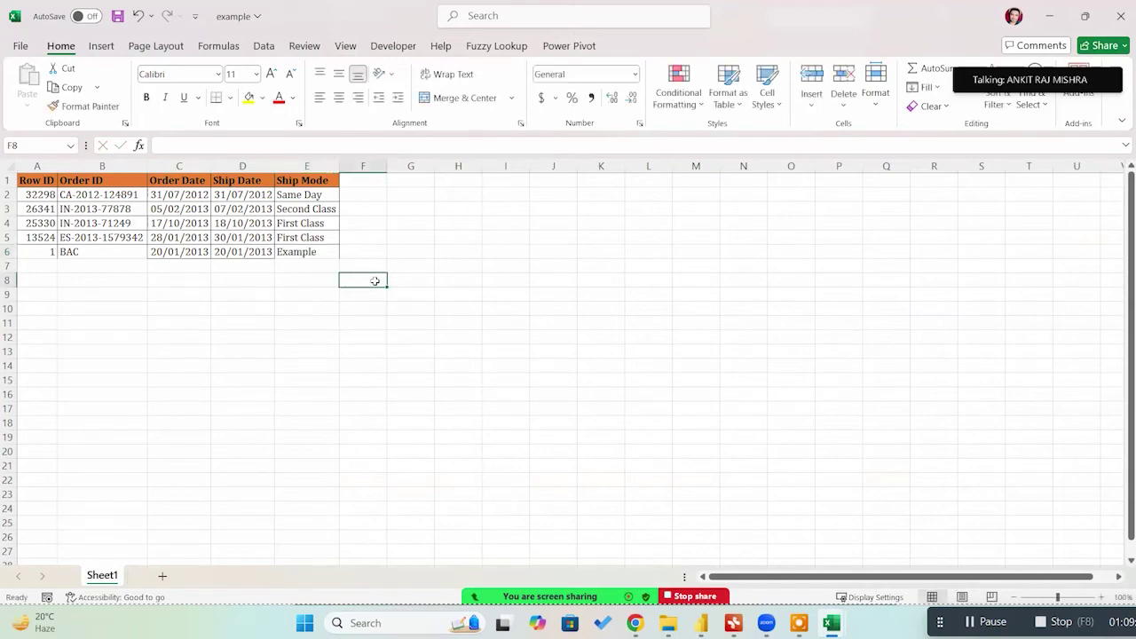
key("ctrl+s")
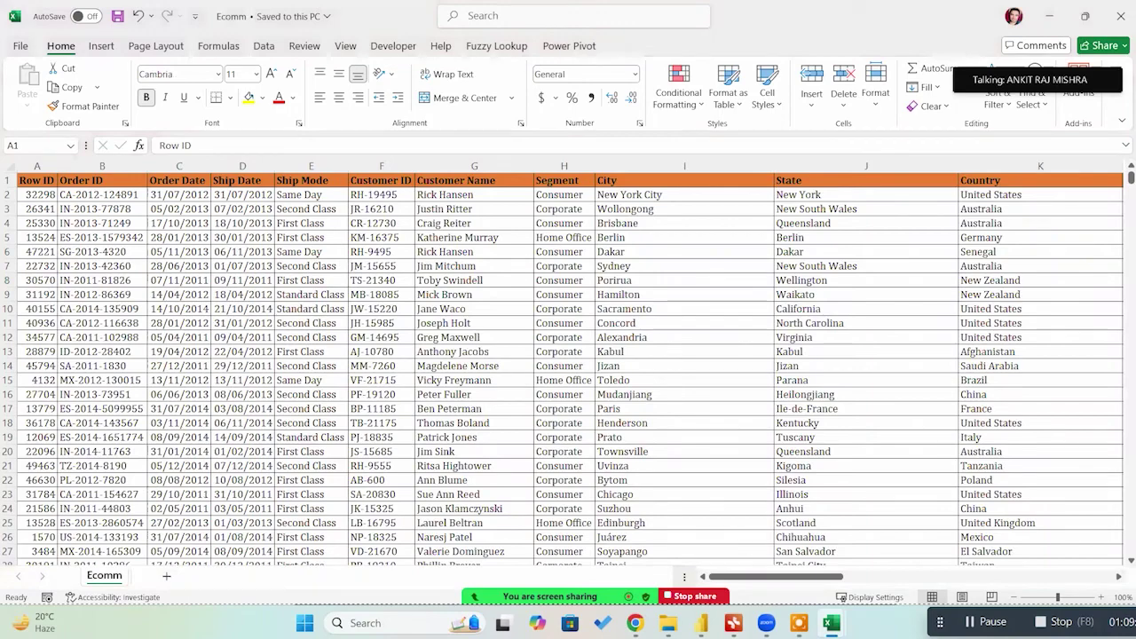
Step: Switch back to the Power BI report with the matrix and refresh its data from the workbook
mouse_move(800, 623)
left_click(825, 554)
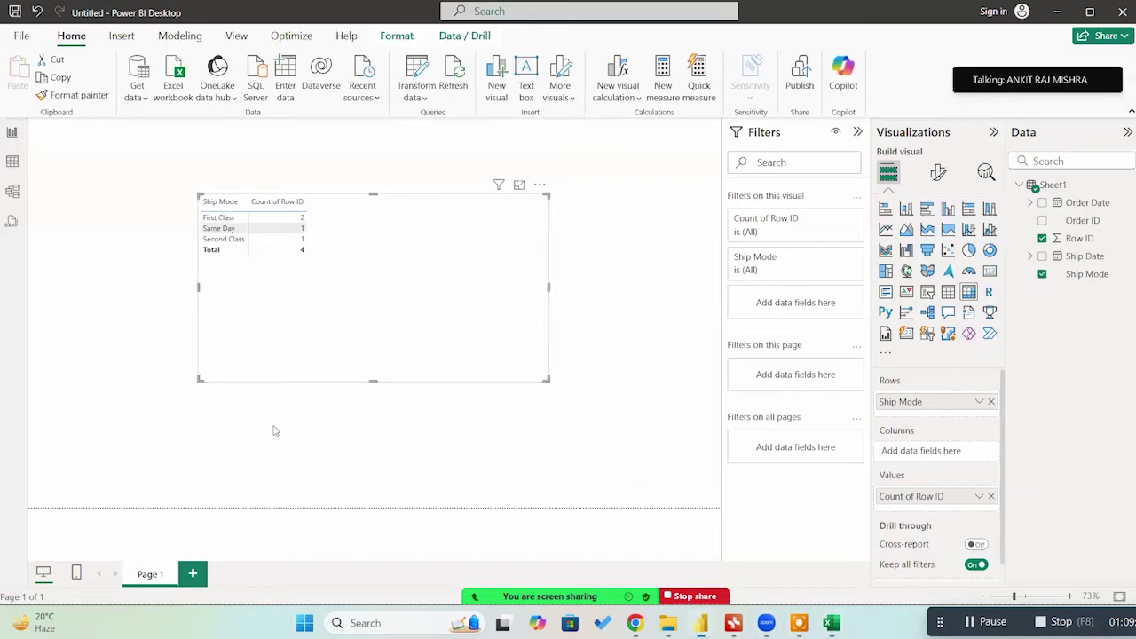
left_click(455, 75)
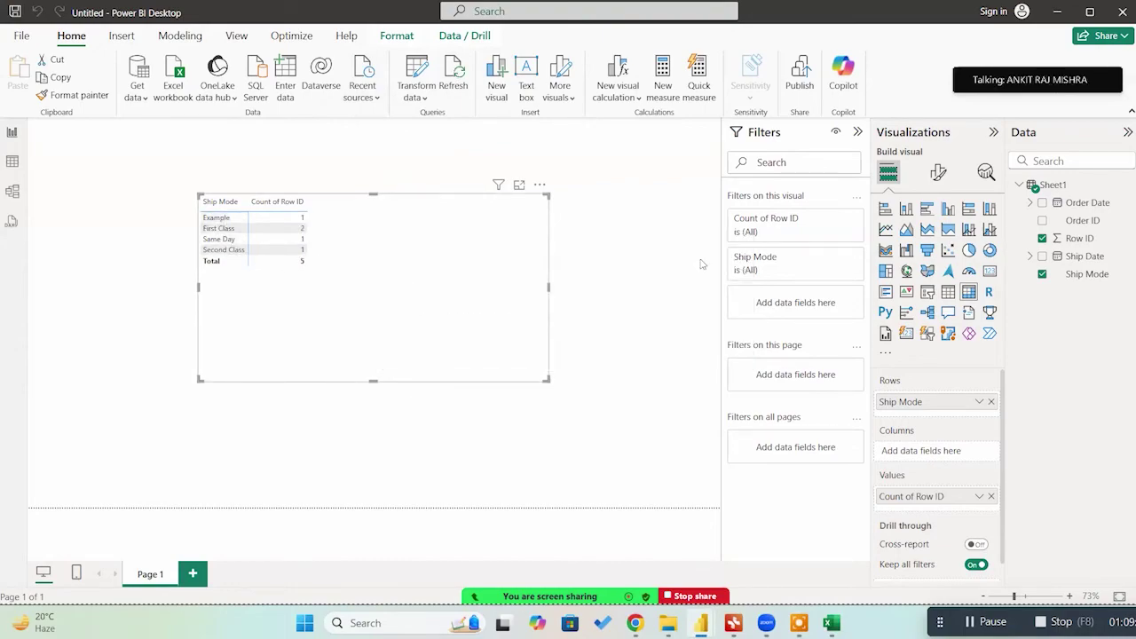
left_click(606, 204)
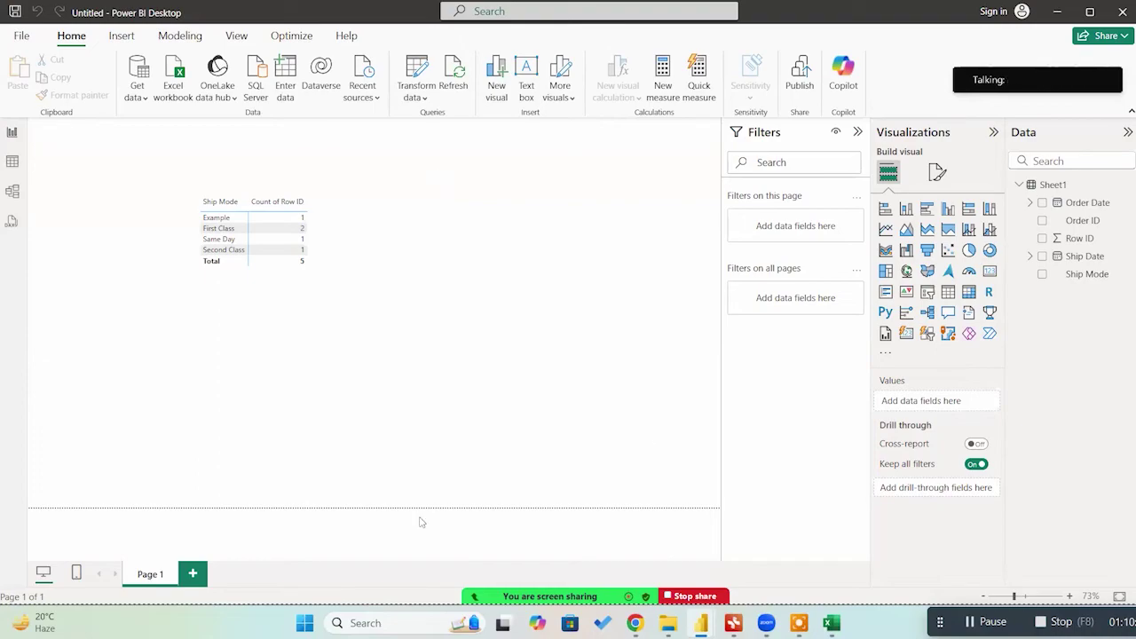
Step: Switch to the Ecommerce_sales_dashboard report in Power BI
mouse_move(801, 617)
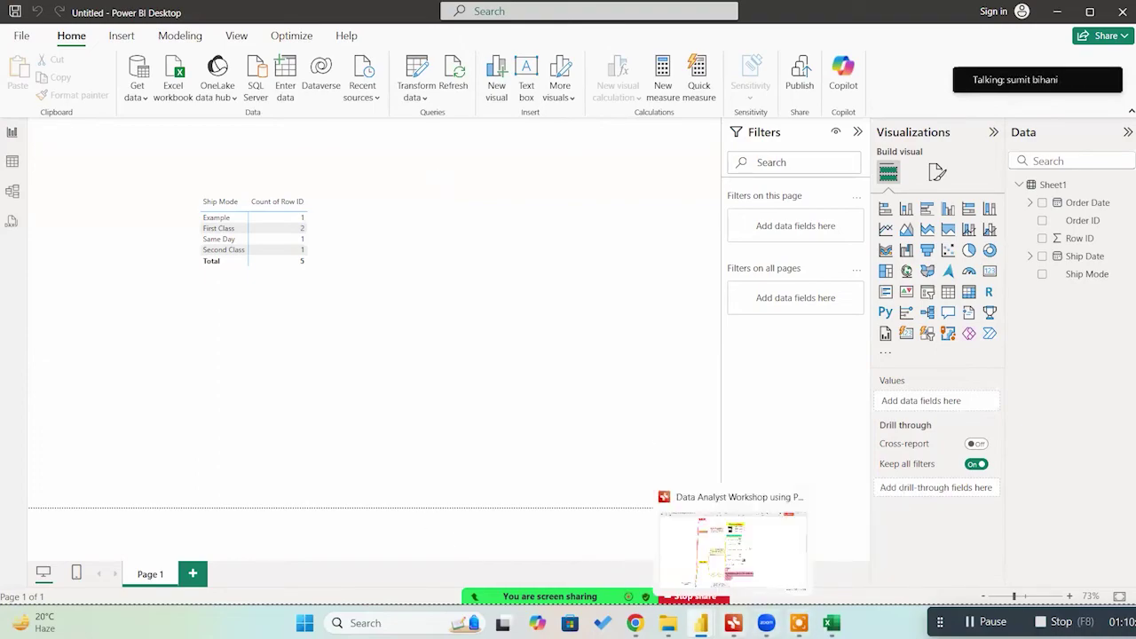
mouse_move(702, 622)
left_click(672, 559)
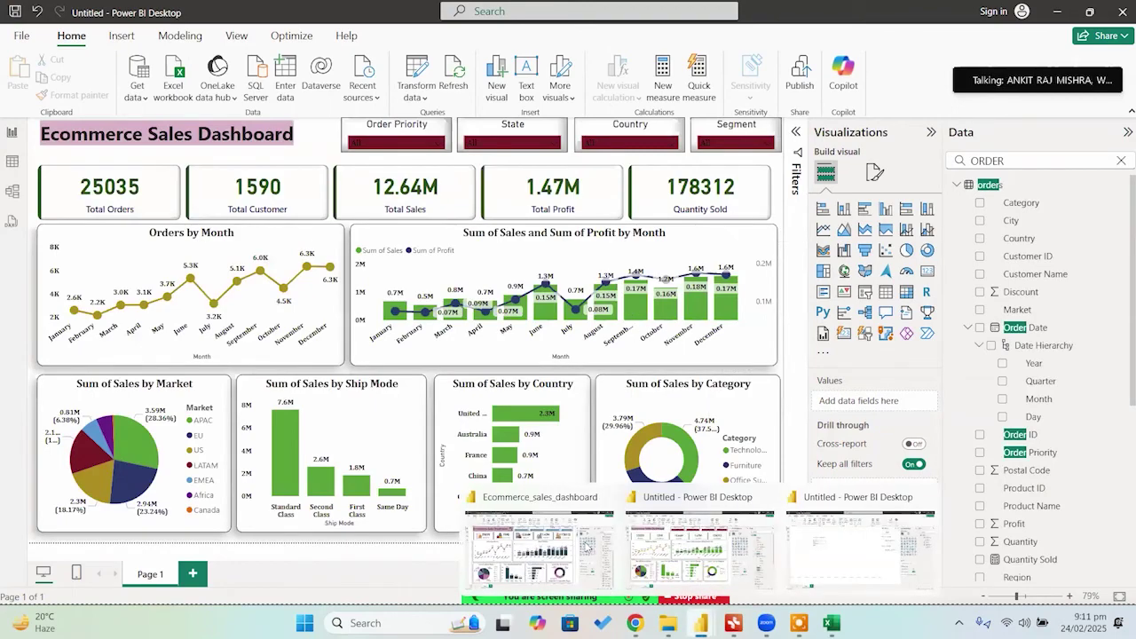
left_click(586, 546)
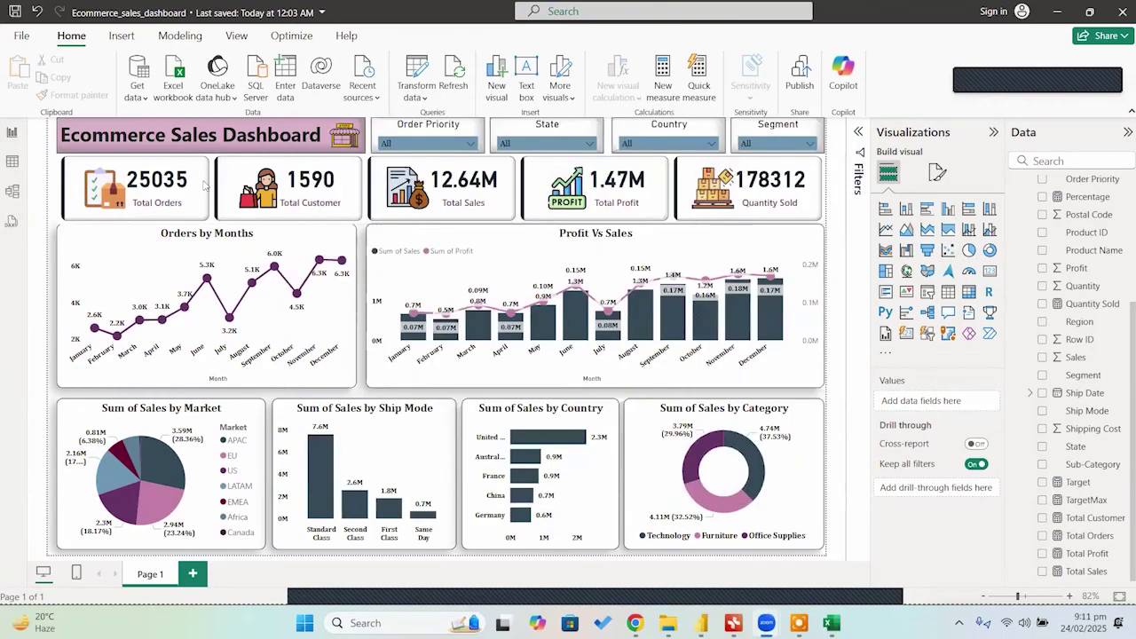
Step: Examine the formula of the Total Orders measure and the Order ID column in the orders table, and return to the report
left_click(204, 185)
scroll(1083, 266, "up", 3)
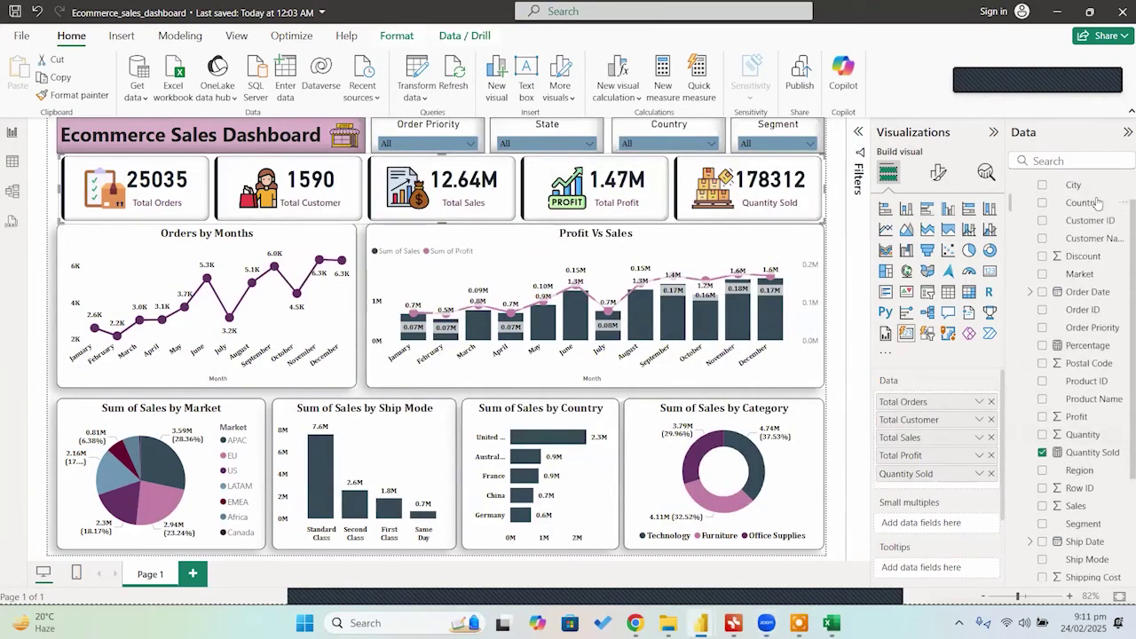
scroll(1079, 550, "down", 3)
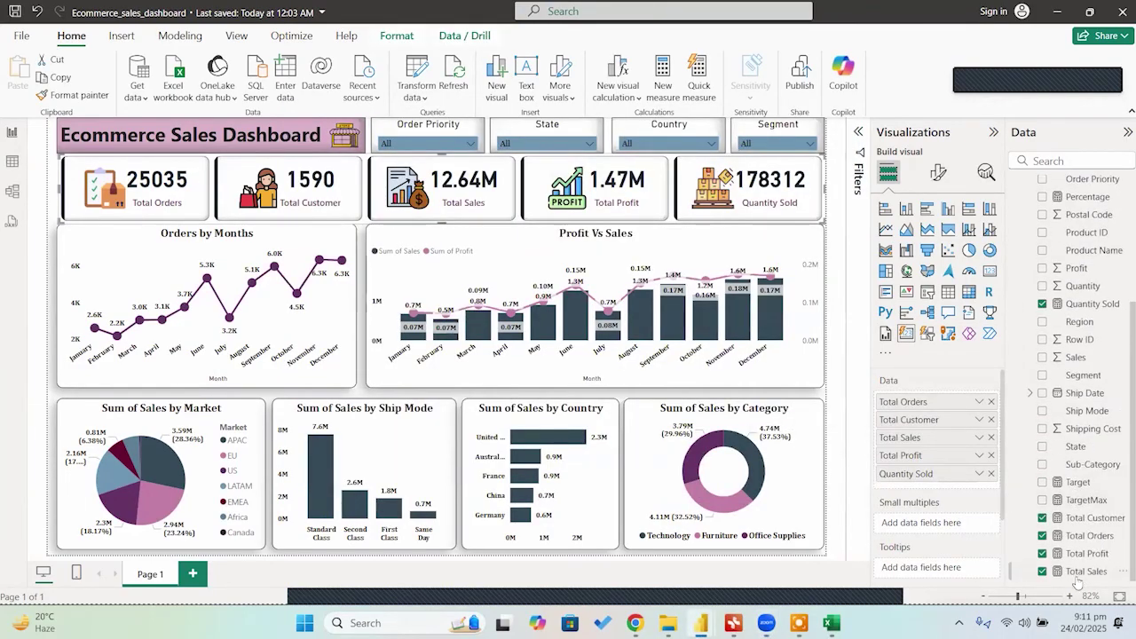
left_click(1090, 537)
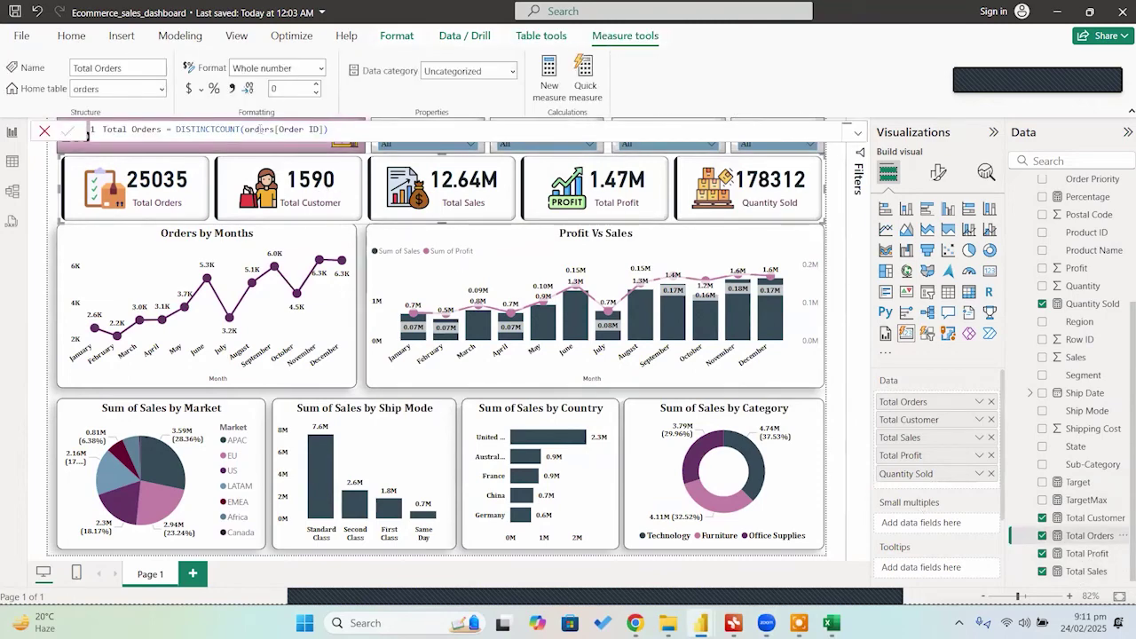
left_click_drag(244, 130, 326, 130)
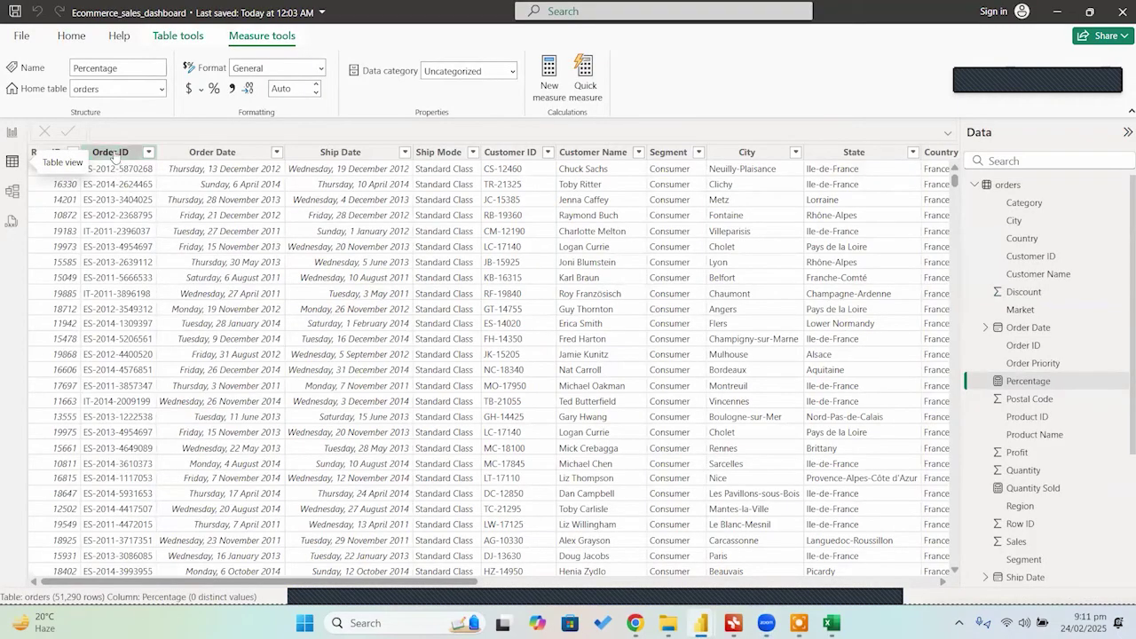
left_click(114, 156)
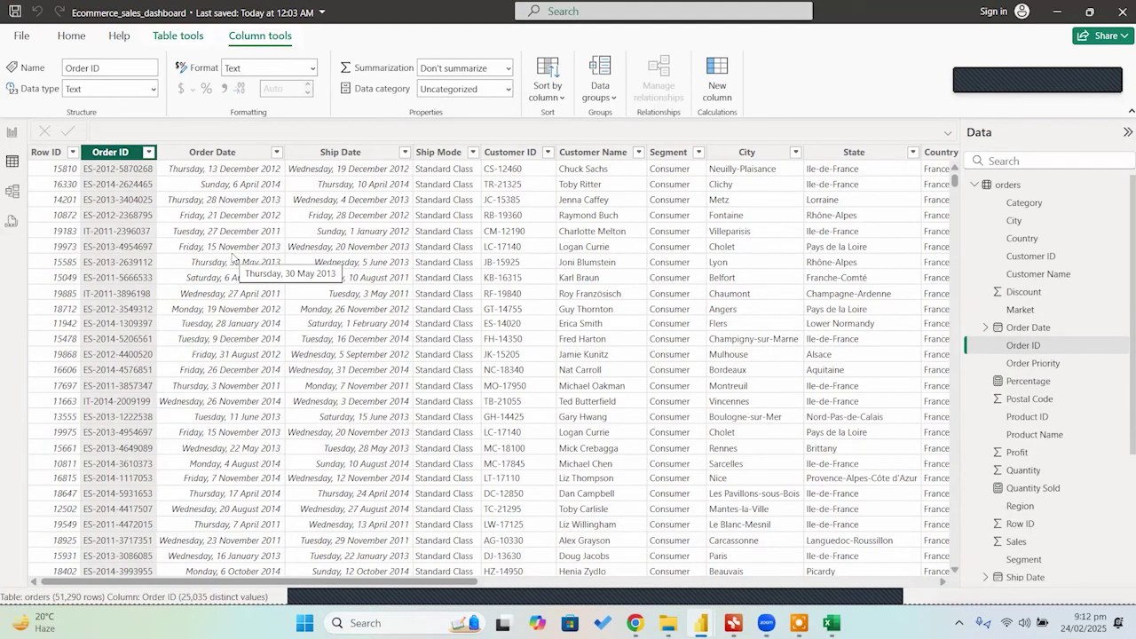
left_click(12, 132)
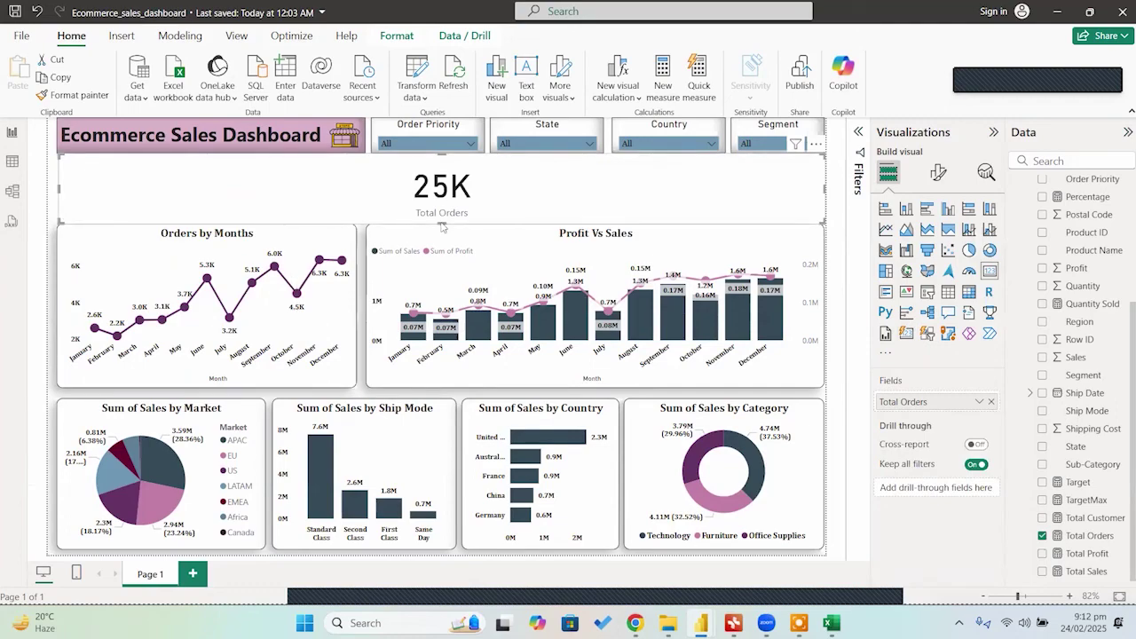
Step: Add a new card visual showing the Total Orders measure and place it over the charts on the report page
left_click(990, 271)
left_click_drag(178, 257, 488, 266)
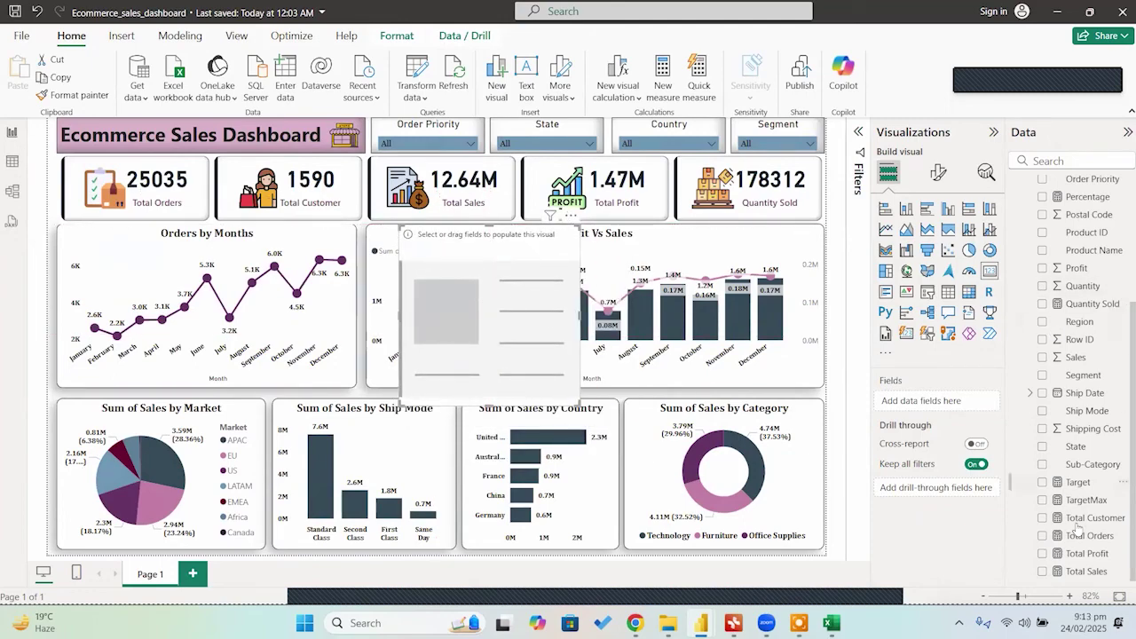
left_click_drag(1087, 535, 417, 302)
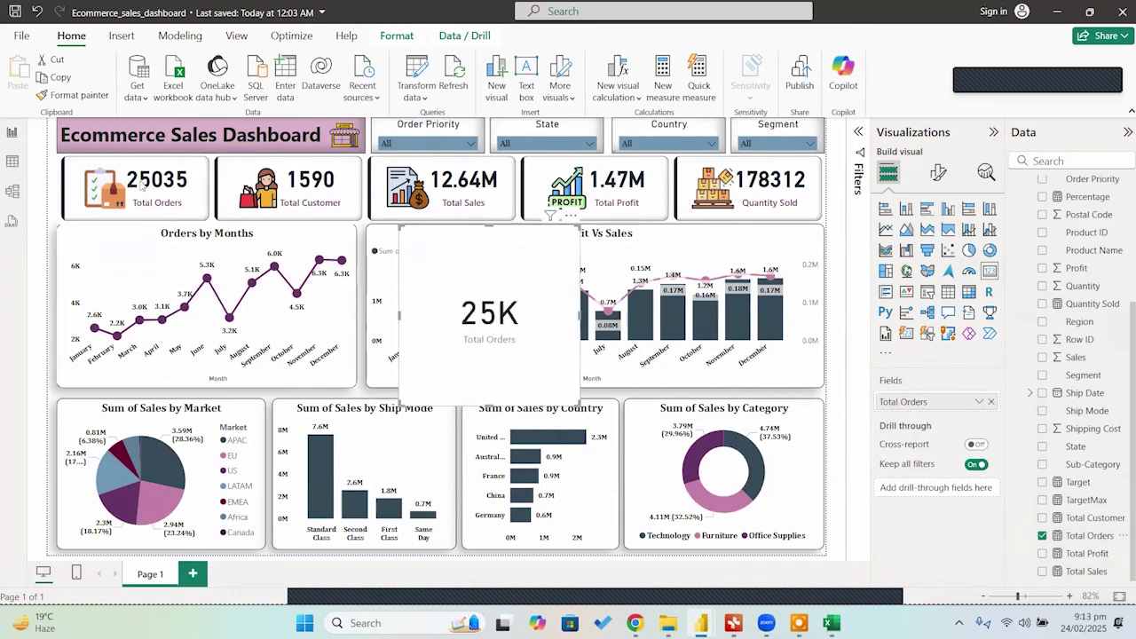
left_click_drag(511, 342, 407, 333)
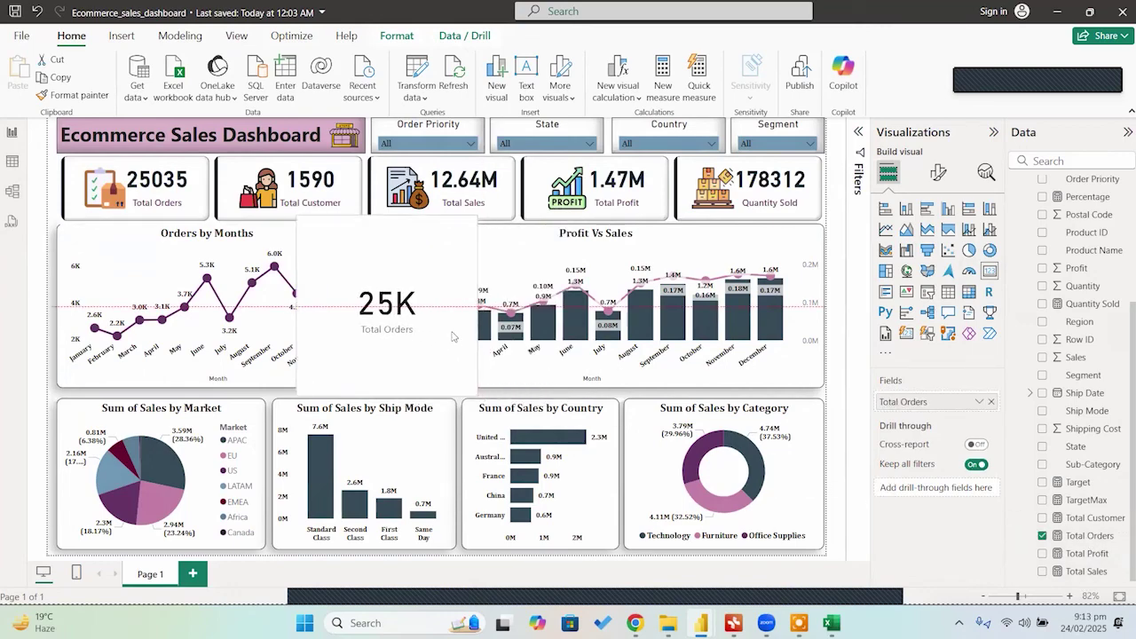
Step: Set the display units of the new Total Orders card's callout value to None
left_click(940, 173)
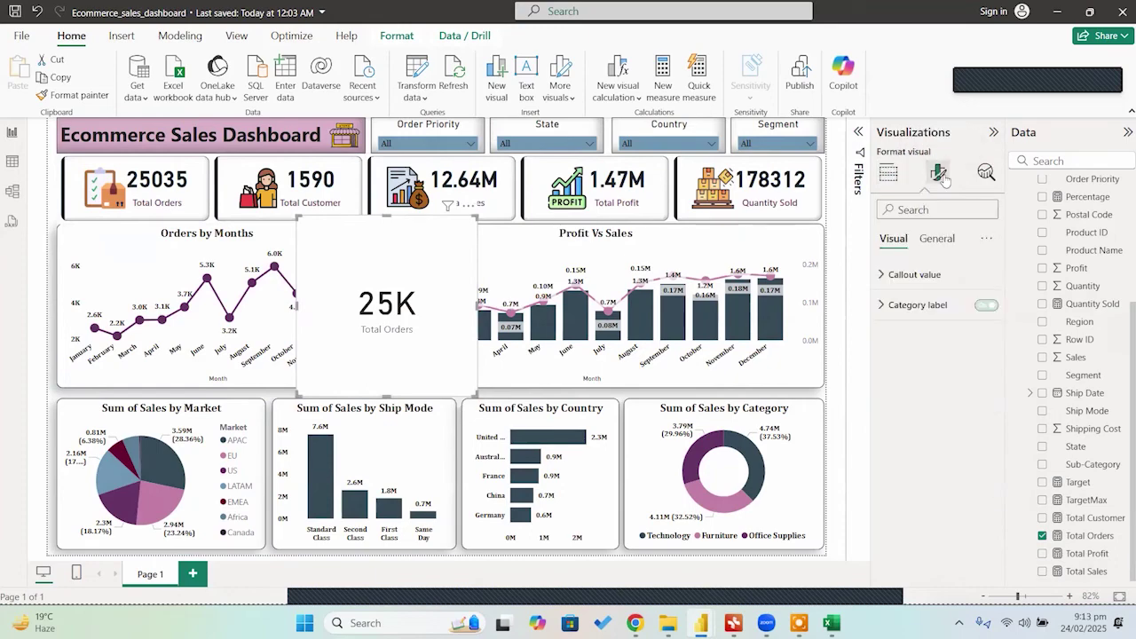
left_click(913, 274)
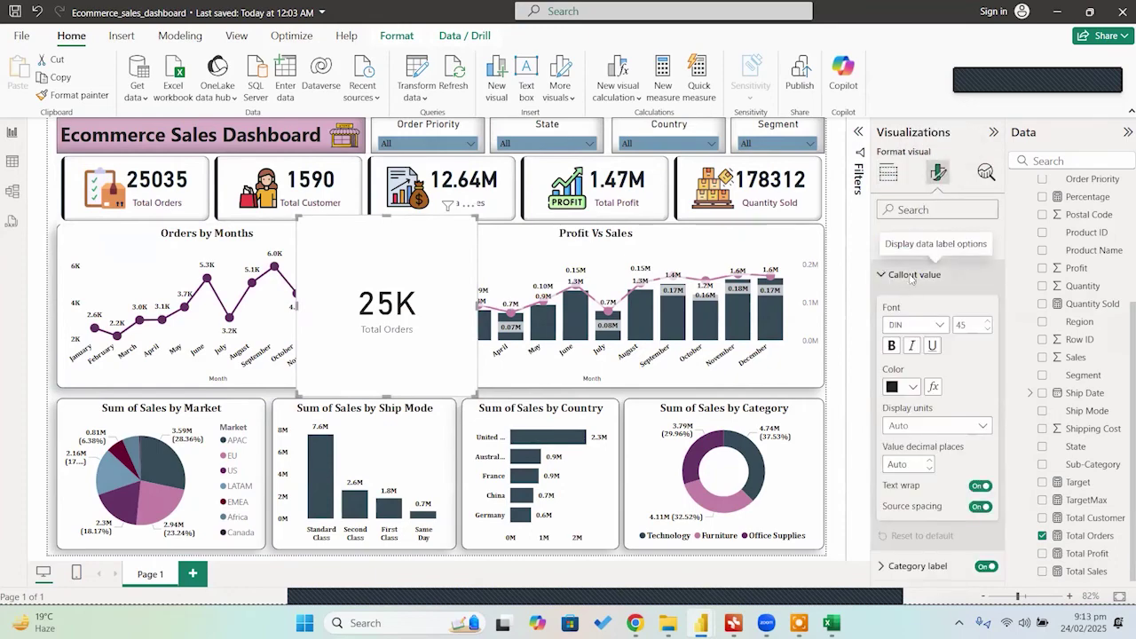
left_click(936, 426)
left_click(898, 461)
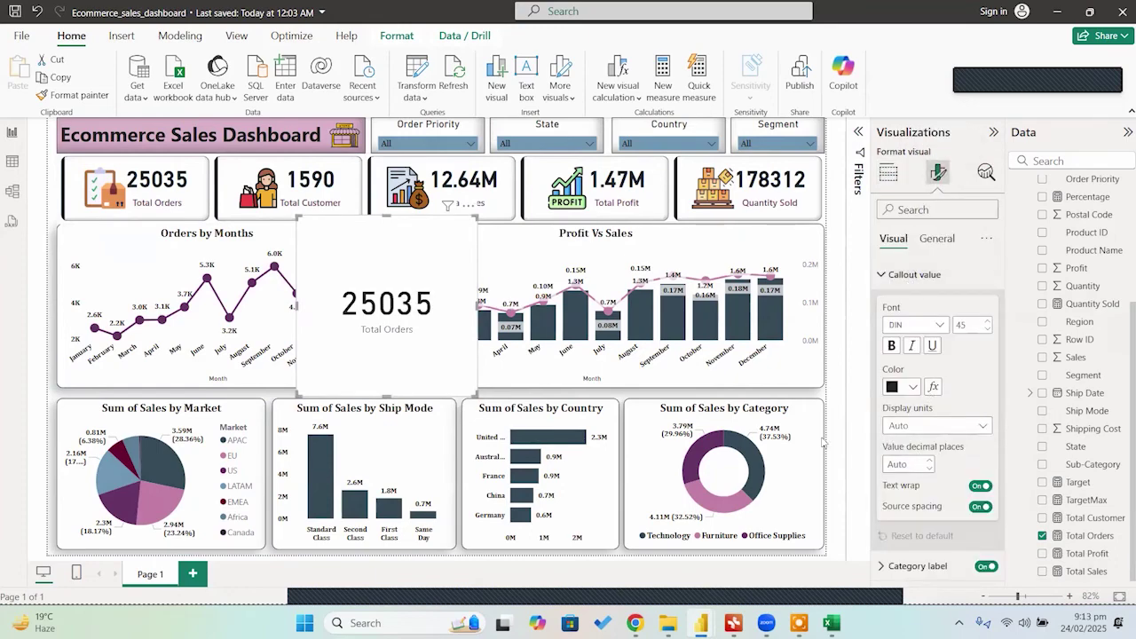
Step: Move the new Total Orders card over the Orders by Months chart and delete the card
left_click_drag(405, 334, 166, 343)
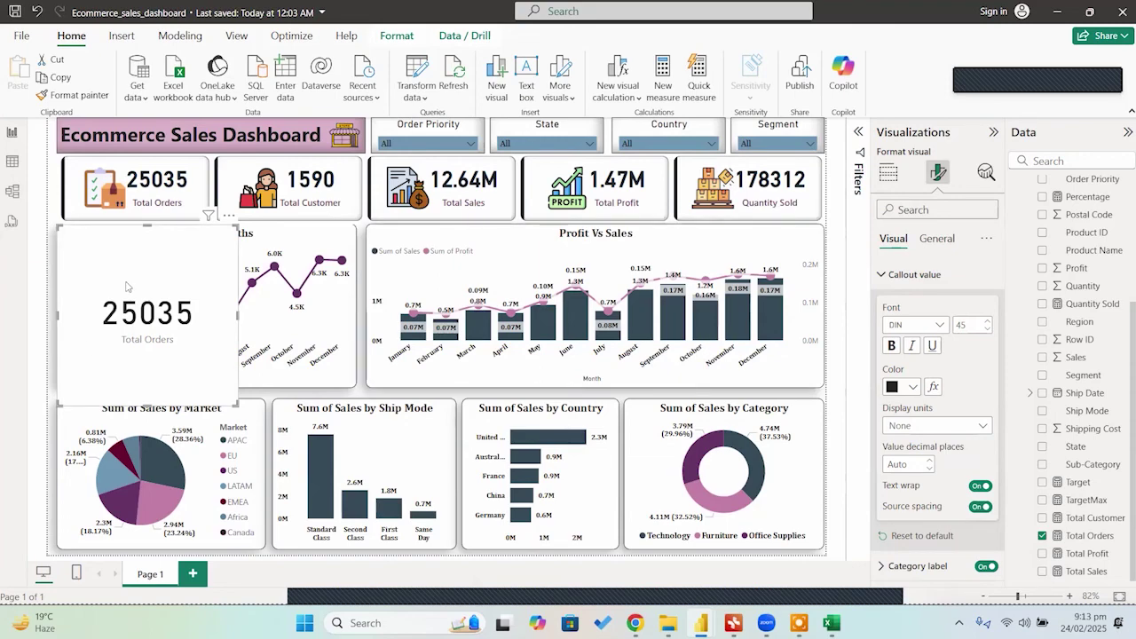
key("Delete")
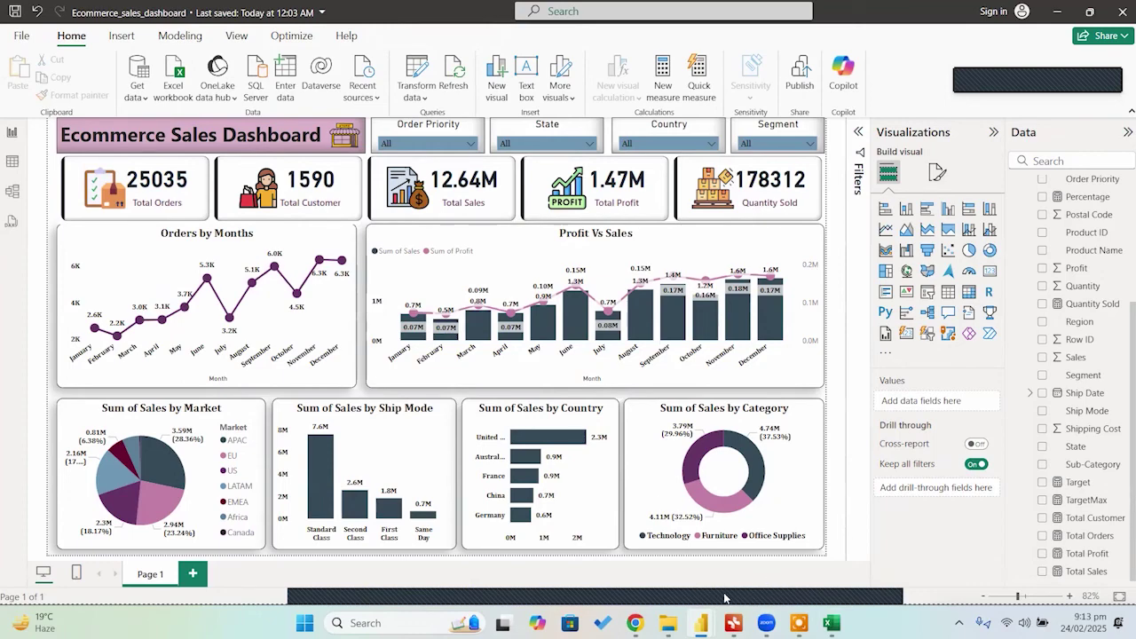
Step: Switch to Chrome, go to linkedin.com/feed and open the signed-in account's own LinkedIn profile
mouse_move(734, 623)
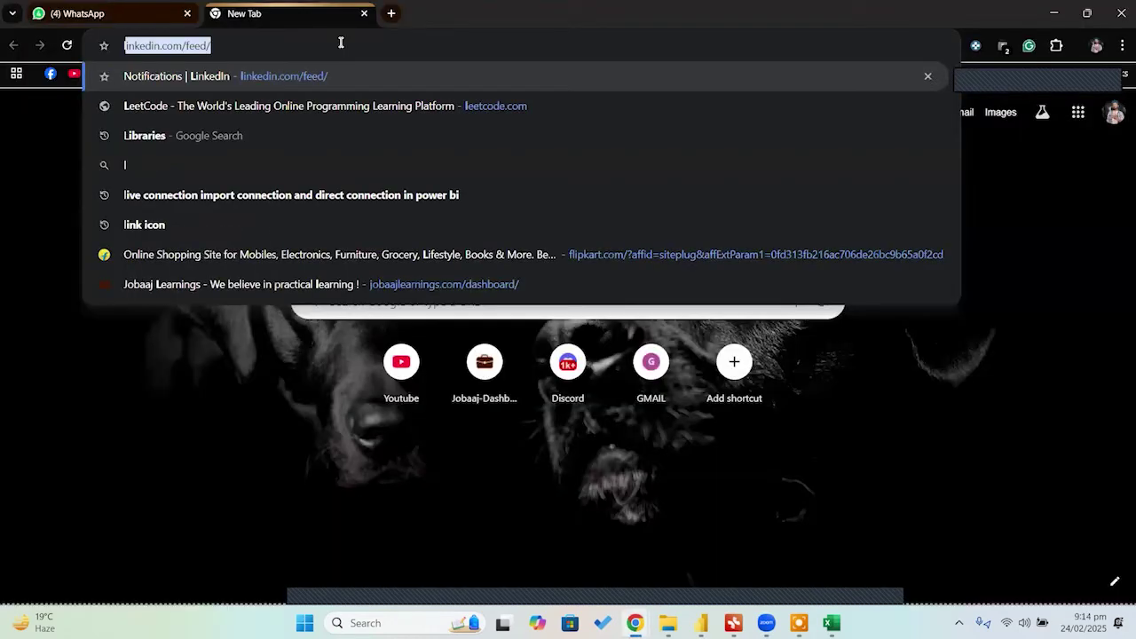
key("Return")
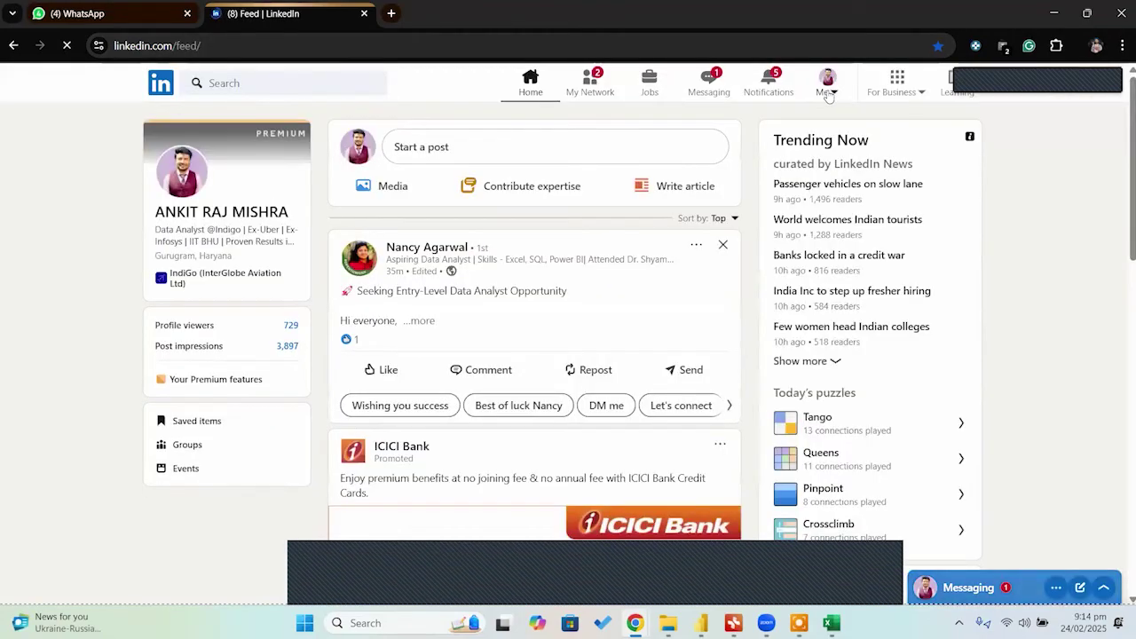
left_click(827, 83)
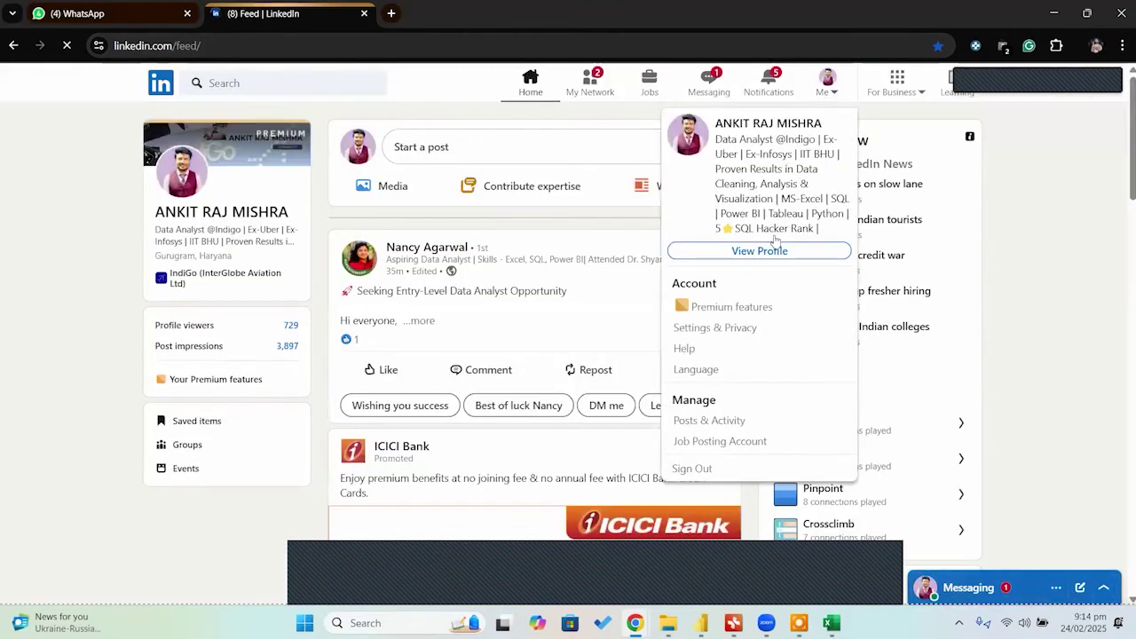
left_click(761, 251)
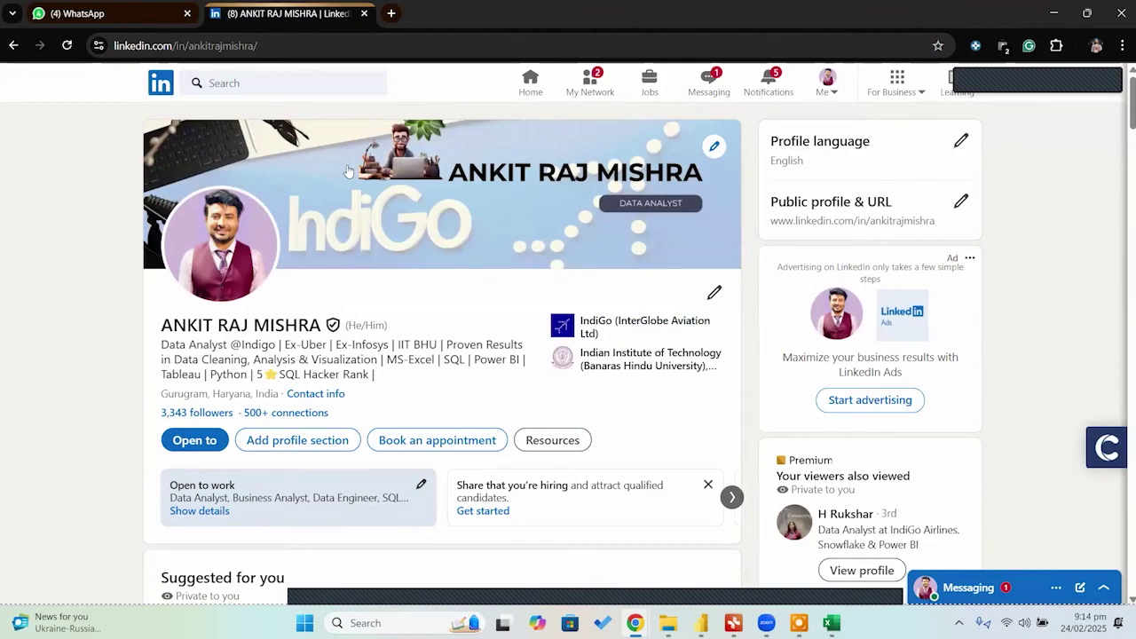
Step: Open topmate.io in a new browser tab and go to the account's Expert Dashboard
left_click(391, 13)
type("to")
key("Return")
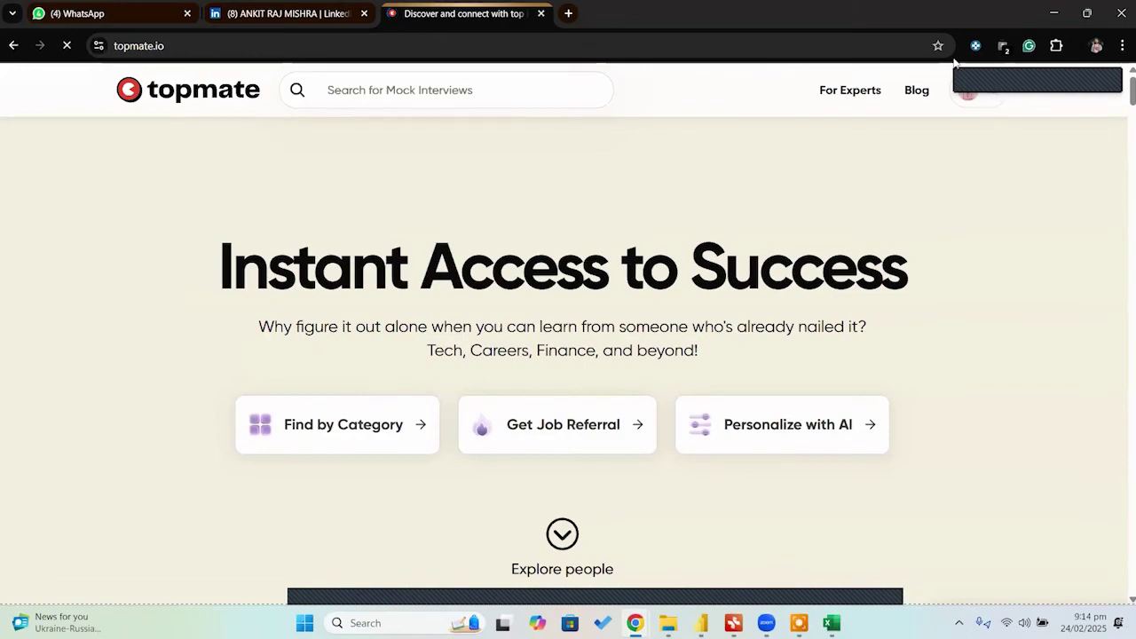
left_click(967, 90)
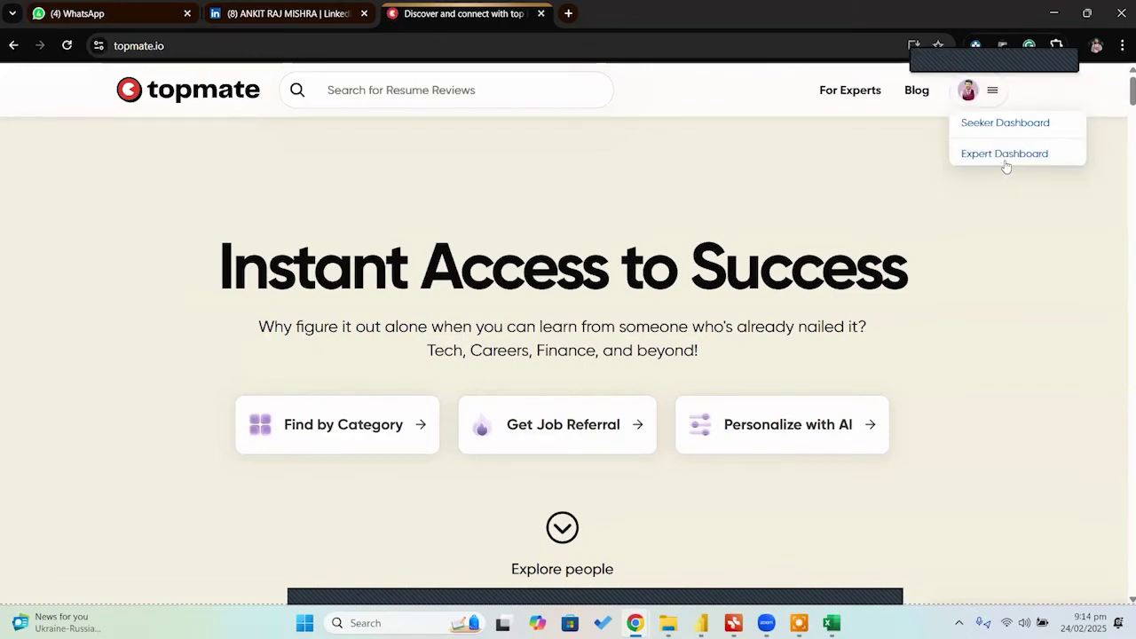
left_click(1008, 157)
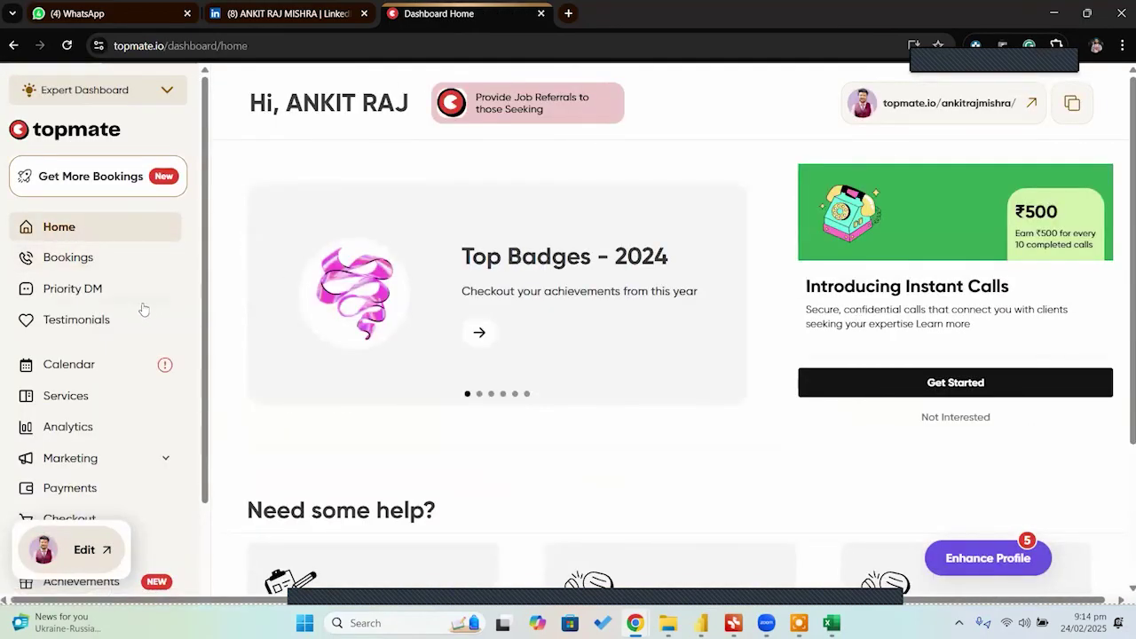
Step: View the Testimonials, Priority DM and Bookings pages of the Topmate dashboard, and return to its home page
left_click(102, 320)
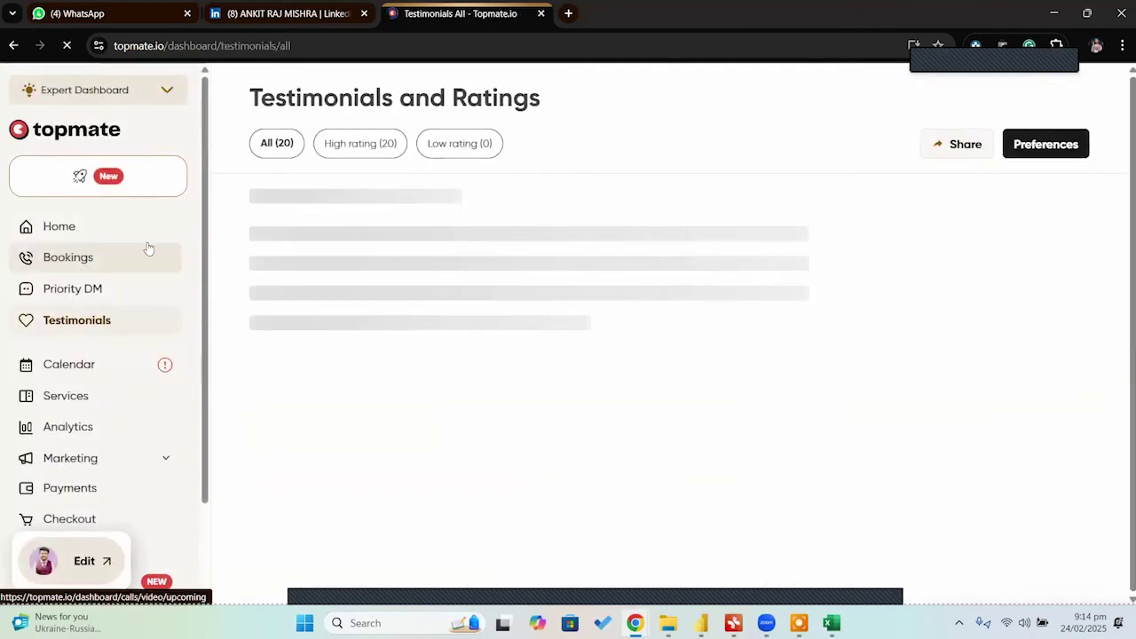
left_click(102, 291)
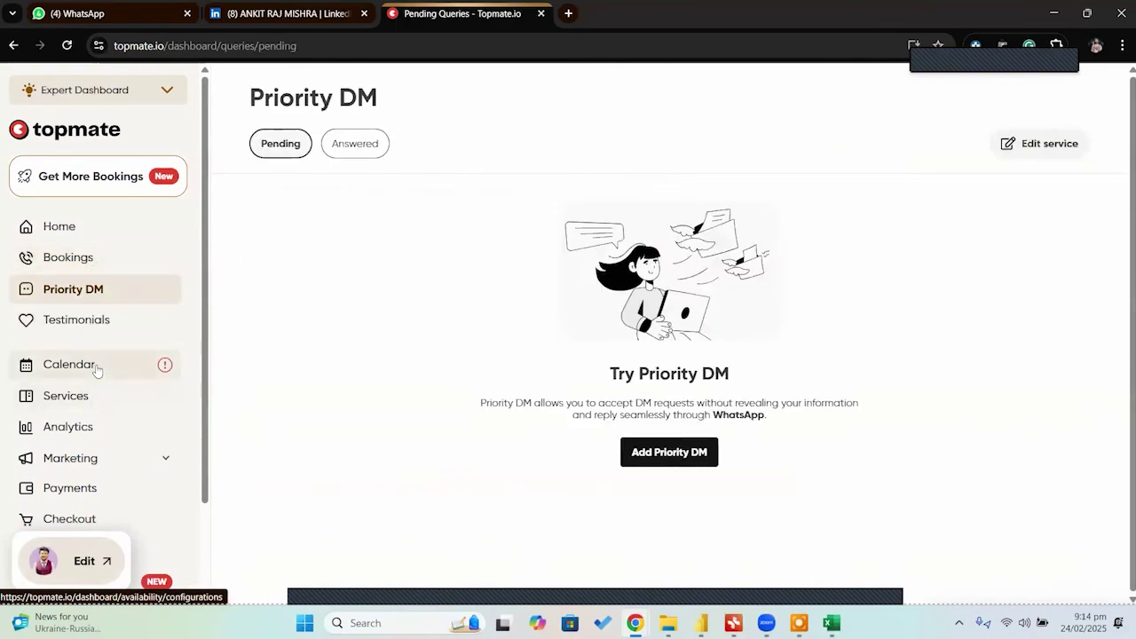
left_click(99, 258)
left_click(94, 236)
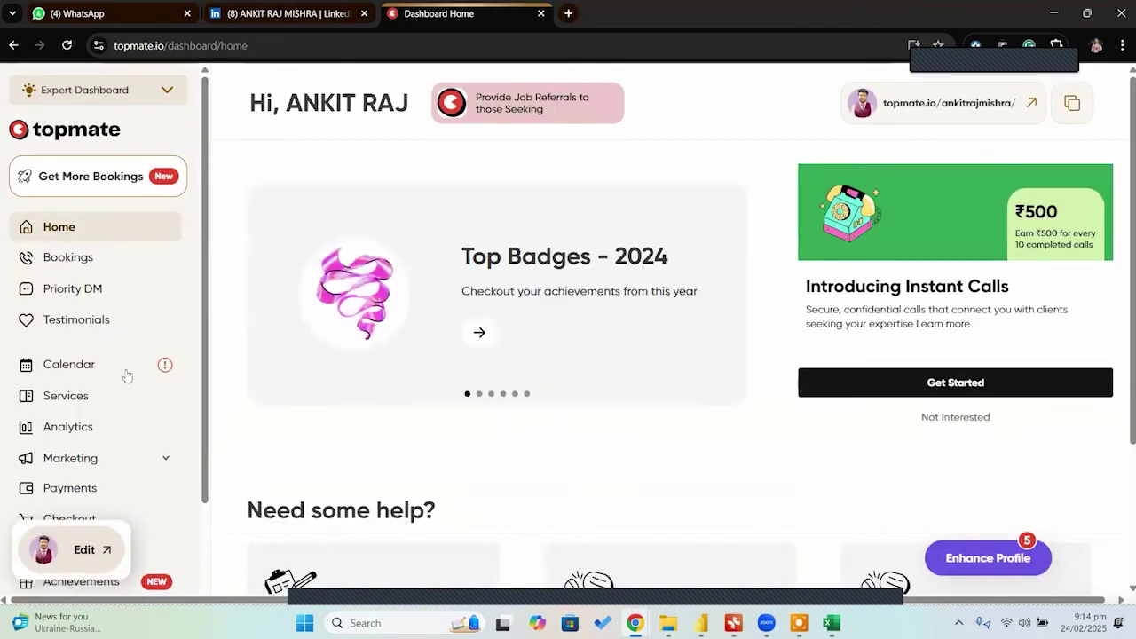
Step: Open the Topmate Services page and look through the 1:1 call services offered
scroll(100, 462, "down", 1)
left_click(76, 323)
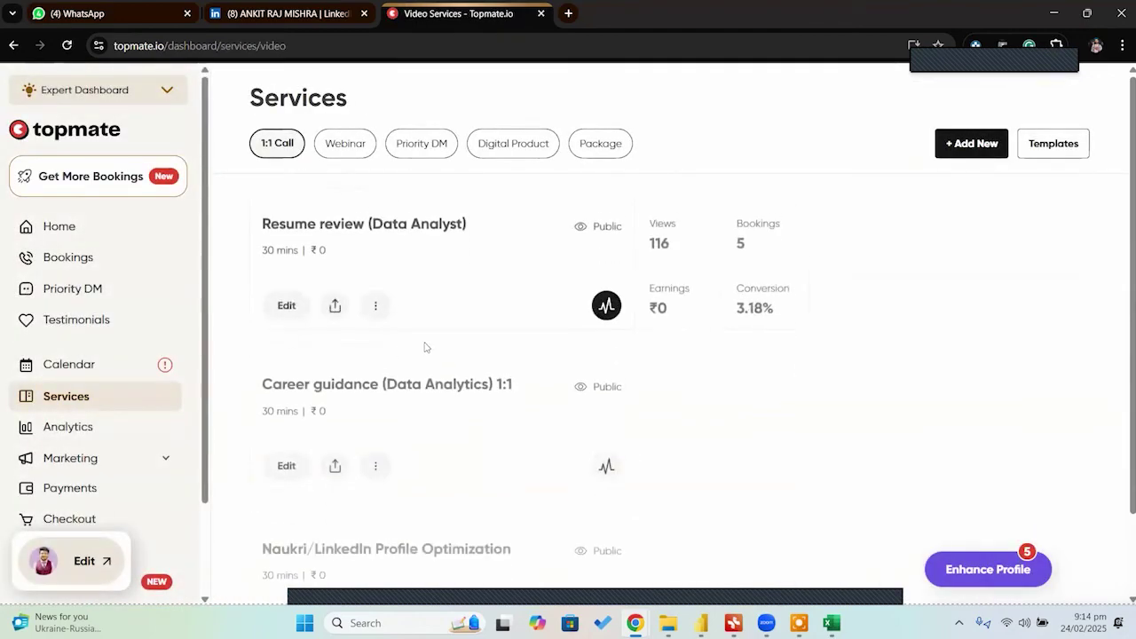
scroll(397, 233, "down", 1)
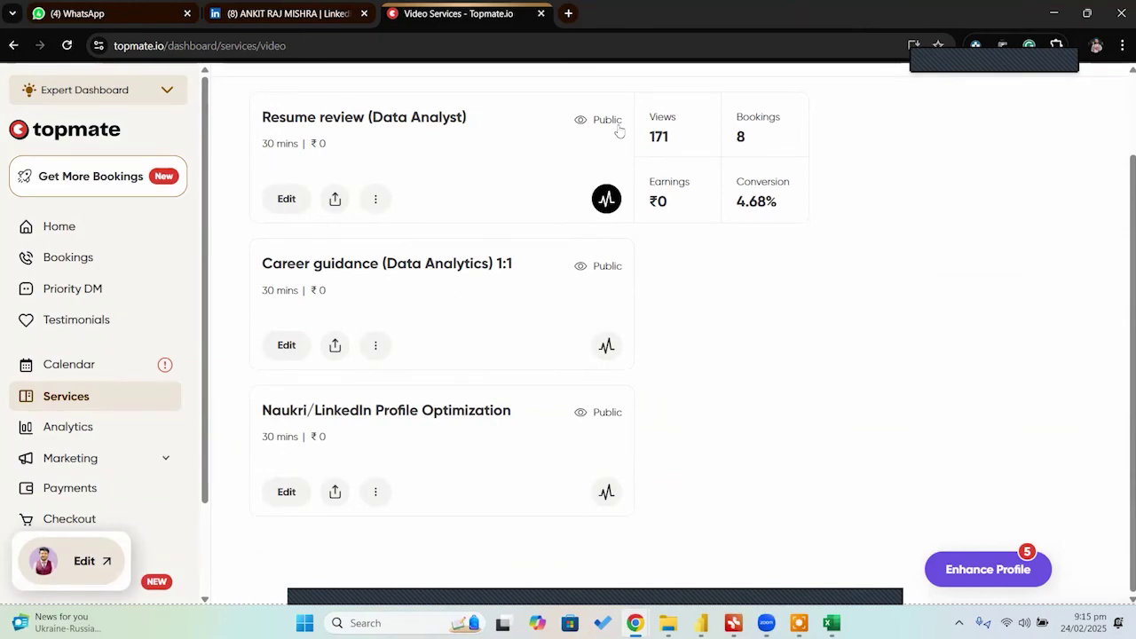
Step: Open YouTube in a new browser tab, search for the data analyst's channel by name and open the channel
left_click(568, 13)
type("y")
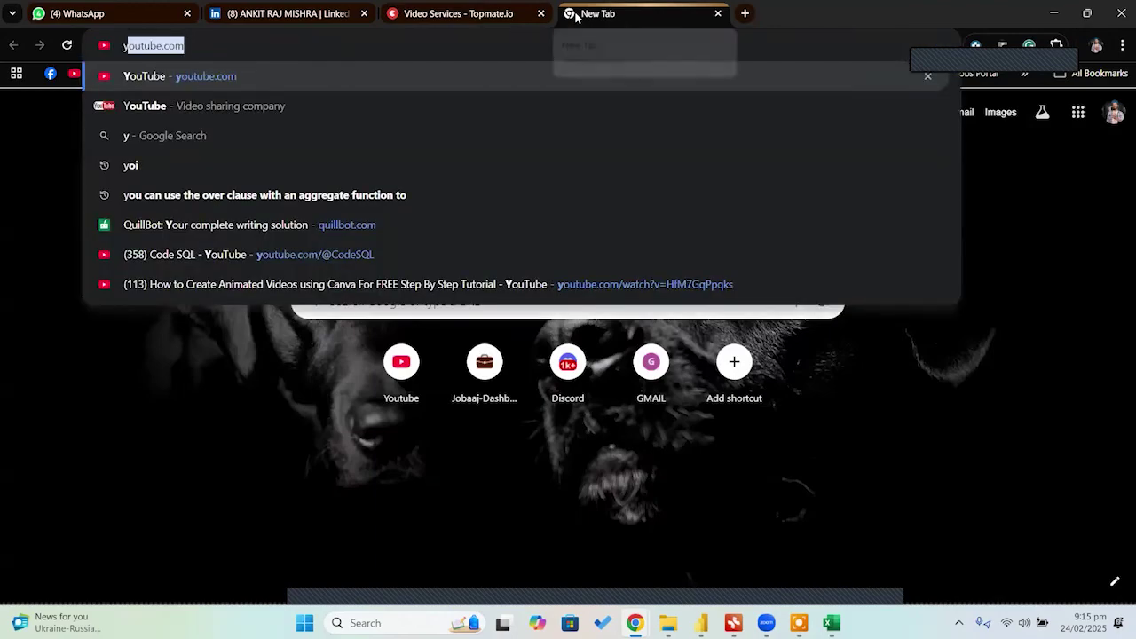
key("Return")
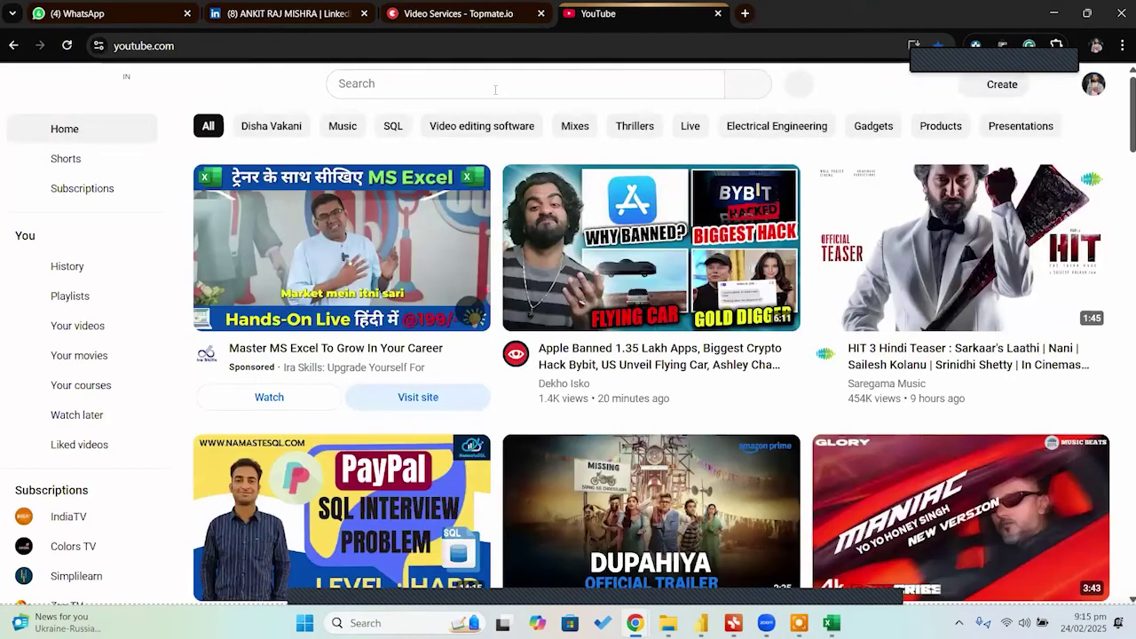
left_click(495, 89)
type("ankit raj")
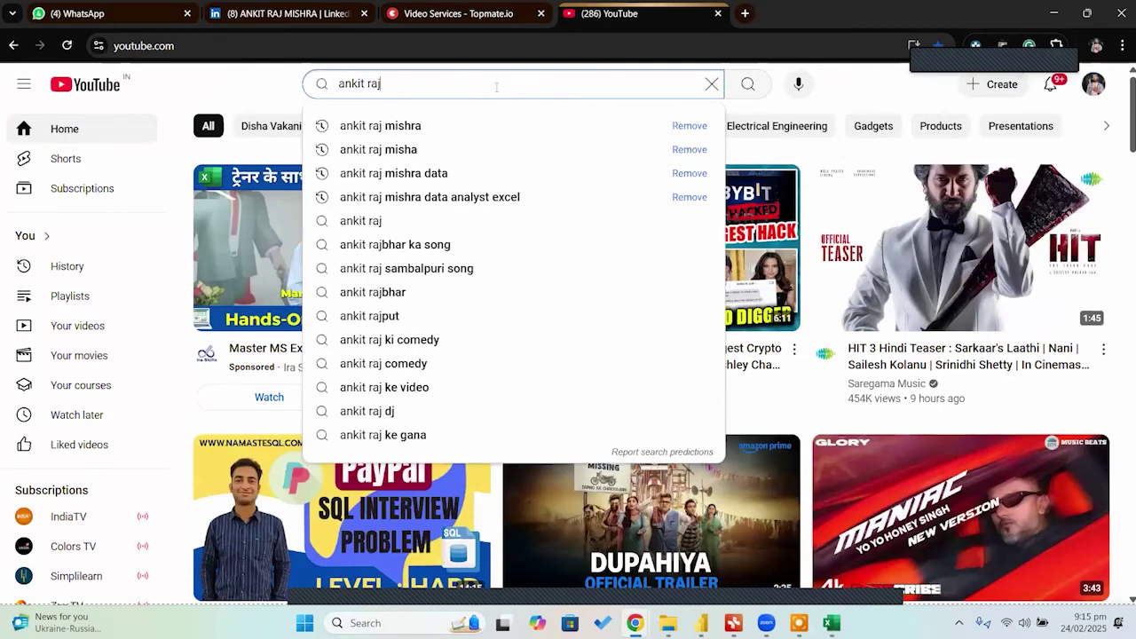
left_click(507, 131)
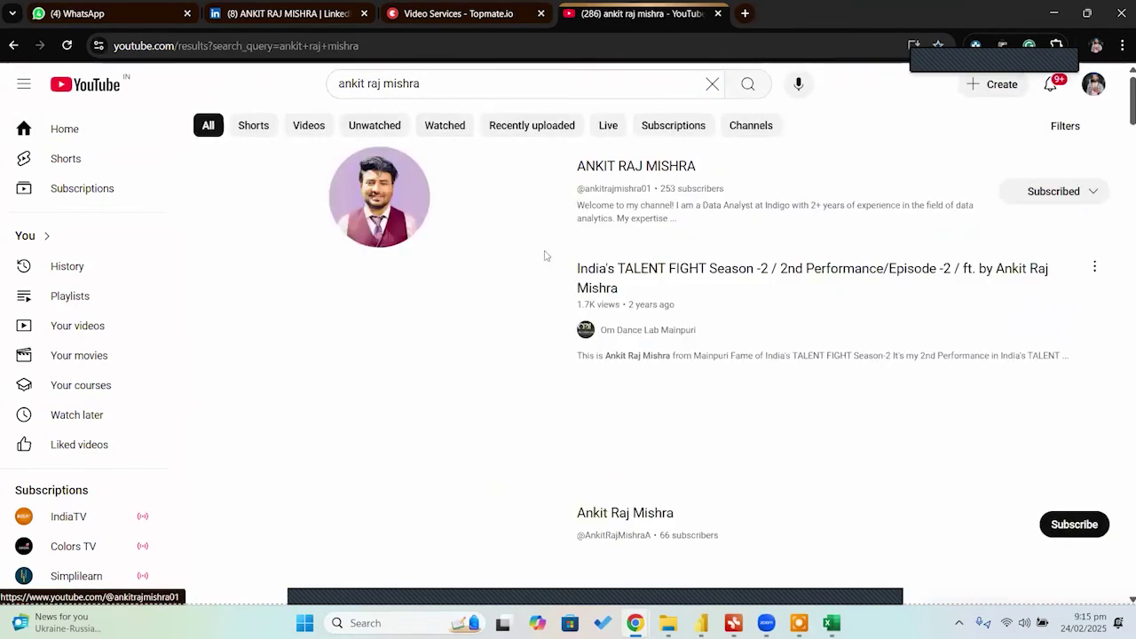
left_click(647, 168)
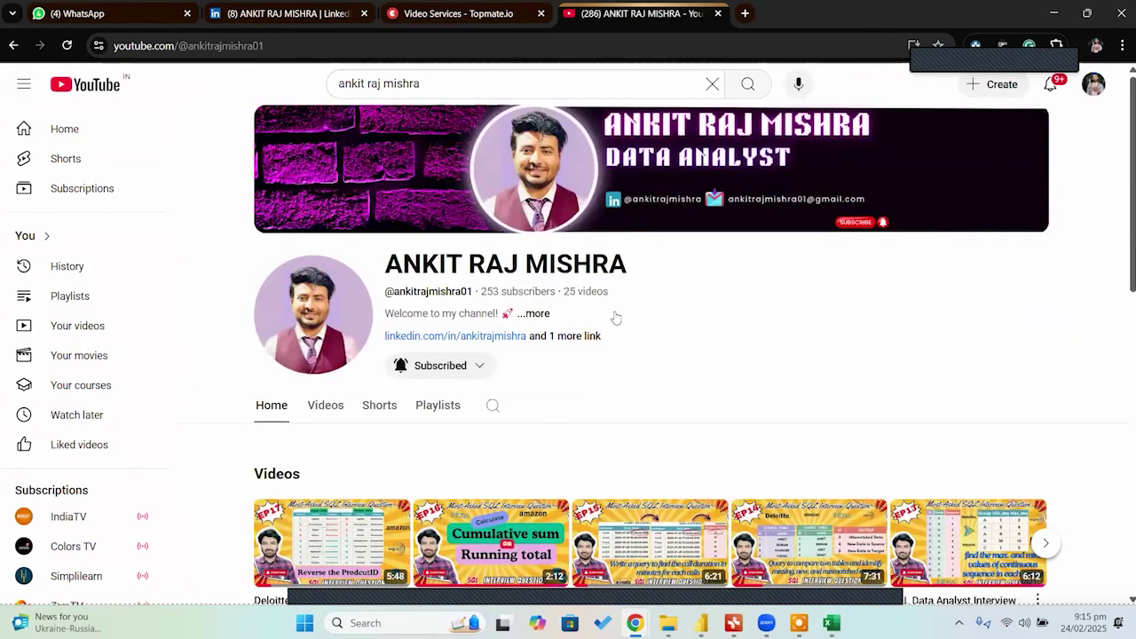
Step: Open the channel's video list and look through the SQL interview question episodes and the Python and Excel project videos
scroll(612, 315, "down", 2)
left_click(339, 265)
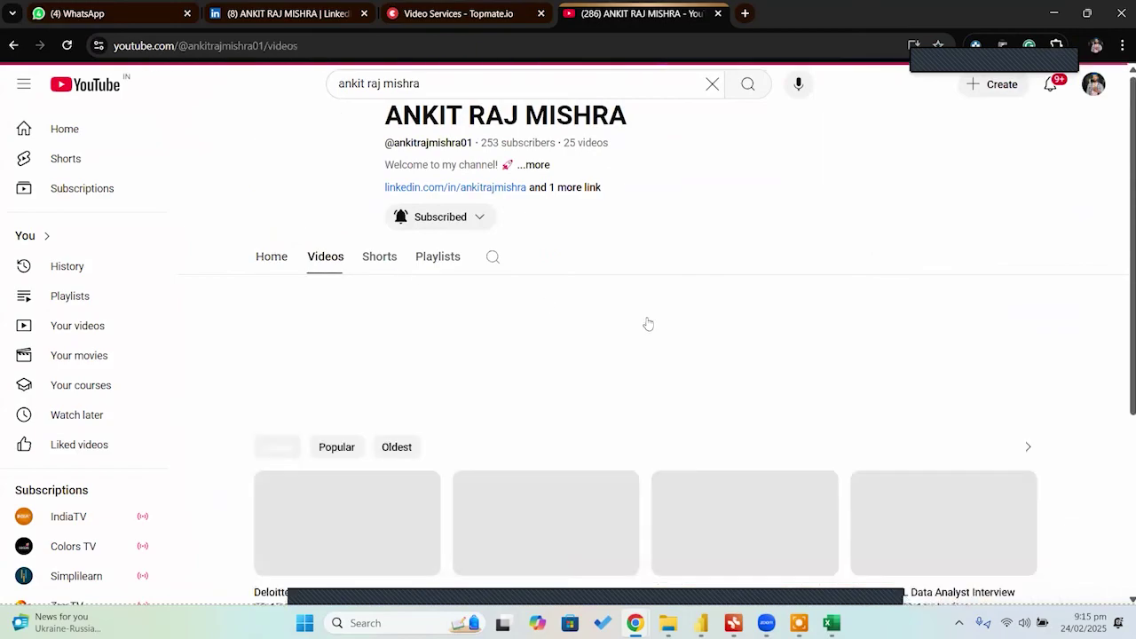
scroll(682, 302, "down", 3)
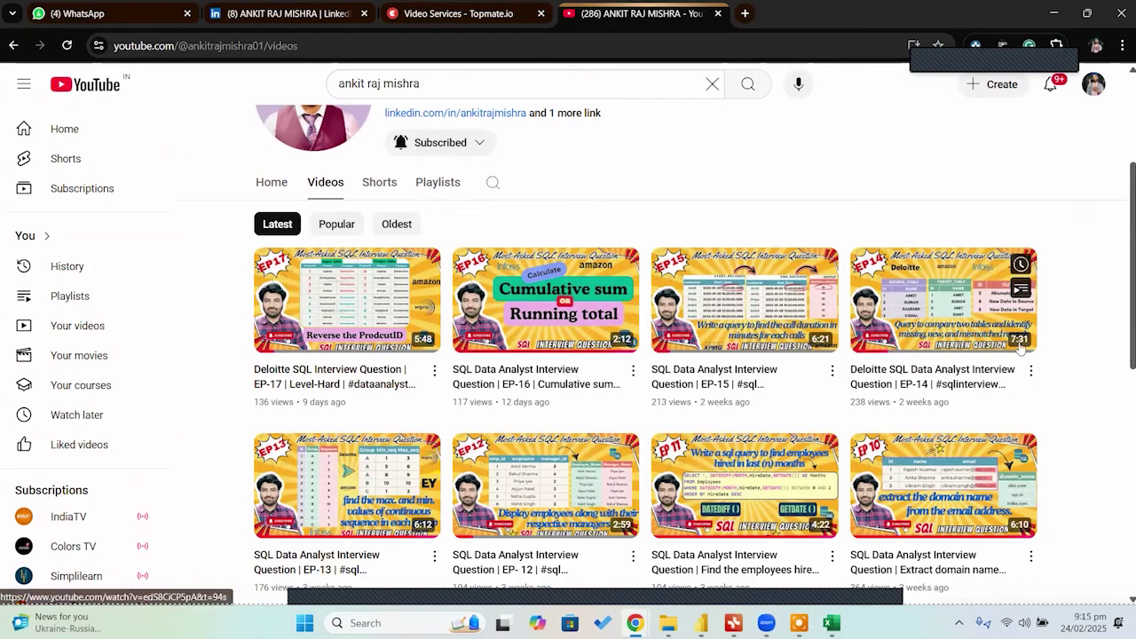
scroll(1061, 306, "down", 2)
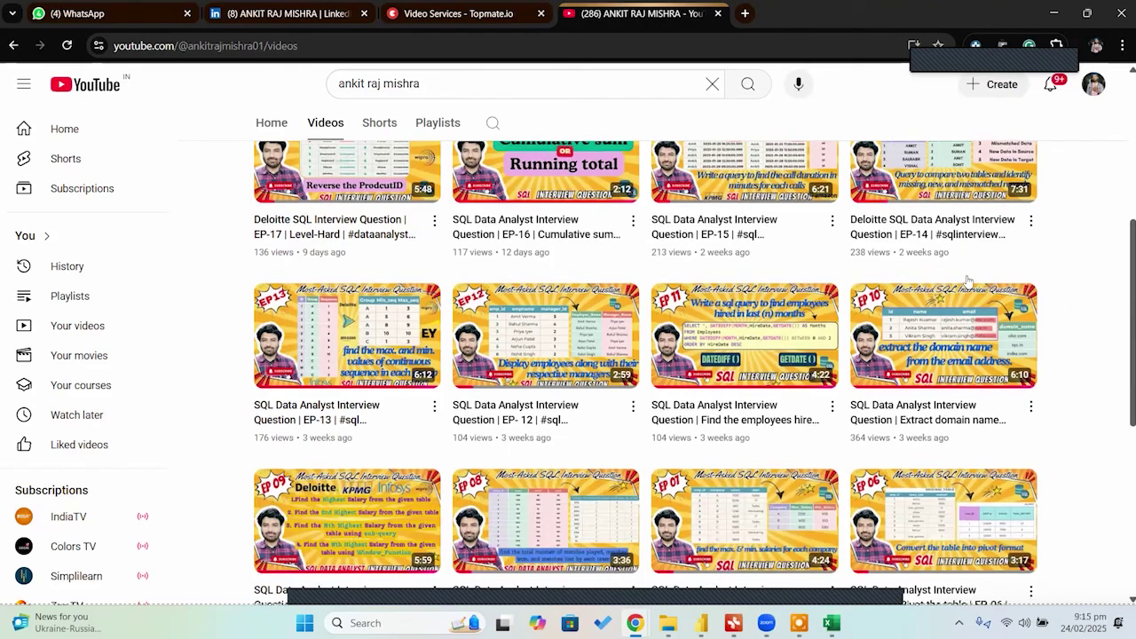
scroll(1056, 302, "down", 3)
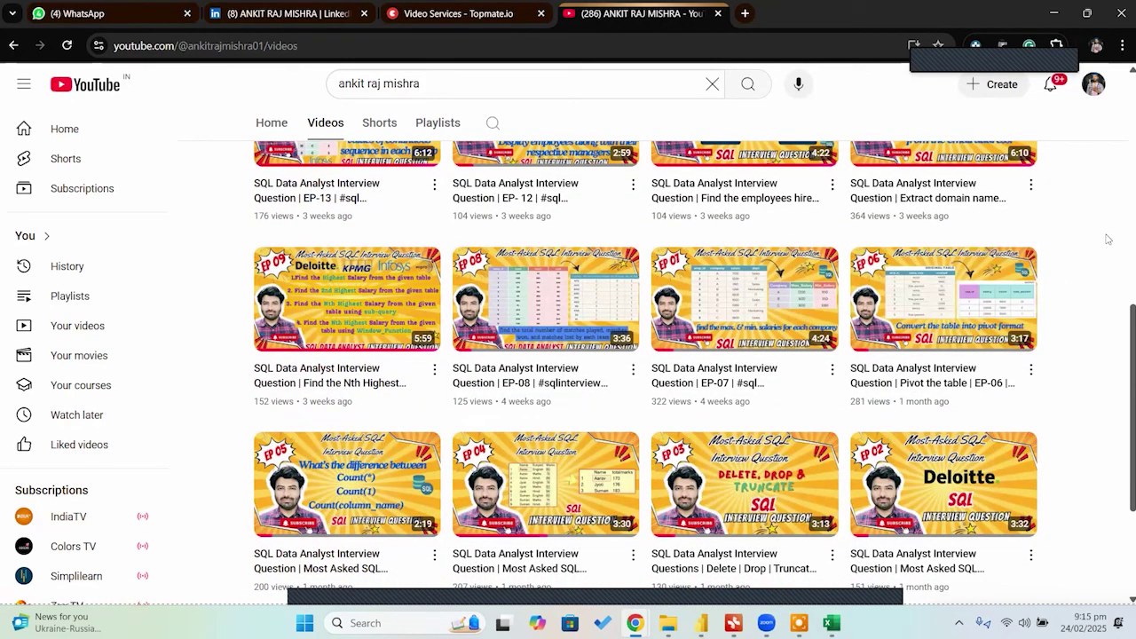
scroll(1105, 244, "down", 2)
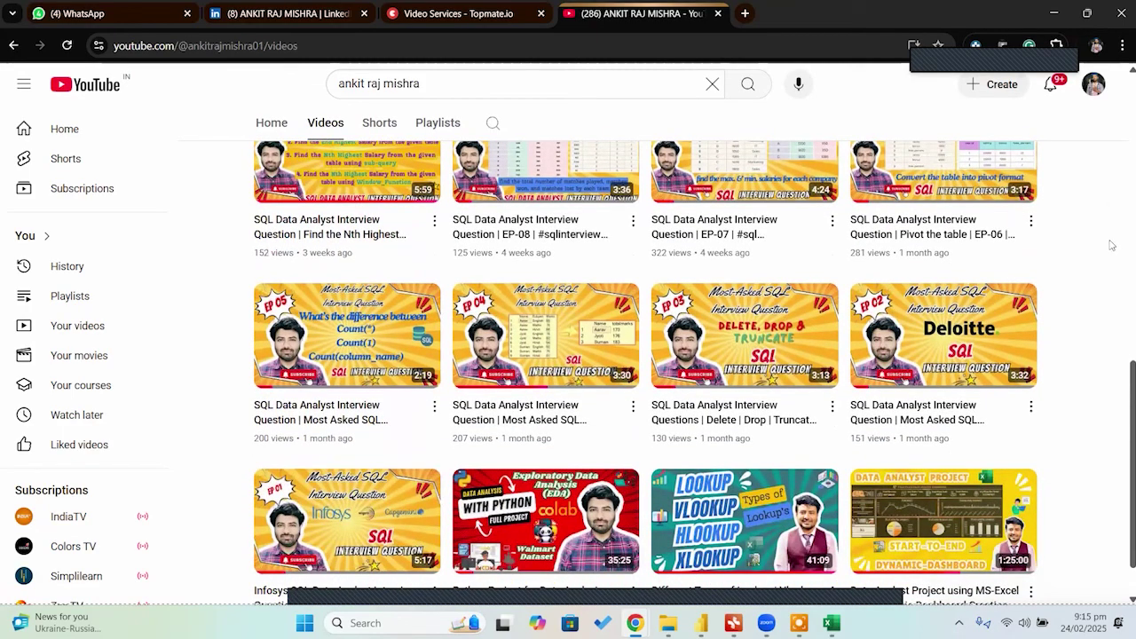
scroll(1106, 250, "up", 1)
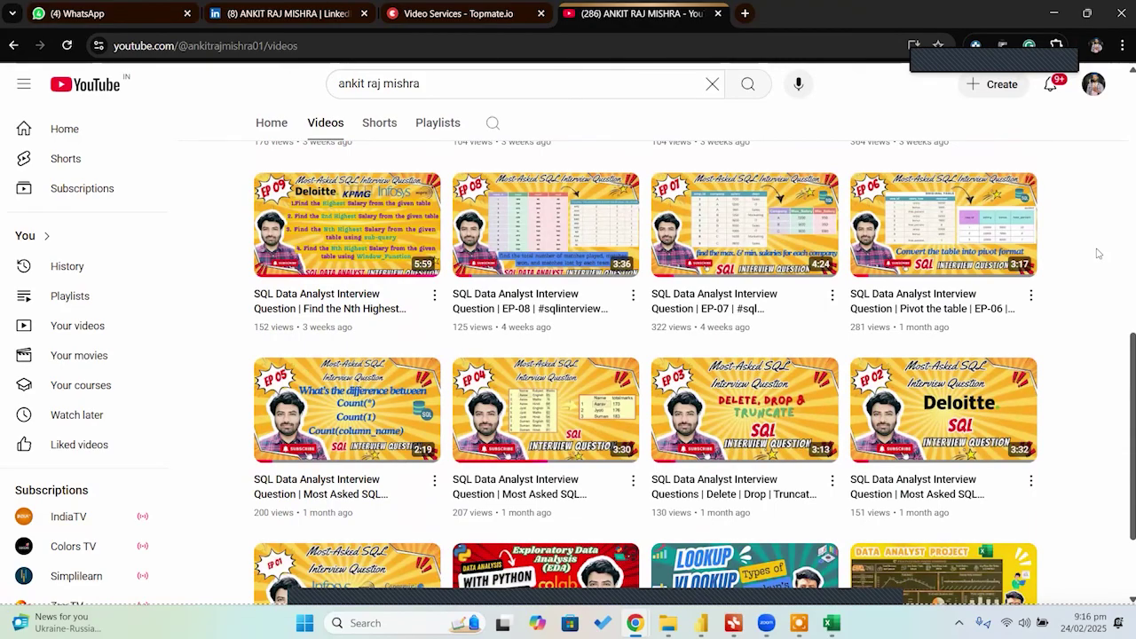
scroll(1097, 252, "up", 3)
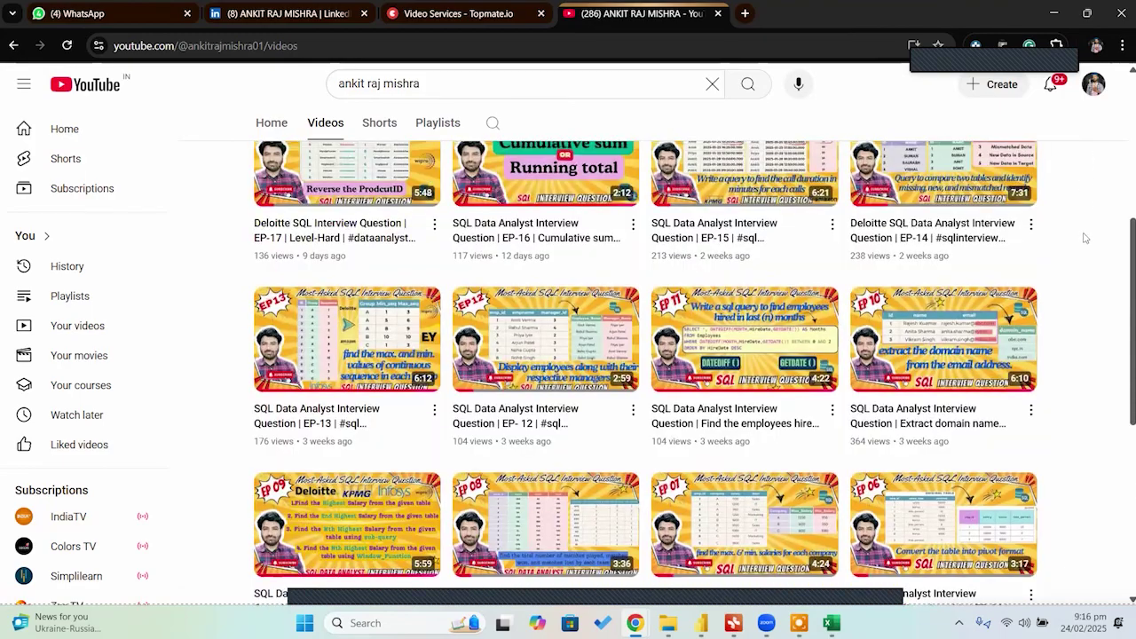
scroll(1056, 268, "up", 3)
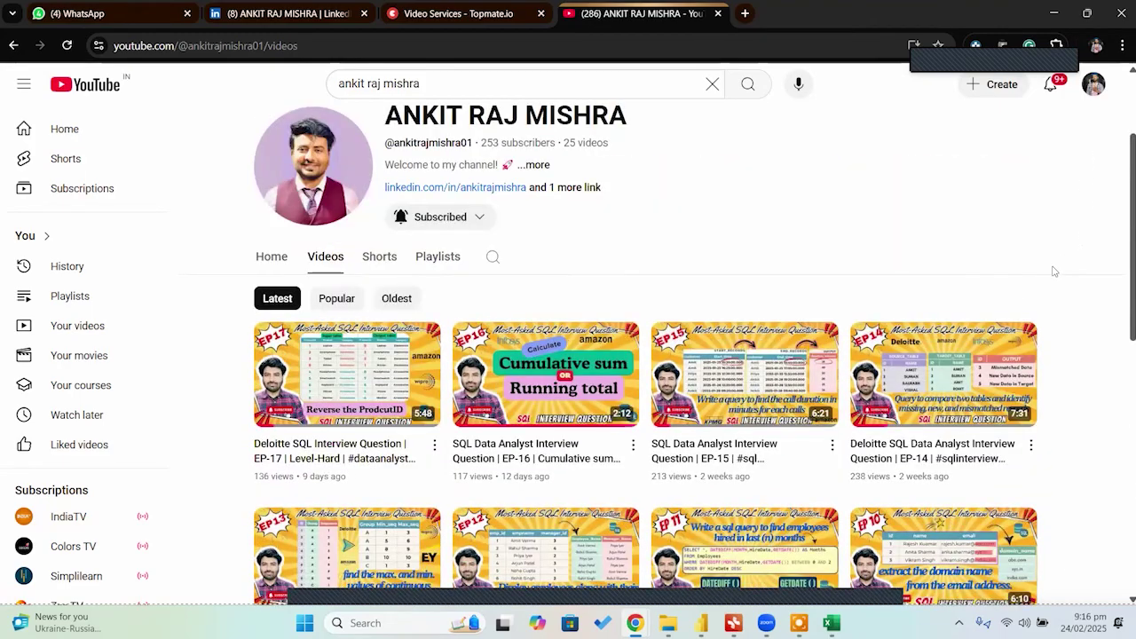
scroll(1055, 271, "down", 3)
scroll(1057, 270, "down", 3)
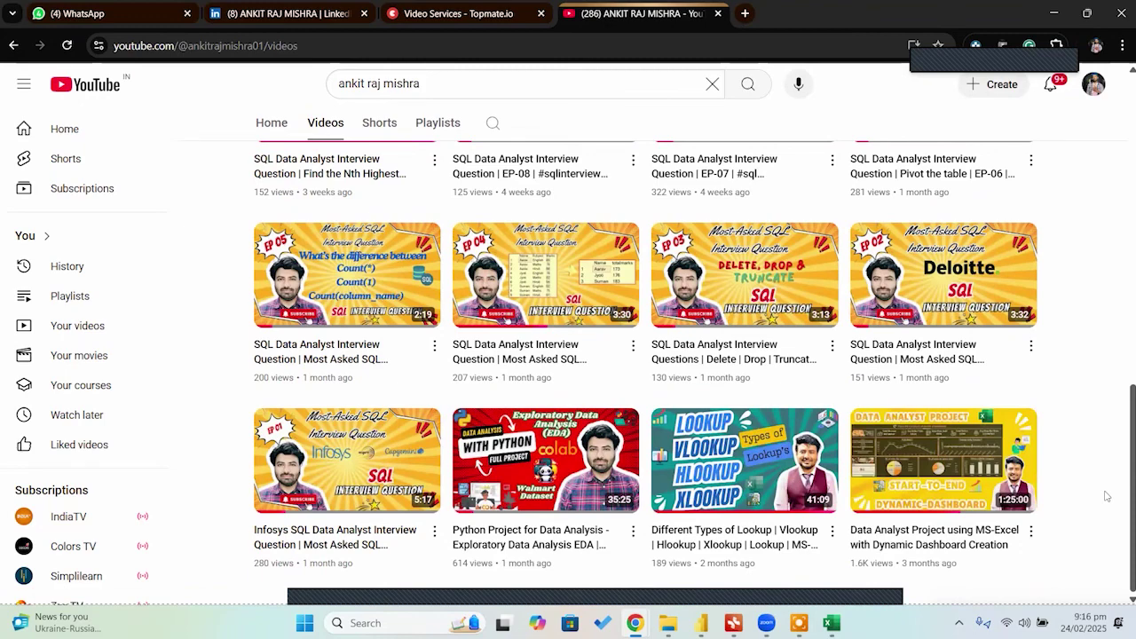
mouse_move(925, 468)
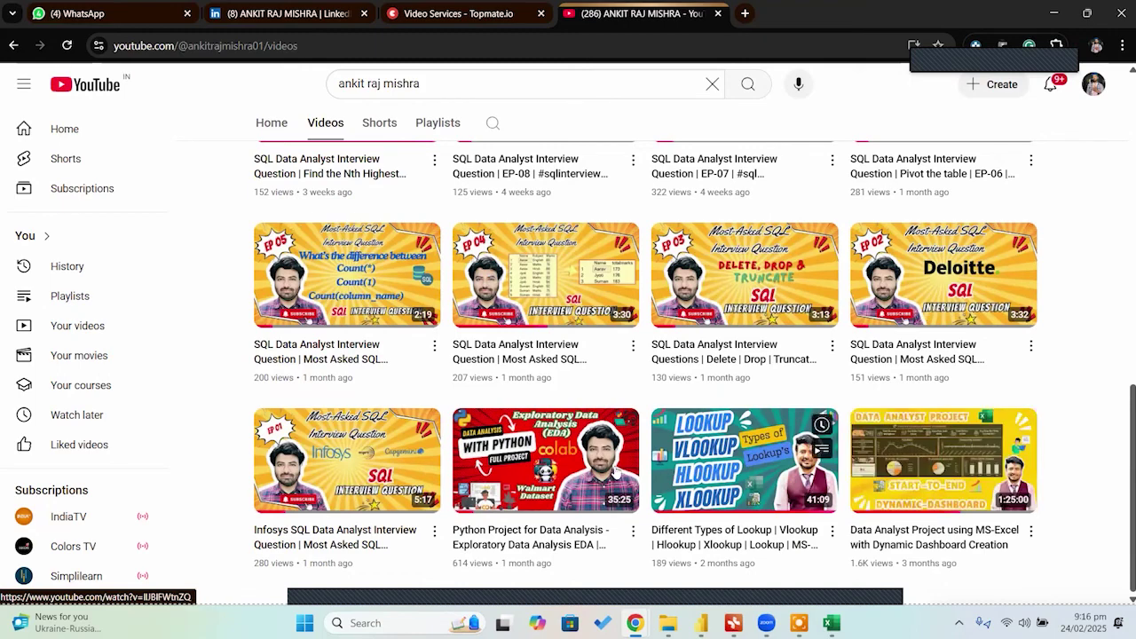
Step: Look back through the channel's SQL interview question videos, from the oldest entries up to the channel header
mouse_move(540, 484)
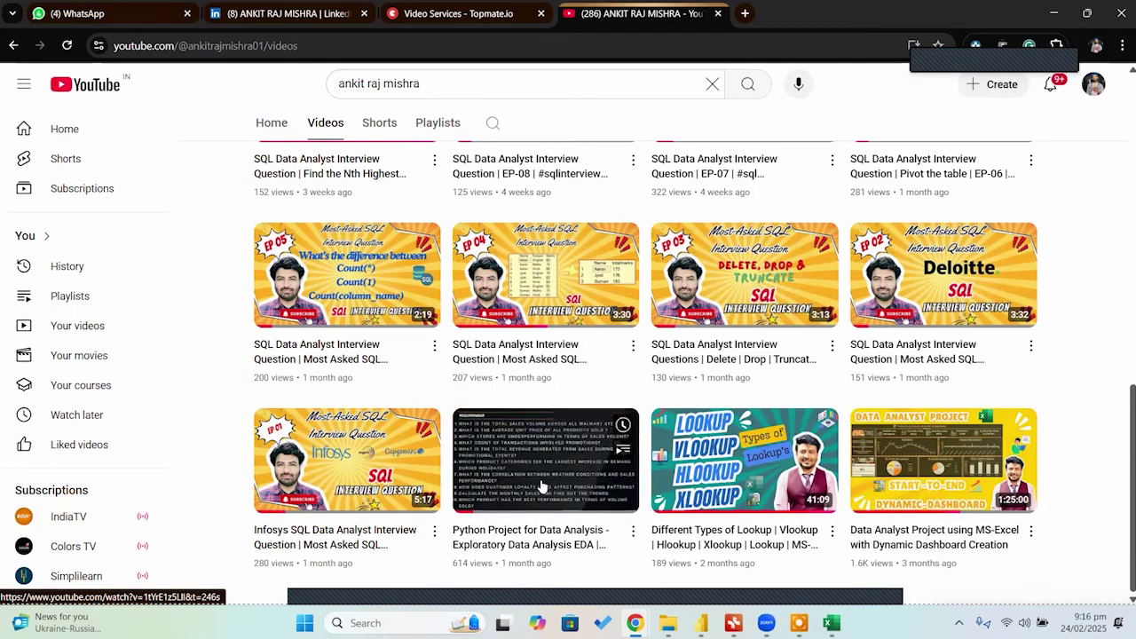
scroll(597, 414, "up", 4)
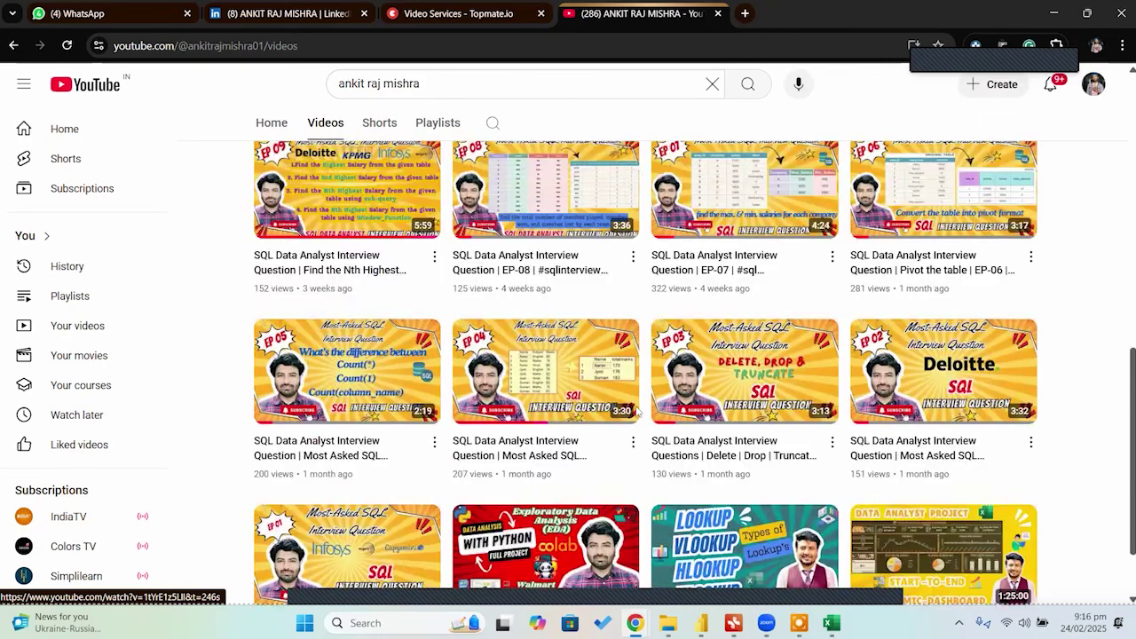
scroll(693, 406, "up", 3)
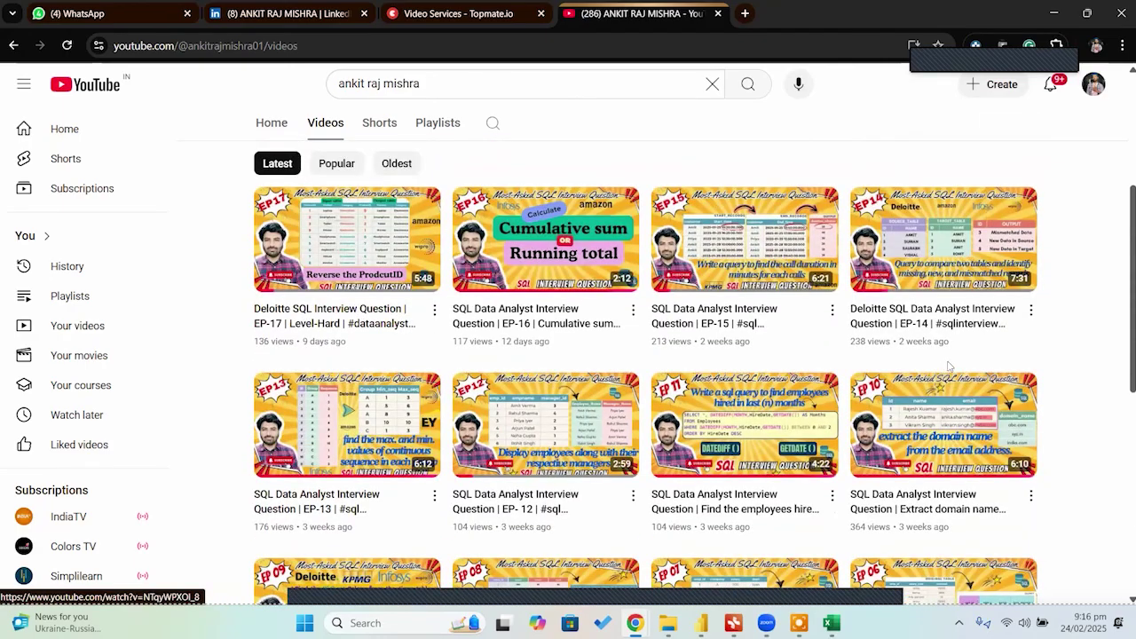
scroll(946, 366, "up", 5)
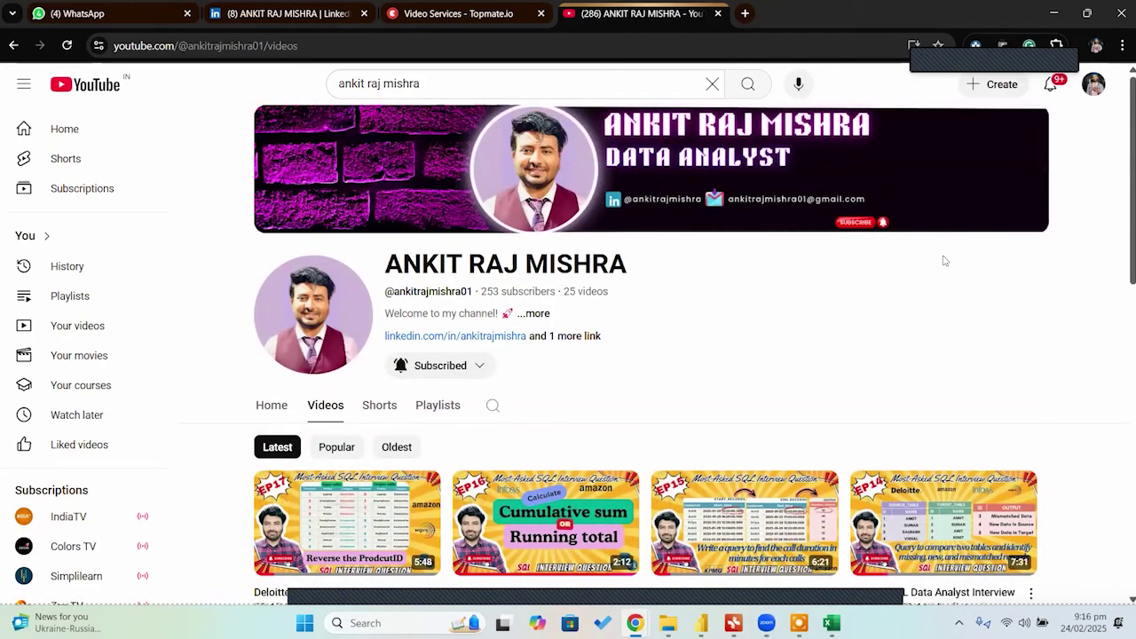
Step: Switch to Zoom and bring up the screen sharing meeting controls and the Zoom Workplace window
mouse_move(733, 621)
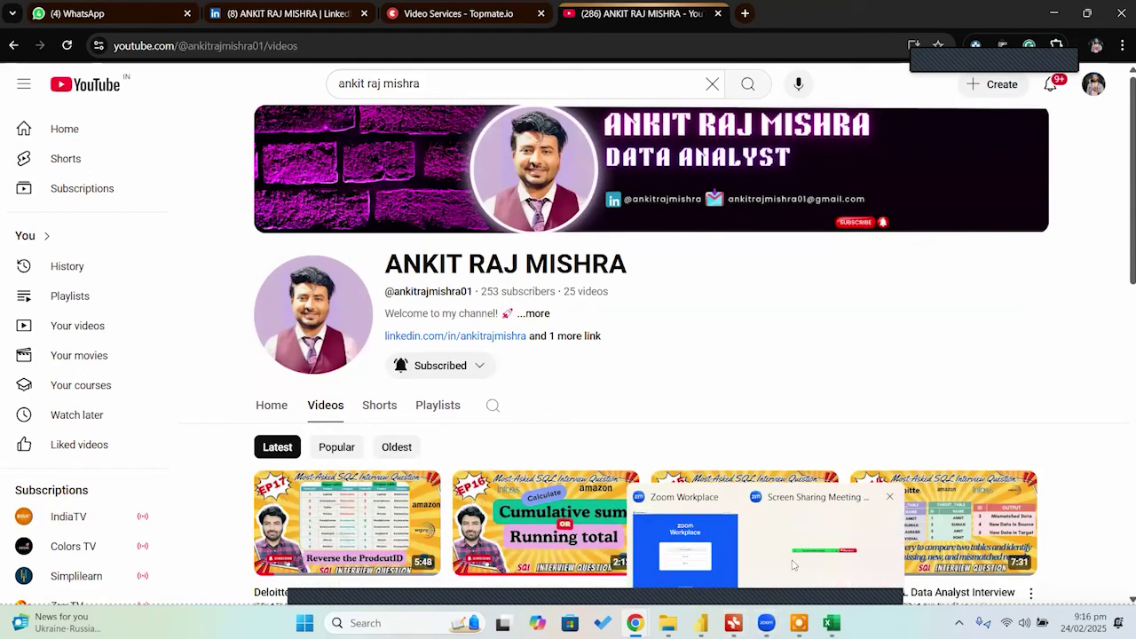
left_click(794, 564)
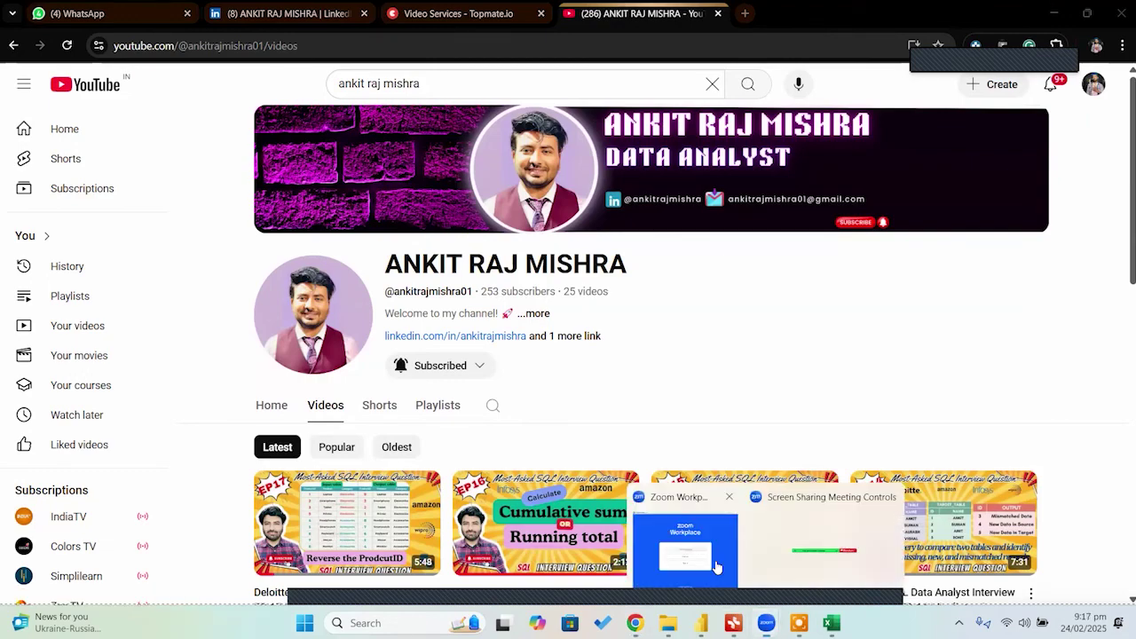
left_click(719, 568)
left_click(806, 67)
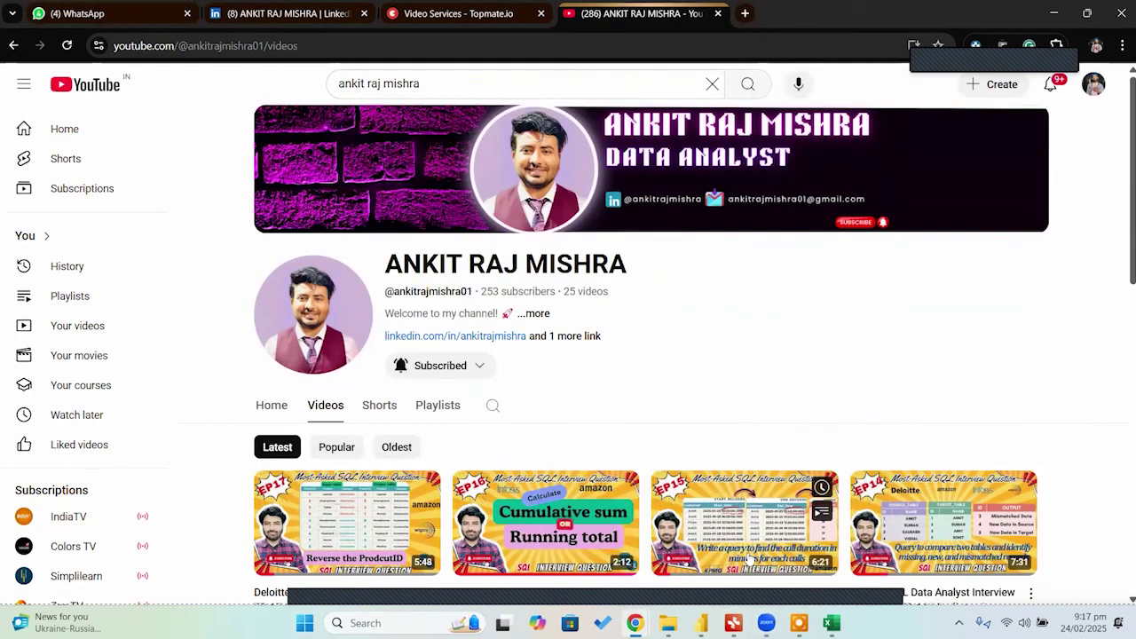
mouse_move(775, 619)
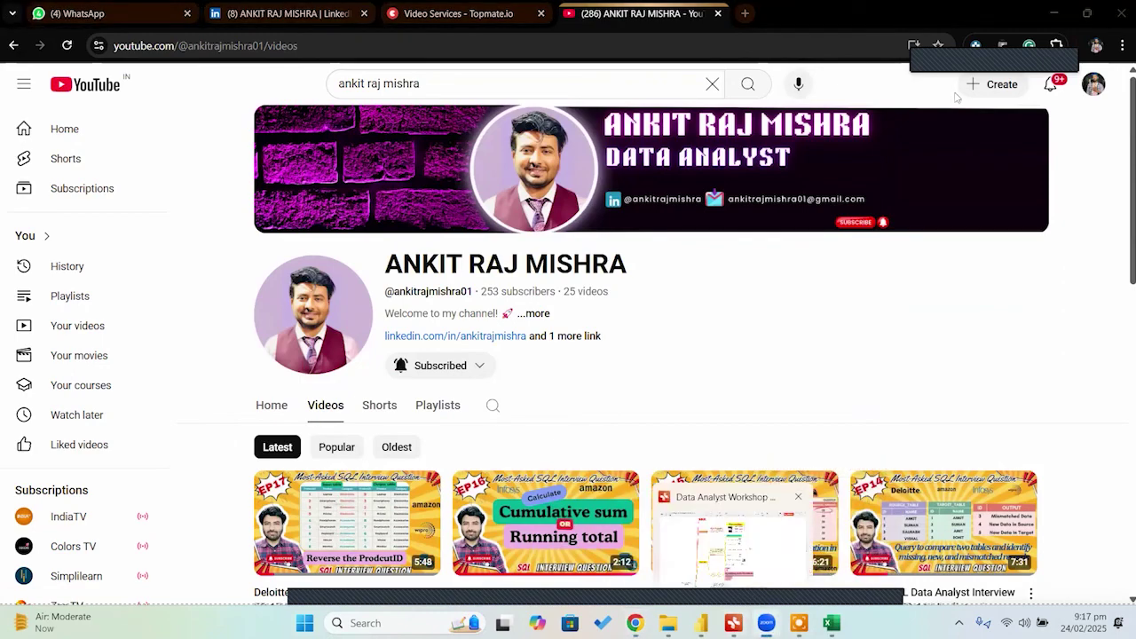
Step: Switch to the Ecommerce Sales Dashboard in Power BI and bring up the Zoom Workplace window
key("alt+Tab")
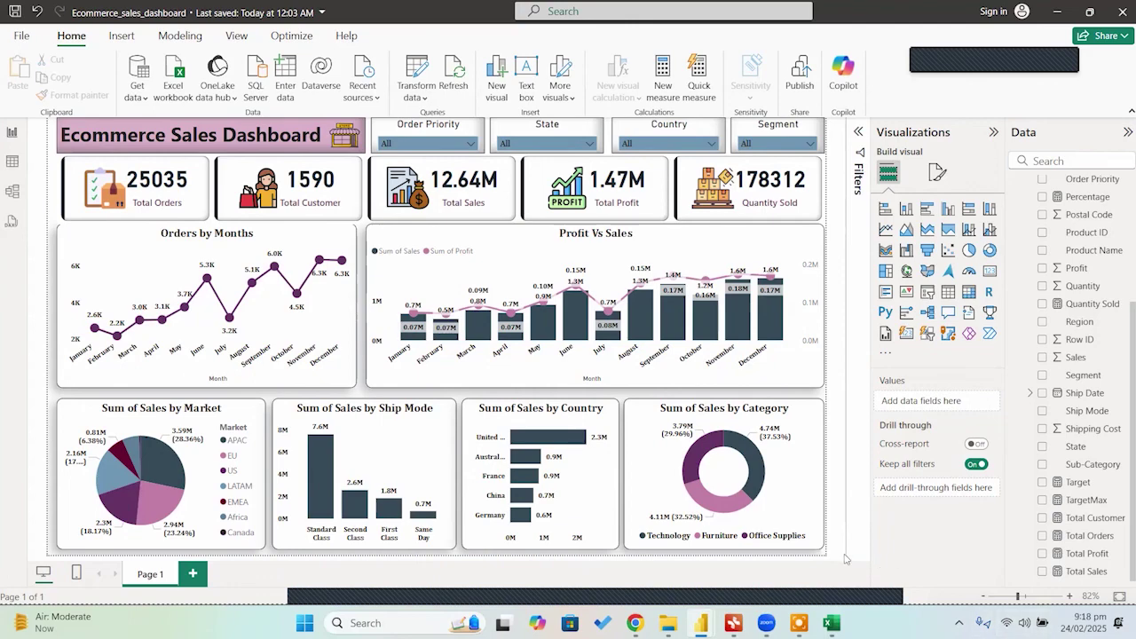
mouse_move(766, 622)
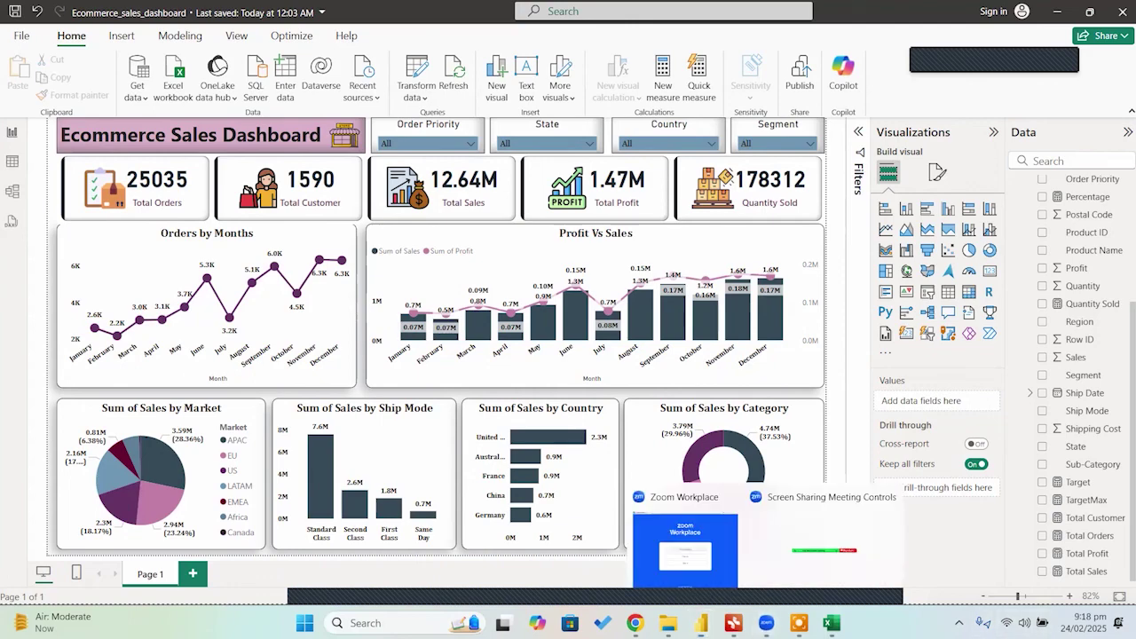
left_click(710, 546)
left_click(767, 622)
mouse_move(767, 622)
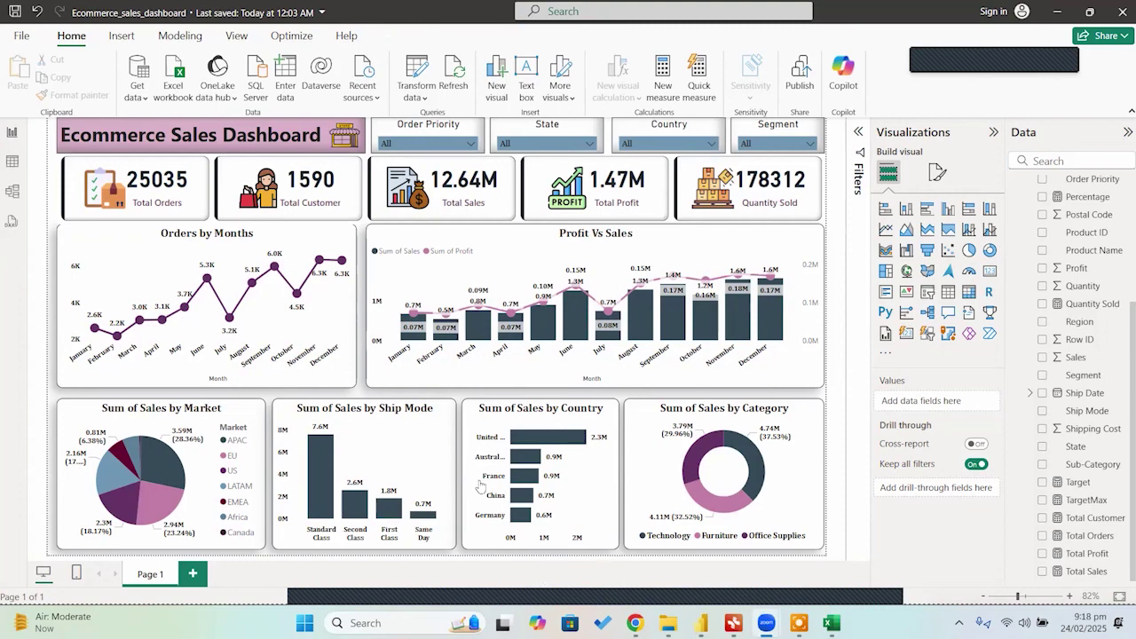
Step: Switch to the browser, select the LinkedIn profile's web address and return to the open floating window
key("alt+Tab")
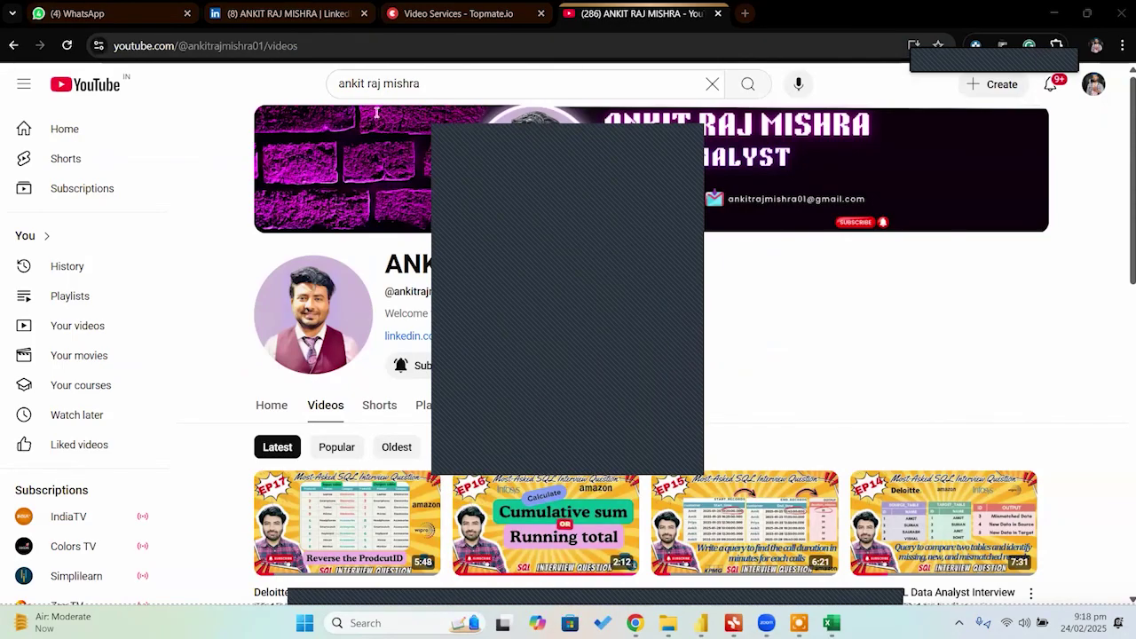
left_click(325, 19)
left_click(342, 45)
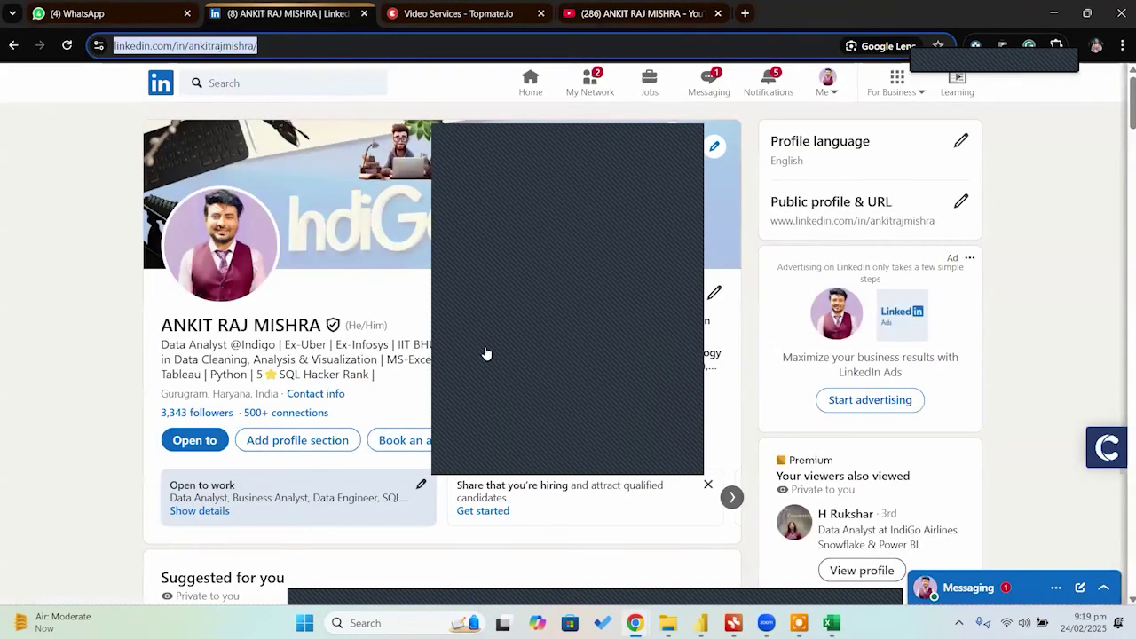
left_click(553, 429)
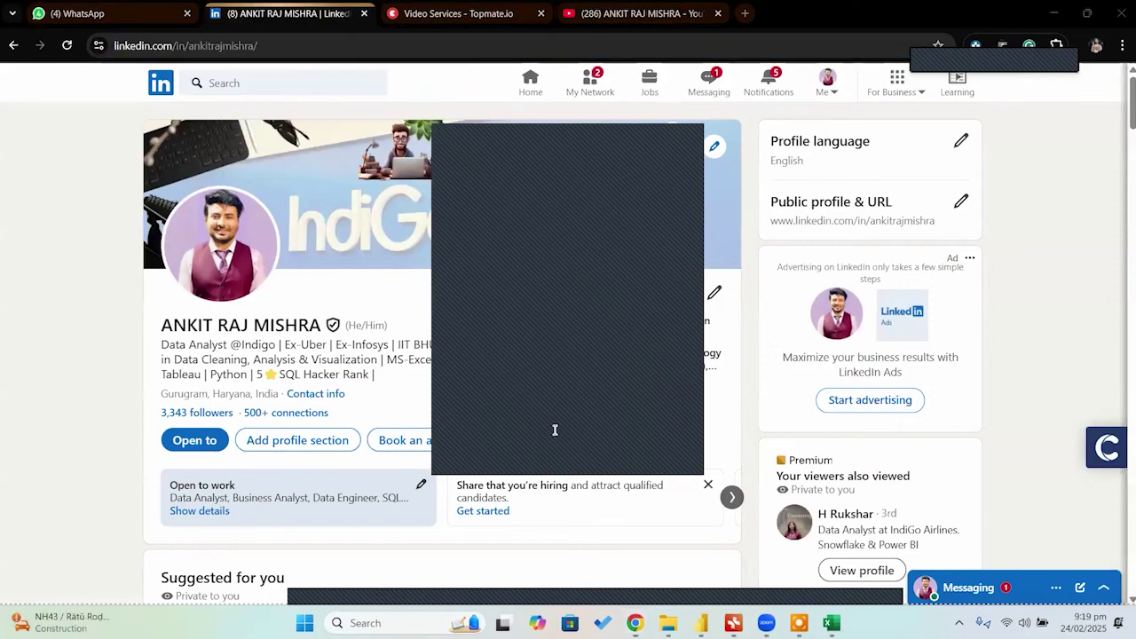
Step: Open the Topmate dashboard's home page with its web address selected, and switch back to the Ecommerce Sales Dashboard in Power BI
left_click(396, 15)
left_click(397, 44)
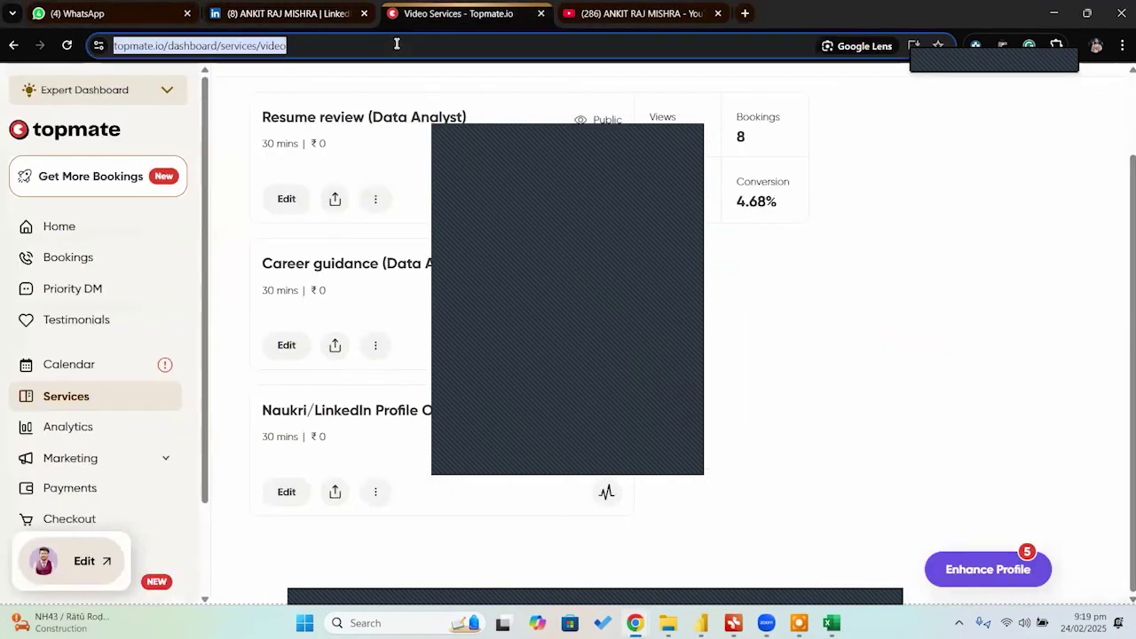
scroll(101, 234, "up", 1)
left_click(100, 231)
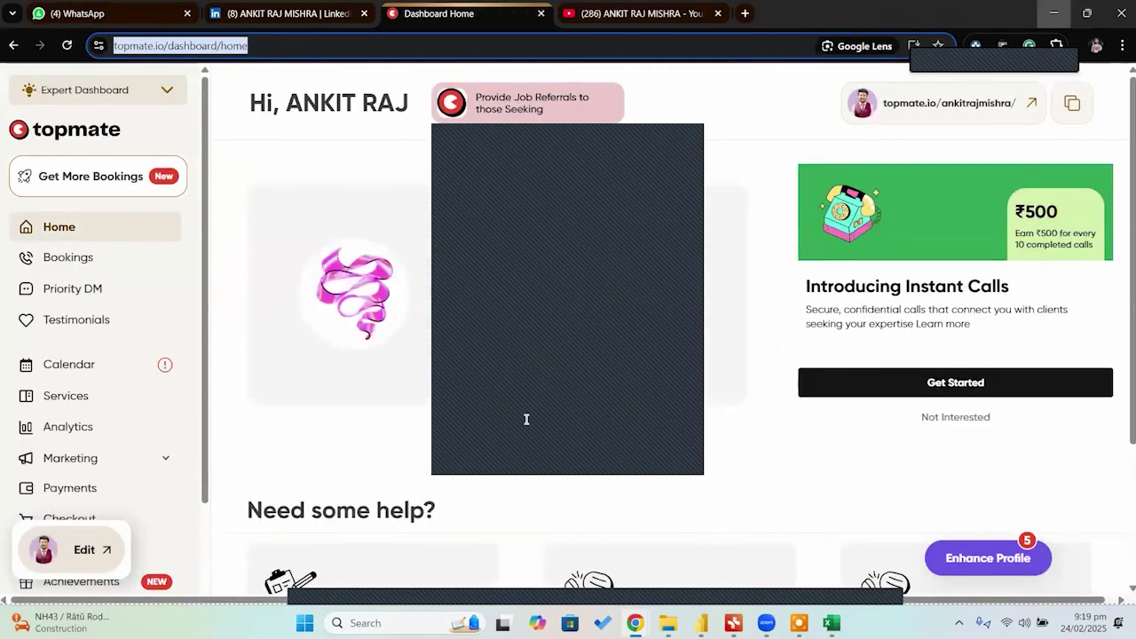
key("alt+Tab")
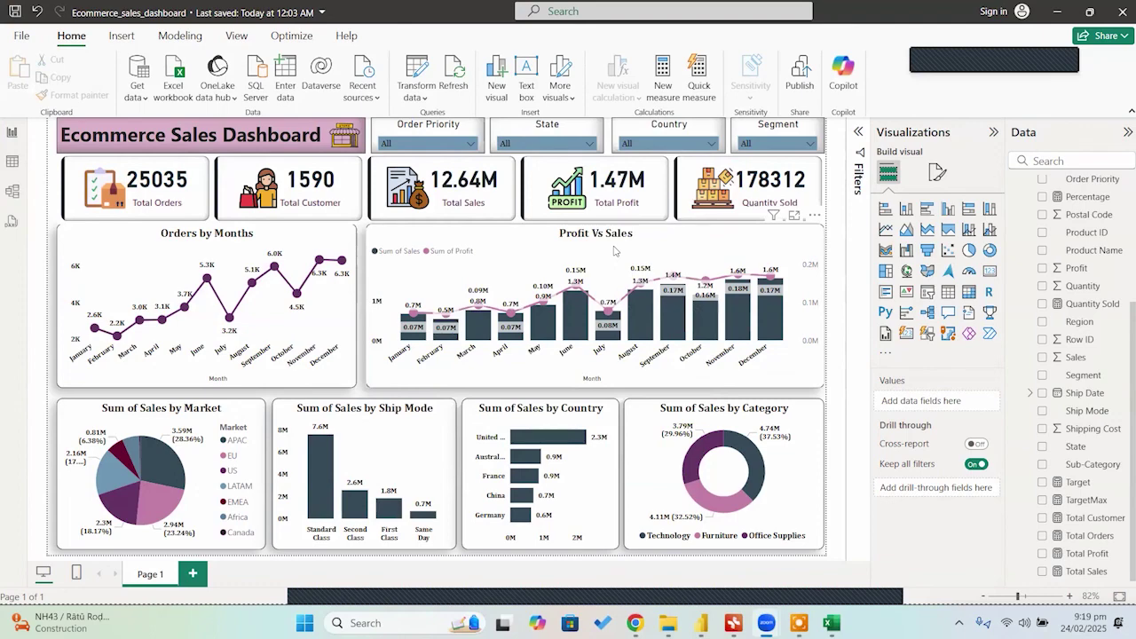
mouse_move(702, 623)
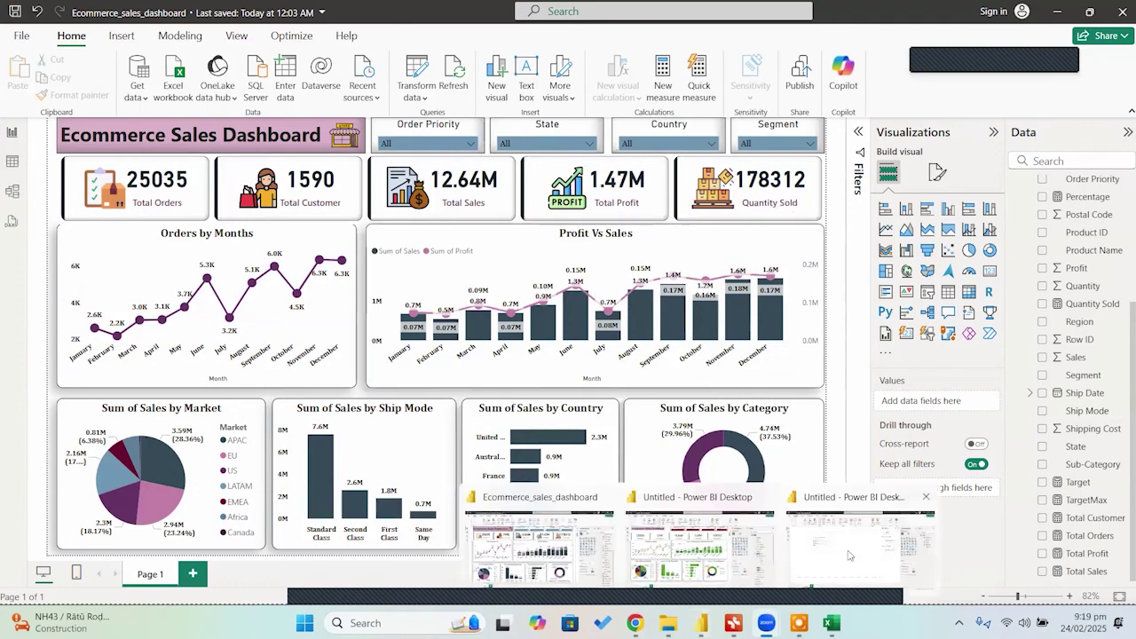